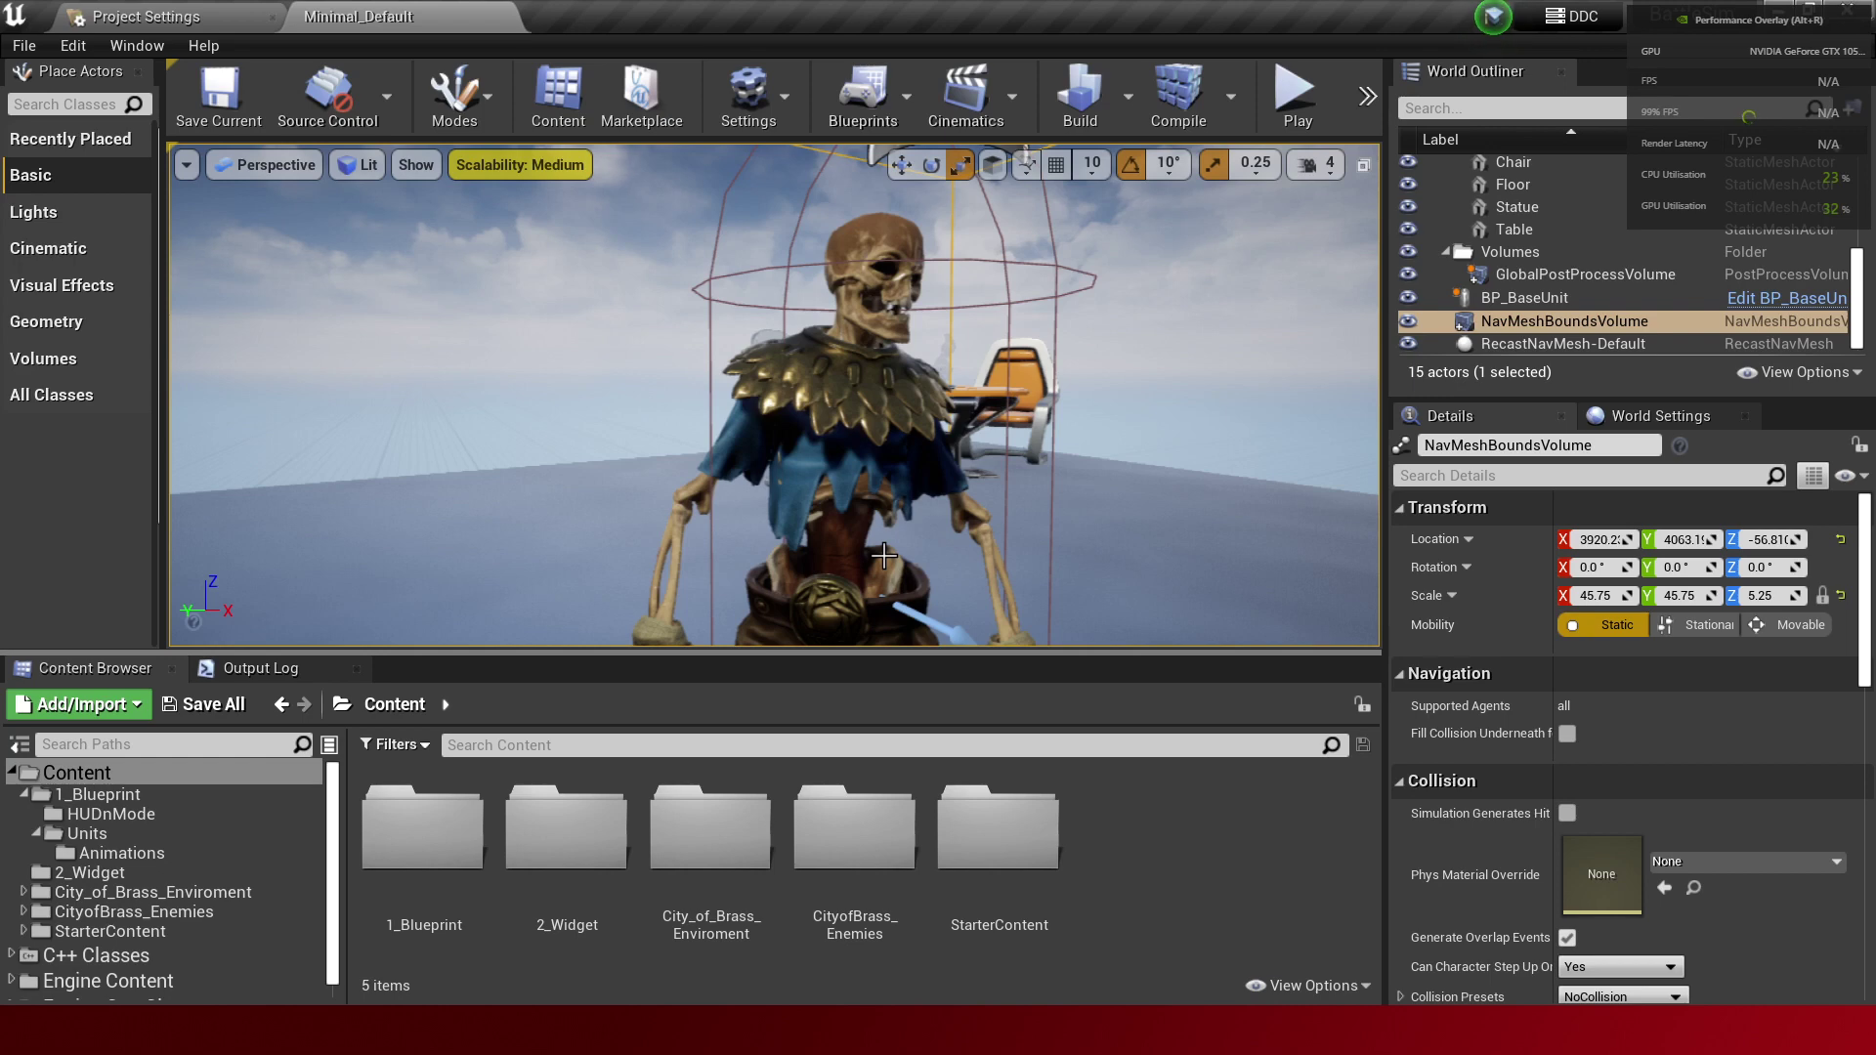
Play-test the level with the current unit, then stop the session.
{"action": "key", "text": "alt+r"}
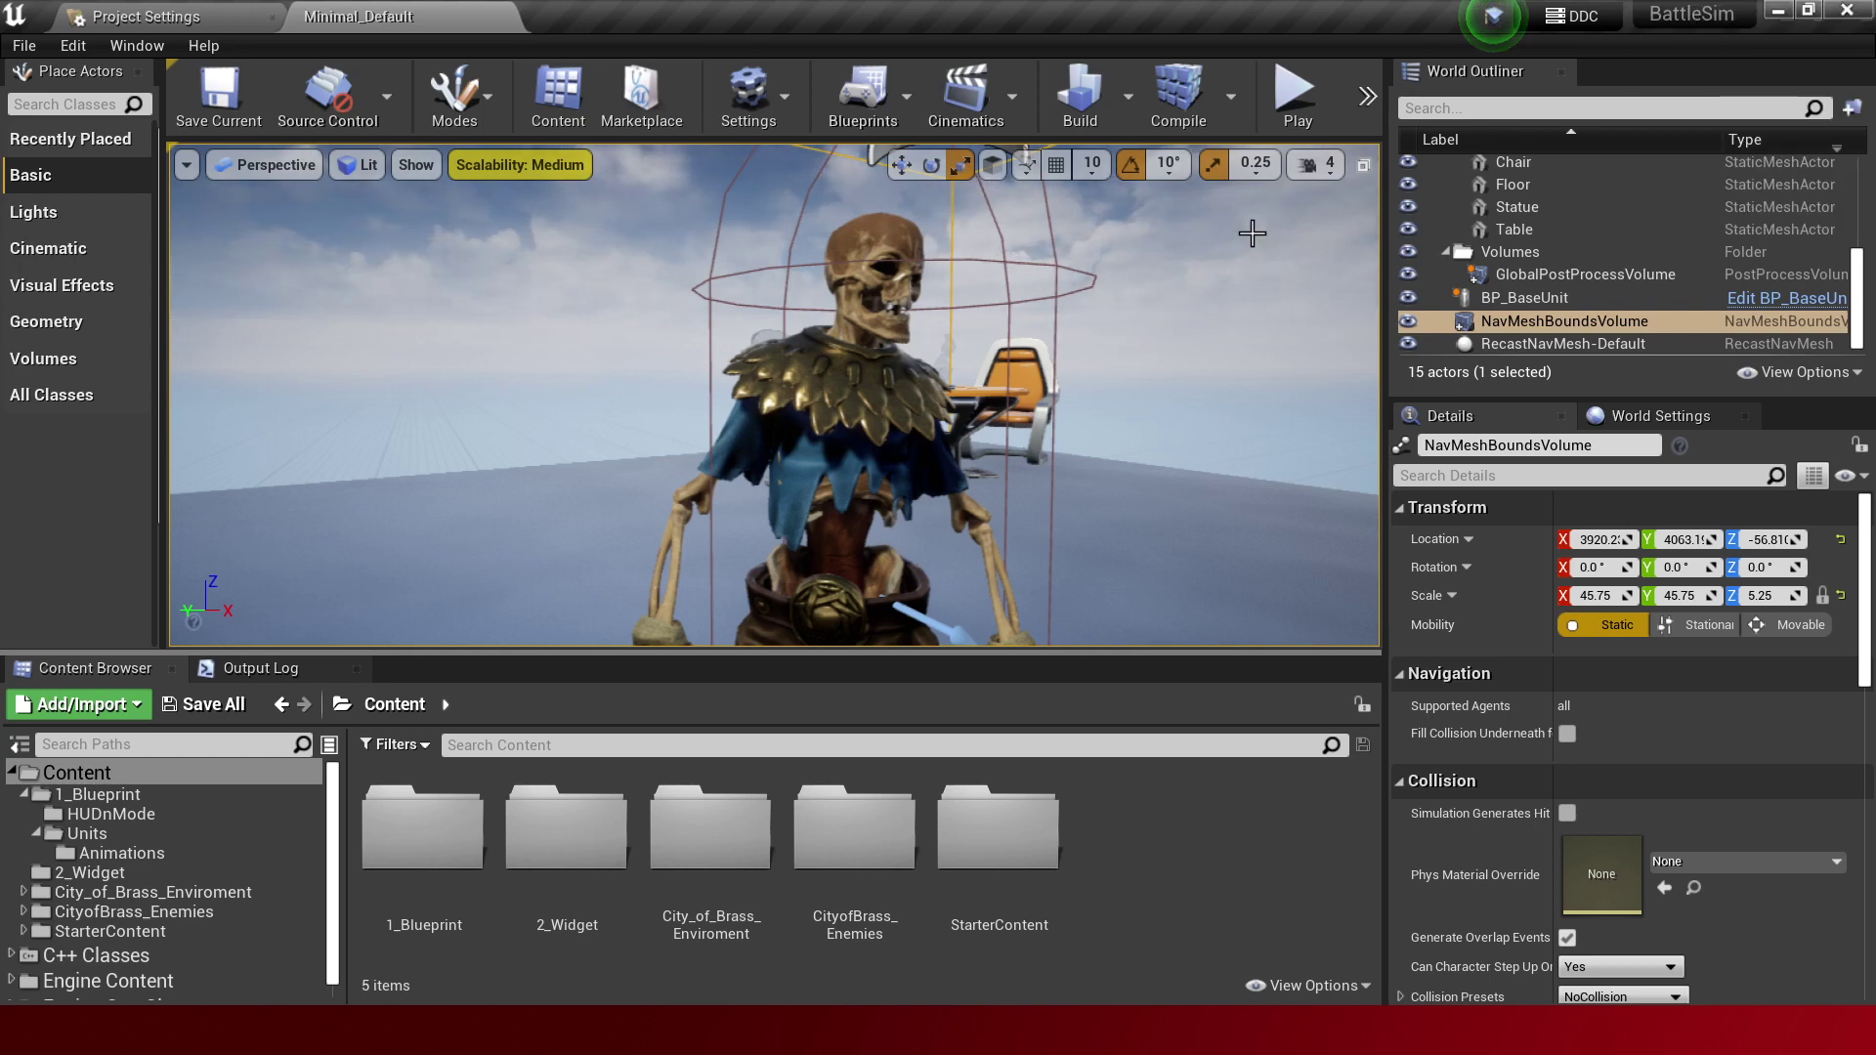
{"action": "left_click", "coordinate": [1290, 94]}
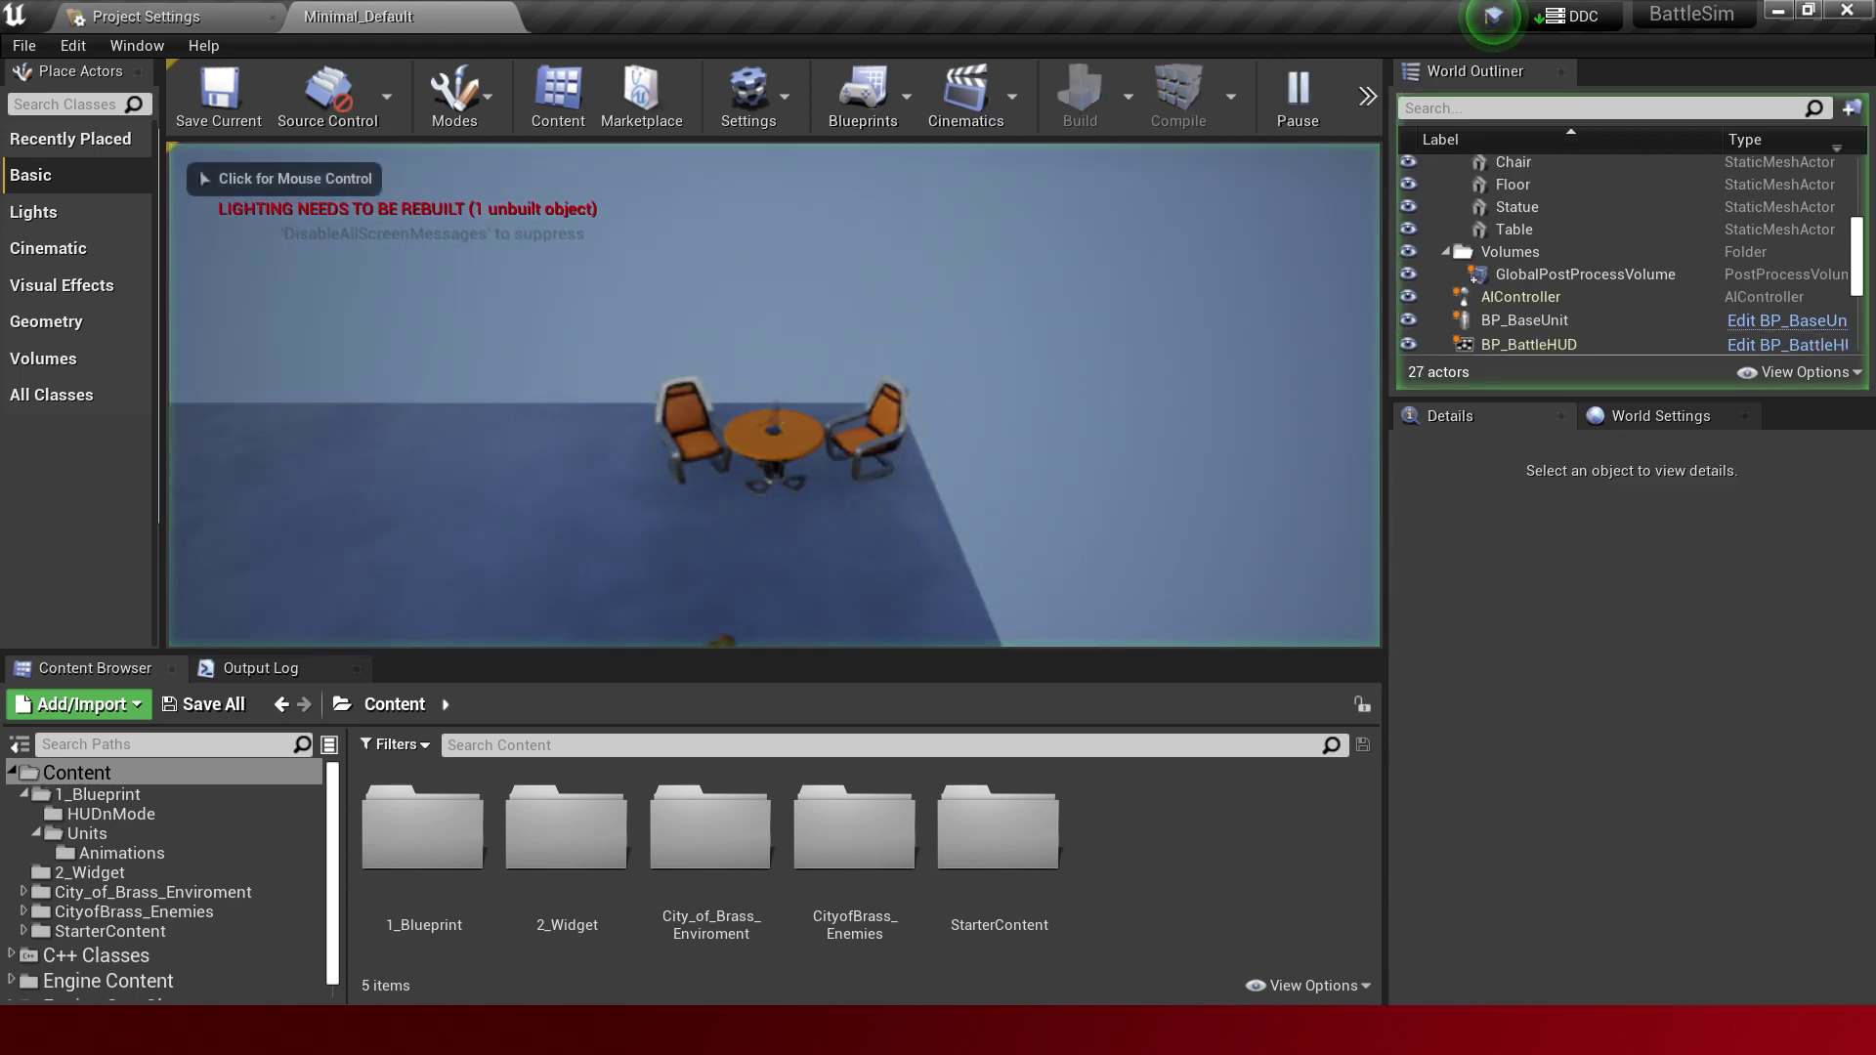
{"action": "left_click", "coordinate": [1207, 260]}
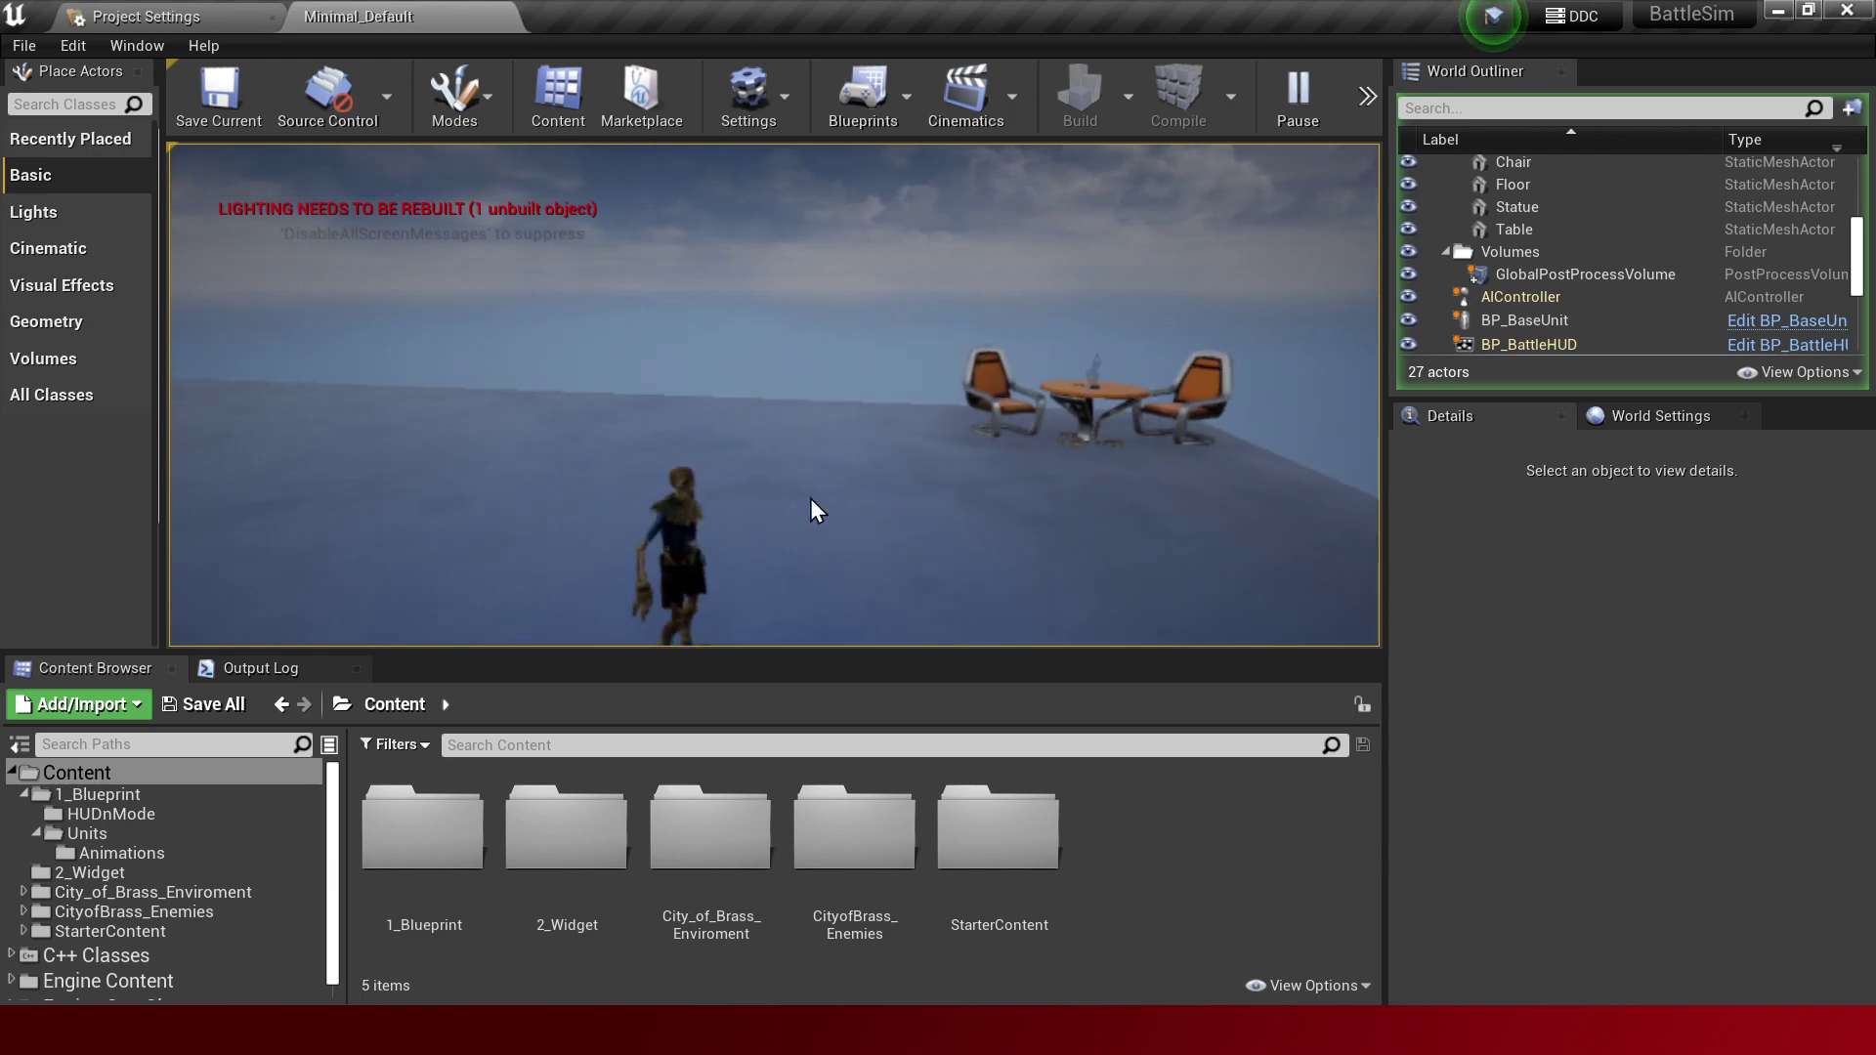
{"action": "key", "text": "Escape"}
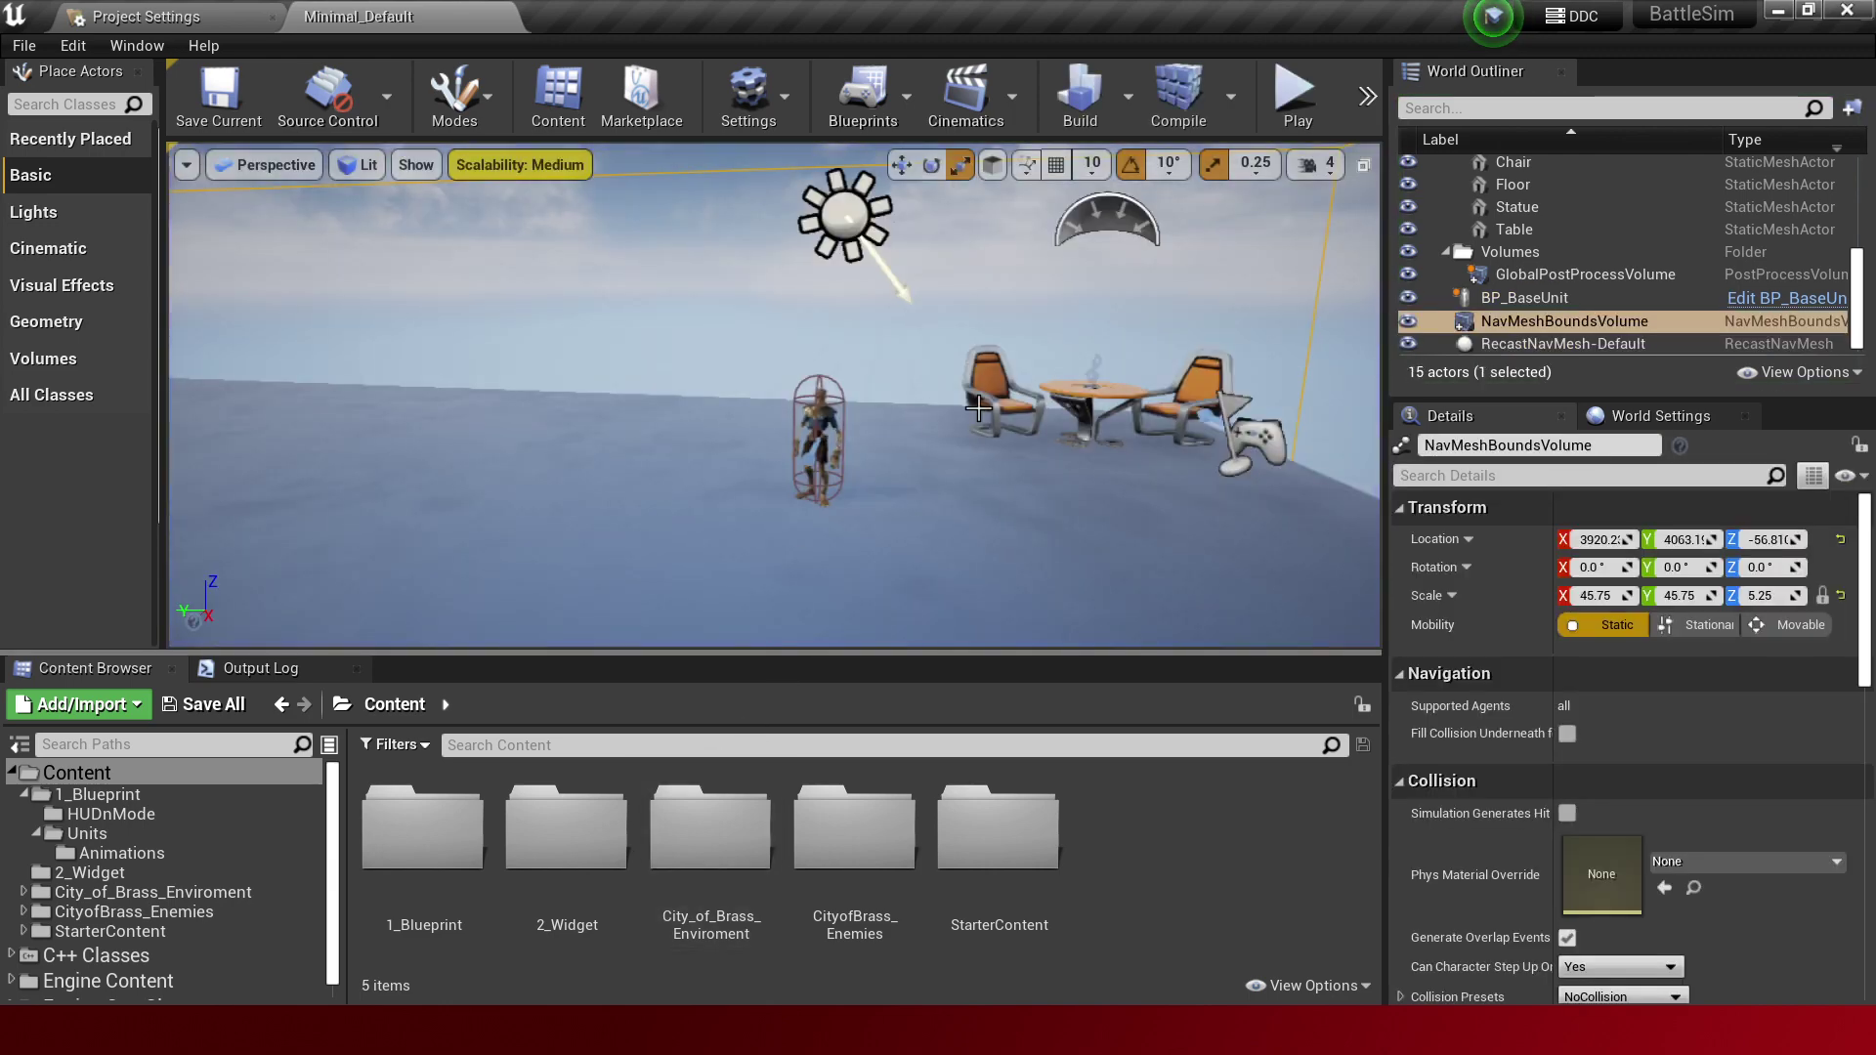
Open BP_BaseUnit, play-test the unit at Speed 1000, then reset Speed to 300.
{"action": "left_click", "coordinate": [1525, 297]}
{"action": "left_click", "coordinate": [1769, 298]}
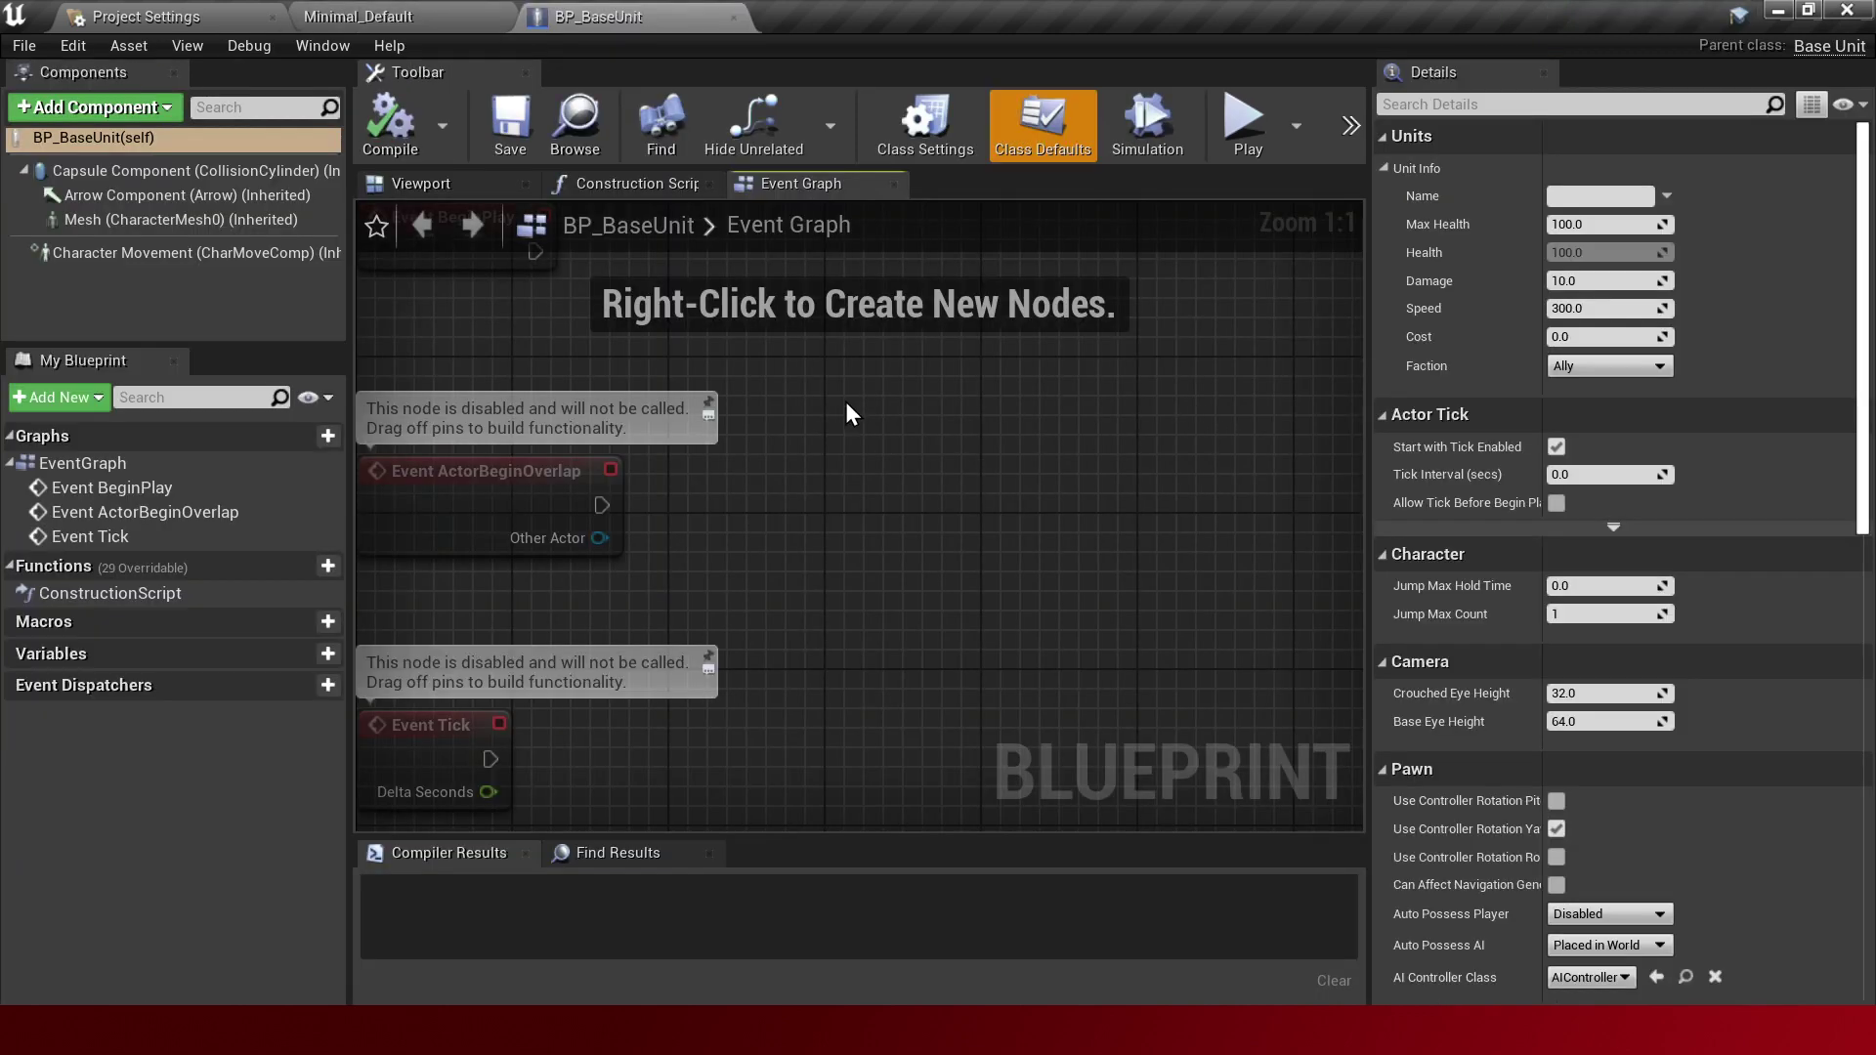
{"action": "left_click", "coordinate": [424, 185]}
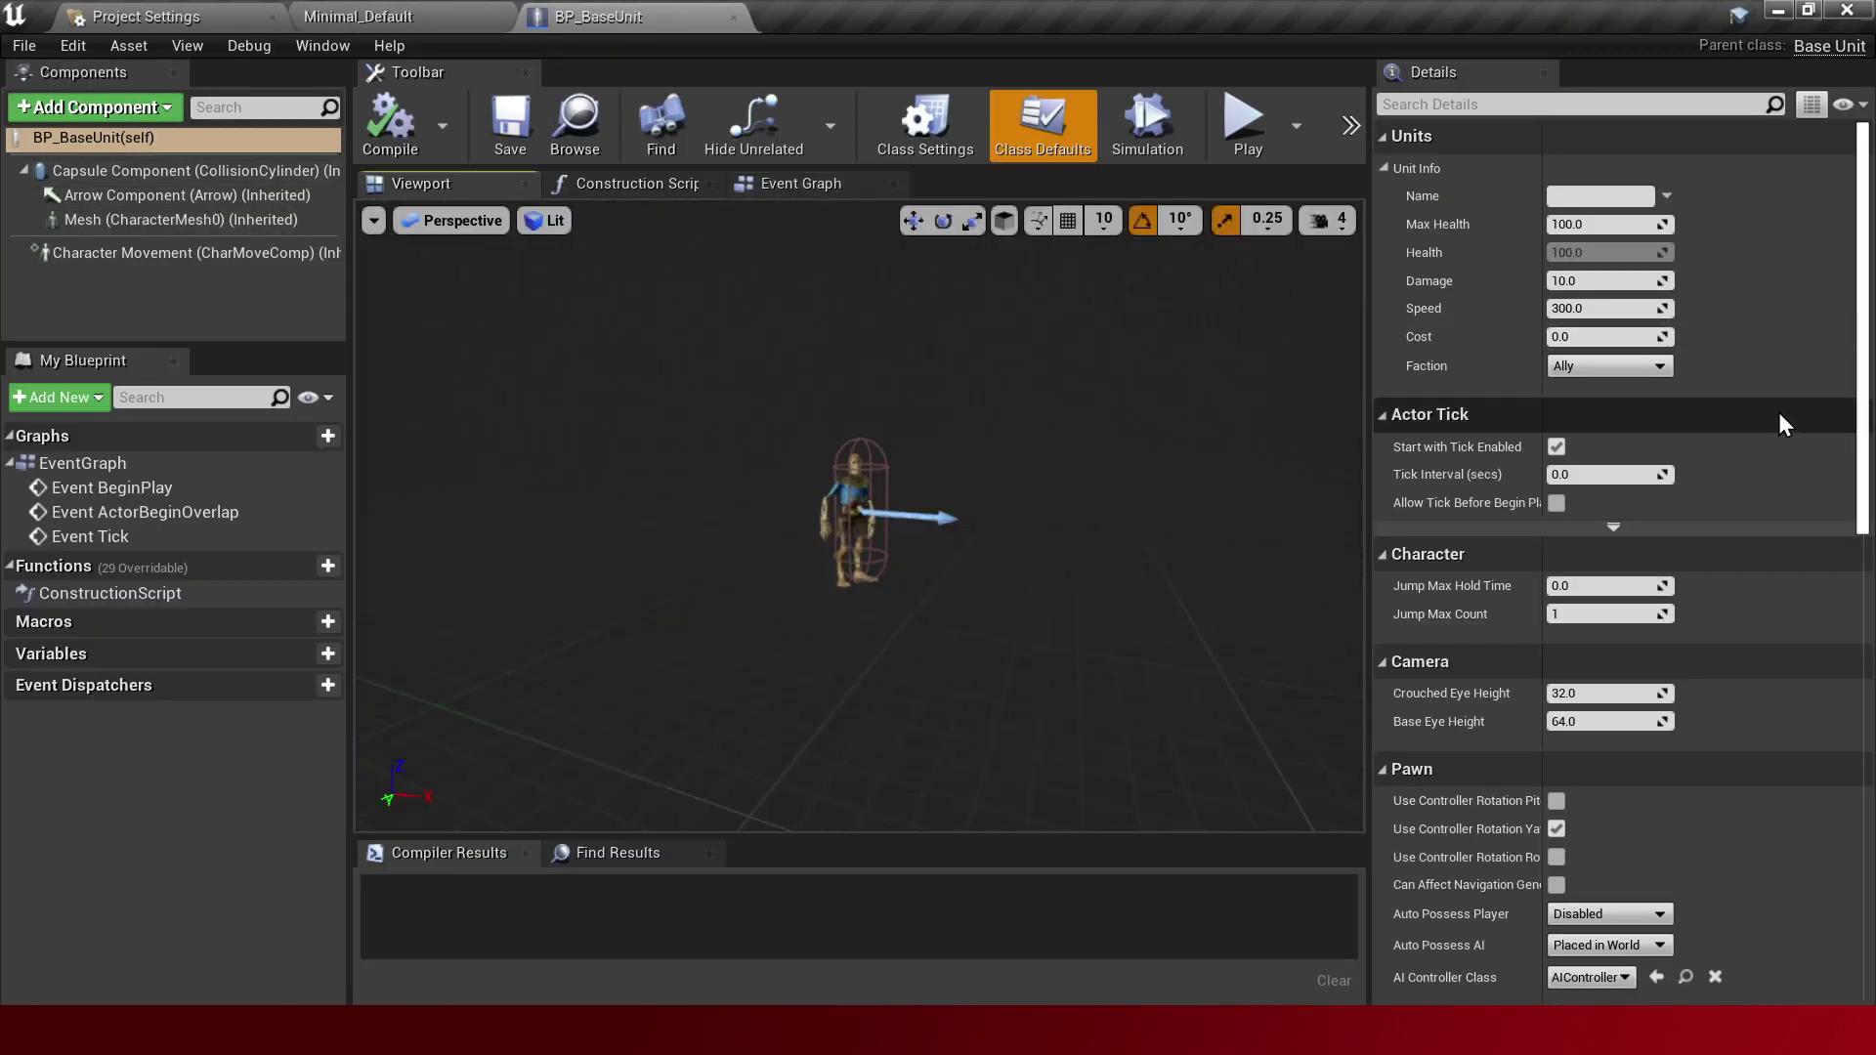
{"action": "left_click", "coordinate": [1613, 310]}
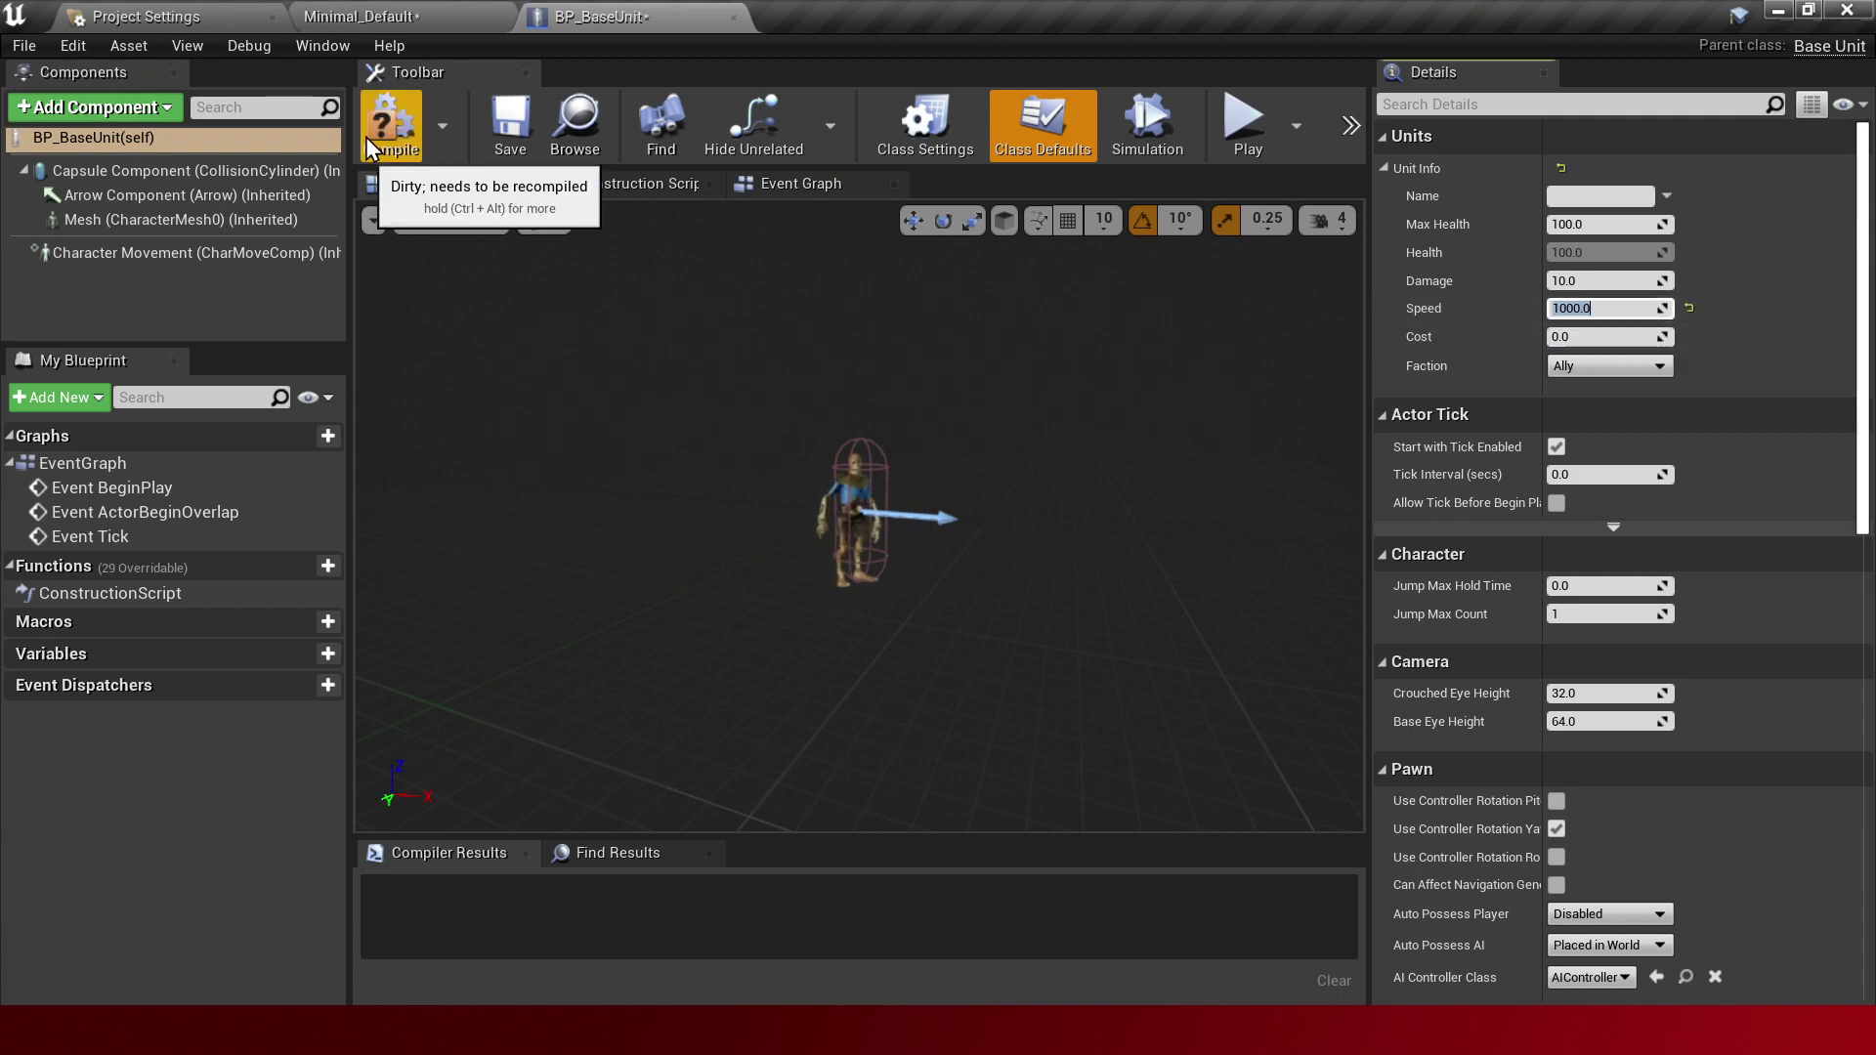
{"action": "left_click", "coordinate": [385, 10]}
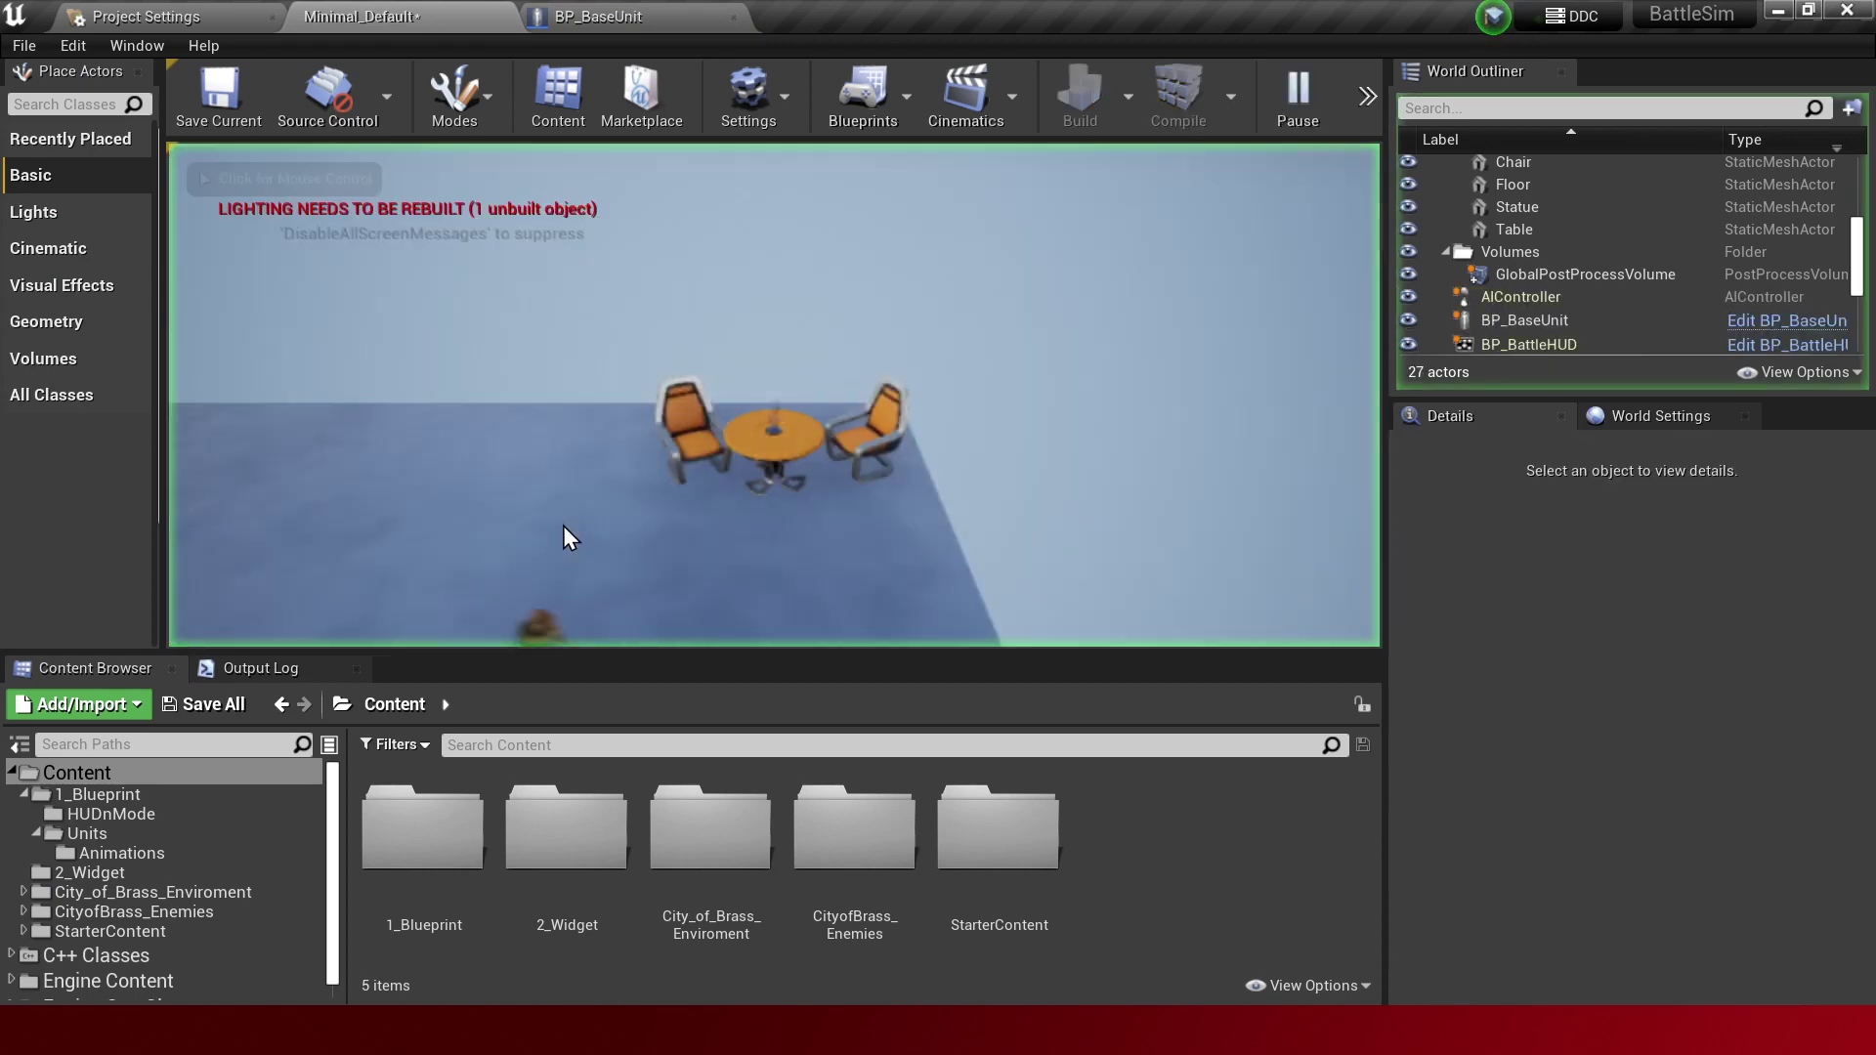
{"action": "left_click", "coordinate": [570, 537]}
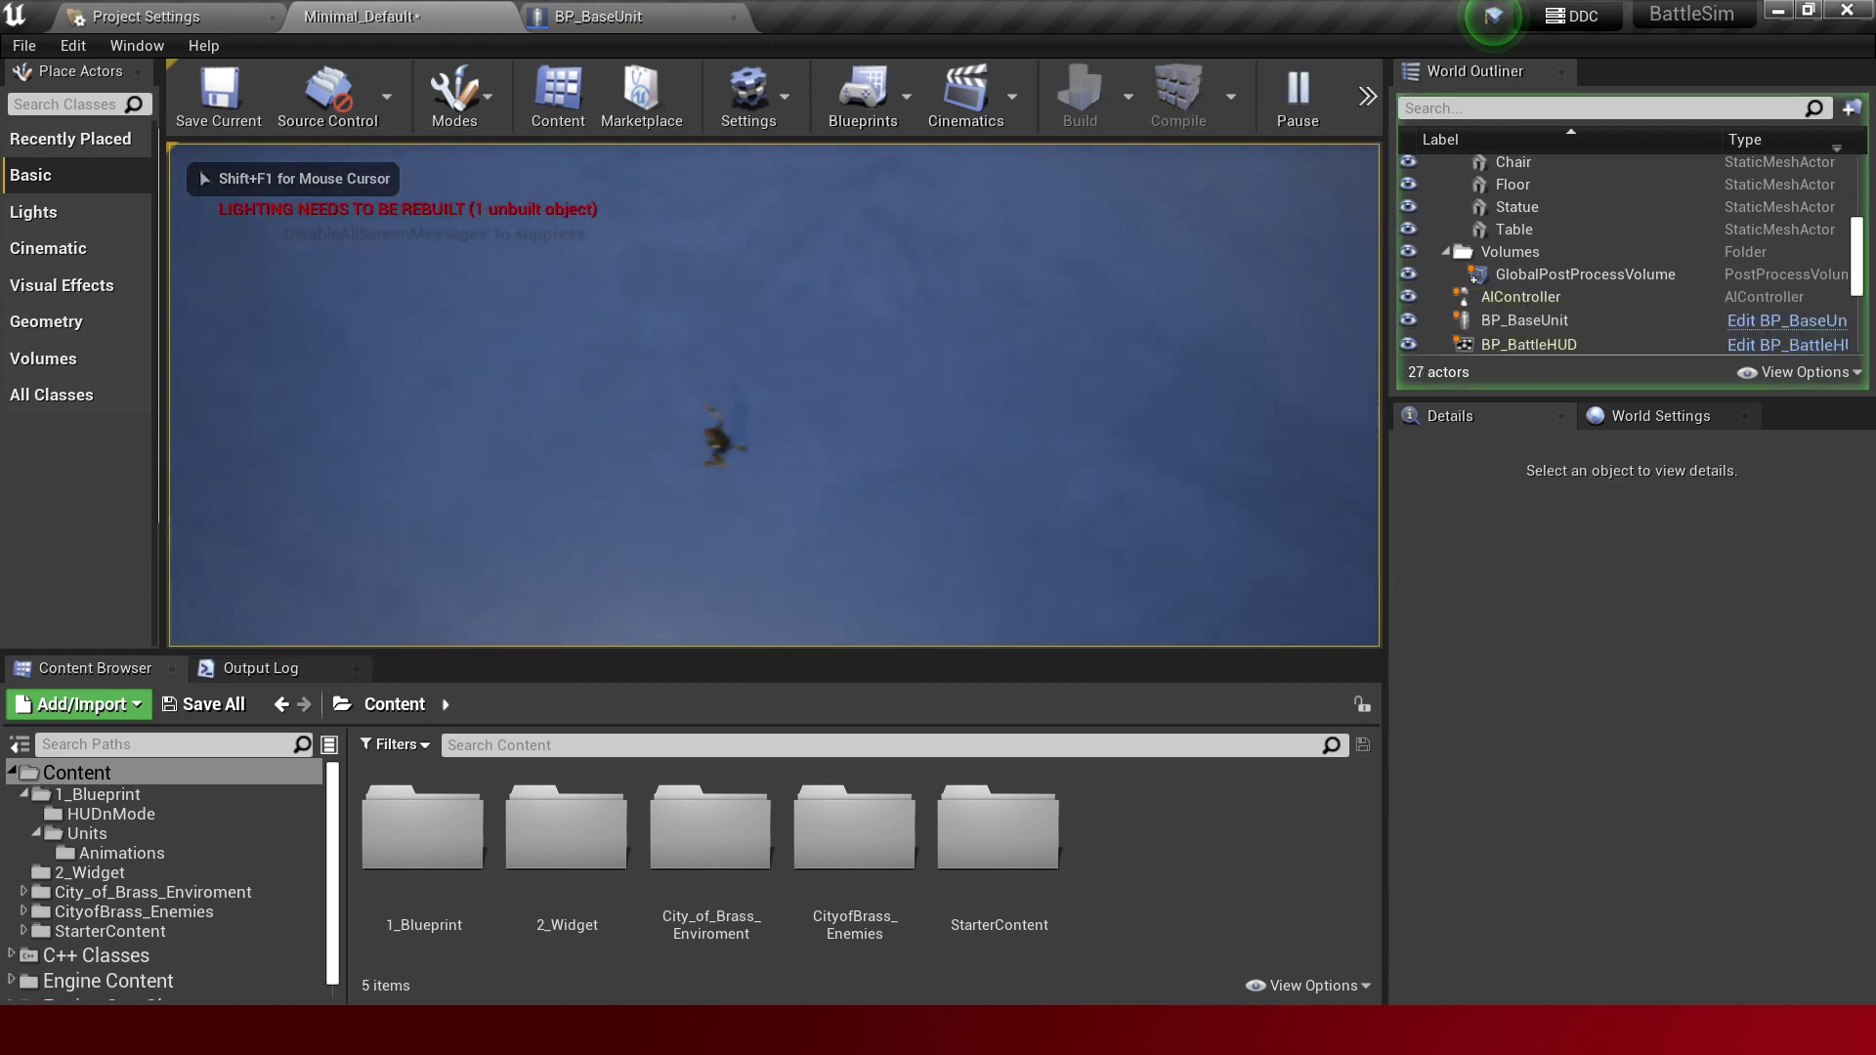
{"action": "key", "text": "Escape"}
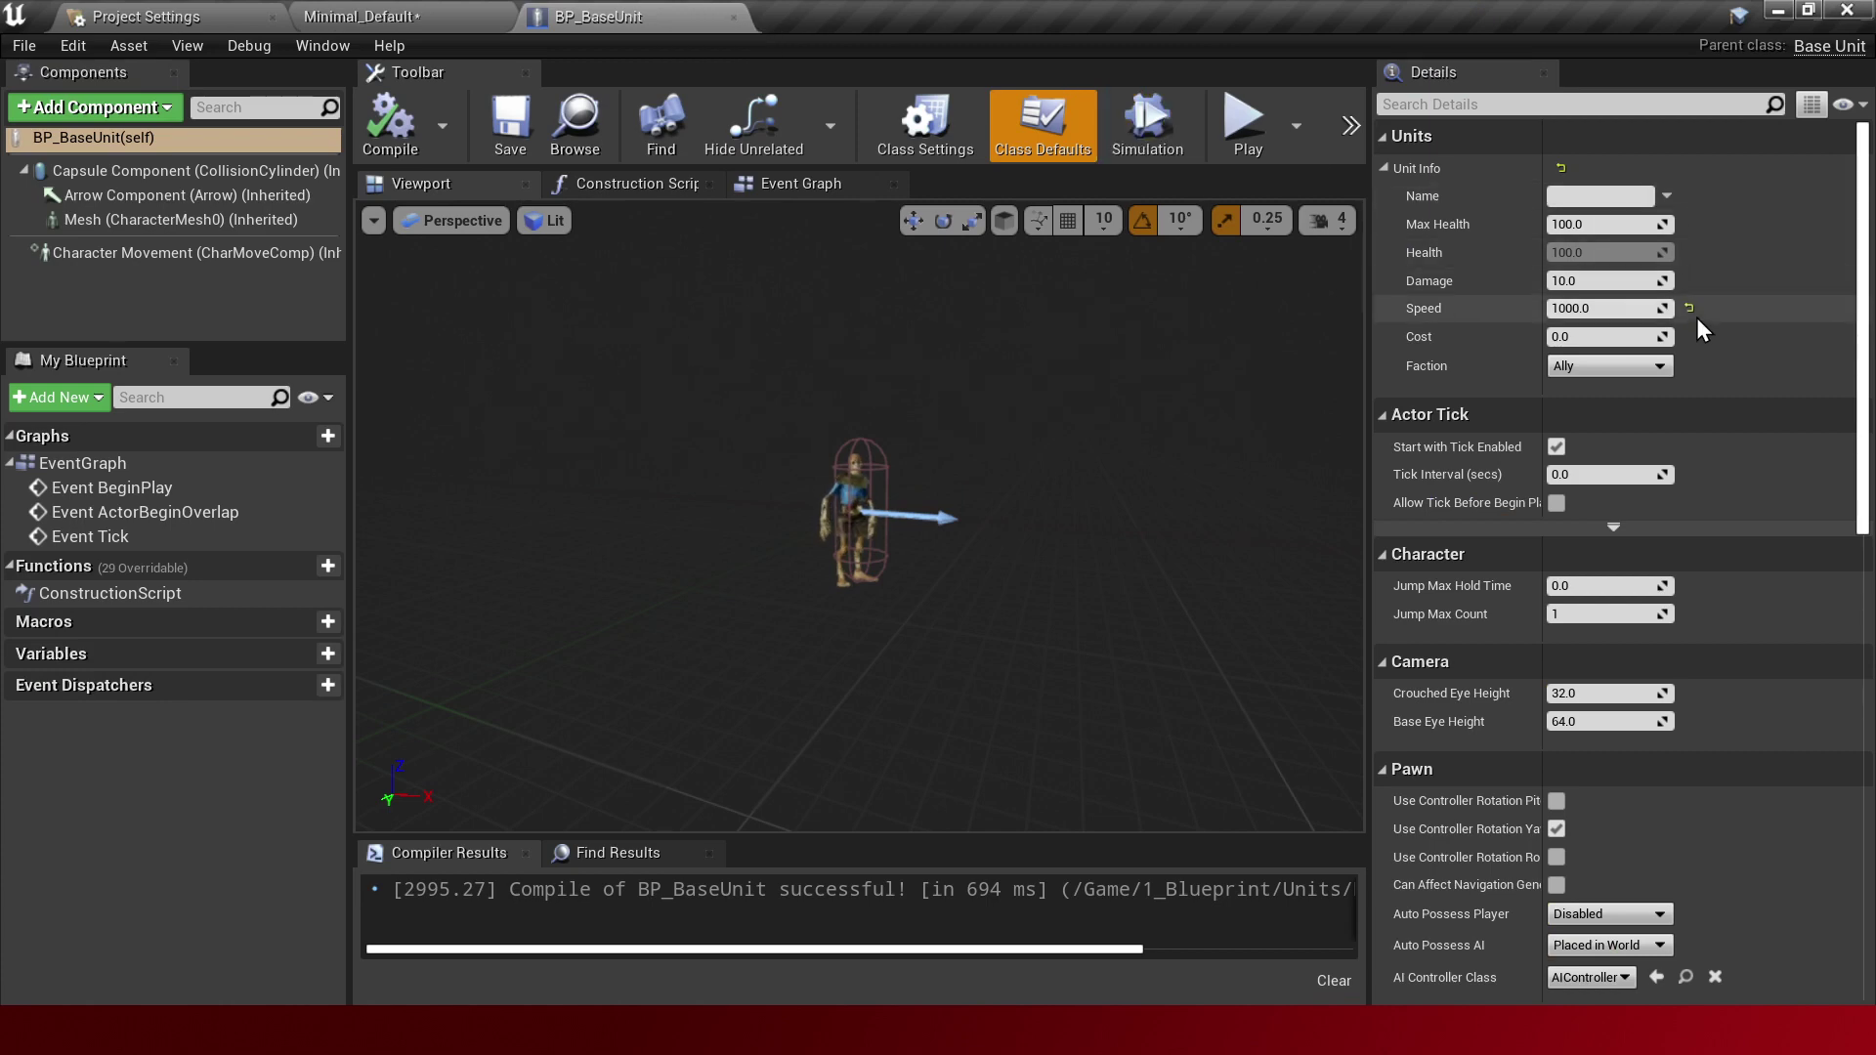
{"action": "left_click", "coordinate": [1690, 307]}
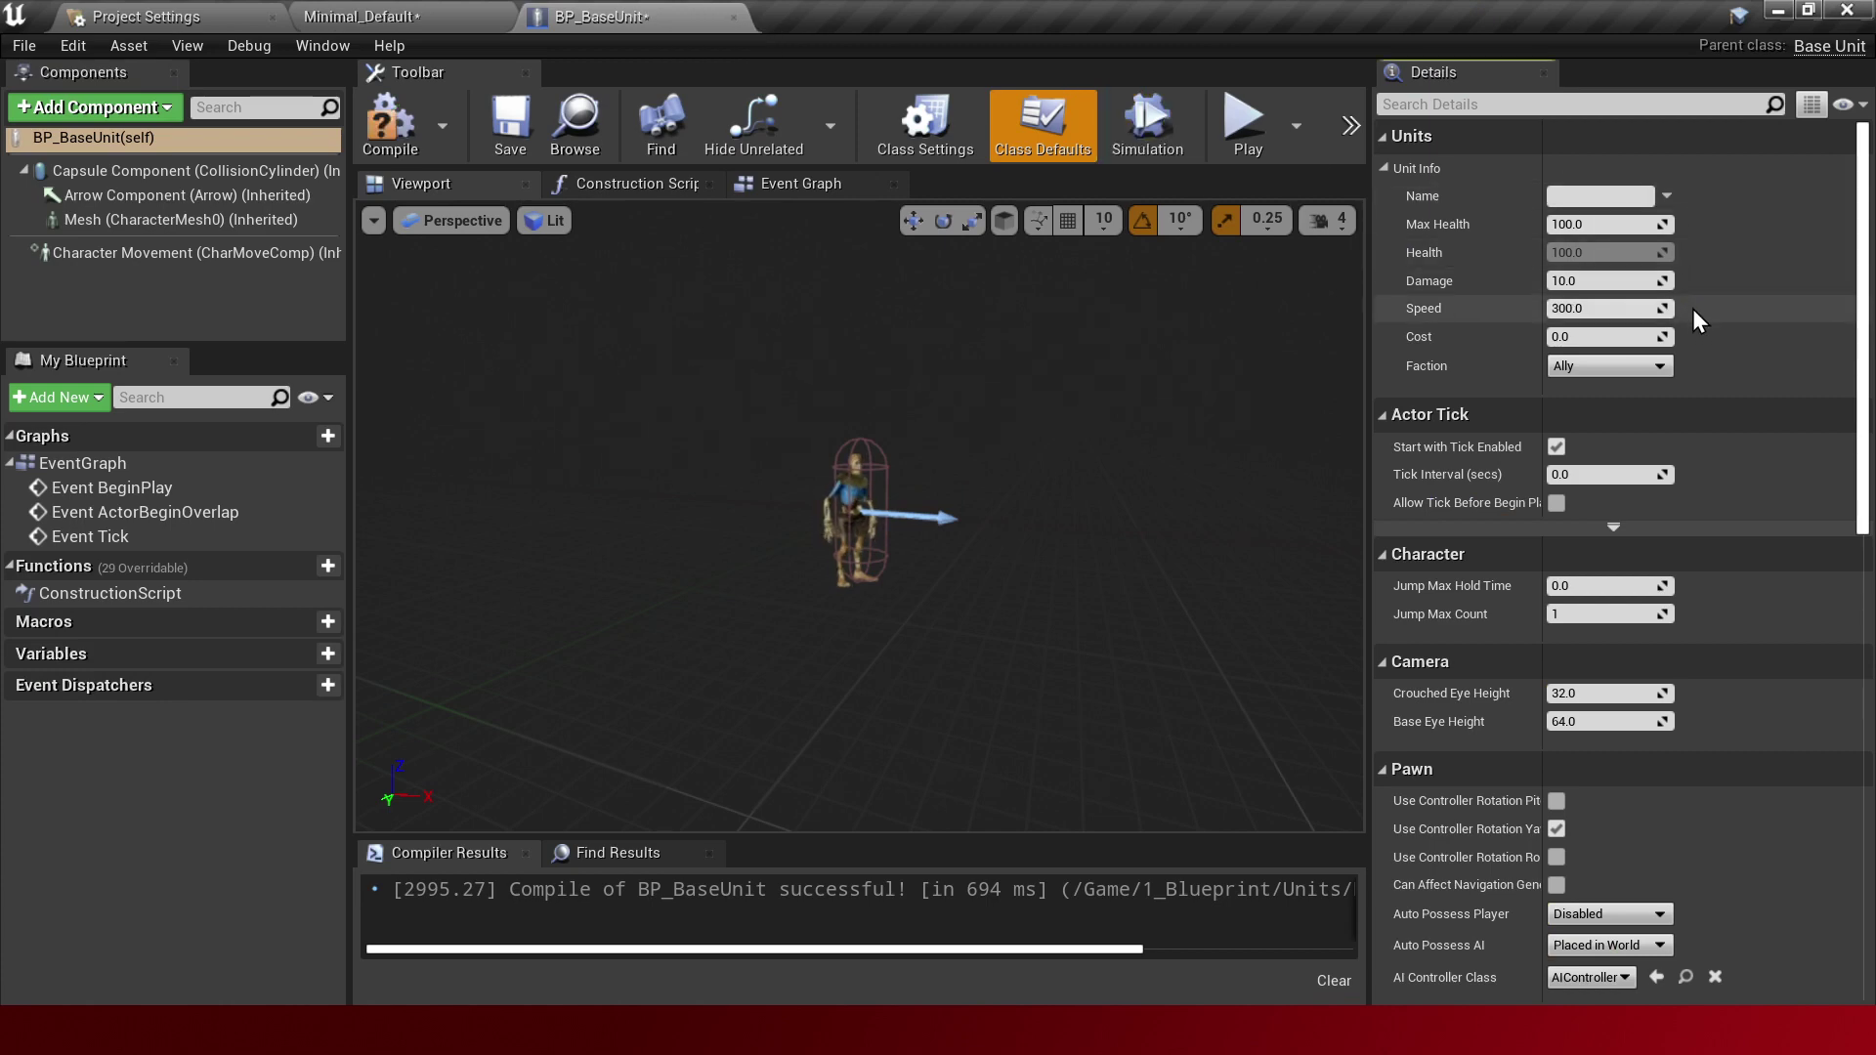
Name the unit 'Weak Skeleton' and compile the blueprint.
{"action": "left_click", "coordinate": [1585, 197]}
{"action": "type", "text": "Skele"}
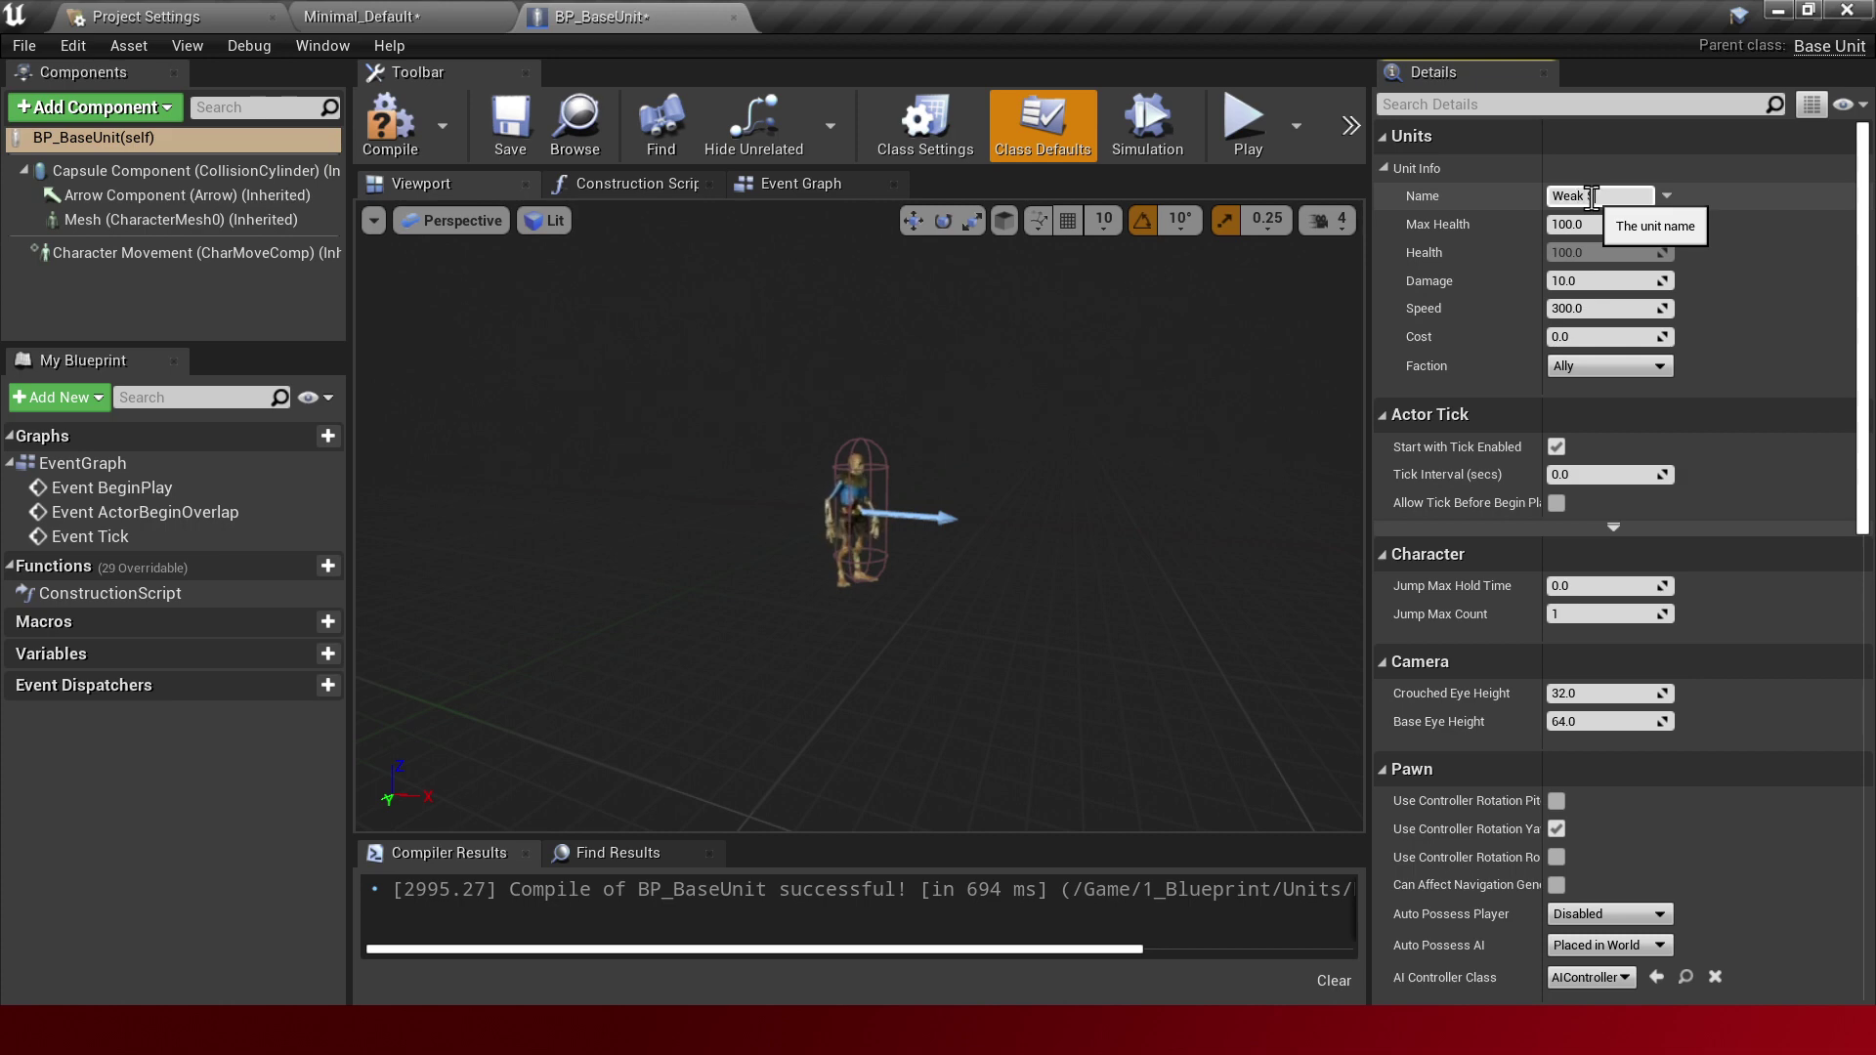
{"action": "type", "text": "ton"}
{"action": "key", "text": "Return"}
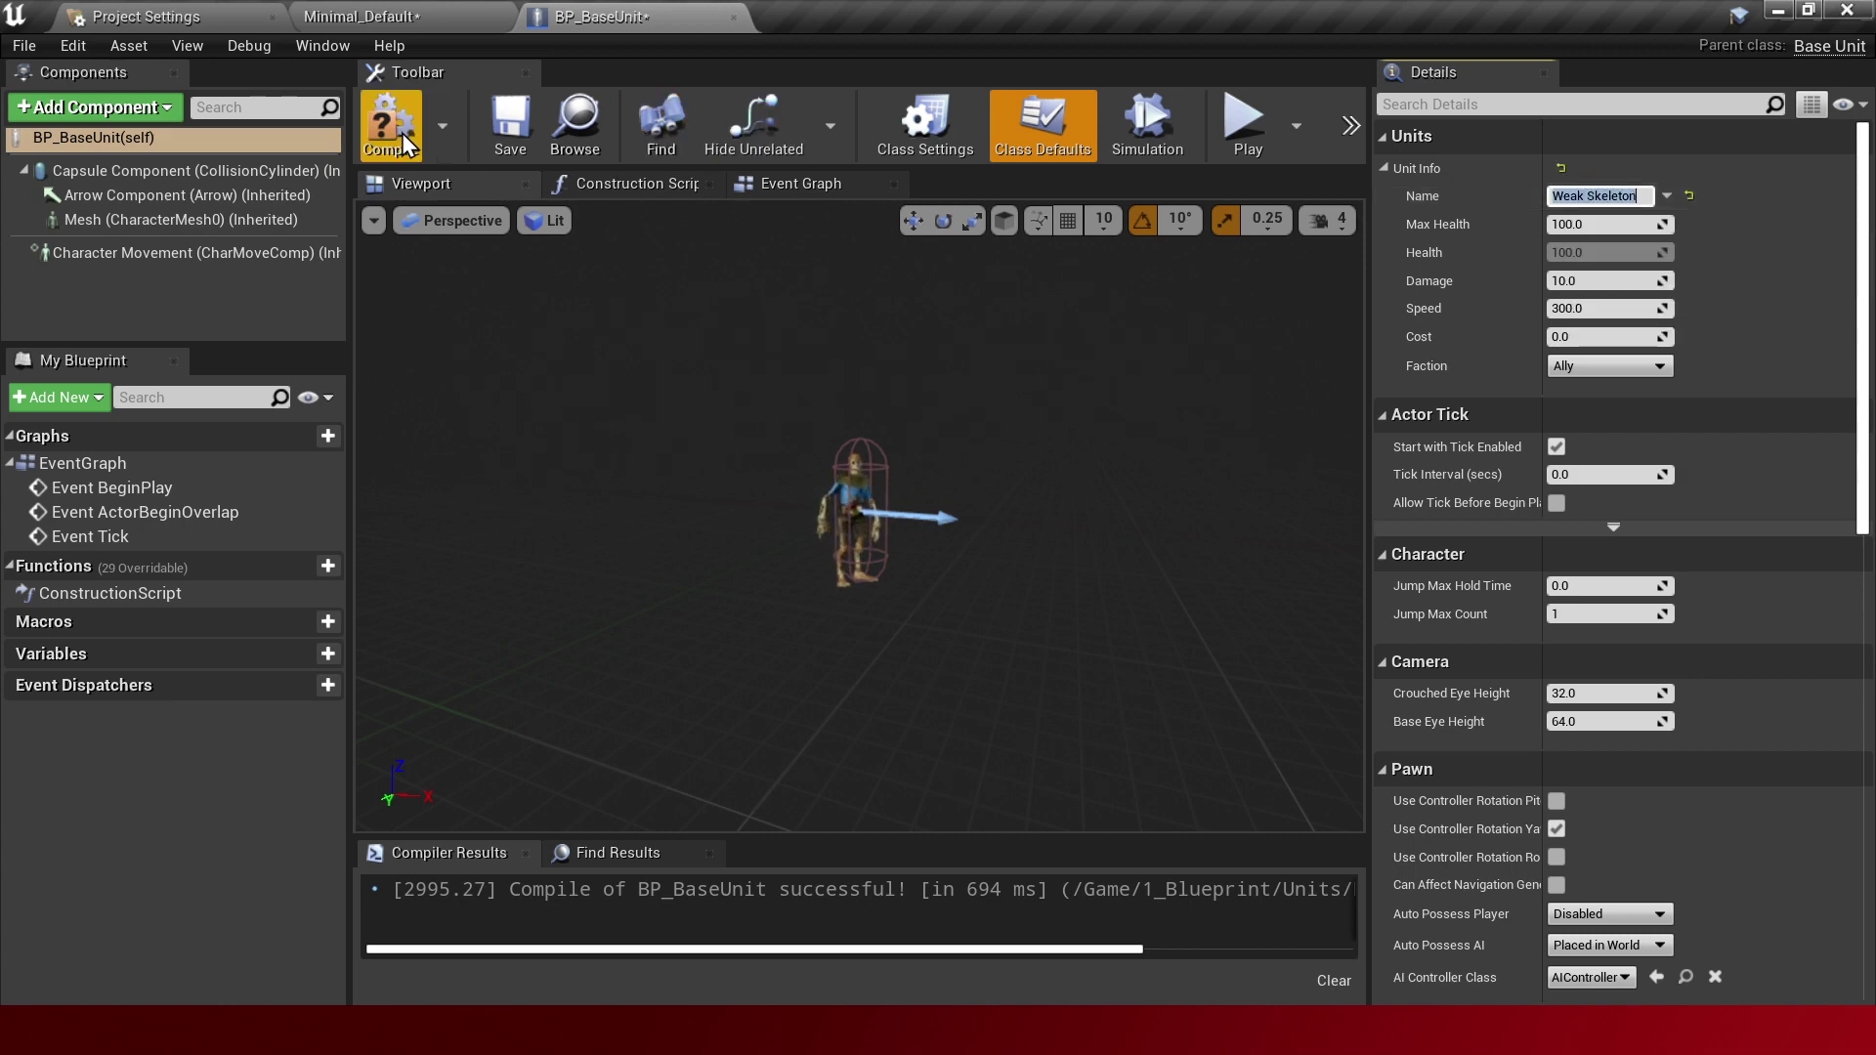
{"action": "left_click", "coordinate": [402, 133]}
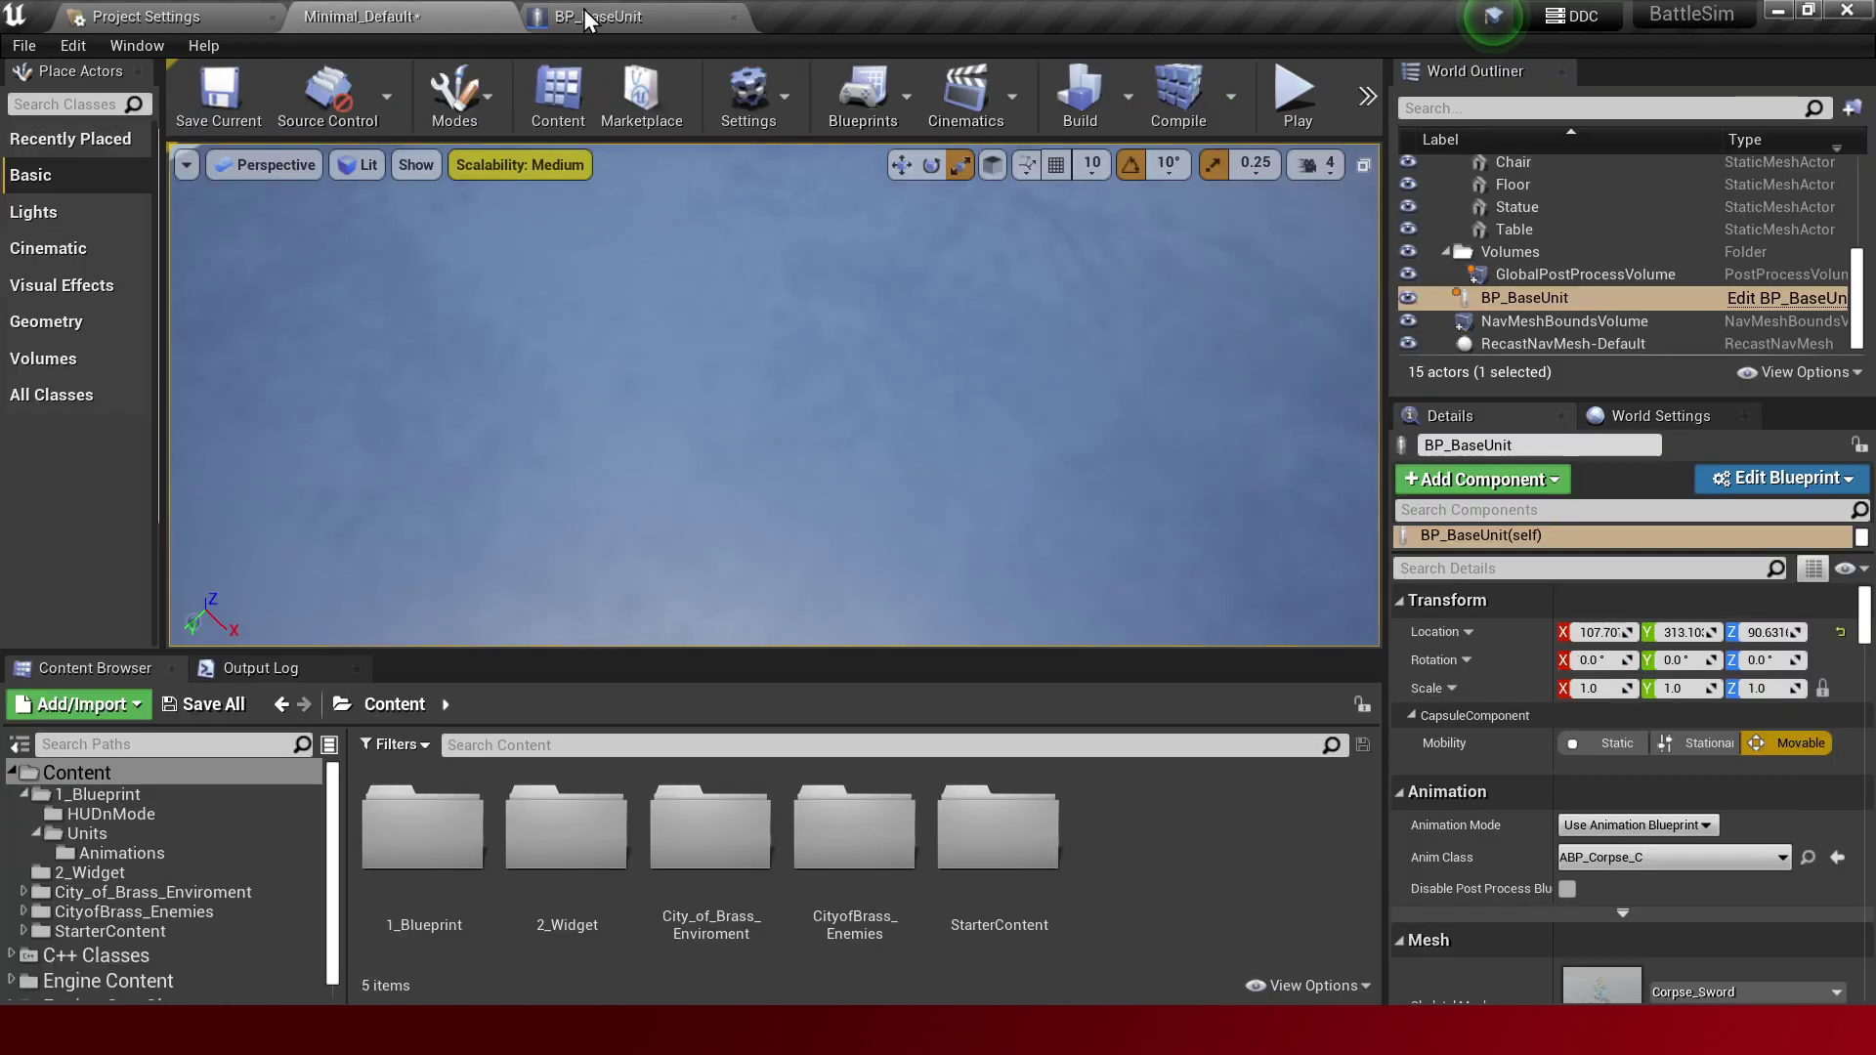
Save the Minimal_Default level, then find and select the skeleton unit BP_BaseUnit in the viewport.
{"action": "left_click", "coordinate": [450, 16]}
{"action": "left_click", "coordinate": [219, 97]}
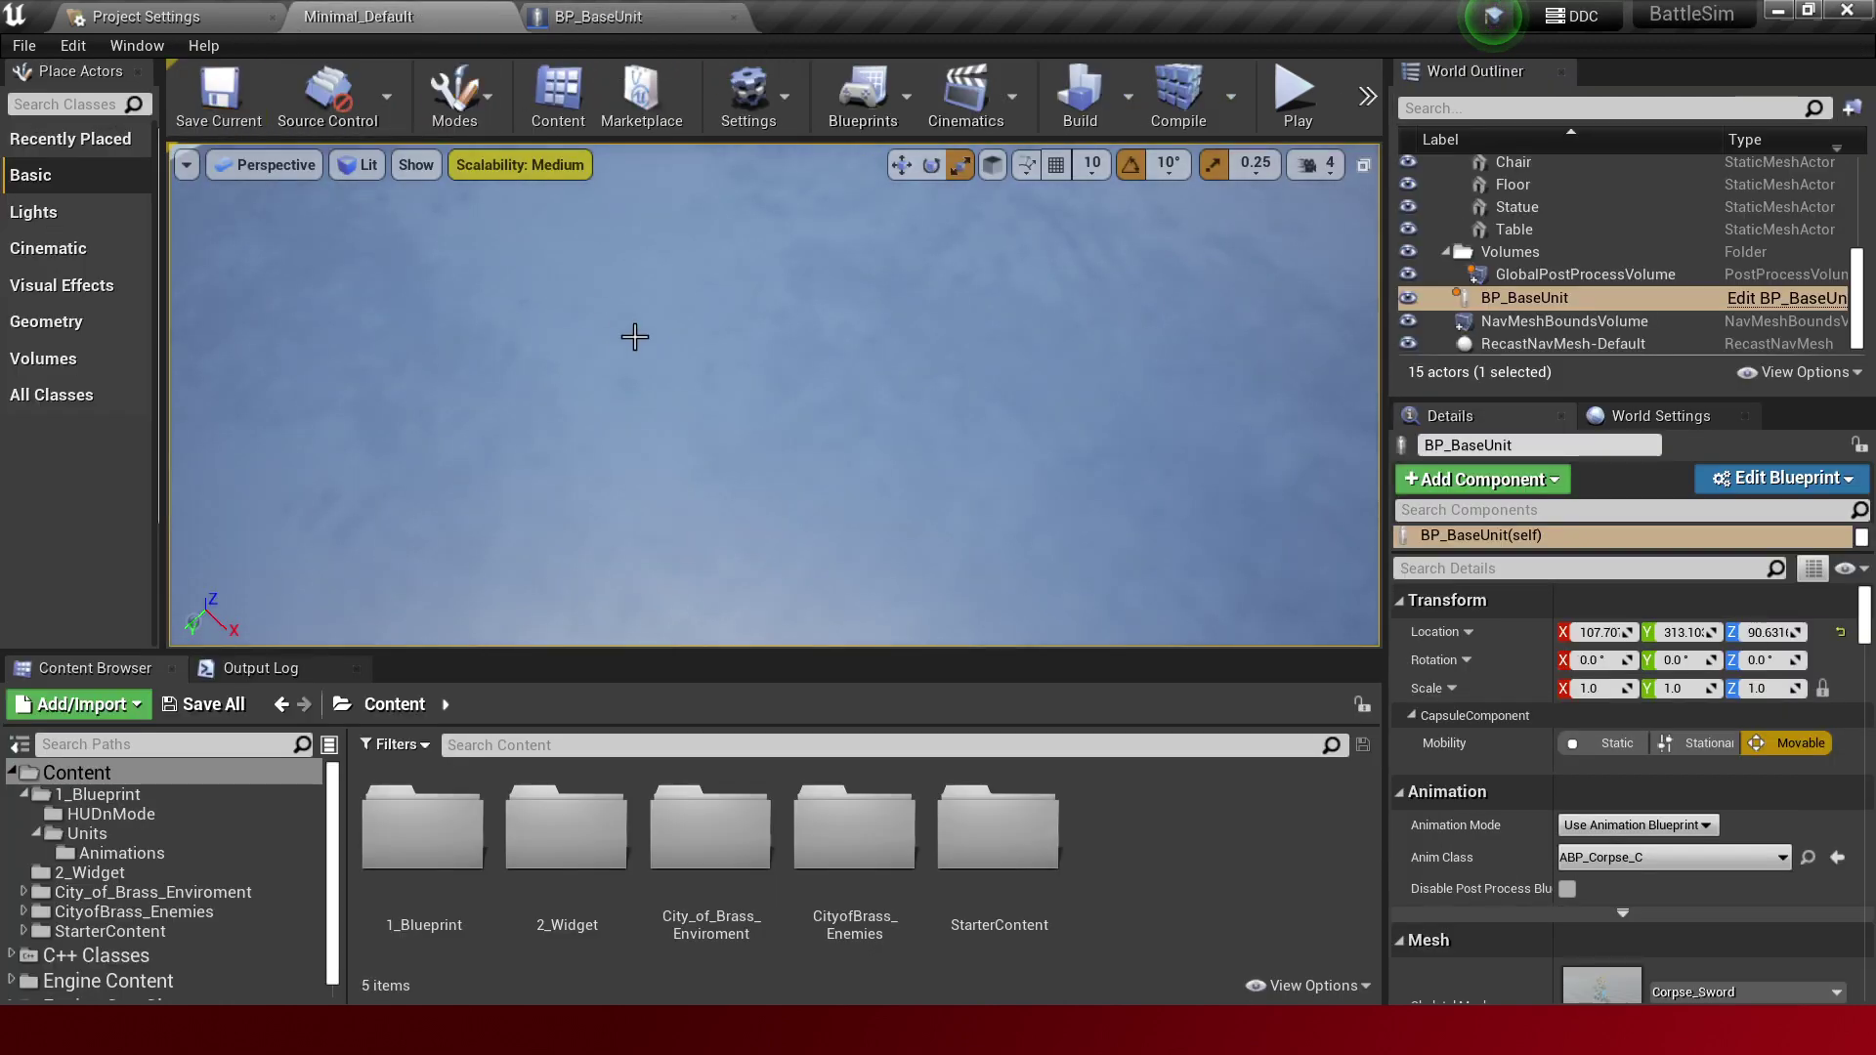
{"action": "right_click_drag", "start_coordinate": [632, 335], "coordinate": [632, 440]}
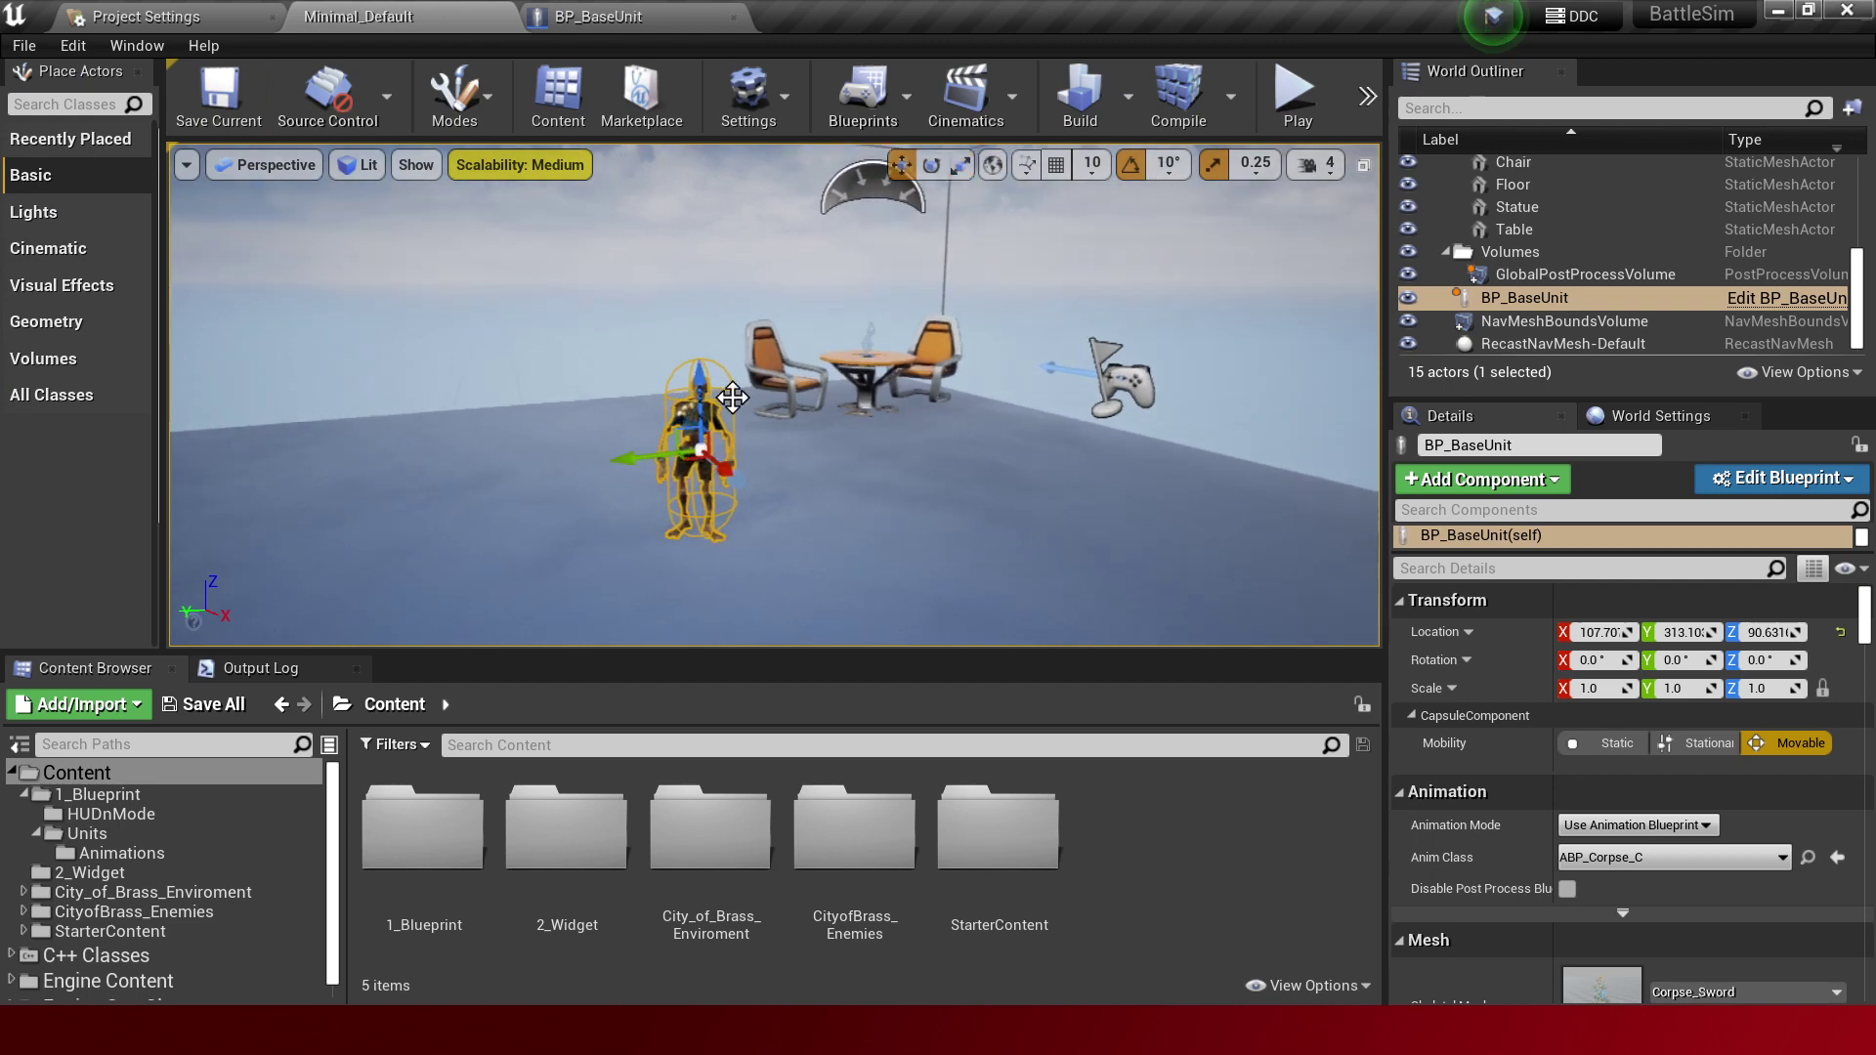
{"action": "left_click_drag", "start_coordinate": [632, 440], "coordinate": [632, 410]}
{"action": "left_click", "coordinate": [684, 547]}
{"action": "left_click_drag", "start_coordinate": [925, 524], "coordinate": [925, 469]}
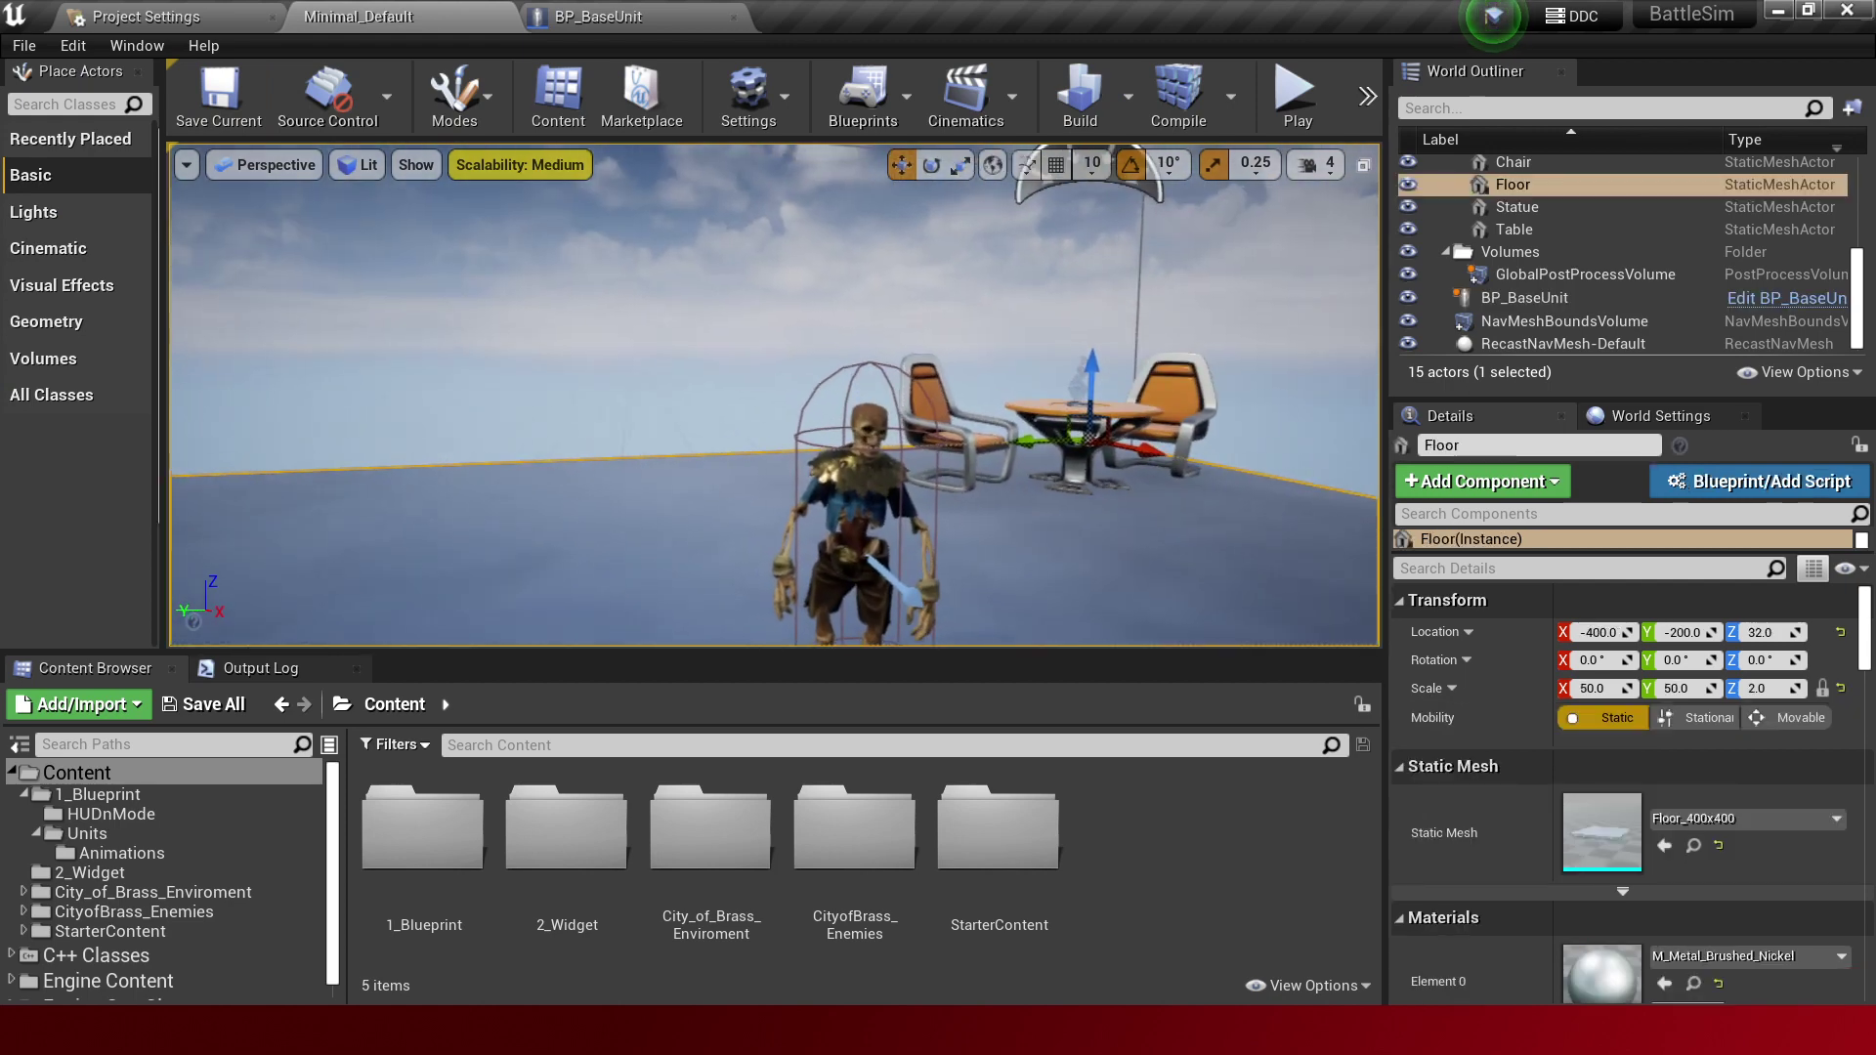
{"action": "left_click", "coordinate": [925, 525]}
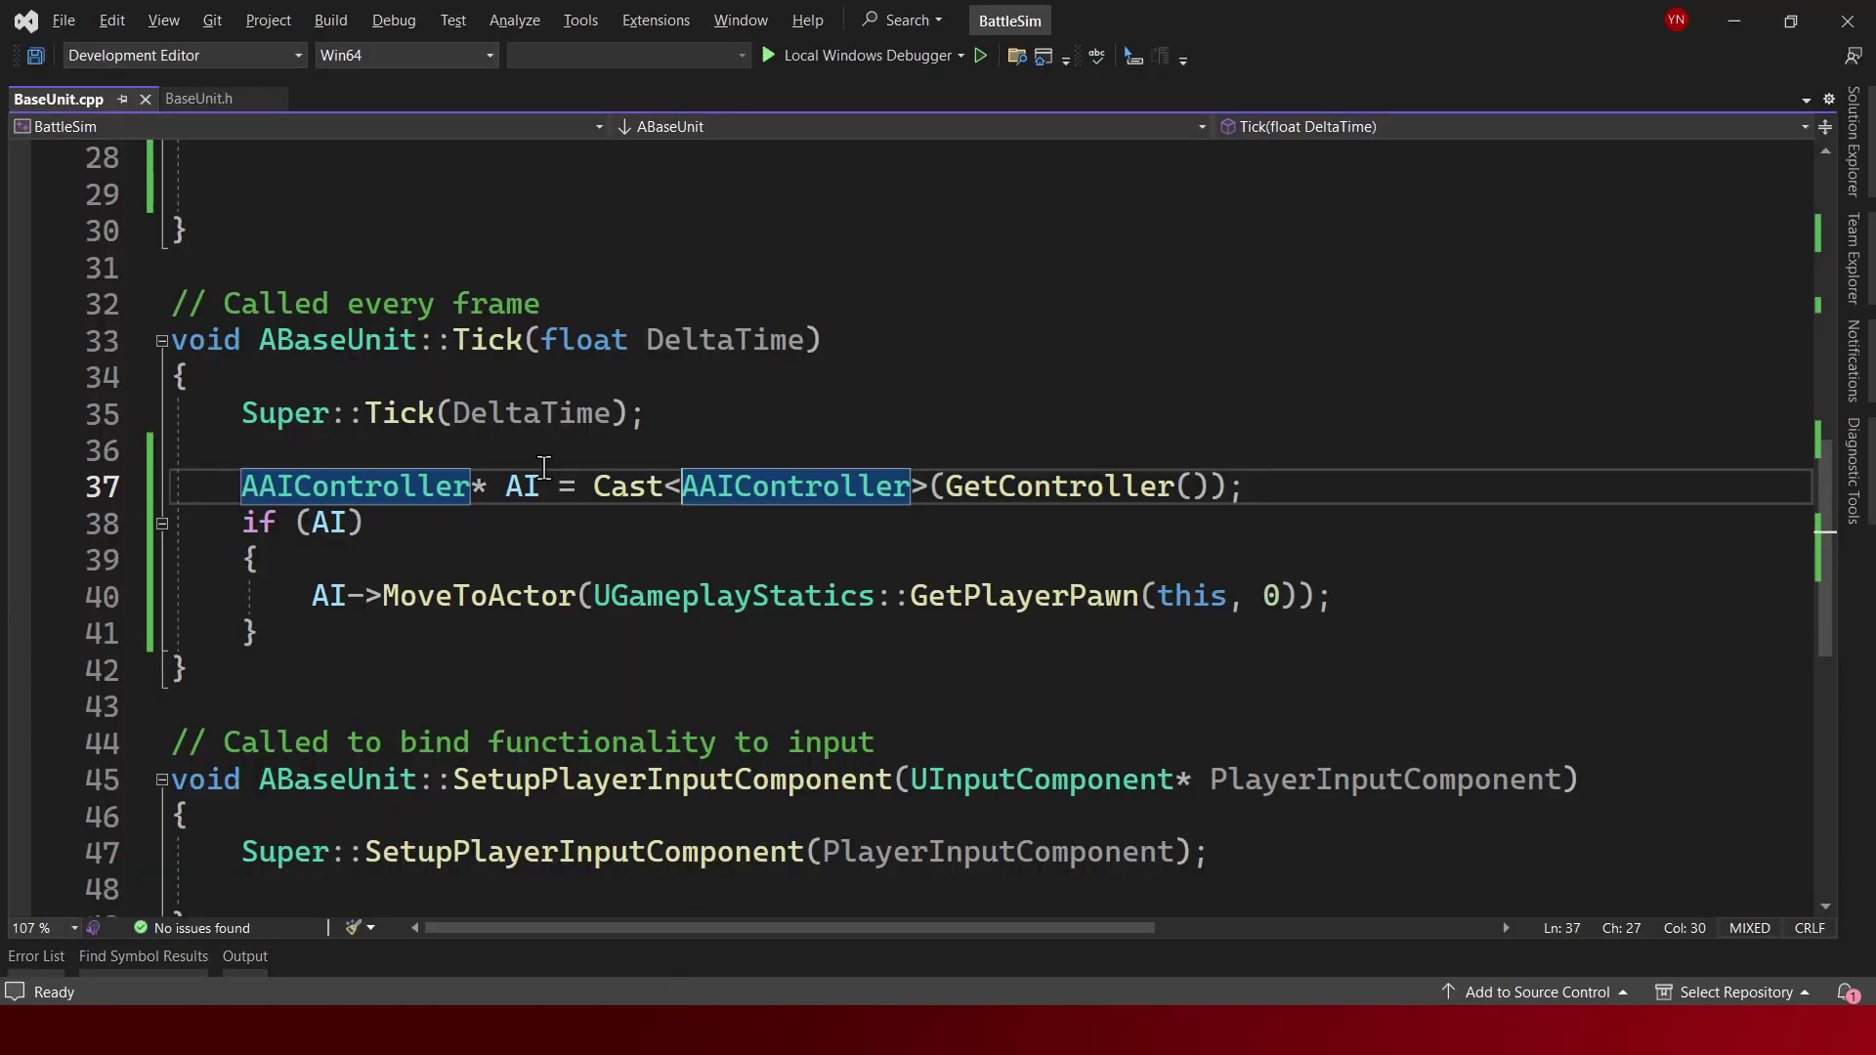
From BaseUnit.h, jump to FUnitInfo in UnitInfo.h and look over the struct and EFaction enum.
{"action": "left_click", "coordinate": [545, 461]}
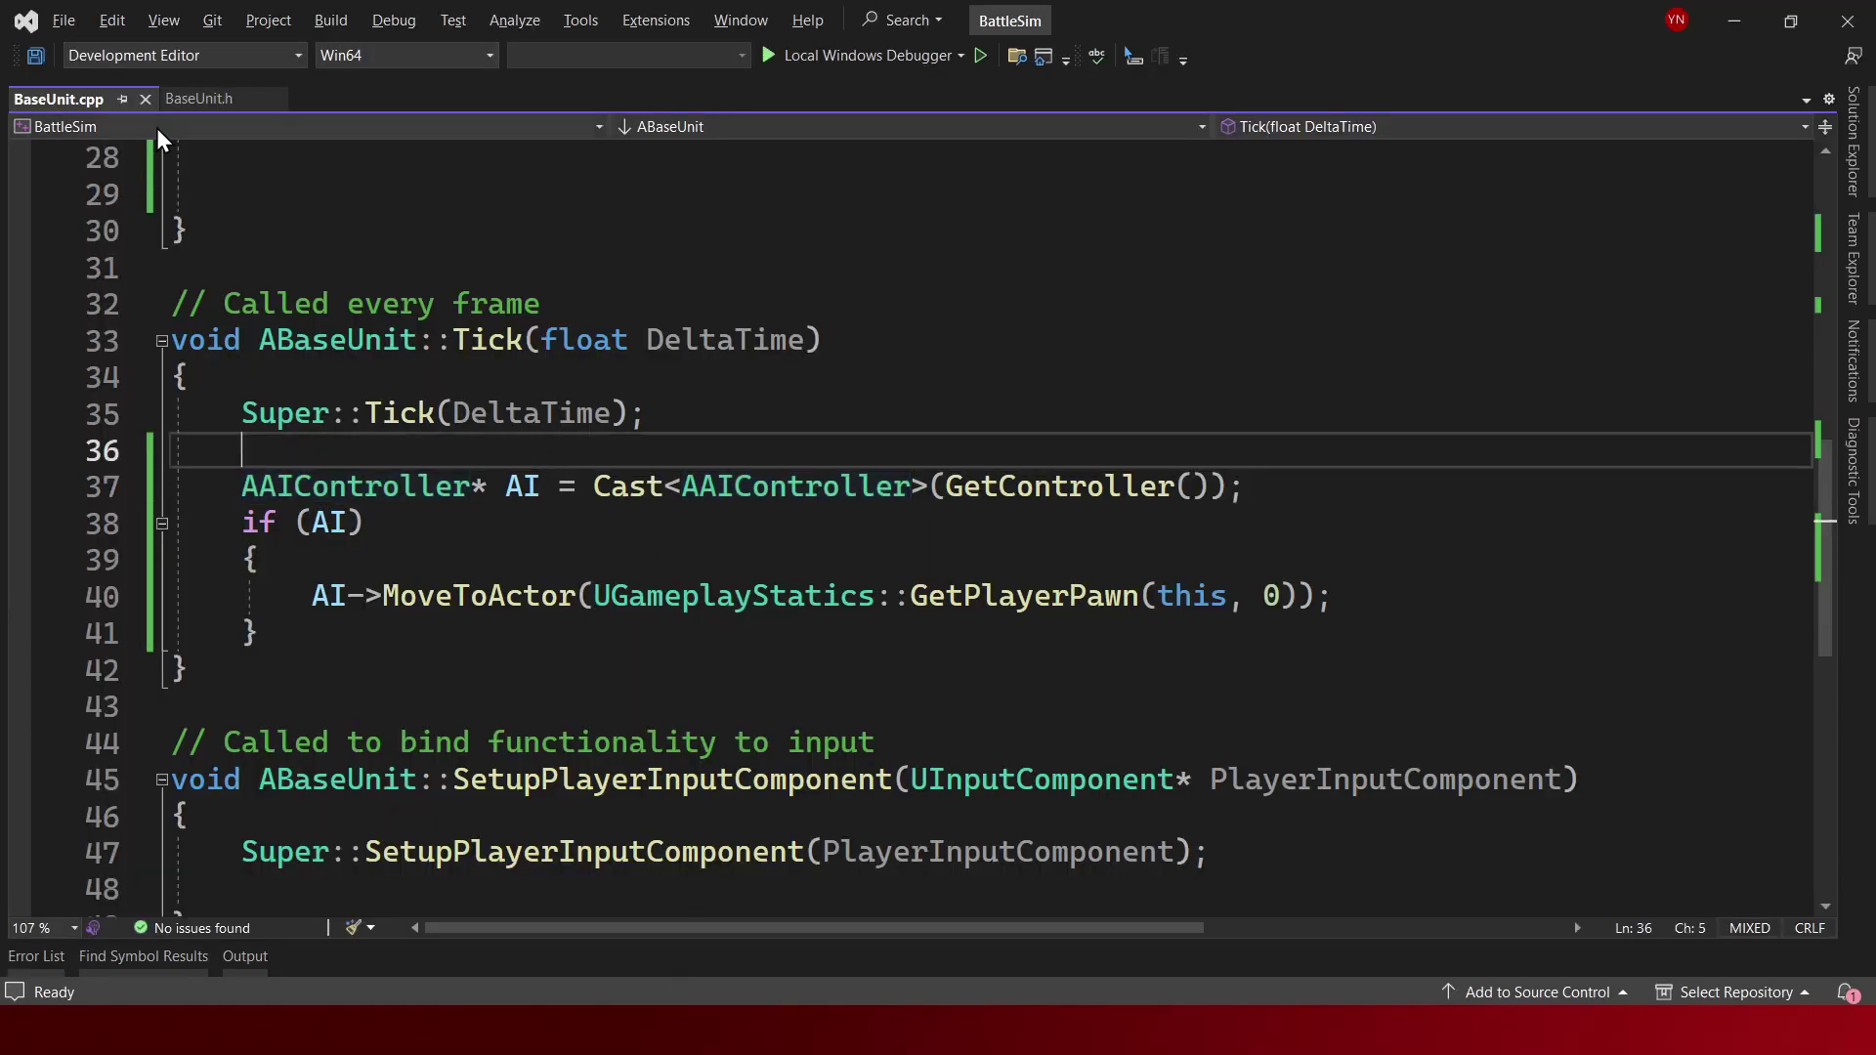
{"action": "scroll", "coordinate": [450, 318], "scroll_direction": "up", "scroll_amount": 4}
{"action": "scroll", "coordinate": [450, 318], "scroll_direction": "up", "scroll_amount": 1}
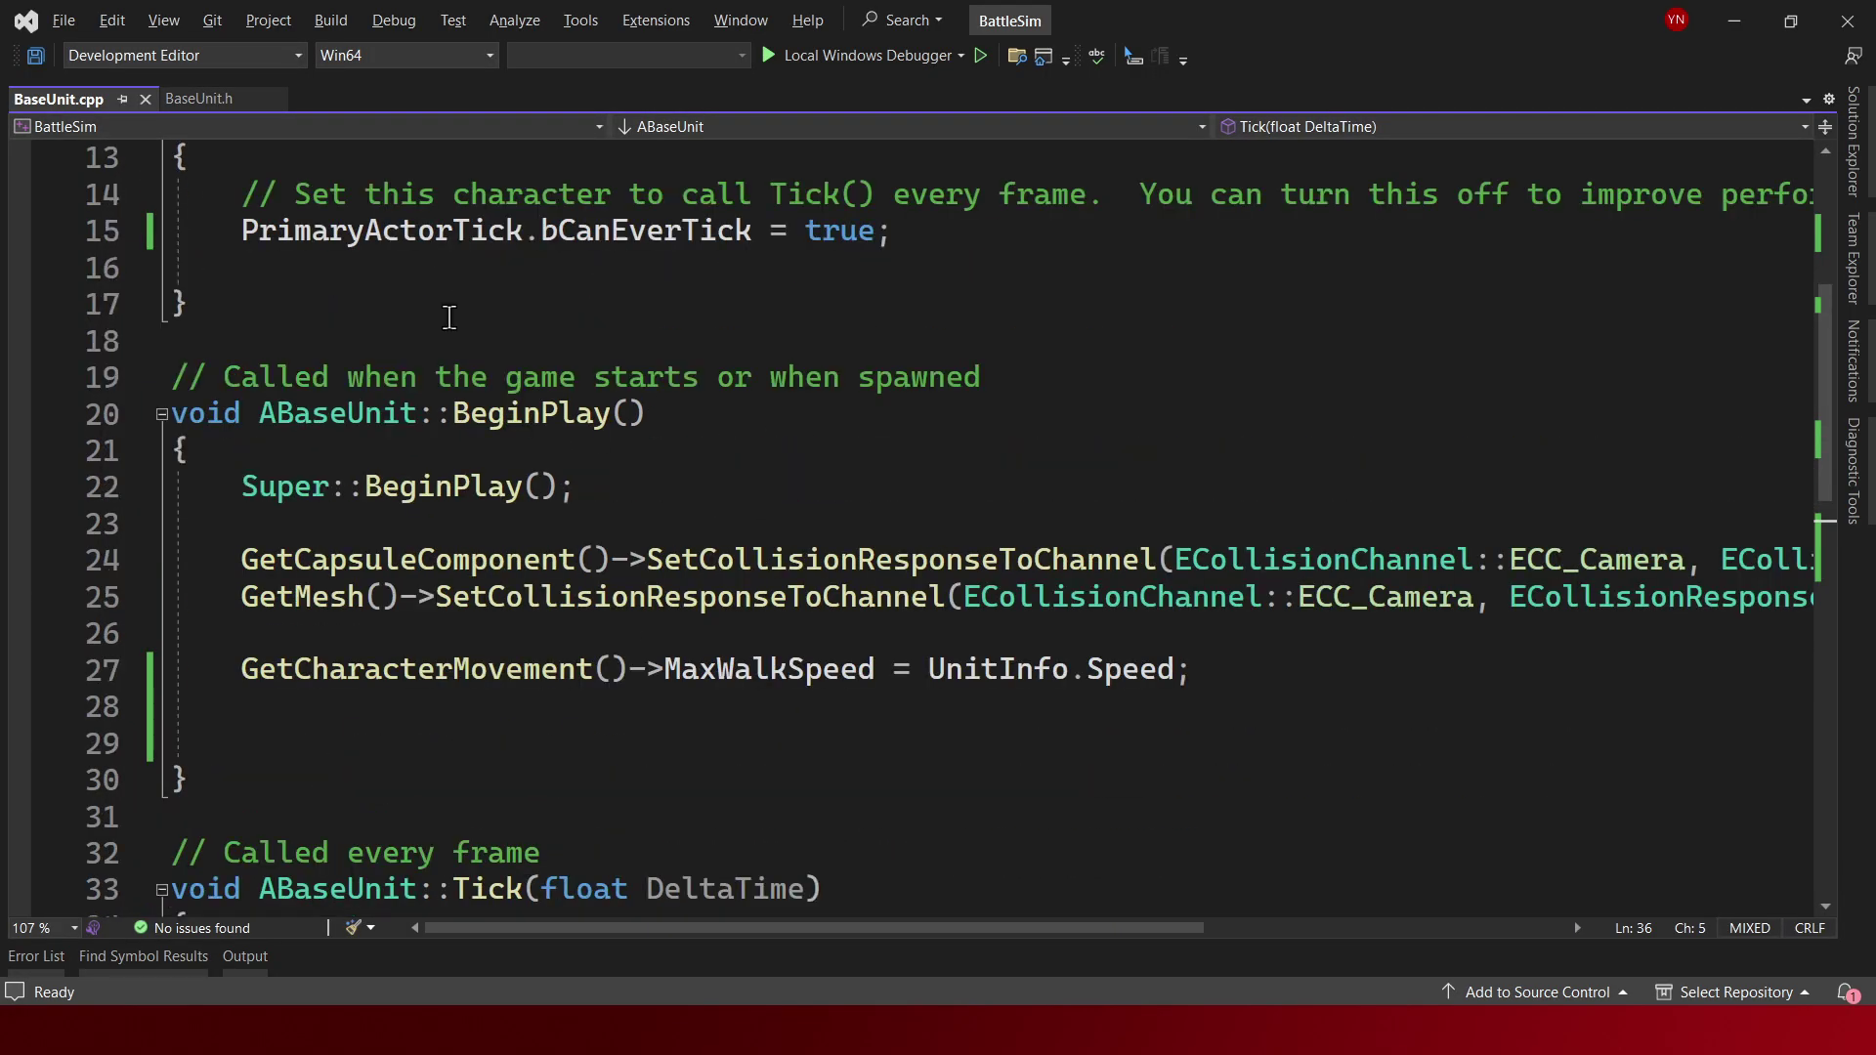
{"action": "left_click", "coordinate": [184, 101]}
{"action": "scroll", "coordinate": [520, 634], "scroll_direction": "up", "scroll_amount": 1}
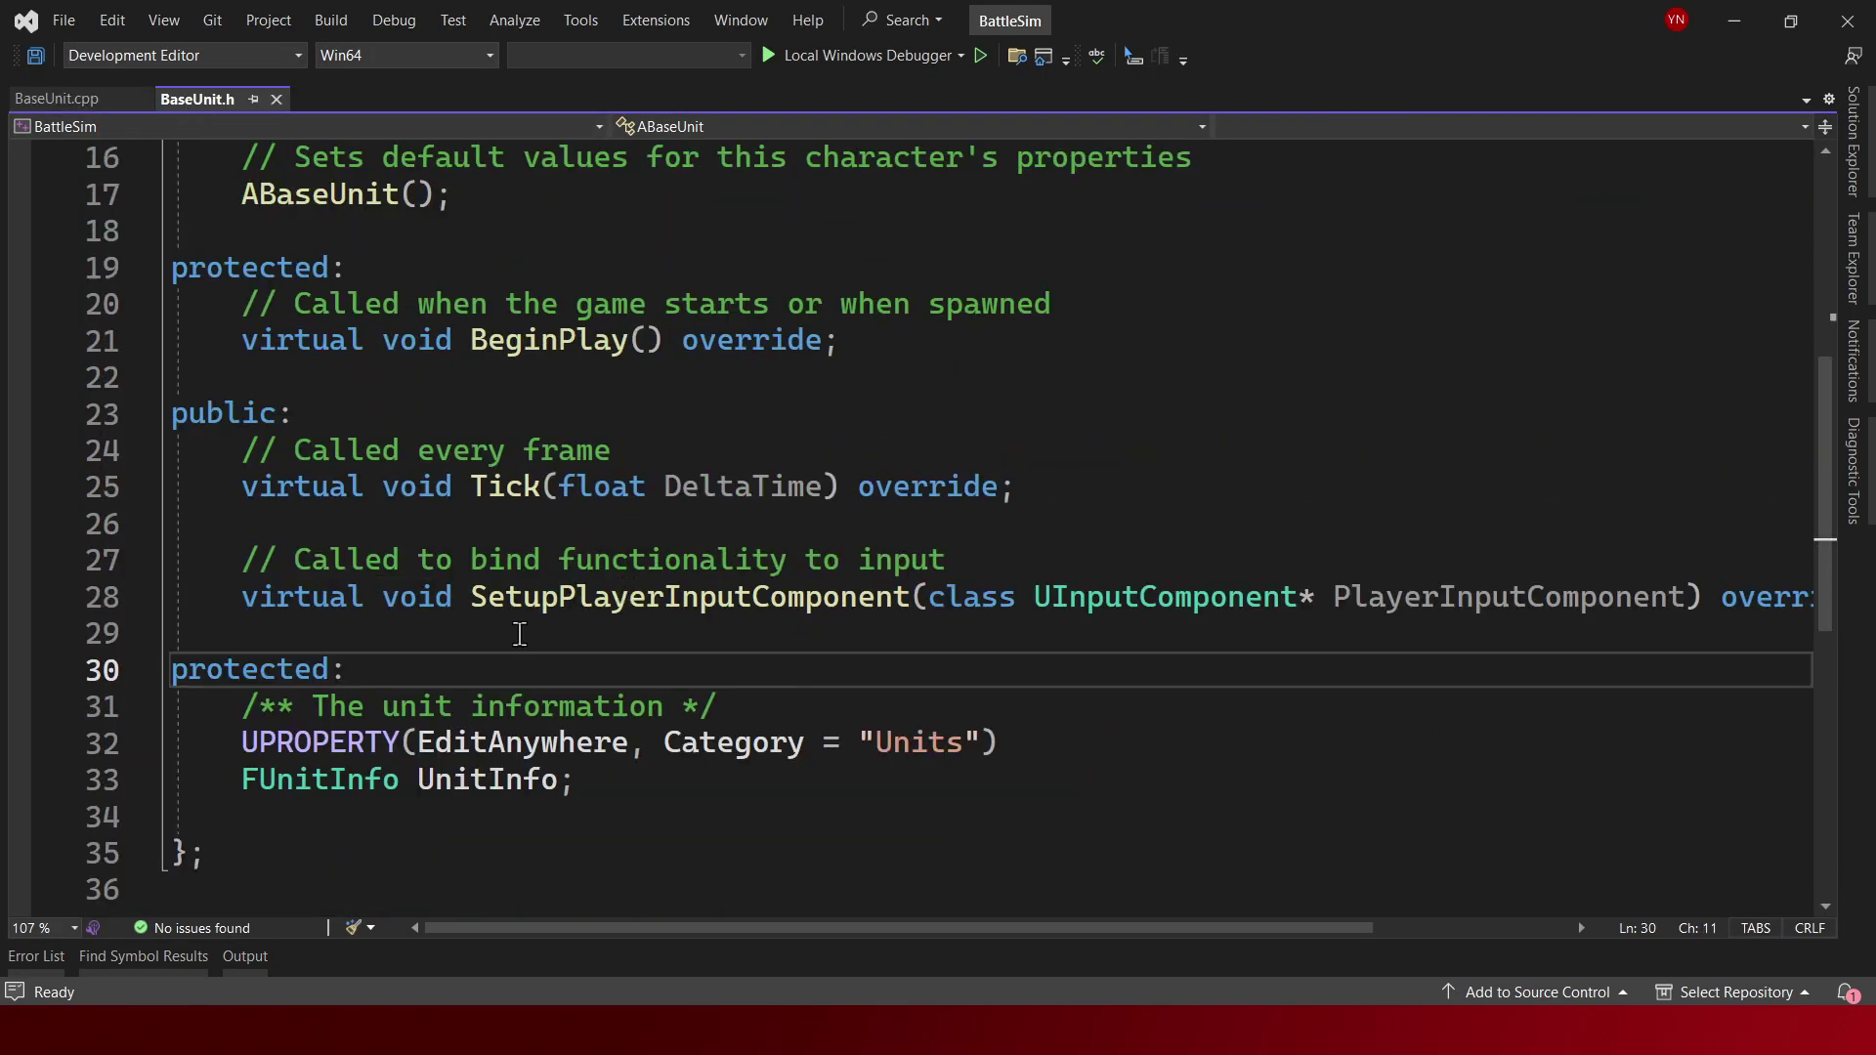
{"action": "left_click", "coordinate": [358, 789], "text": "ctrl"}
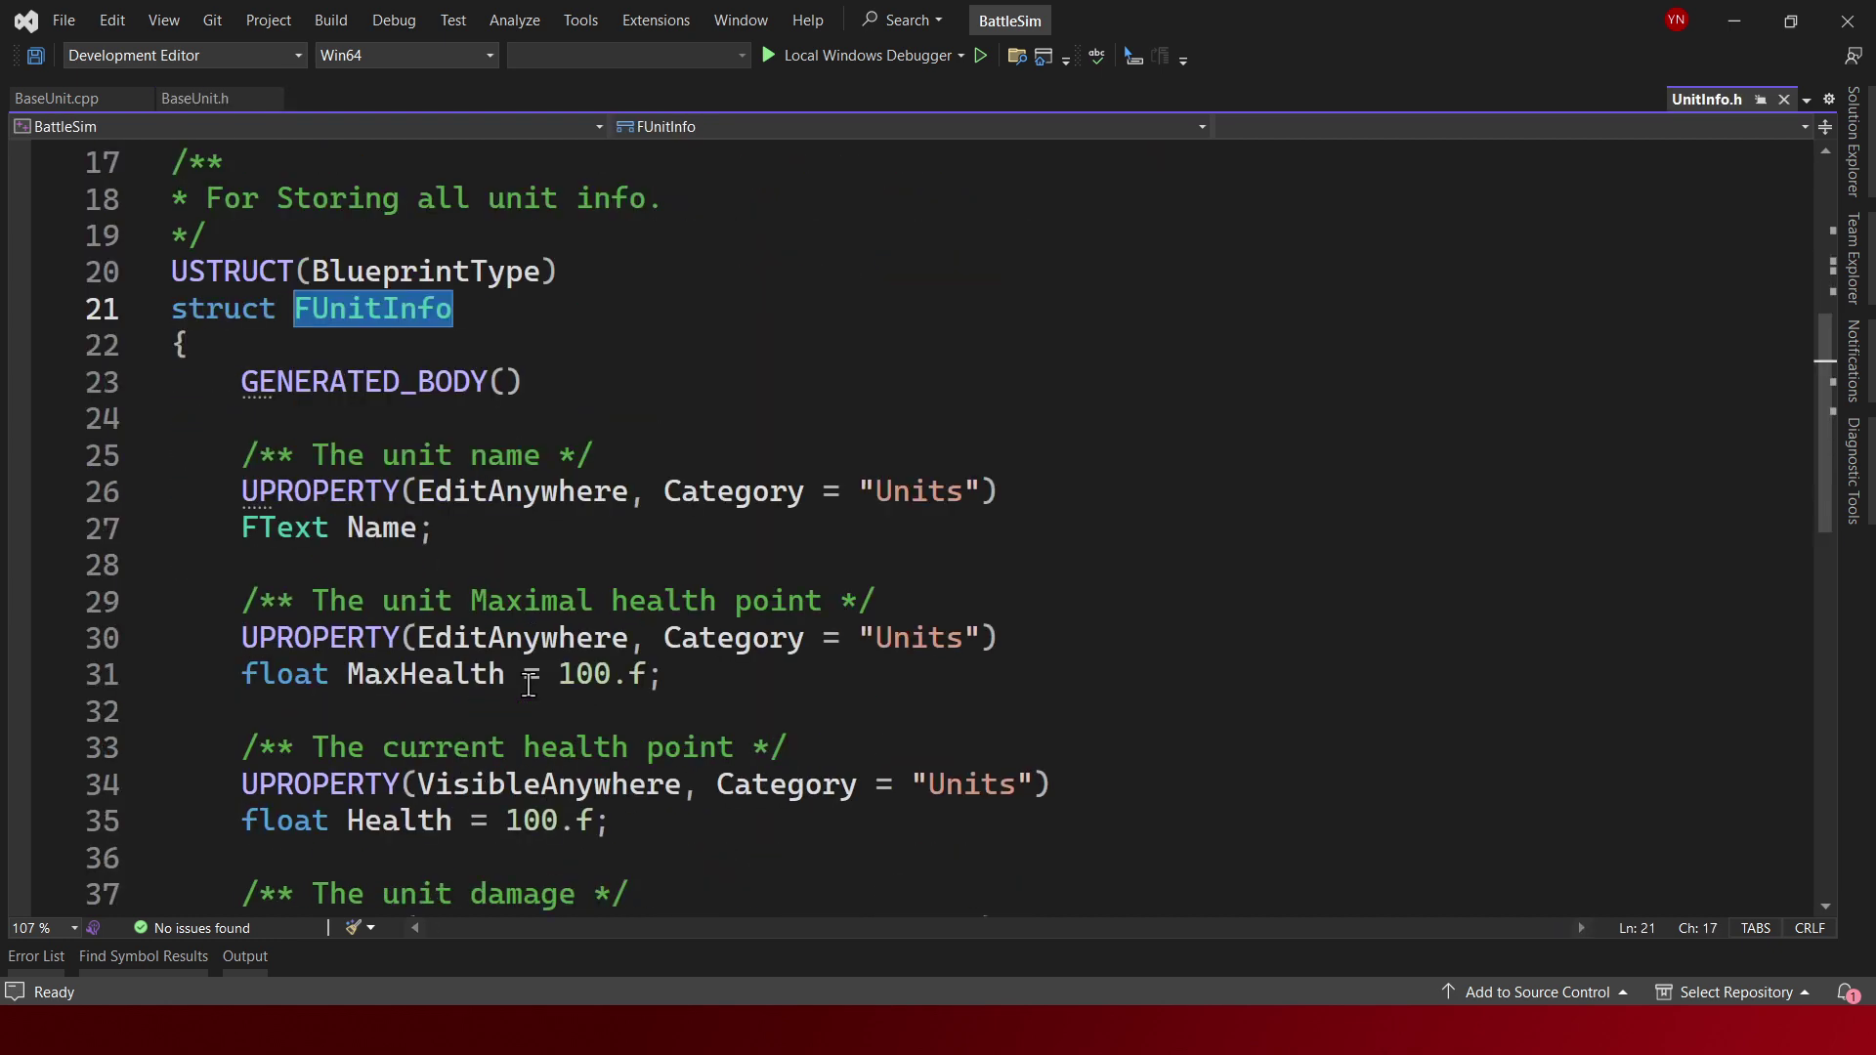
{"action": "scroll", "coordinate": [528, 684], "scroll_direction": "down", "scroll_amount": 2}
{"action": "scroll", "coordinate": [528, 694], "scroll_direction": "down", "scroll_amount": 3}
{"action": "scroll", "coordinate": [530, 728], "scroll_direction": "down", "scroll_amount": 2}
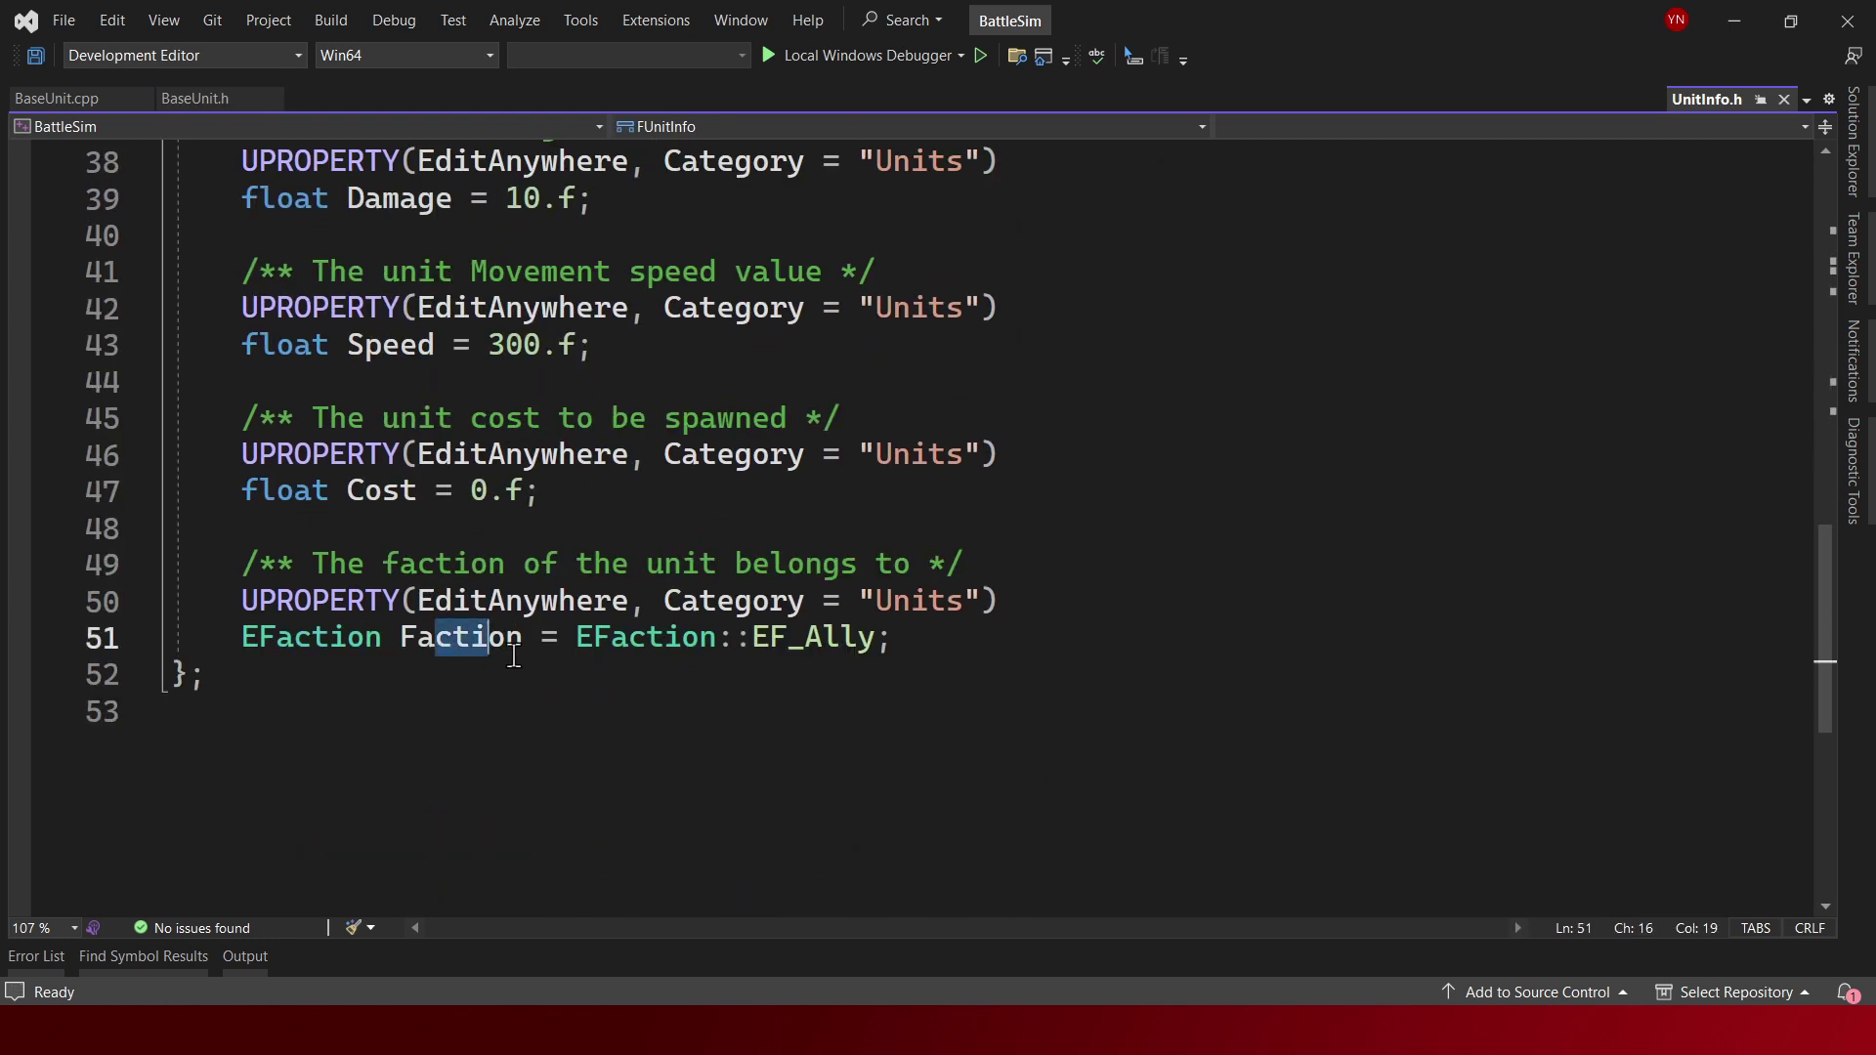
{"action": "left_click_drag", "start_coordinate": [941, 656], "coordinate": [941, 656]}
{"action": "scroll", "coordinate": [928, 650], "scroll_direction": "up", "scroll_amount": 7}
{"action": "scroll", "coordinate": [889, 640], "scroll_direction": "up", "scroll_amount": 5}
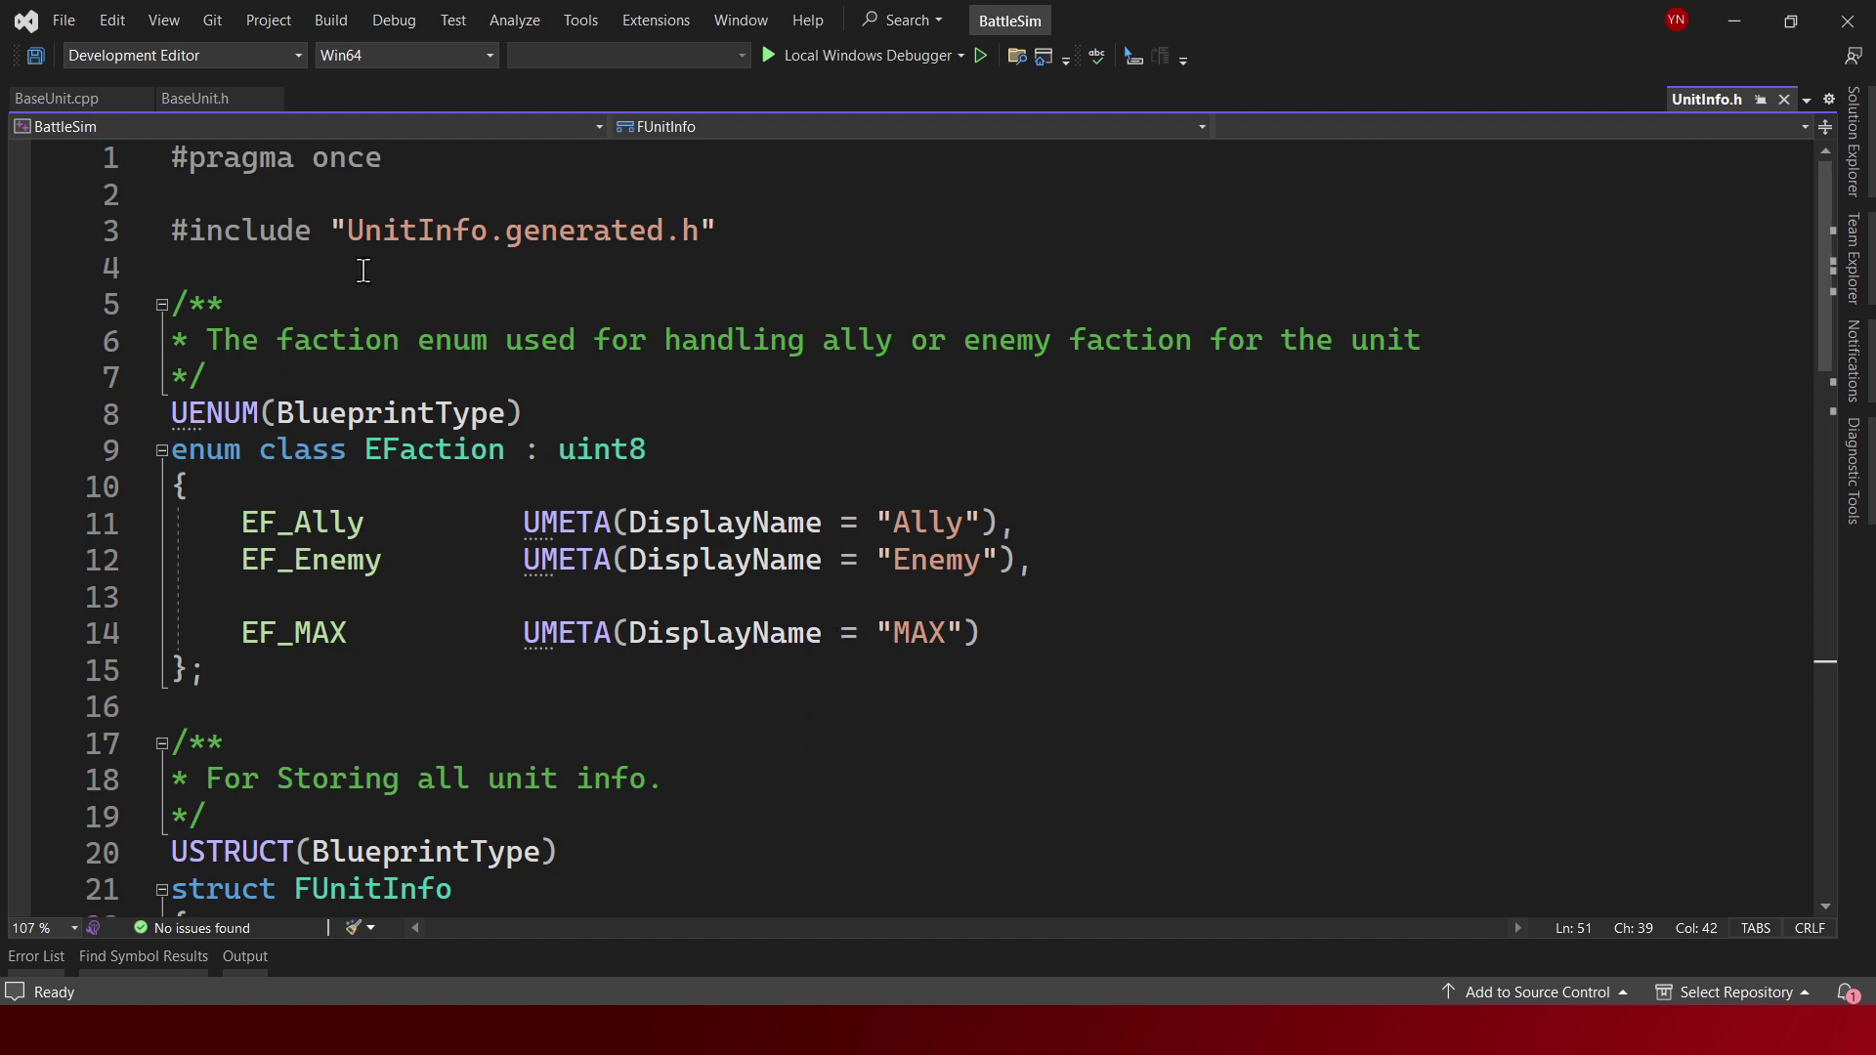
Close UnitInfo.h, focus and orbit around the skeleton, and return to the BP_BaseUnit blueprint.
{"action": "left_click", "coordinate": [1782, 100]}
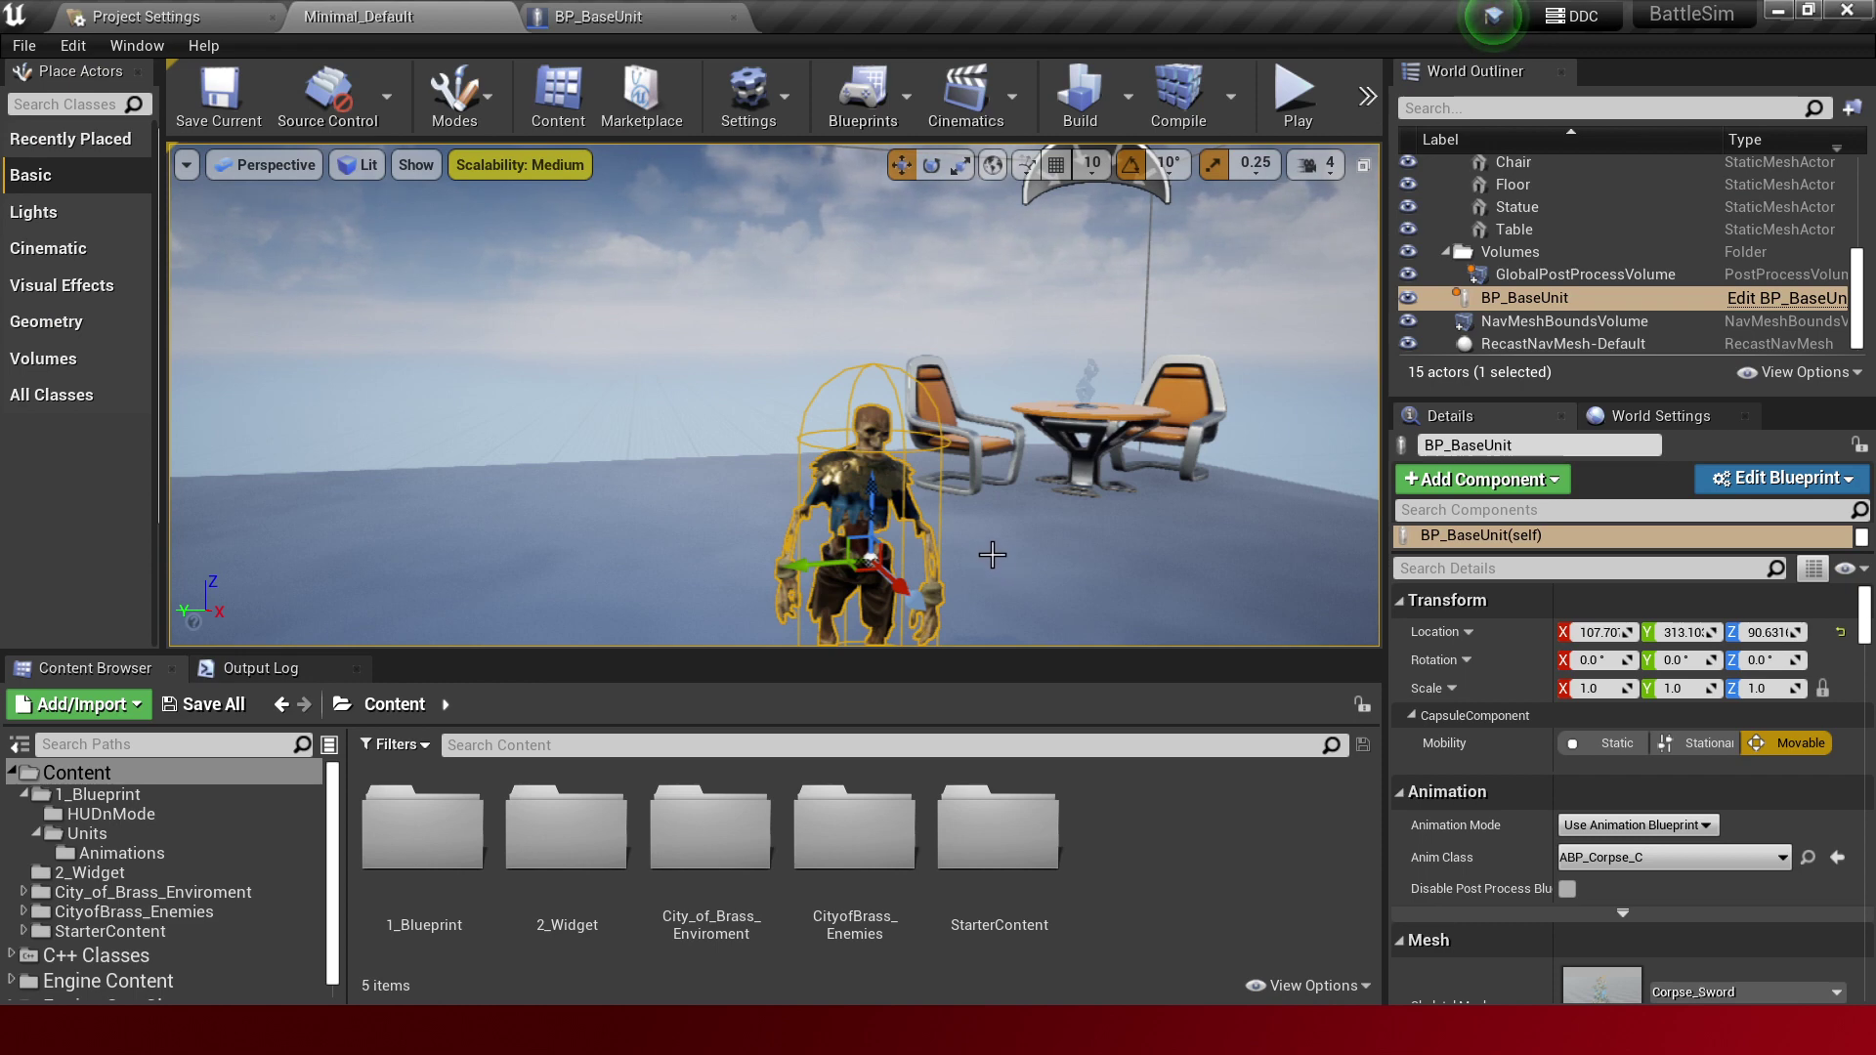
{"action": "key", "text": "f"}
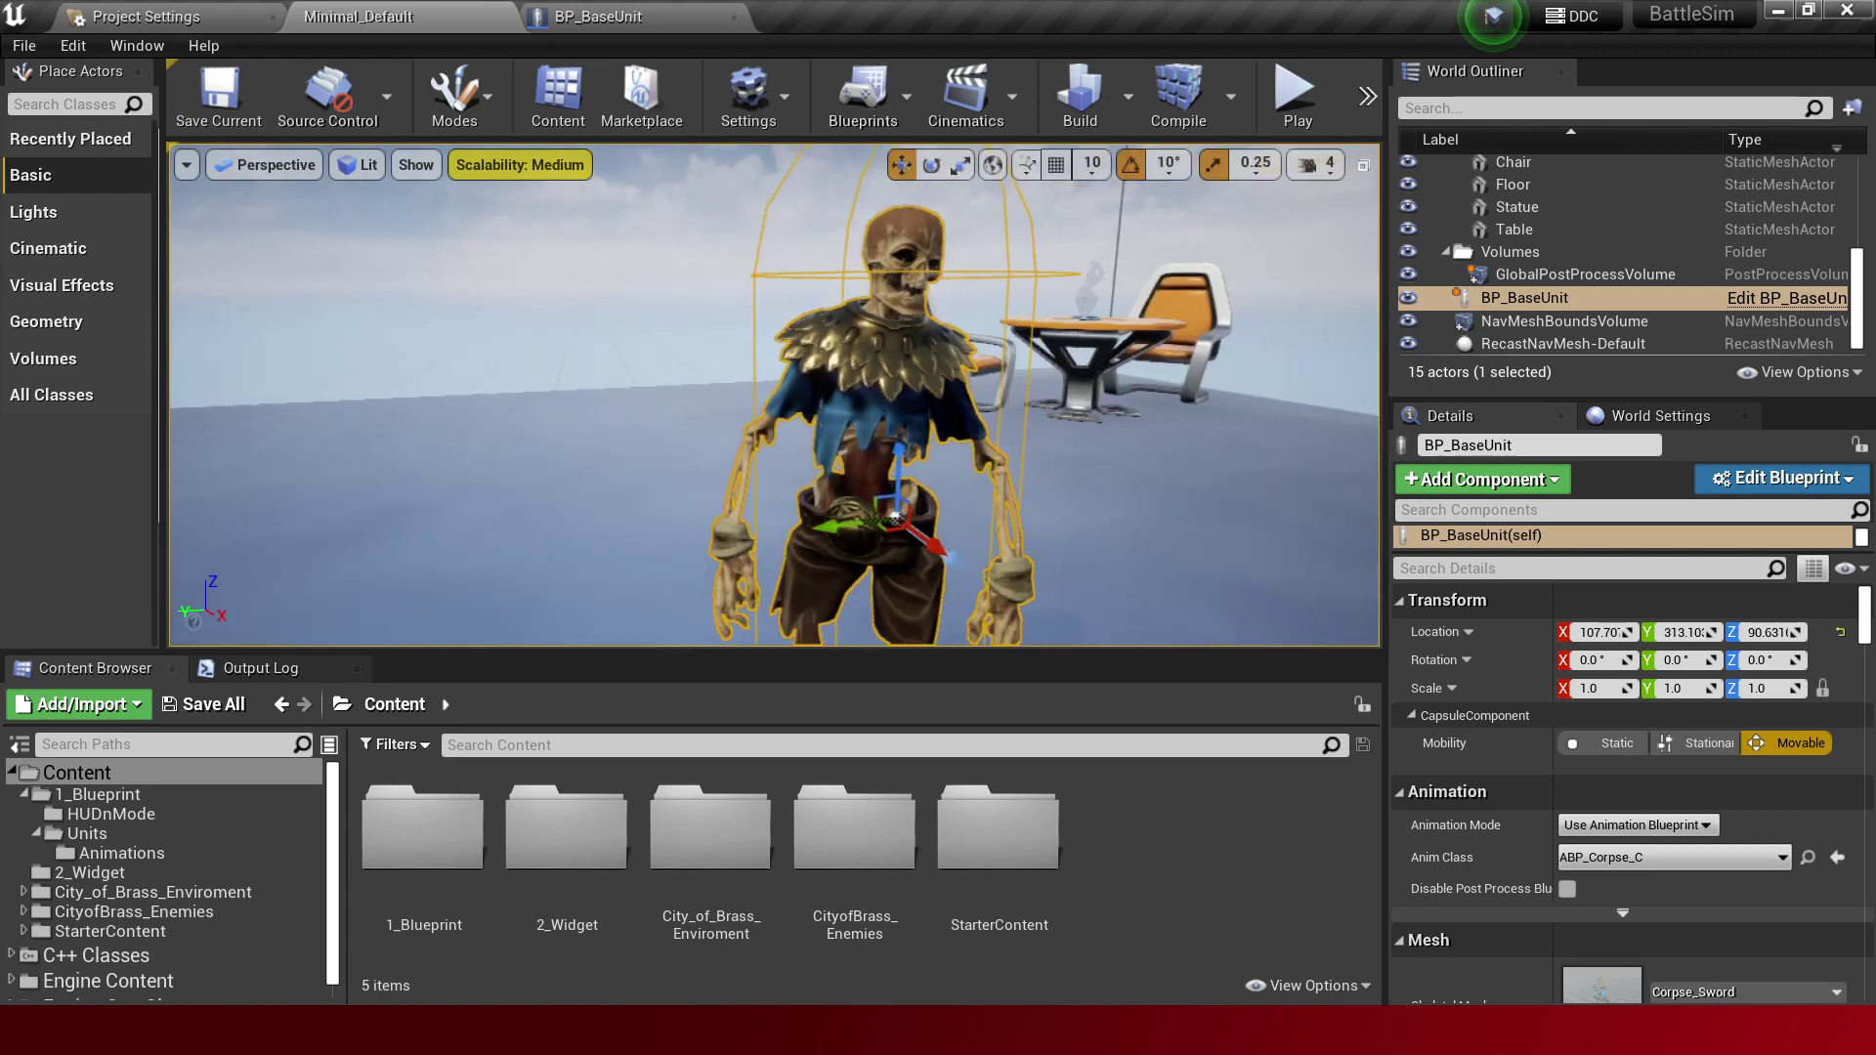
{"action": "right_click_drag", "start_coordinate": [1118, 483], "coordinate": [1119, 484]}
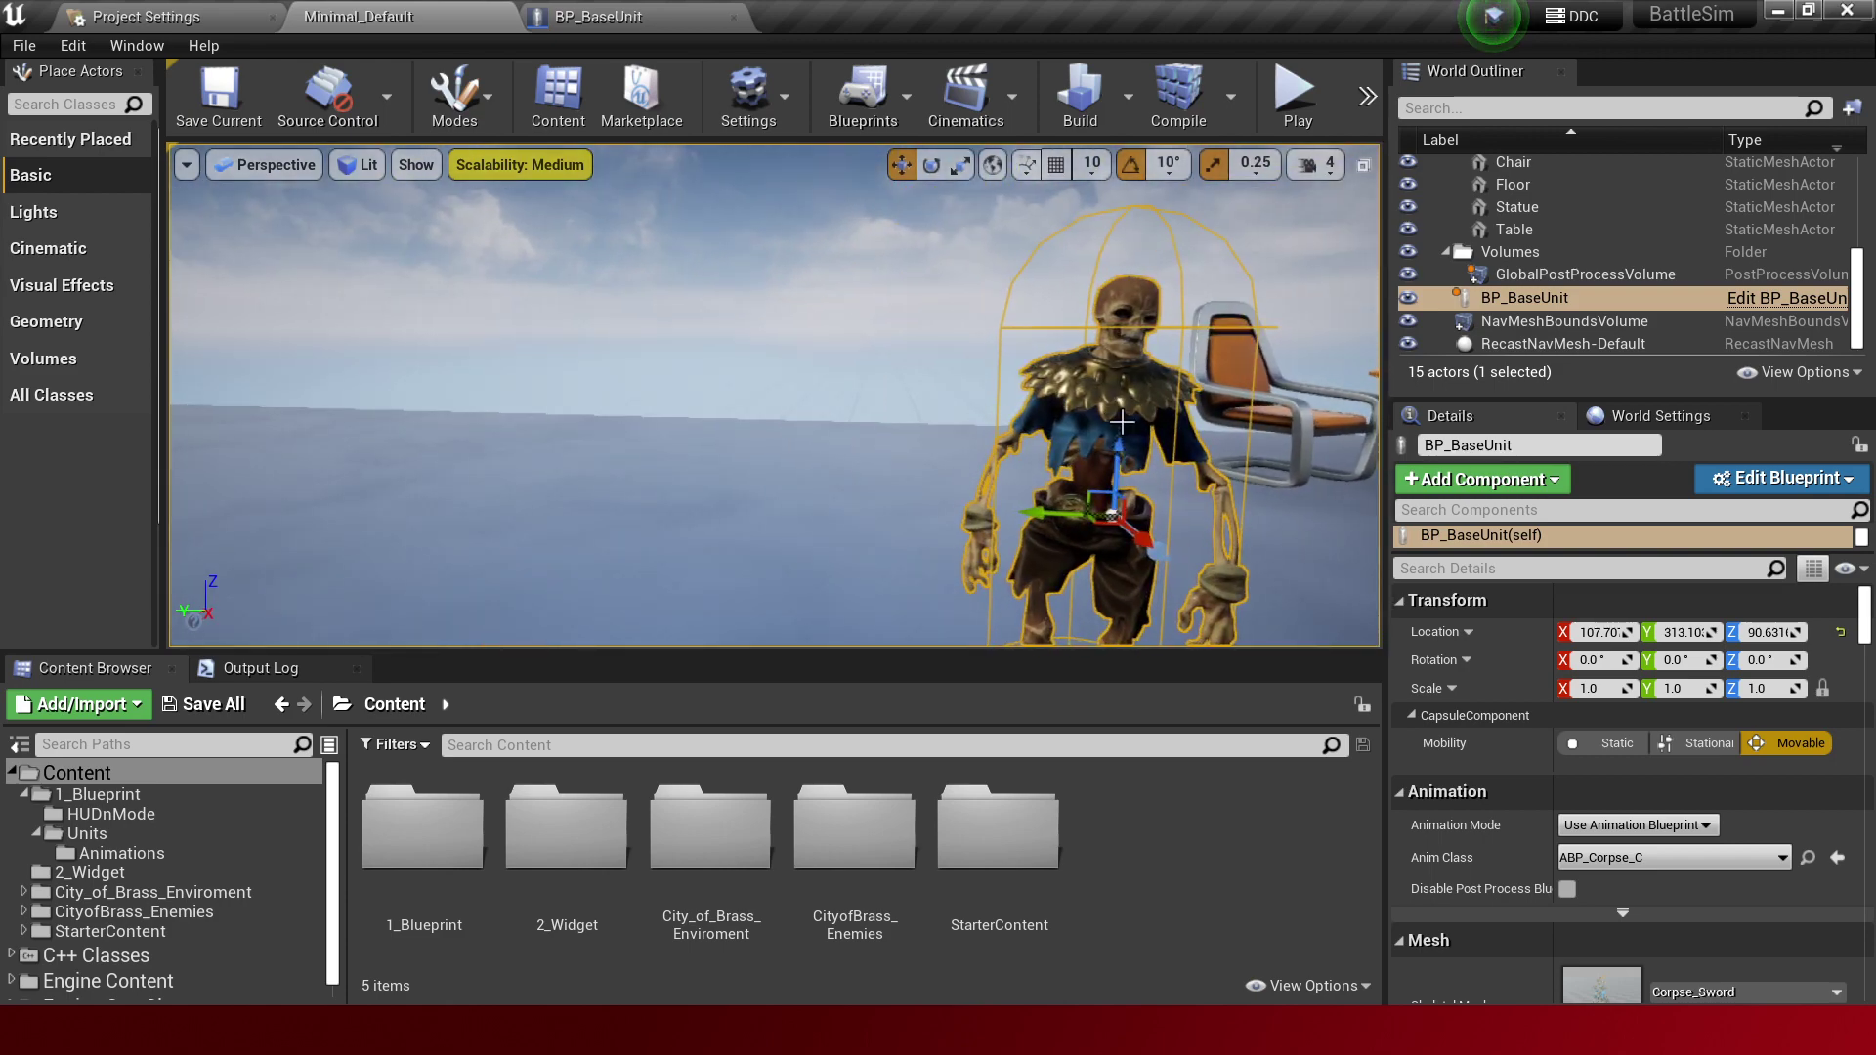
{"action": "left_click", "coordinate": [719, 24]}
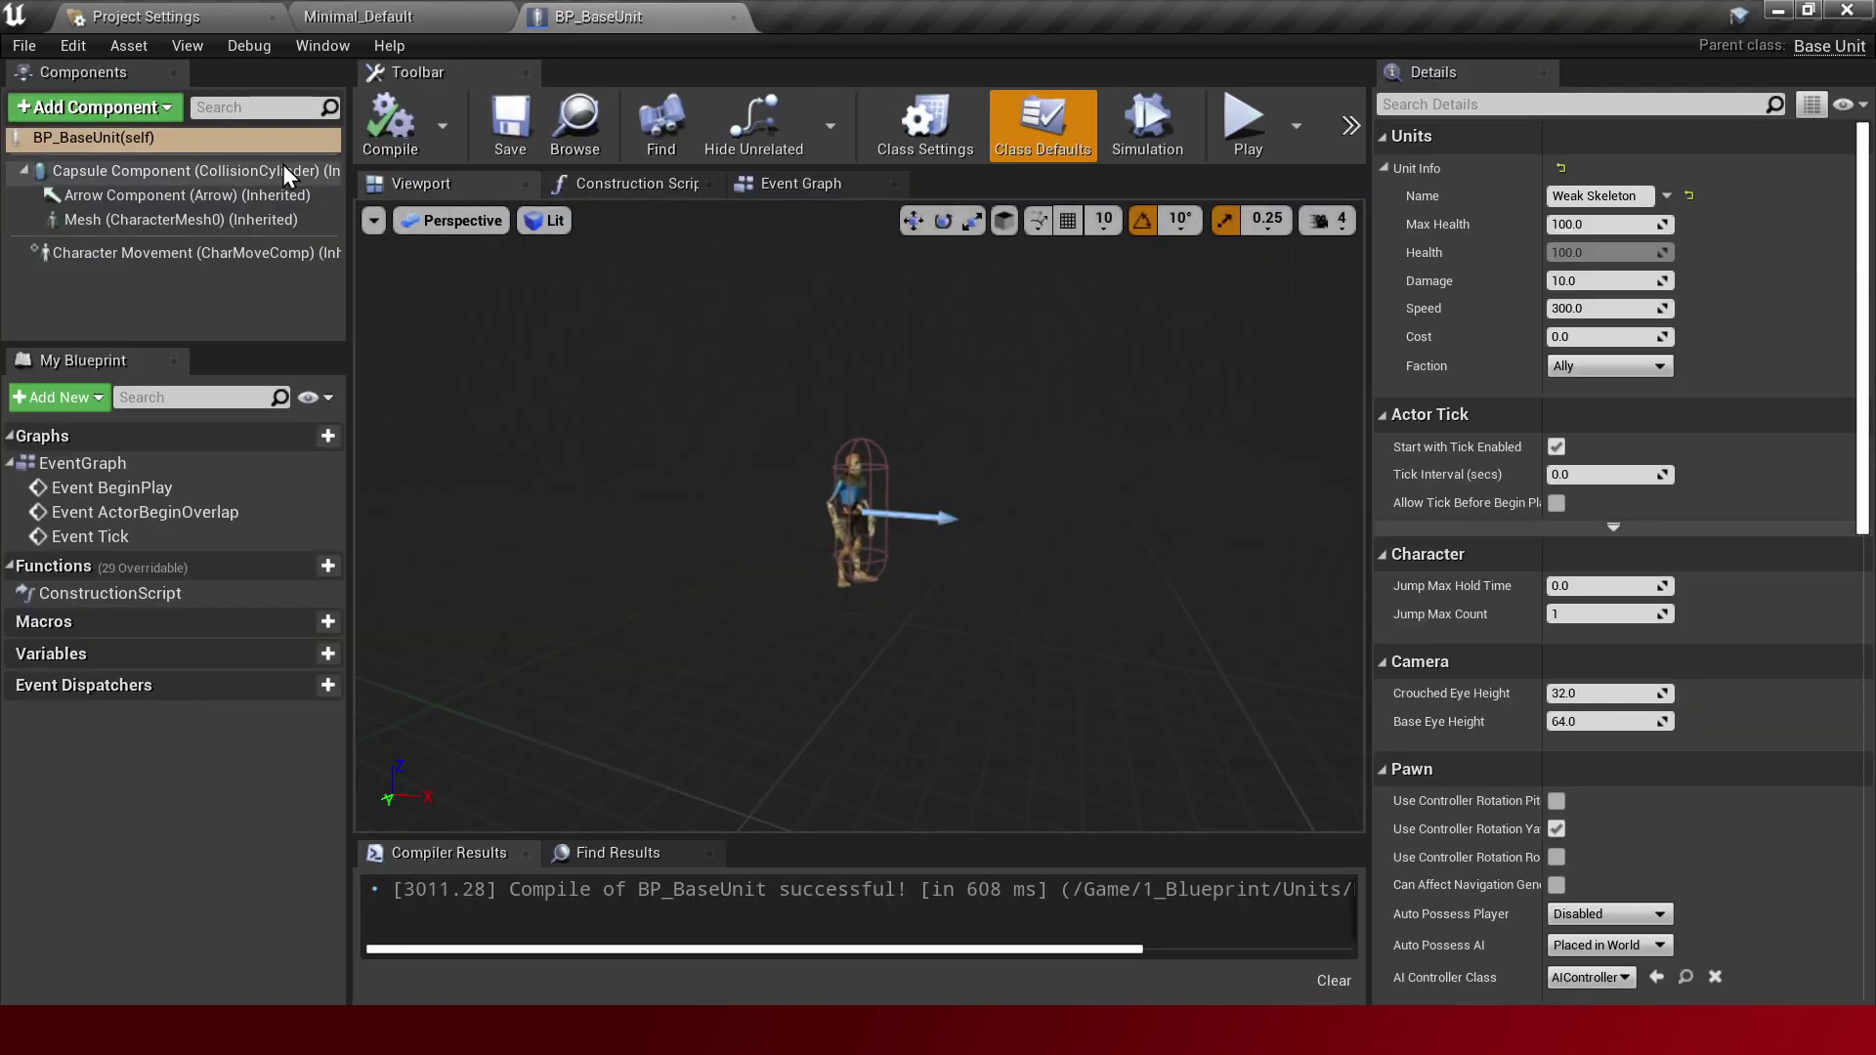
Review the character mesh's properties and materials in BP_BaseUnit.
{"action": "left_click", "coordinate": [235, 220]}
{"action": "scroll", "coordinate": [1697, 724], "scroll_direction": "down", "scroll_amount": 1}
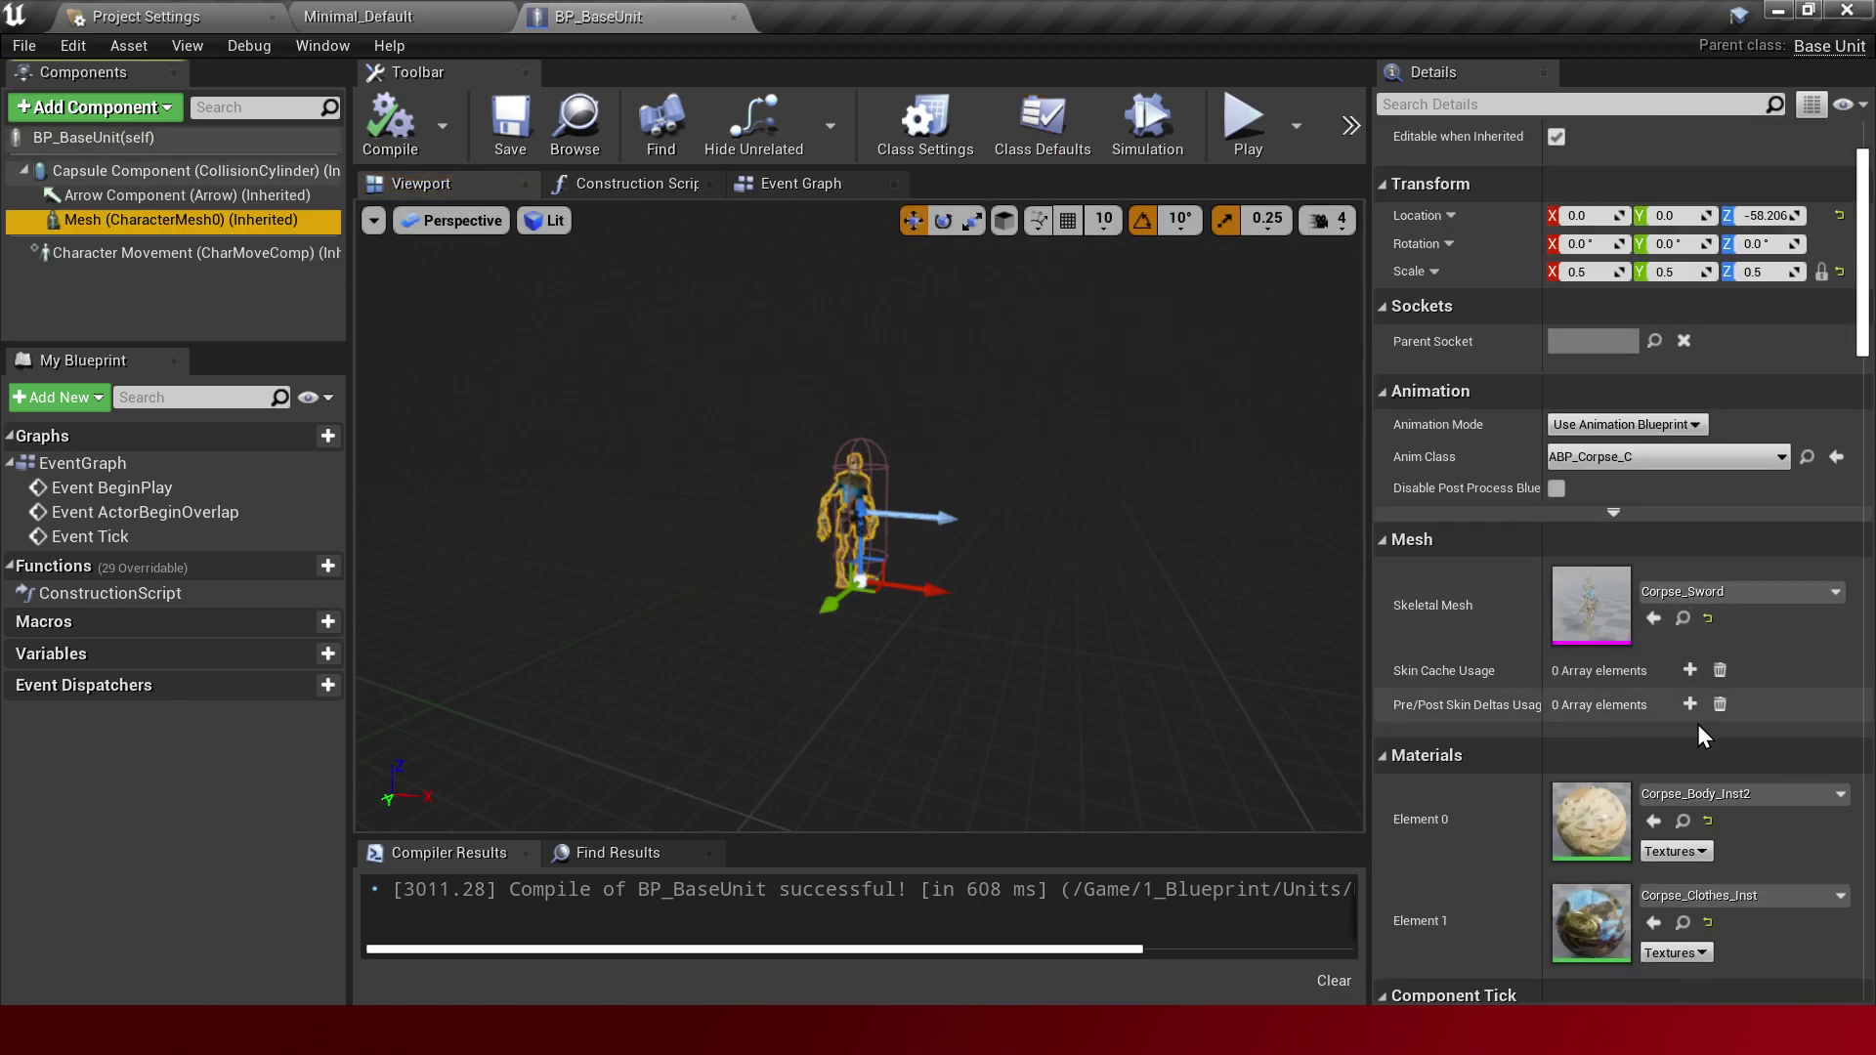
{"action": "scroll", "coordinate": [1804, 836], "scroll_direction": "down", "scroll_amount": 2}
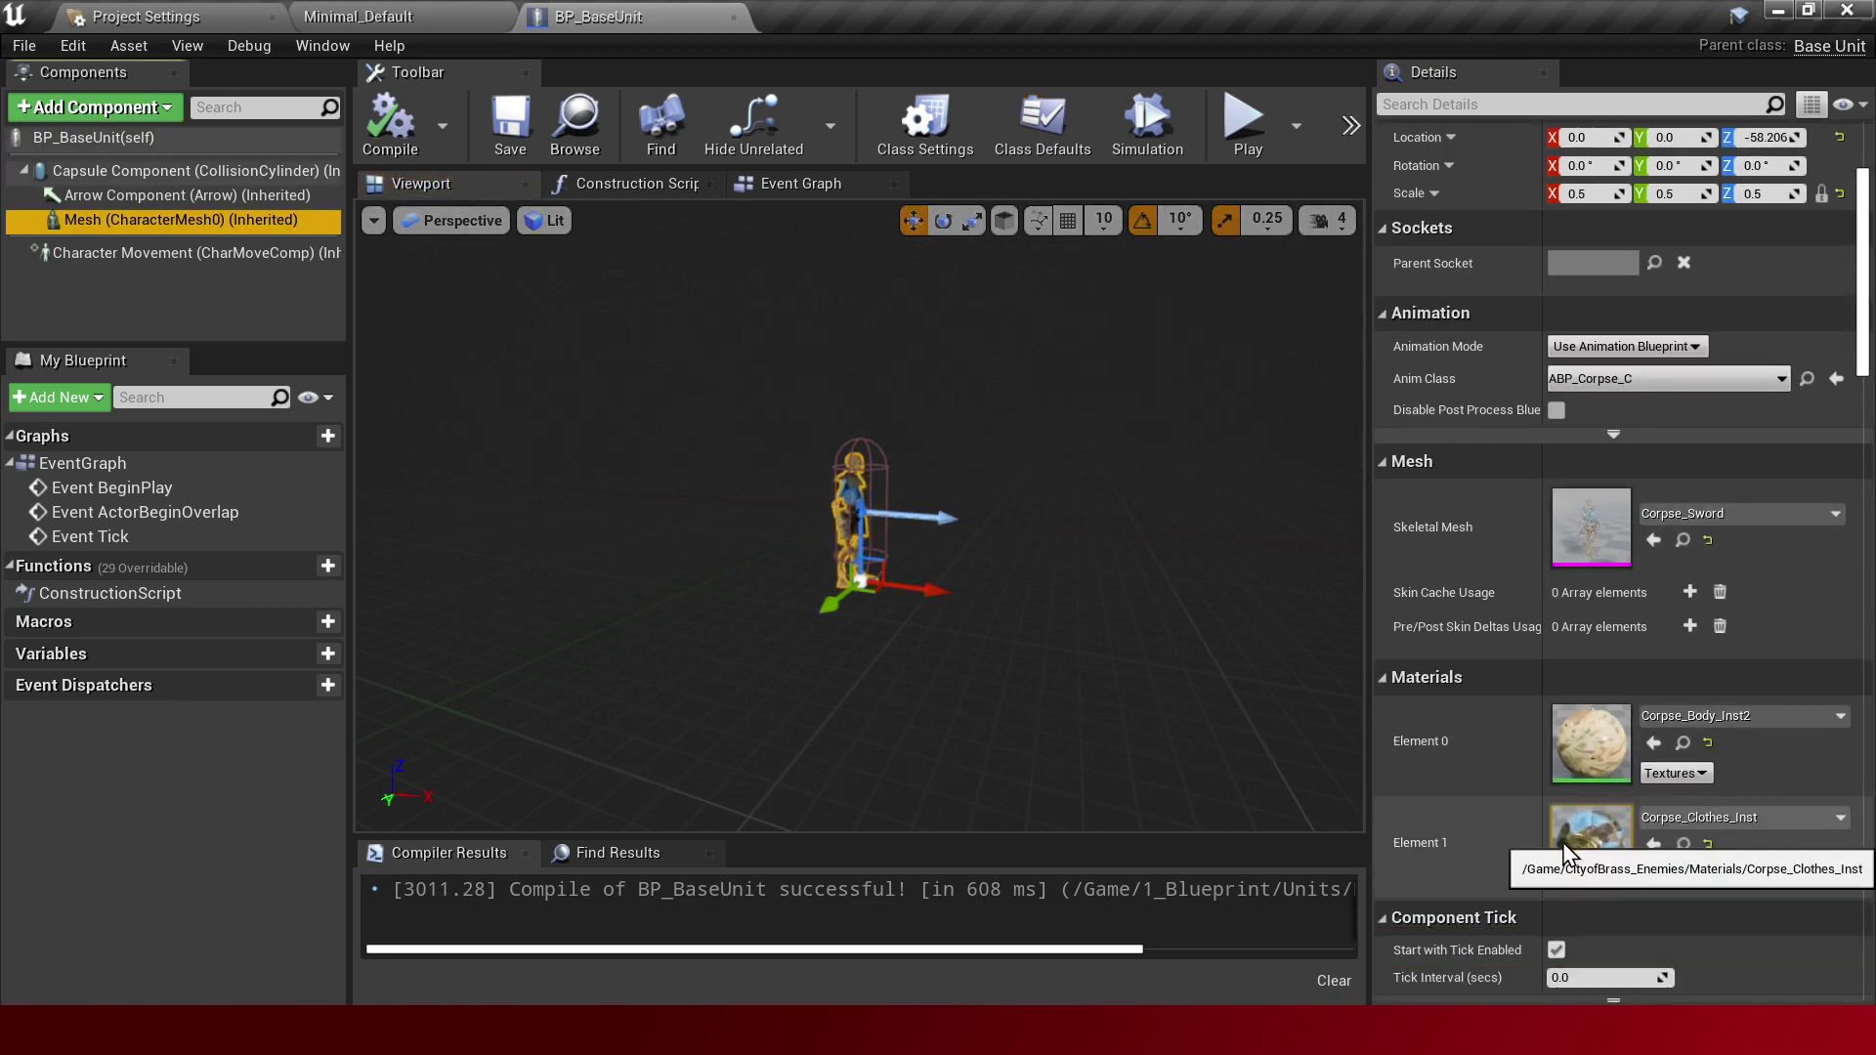
{"action": "left_click", "coordinate": [440, 18]}
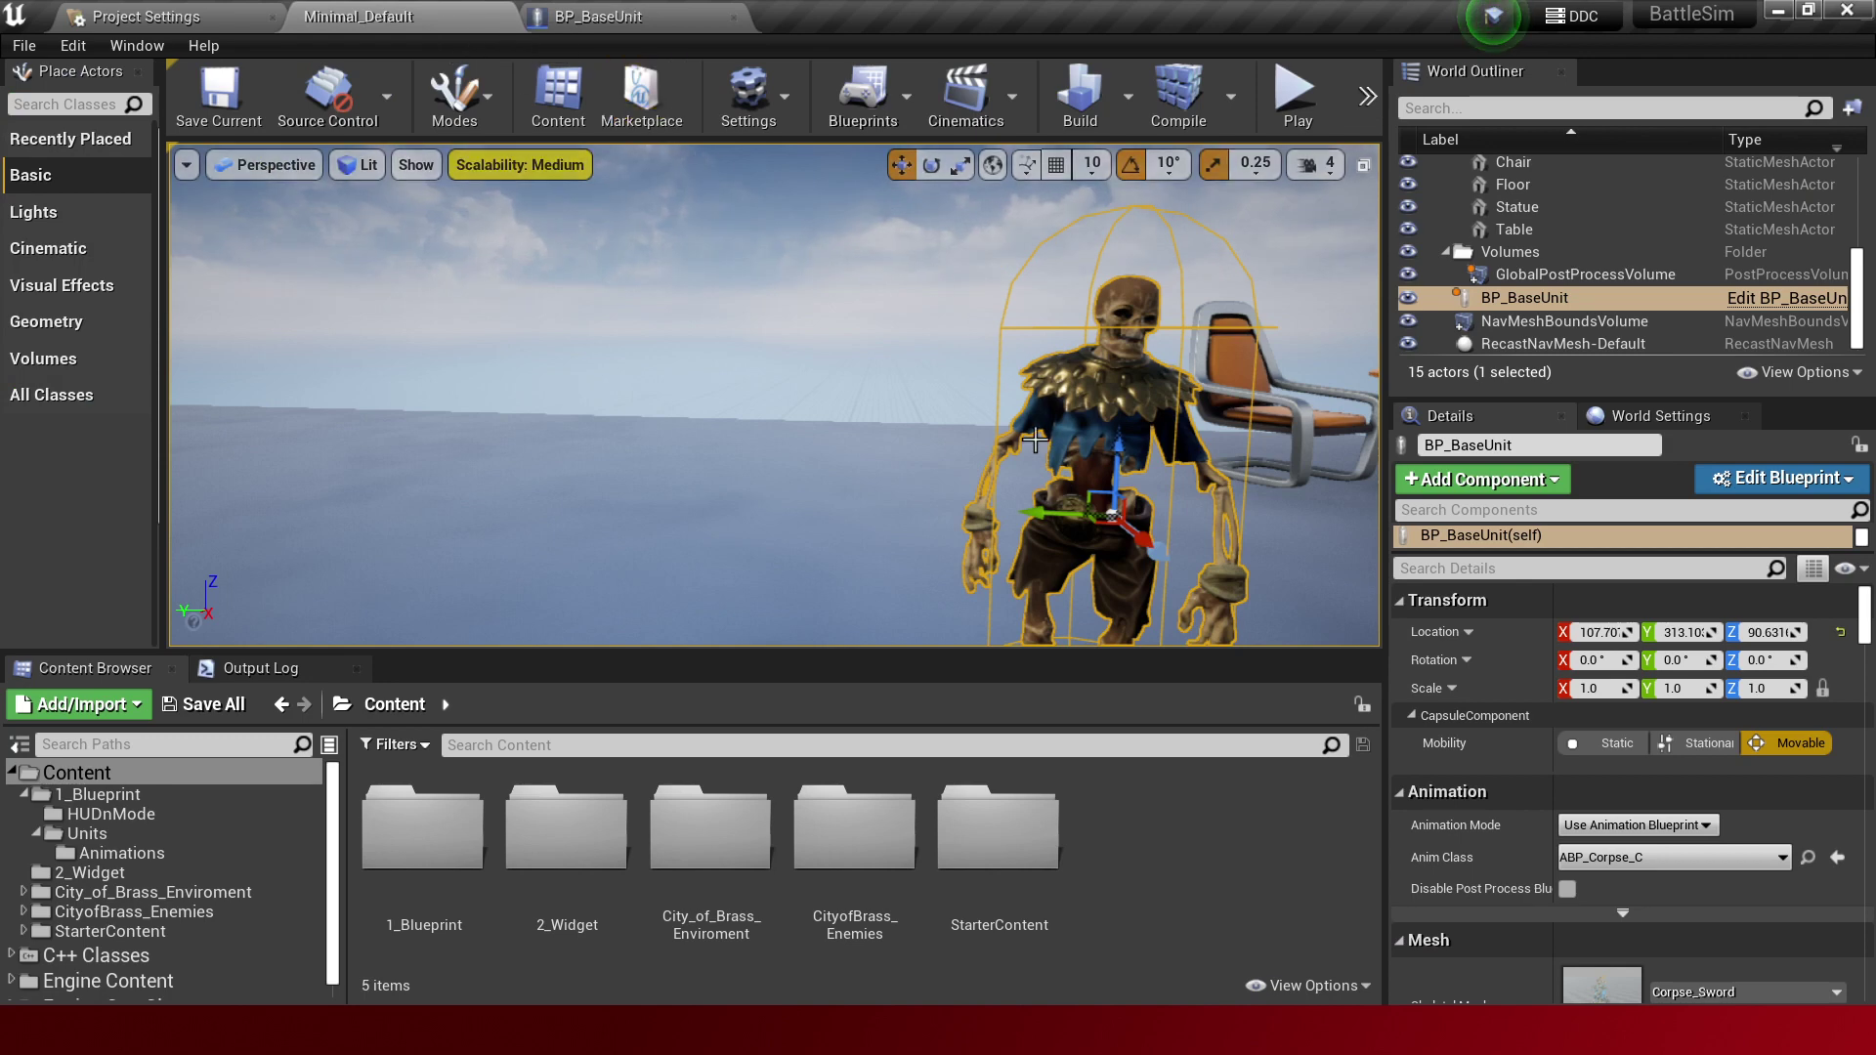
{"action": "left_click", "coordinate": [586, 17]}
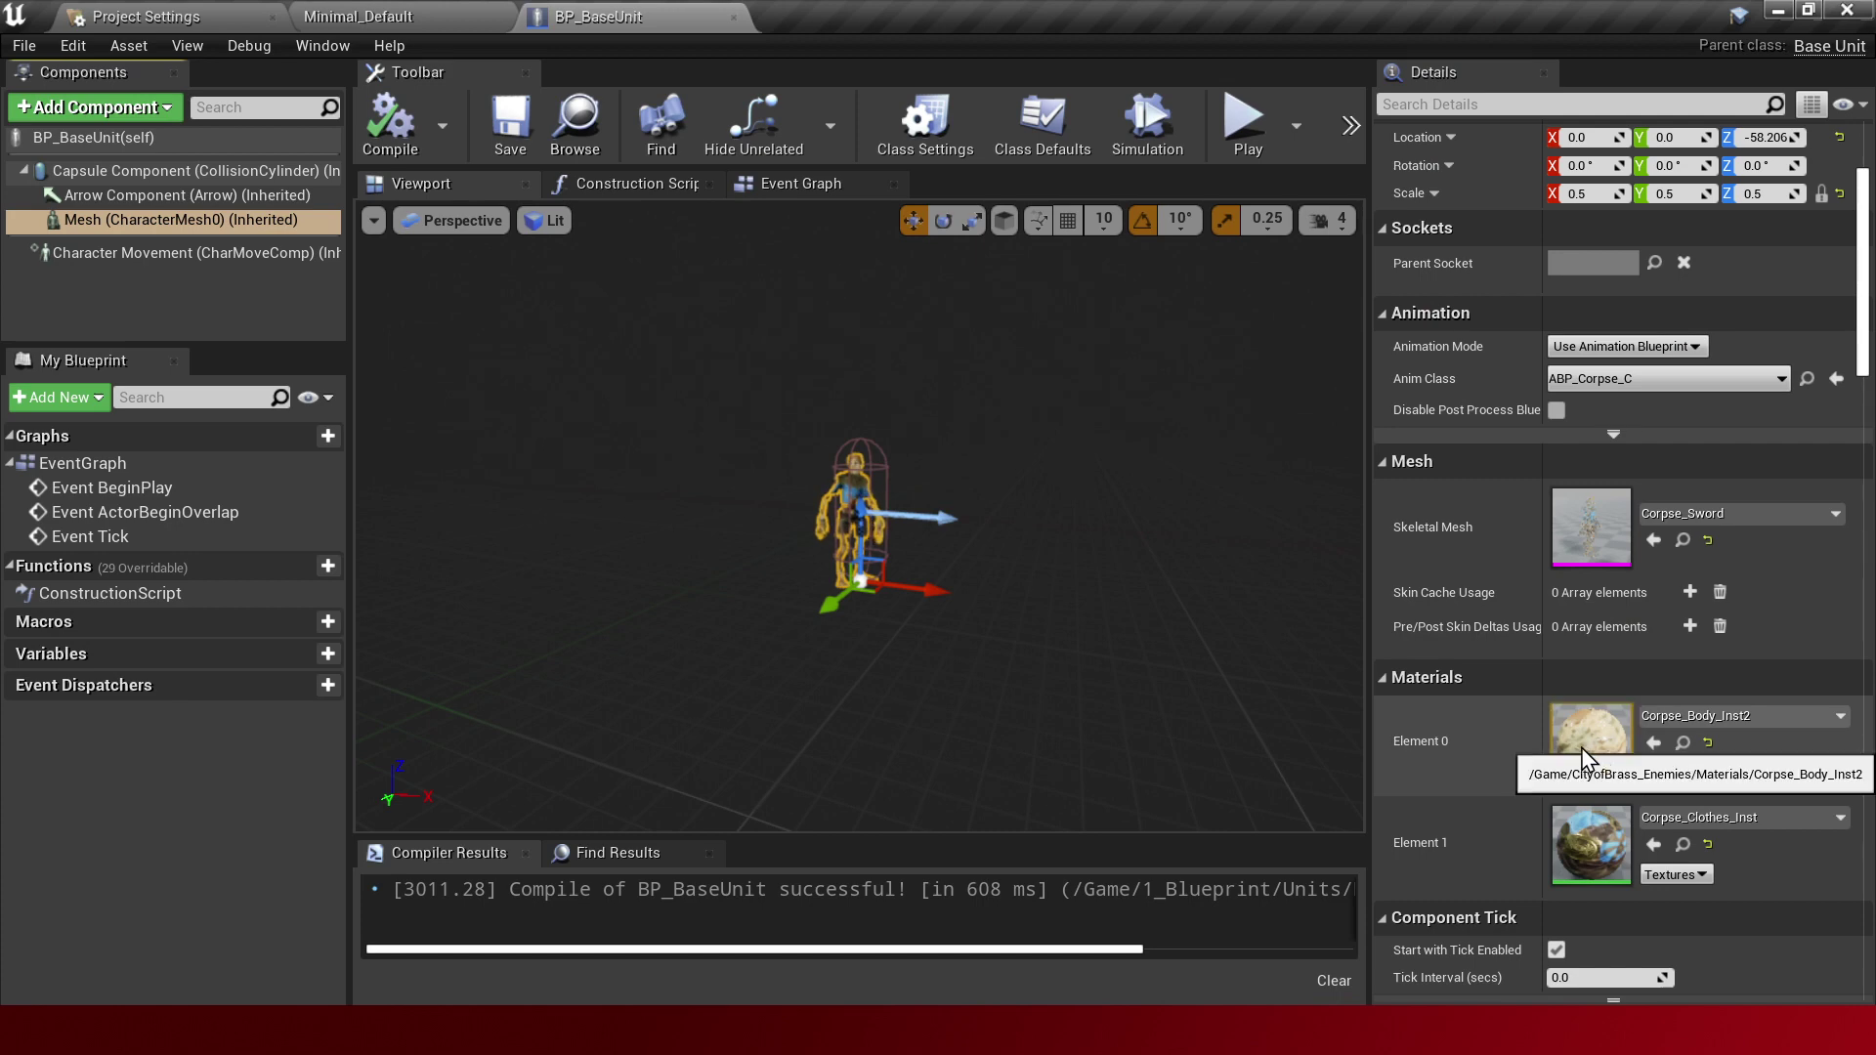
Reselect and frame the Mesh component, then browse to Element 1's Corpse_Clothes_Inst material.
{"action": "left_click", "coordinate": [147, 199]}
{"action": "left_click", "coordinate": [164, 223]}
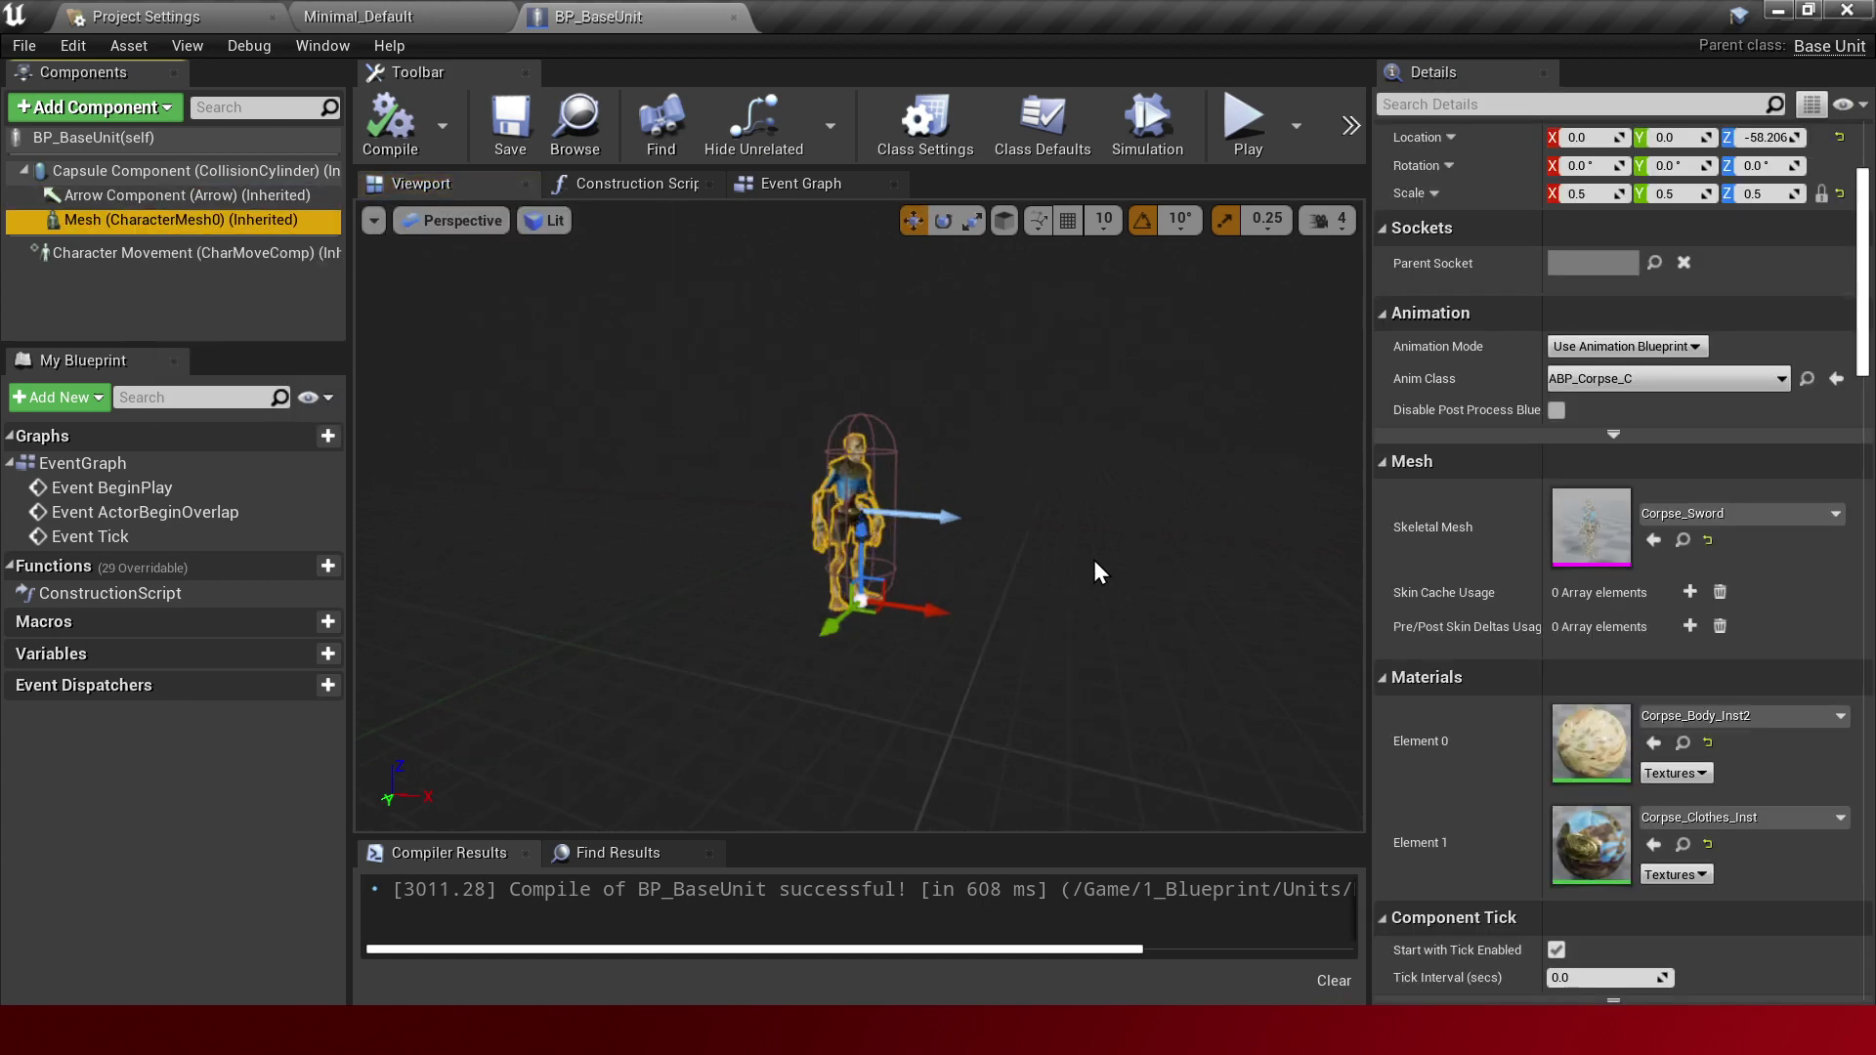
{"action": "key", "text": "f"}
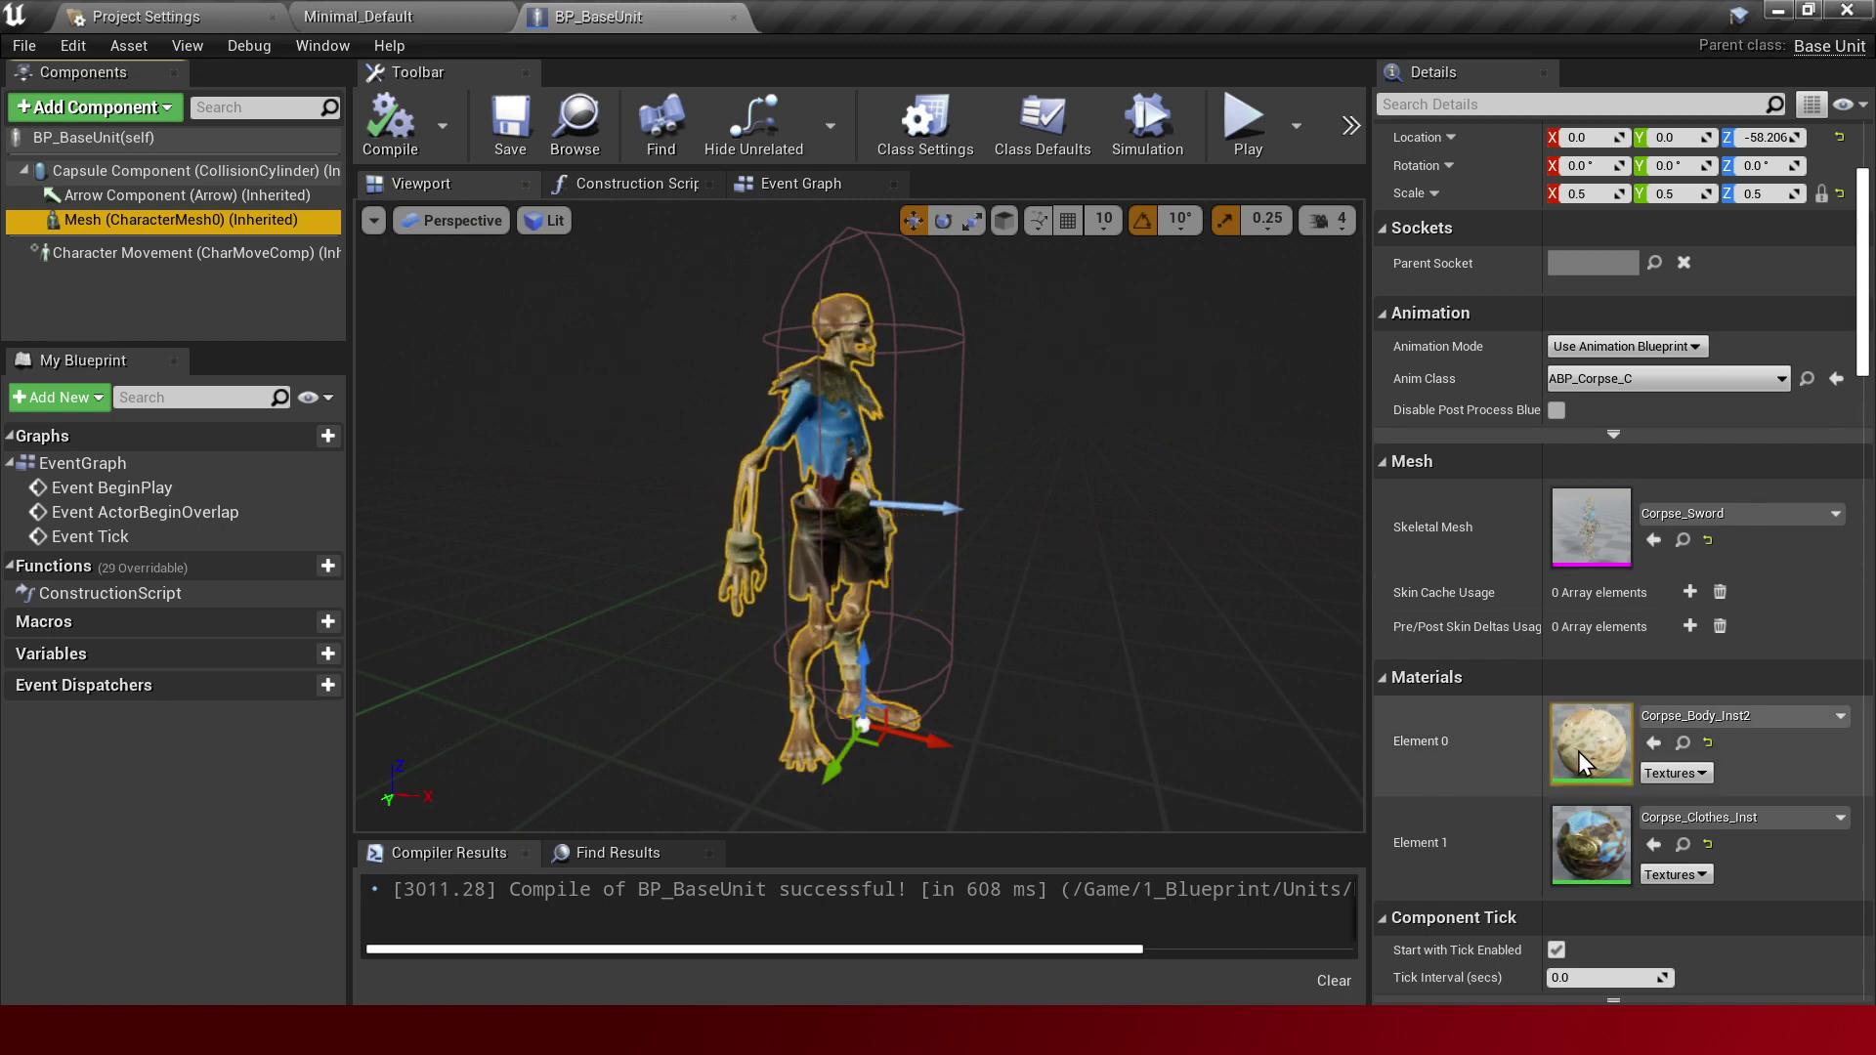
{"action": "scroll", "coordinate": [1458, 759], "scroll_direction": "down", "scroll_amount": 1}
{"action": "scroll", "coordinate": [1475, 771], "scroll_direction": "up", "scroll_amount": 1}
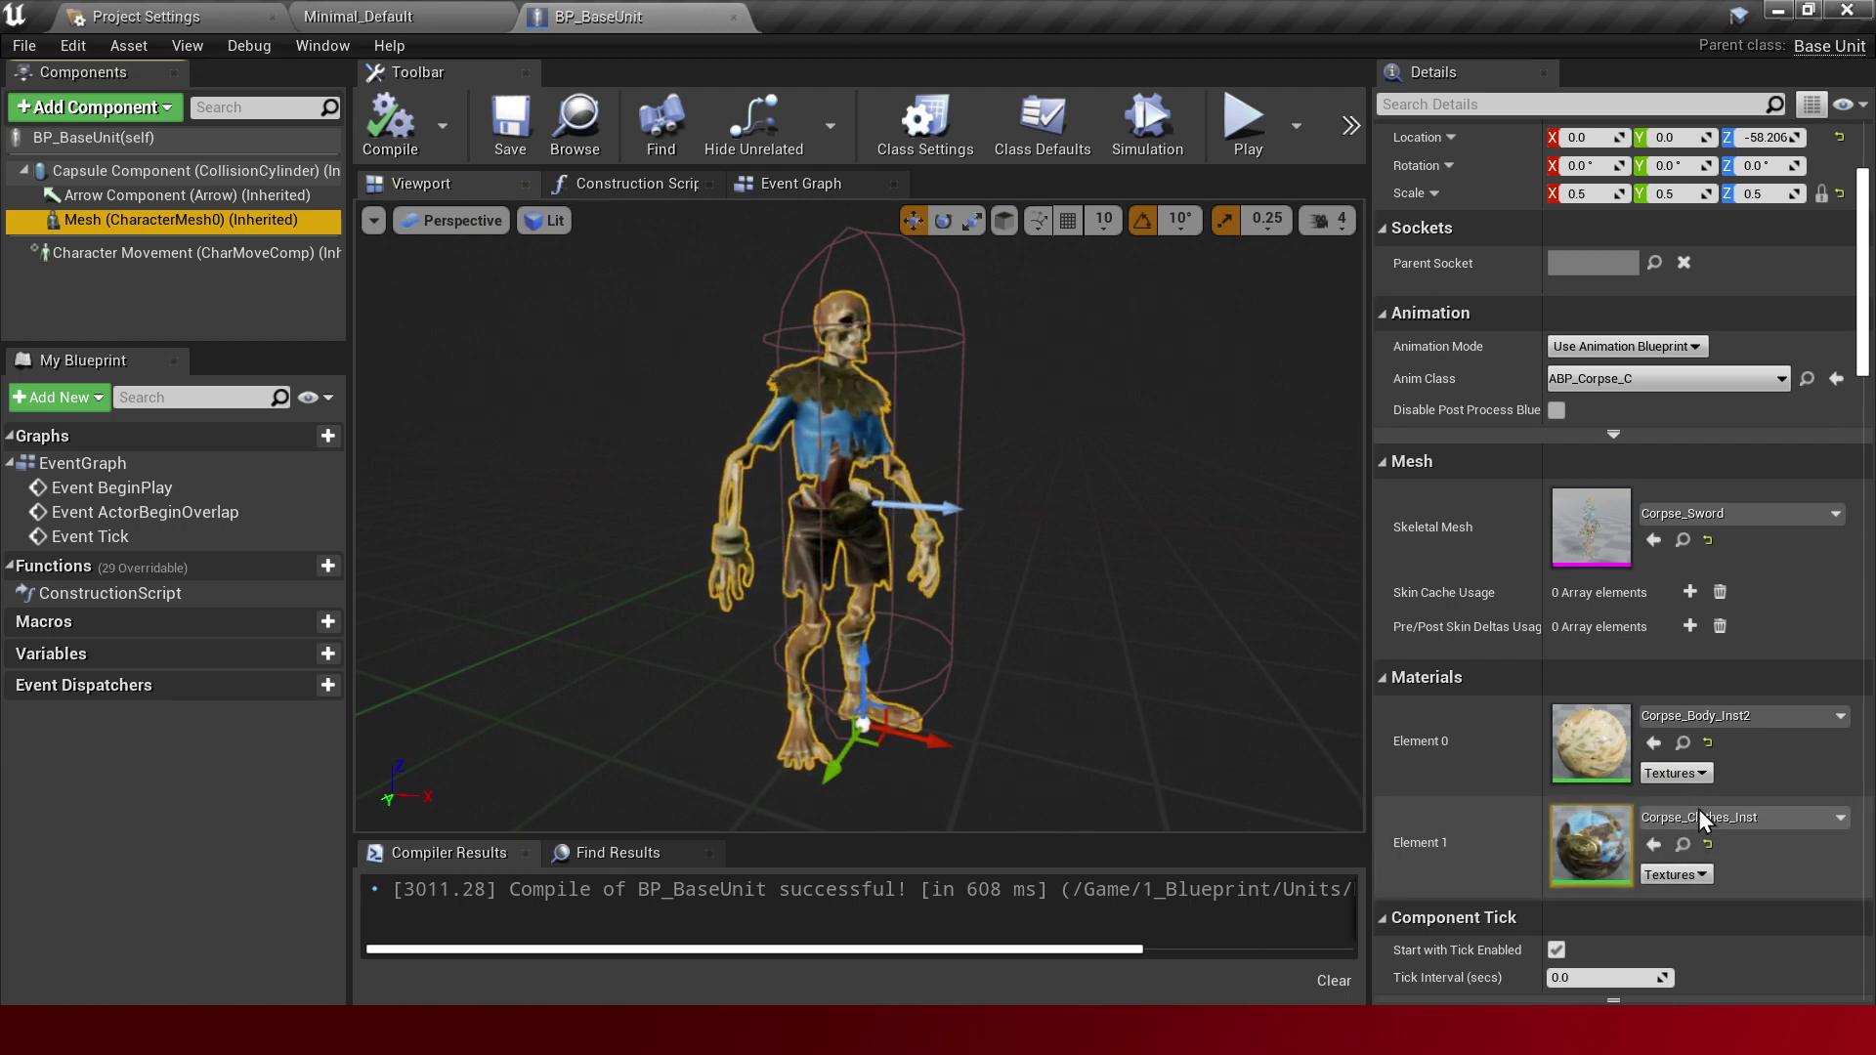
{"action": "left_click", "coordinate": [1708, 844]}
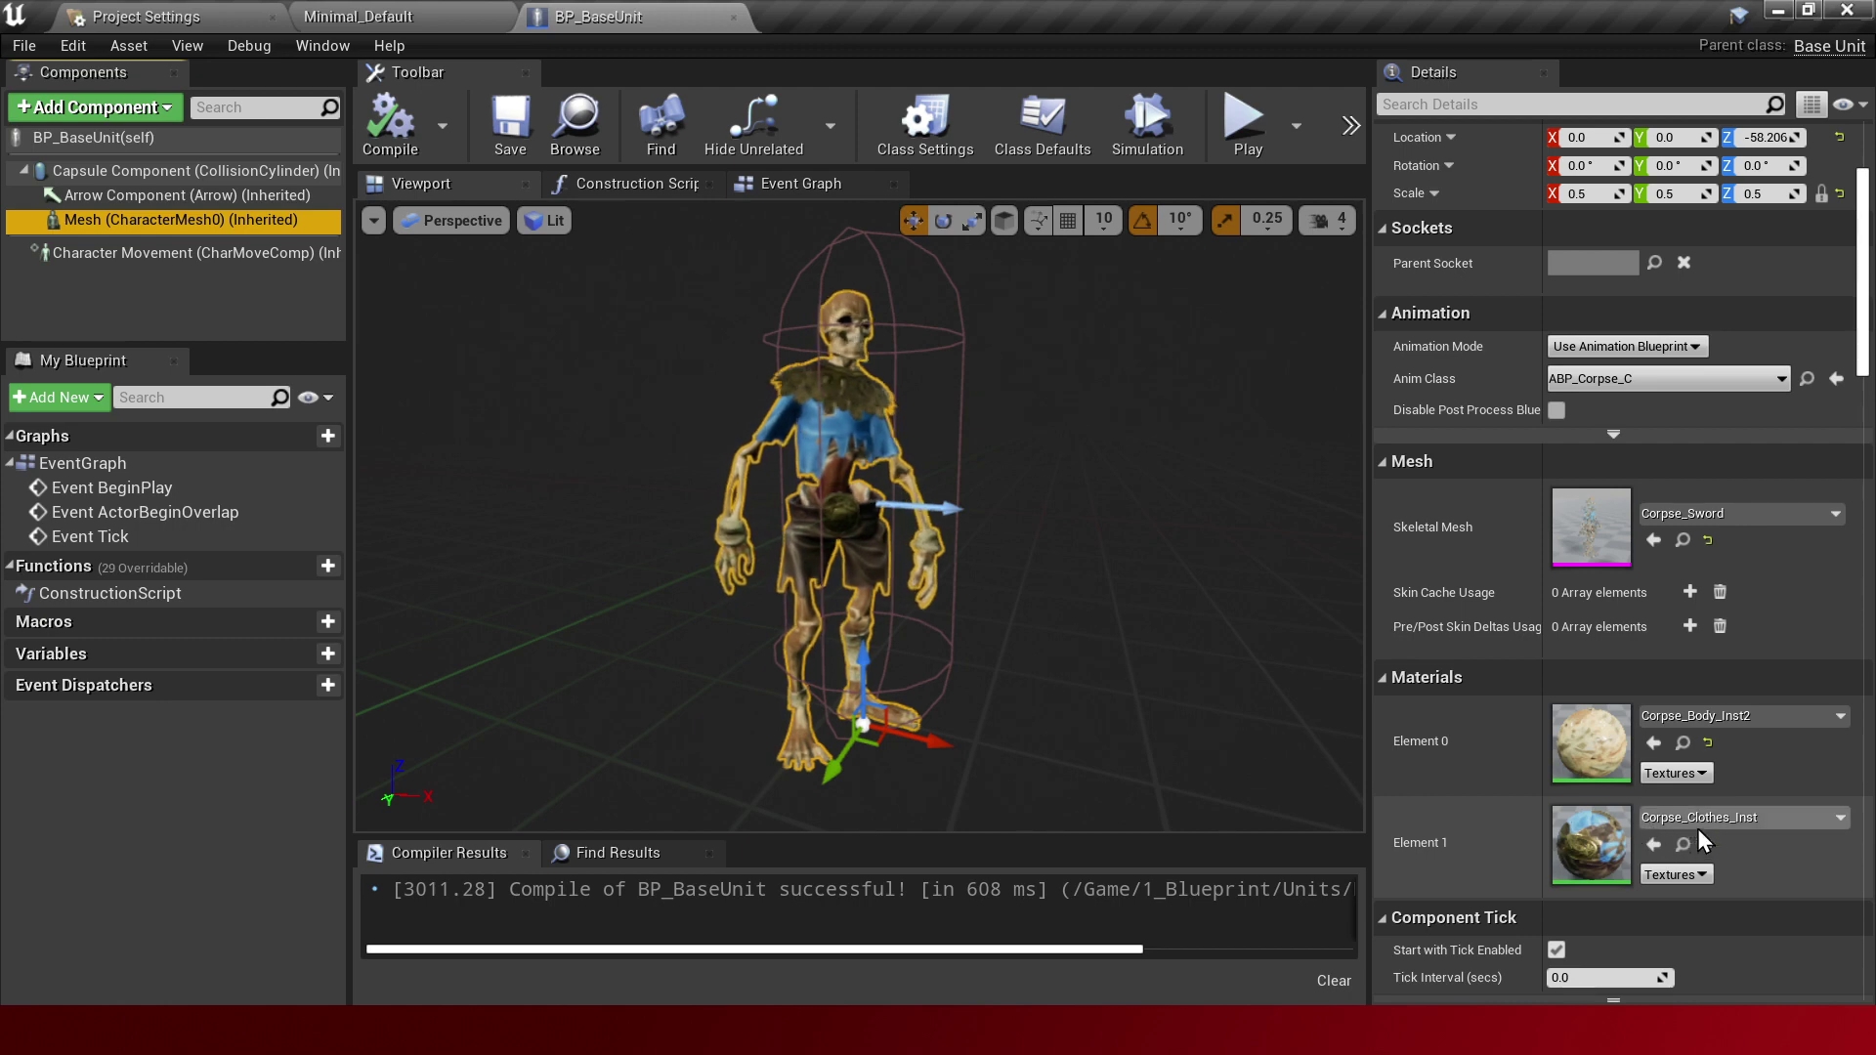
{"action": "left_click", "coordinate": [1682, 844]}
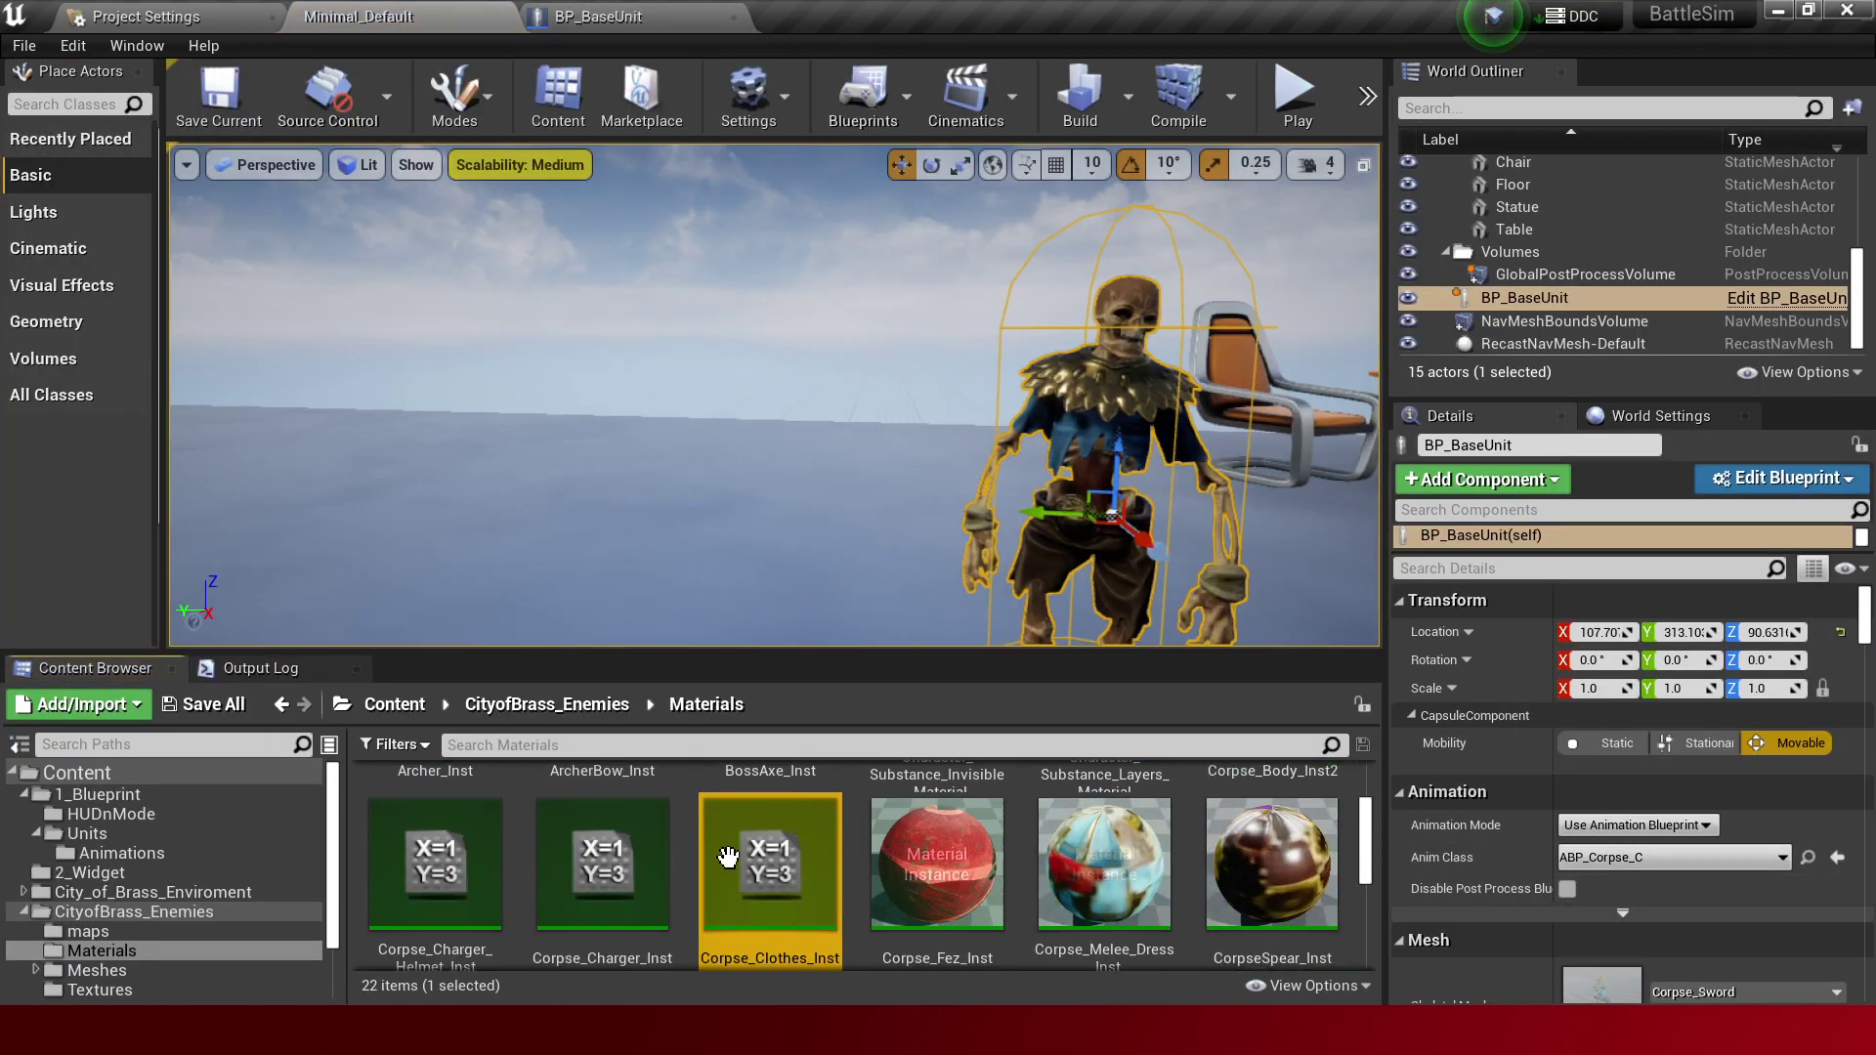
Open Corpse_Clothes_Inst, look through its parameters, and close its editor.
{"action": "double_click", "coordinate": [728, 857]}
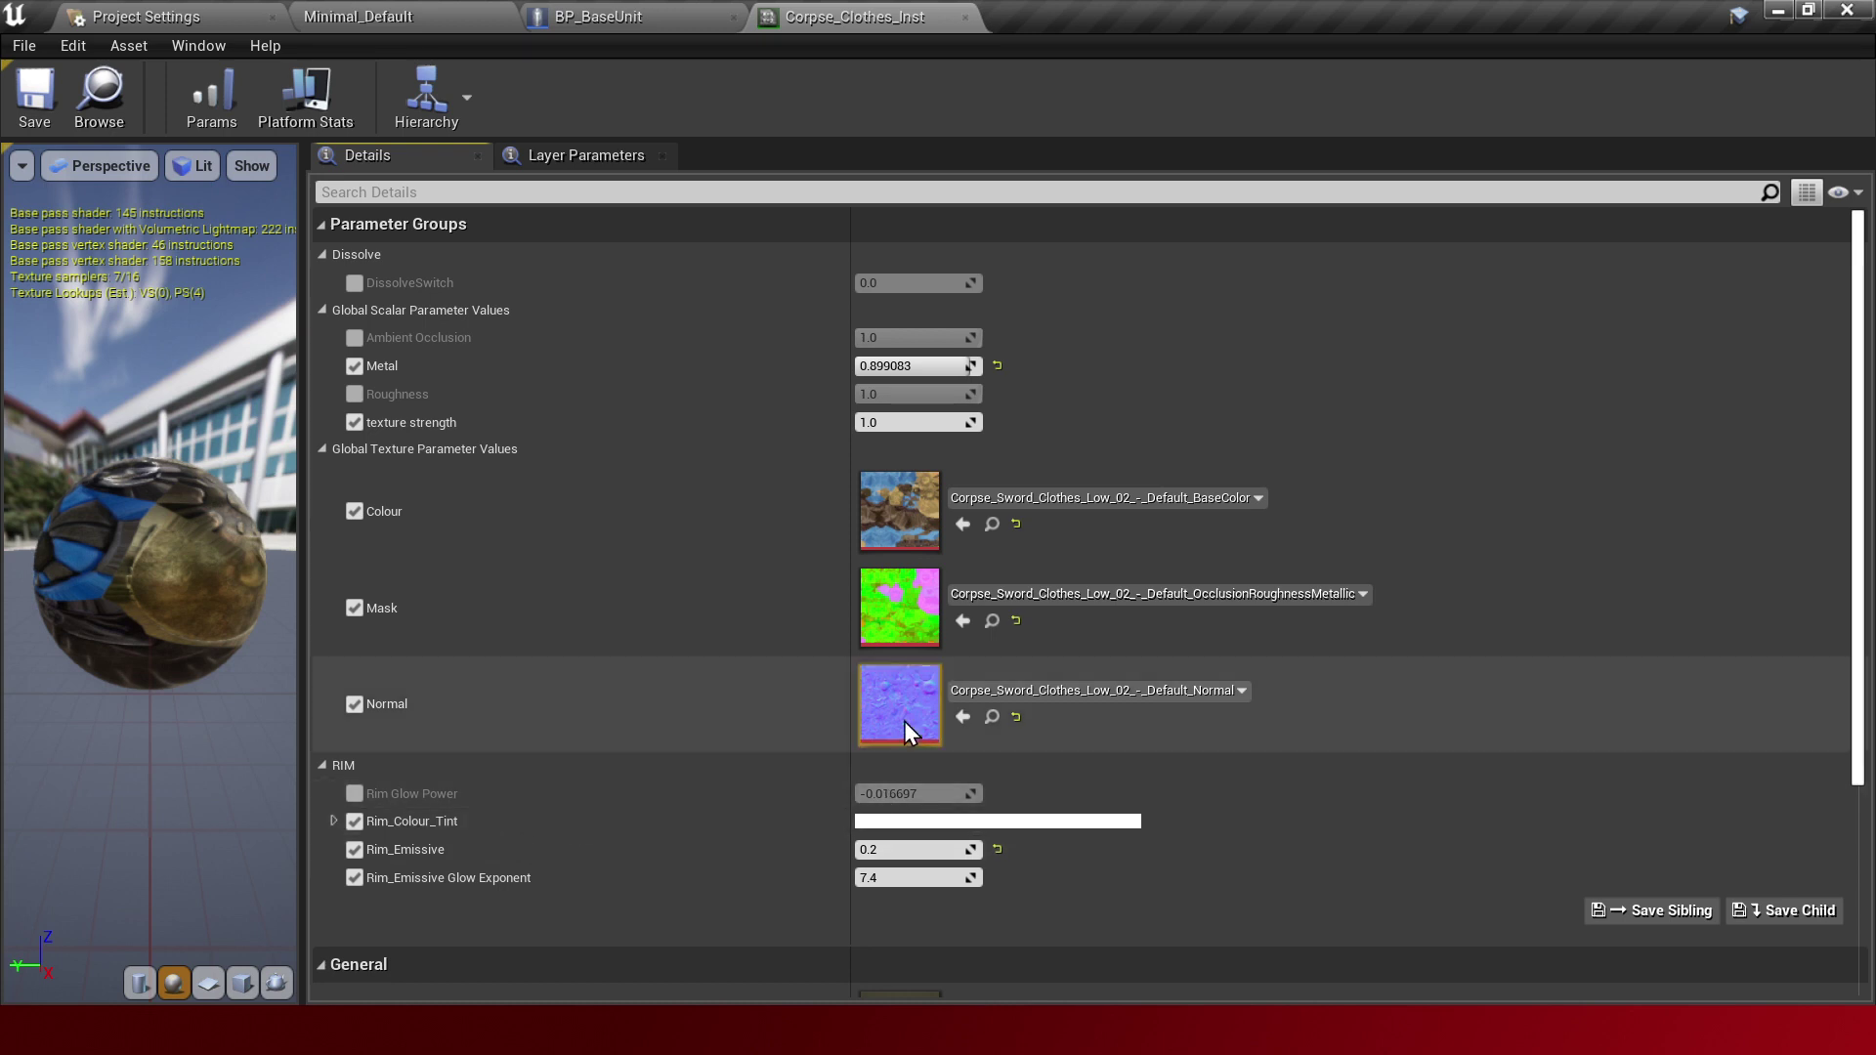
{"action": "scroll", "coordinate": [758, 759], "scroll_direction": "down", "scroll_amount": 5}
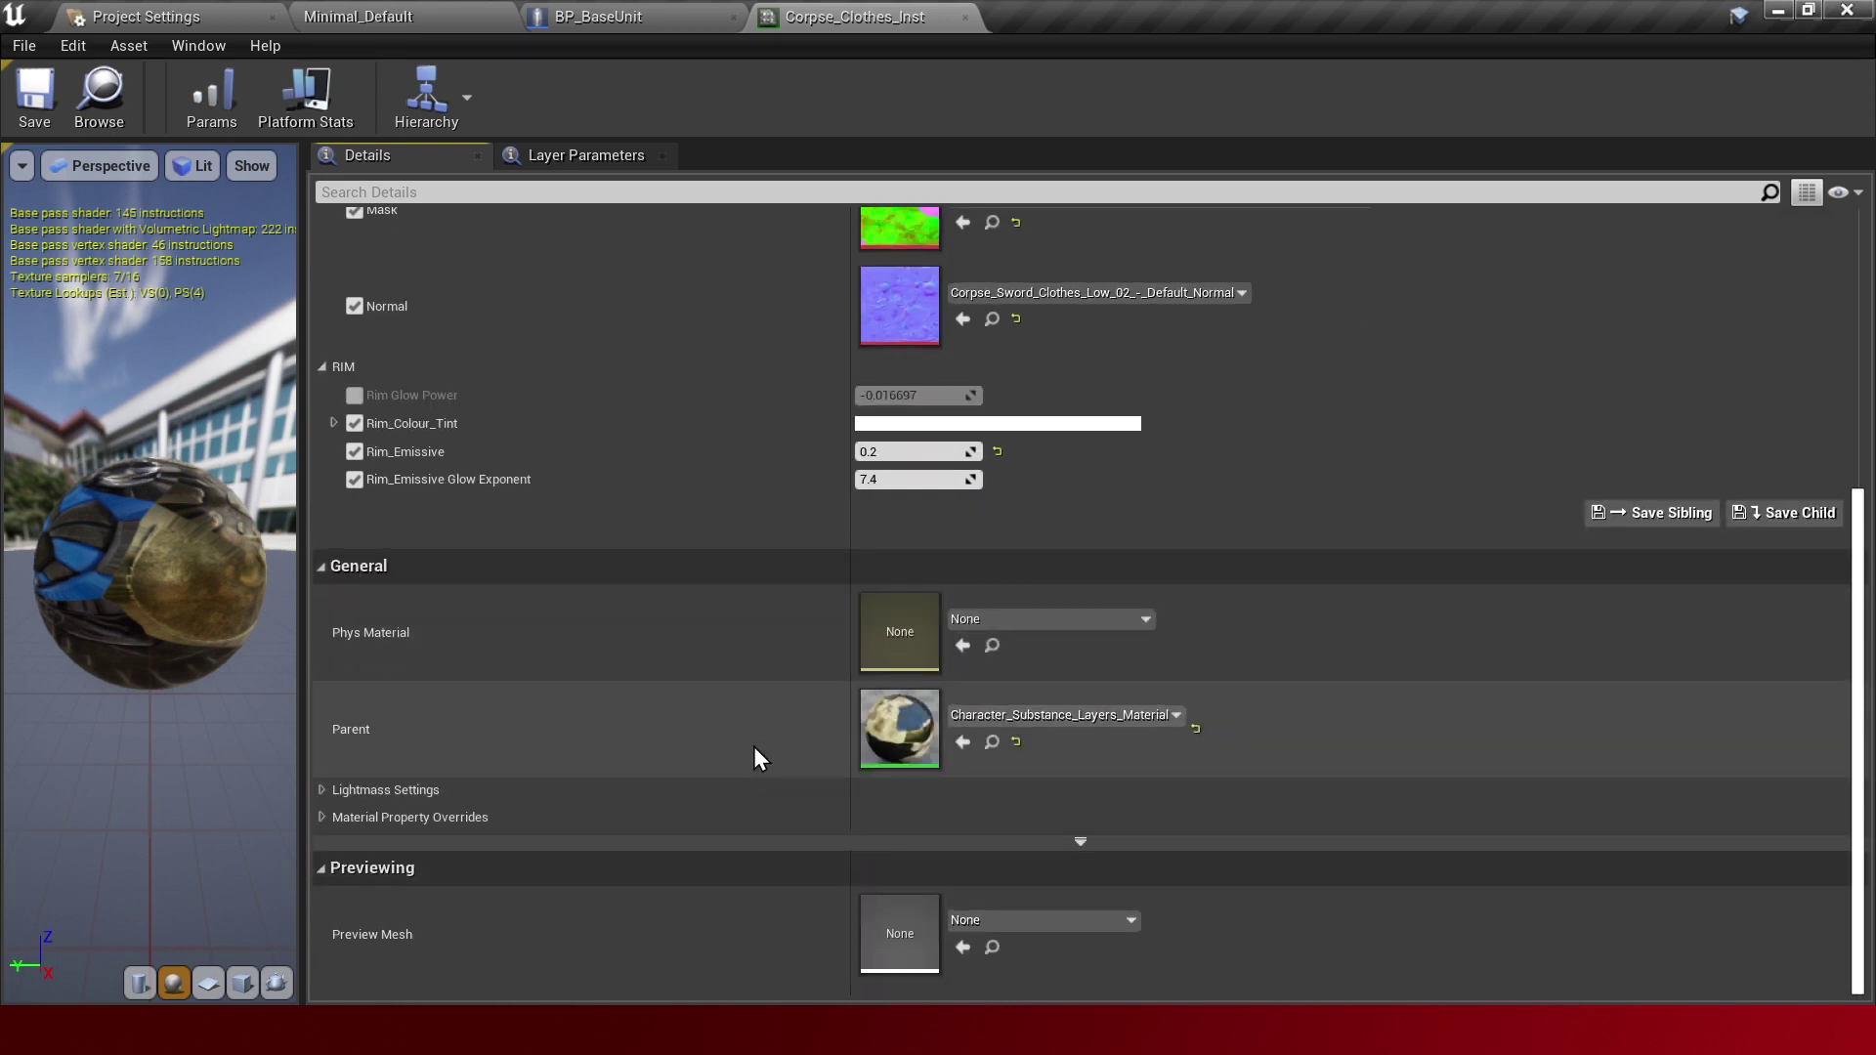
{"action": "scroll", "coordinate": [537, 795], "scroll_direction": "up", "scroll_amount": 3}
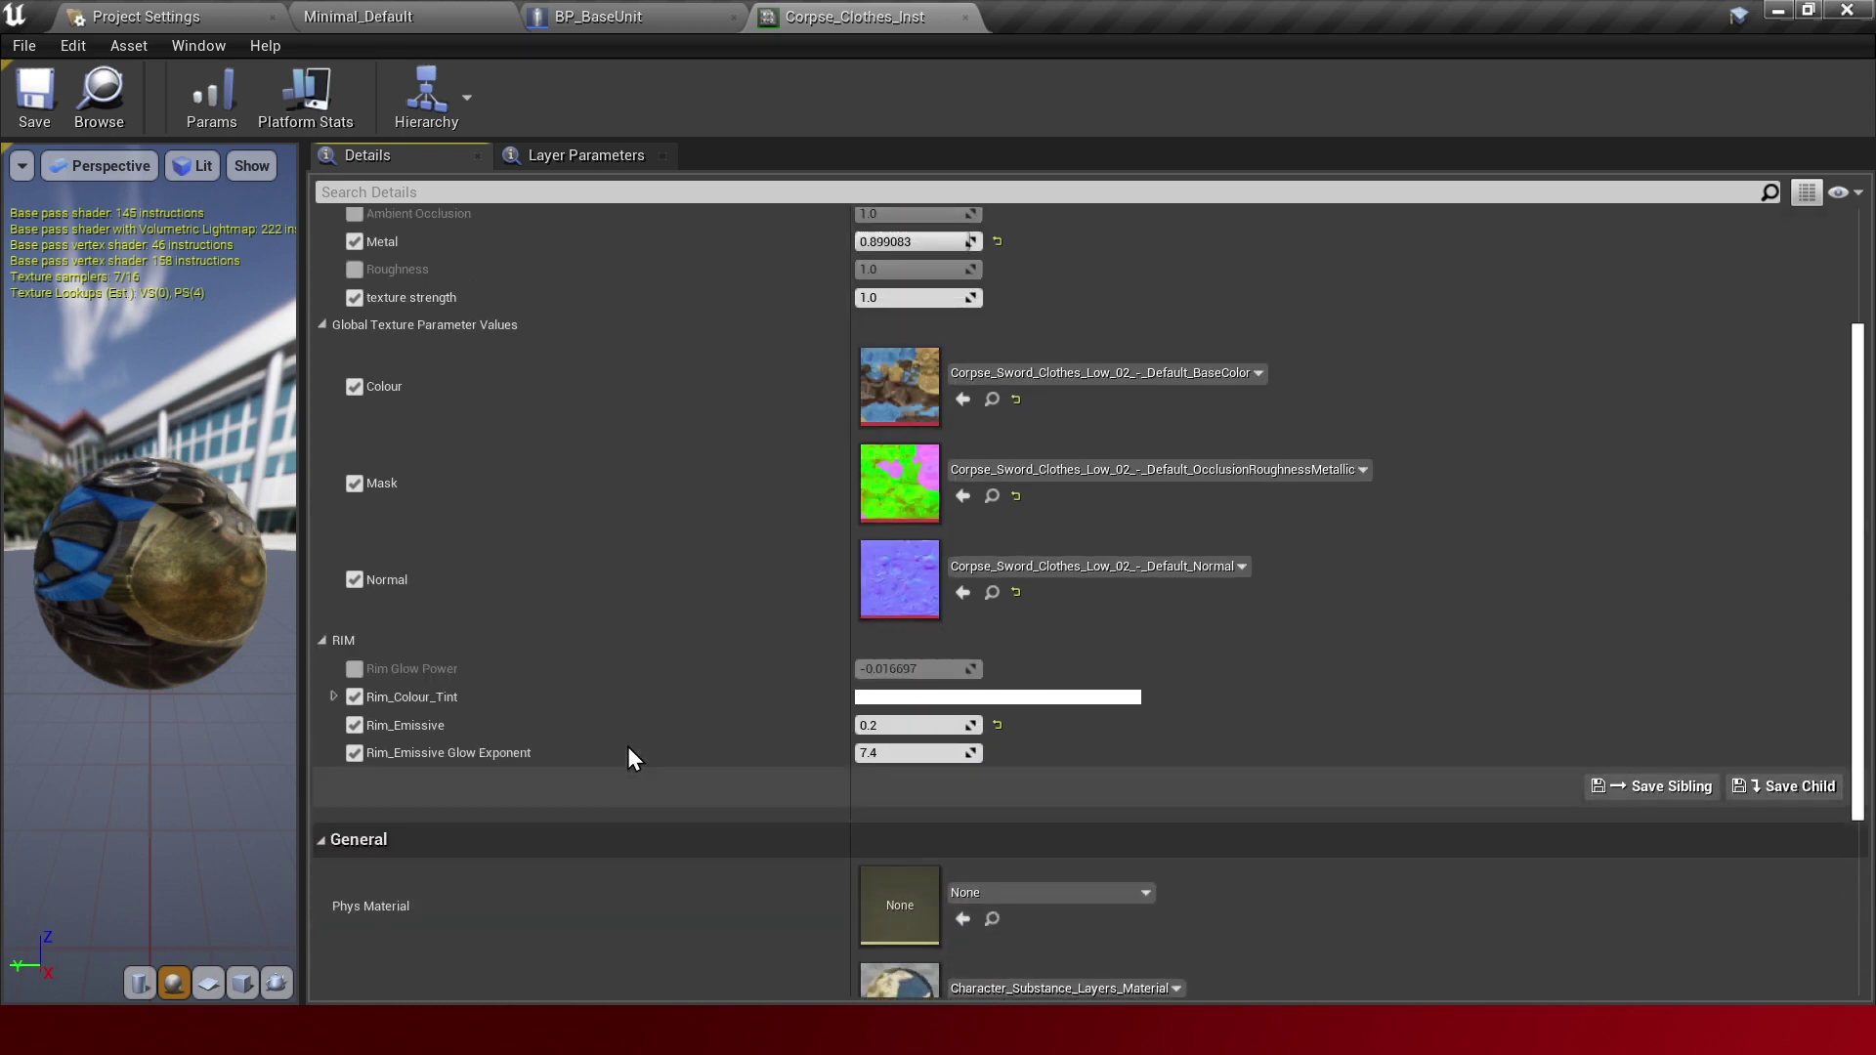
{"action": "scroll", "coordinate": [630, 759], "scroll_direction": "up", "scroll_amount": 2}
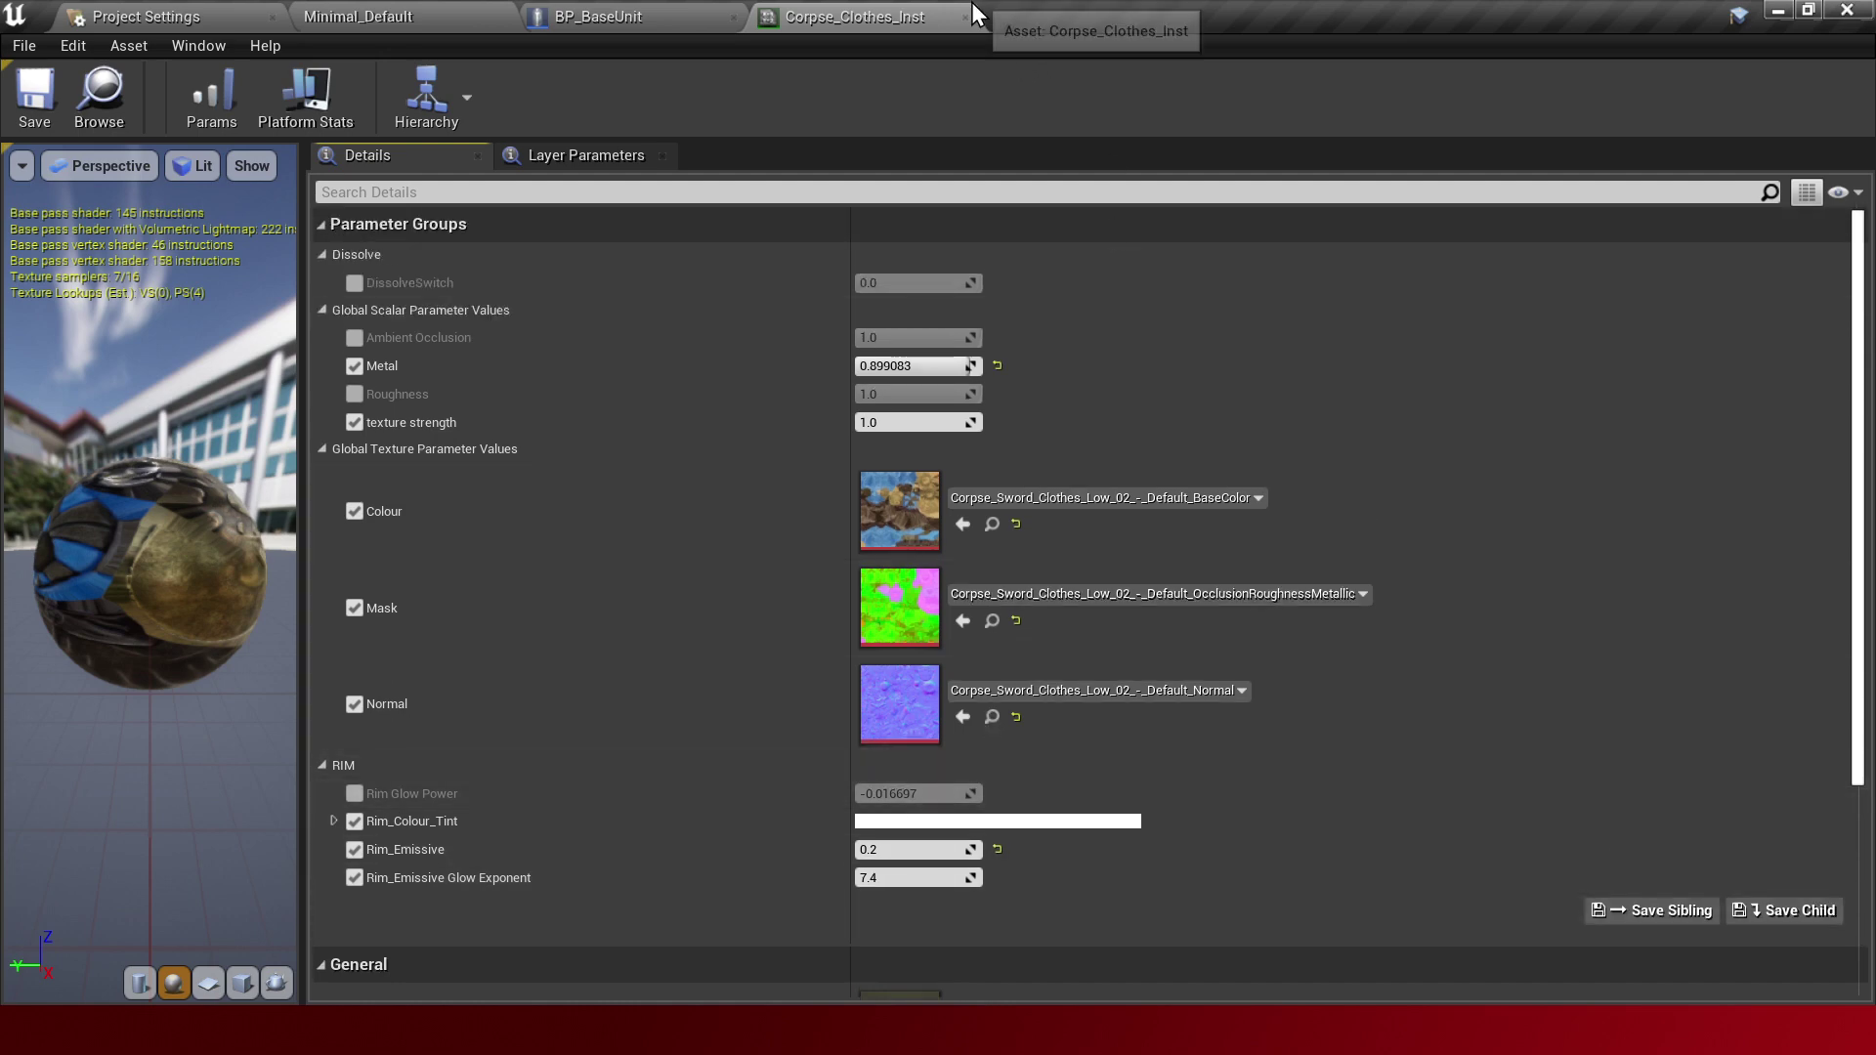
{"action": "left_click", "coordinate": [965, 17]}
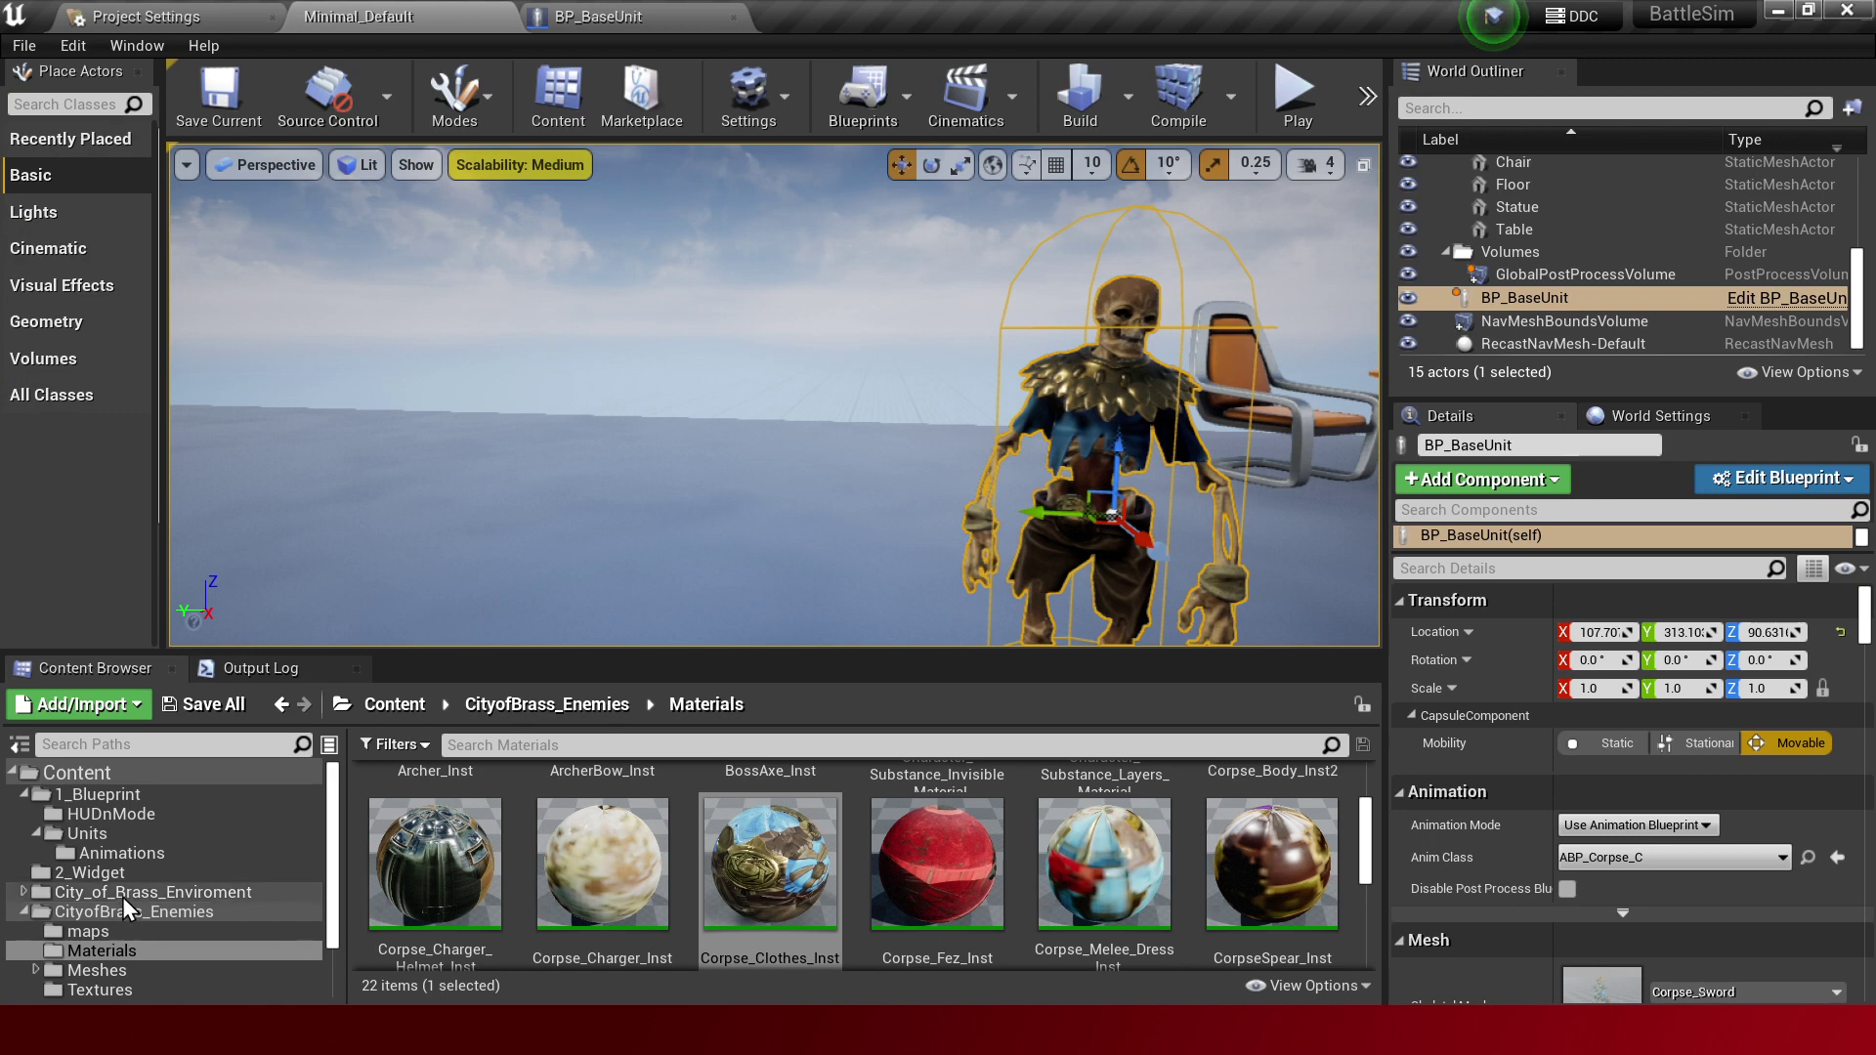
Browse into the 1_Blueprint/Units folder in the Content Browser.
{"action": "left_click", "coordinate": [131, 793]}
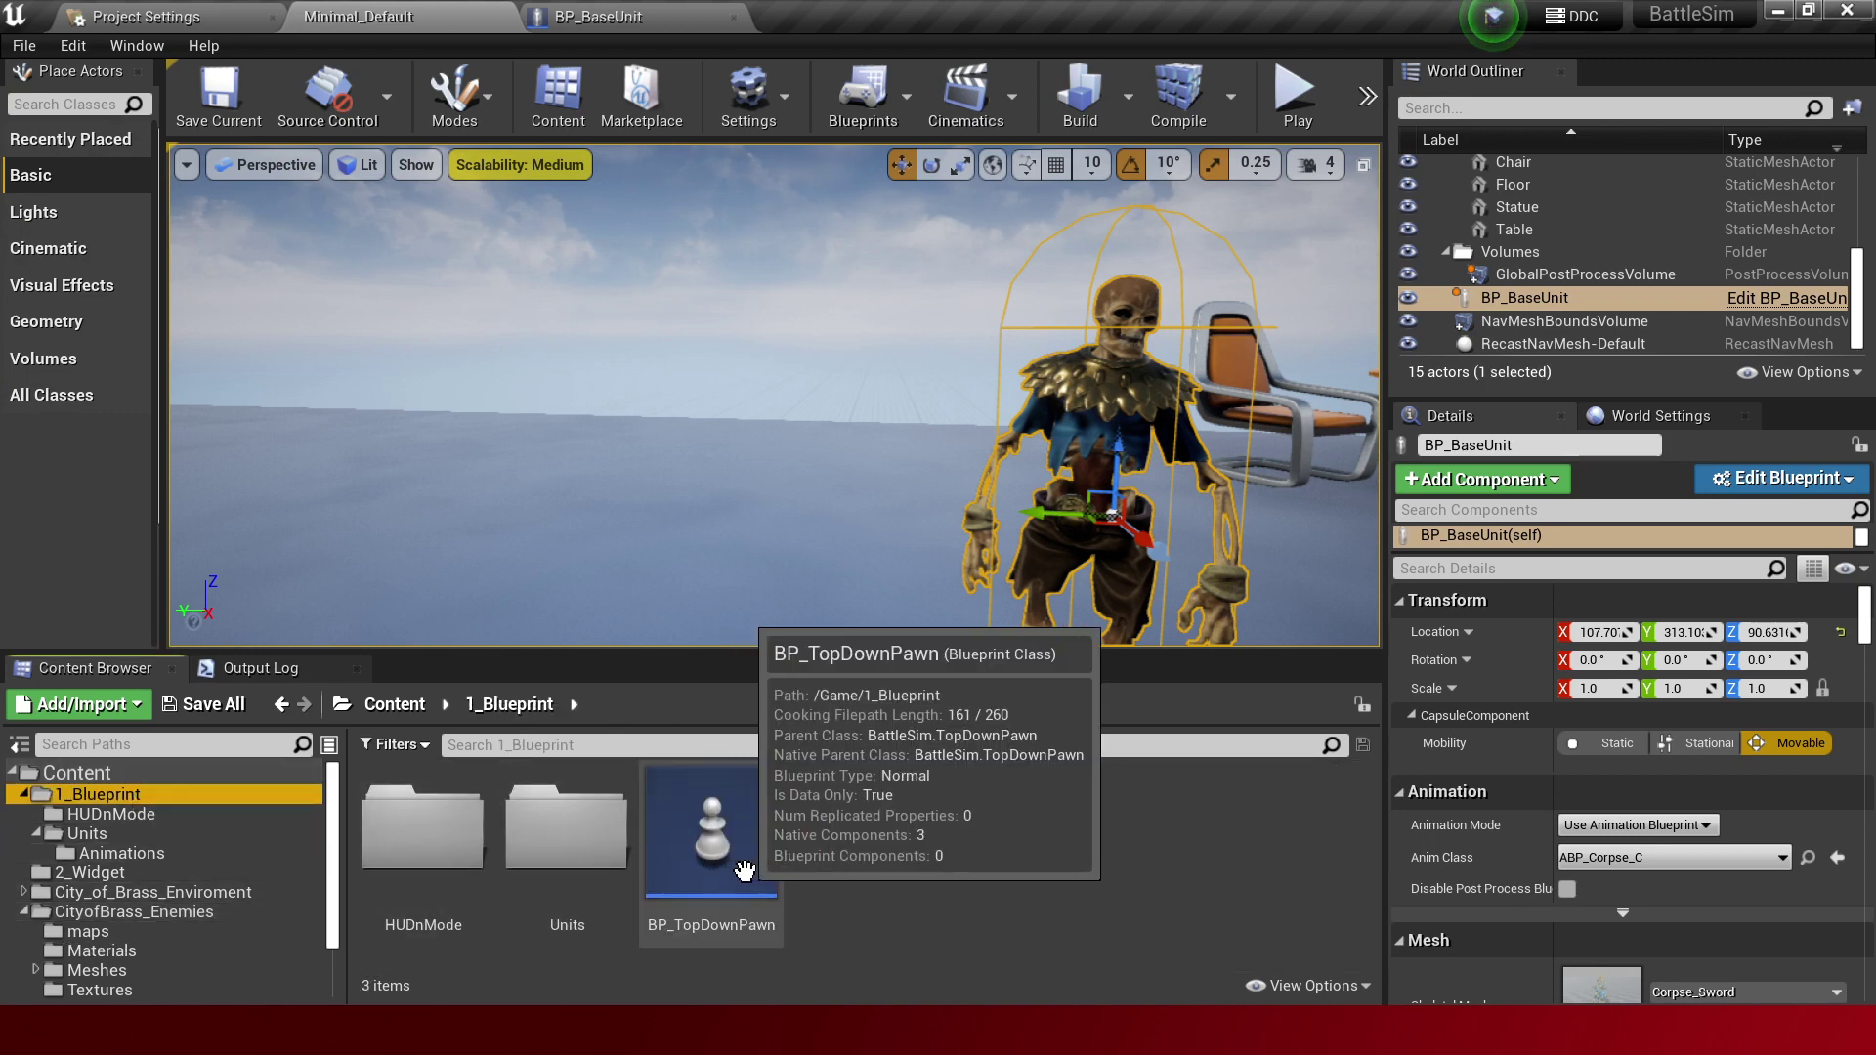
{"action": "left_click", "coordinate": [856, 885]}
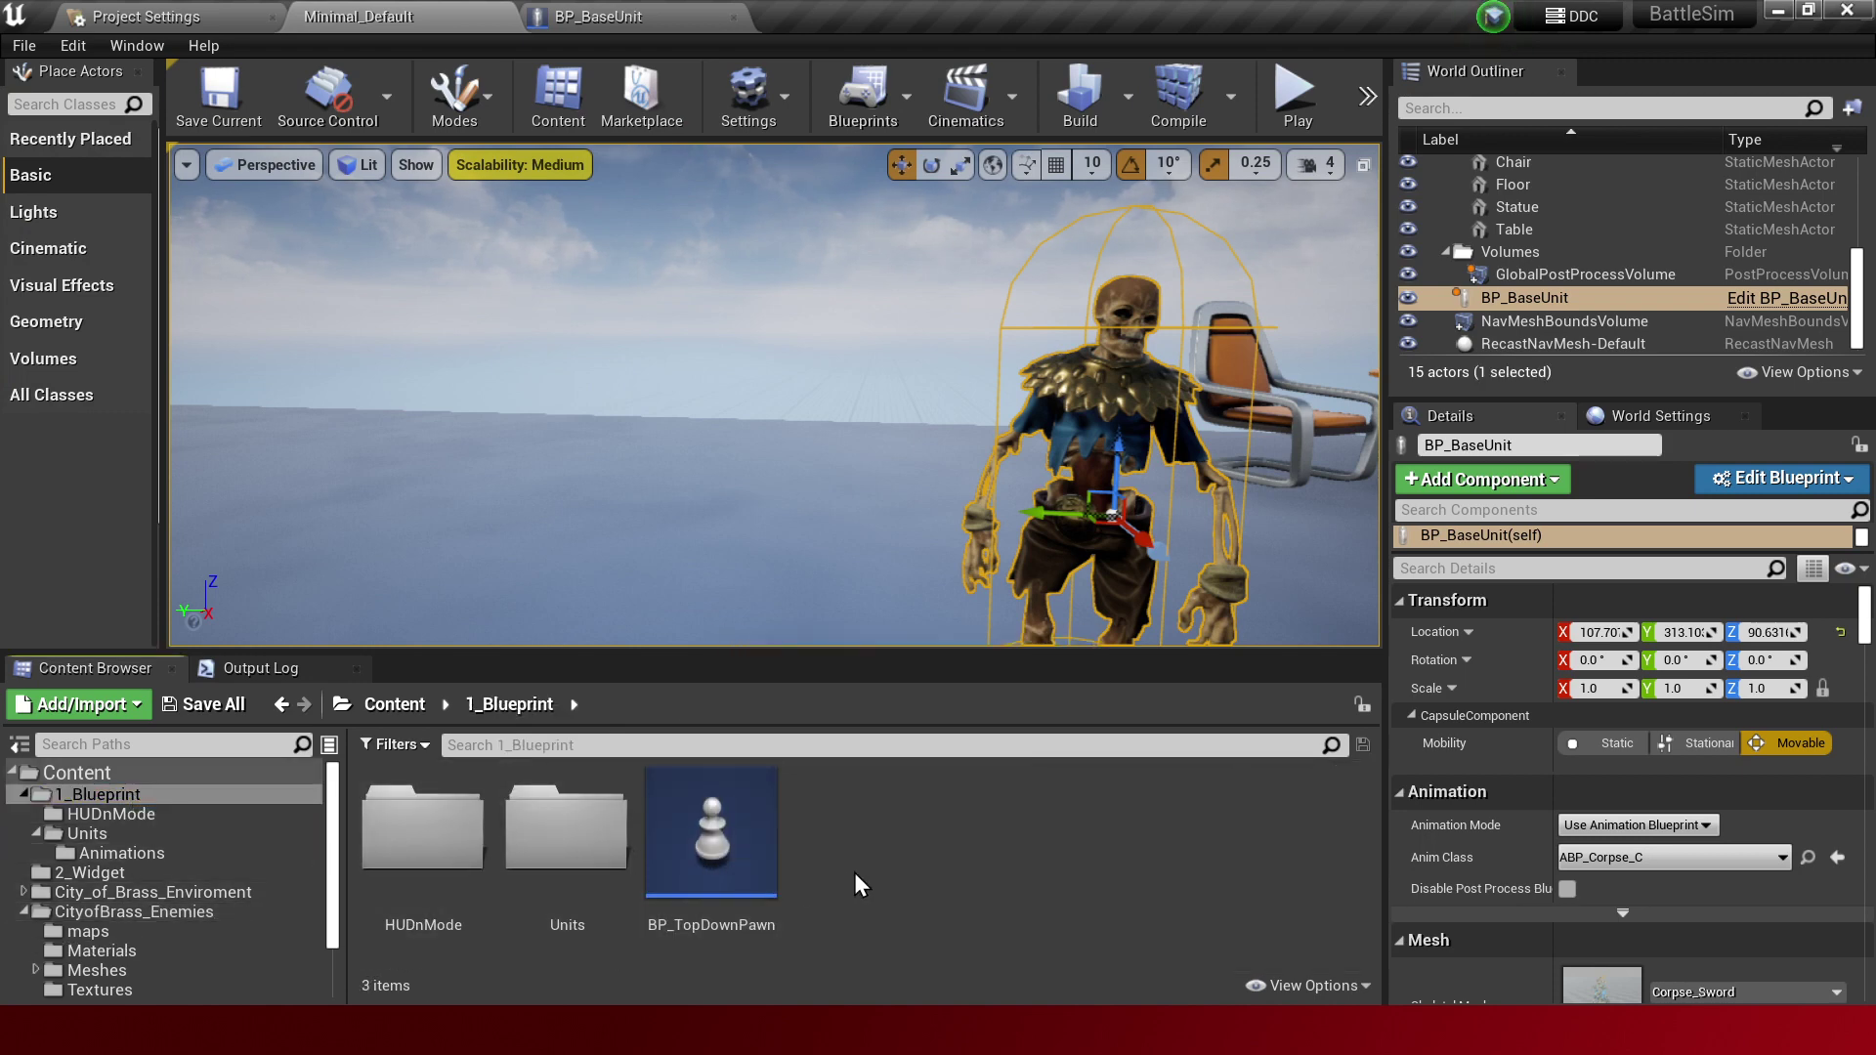
{"action": "double_click", "coordinate": [586, 857]}
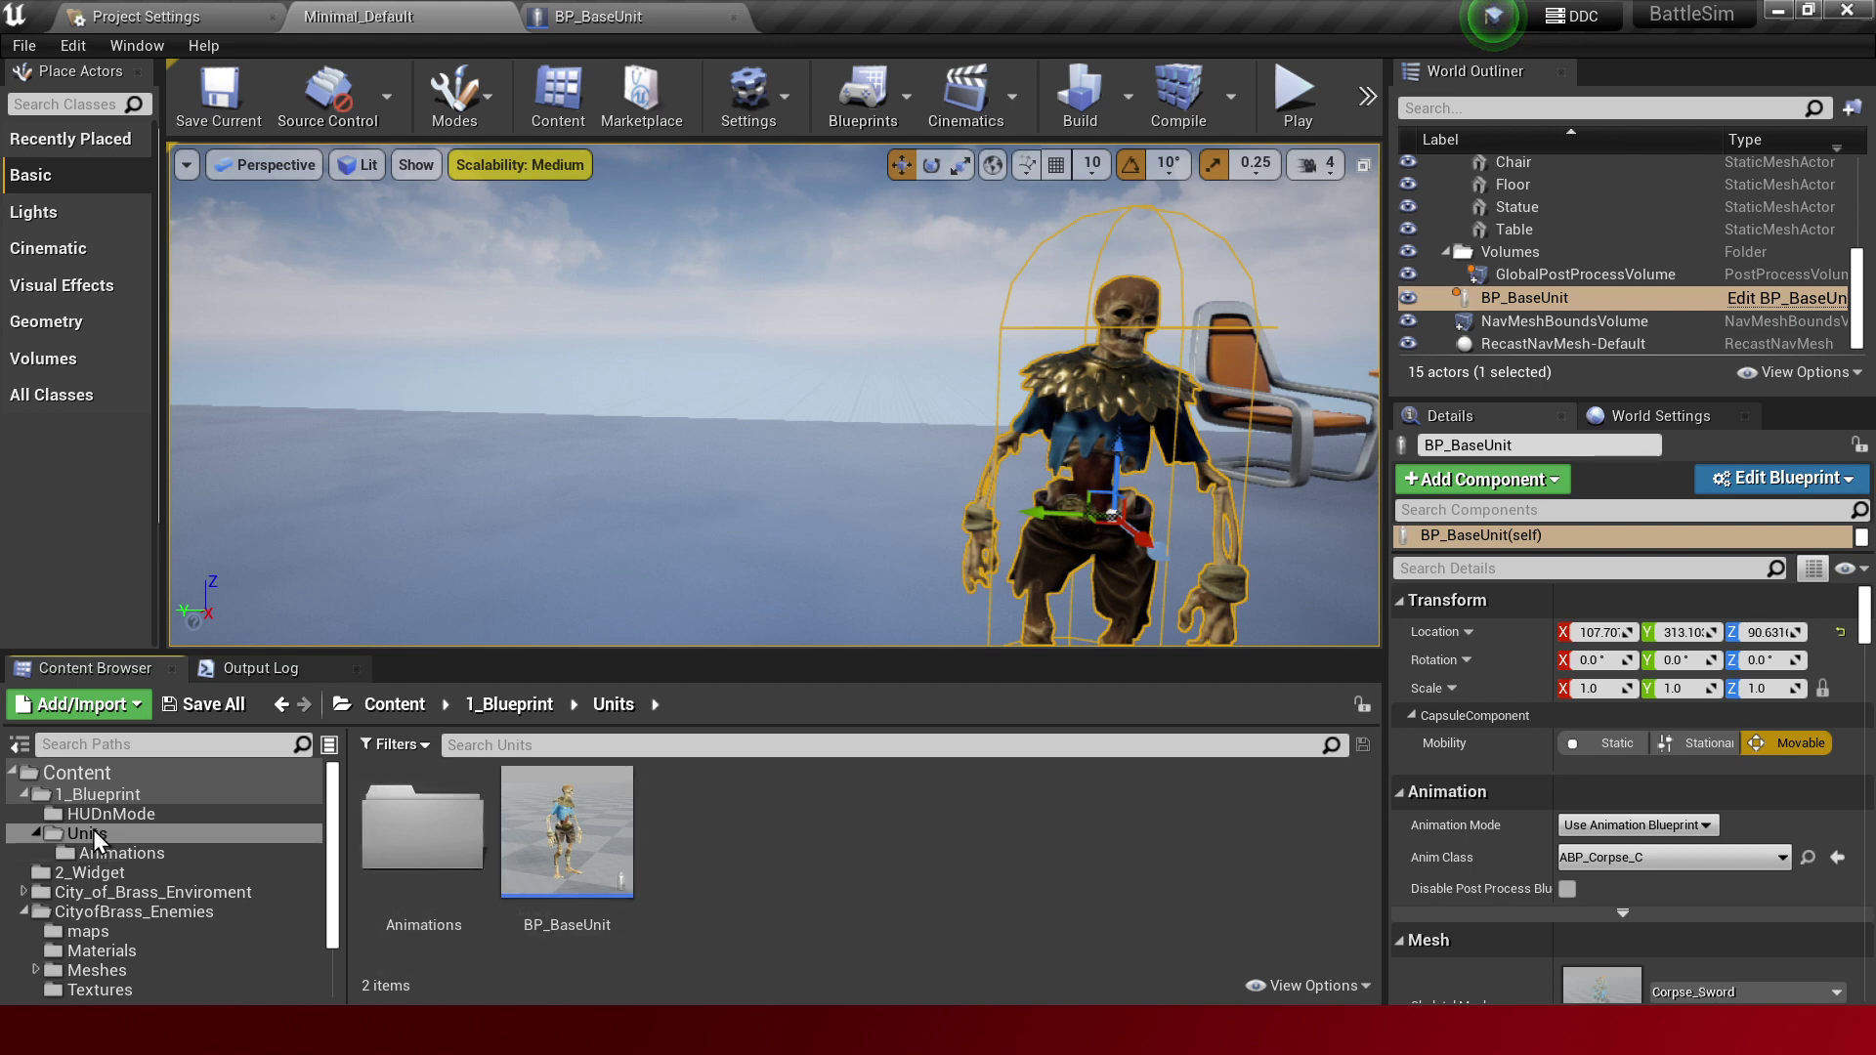
Create a new folder named 3_Material under Content.
{"action": "left_click", "coordinate": [108, 777]}
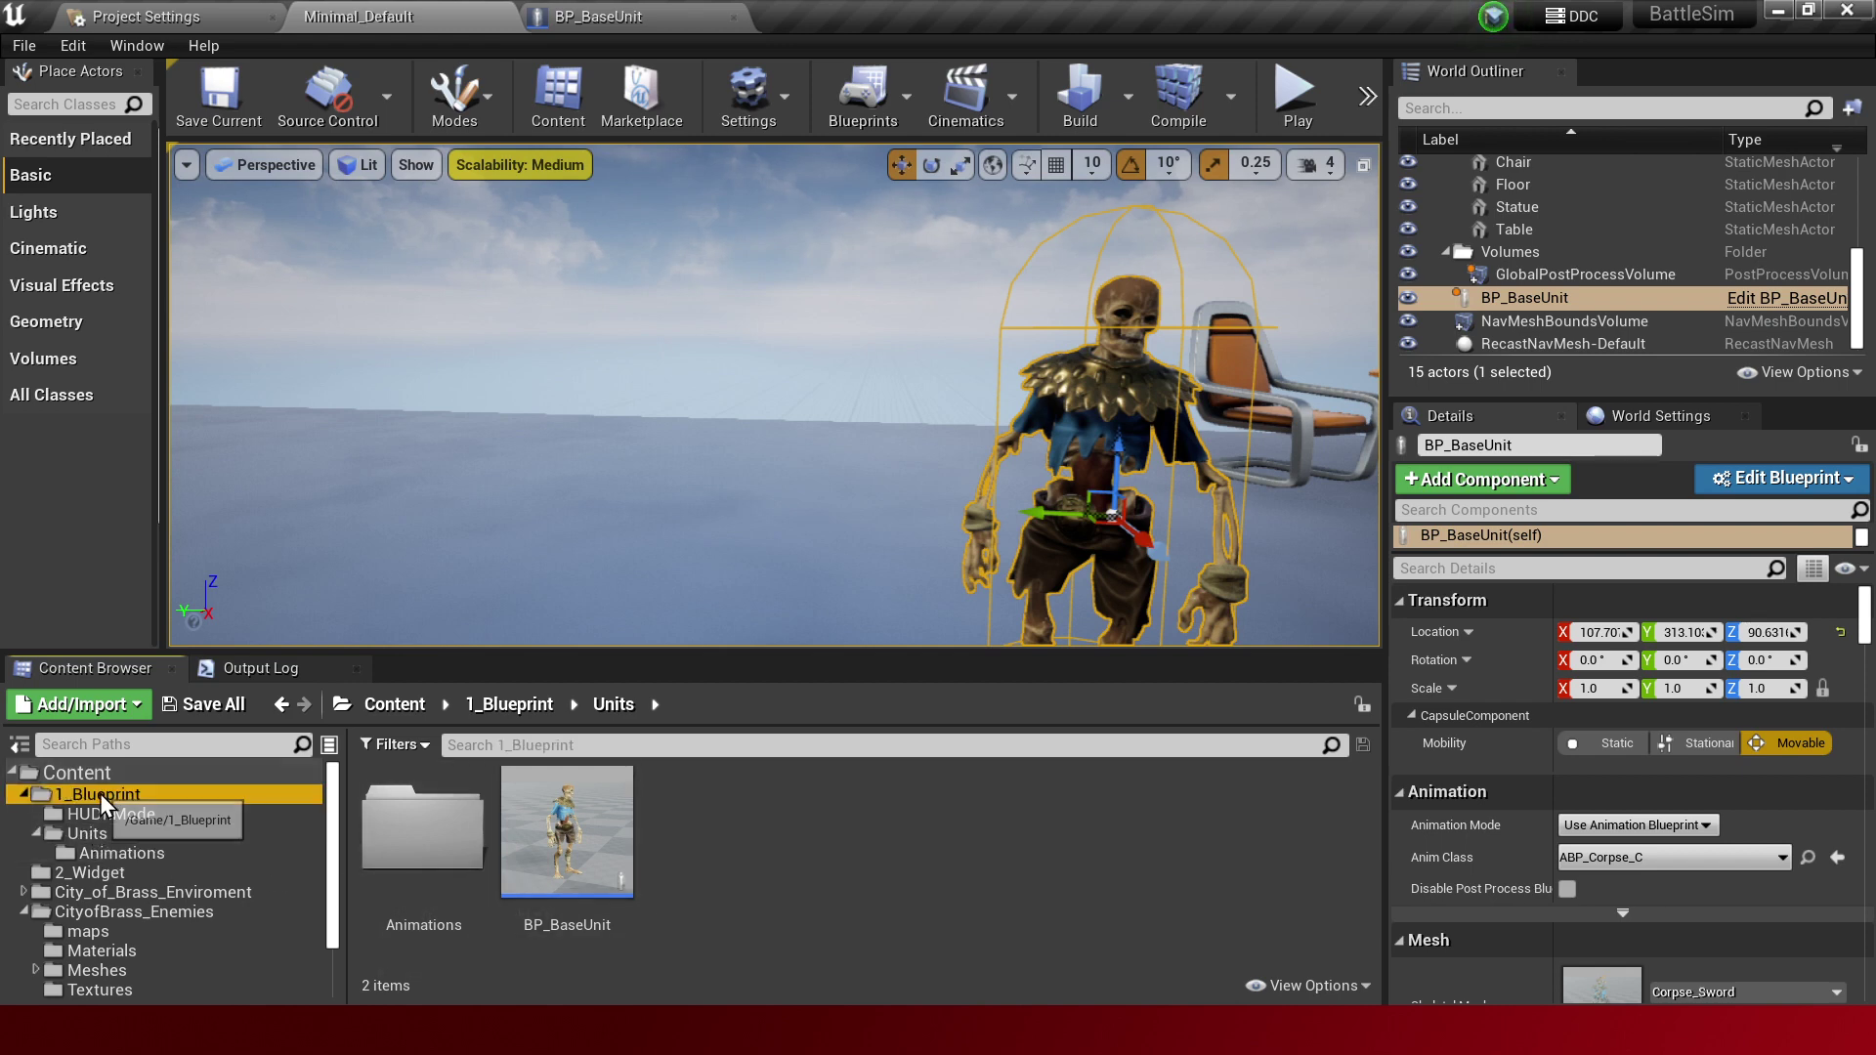
{"action": "right_click", "coordinate": [1118, 864]}
{"action": "left_click", "coordinate": [1163, 878]}
{"action": "type", "text": "3_Material"}
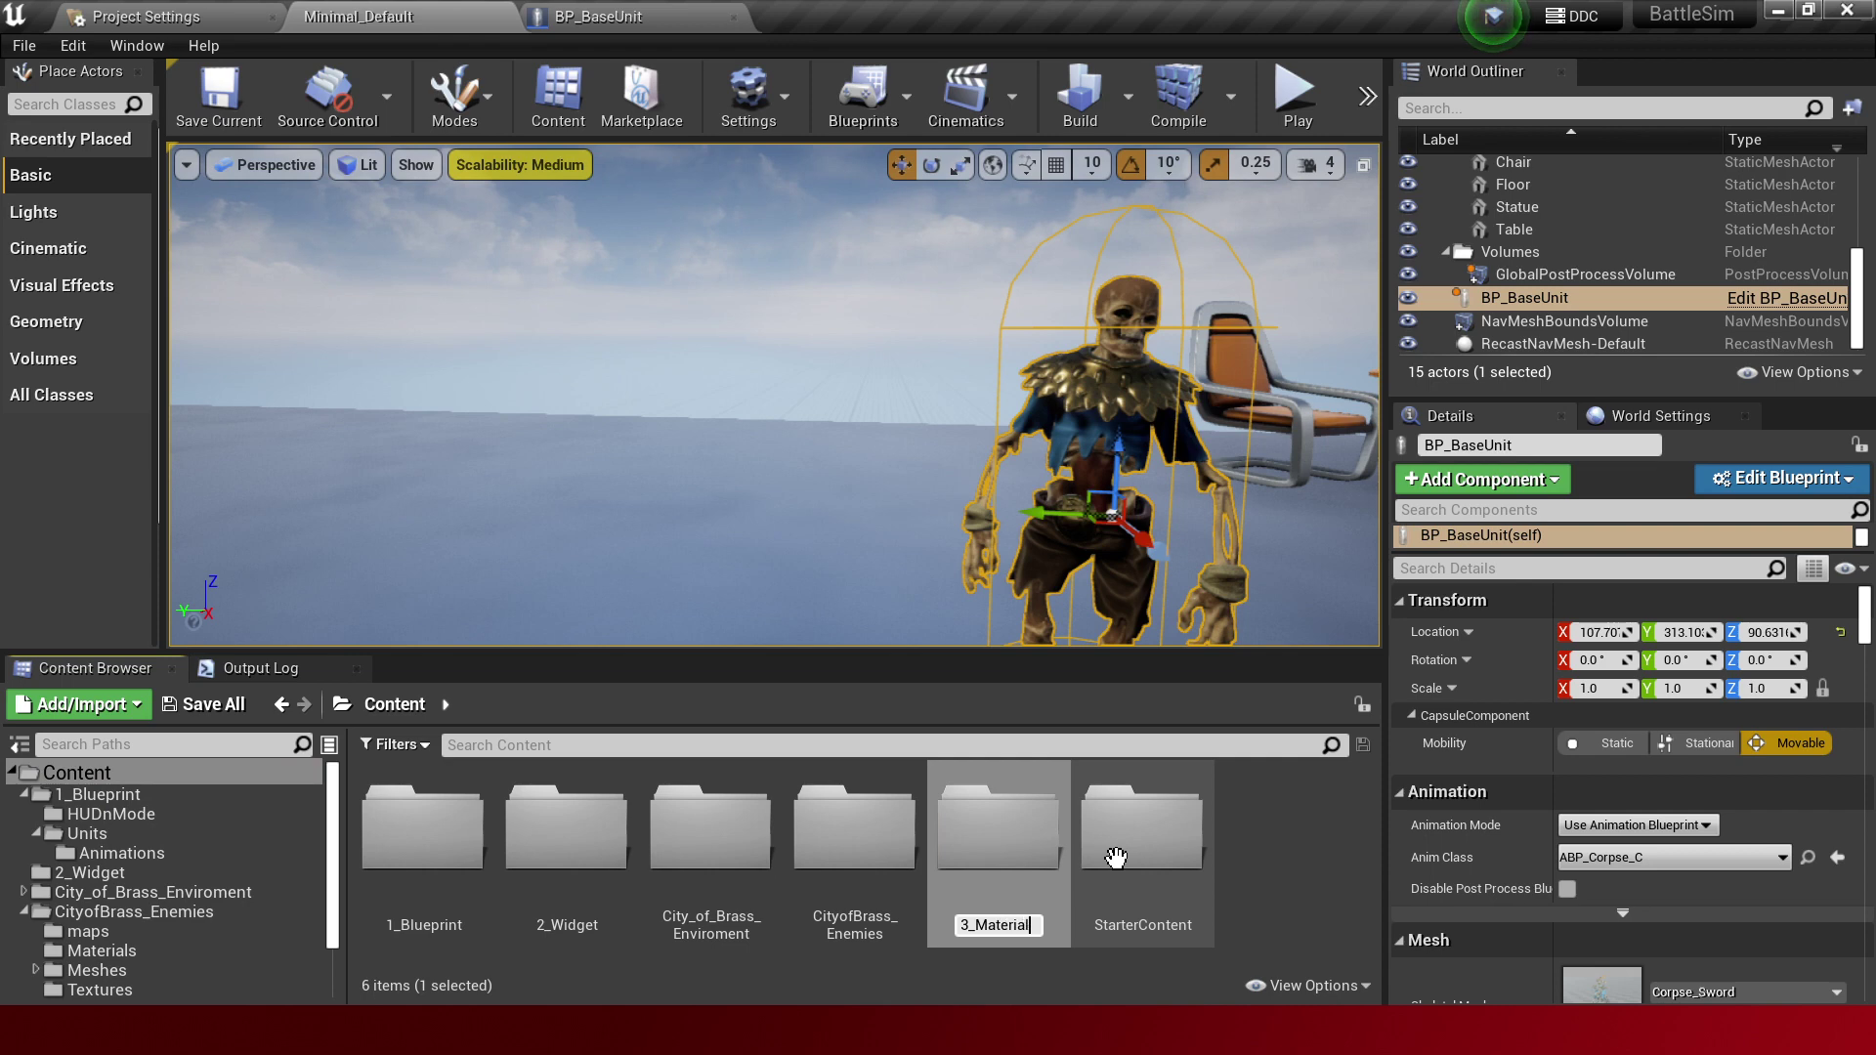
{"action": "key", "text": "Return"}
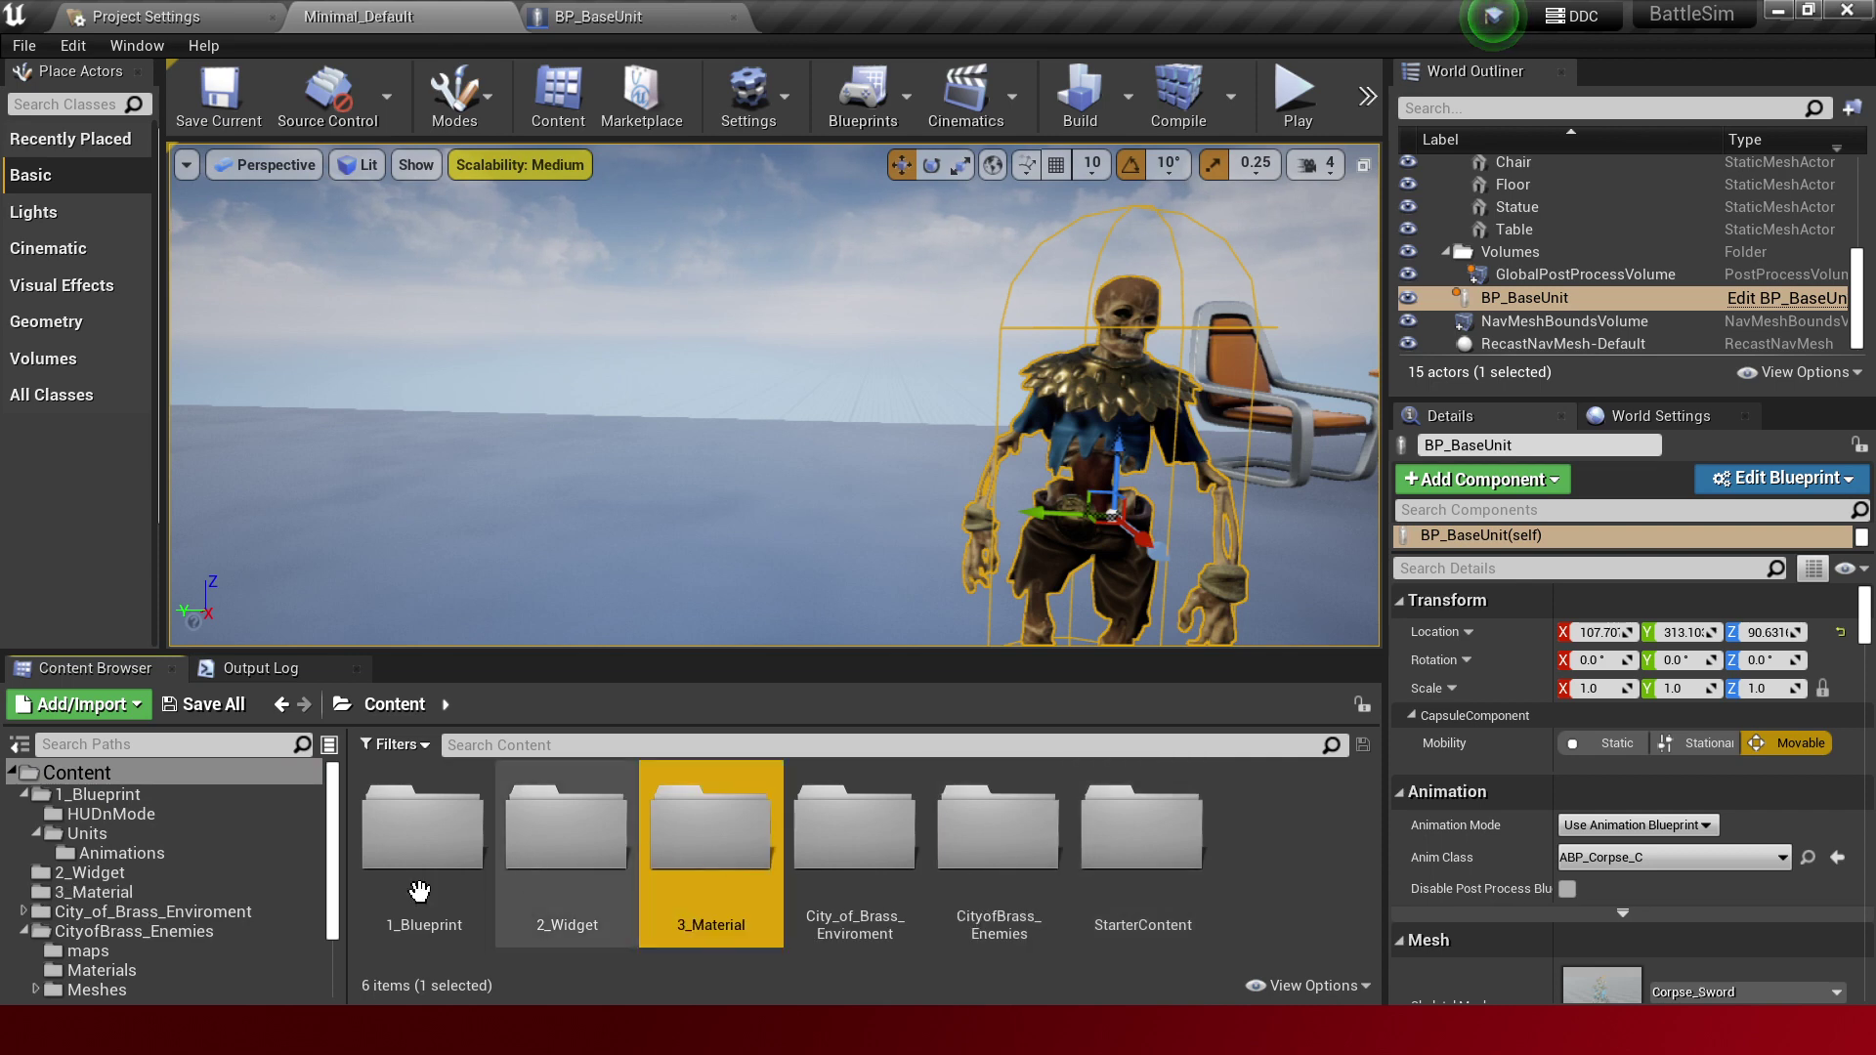
Copy Corpse_Clothes_Inst from the enemy Materials folder into 3_Material.
{"action": "scroll", "coordinate": [244, 958], "scroll_direction": "down", "scroll_amount": 3}
{"action": "left_click", "coordinate": [102, 893]}
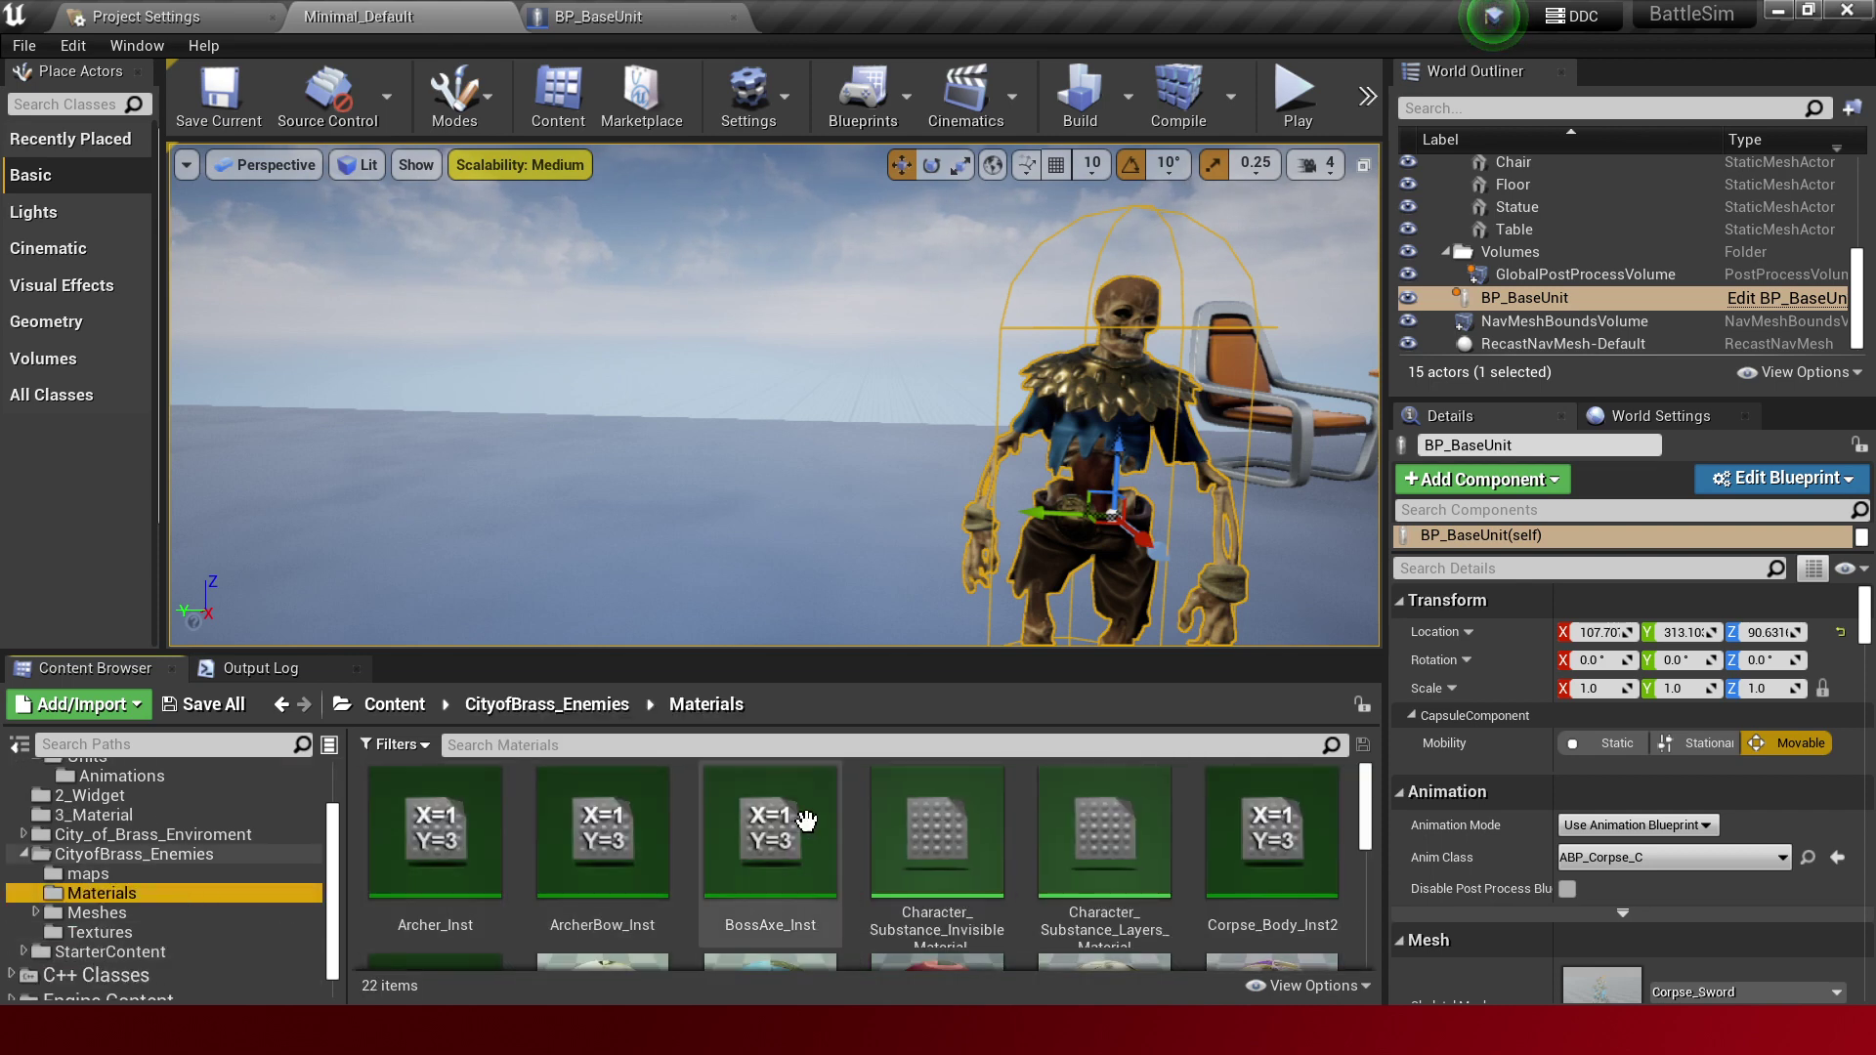
{"action": "left_click", "coordinate": [626, 16]}
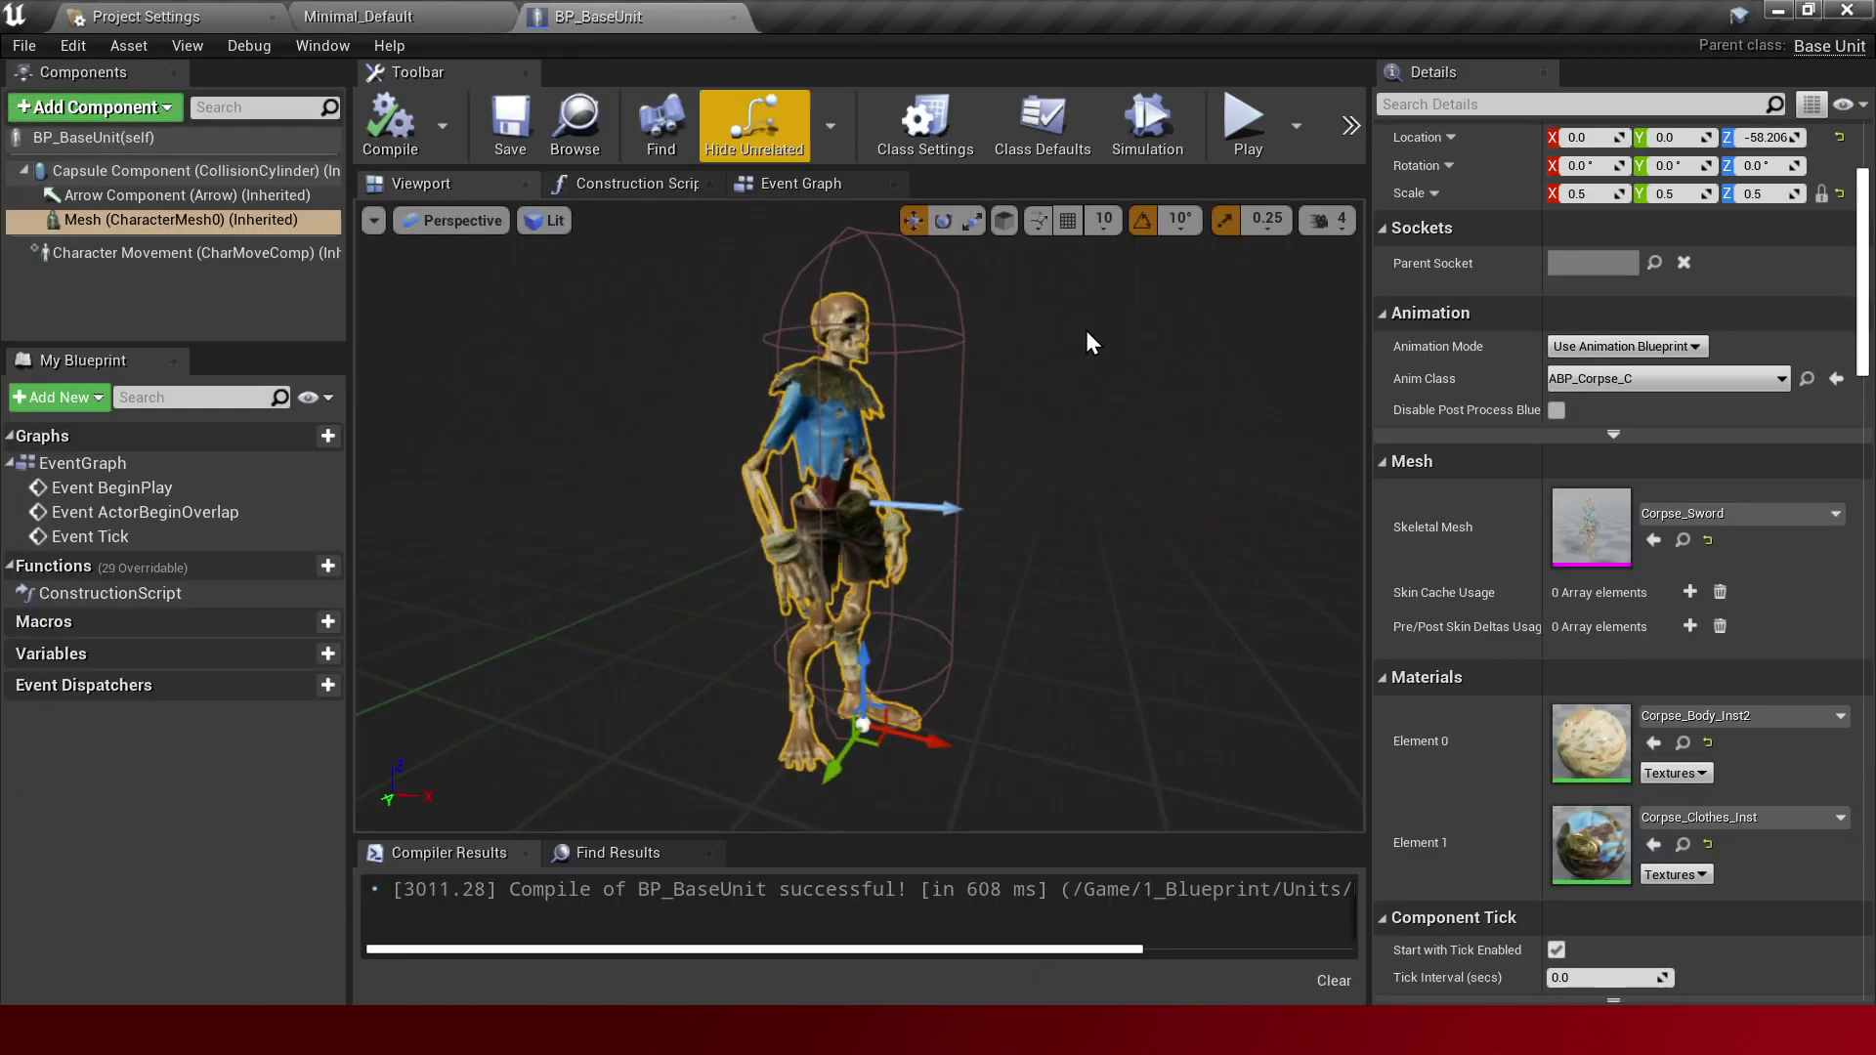
{"action": "left_click", "coordinate": [1683, 845]}
{"action": "scroll", "coordinate": [970, 884], "scroll_direction": "down", "scroll_amount": 2}
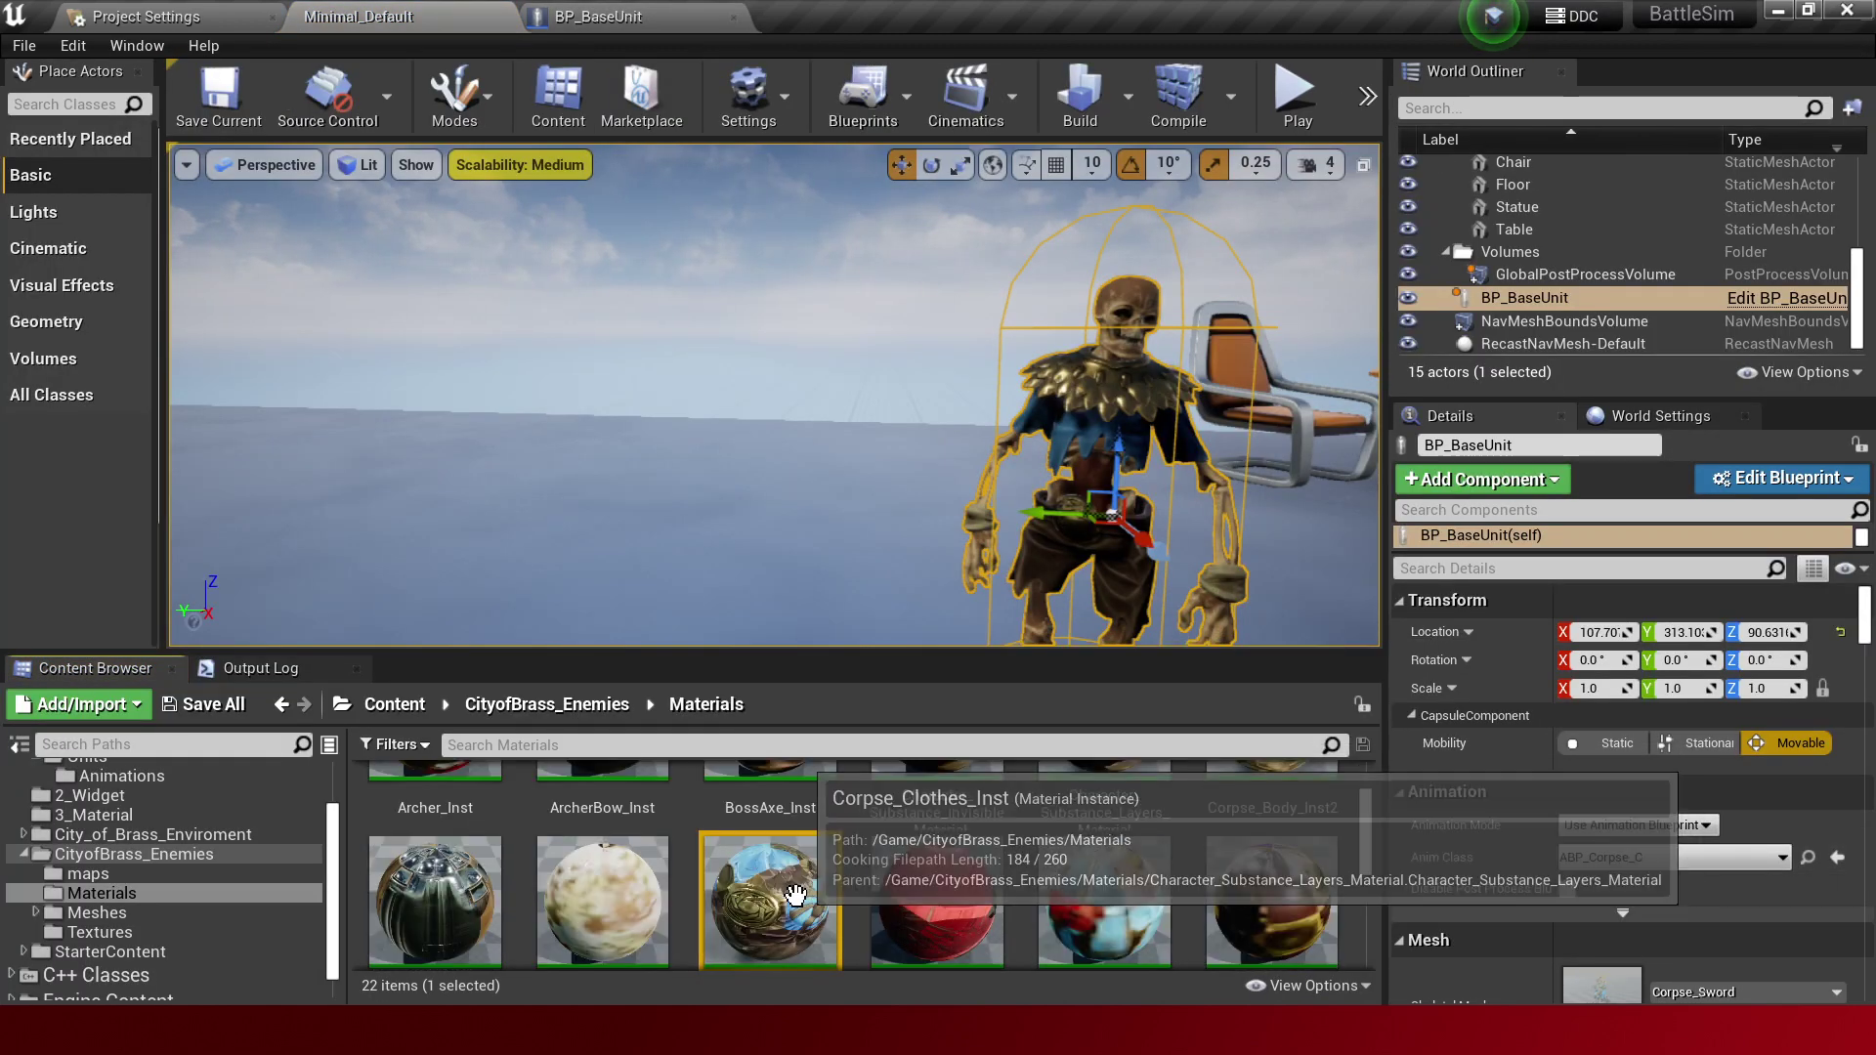
{"action": "mouse_move", "coordinate": [770, 895]}
{"action": "left_mouse_down"}
{"action": "mouse_move", "coordinate": [116, 851]}
{"action": "mouse_move", "coordinate": [164, 856]}
{"action": "mouse_move", "coordinate": [135, 893]}
{"action": "left_mouse_up"}
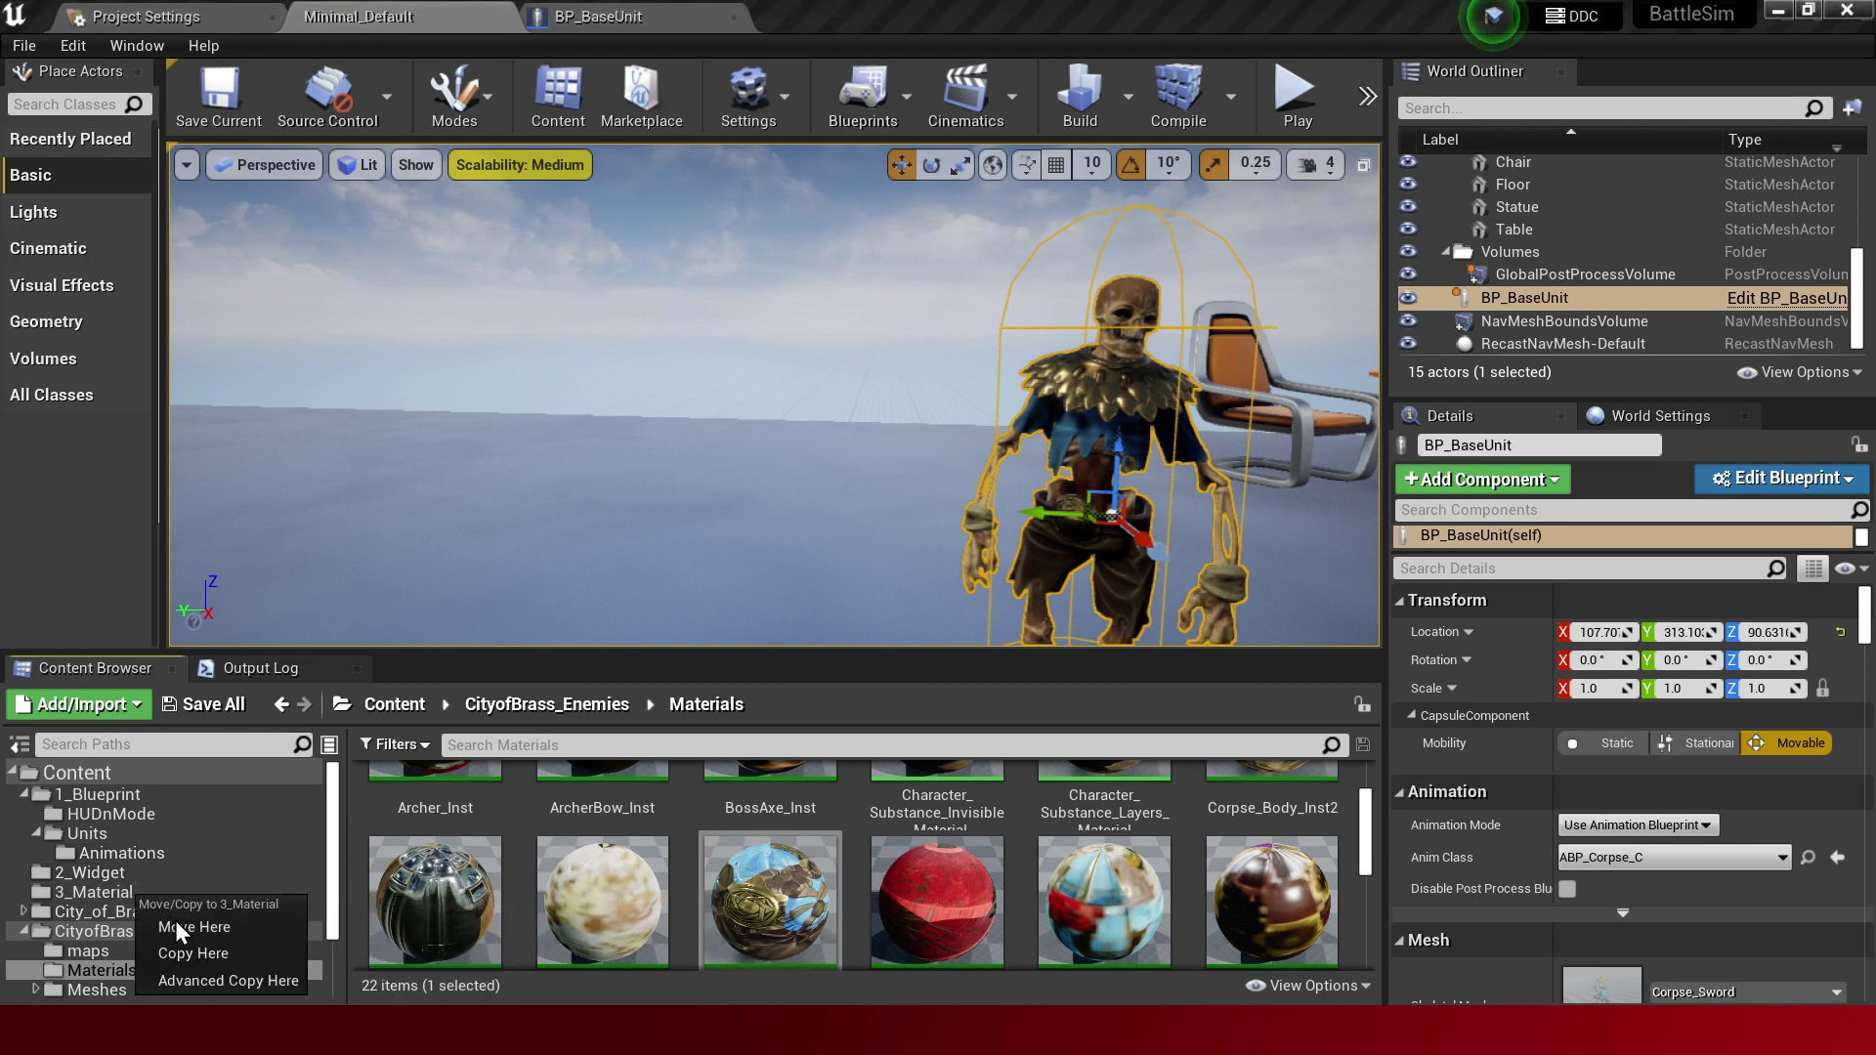
{"action": "left_click", "coordinate": [193, 953]}
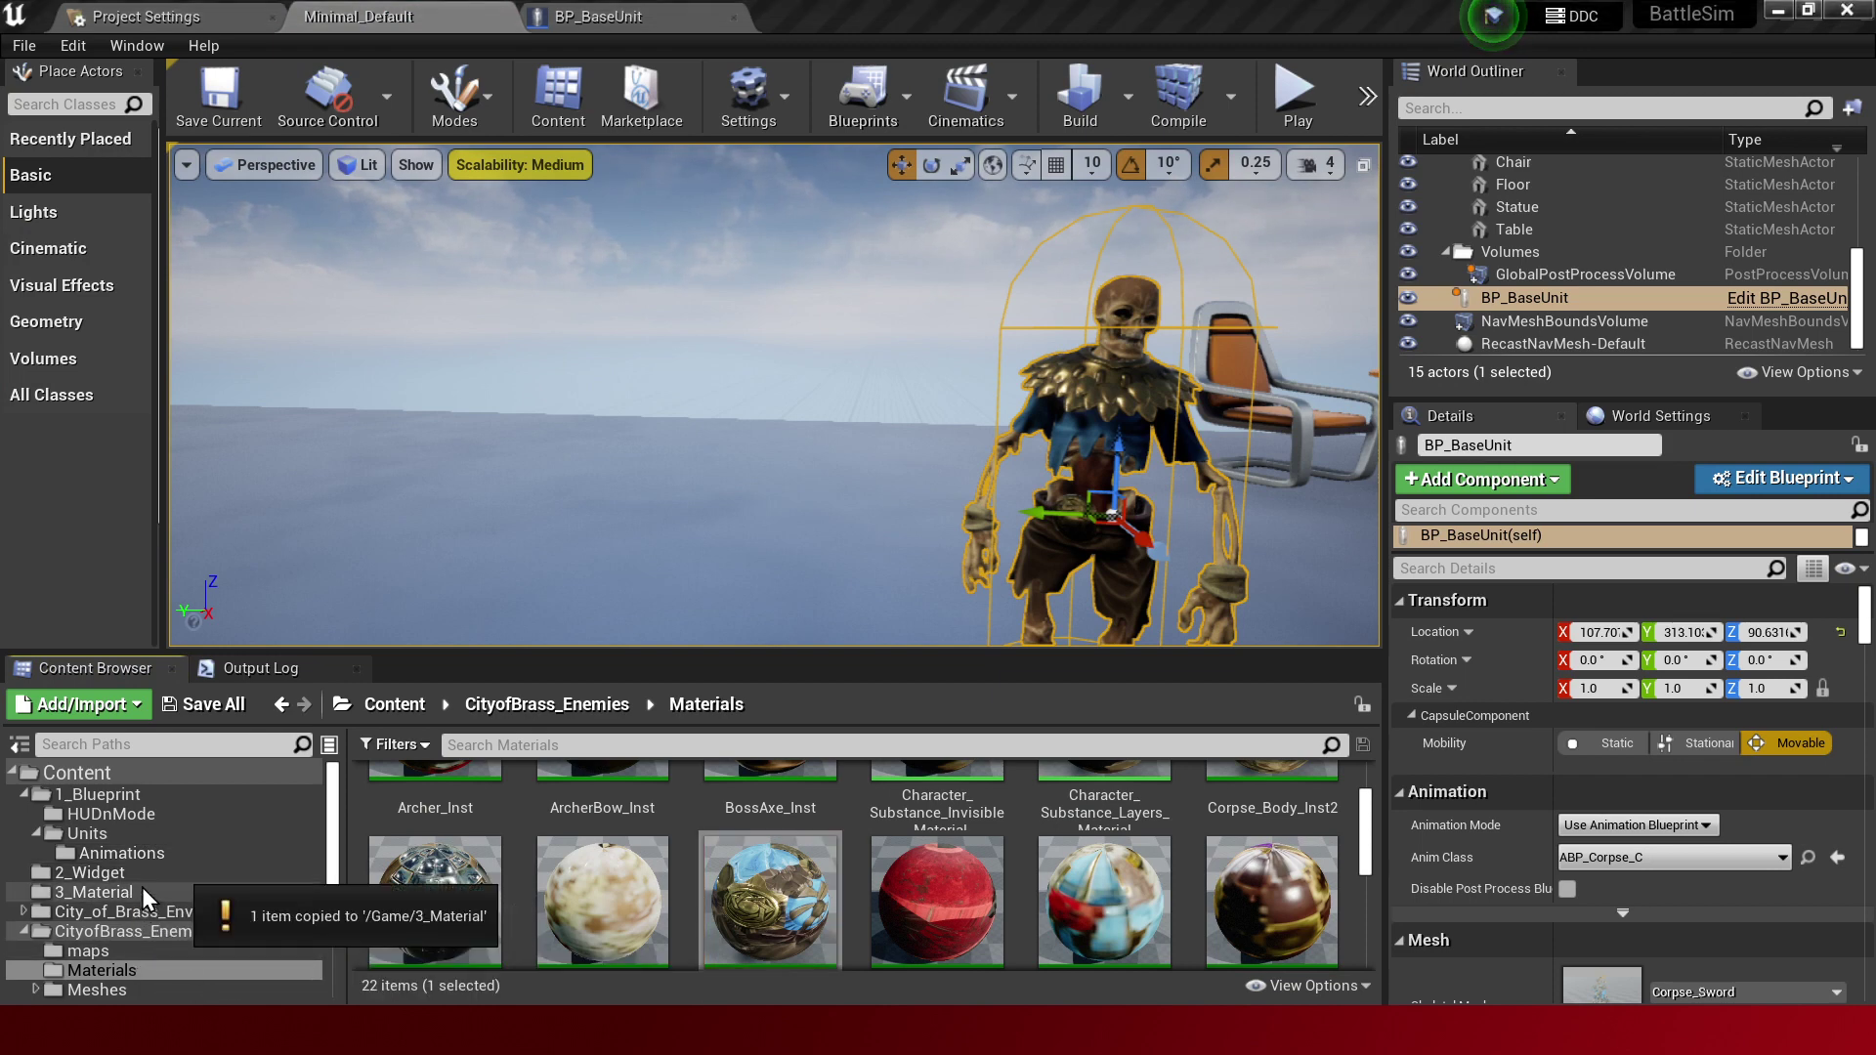
{"action": "left_click", "coordinate": [143, 889]}
Rename the copied clothes material in 3_Material to MI_EnemyCorpse.
{"action": "left_click", "coordinate": [493, 865]}
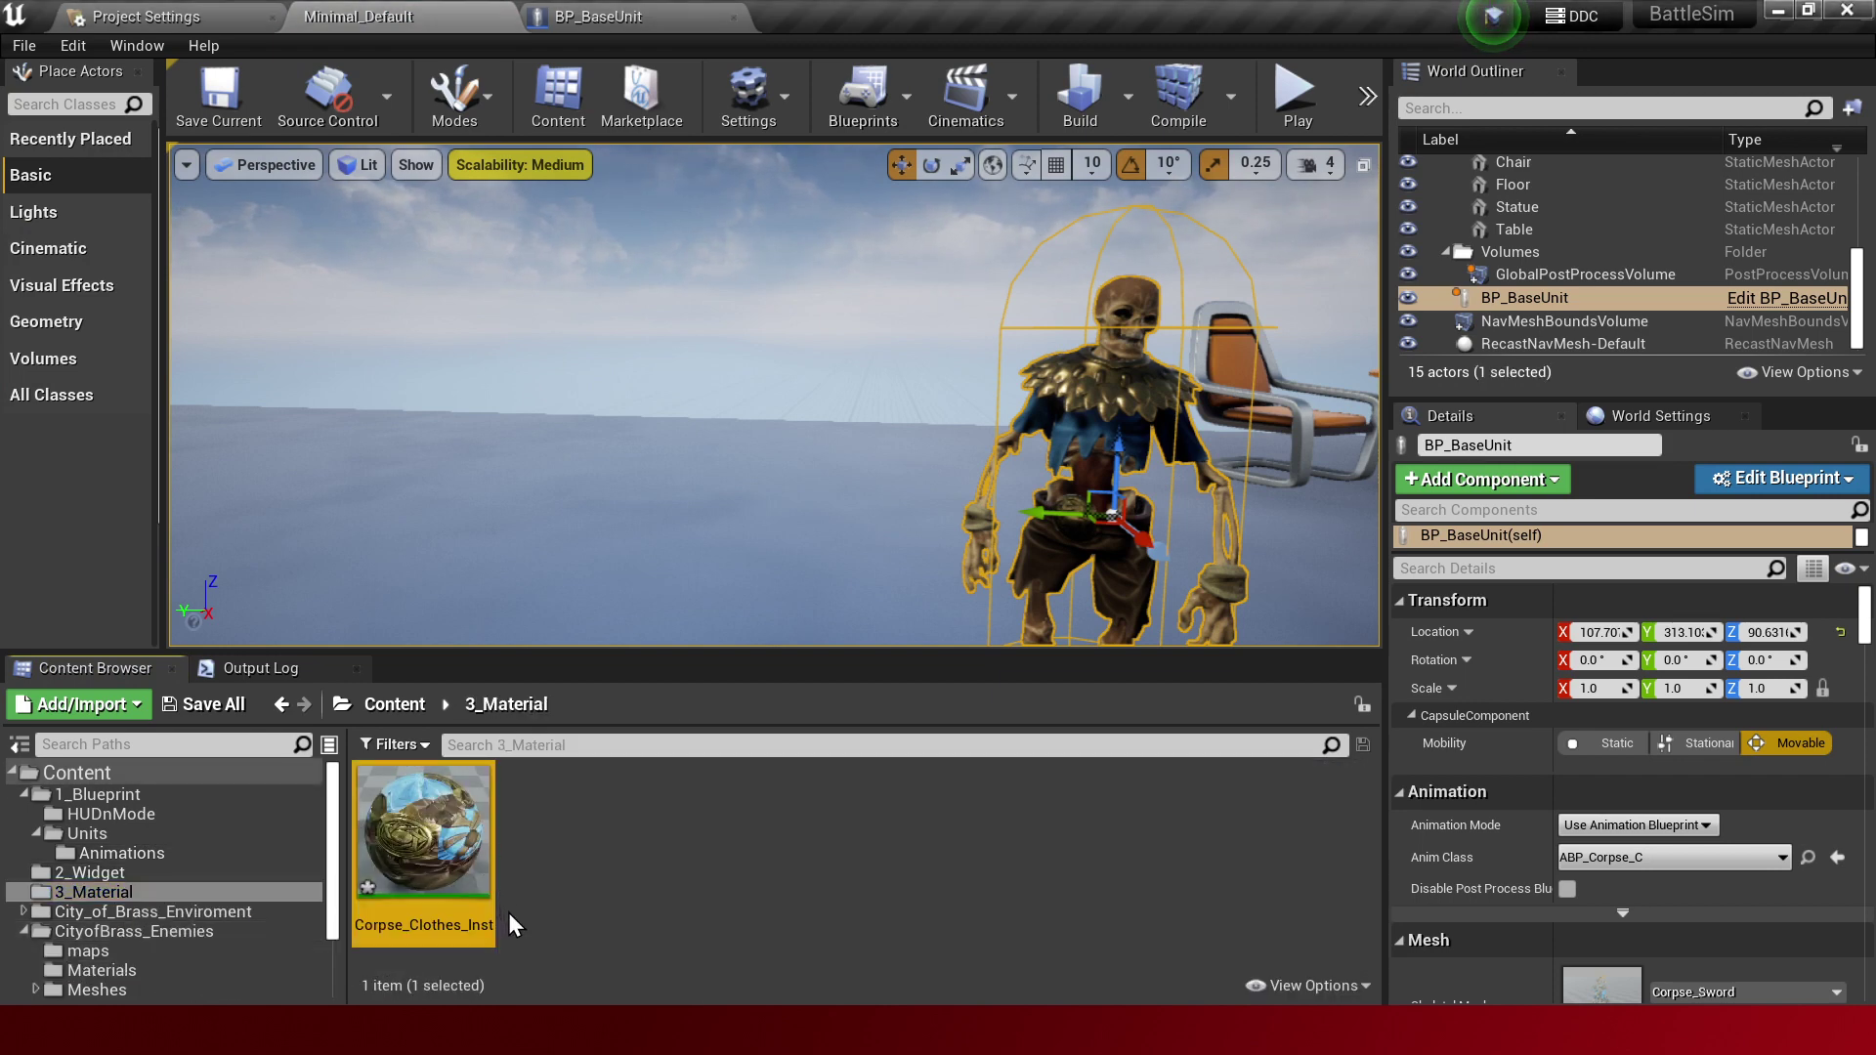
{"action": "key", "text": "F2"}
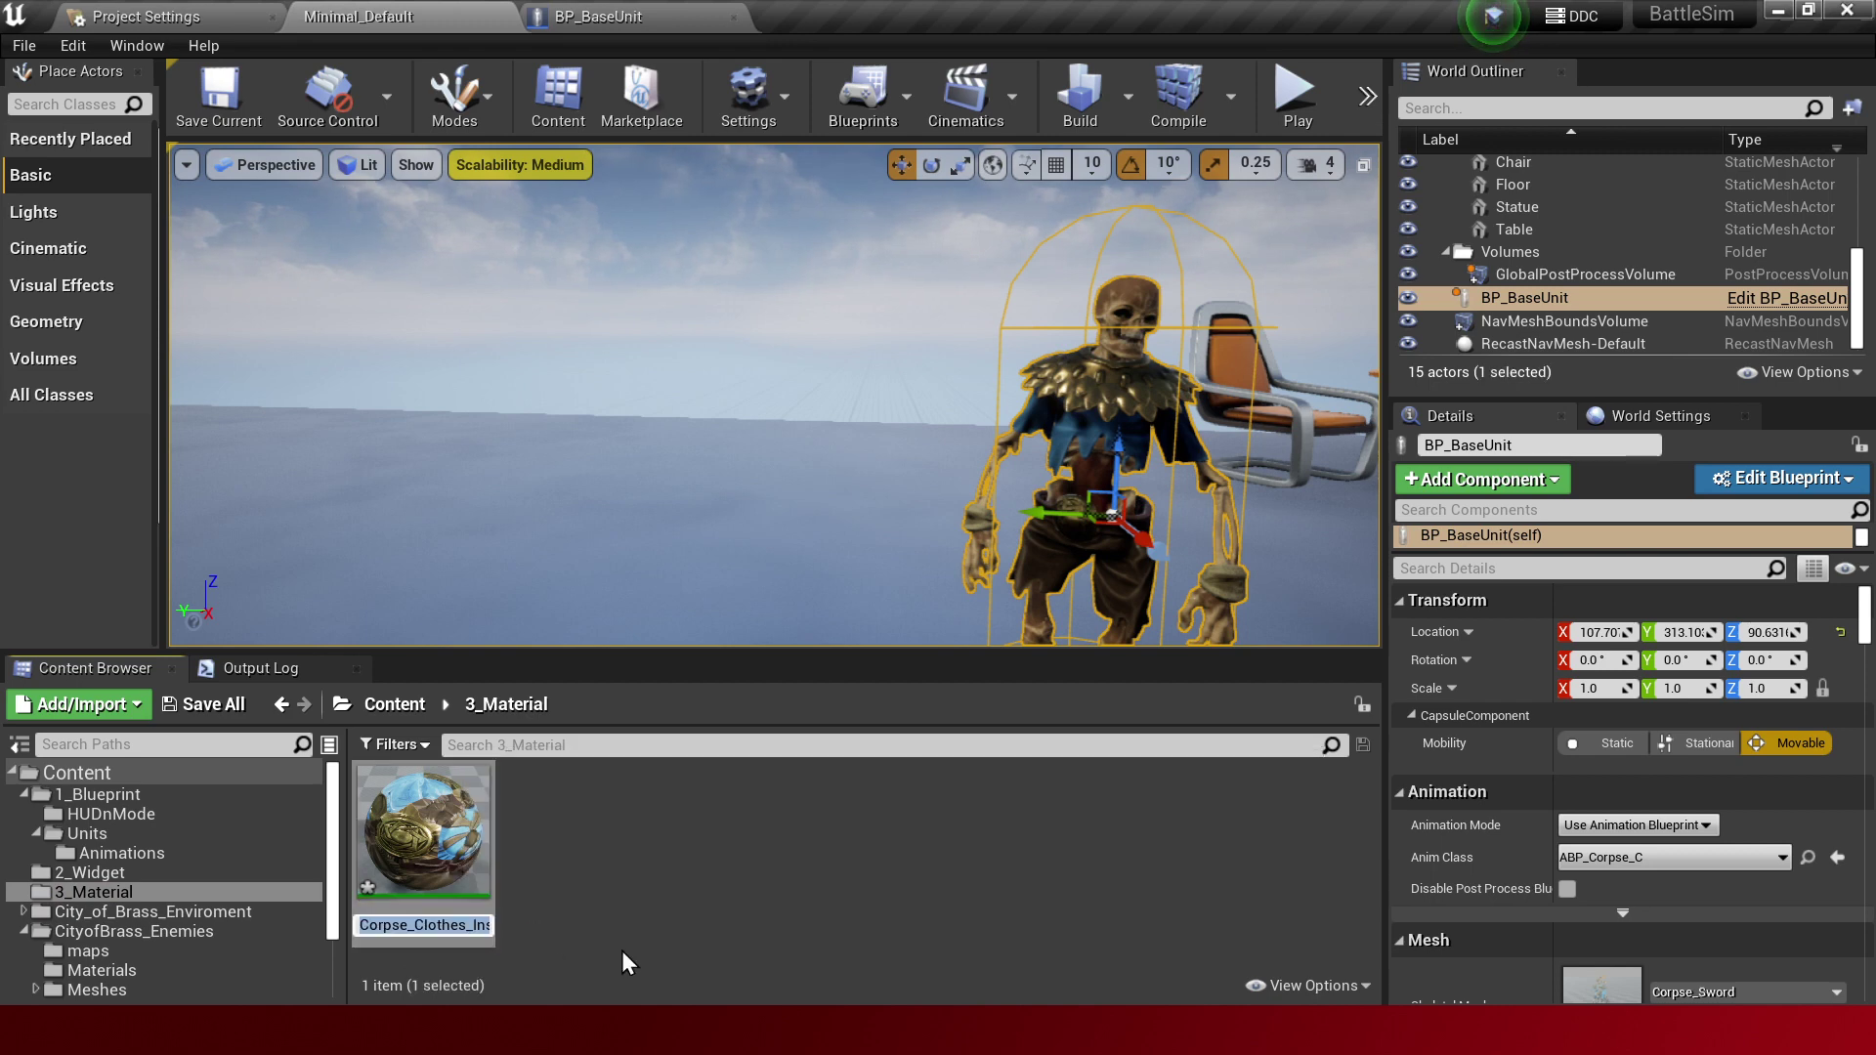
{"action": "type", "text": "MI_"}
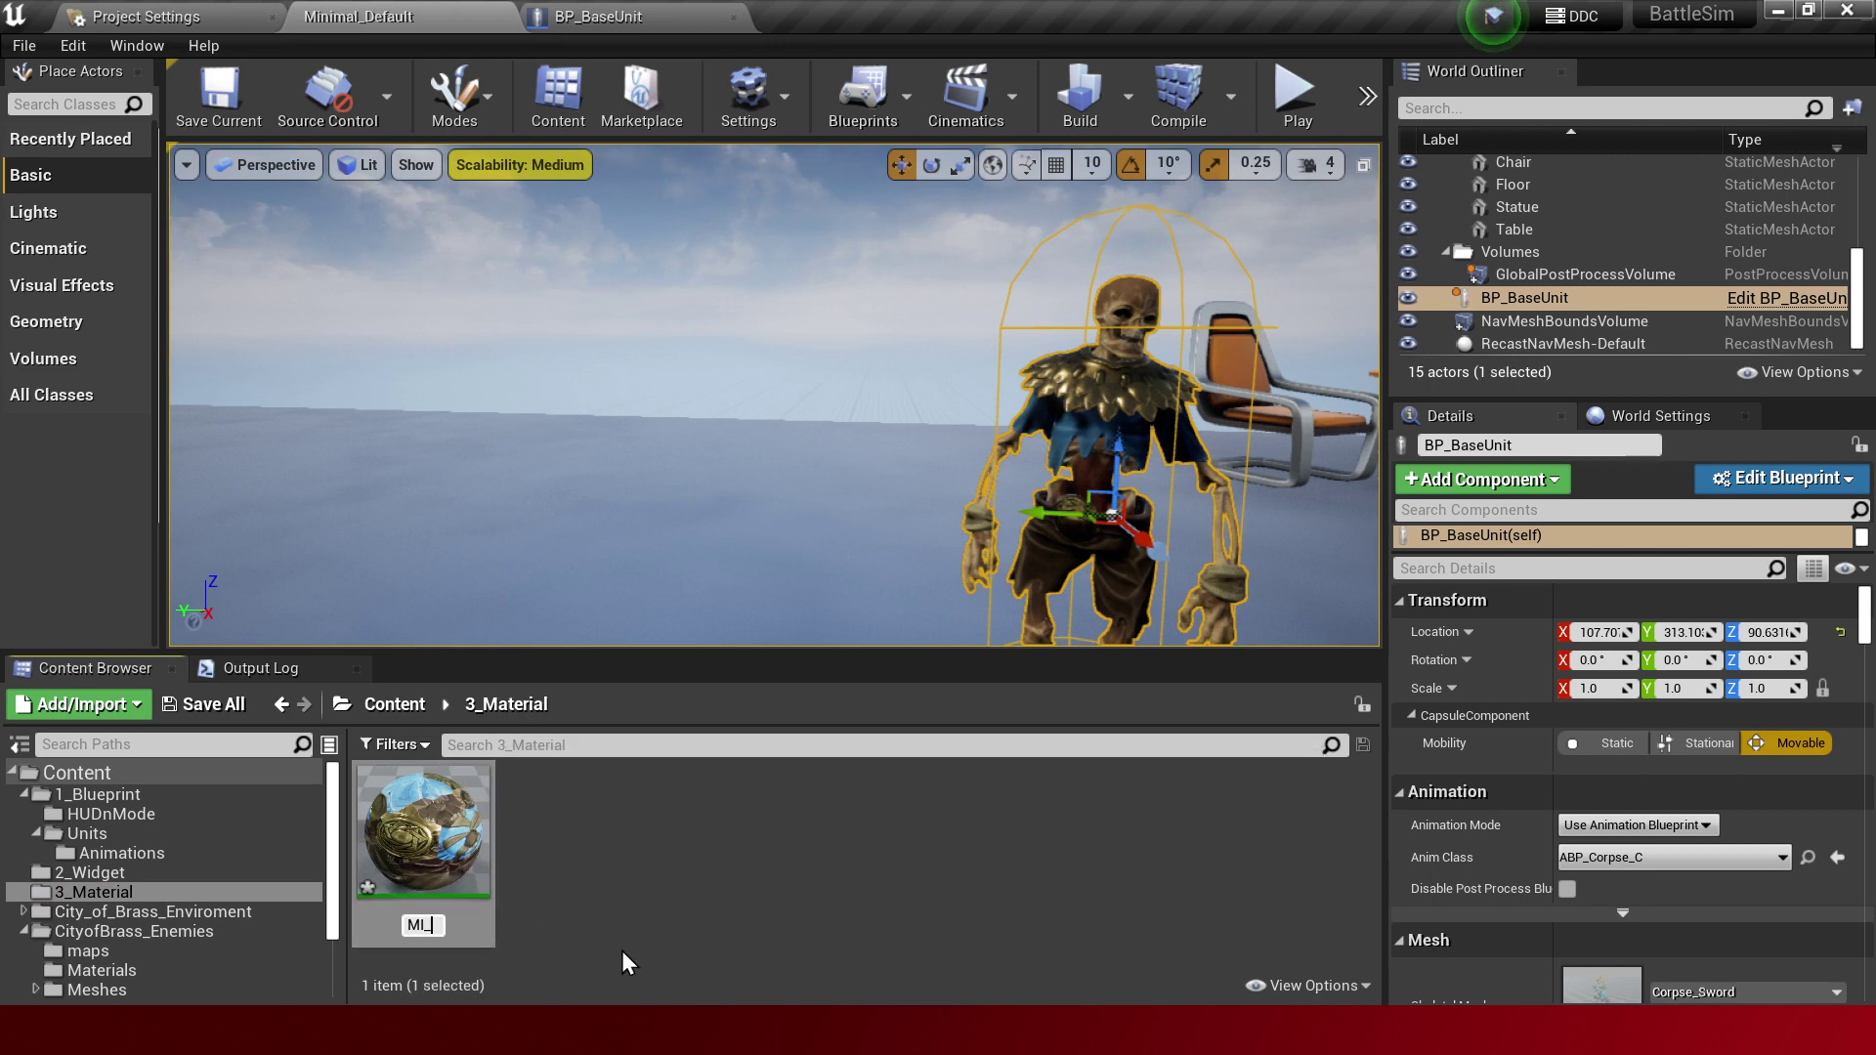
{"action": "type", "text": "Enemy"}
{"action": "type", "text": "Corpse"}
{"action": "key", "text": "Return"}
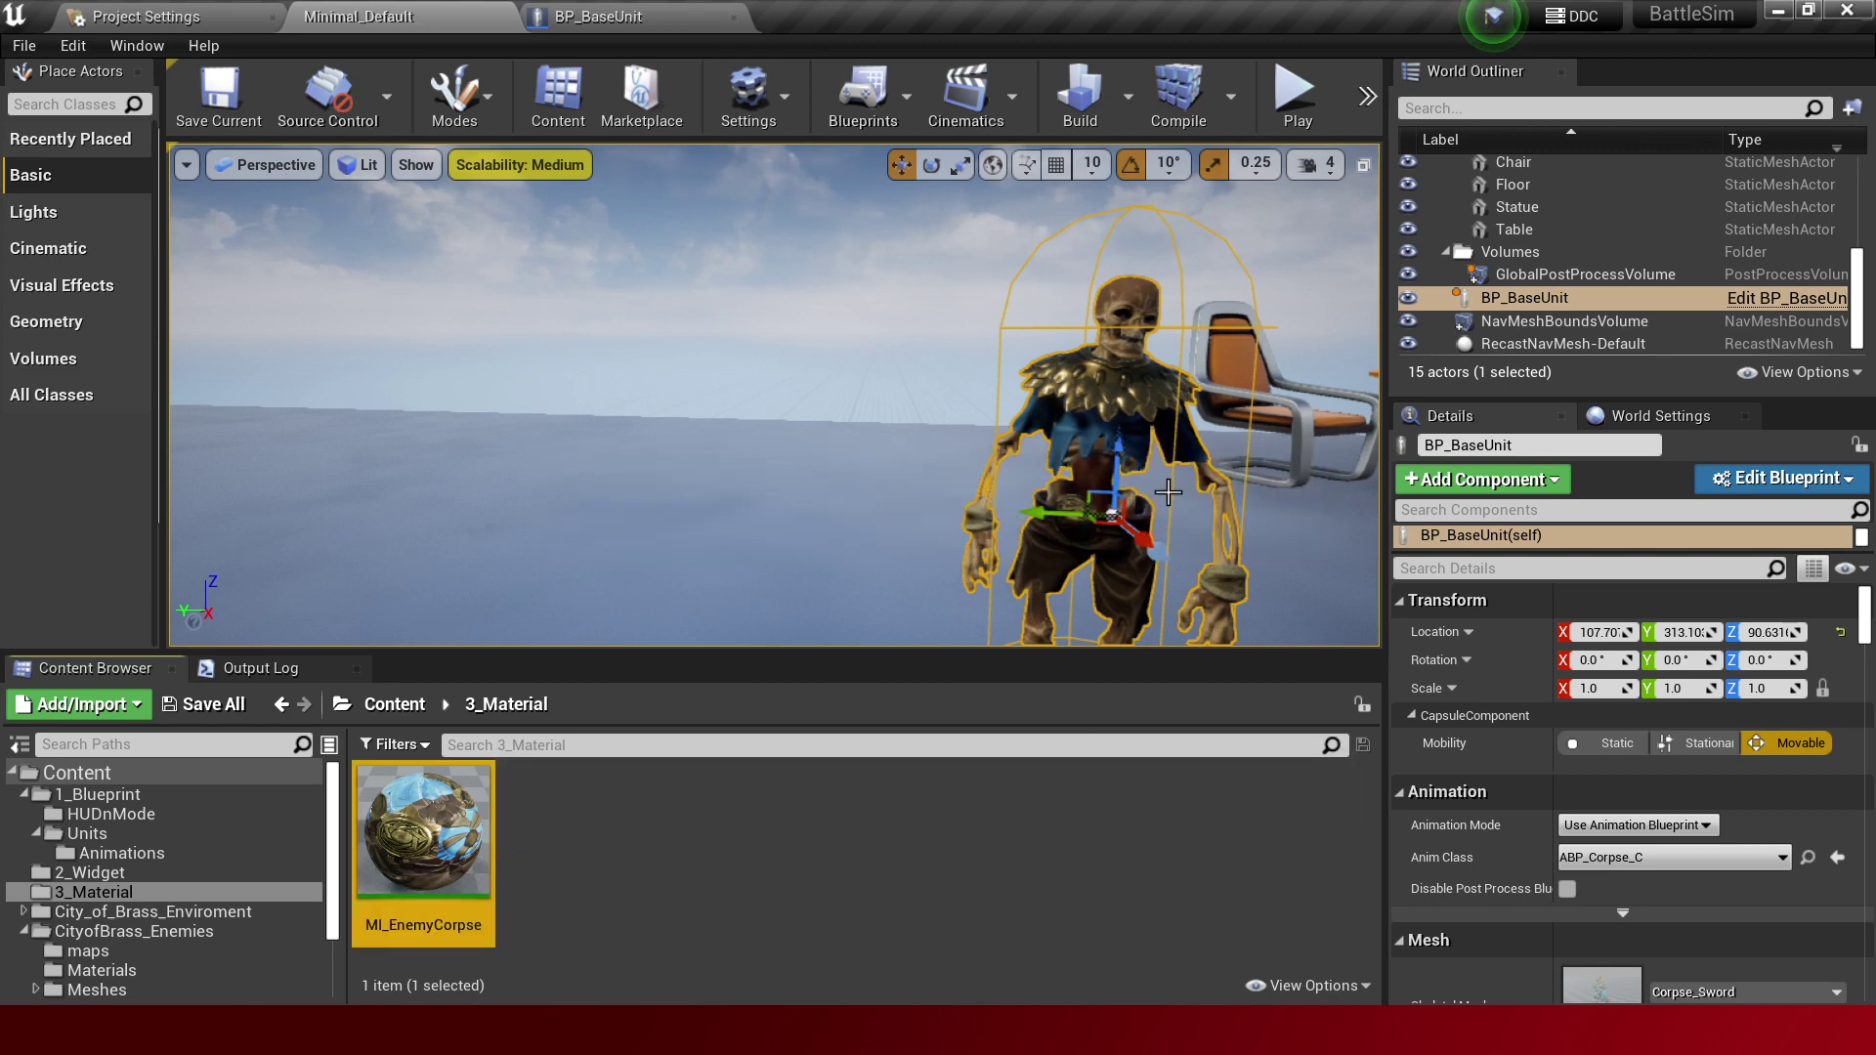
Assign MI_EnemyCorpse to Element 1 of the skeleton's mesh in BP_BaseUnit.
{"action": "scroll", "coordinate": [1500, 552], "scroll_direction": "down", "scroll_amount": 1}
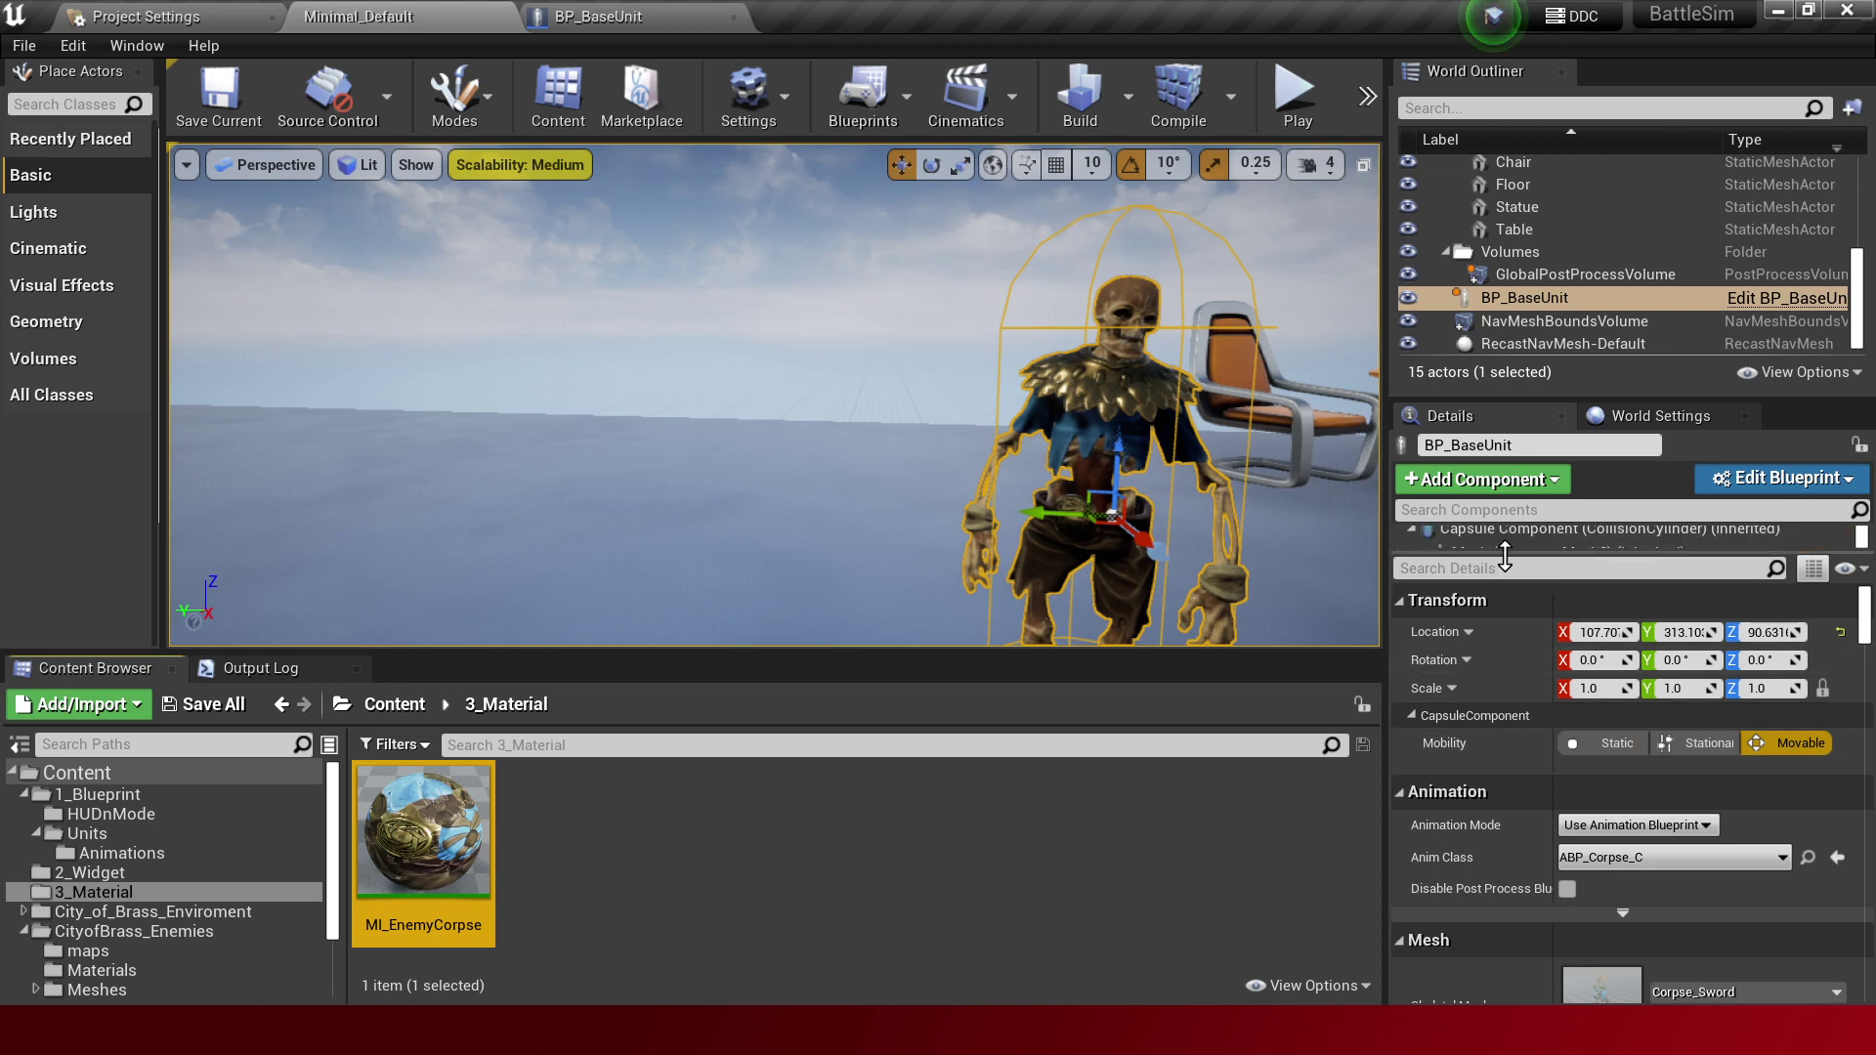
{"action": "left_click_drag", "start_coordinate": [1505, 555], "coordinate": [1505, 591]}
{"action": "left_click", "coordinate": [1568, 553]}
{"action": "scroll", "coordinate": [1614, 848], "scroll_direction": "down", "scroll_amount": 3}
{"action": "scroll", "coordinate": [1705, 901], "scroll_direction": "down", "scroll_amount": 2}
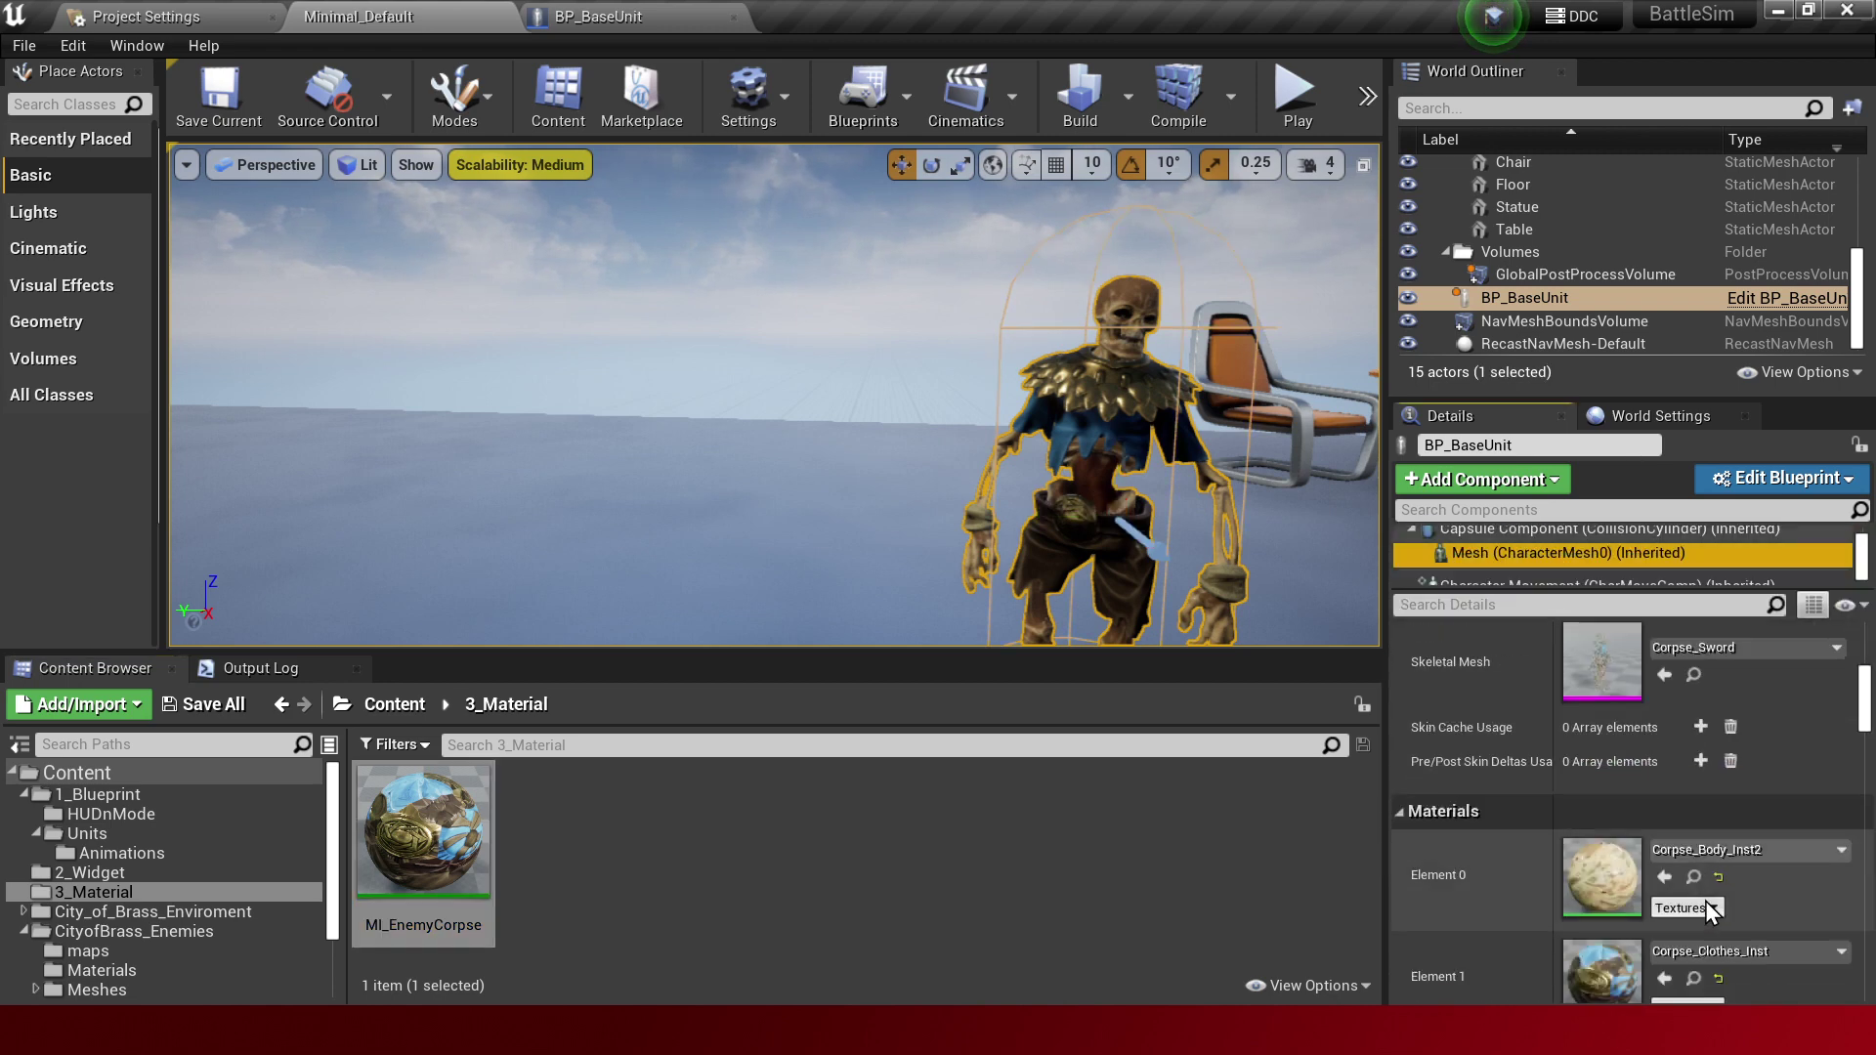
{"action": "scroll", "coordinate": [1720, 894], "scroll_direction": "down", "scroll_amount": 2}
{"action": "left_click", "coordinate": [1740, 874]}
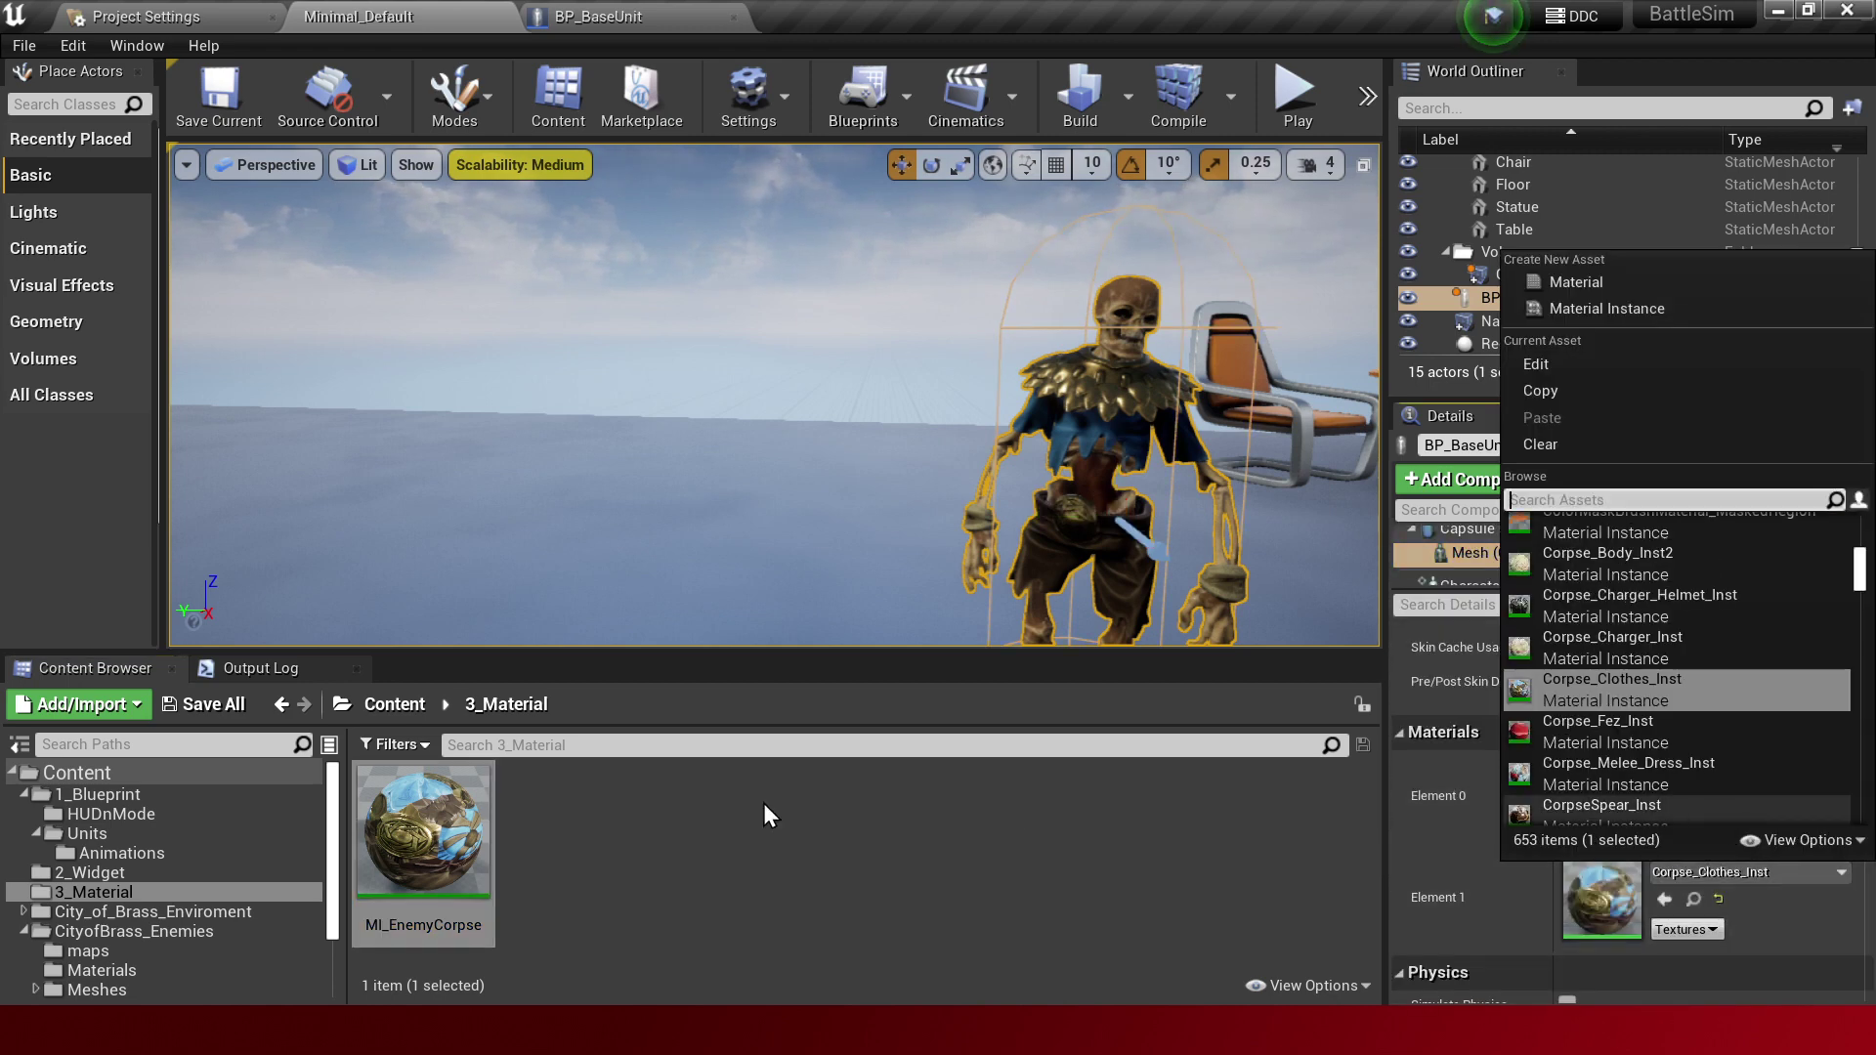
{"action": "left_click_drag", "start_coordinate": [459, 826], "coordinate": [1595, 907]}
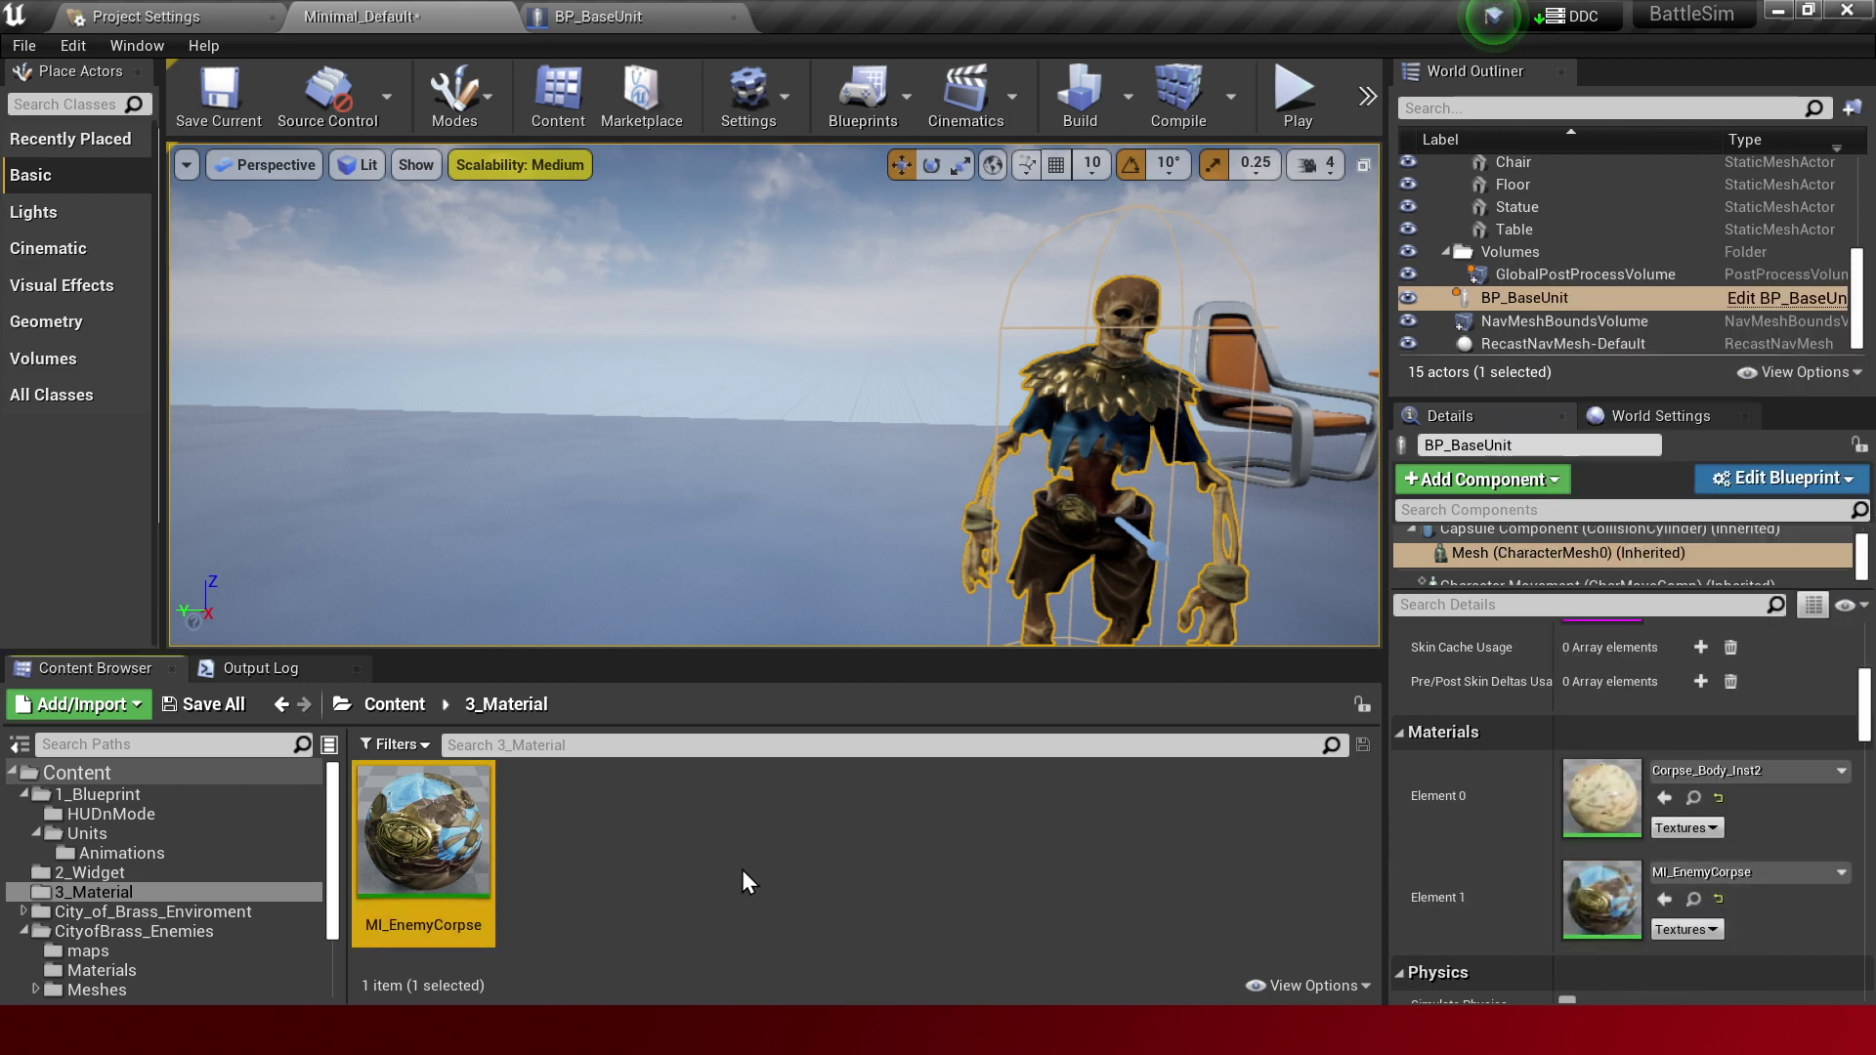
Open MI_EnemyCorpse in a detached, enlarged editor window beside the framed skeleton.
{"action": "double_click", "coordinate": [430, 831]}
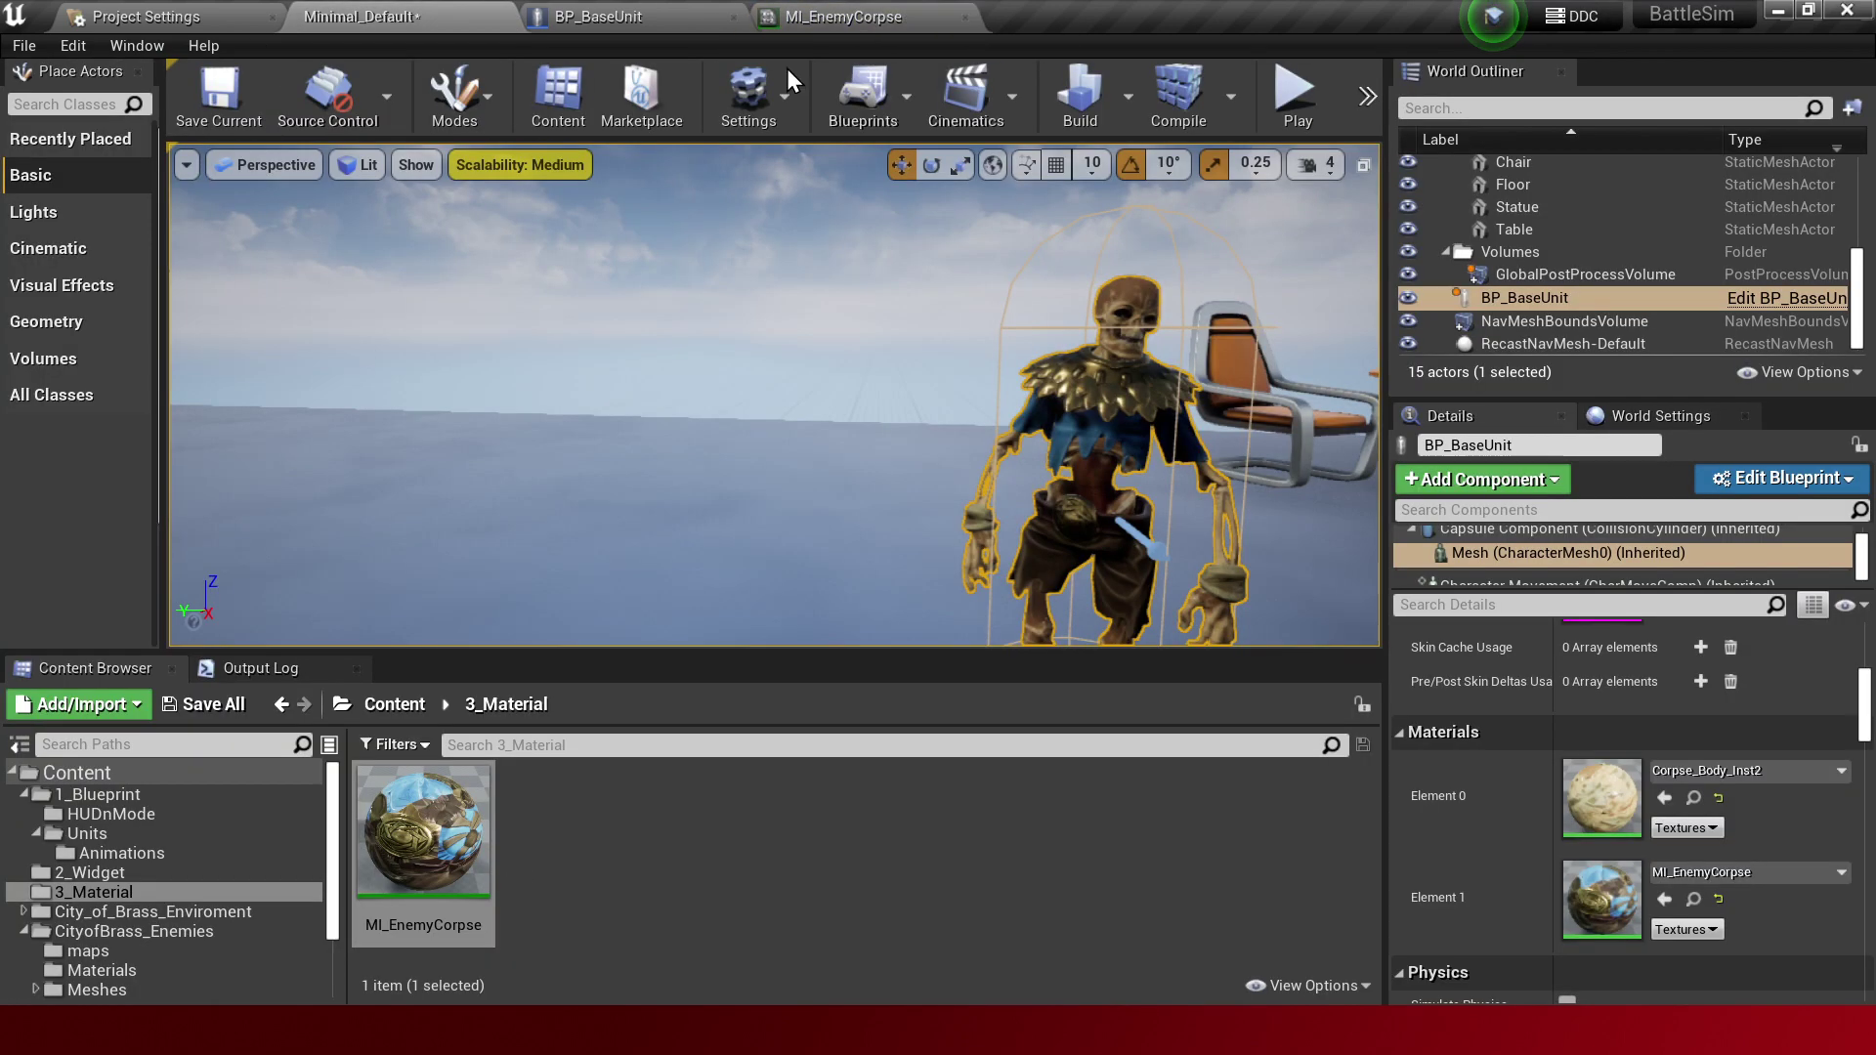
{"action": "mouse_move", "coordinate": [843, 17]}
{"action": "left_mouse_down"}
{"action": "mouse_move", "coordinate": [1579, 250]}
{"action": "mouse_move", "coordinate": [1712, 217]}
{"action": "left_mouse_up"}
{"action": "right_click_drag", "start_coordinate": [685, 391], "coordinate": [880, 381]}
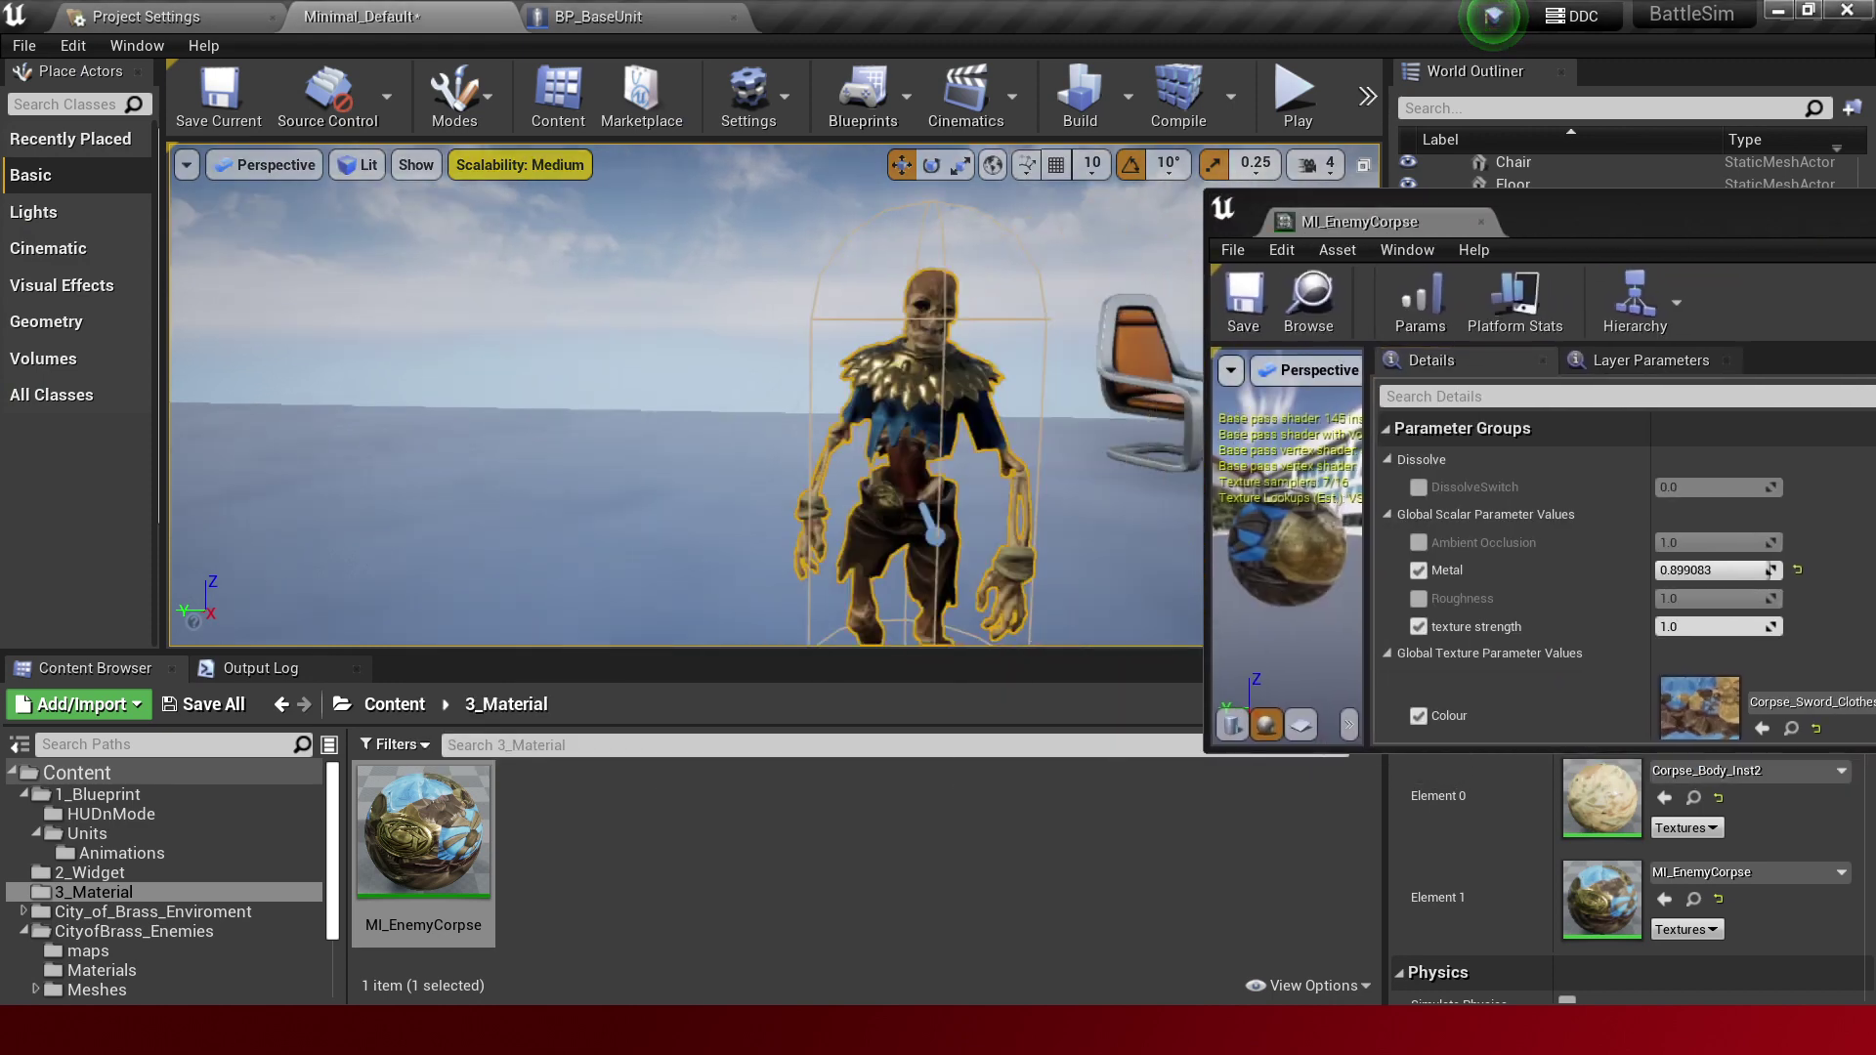
{"action": "key", "text": "f"}
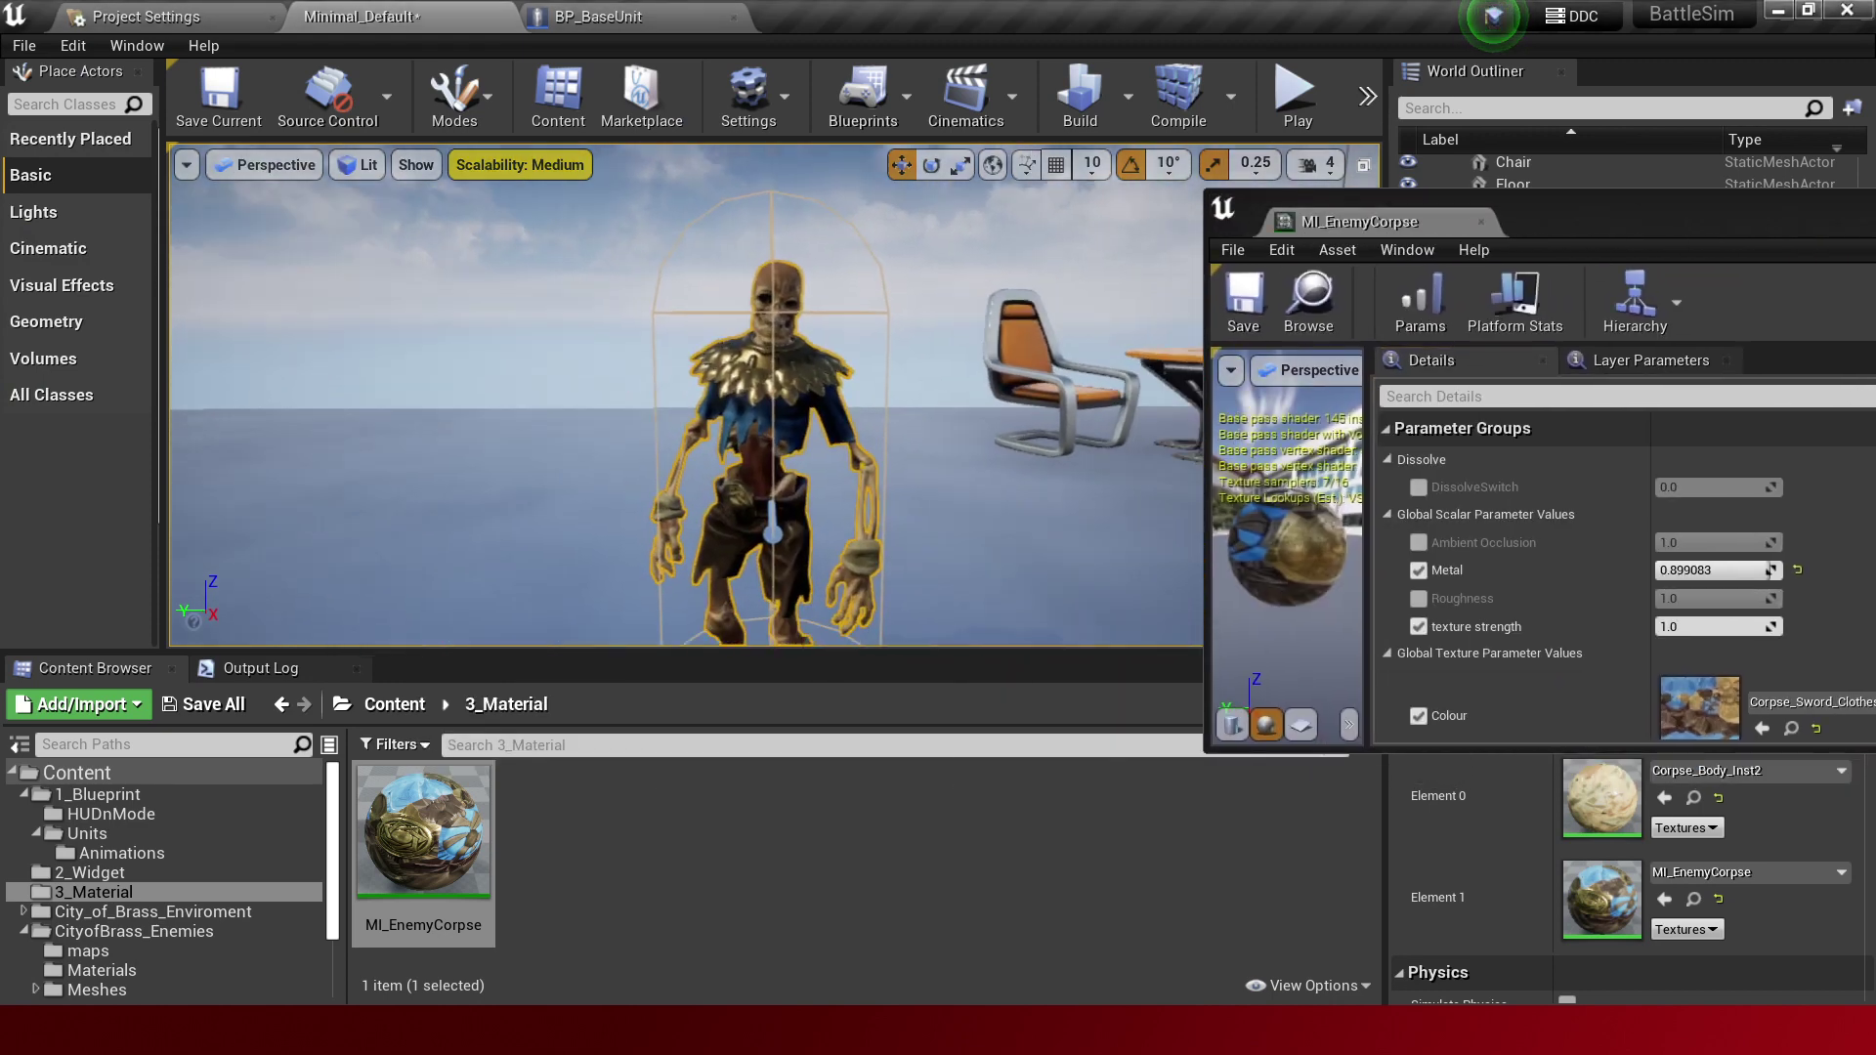
{"action": "left_click_drag", "start_coordinate": [1573, 205], "coordinate": [1288, 96]}
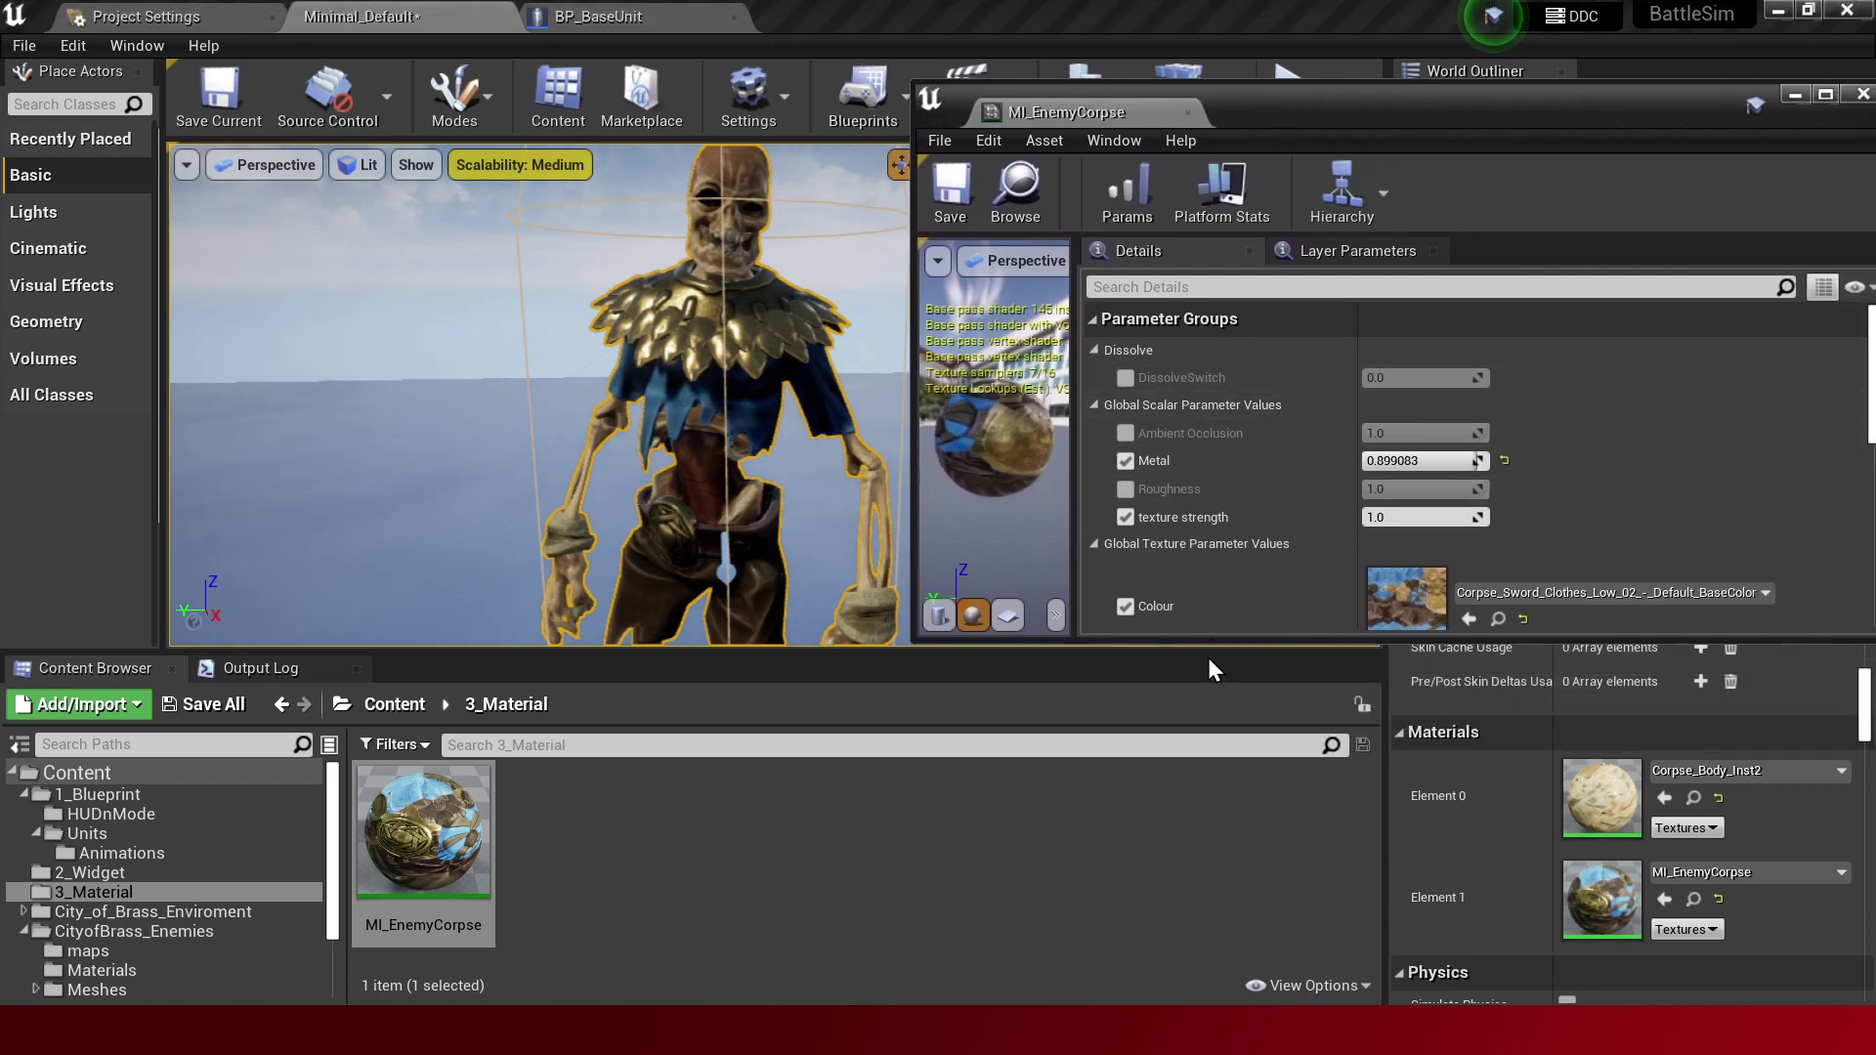
{"action": "left_click_drag", "start_coordinate": [1207, 642], "coordinate": [1212, 912]}
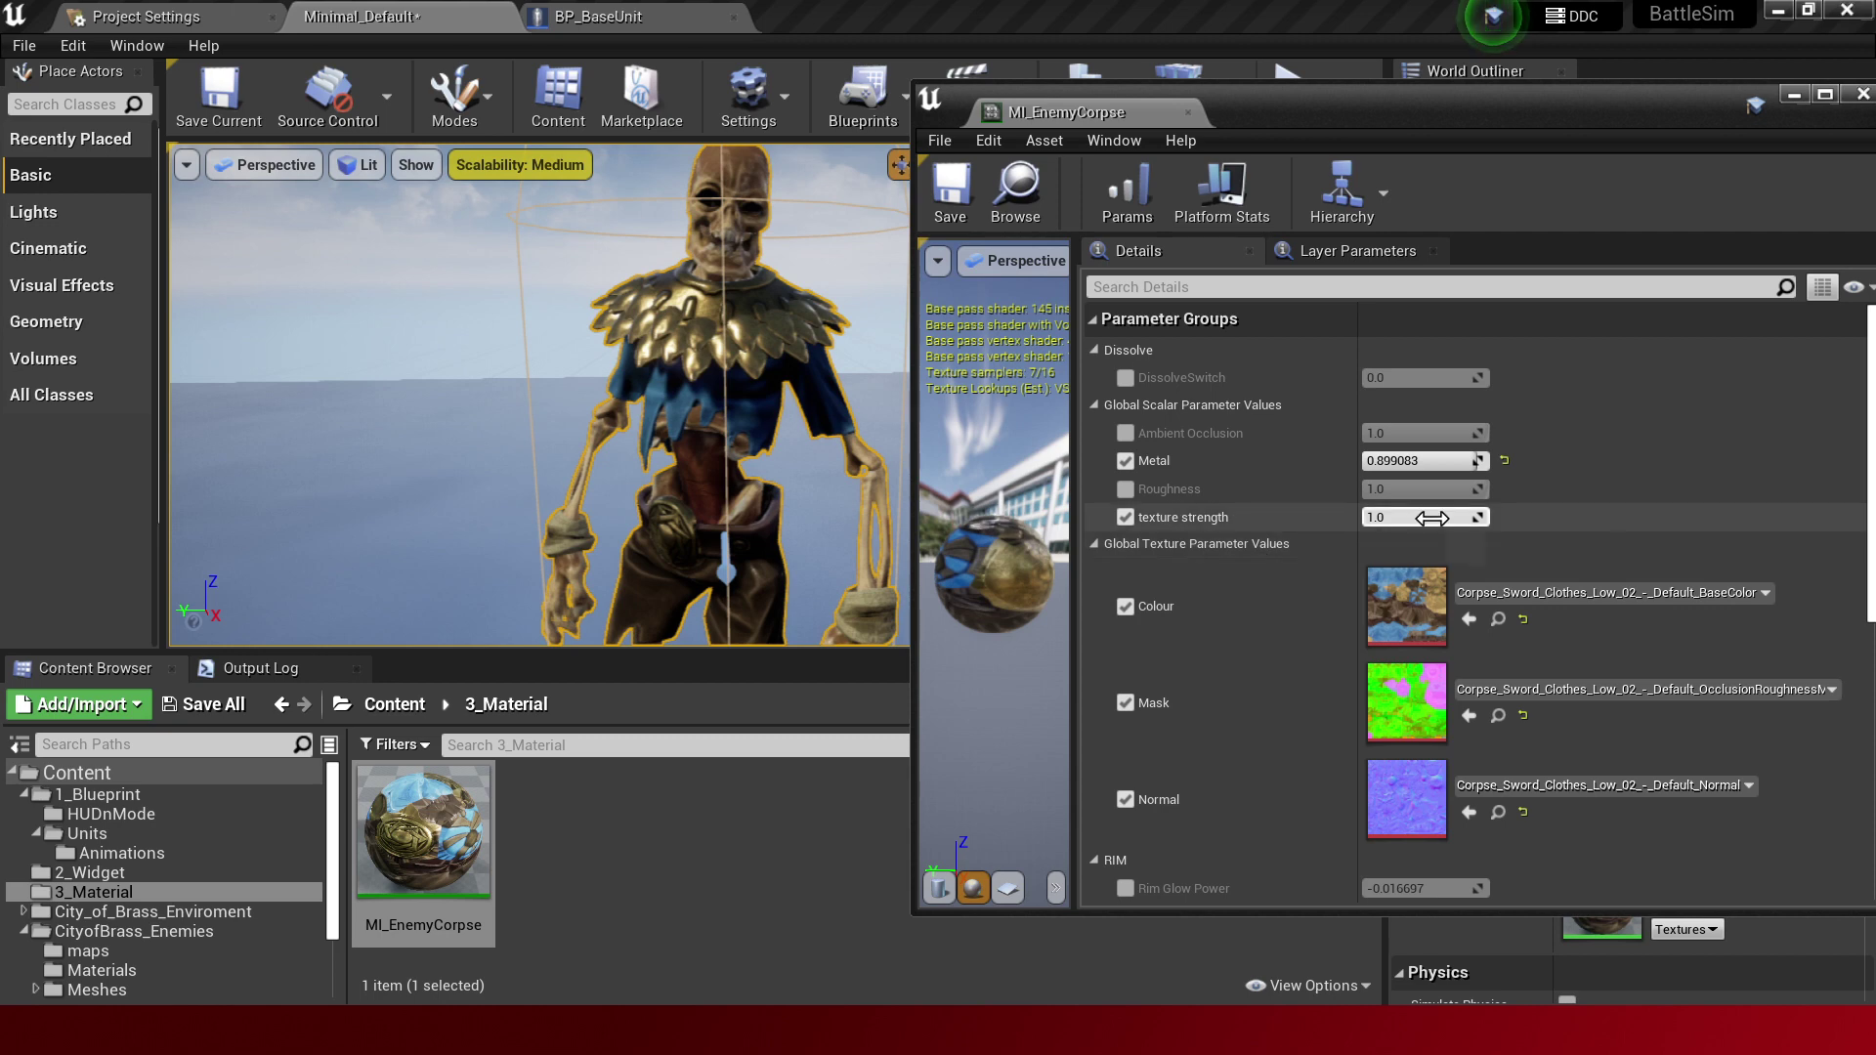
Try other texture strength values, reset it to 1.0, and scroll to the RIM parameters.
{"action": "left_click_drag", "start_coordinate": [1427, 517], "coordinate": [1368, 517]}
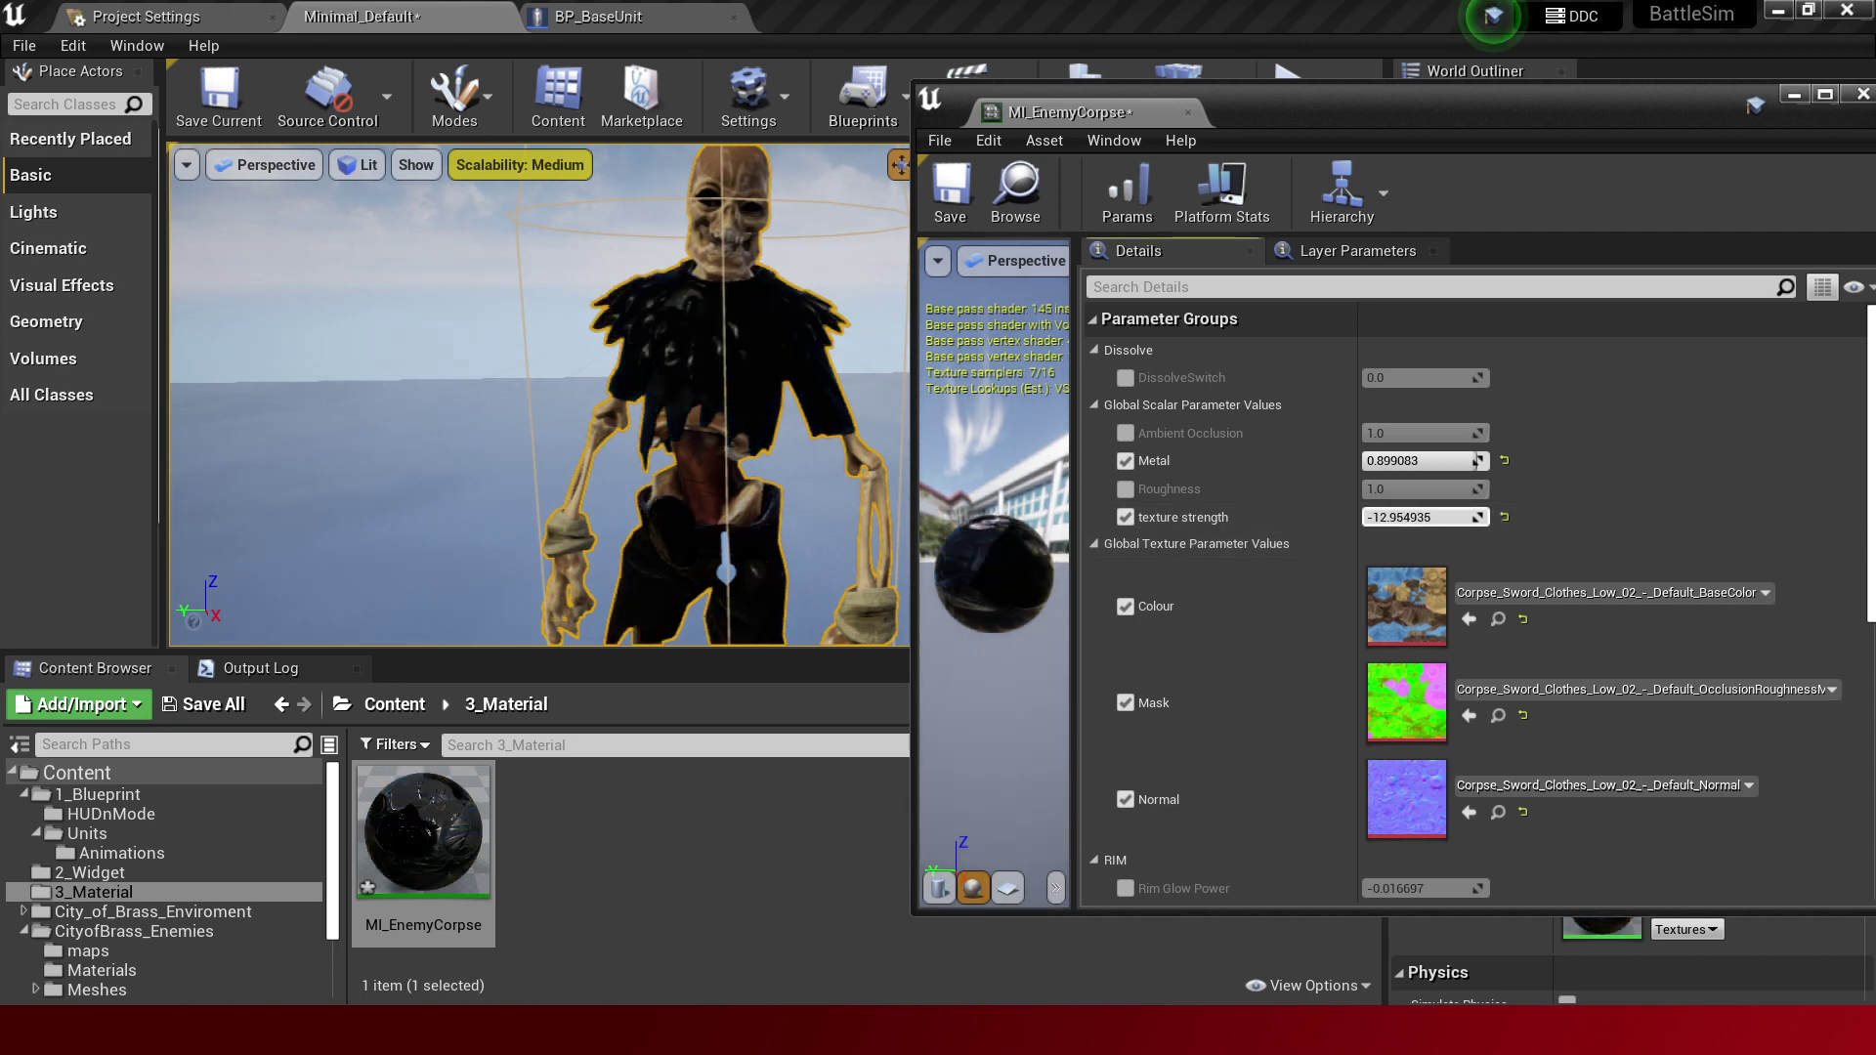
{"action": "mouse_move", "coordinate": [1427, 517]}
{"action": "left_mouse_down"}
{"action": "mouse_move", "coordinate": [1485, 517]}
{"action": "mouse_move", "coordinate": [654, 372]}
{"action": "left_mouse_up"}
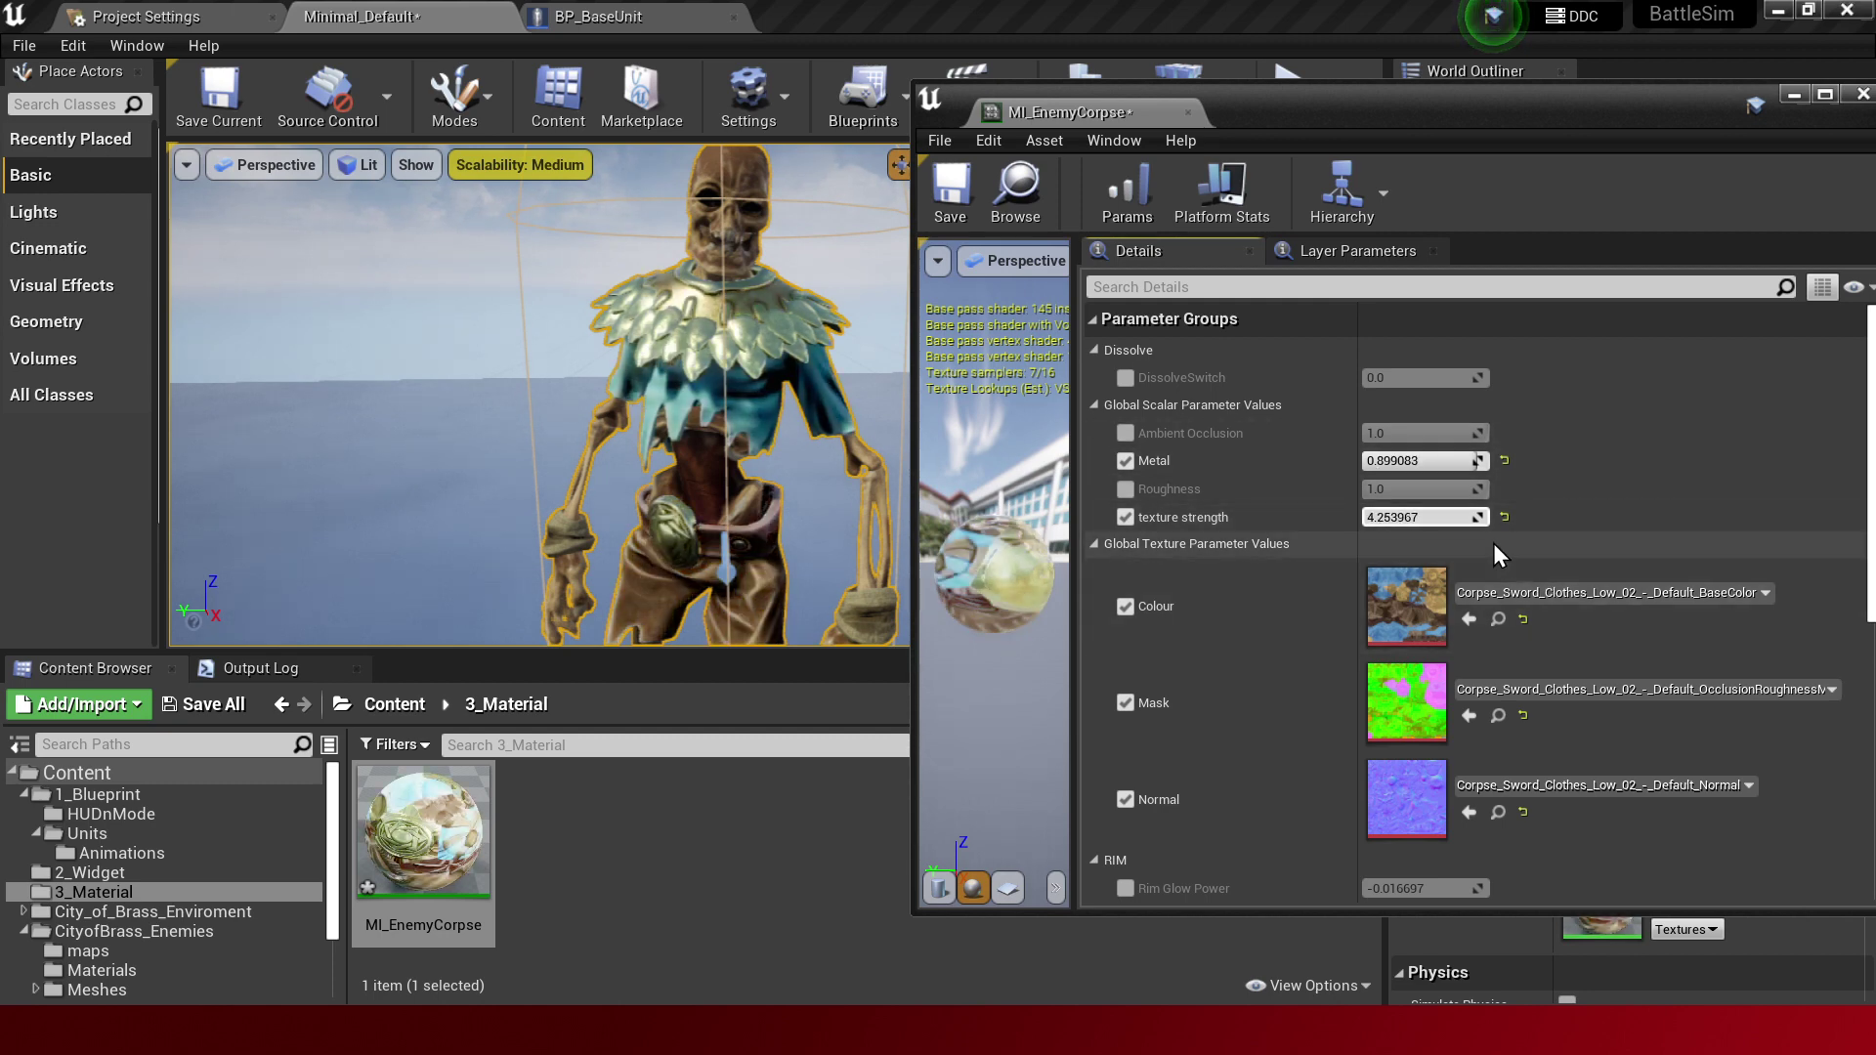
{"action": "left_click", "coordinate": [1504, 517]}
{"action": "scroll", "coordinate": [1280, 591], "scroll_direction": "down", "scroll_amount": 3}
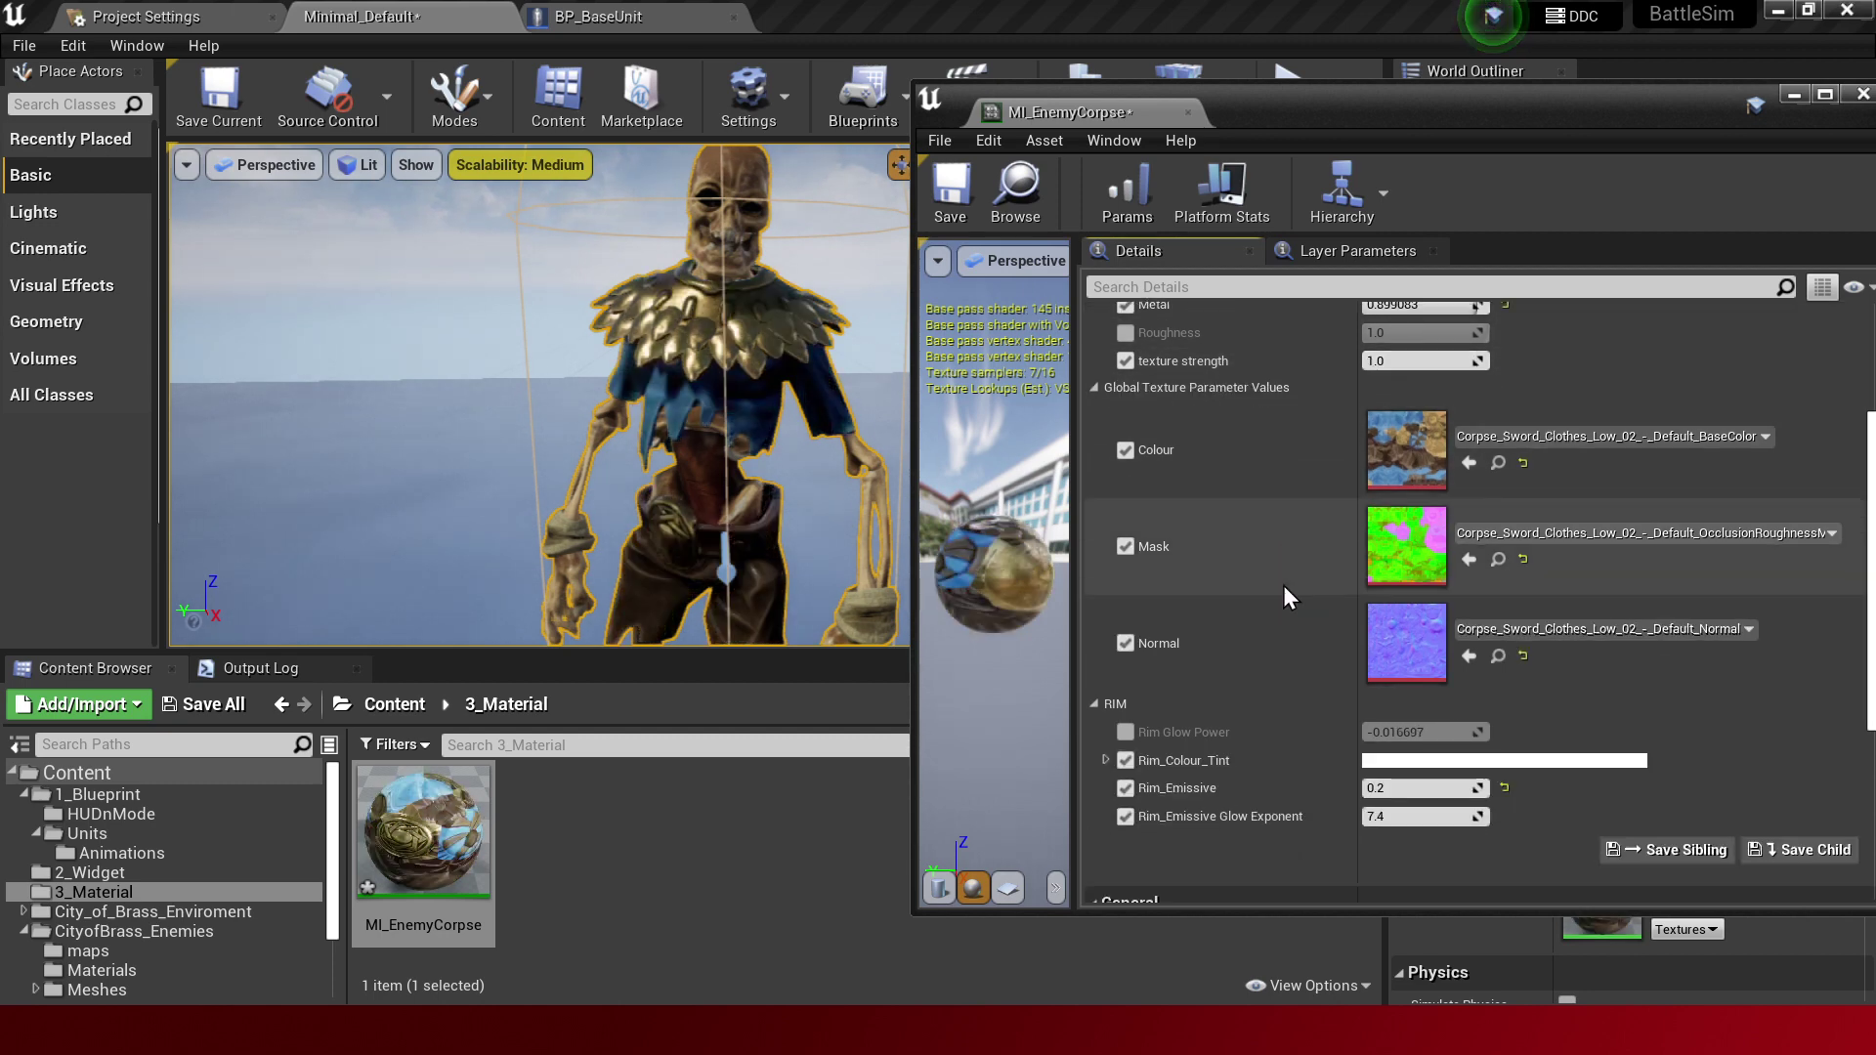
{"action": "scroll", "coordinate": [1280, 592], "scroll_direction": "down", "scroll_amount": 2}
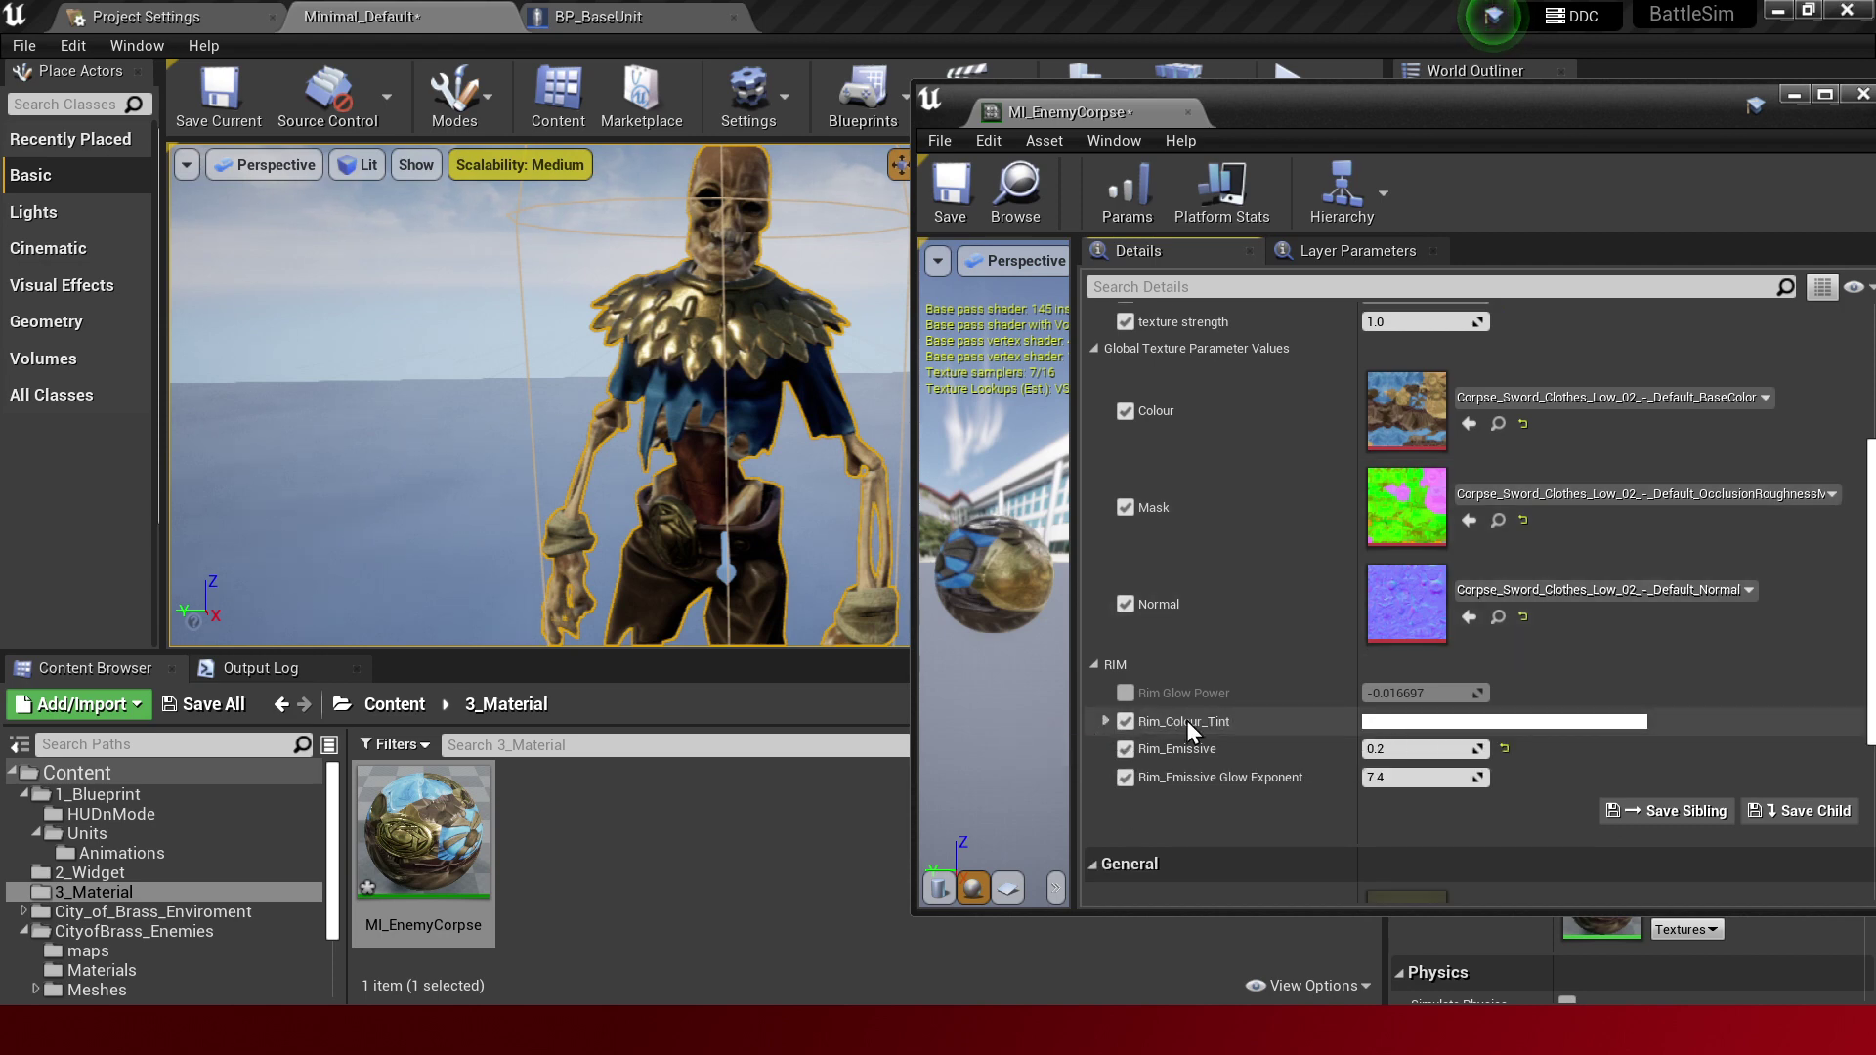
Preview blue, purple and pink rim tints, then cancel the colour picker.
{"action": "left_click", "coordinate": [1397, 724]}
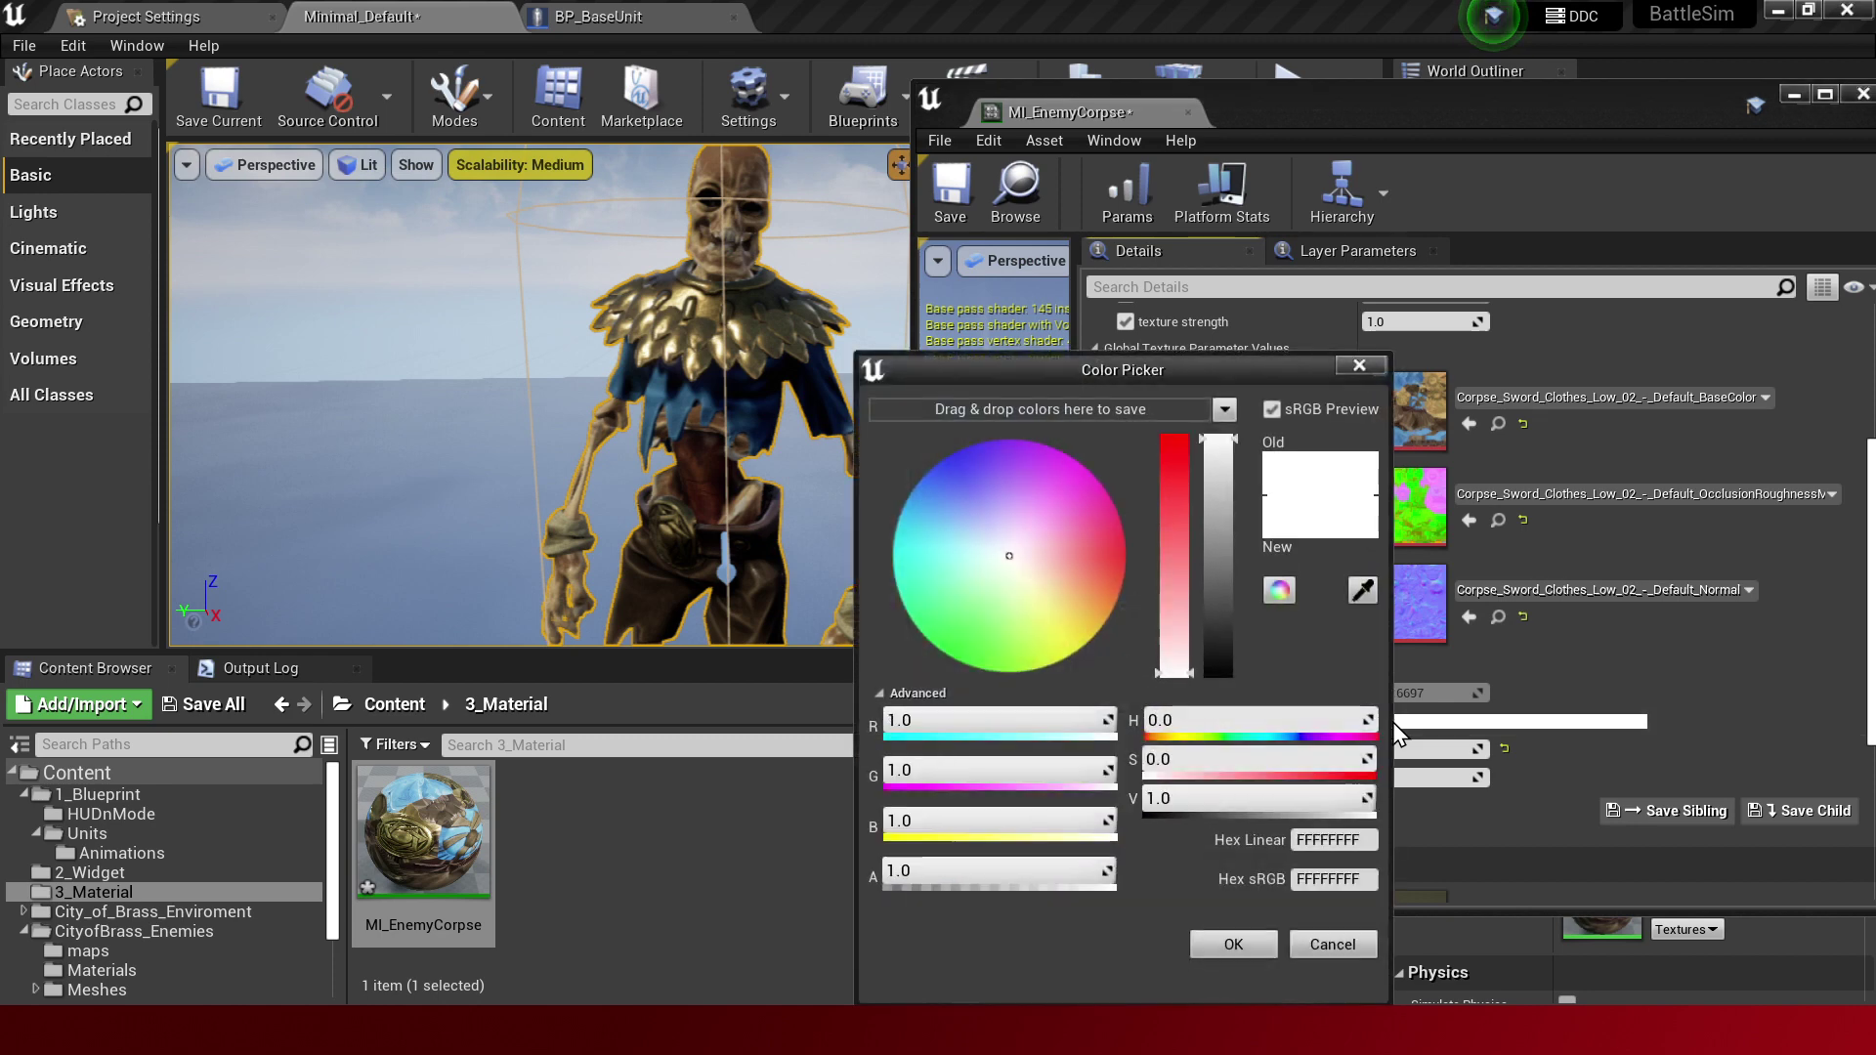
{"action": "left_click_drag", "start_coordinate": [1016, 562], "coordinate": [922, 478]}
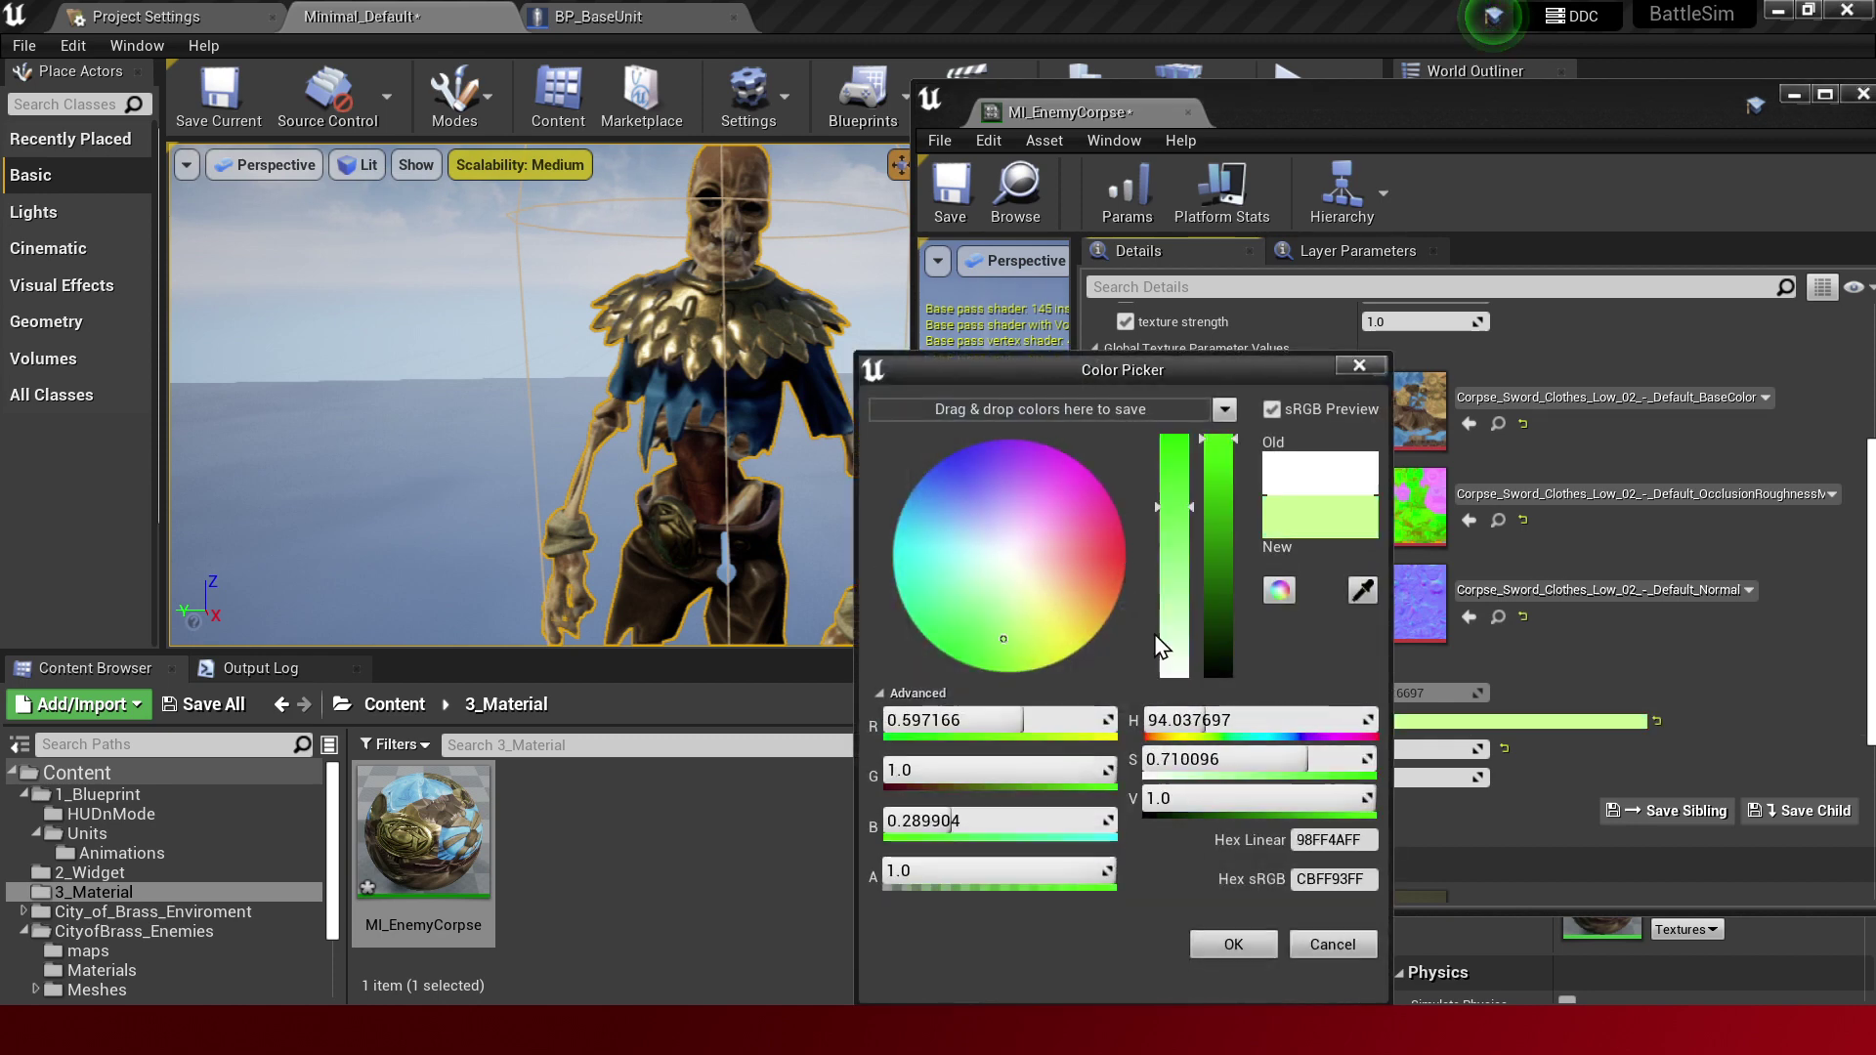
{"action": "left_click_drag", "start_coordinate": [926, 606], "coordinate": [1094, 567]}
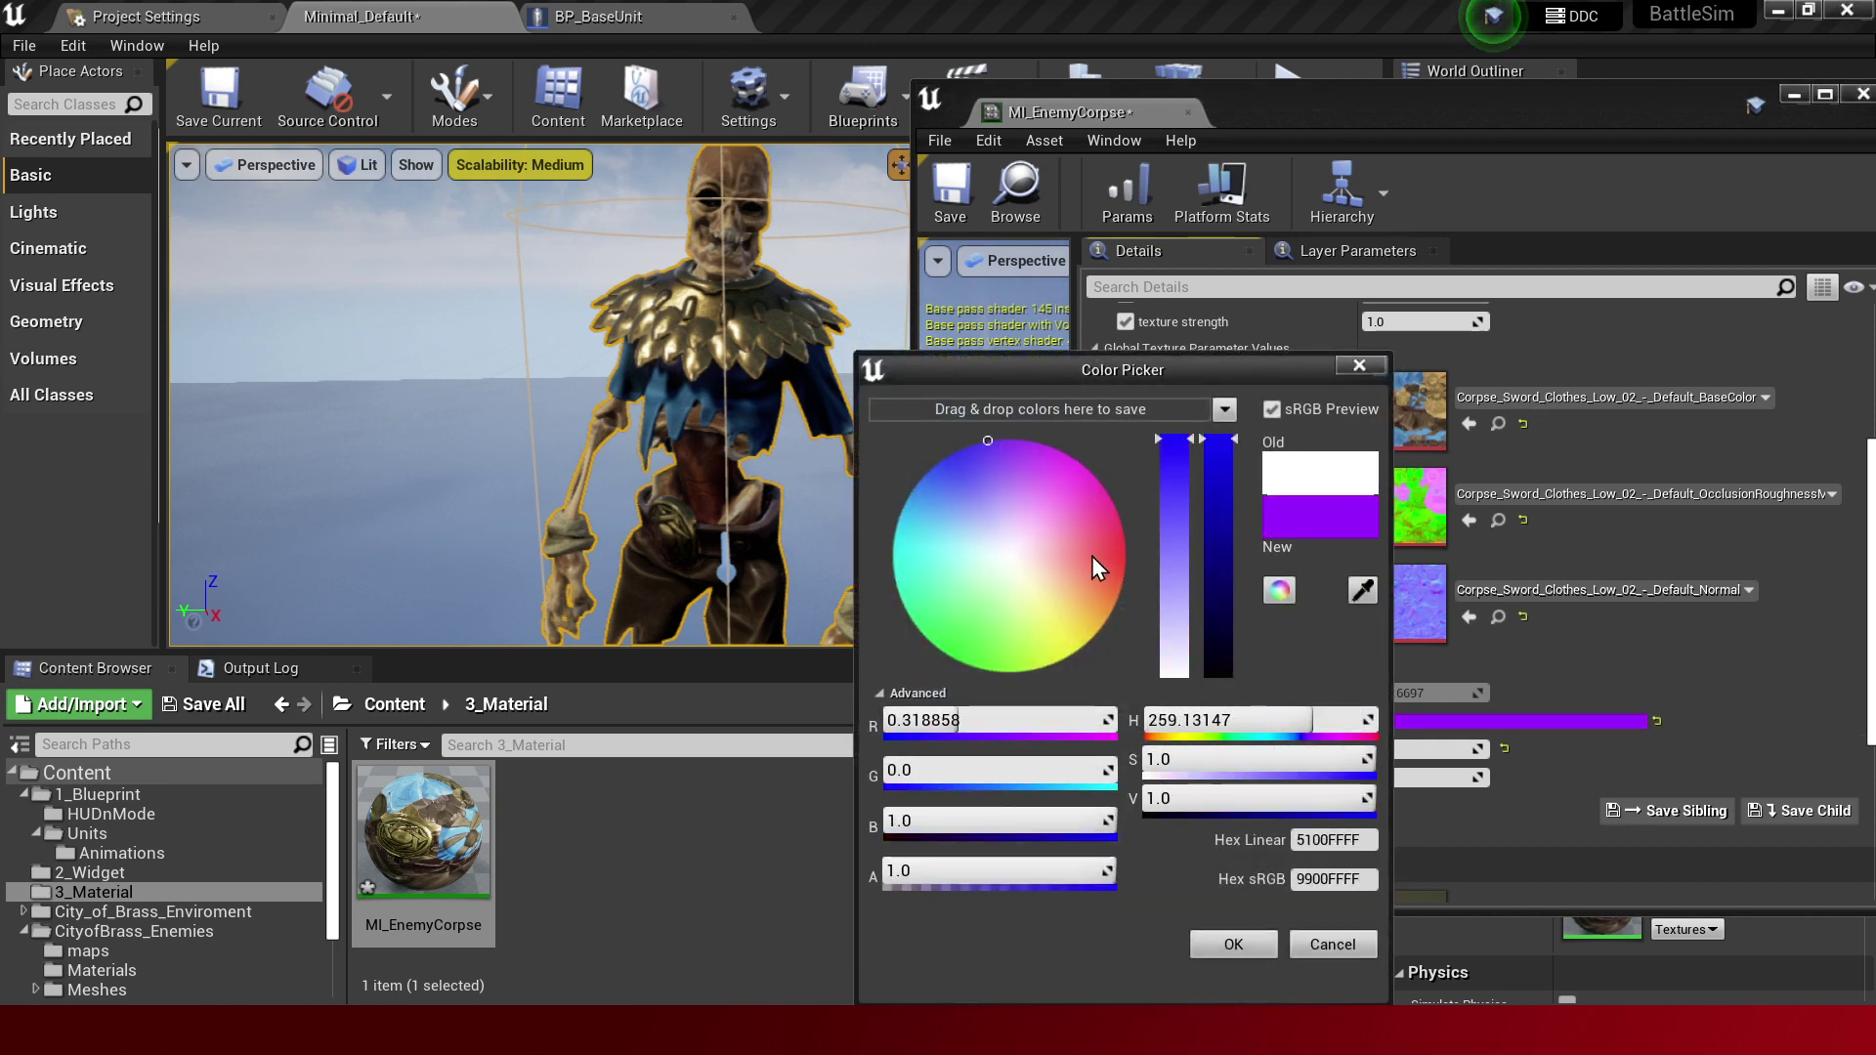
{"action": "left_click_drag", "start_coordinate": [1176, 665], "coordinate": [1176, 645]}
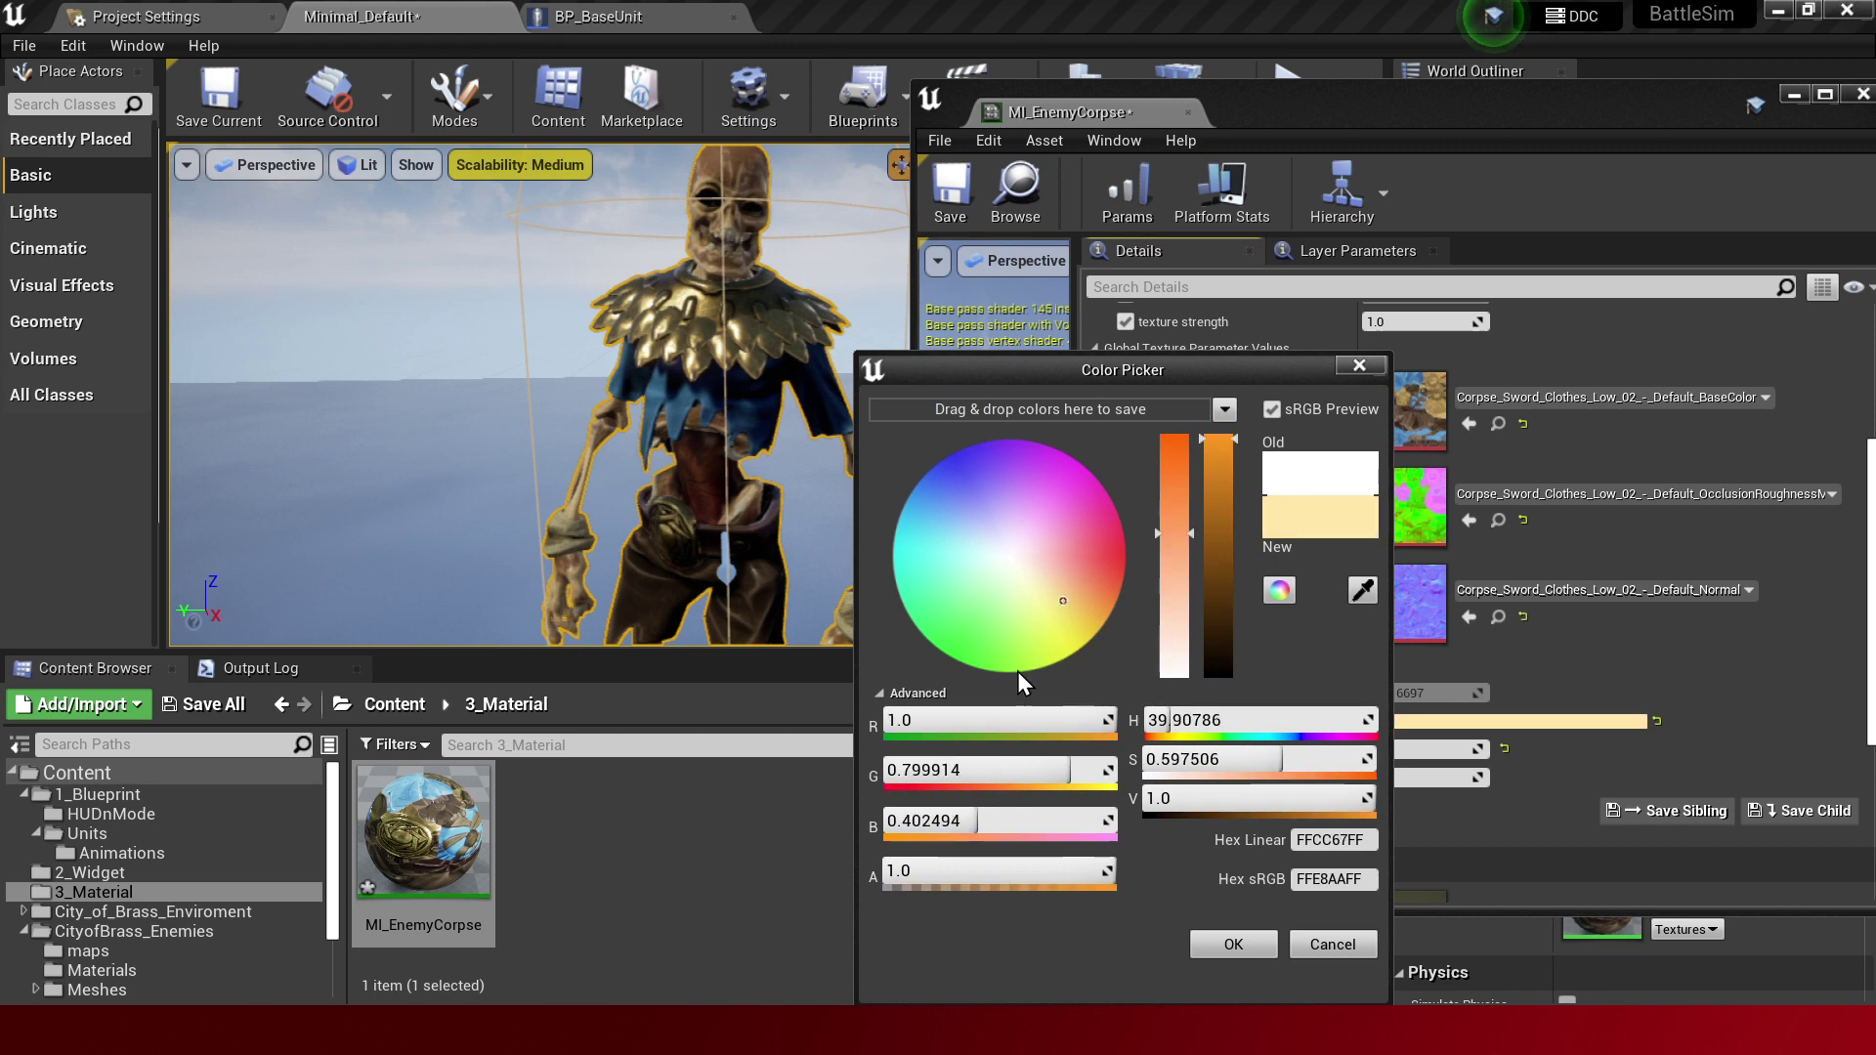
{"action": "left_click", "coordinate": [1332, 944]}
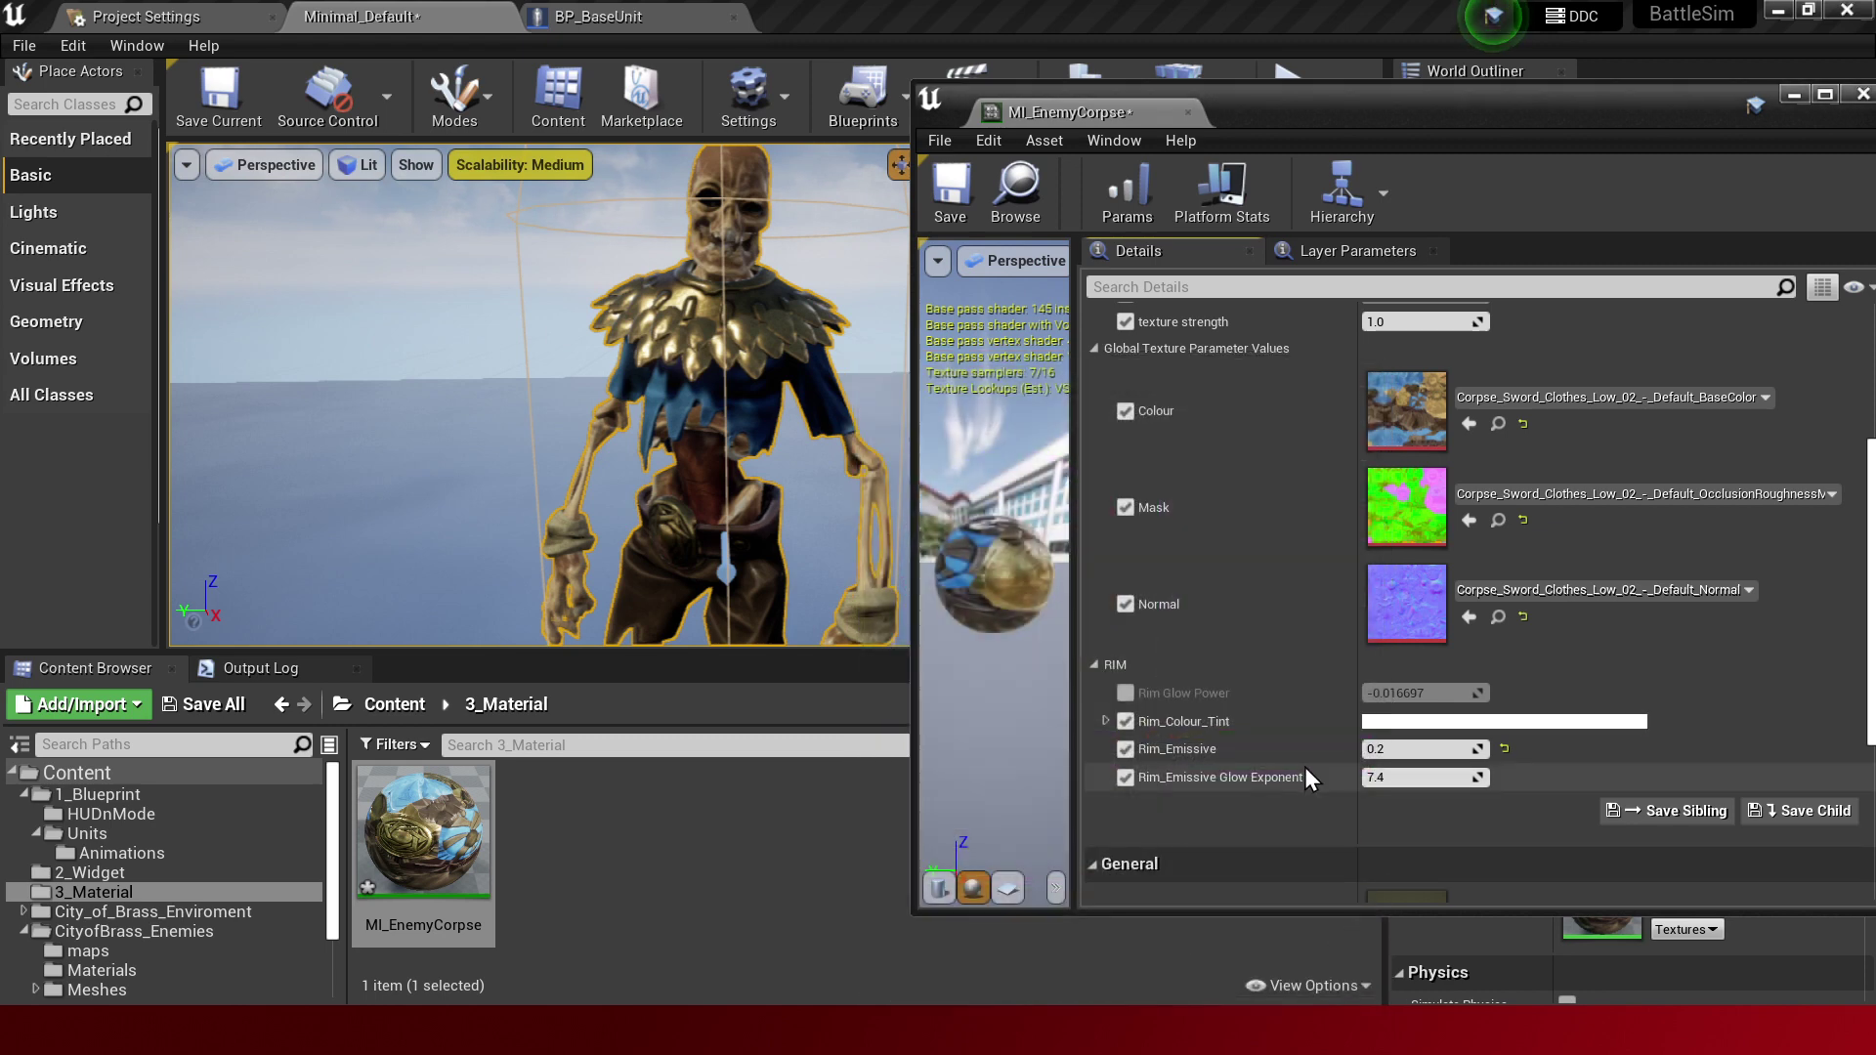
Enable Rim Glow Power, set Rim_Colour_Tint to orange (FF5700), and begin entering glow value 10.
{"action": "left_click", "coordinate": [1127, 694]}
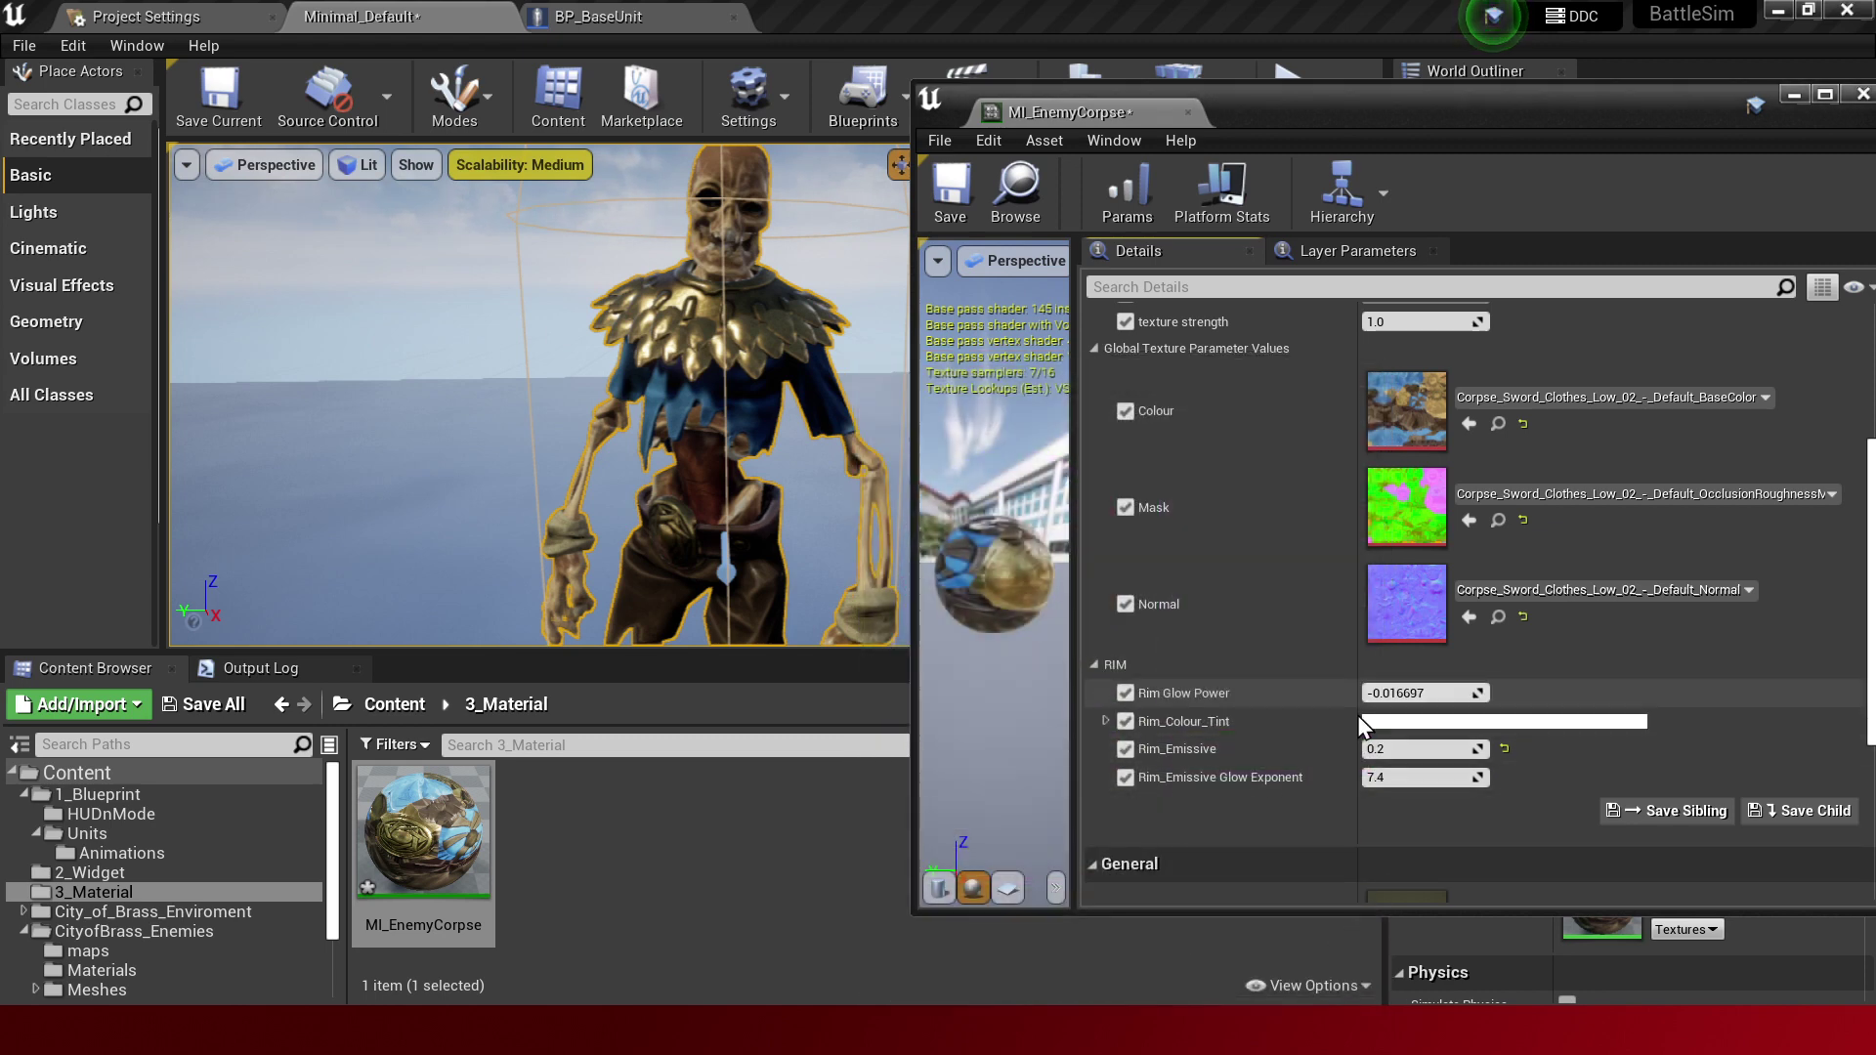
{"action": "left_click_drag", "start_coordinate": [1422, 693], "coordinate": [1434, 742]}
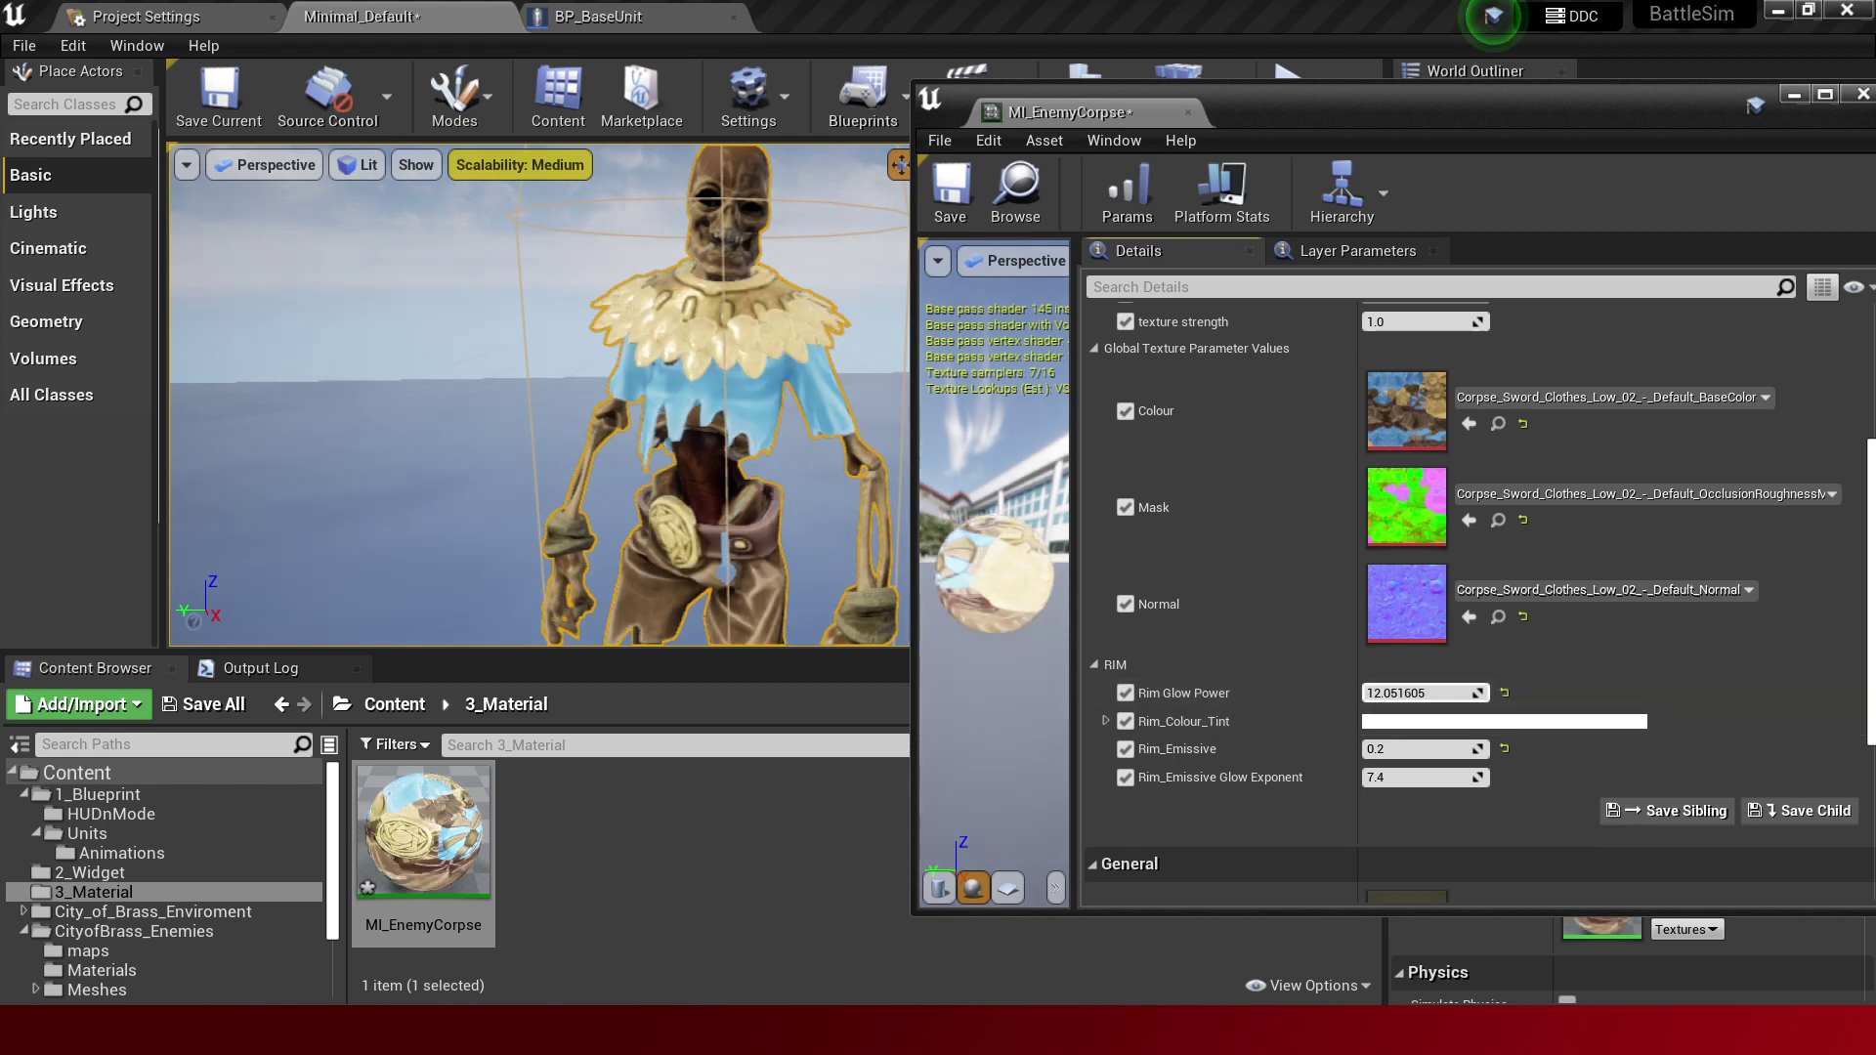
{"action": "left_click", "coordinate": [1436, 723]}
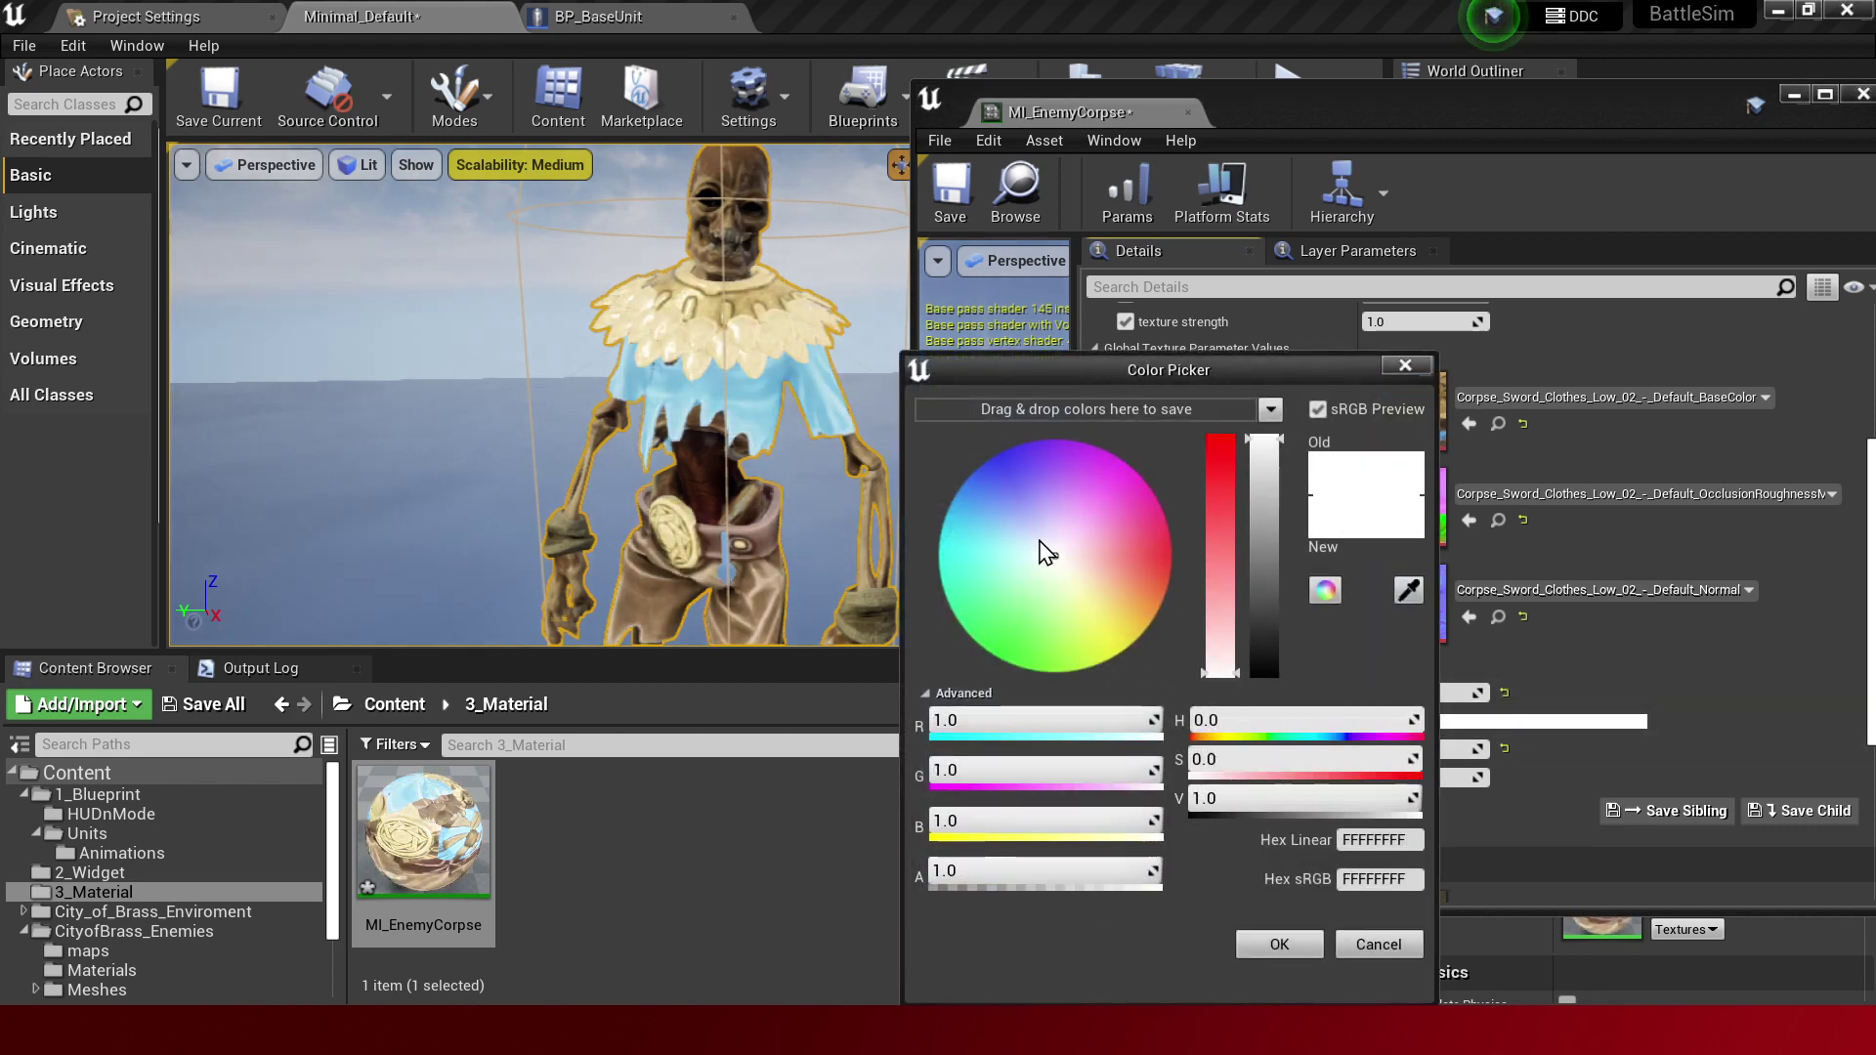
{"action": "left_click_drag", "start_coordinate": [1043, 544], "coordinate": [1173, 567]}
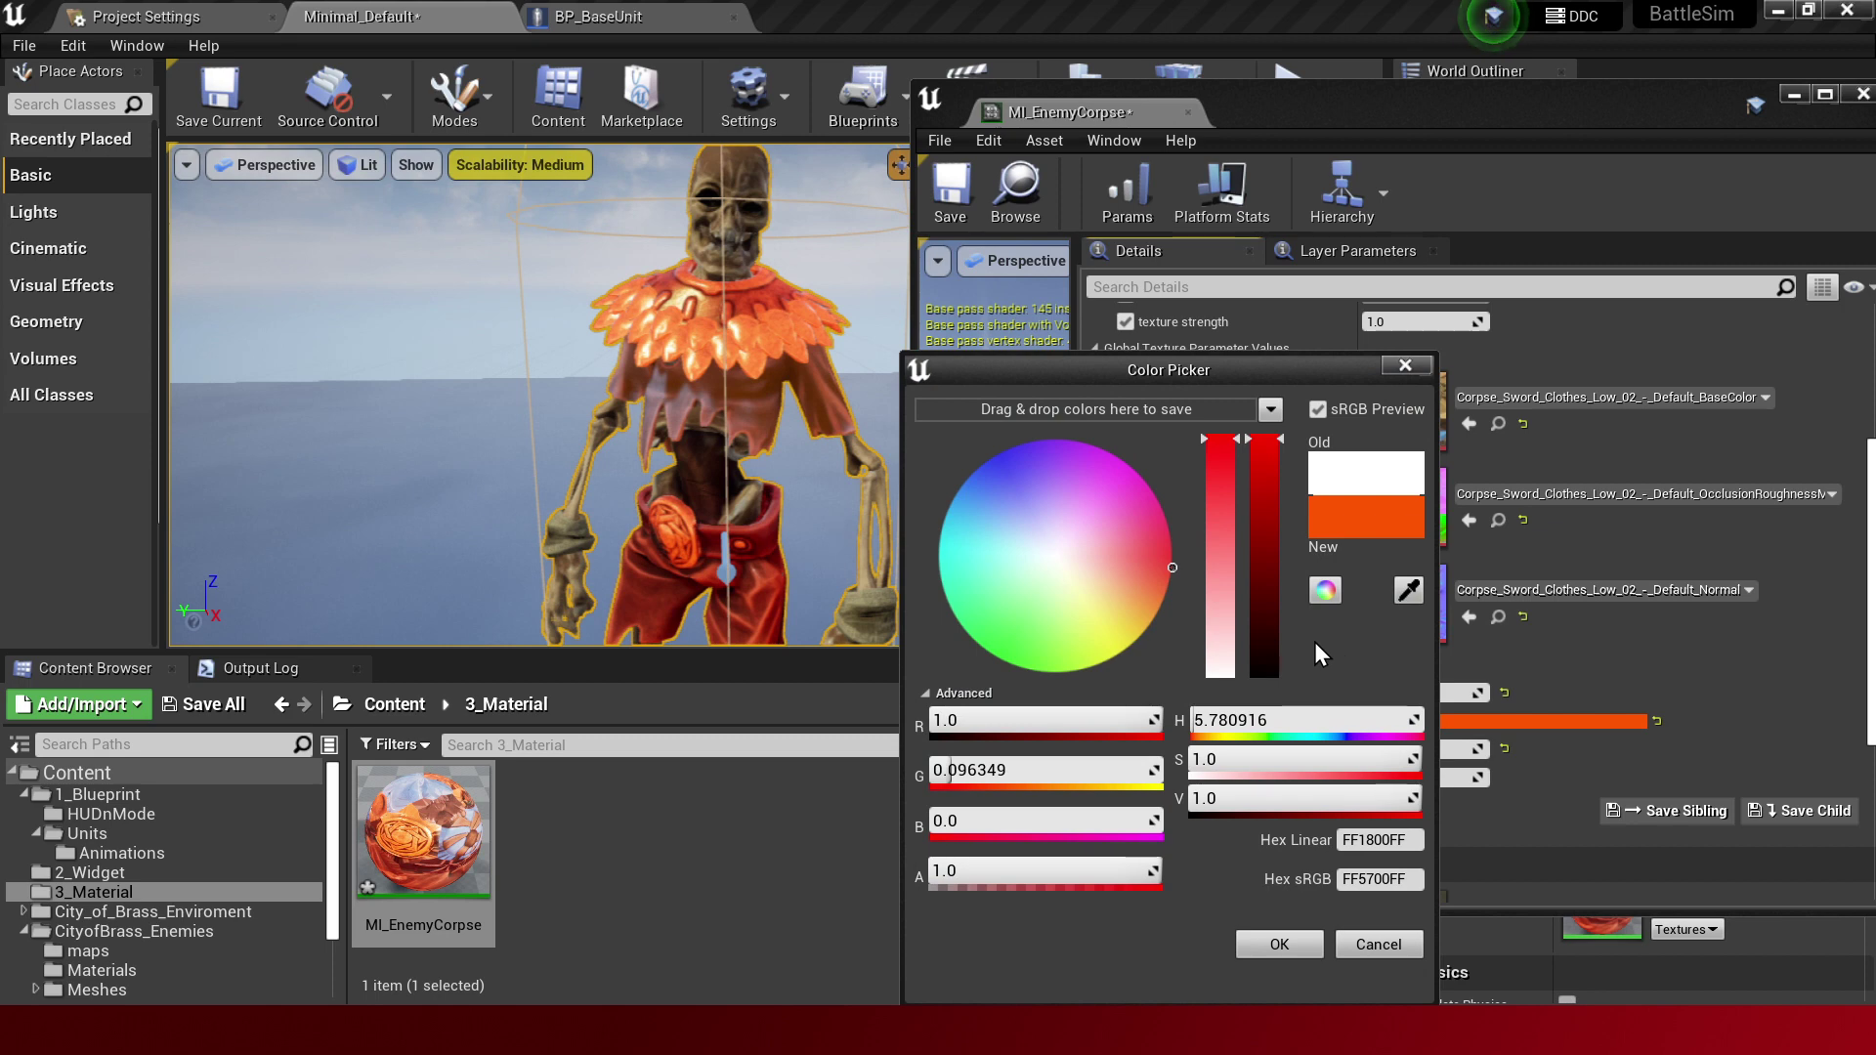
{"action": "left_click", "coordinate": [1288, 946]}
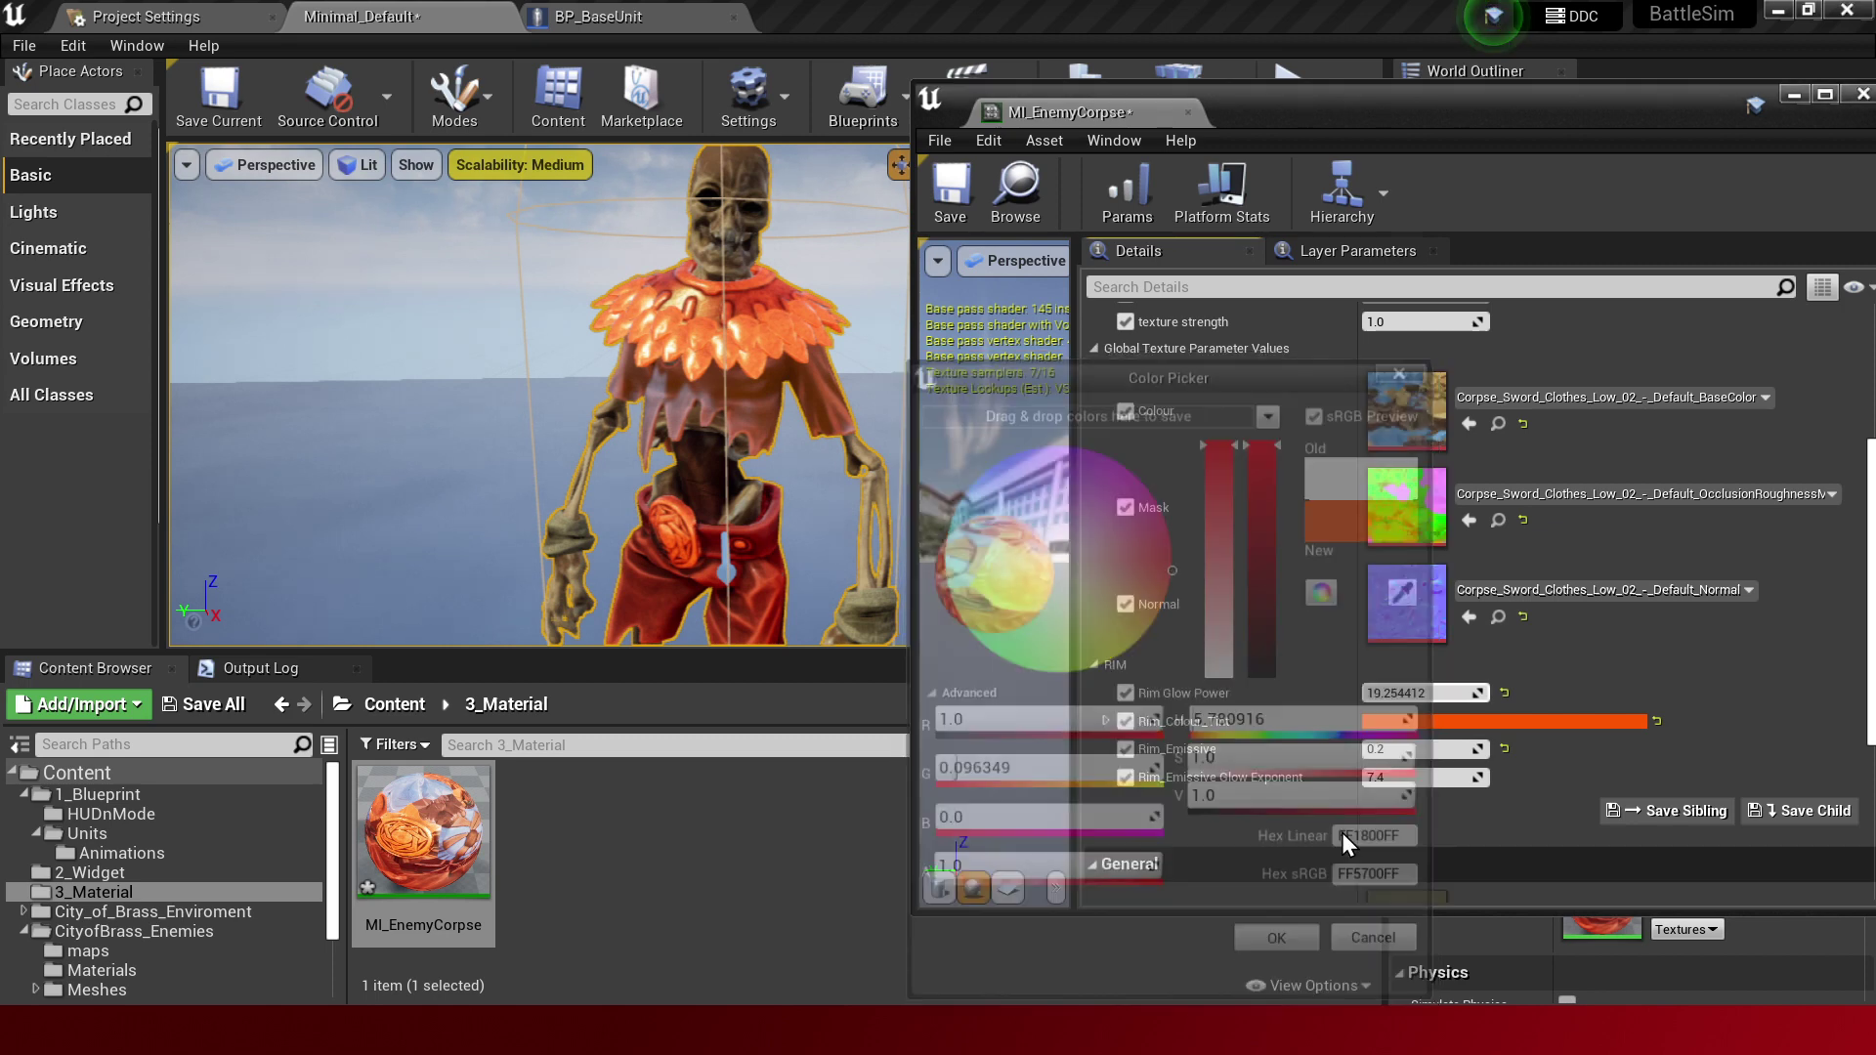
{"action": "left_click", "coordinate": [1457, 692]}
{"action": "type", "text": "1"}
{"action": "key", "text": "Return"}
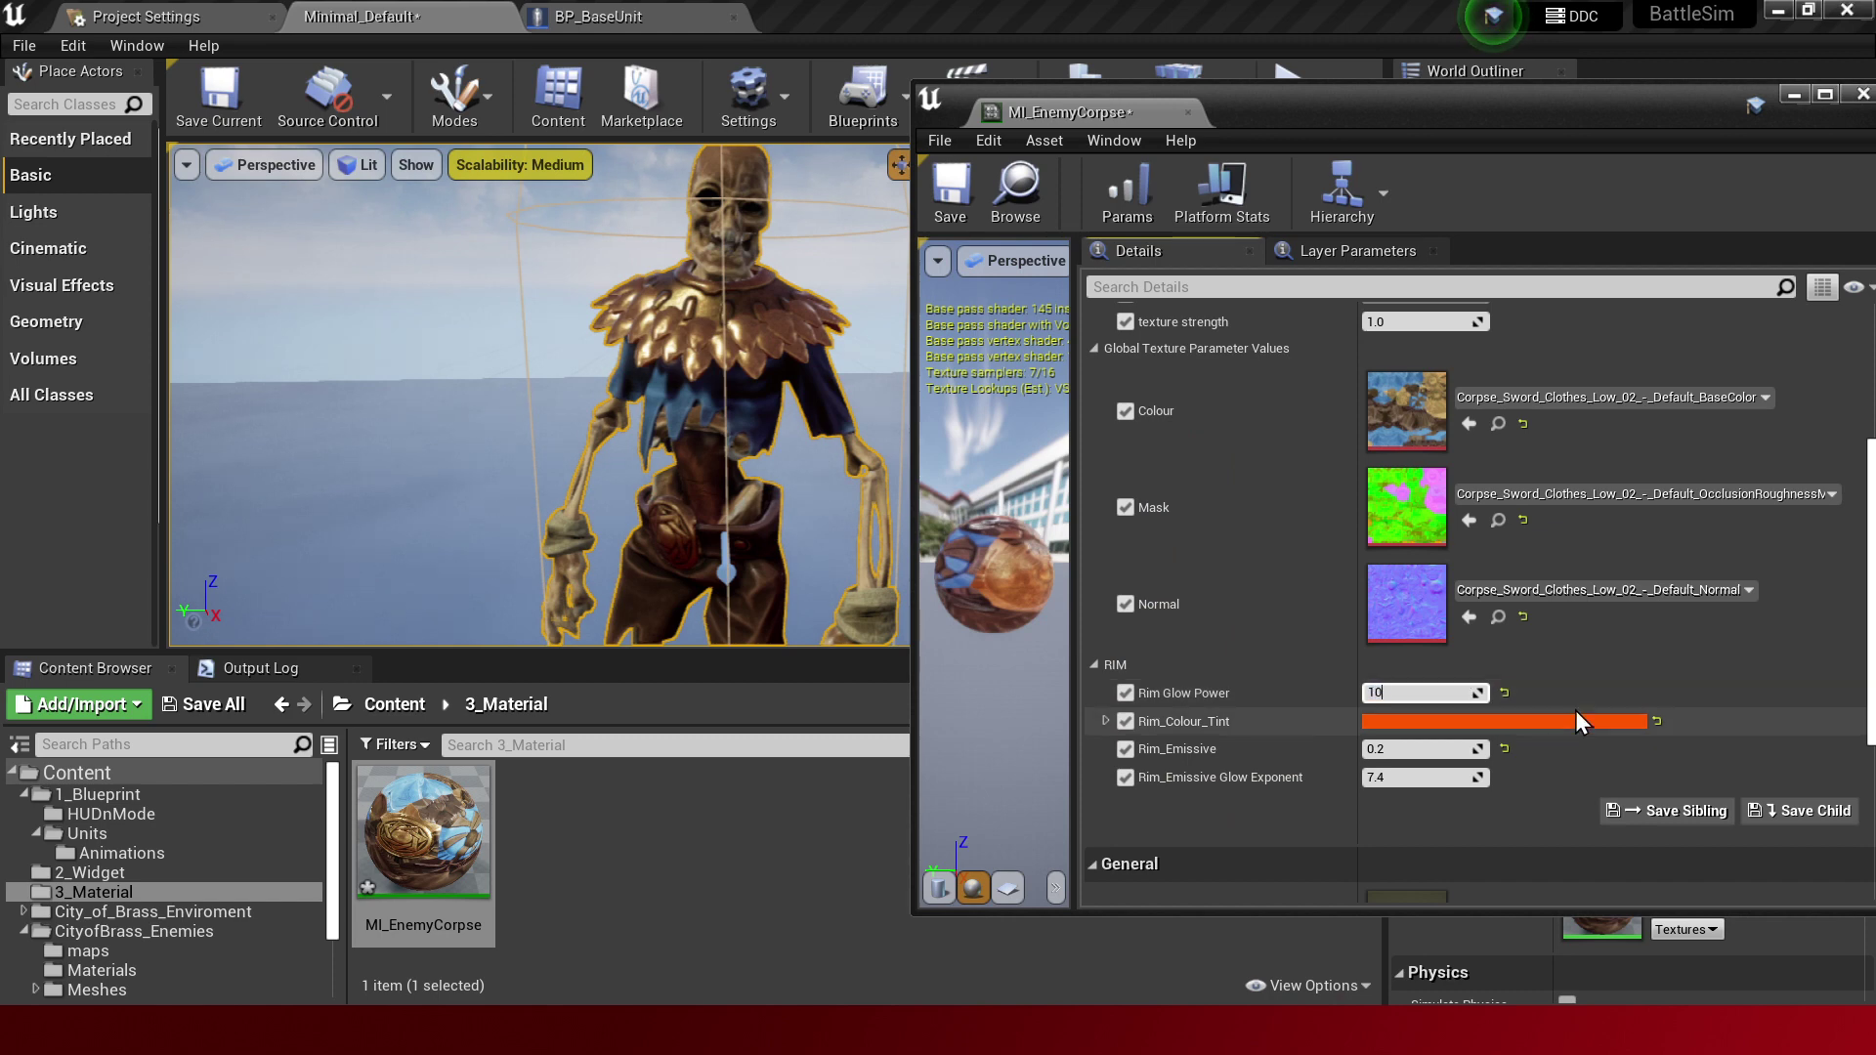
Commit Rim Glow Power at 10, then trial Rim_Emissive values 0, 1 and 0.1 before settling on 0.2.
{"action": "key", "text": "Return"}
{"action": "scroll", "coordinate": [813, 476], "scroll_direction": "down", "scroll_amount": 5}
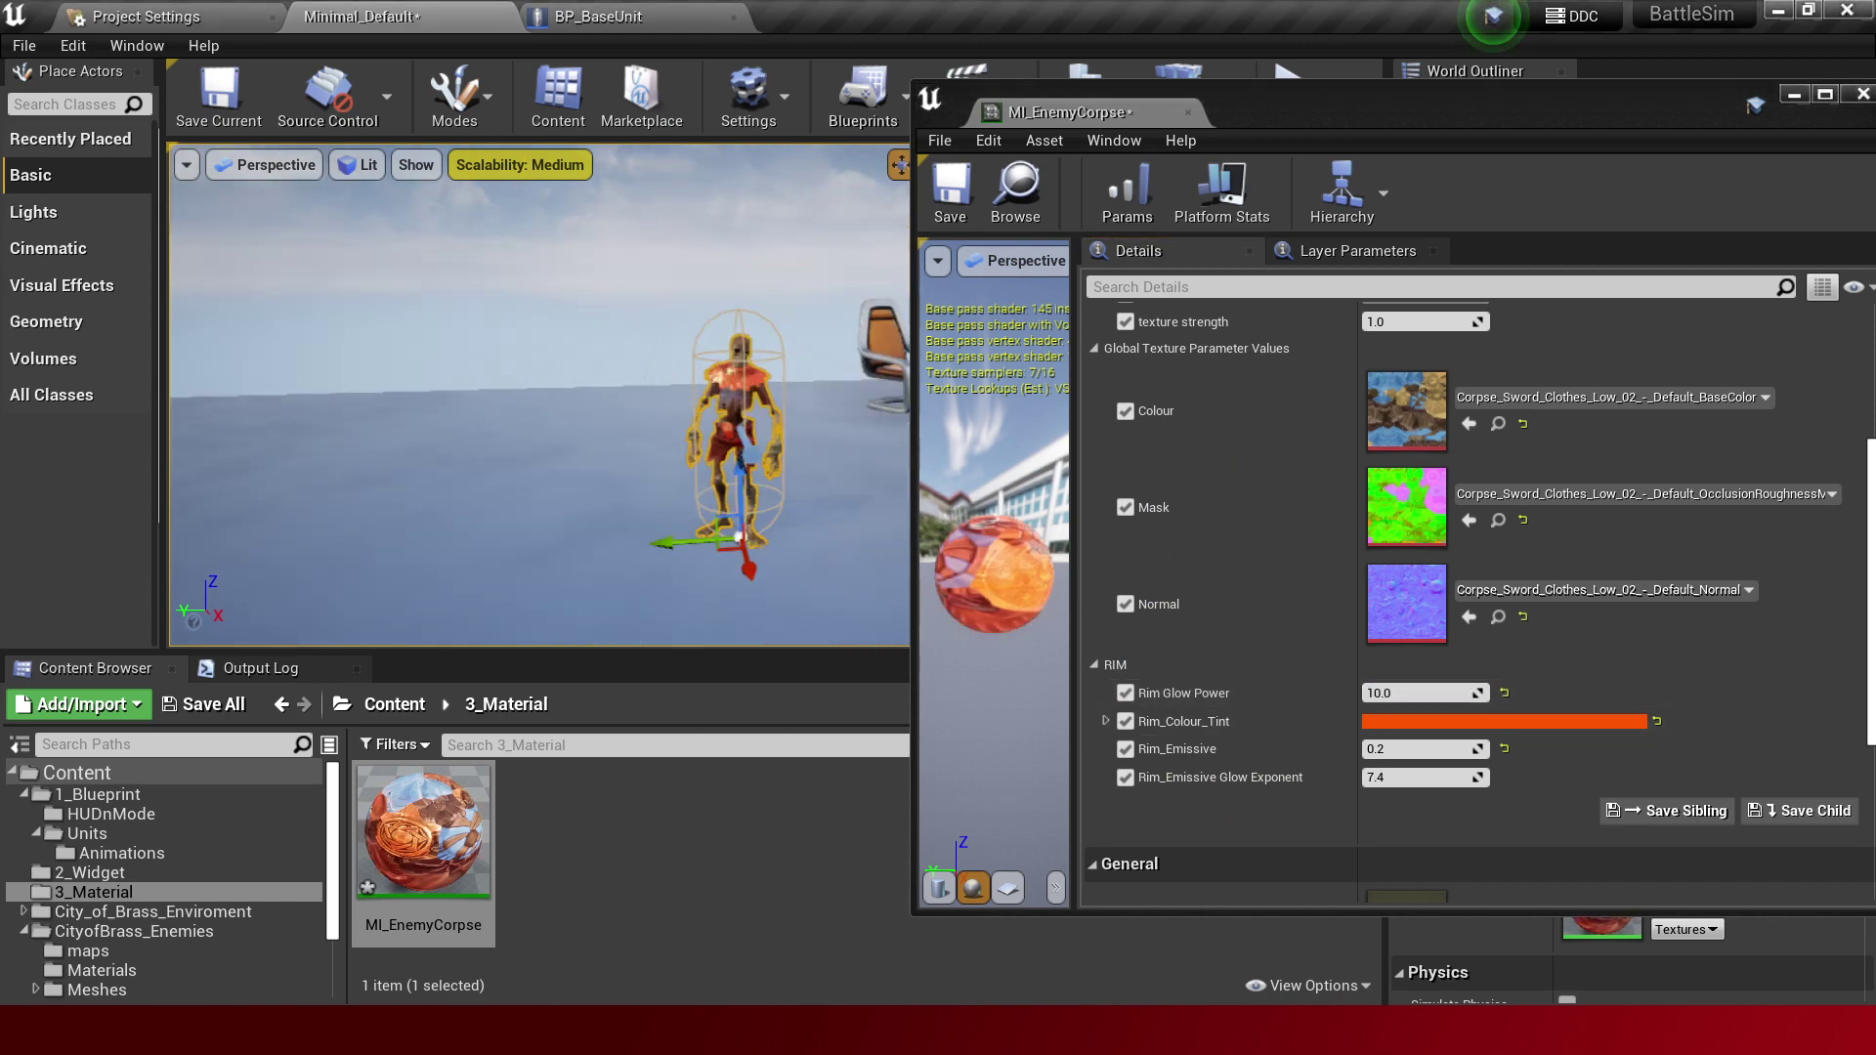
{"action": "key", "text": "f"}
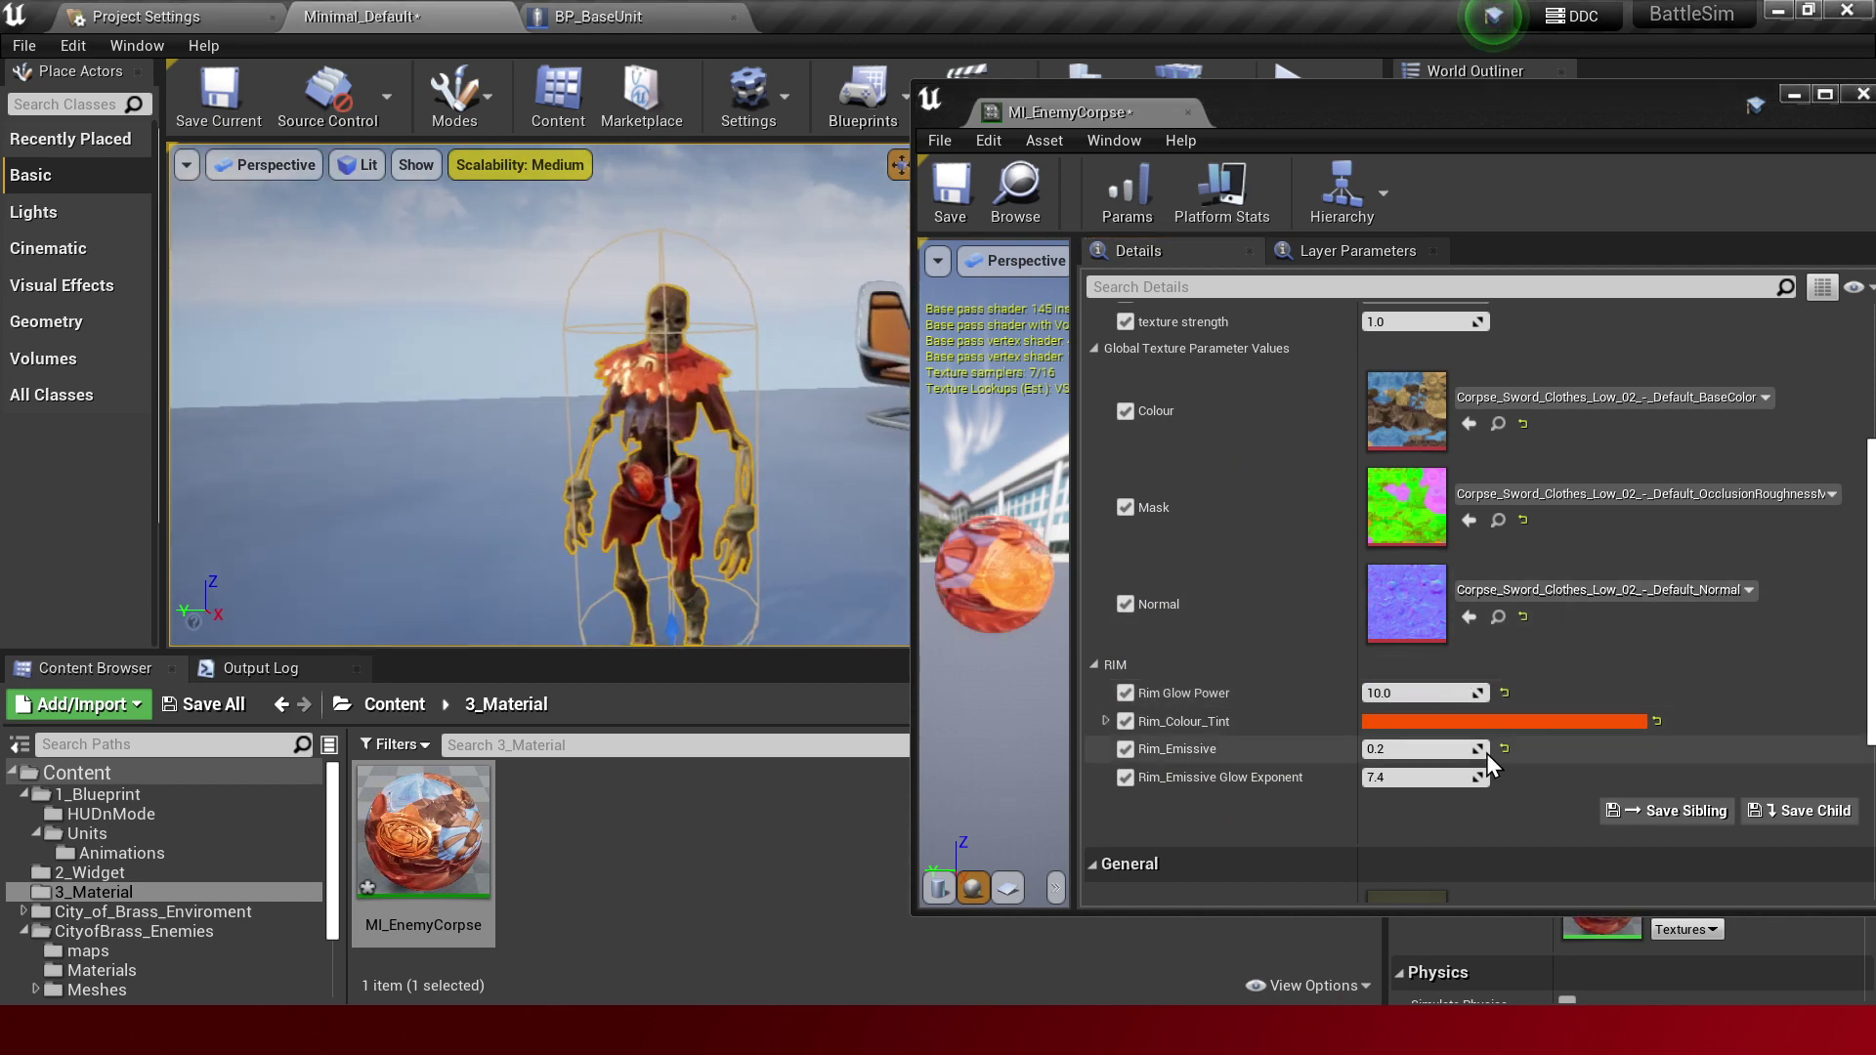
{"action": "left_click", "coordinate": [1456, 753]}
{"action": "type", "text": "0"}
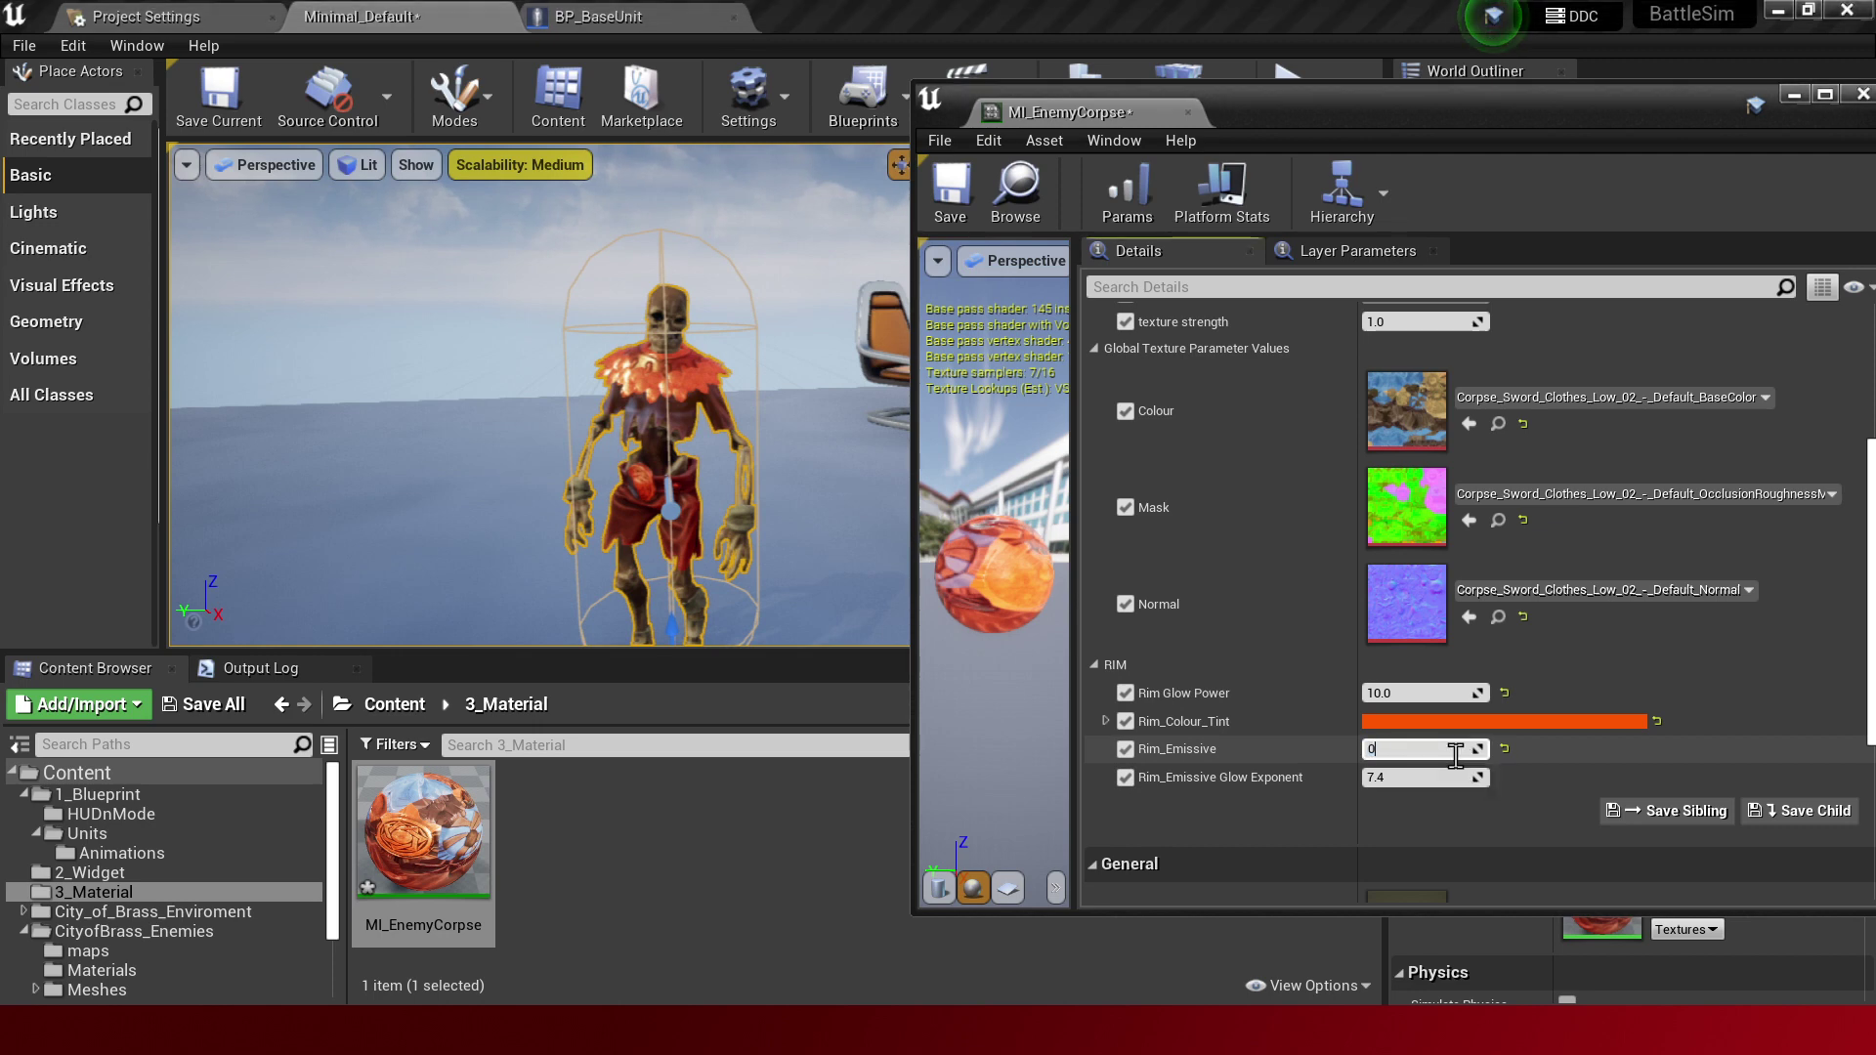
{"action": "key", "text": "Return"}
{"action": "type", "text": "1"}
{"action": "key", "text": "Return"}
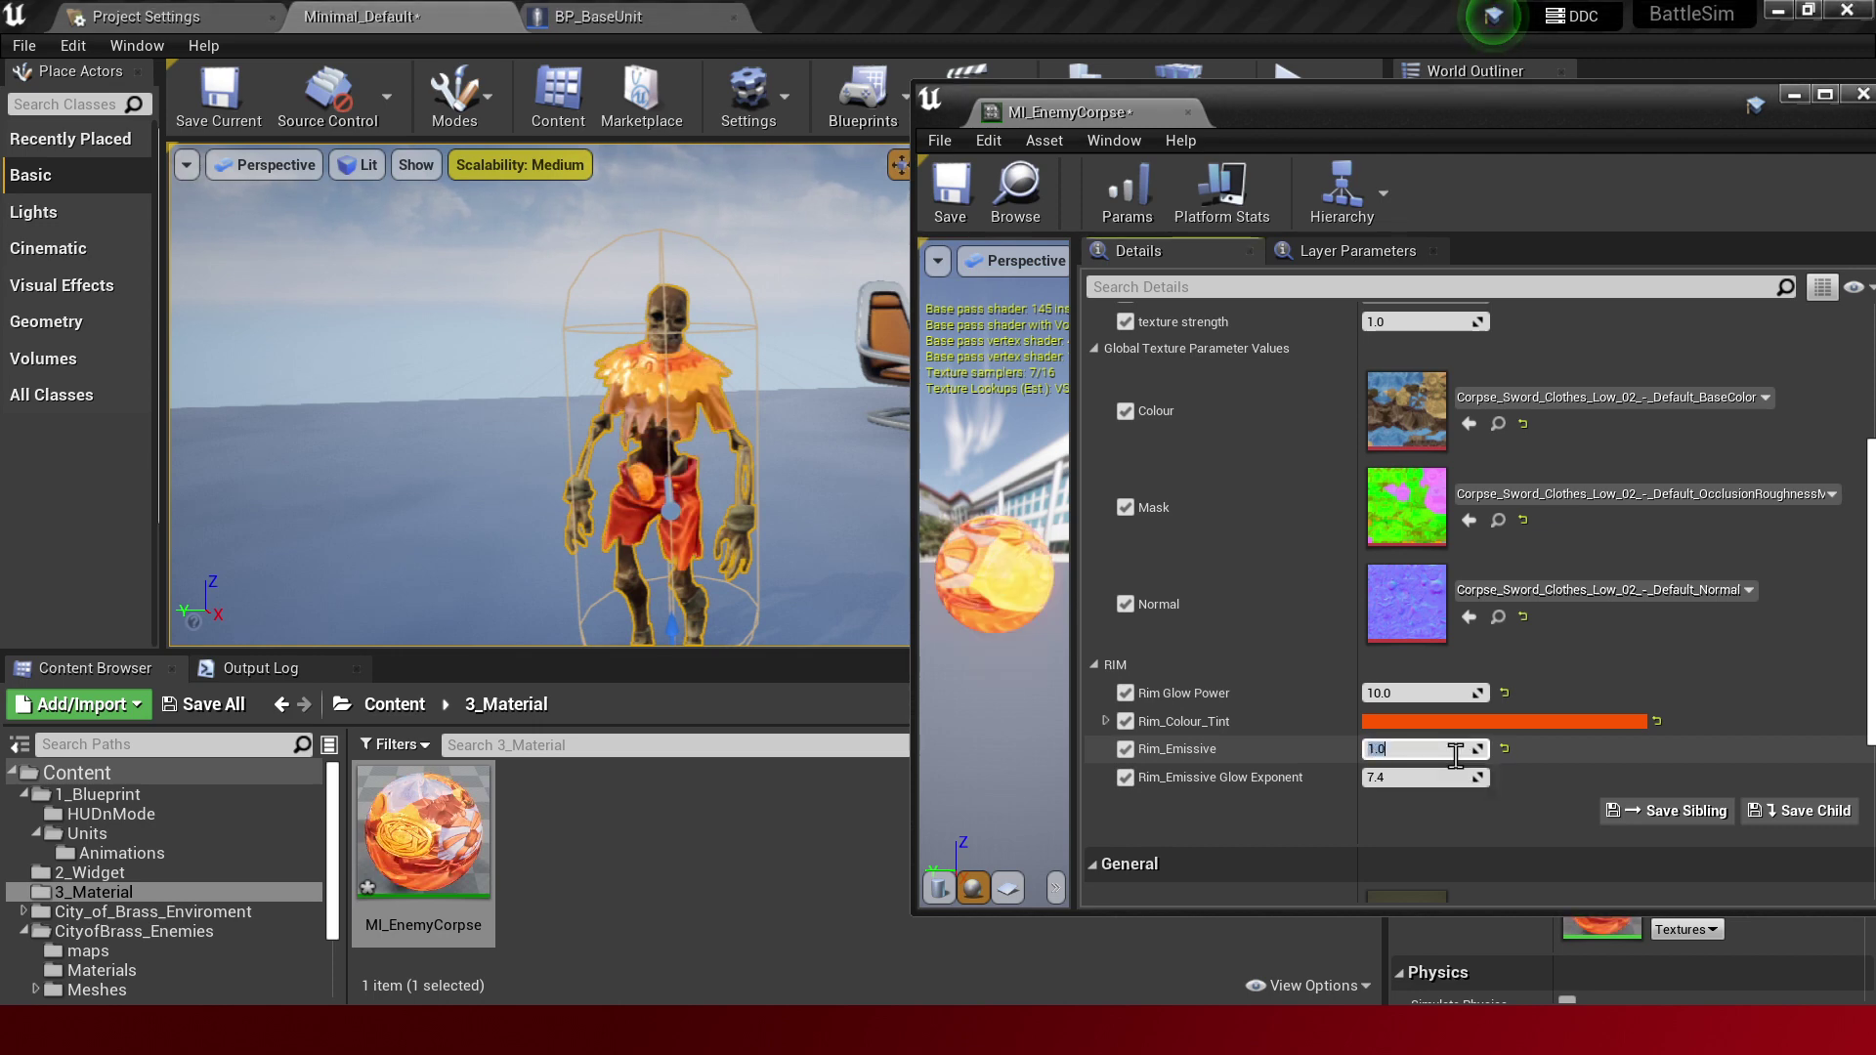
{"action": "type", "text": "1"}
{"action": "key", "text": "Return"}
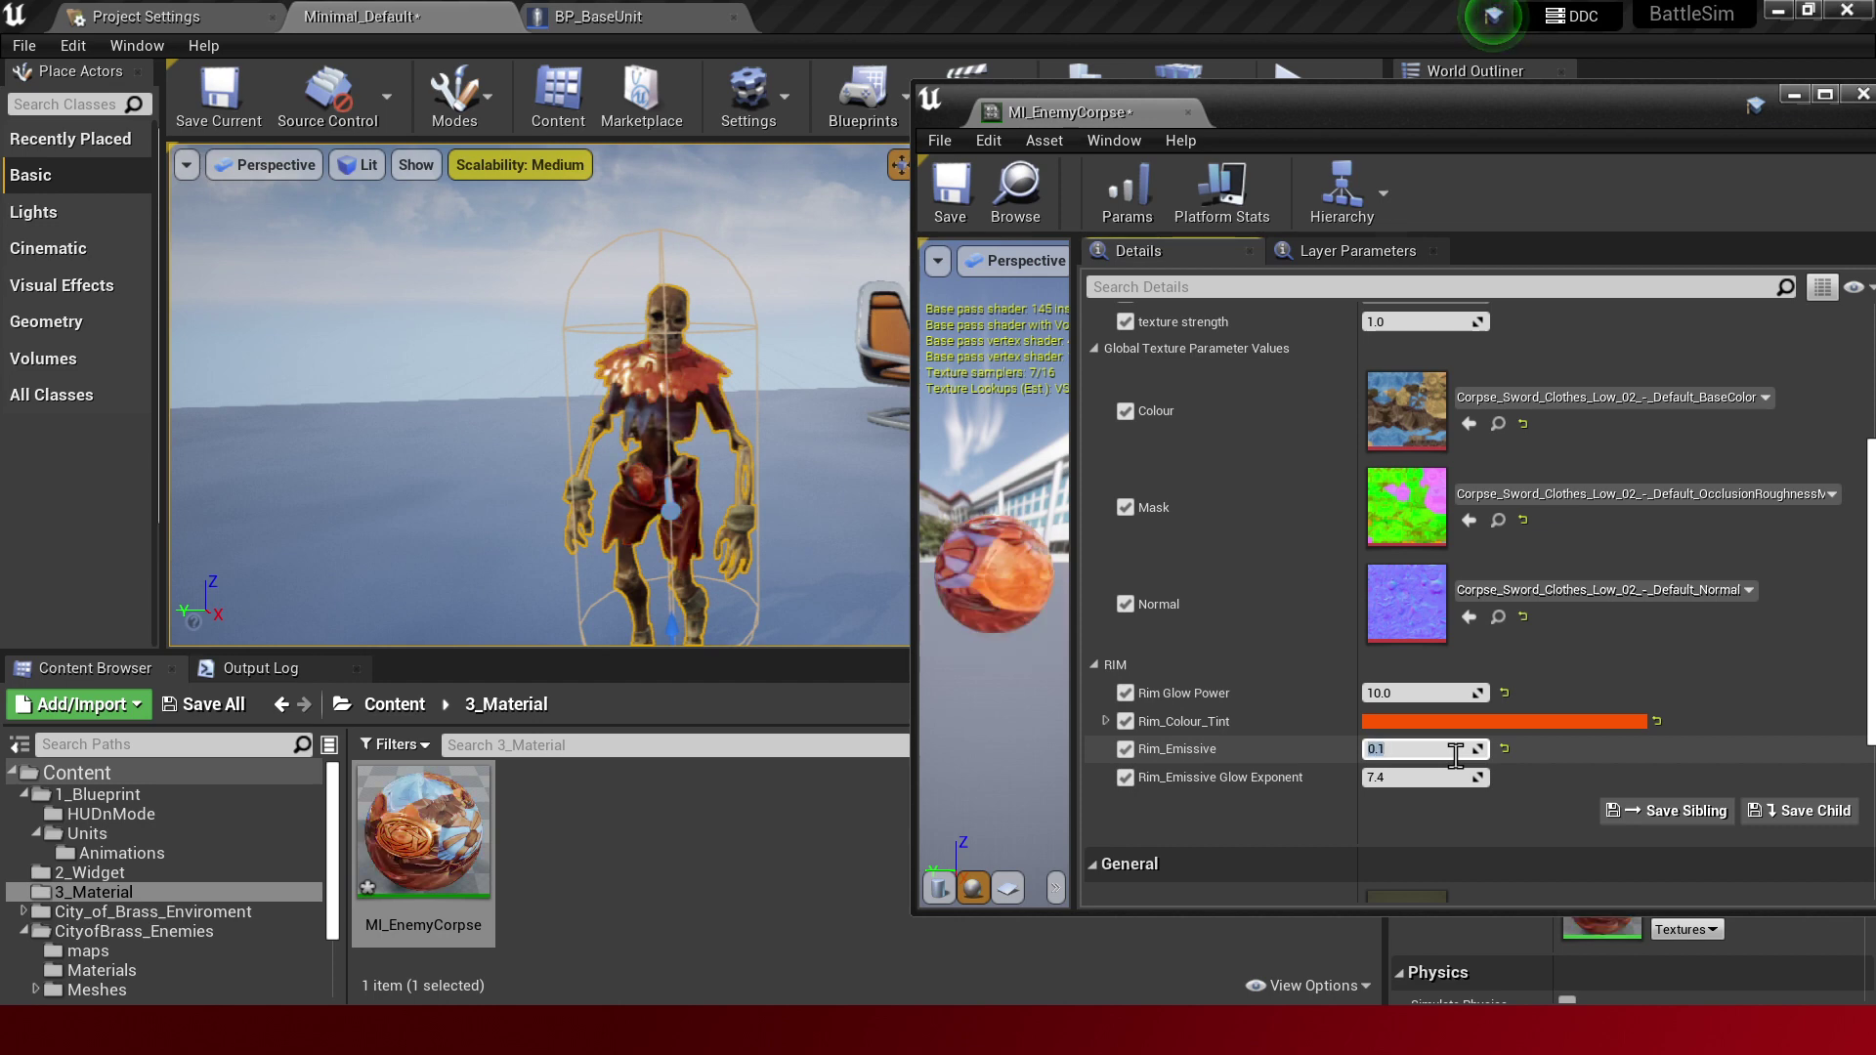
{"action": "type", "text": "0.2"}
{"action": "key", "text": "Return"}
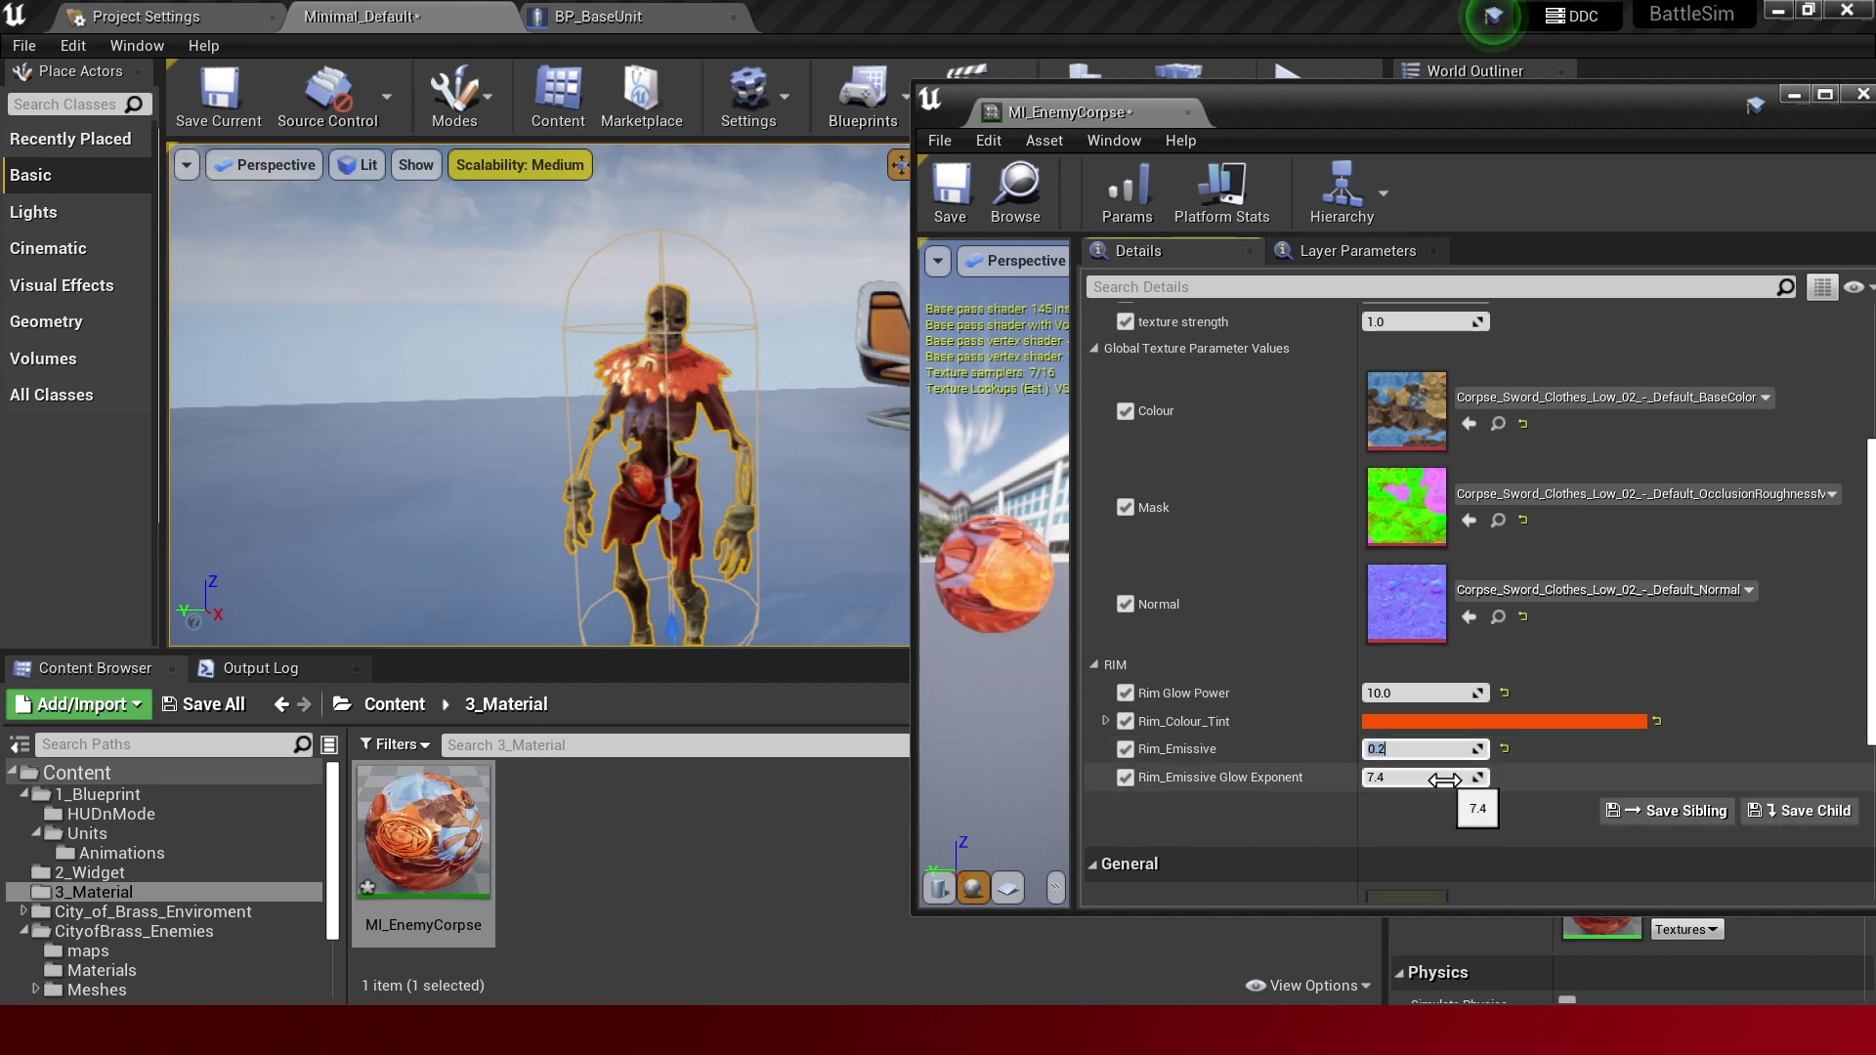
Test Rim_Emissive Glow Exponent values of 123, 0 and 1.
{"action": "left_click", "coordinate": [1482, 780]}
{"action": "type", "text": "1"}
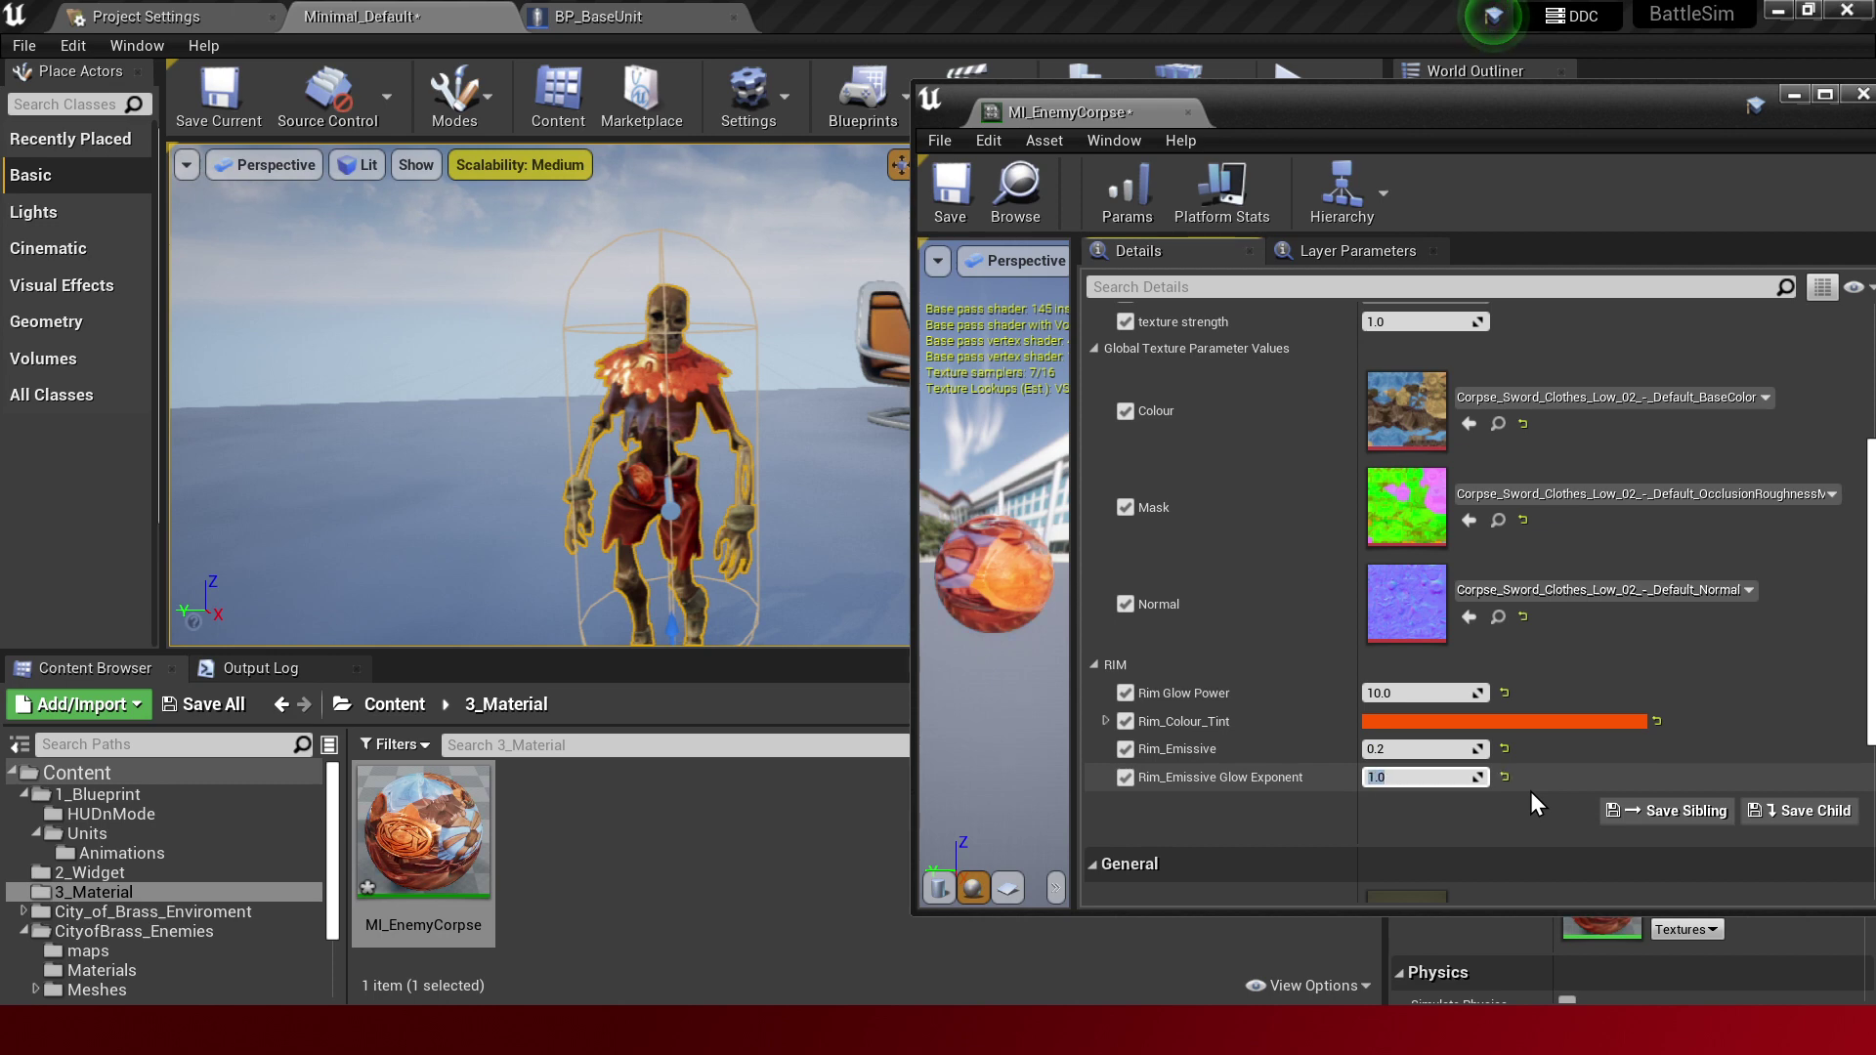
{"action": "type", "text": "23"}
{"action": "key", "text": "Return"}
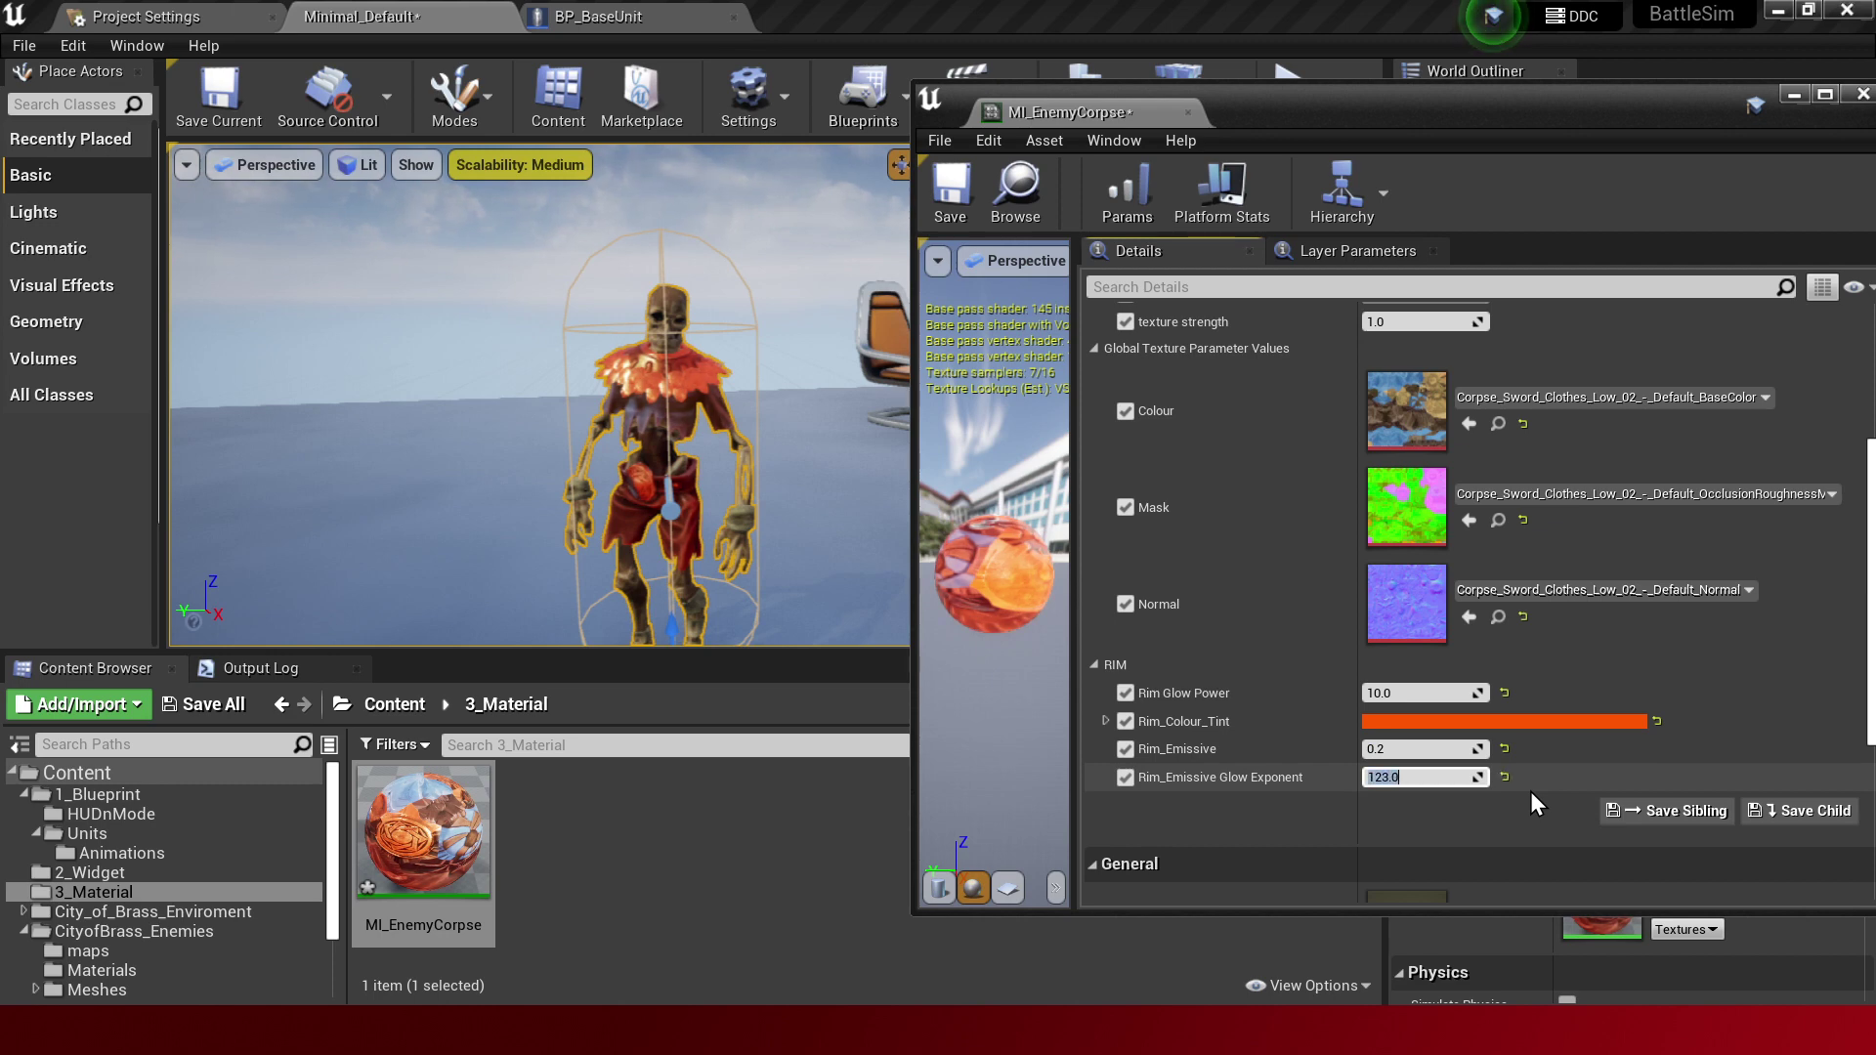
{"action": "type", "text": "0"}
{"action": "key", "text": "Return"}
{"action": "type", "text": "1"}
{"action": "key", "text": "Return"}
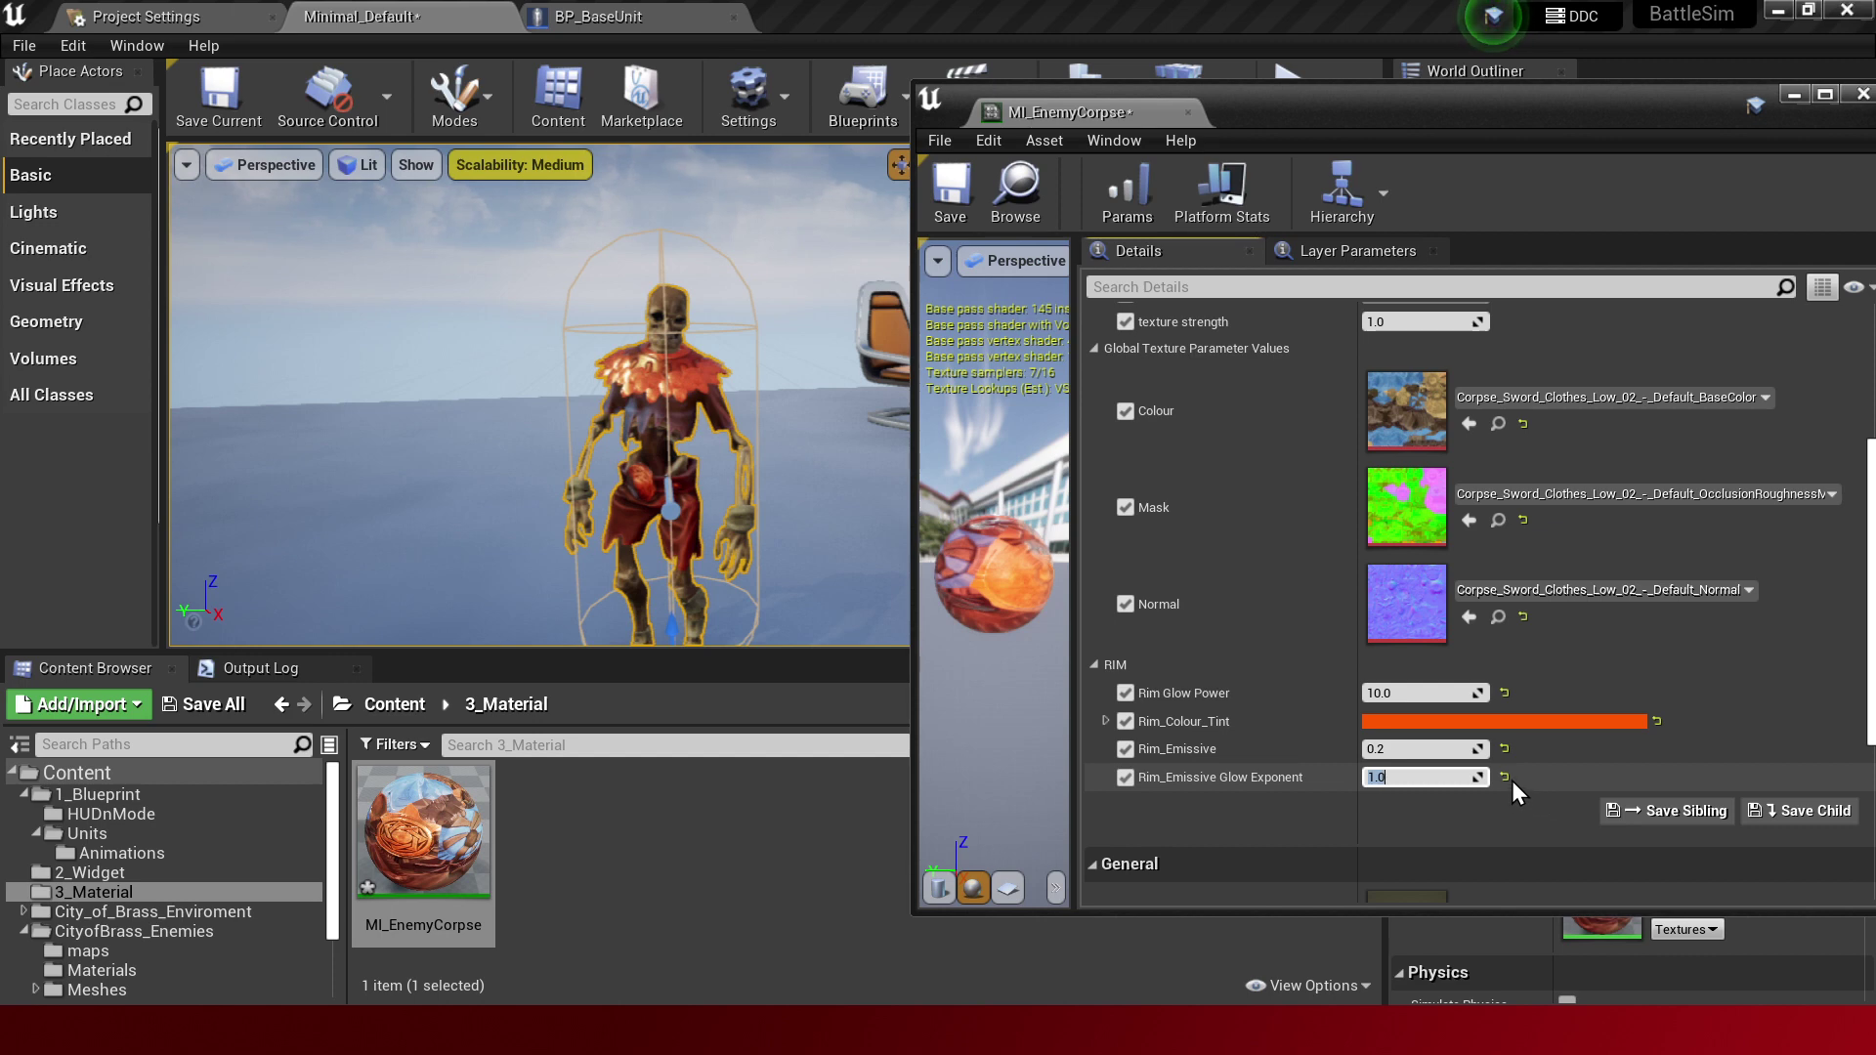
Try a glow exponent of 7.4, revert it to 1.0, and save MI_EnemyCorpse.
{"action": "type", "text": "7.4"}
{"action": "left_click", "coordinate": [1507, 781]}
{"action": "left_click", "coordinate": [1457, 782]}
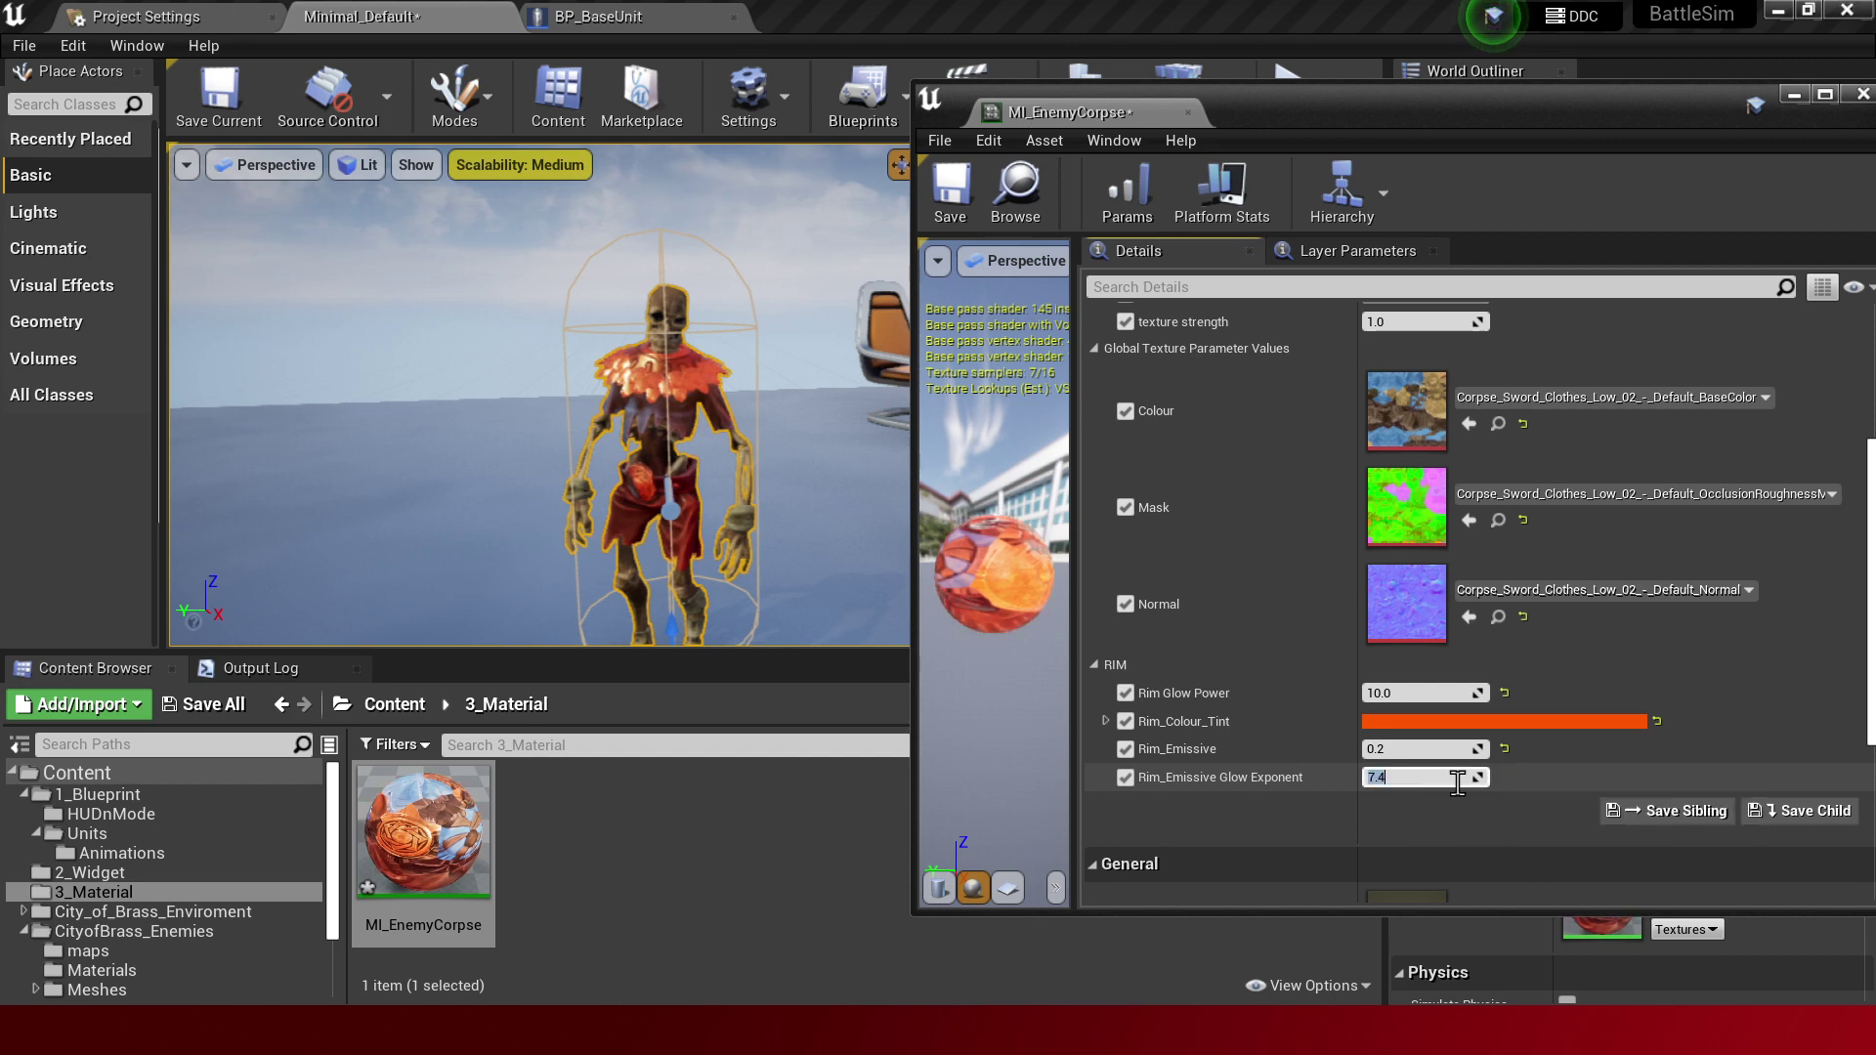
{"action": "type", "text": "1"}
{"action": "key", "text": "Return"}
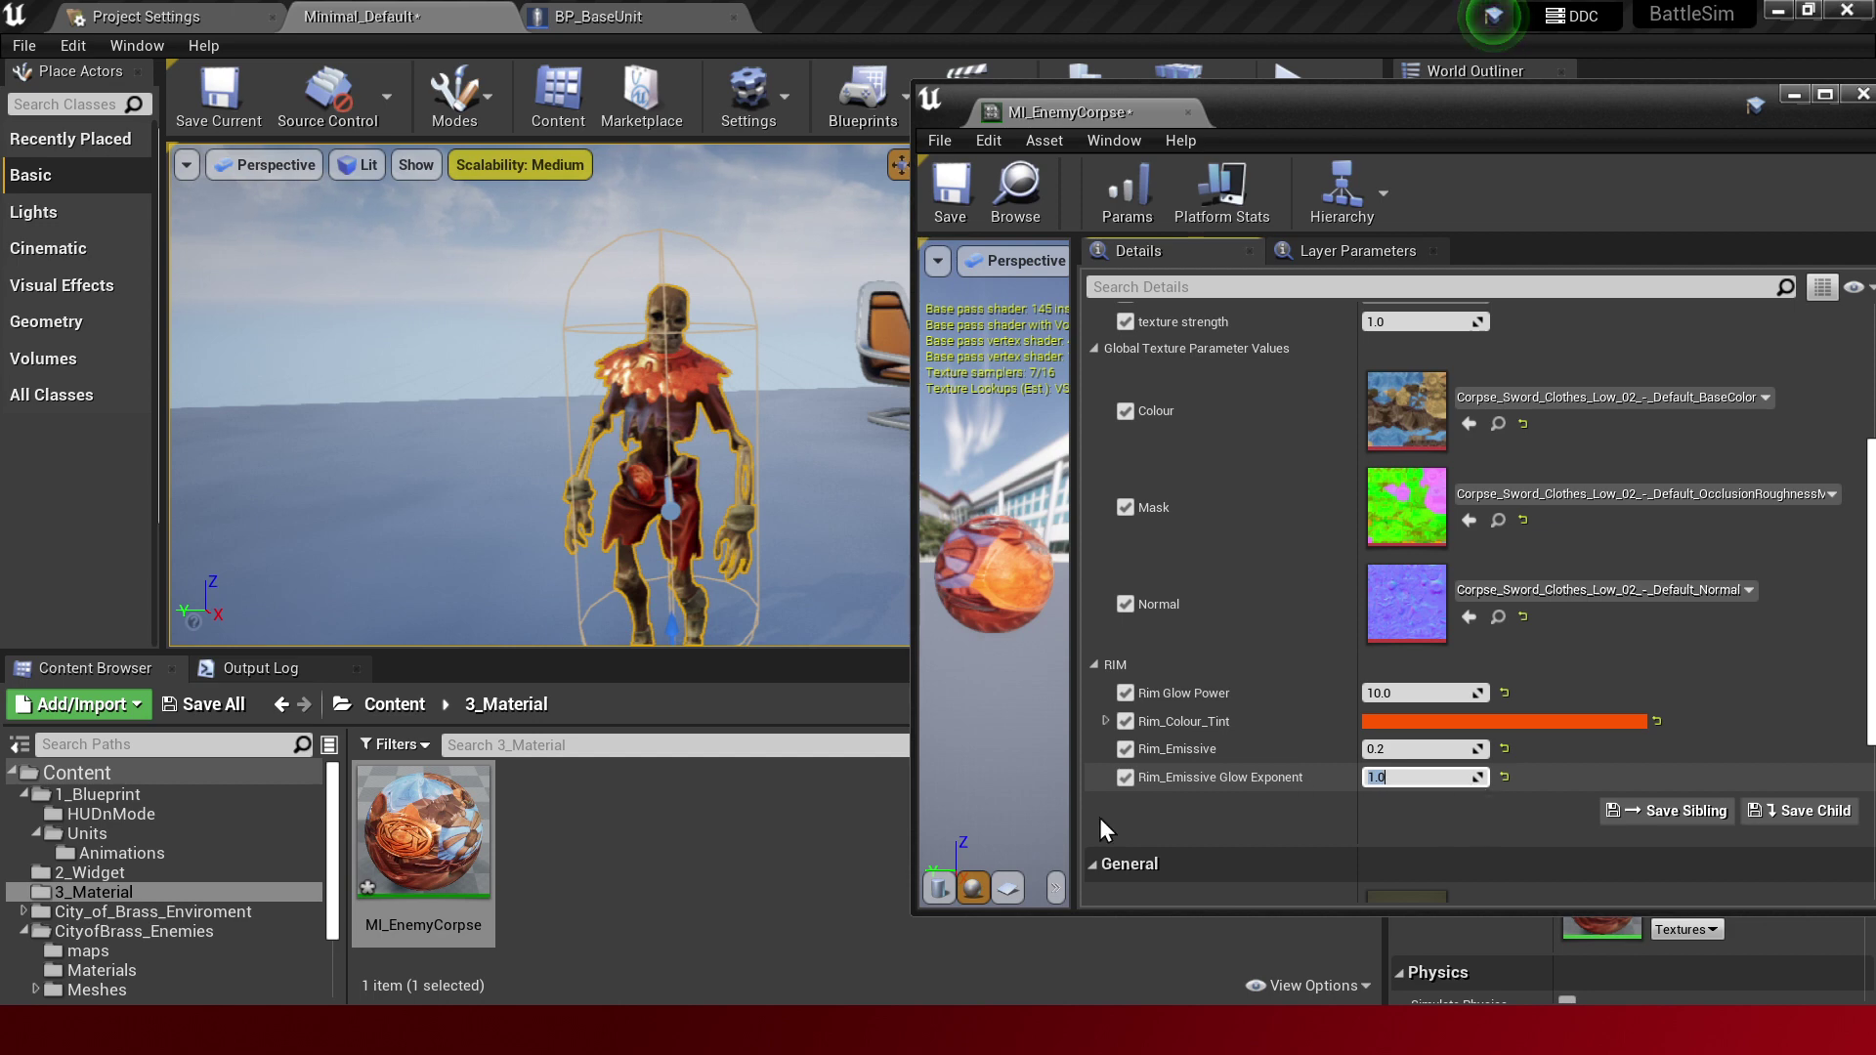
{"action": "right_click_drag", "start_coordinate": [586, 440], "coordinate": [586, 439]}
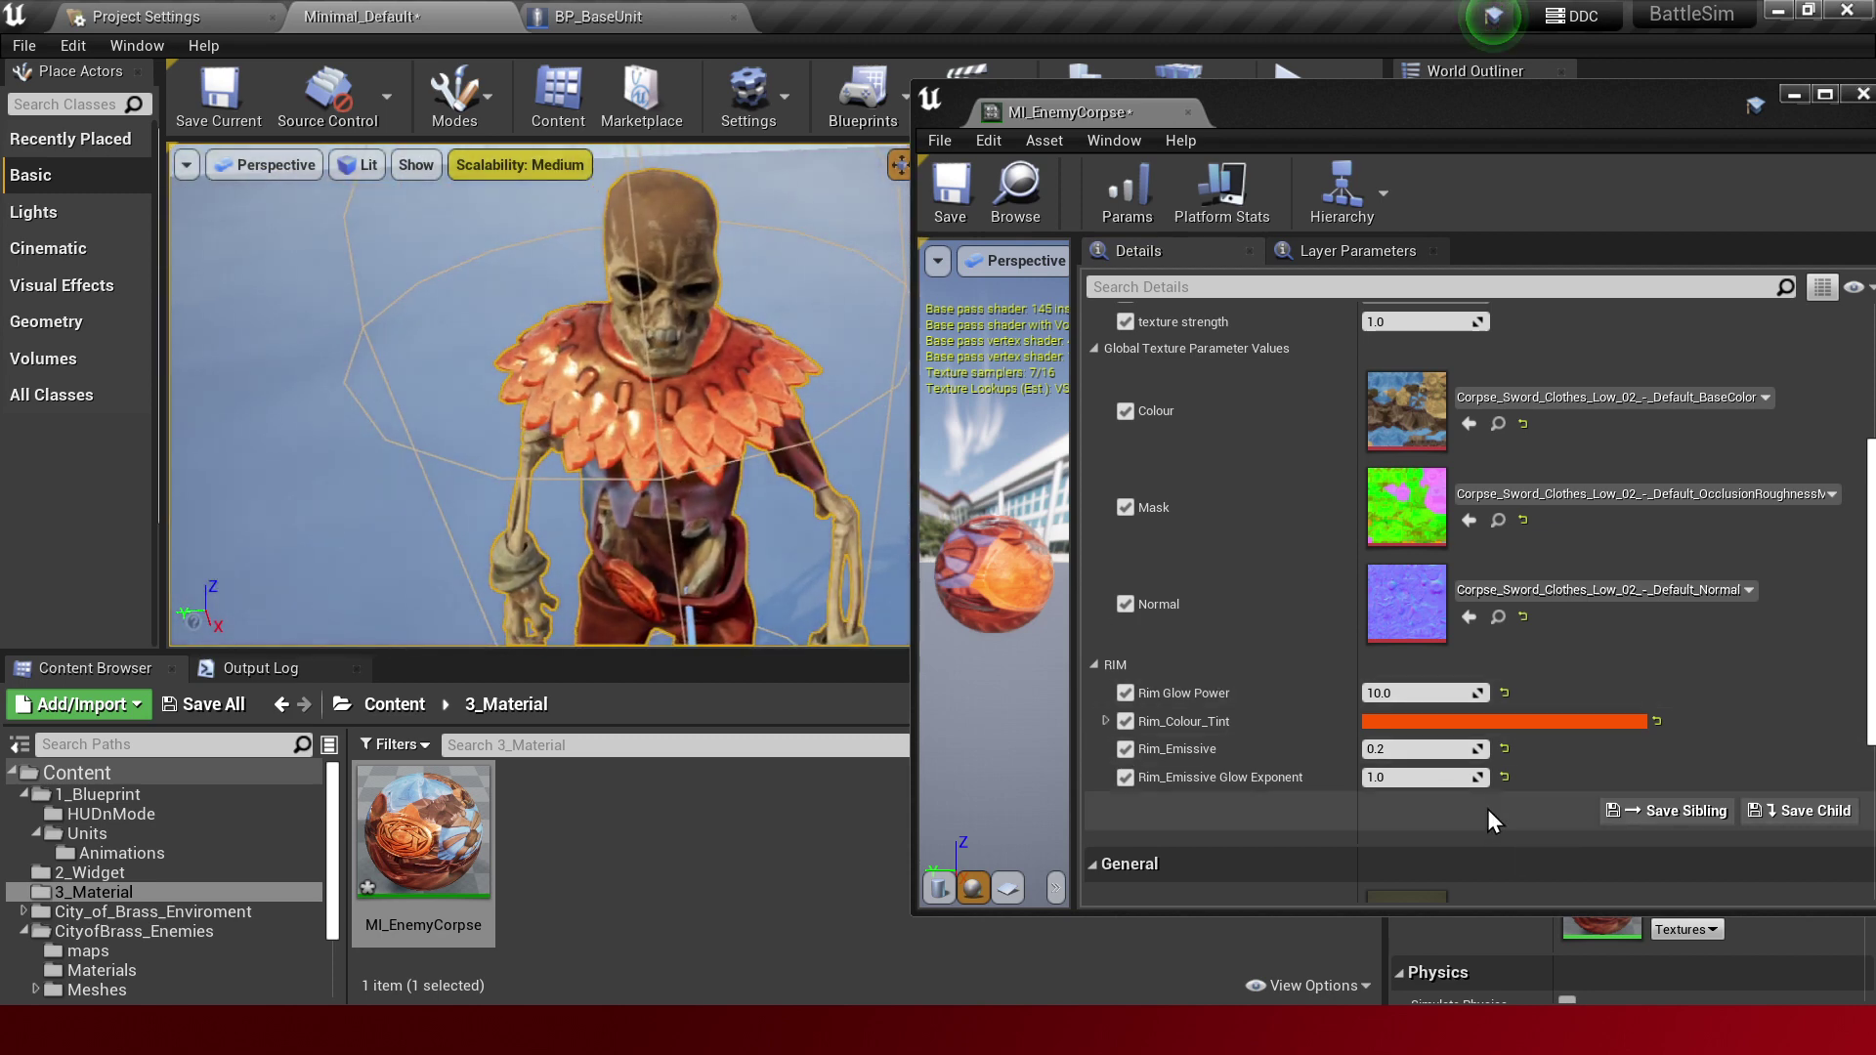
{"action": "left_click", "coordinate": [953, 195]}
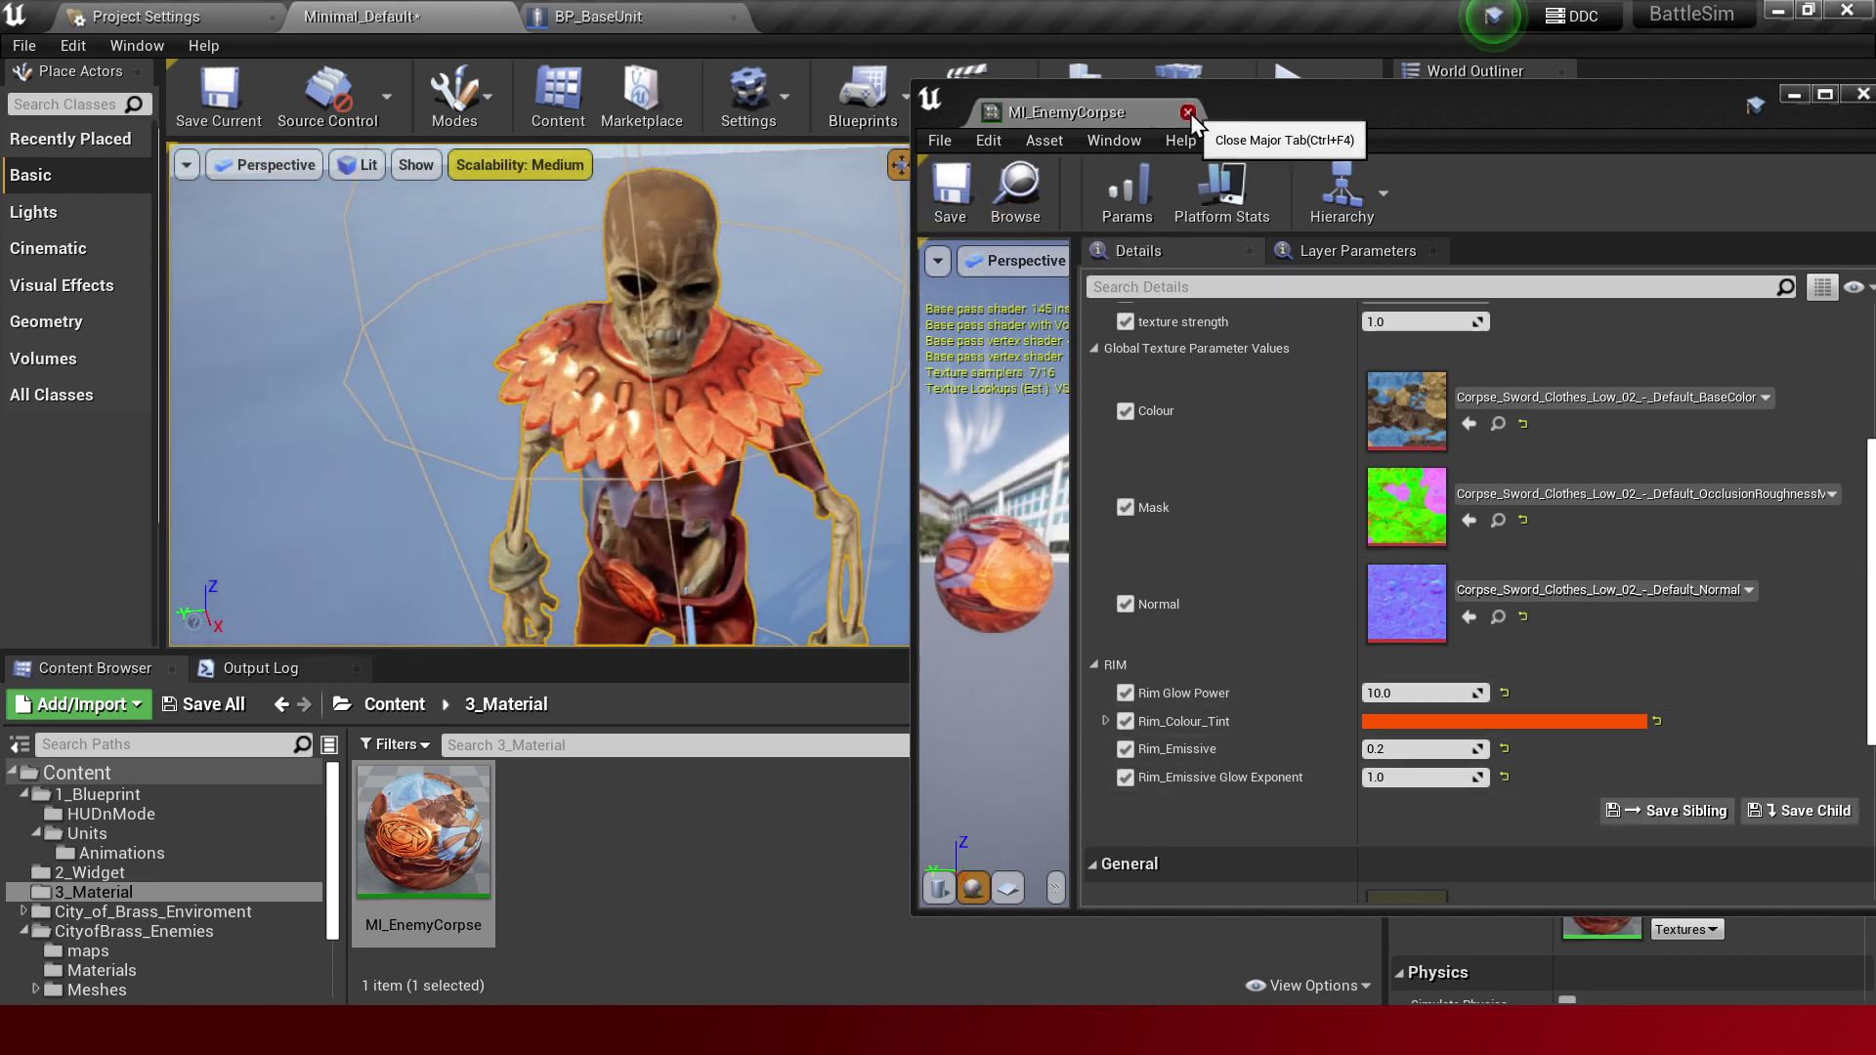
Close MI_EnemyCorpse, inspect Element 0's Corpse_Body_Inst2, then browse to the 1_Blueprint folder.
{"action": "left_click", "coordinate": [1187, 112]}
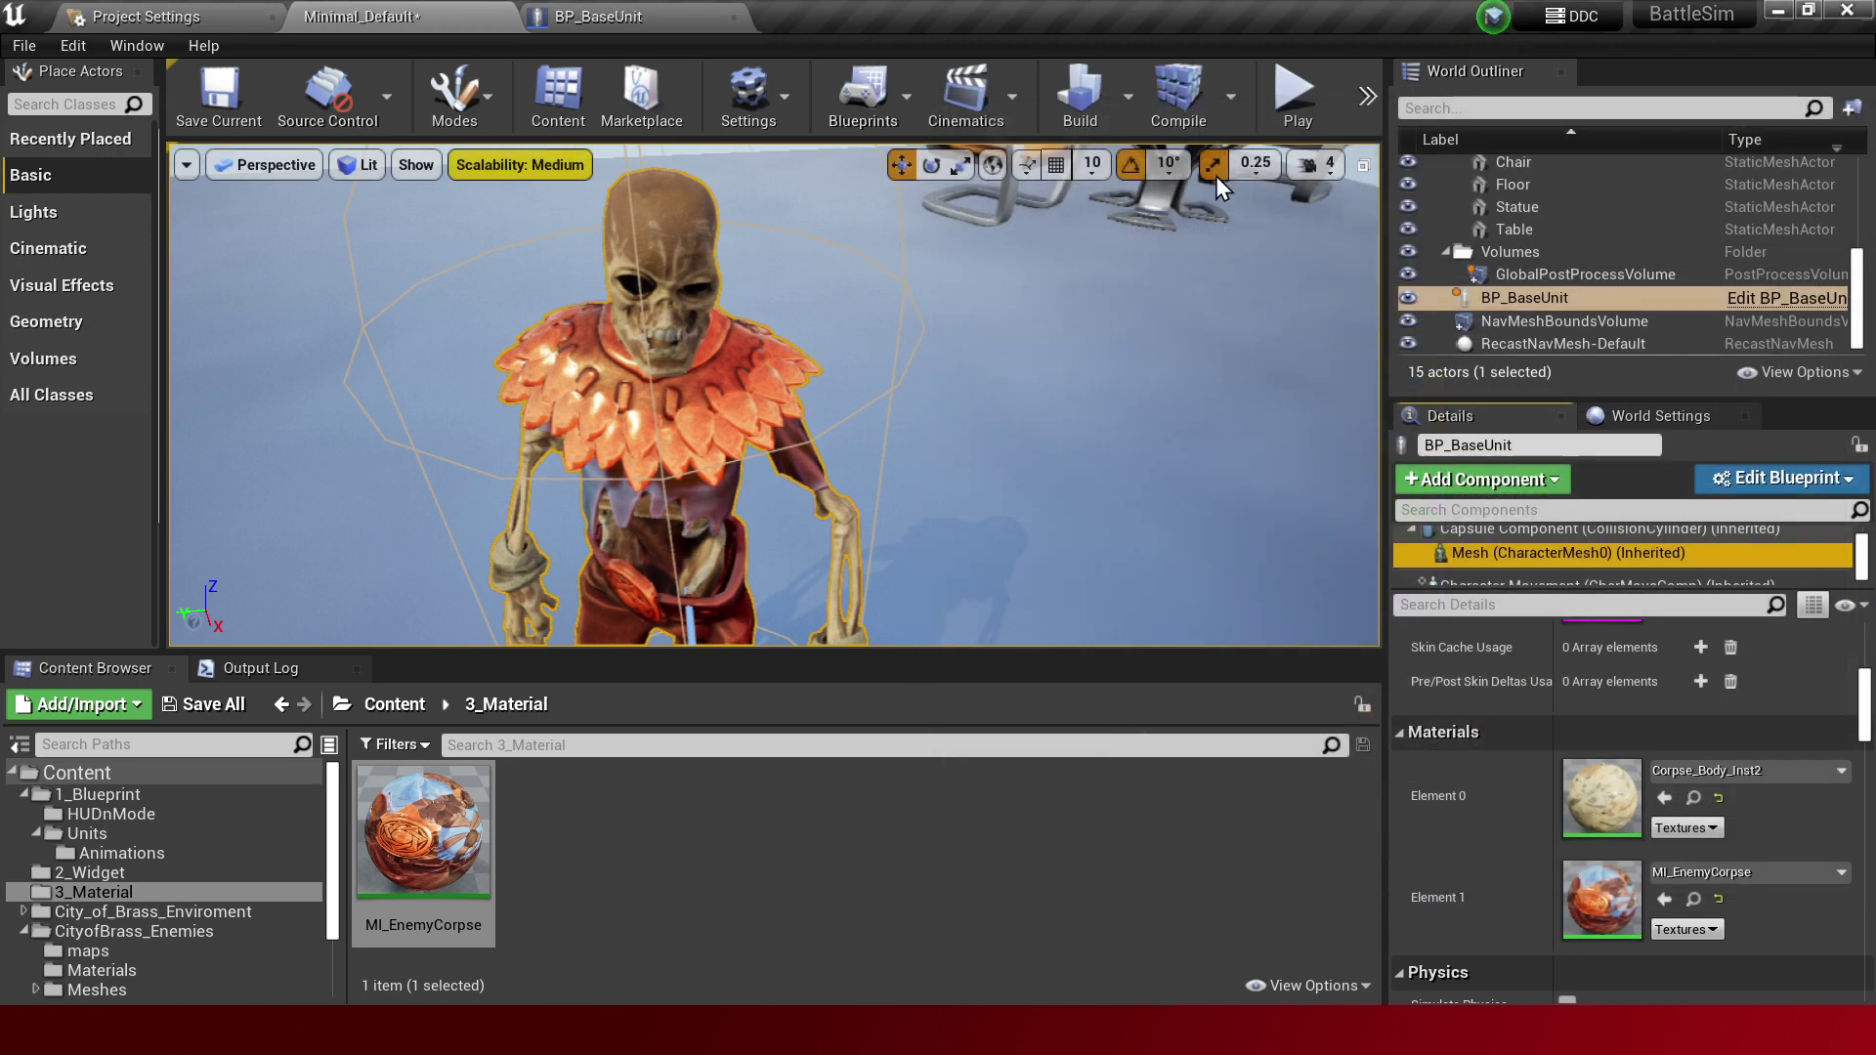
{"action": "left_click", "coordinate": [1694, 798]}
{"action": "double_click", "coordinate": [1234, 852]}
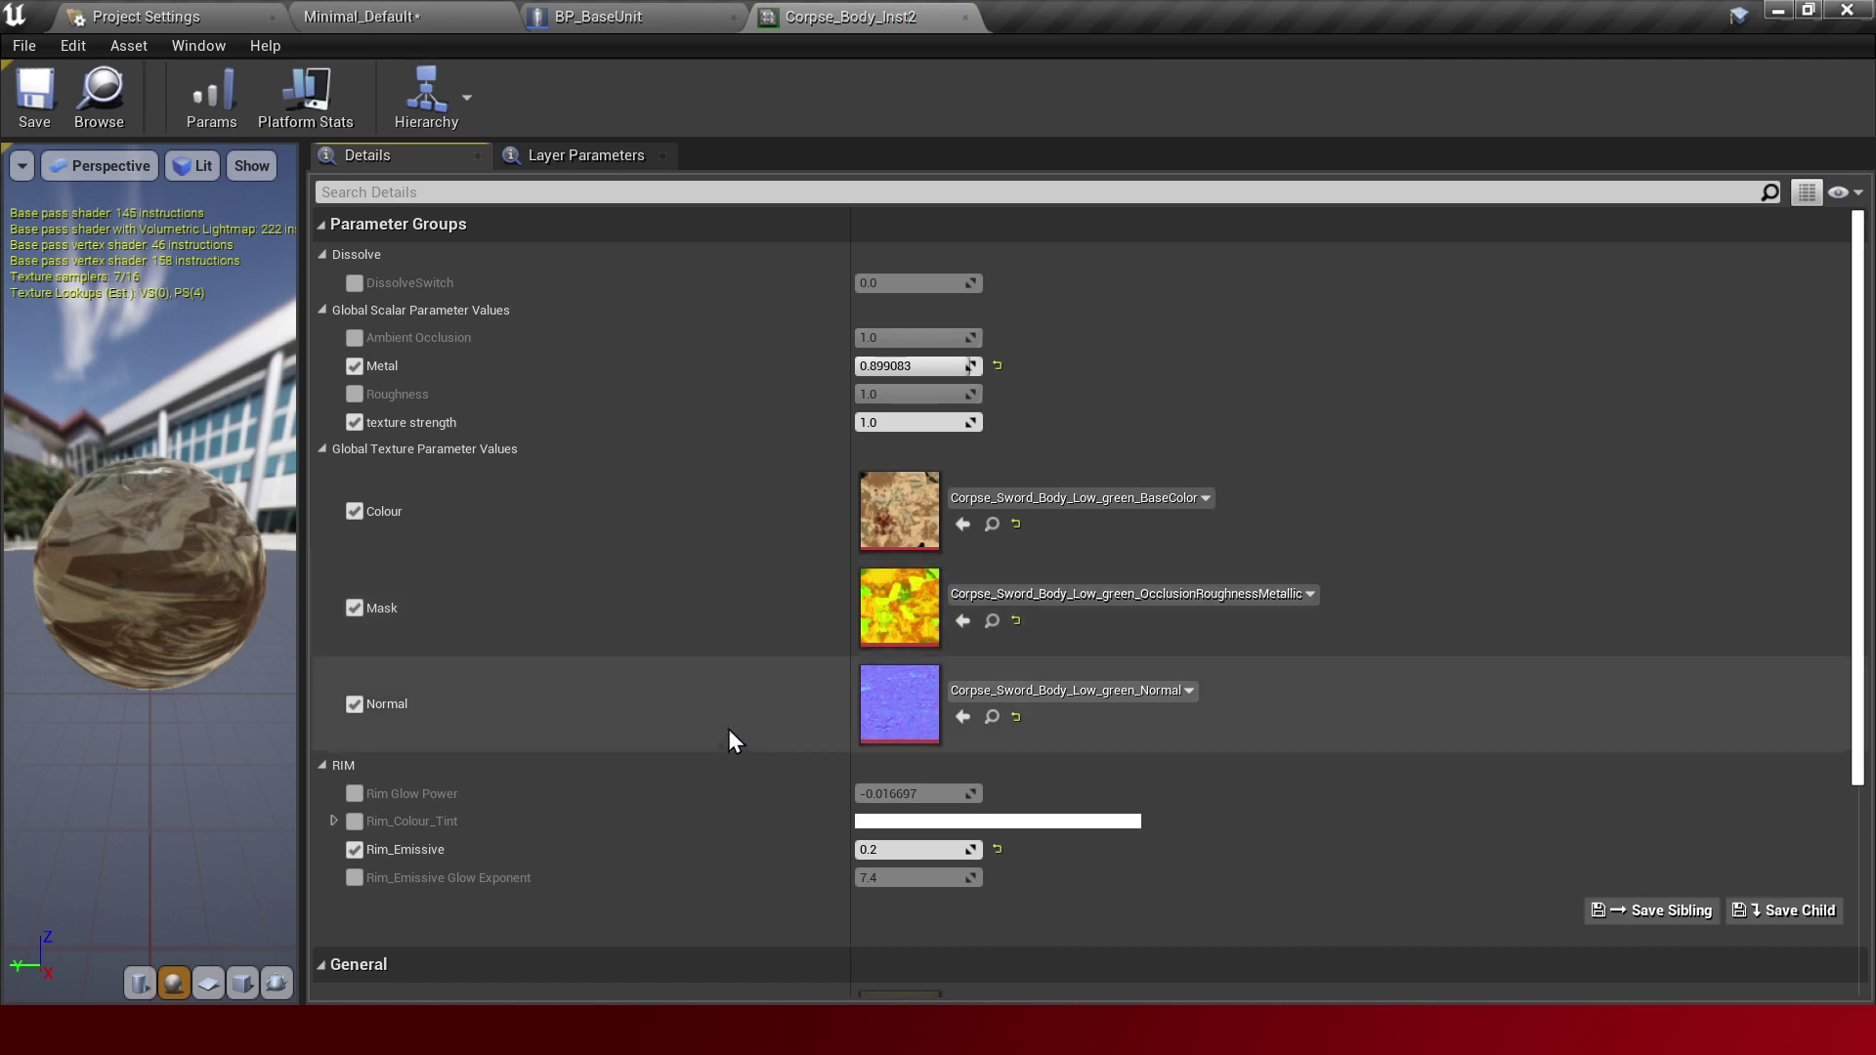
{"action": "left_click", "coordinate": [964, 16]}
{"action": "left_click", "coordinate": [460, 3]}
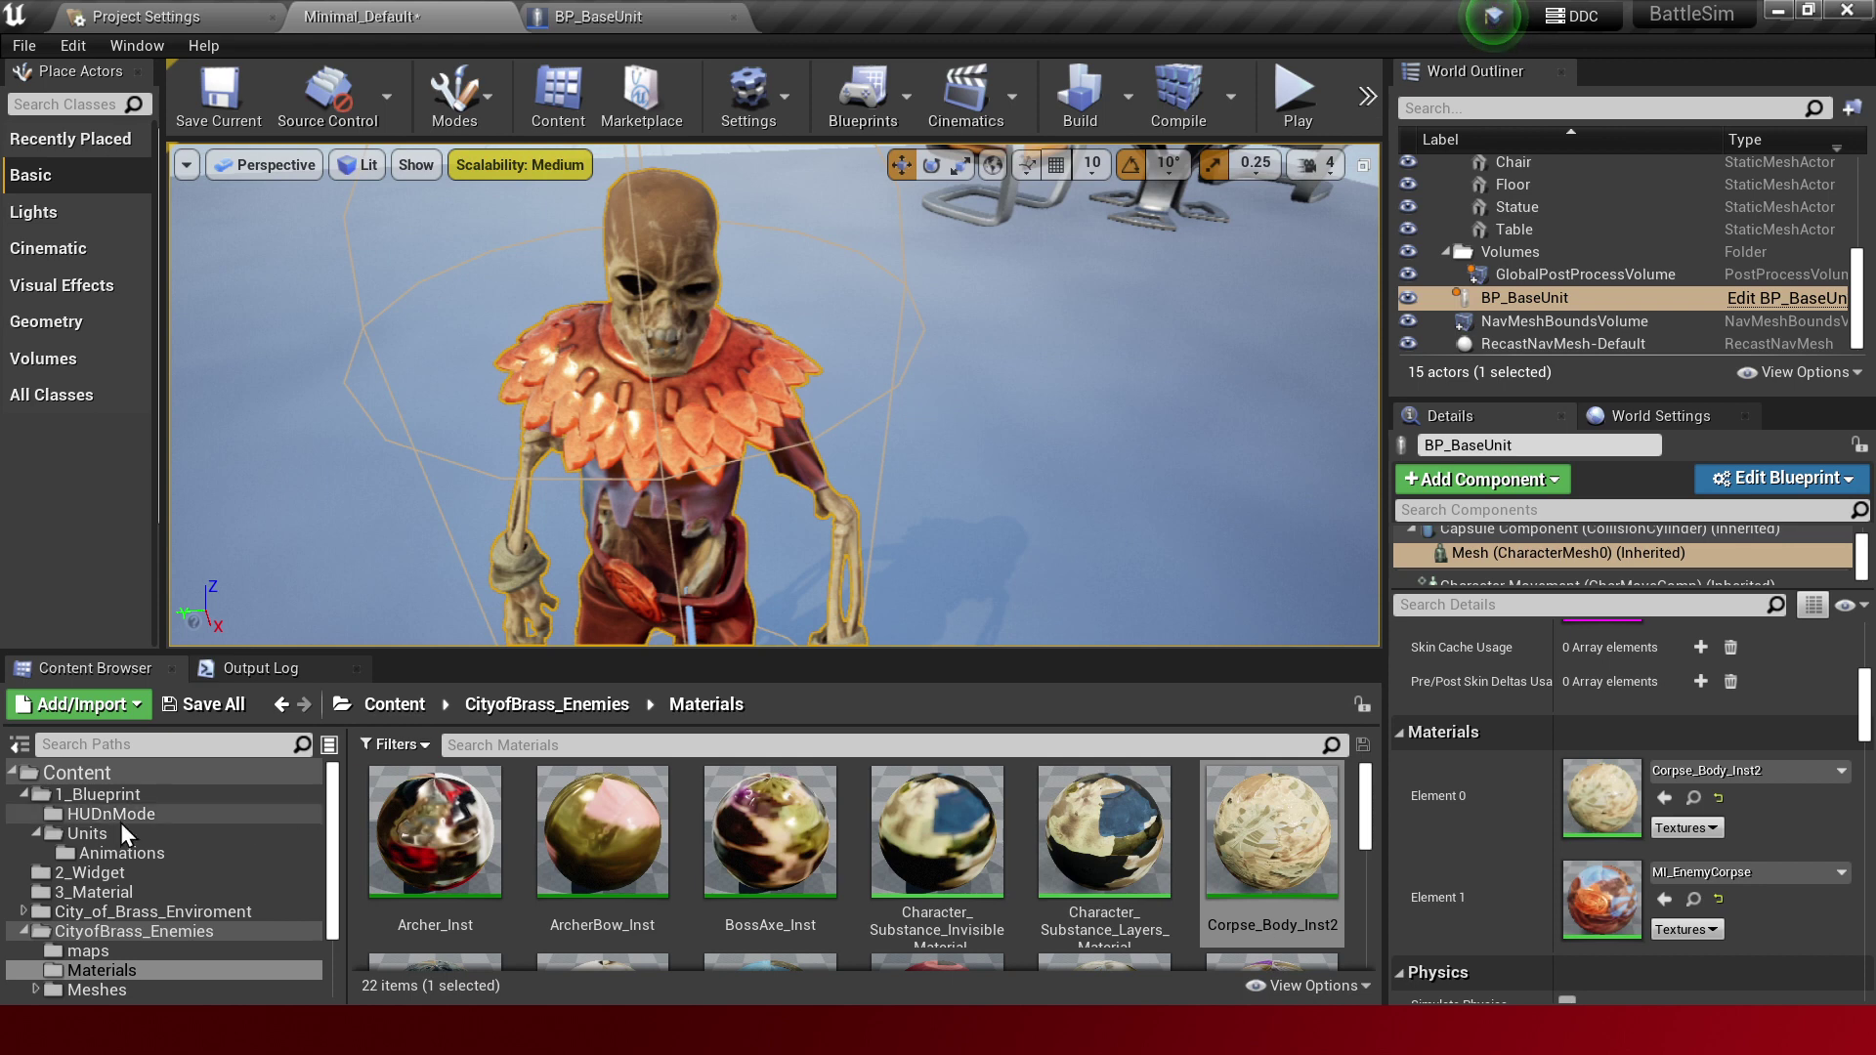
{"action": "left_click", "coordinate": [97, 795]}
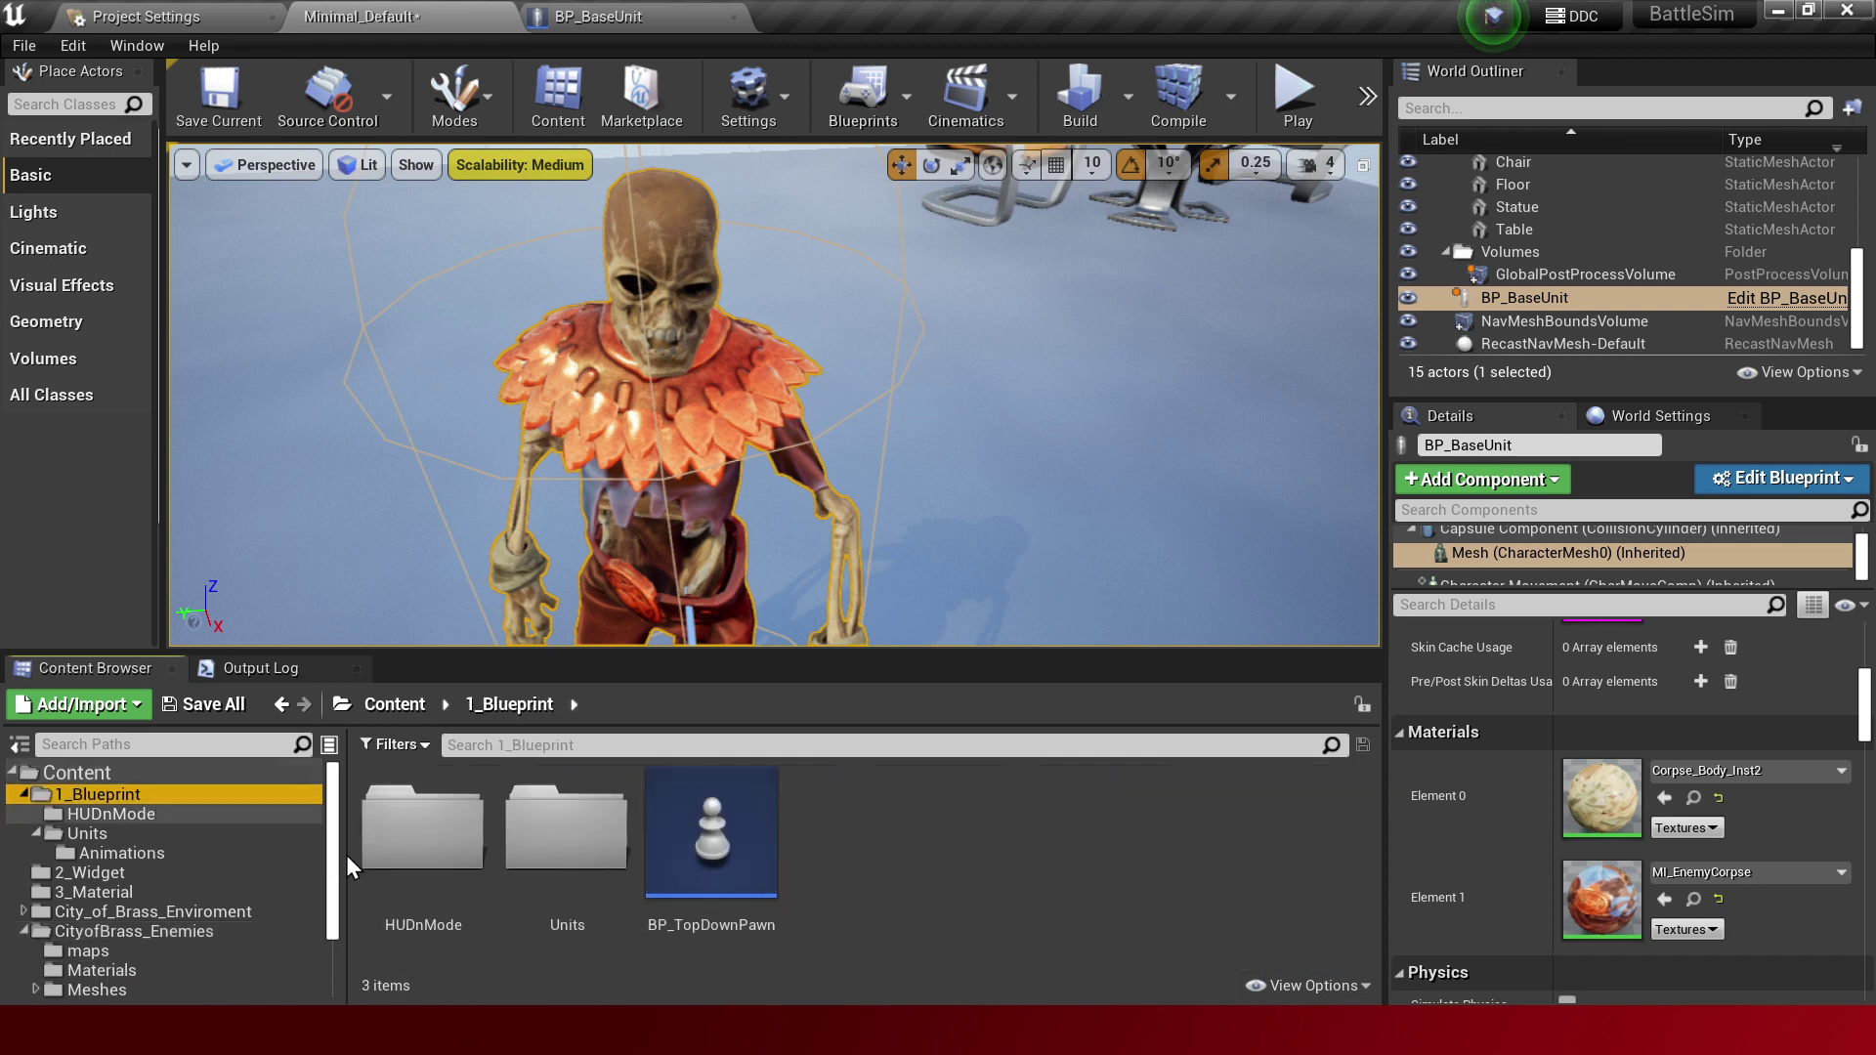
Drag BP_BaseUnit from the Units folder into the level and move BP_BaseUnit2 closer to the camera.
{"action": "double_click", "coordinate": [567, 830]}
{"action": "left_click_drag", "start_coordinate": [567, 831], "coordinate": [1071, 576]}
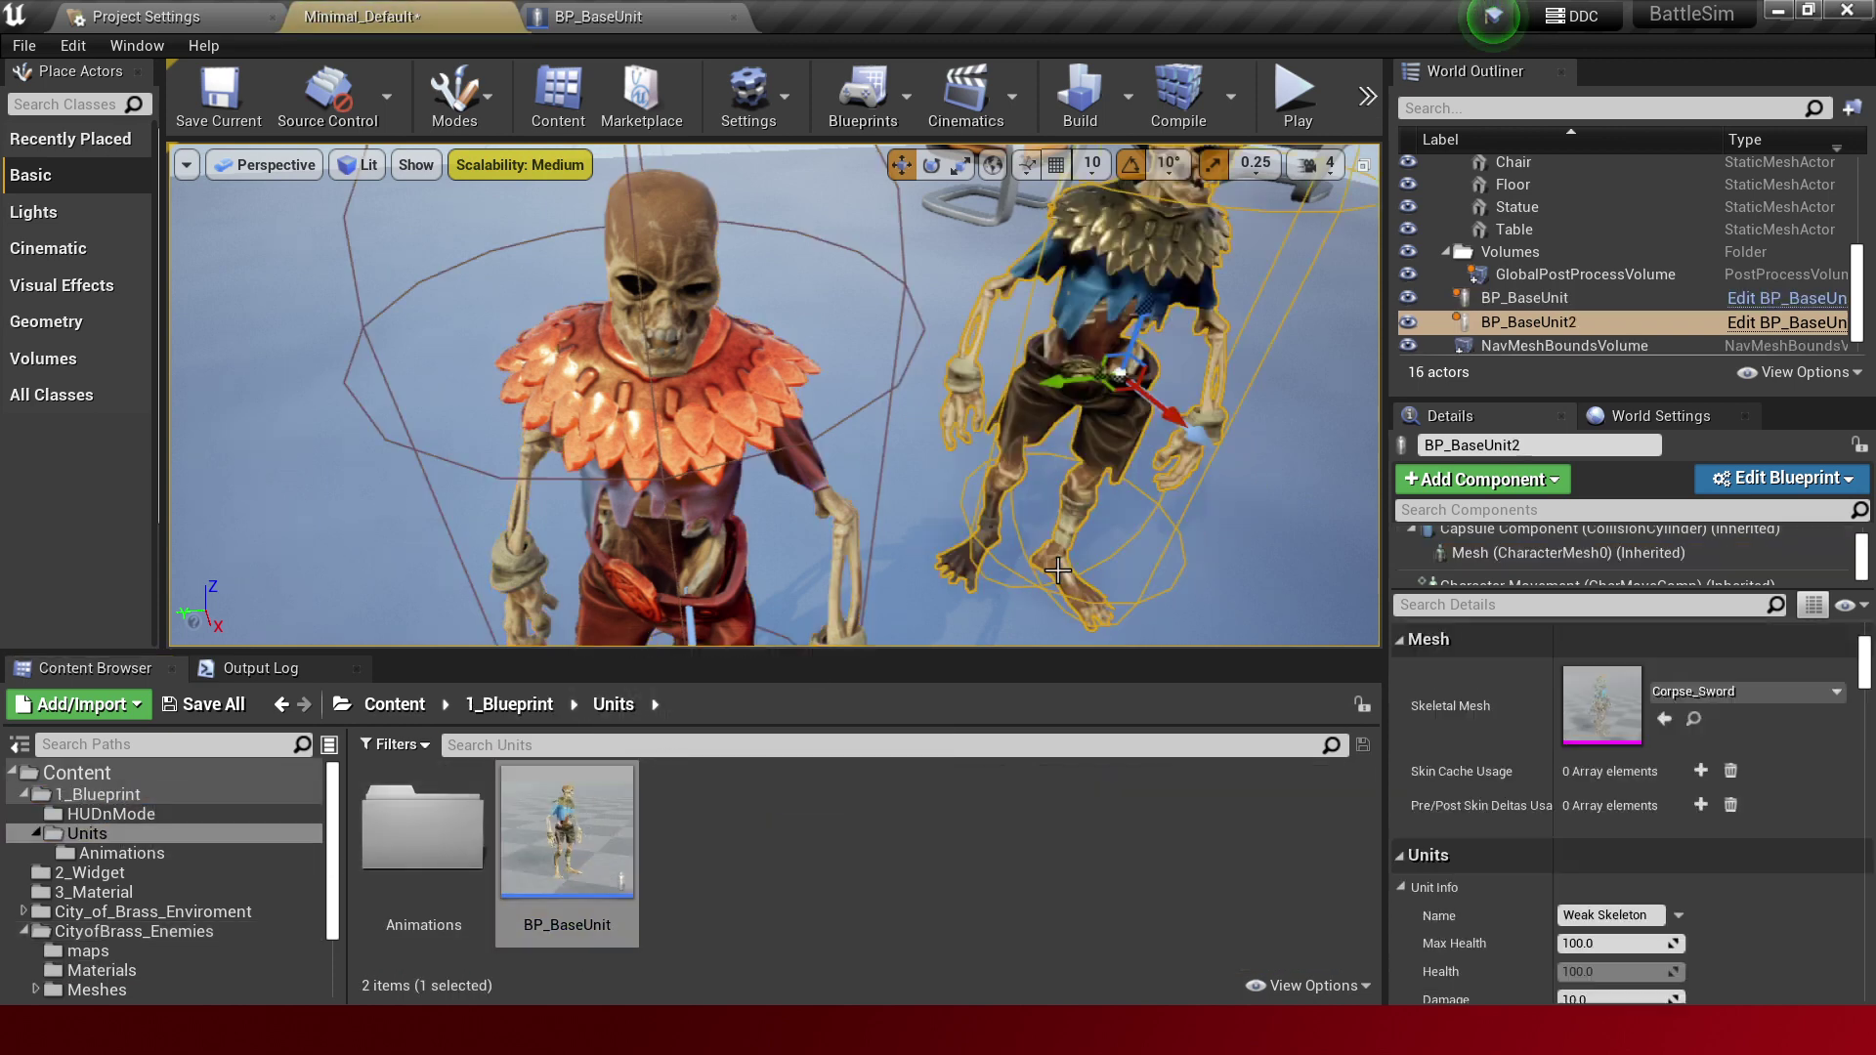
{"action": "scroll", "coordinate": [1071, 572], "scroll_direction": "down", "scroll_amount": 6}
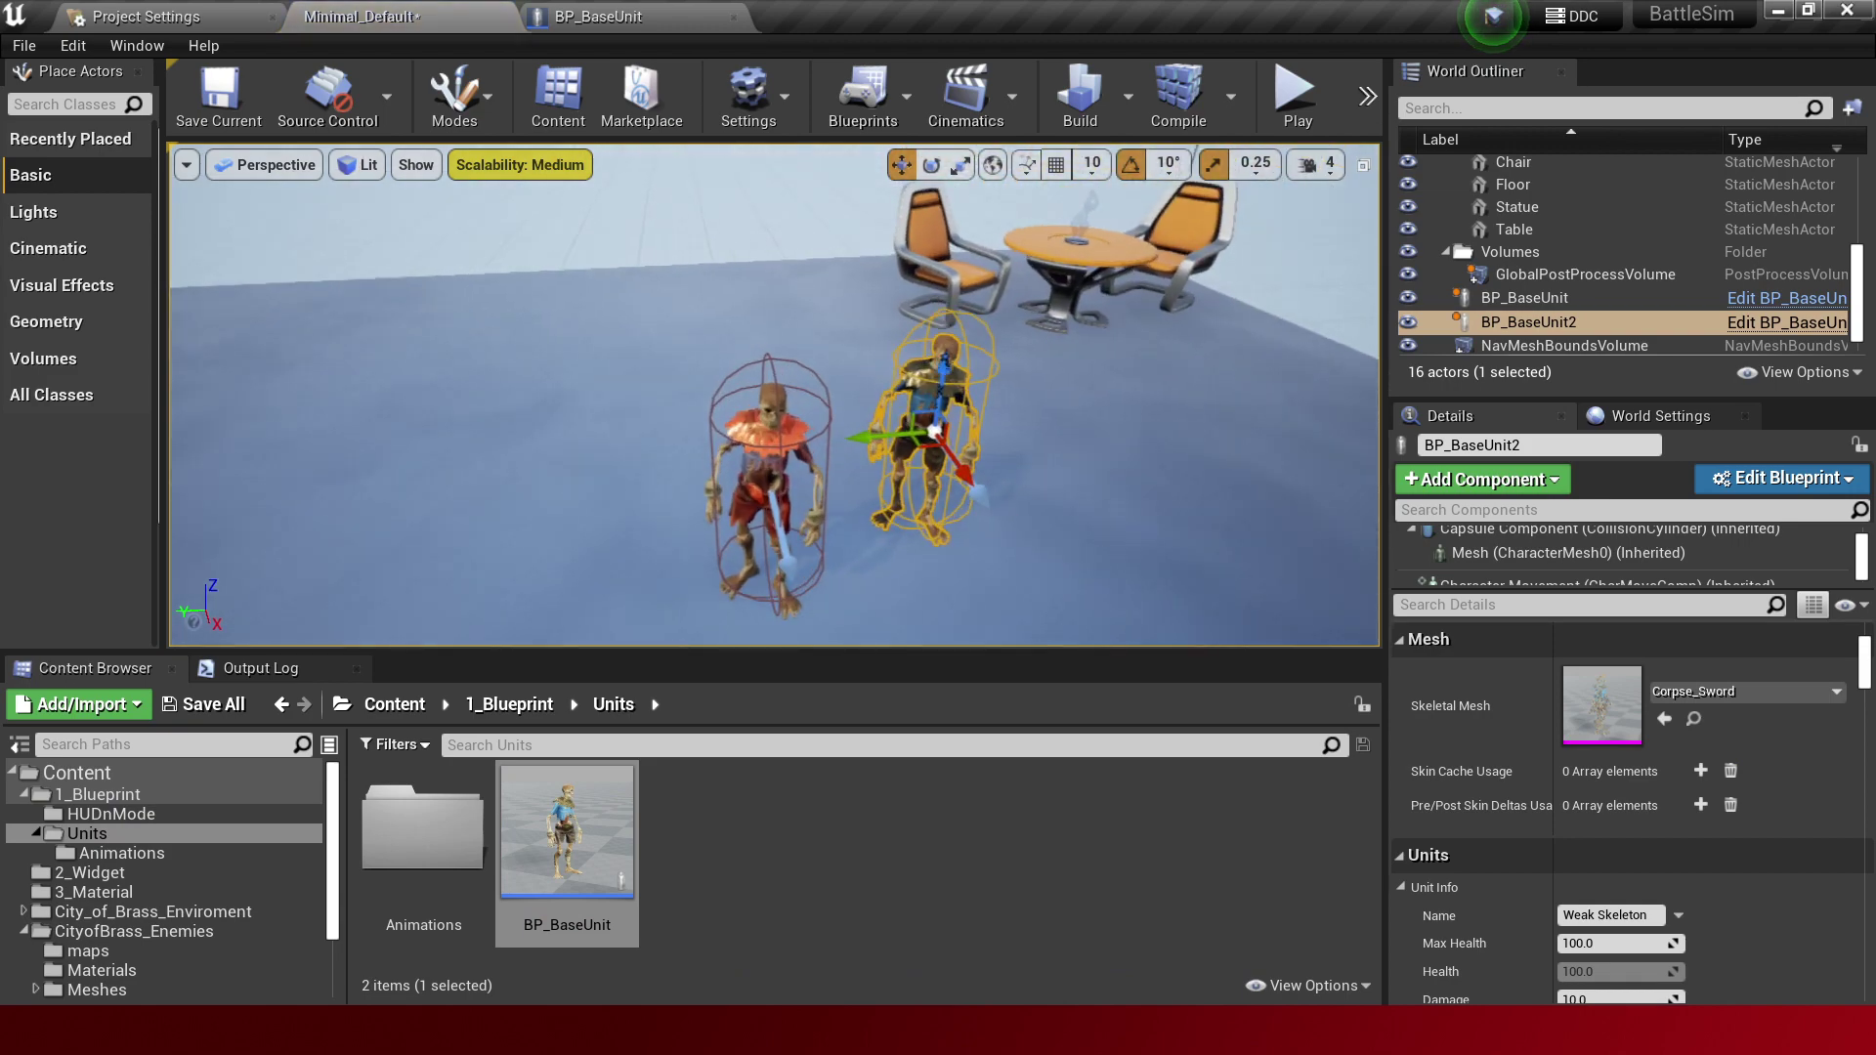
{"action": "scroll", "coordinate": [1071, 569], "scroll_direction": "up", "scroll_amount": 6}
{"action": "scroll", "coordinate": [1035, 547], "scroll_direction": "down", "scroll_amount": 2}
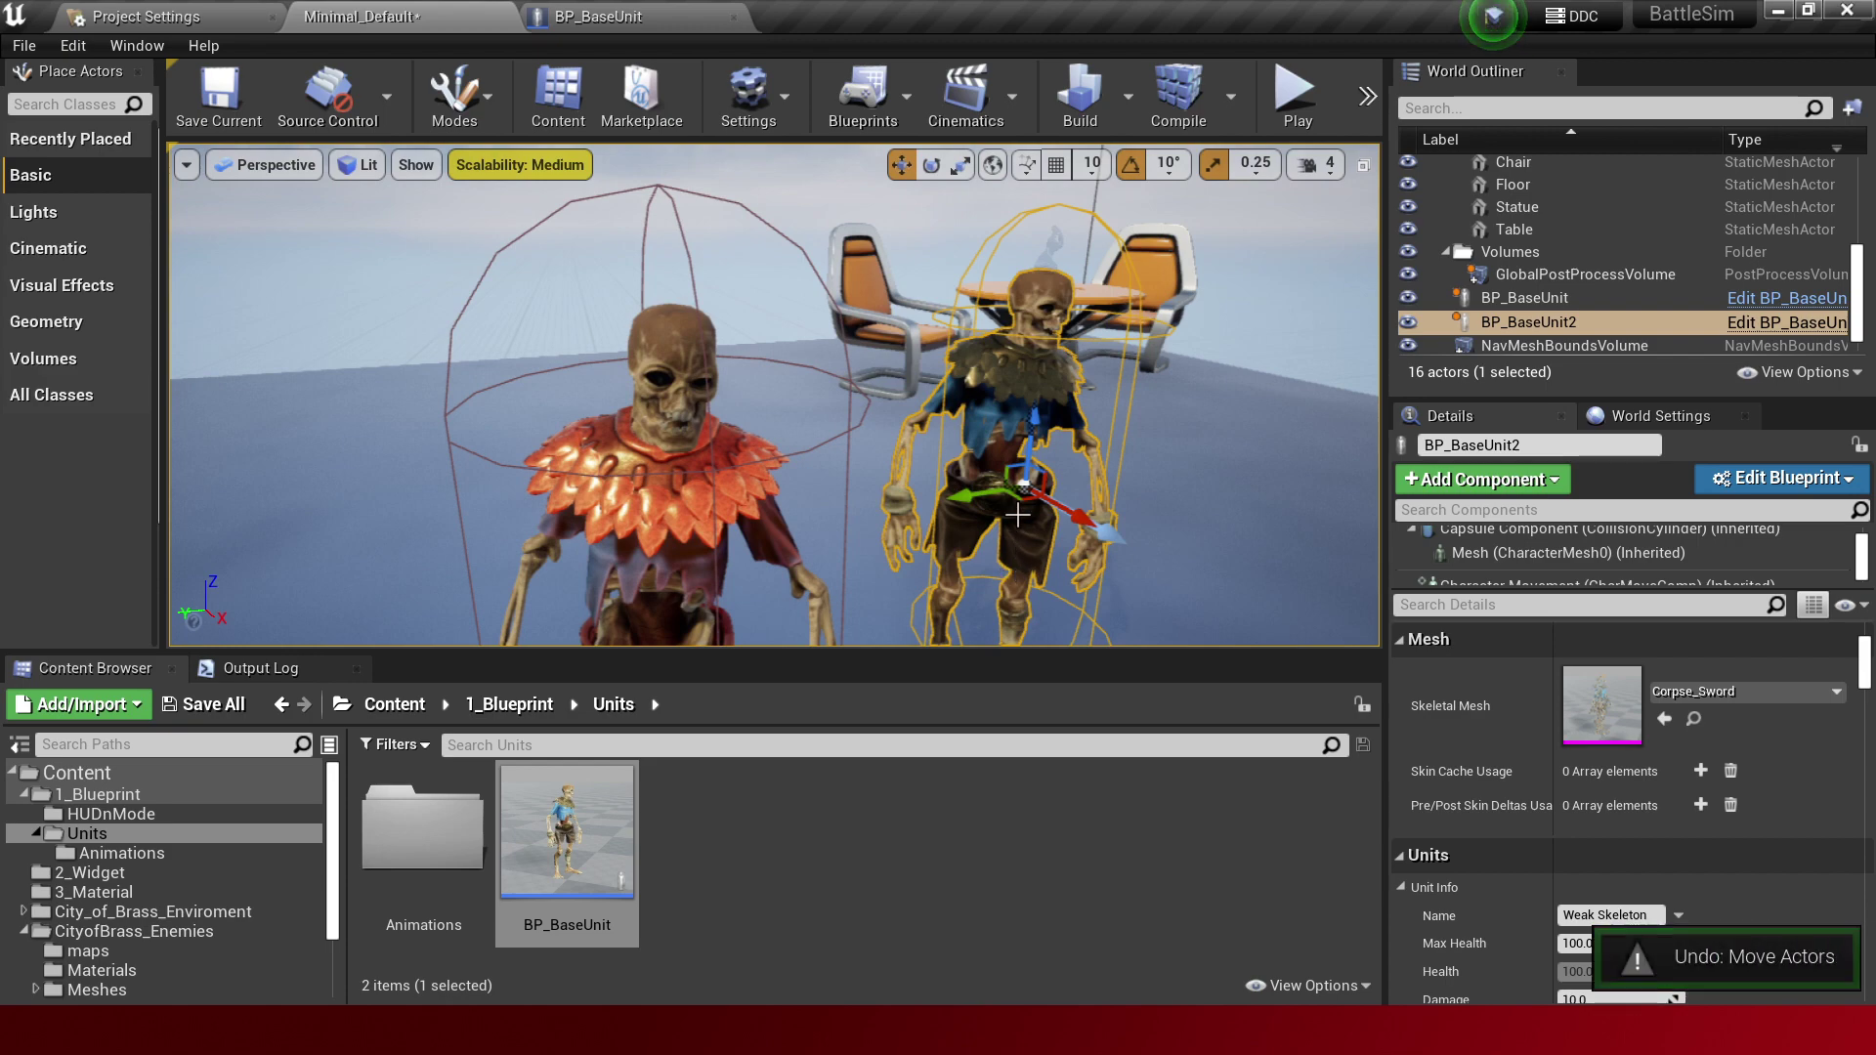
{"action": "left_click_drag", "start_coordinate": [1024, 483], "coordinate": [985, 618]}
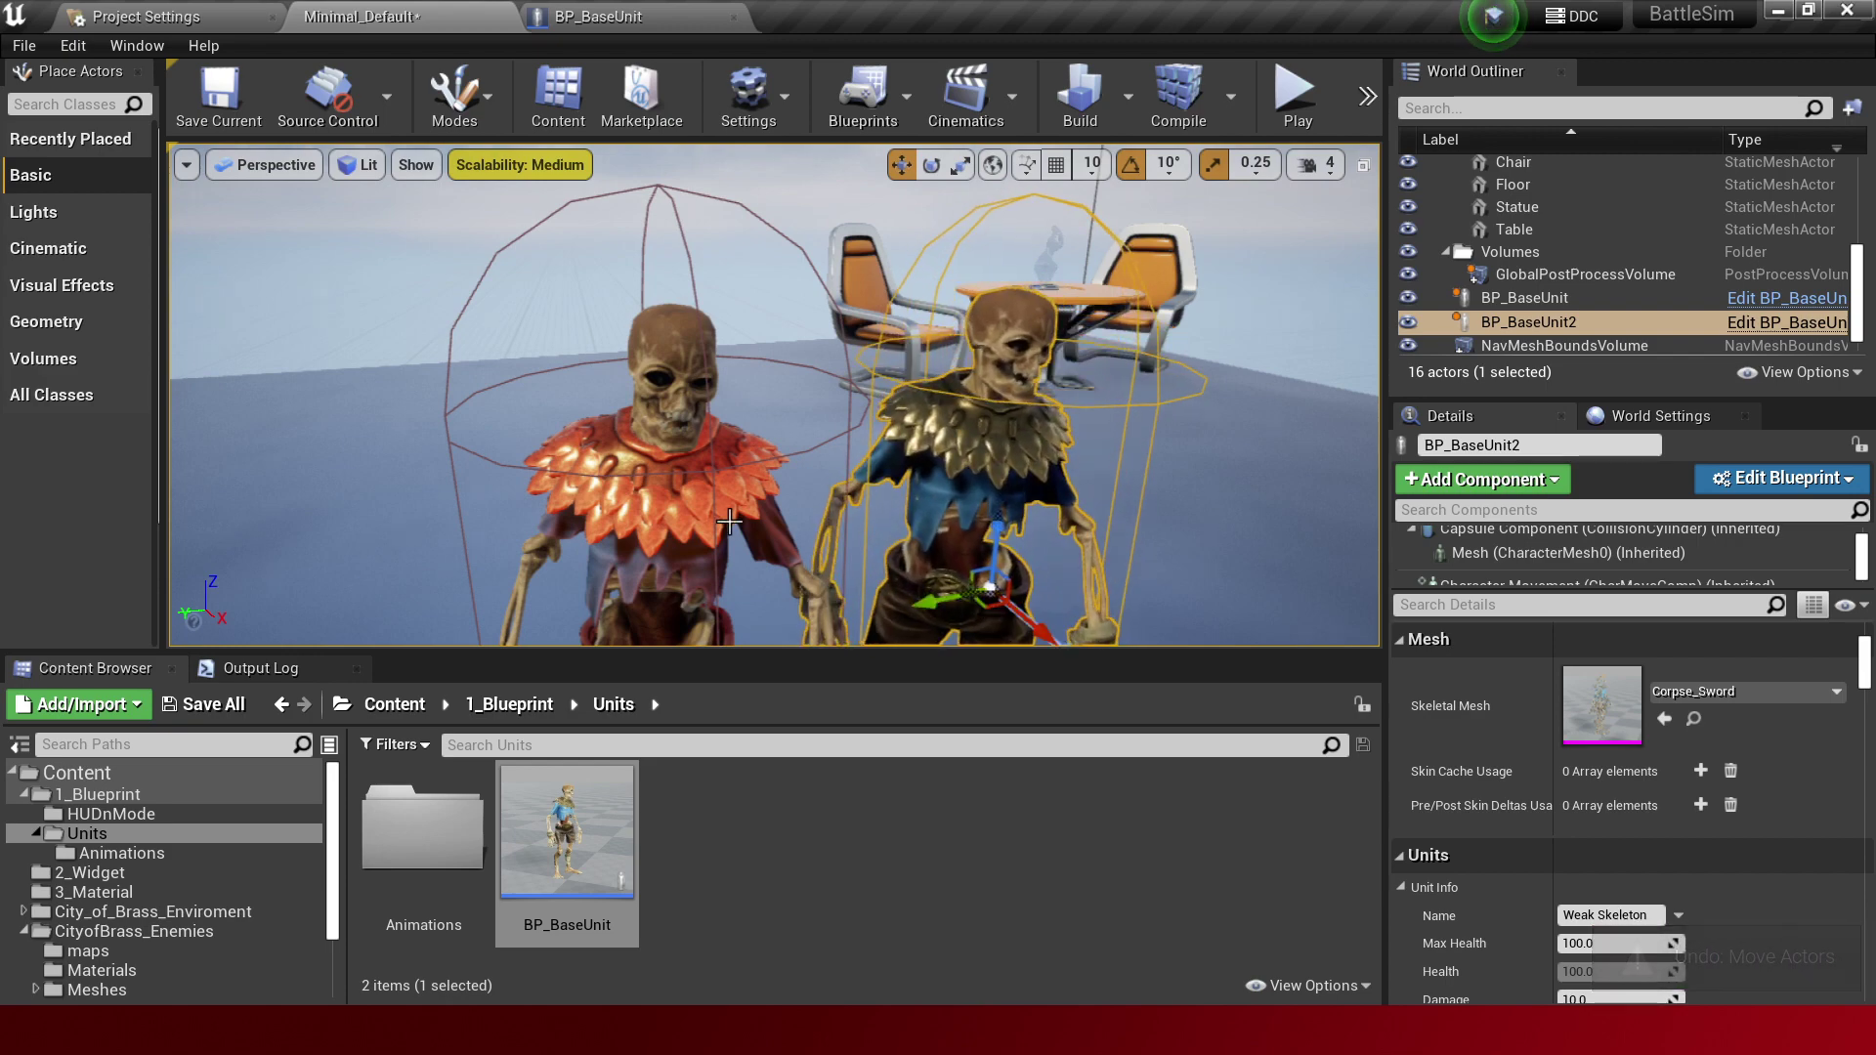
{"action": "scroll", "coordinate": [1075, 476], "scroll_direction": "down", "scroll_amount": 5}
{"action": "scroll", "coordinate": [1075, 476], "scroll_direction": "up", "scroll_amount": 5}
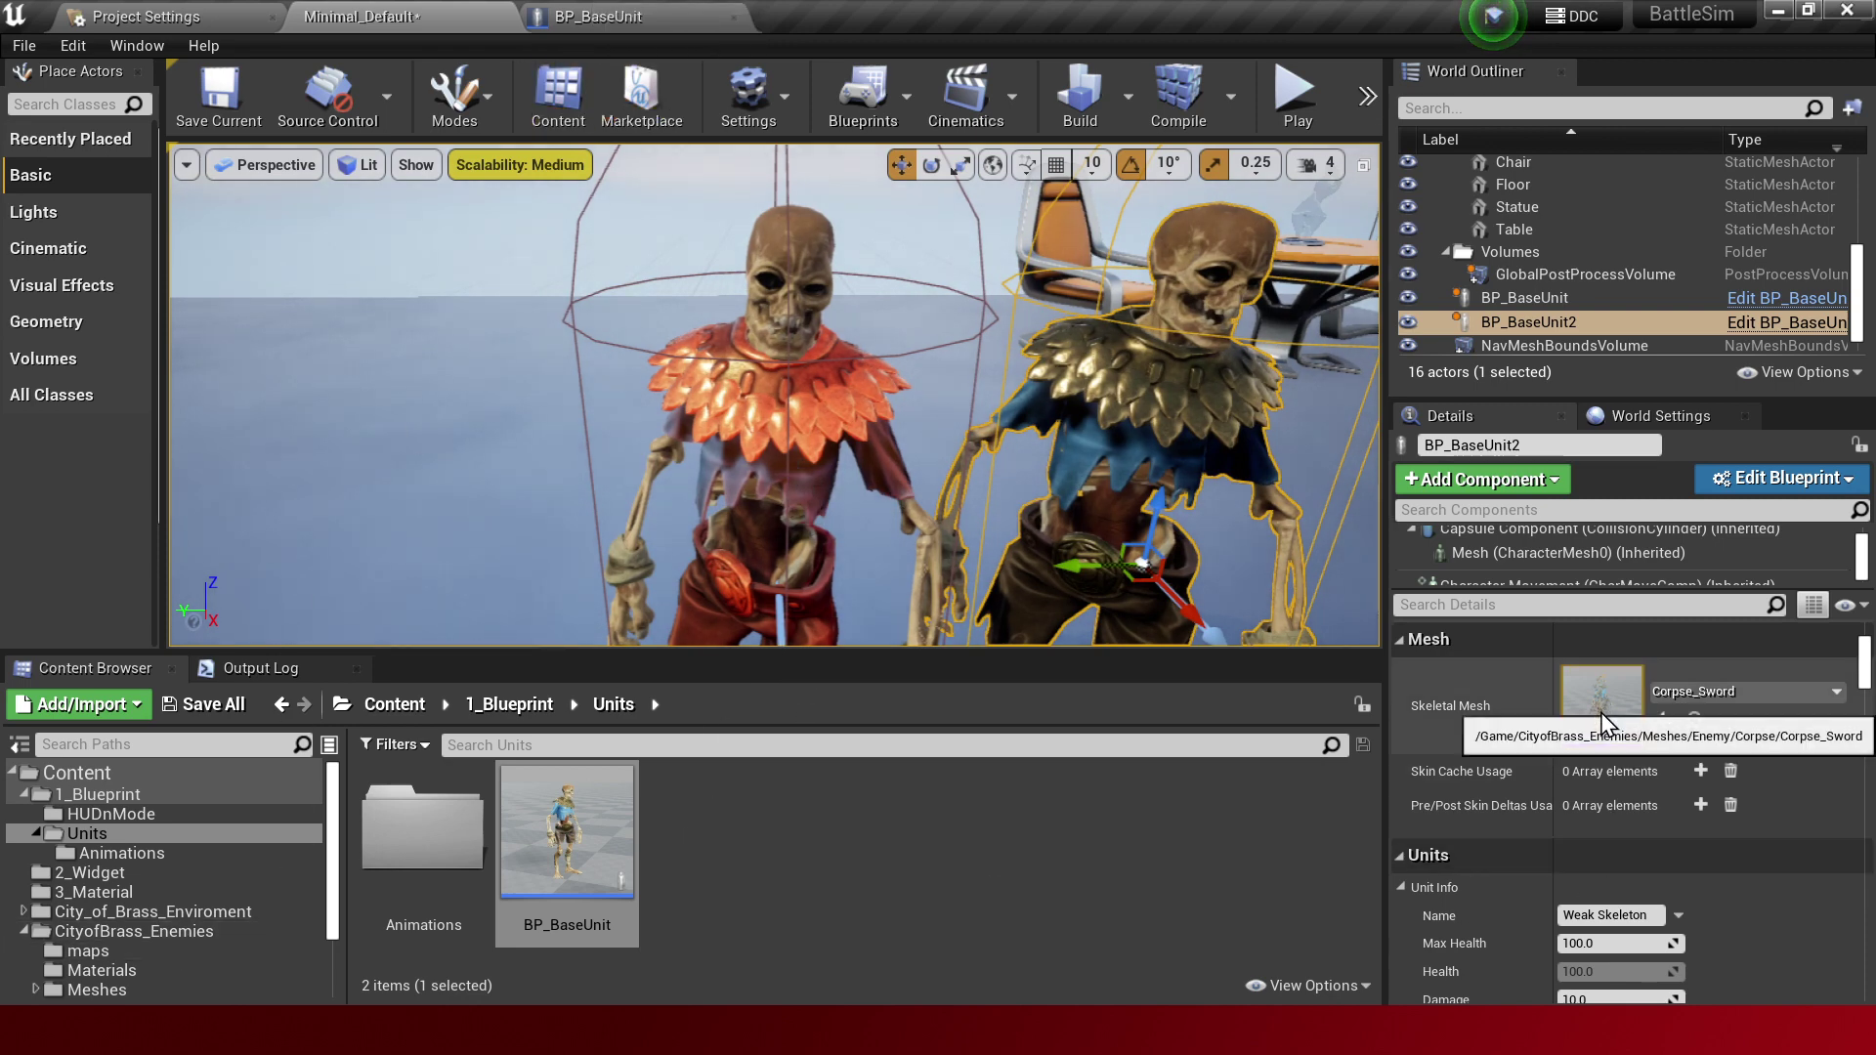
From BP_BaseUnit, open Element 1's Corpse_Clothes_Inst and its Corpse_Sword_Clothes_Low_02 colour texture.
{"action": "left_click", "coordinate": [647, 20]}
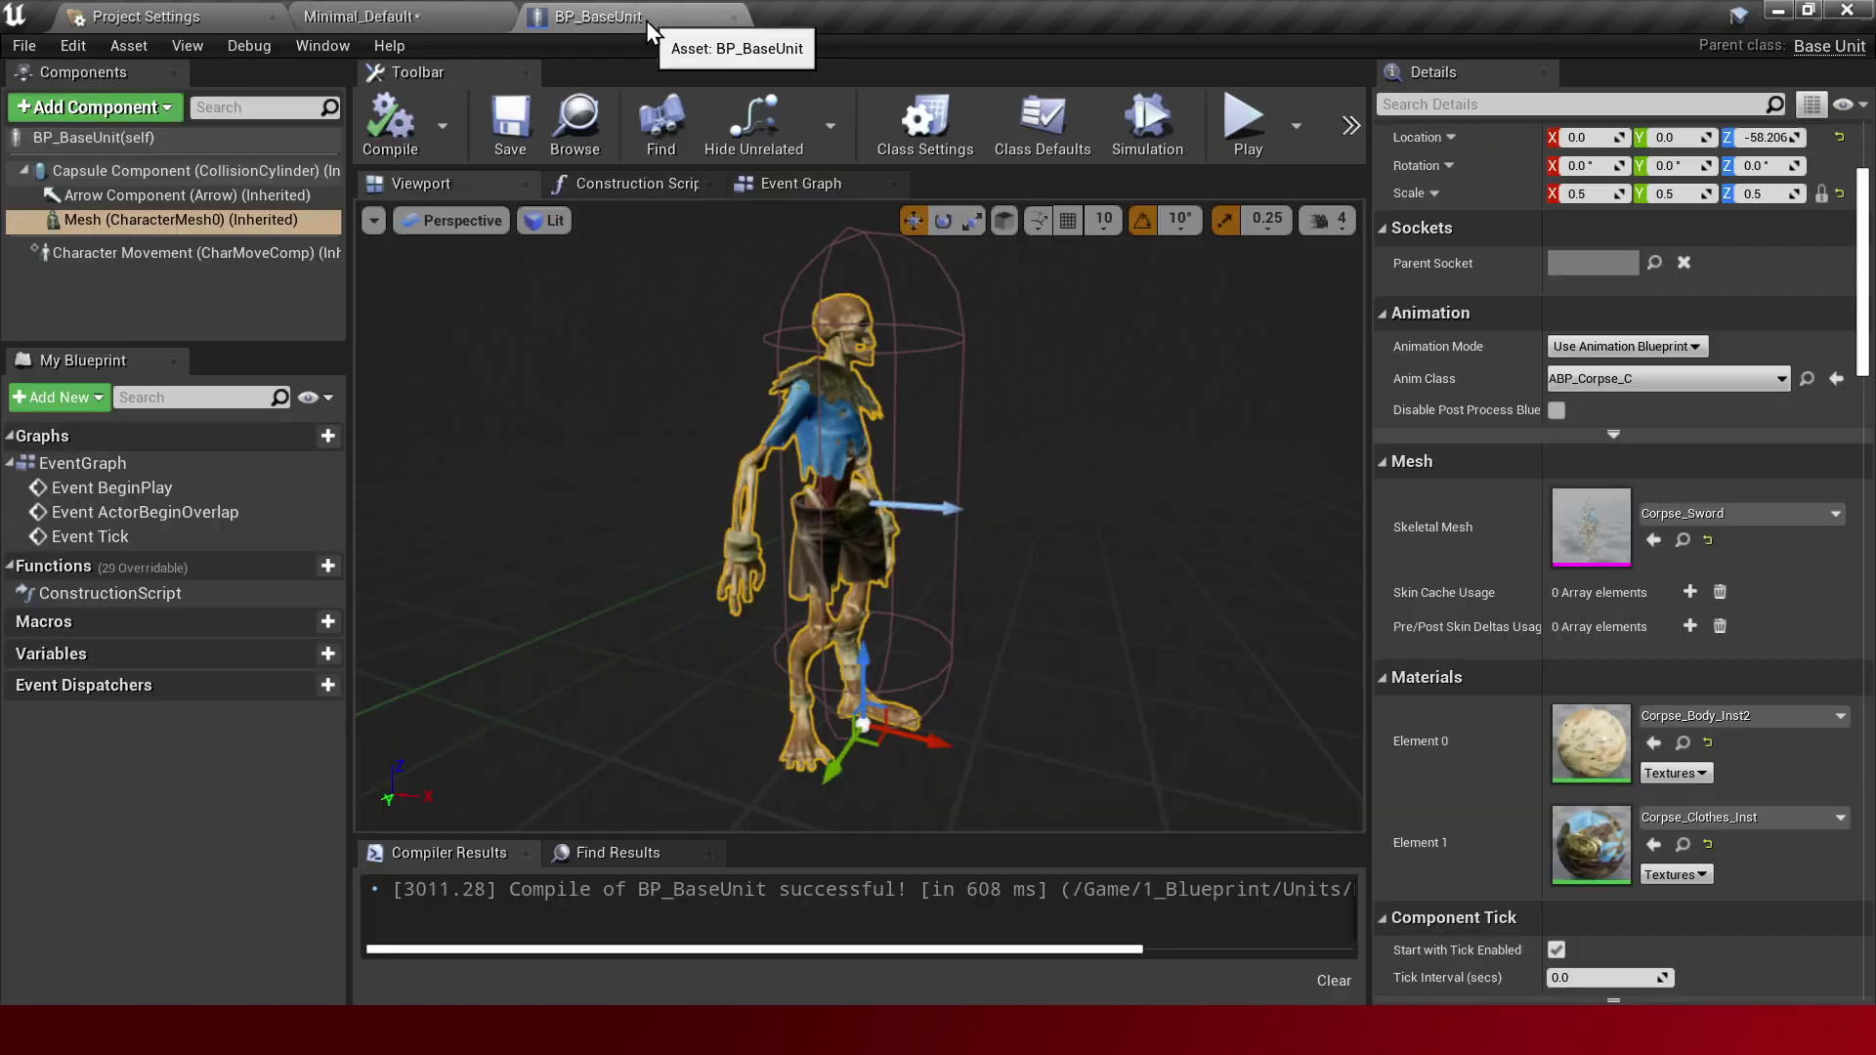
{"action": "double_click", "coordinate": [1608, 864]}
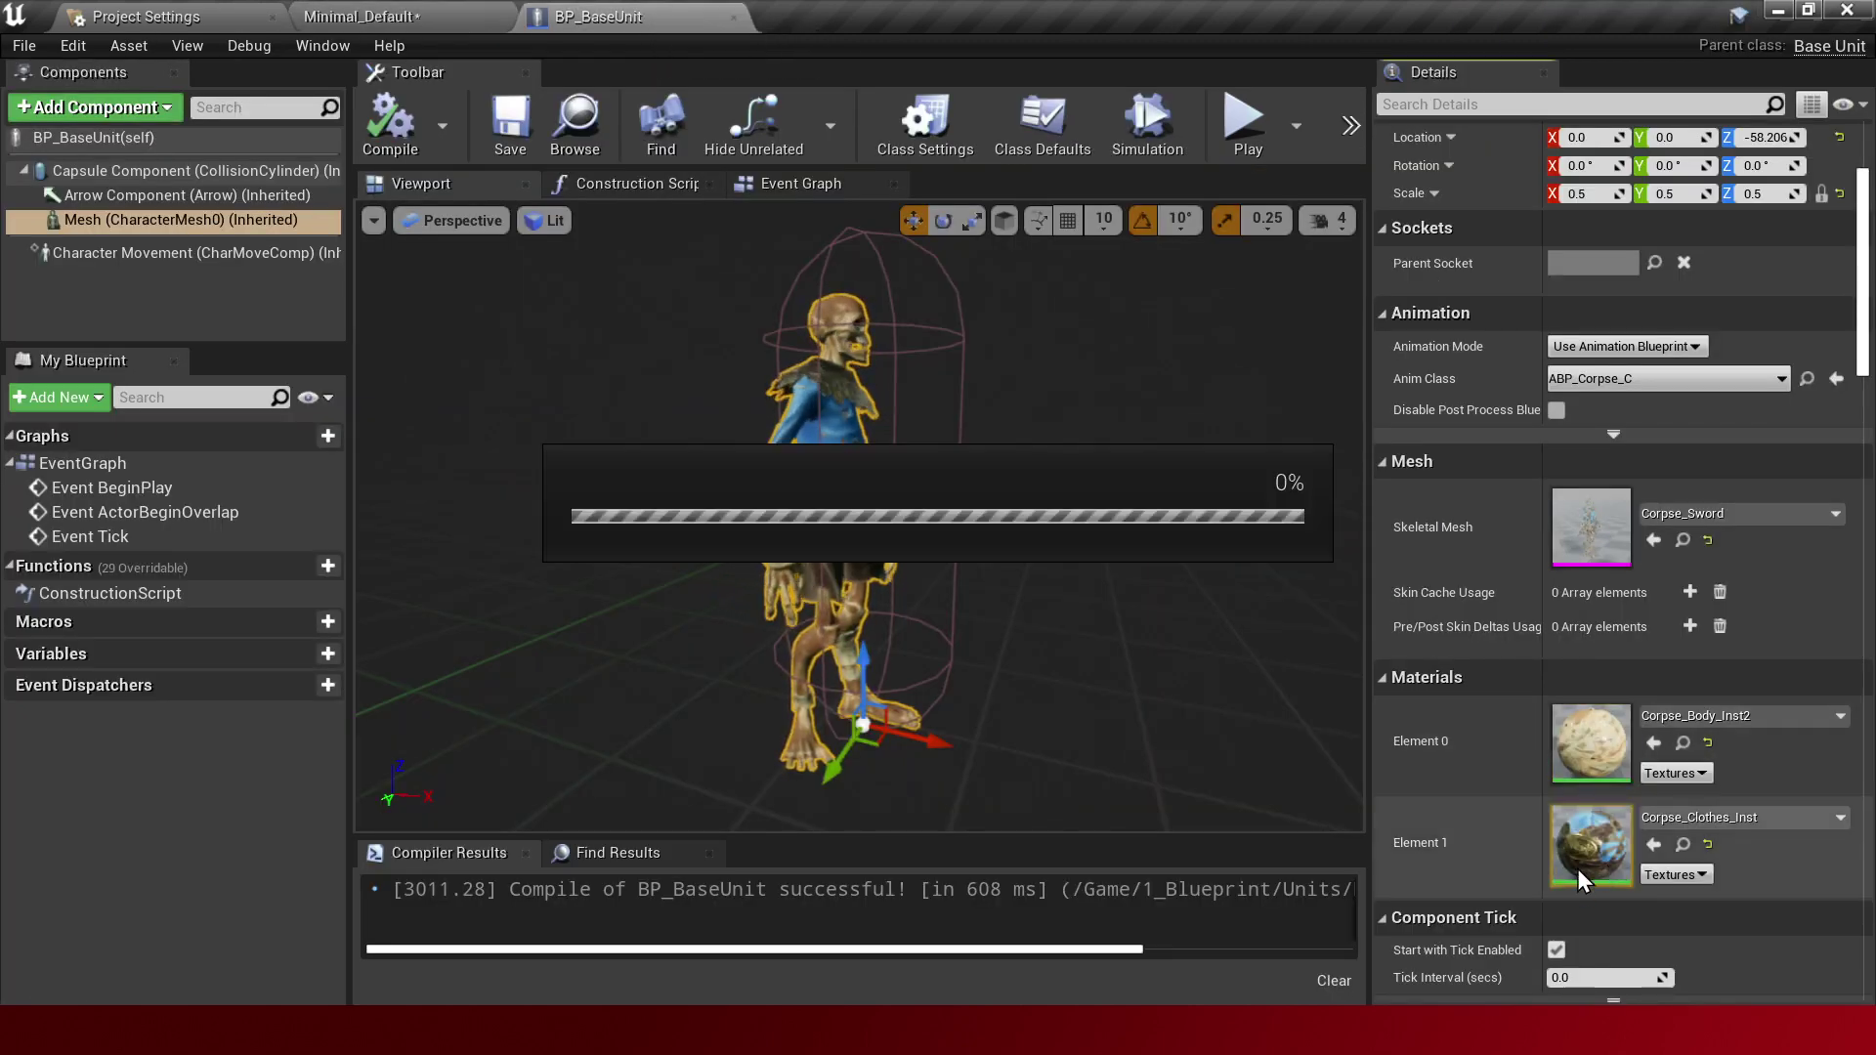
{"action": "double_click", "coordinate": [909, 506]}
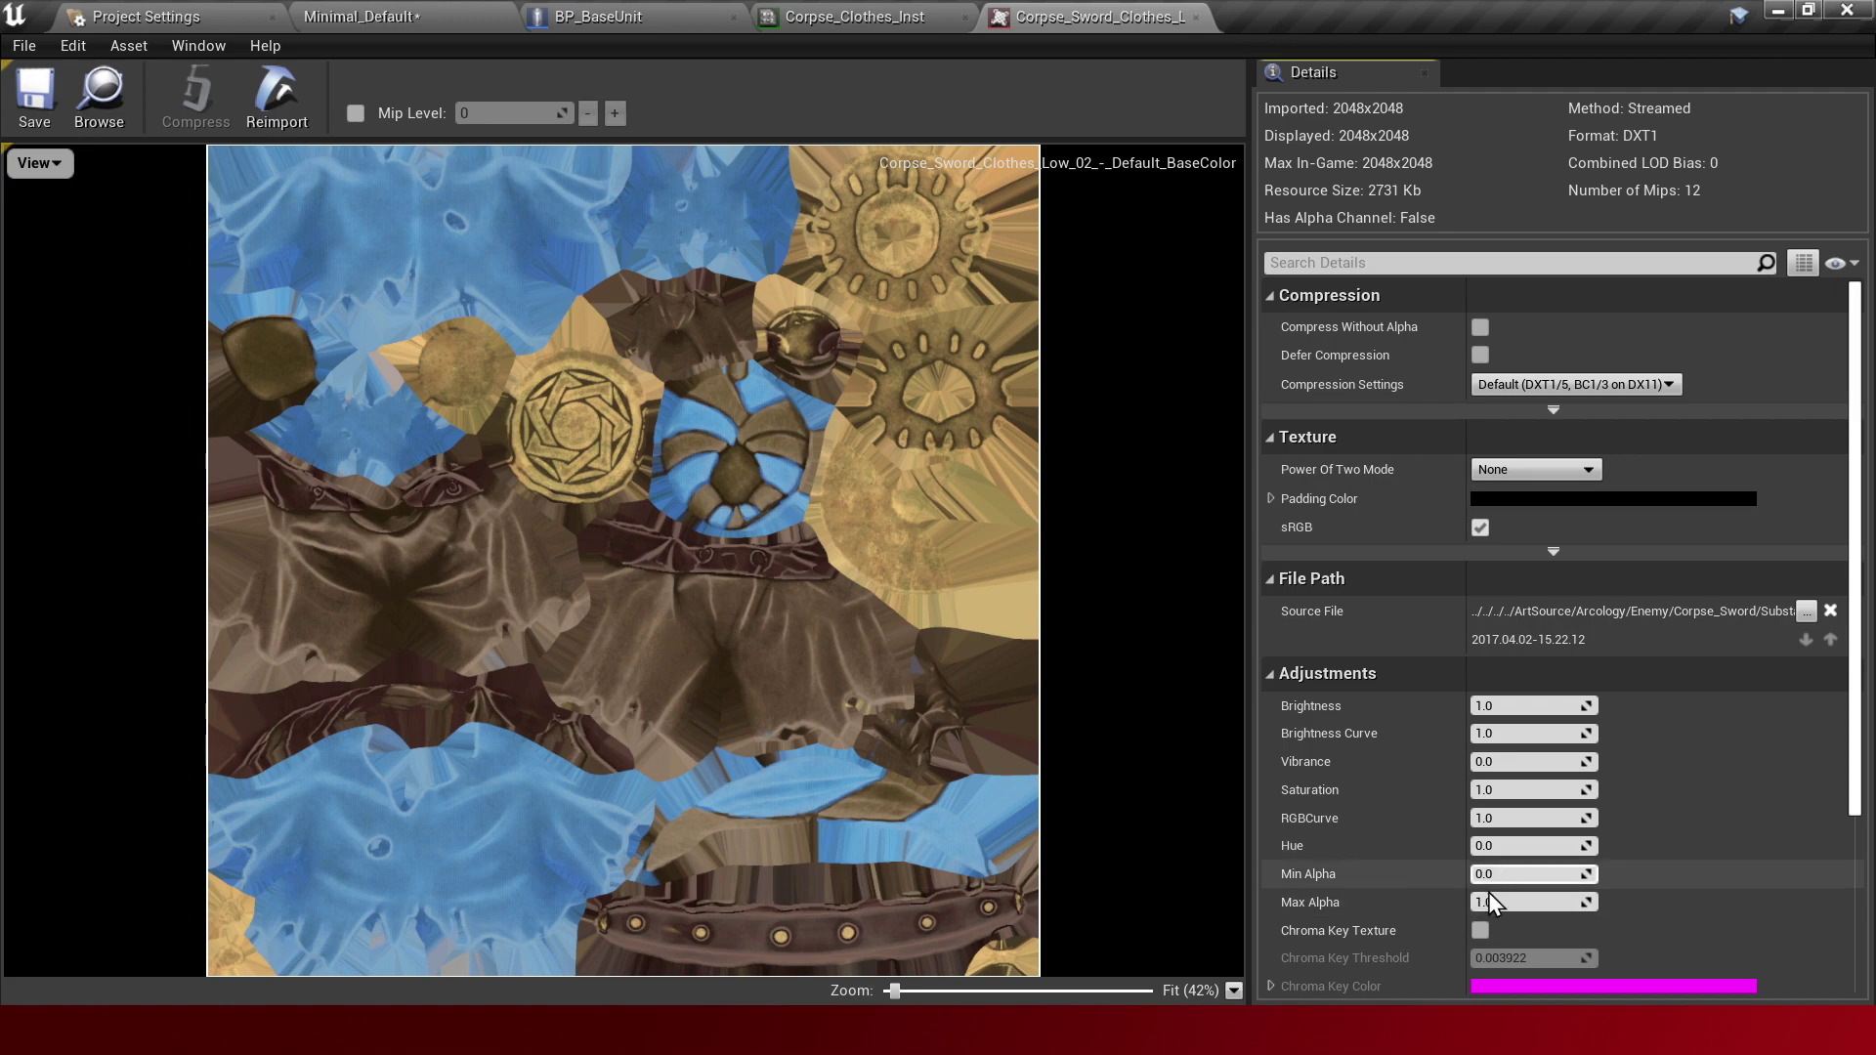
Copy the clothes base-colour texture into the 3_Material folder.
{"action": "left_click", "coordinate": [1195, 19]}
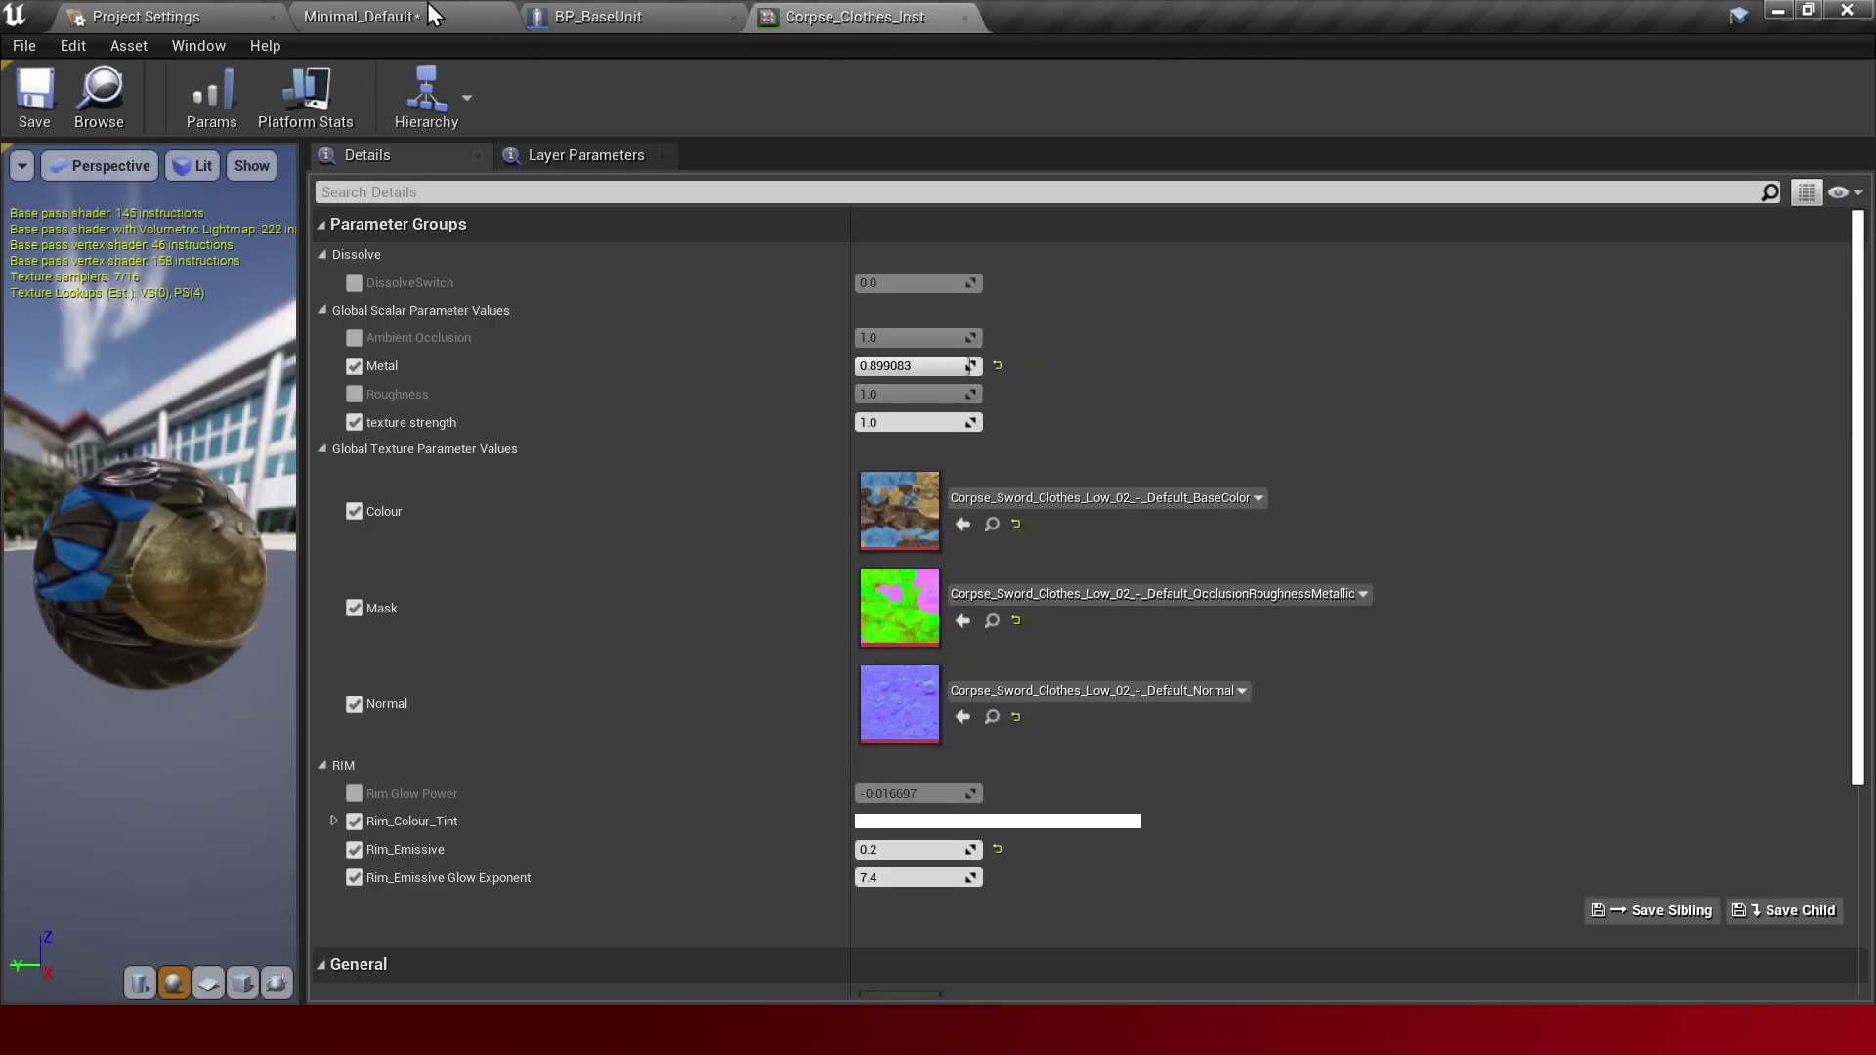
{"action": "left_click", "coordinate": [426, 17]}
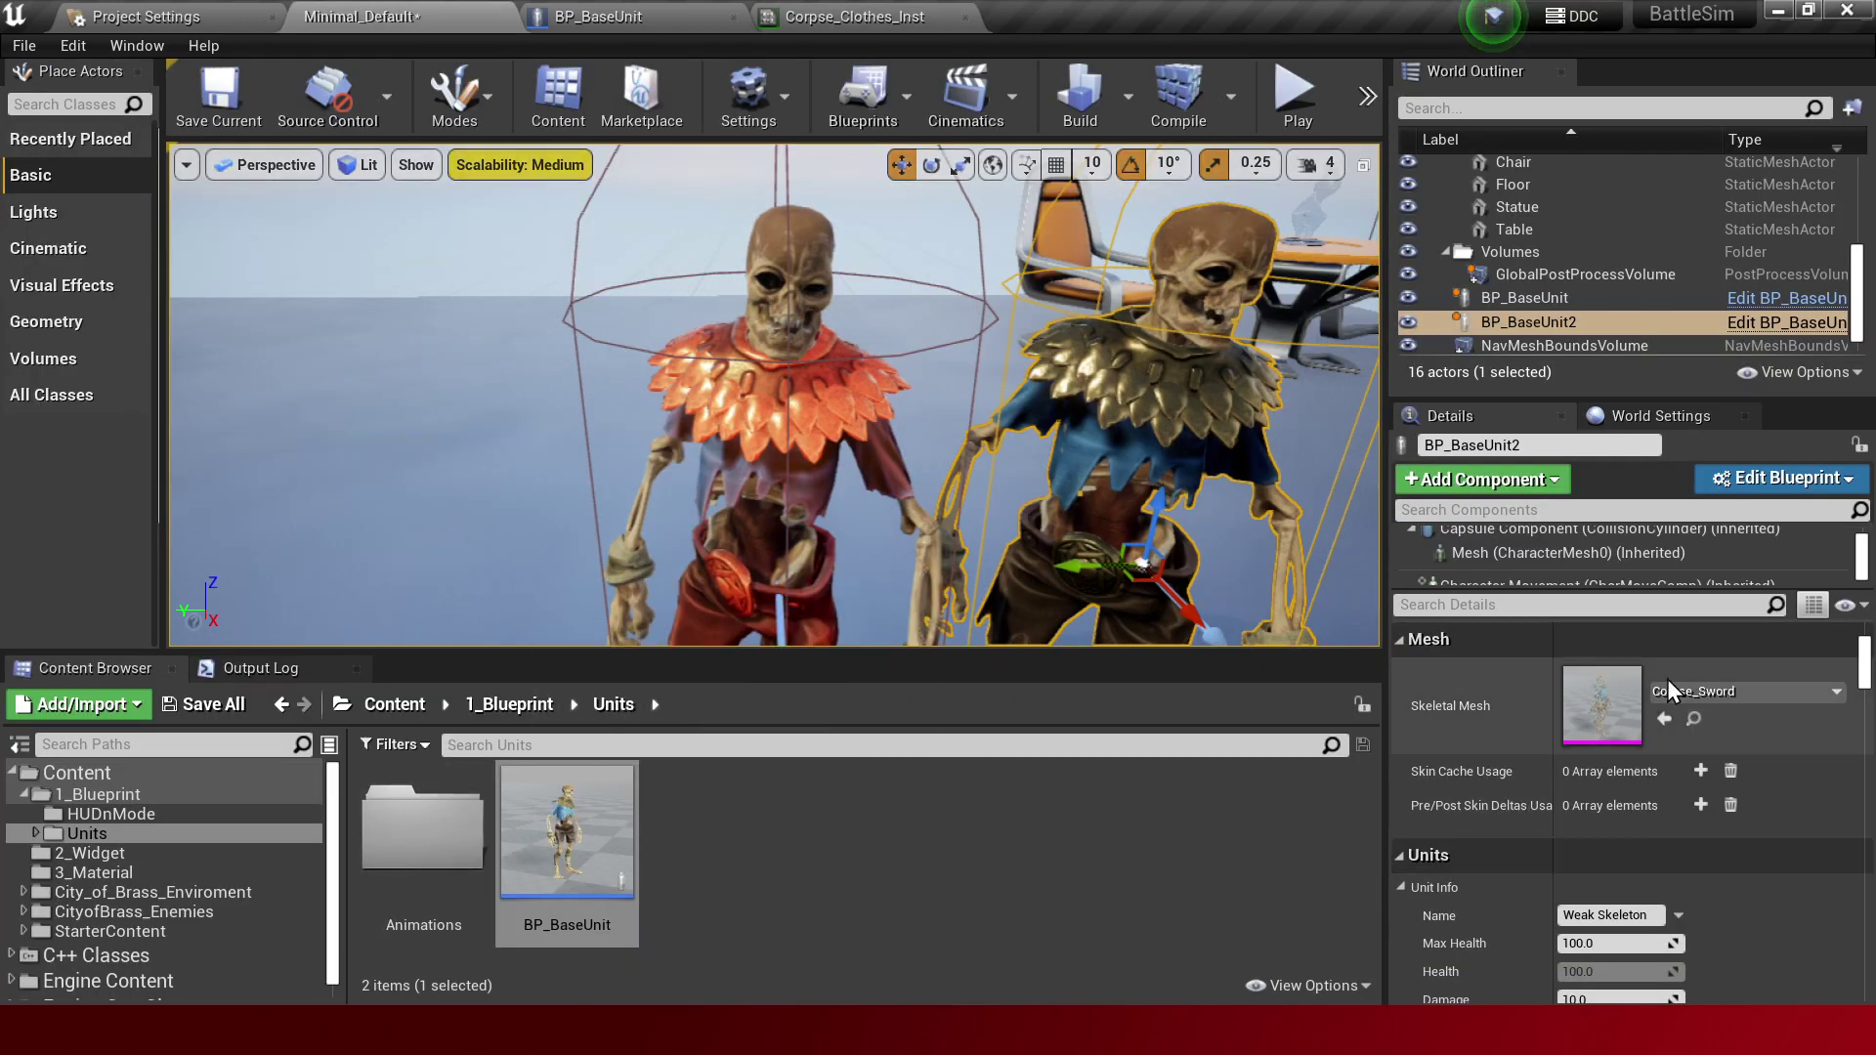
{"action": "left_click", "coordinate": [830, 16]}
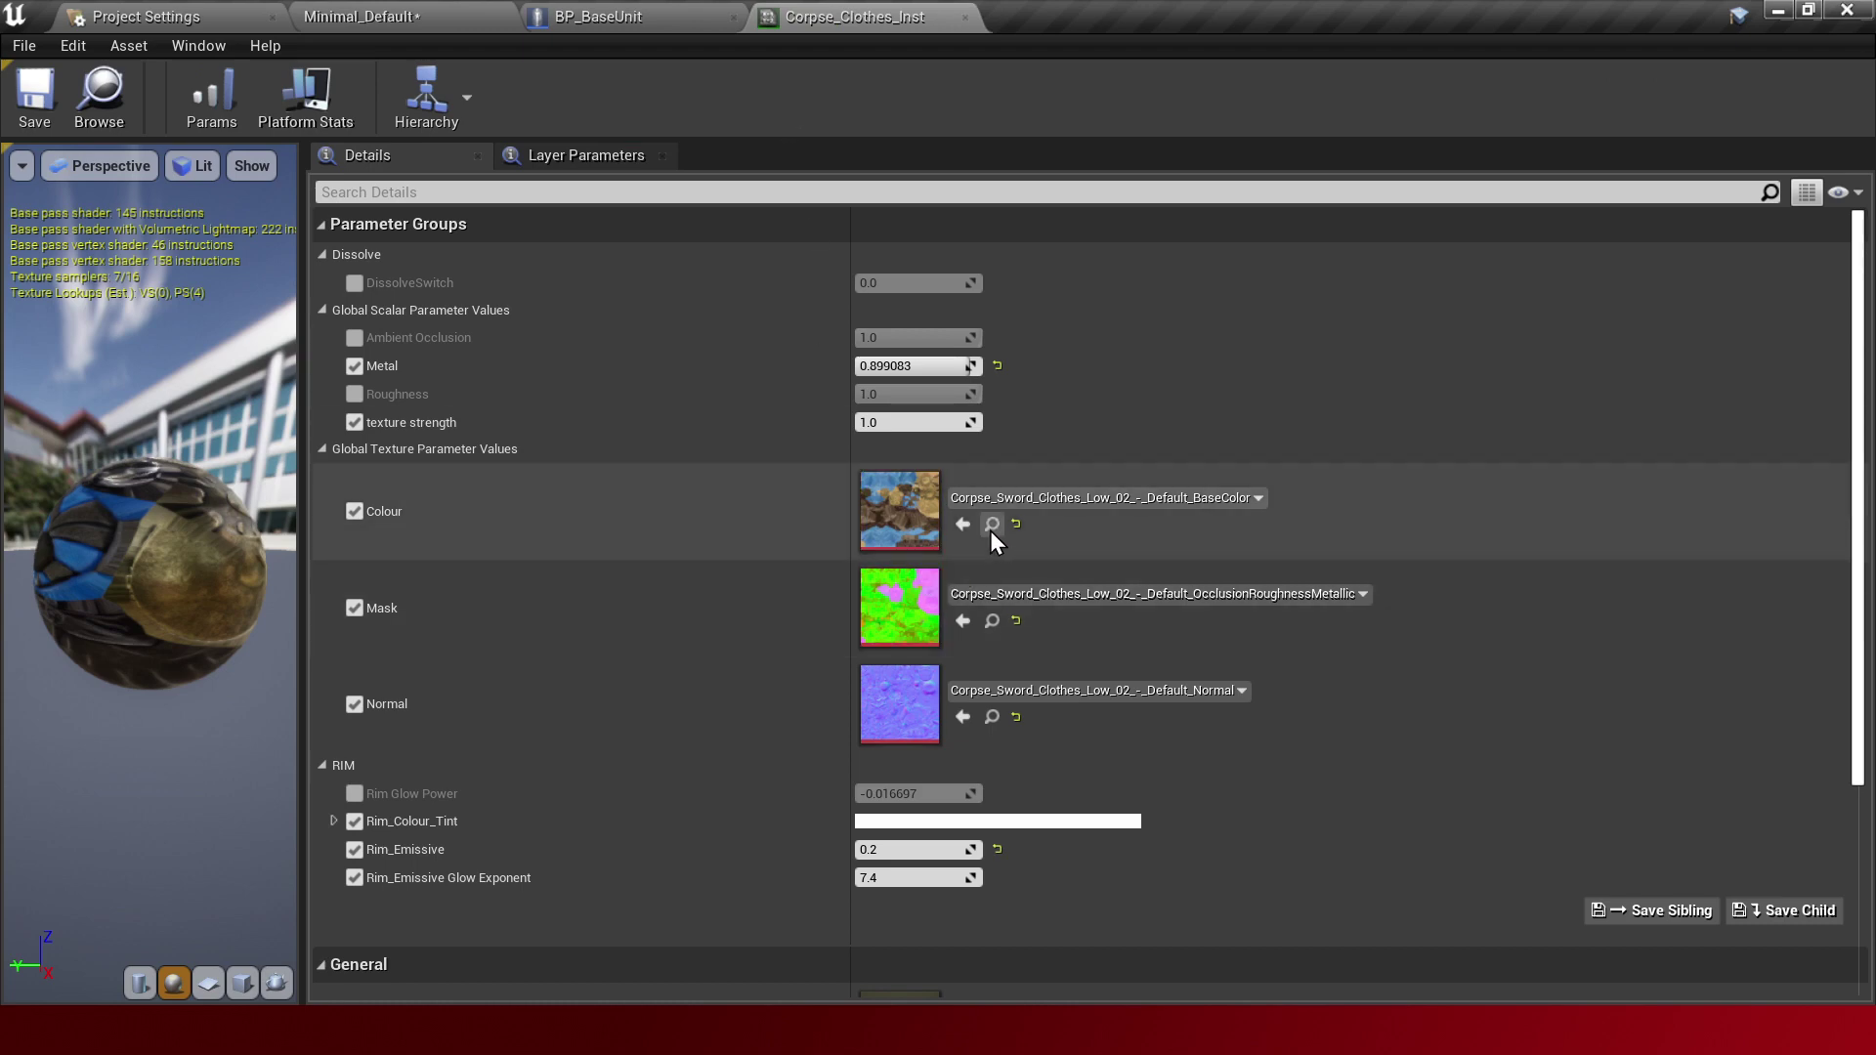
{"action": "left_click", "coordinate": [991, 524]}
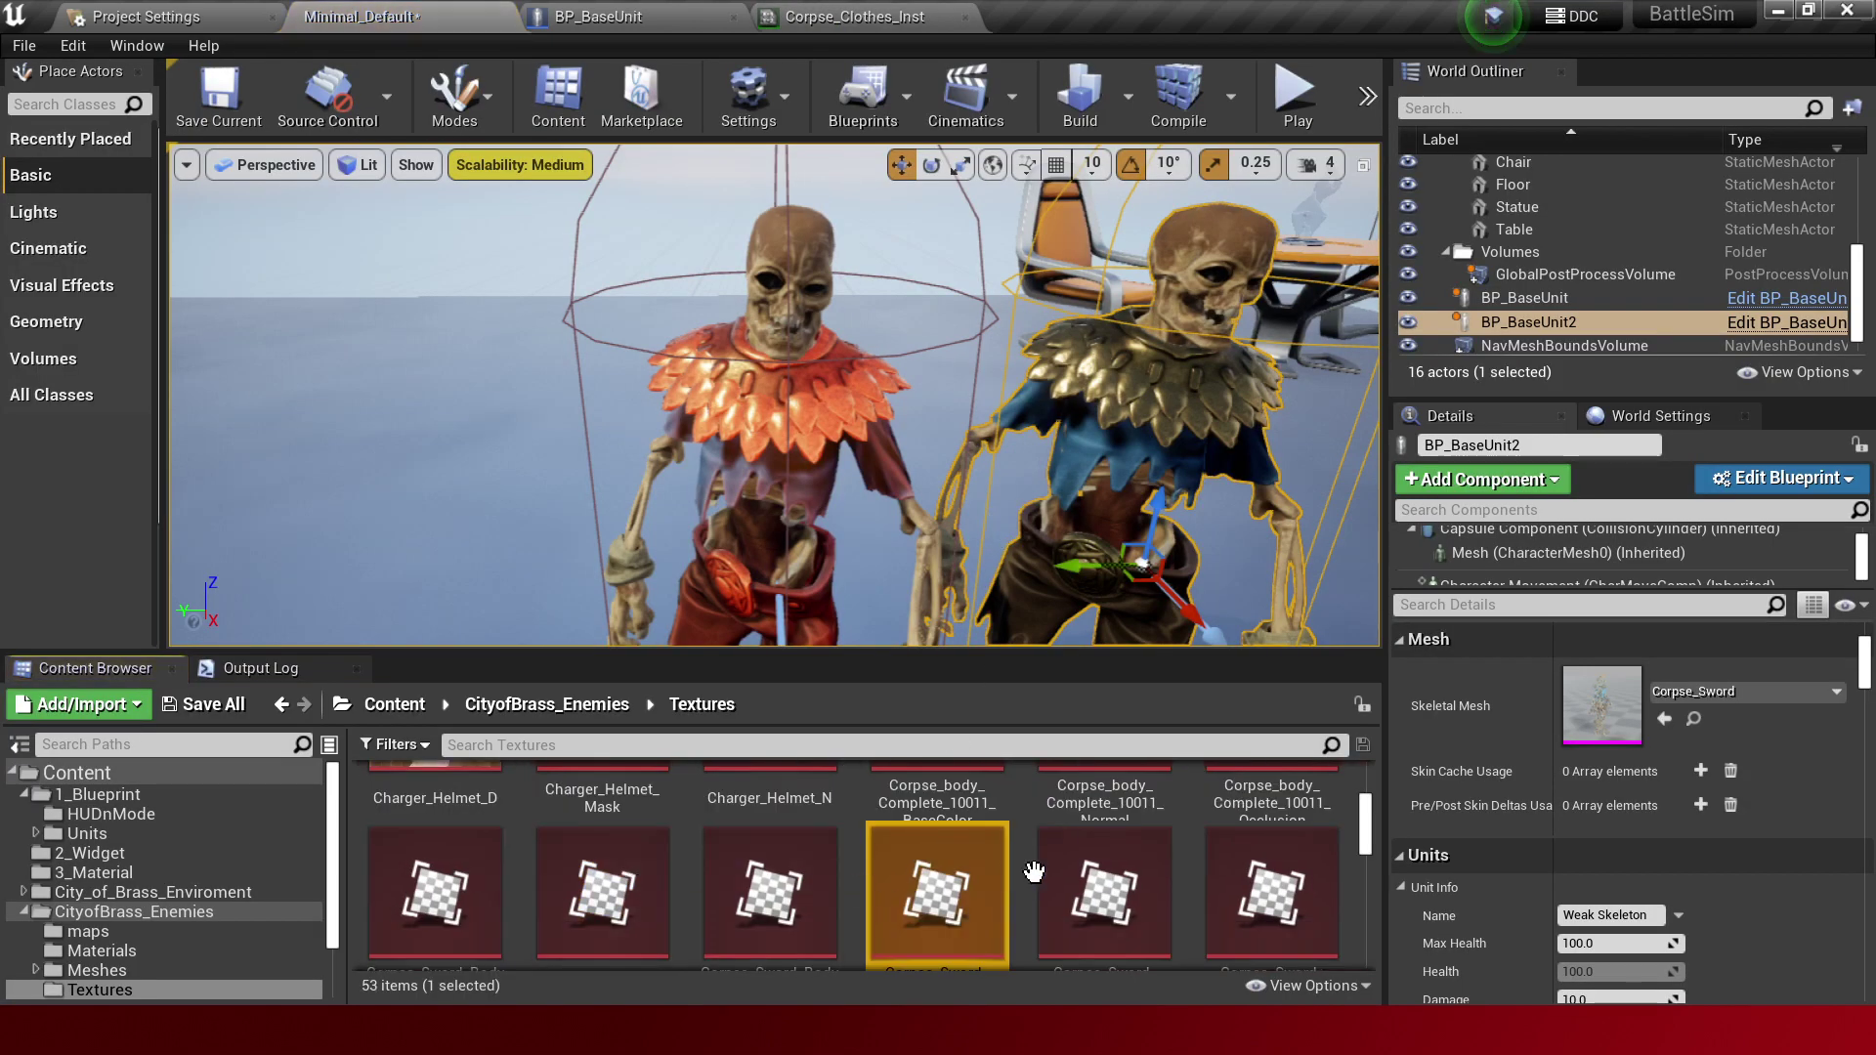
{"action": "scroll", "coordinate": [1026, 860], "scroll_direction": "down", "scroll_amount": 1}
{"action": "left_click_drag", "start_coordinate": [953, 858], "coordinate": [155, 871]}
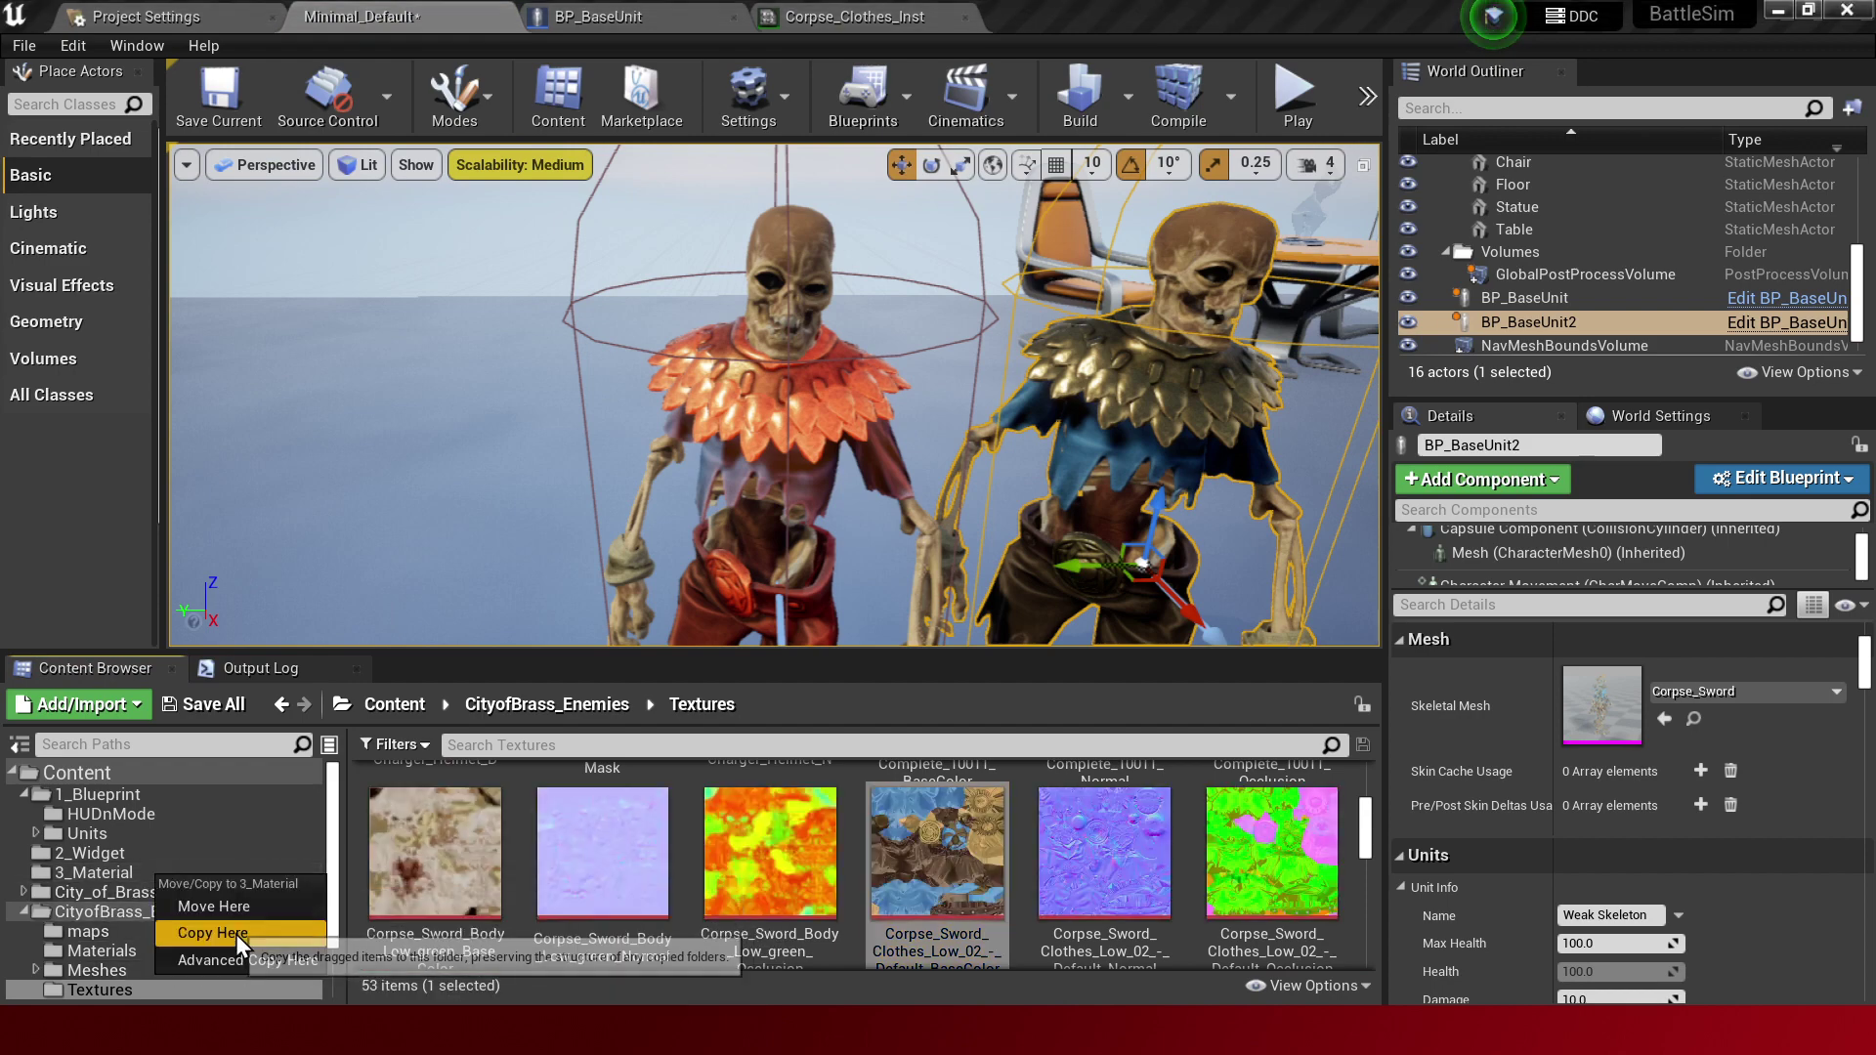
{"action": "left_click", "coordinate": [237, 934]}
Rename the copied texture in 3_Material to T_EnemyCorpse and open it in the texture editor.
{"action": "left_click", "coordinate": [132, 874]}
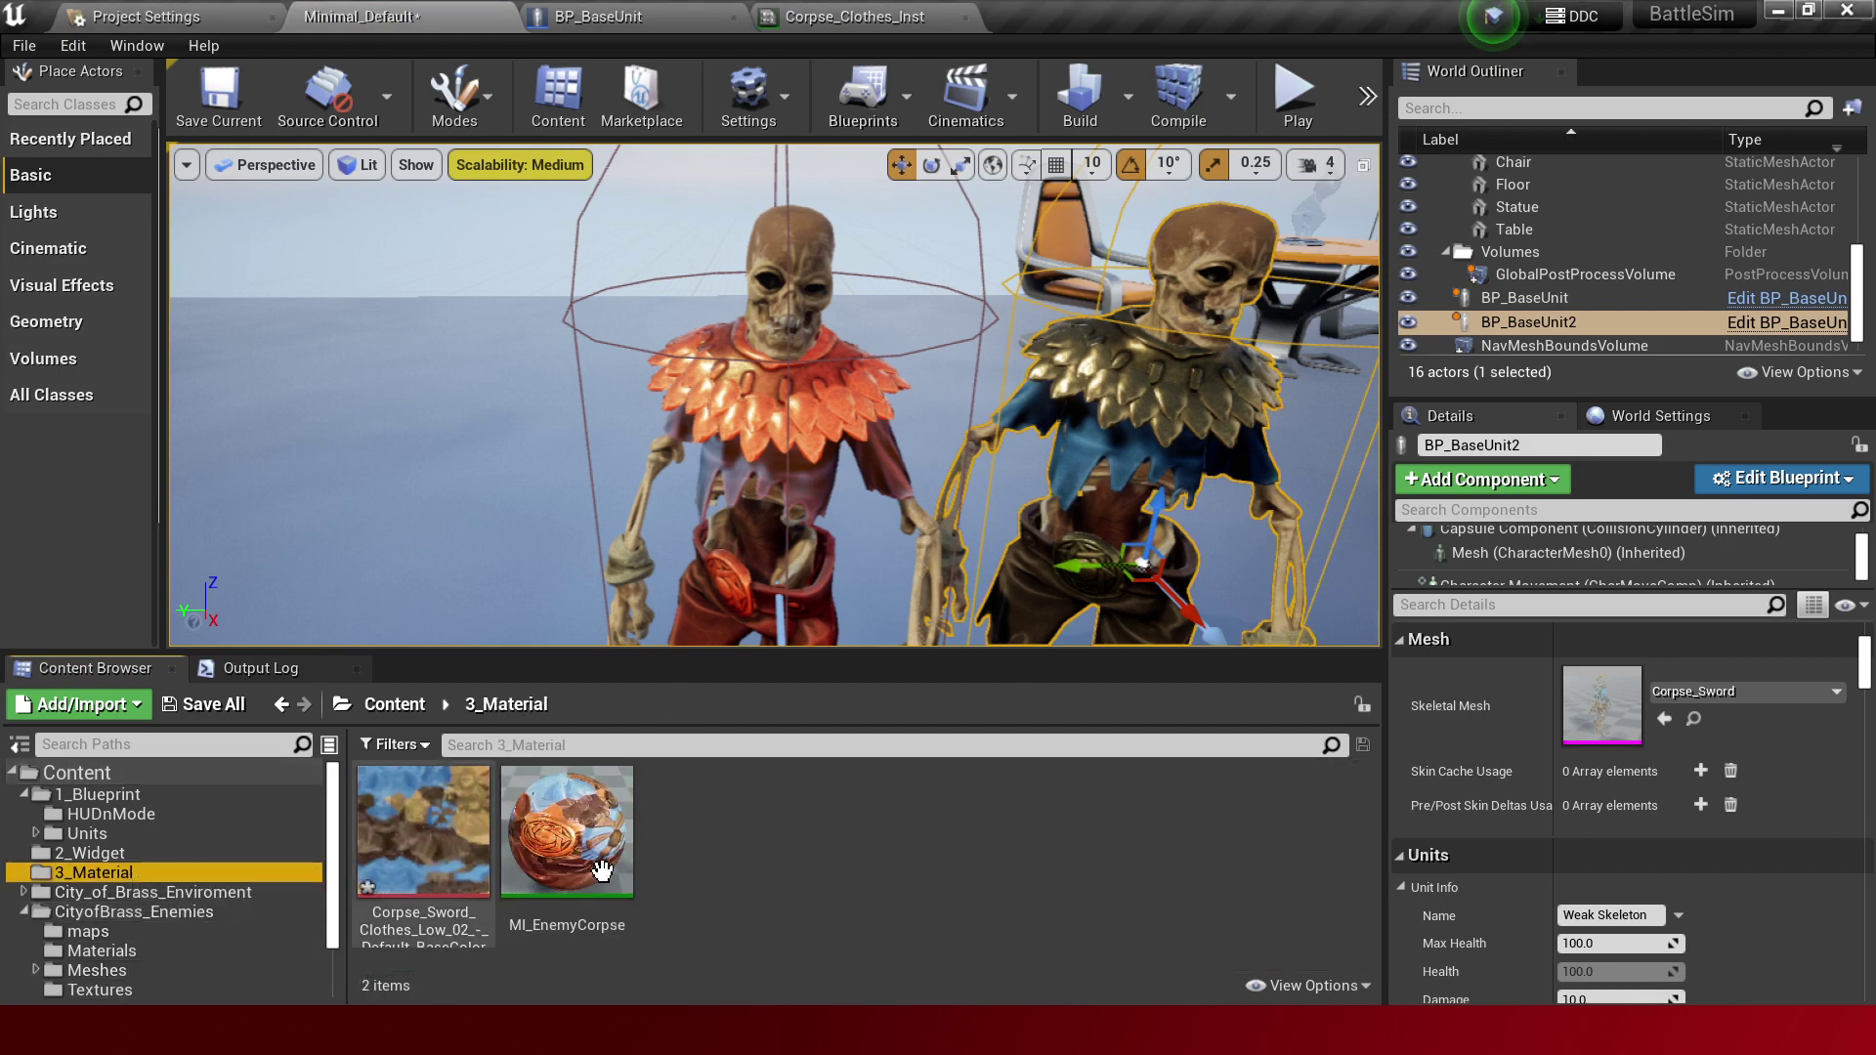
{"action": "double_click", "coordinate": [425, 865]}
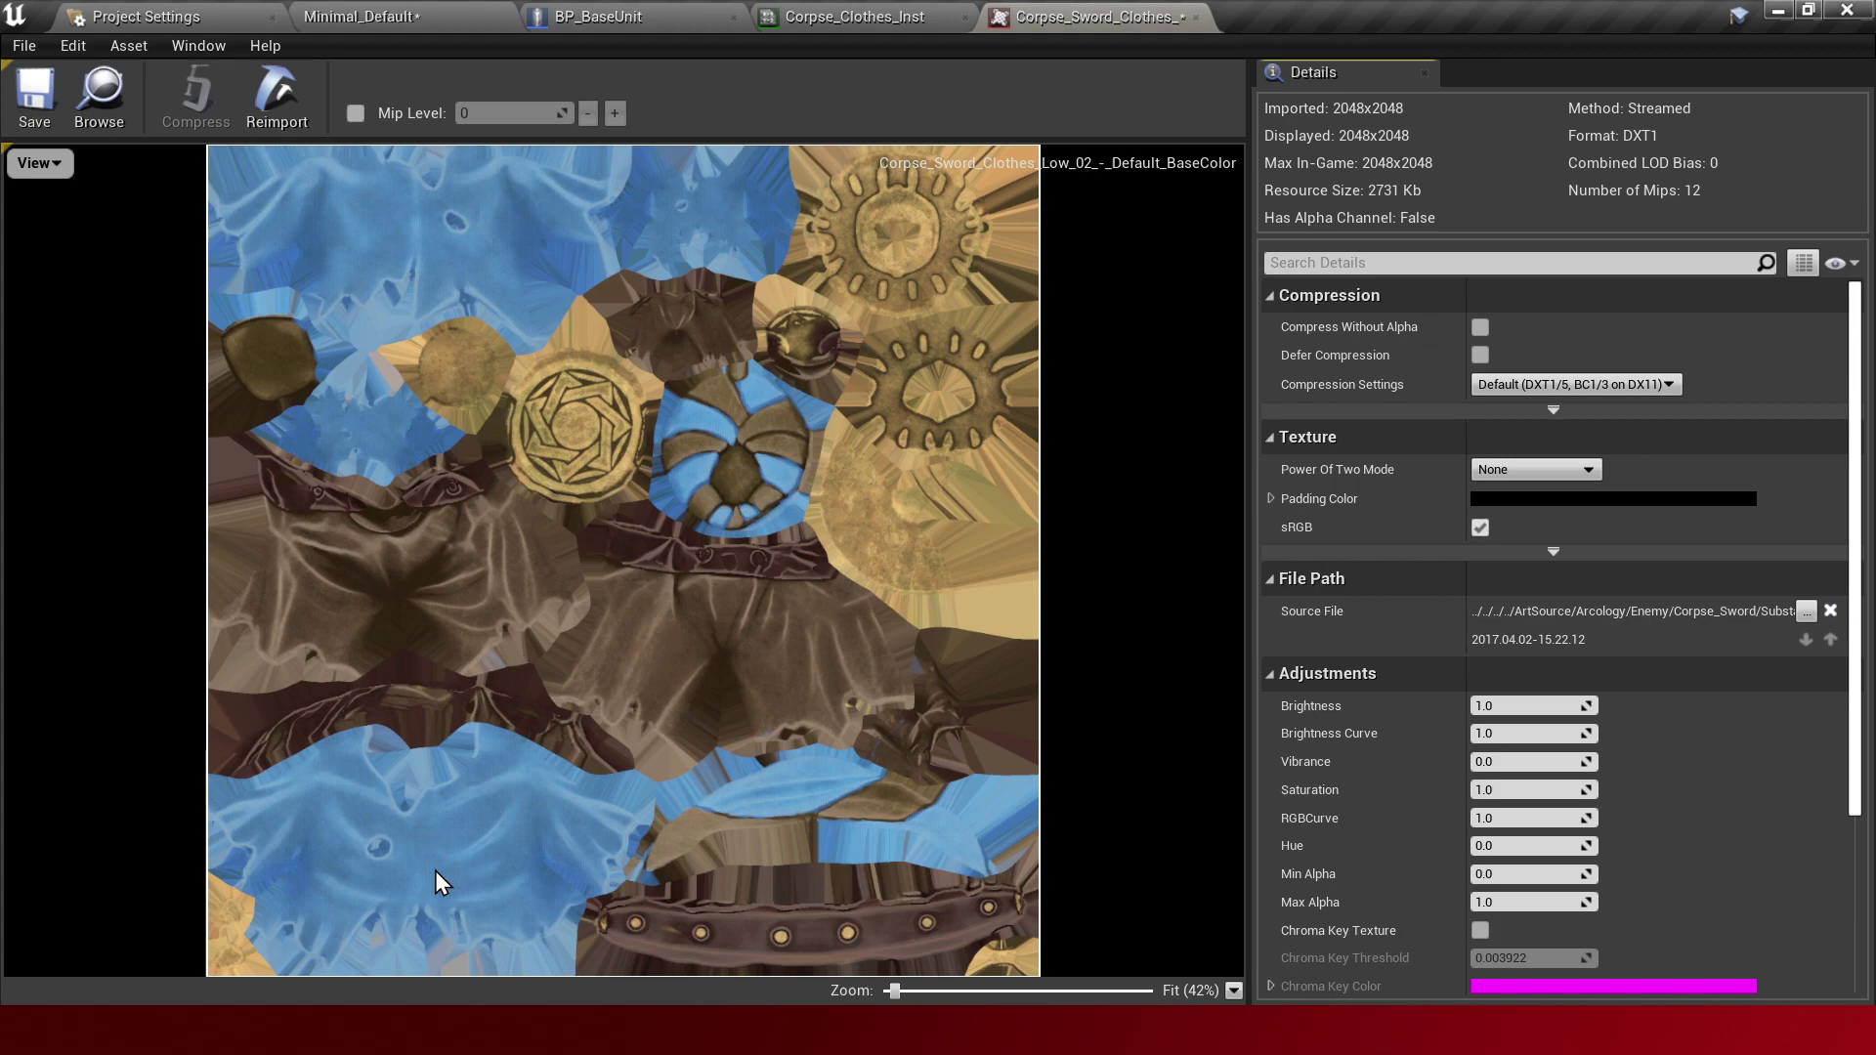
{"action": "left_click", "coordinate": [379, 4]}
{"action": "key", "text": "F2"}
{"action": "type", "text": "E"}
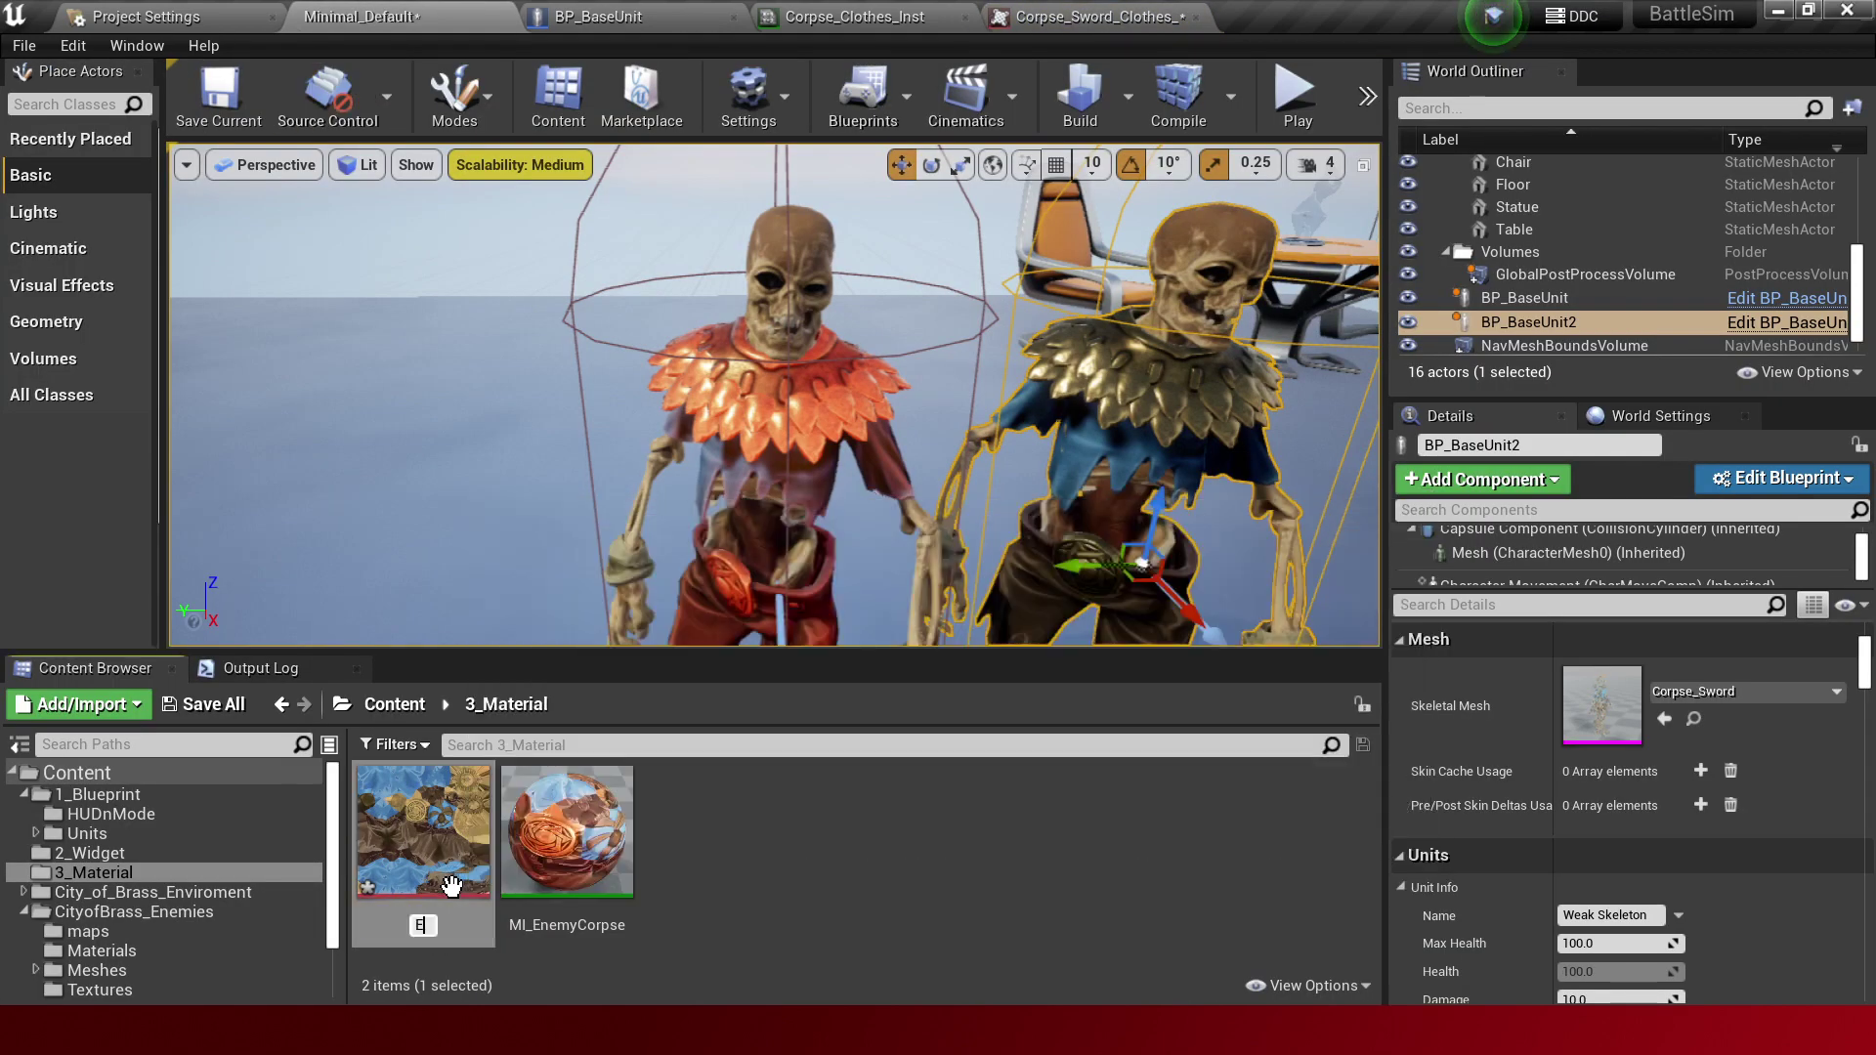
{"action": "type", "text": "pse"}
{"action": "key", "text": "Return"}
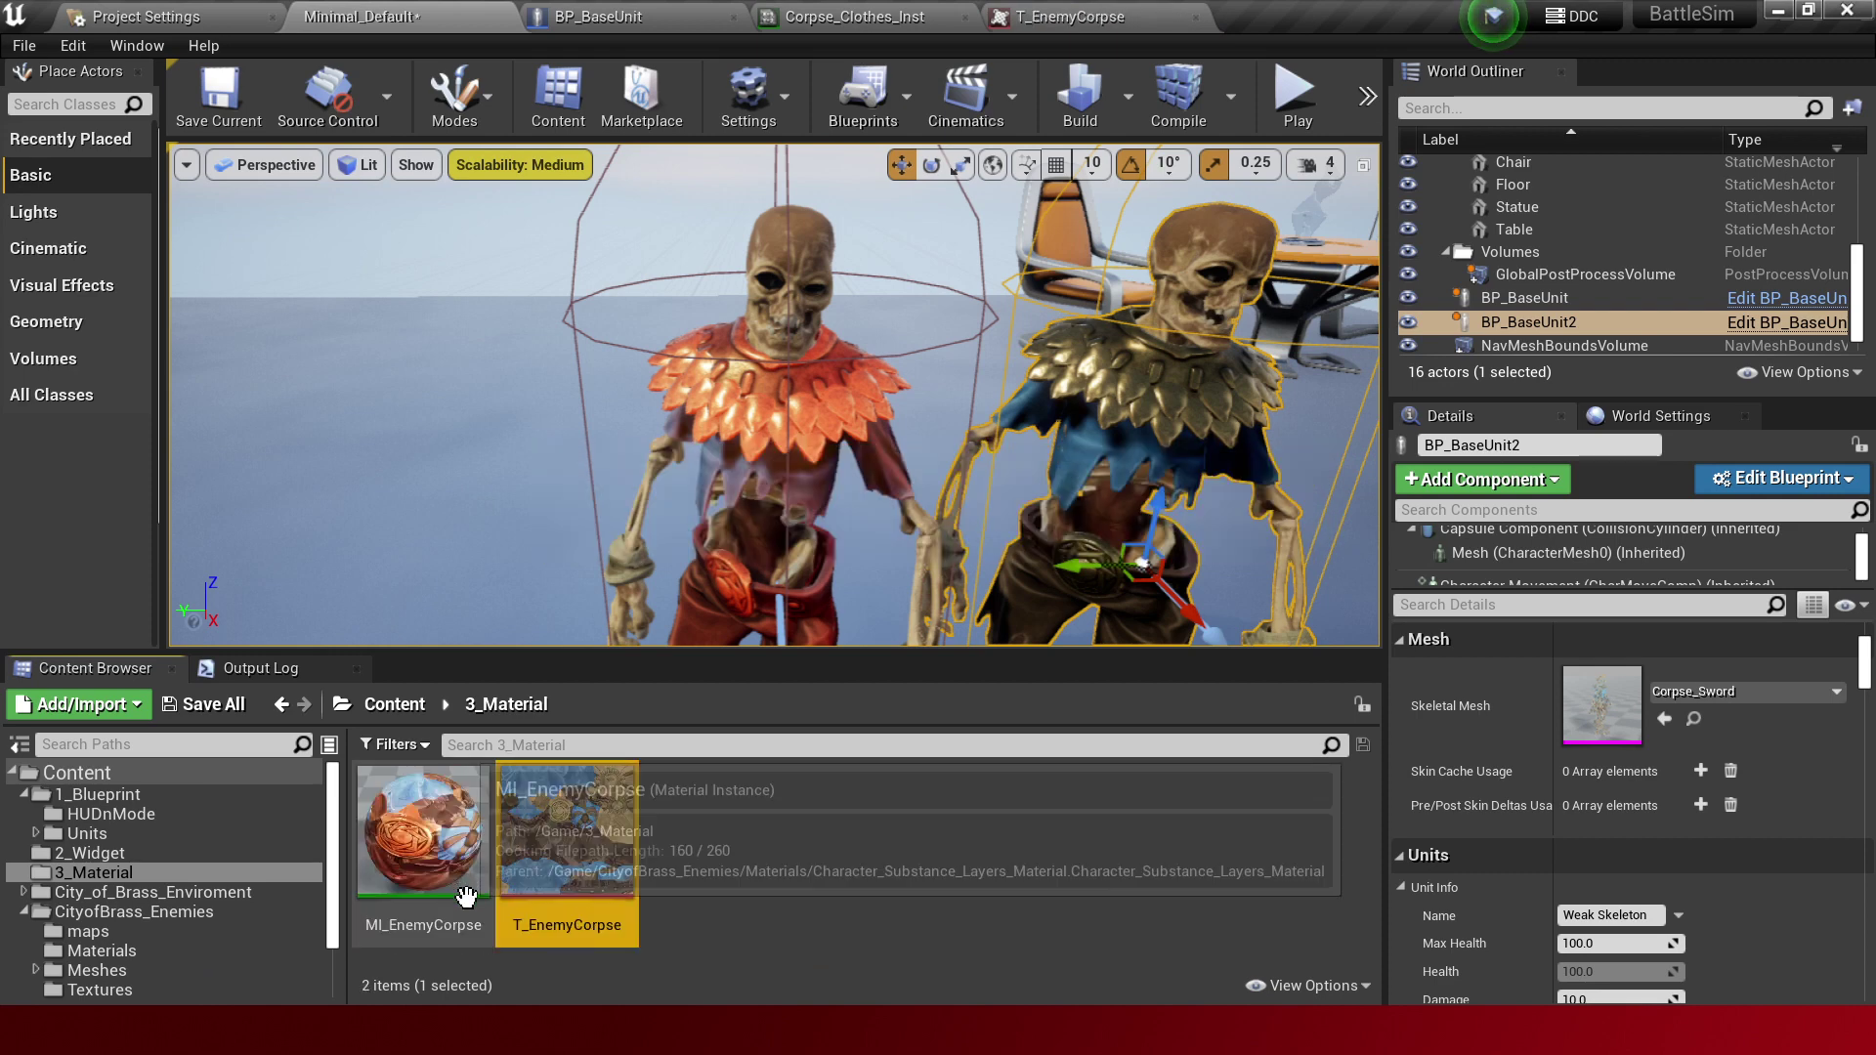
{"action": "left_click", "coordinate": [1110, 3]}
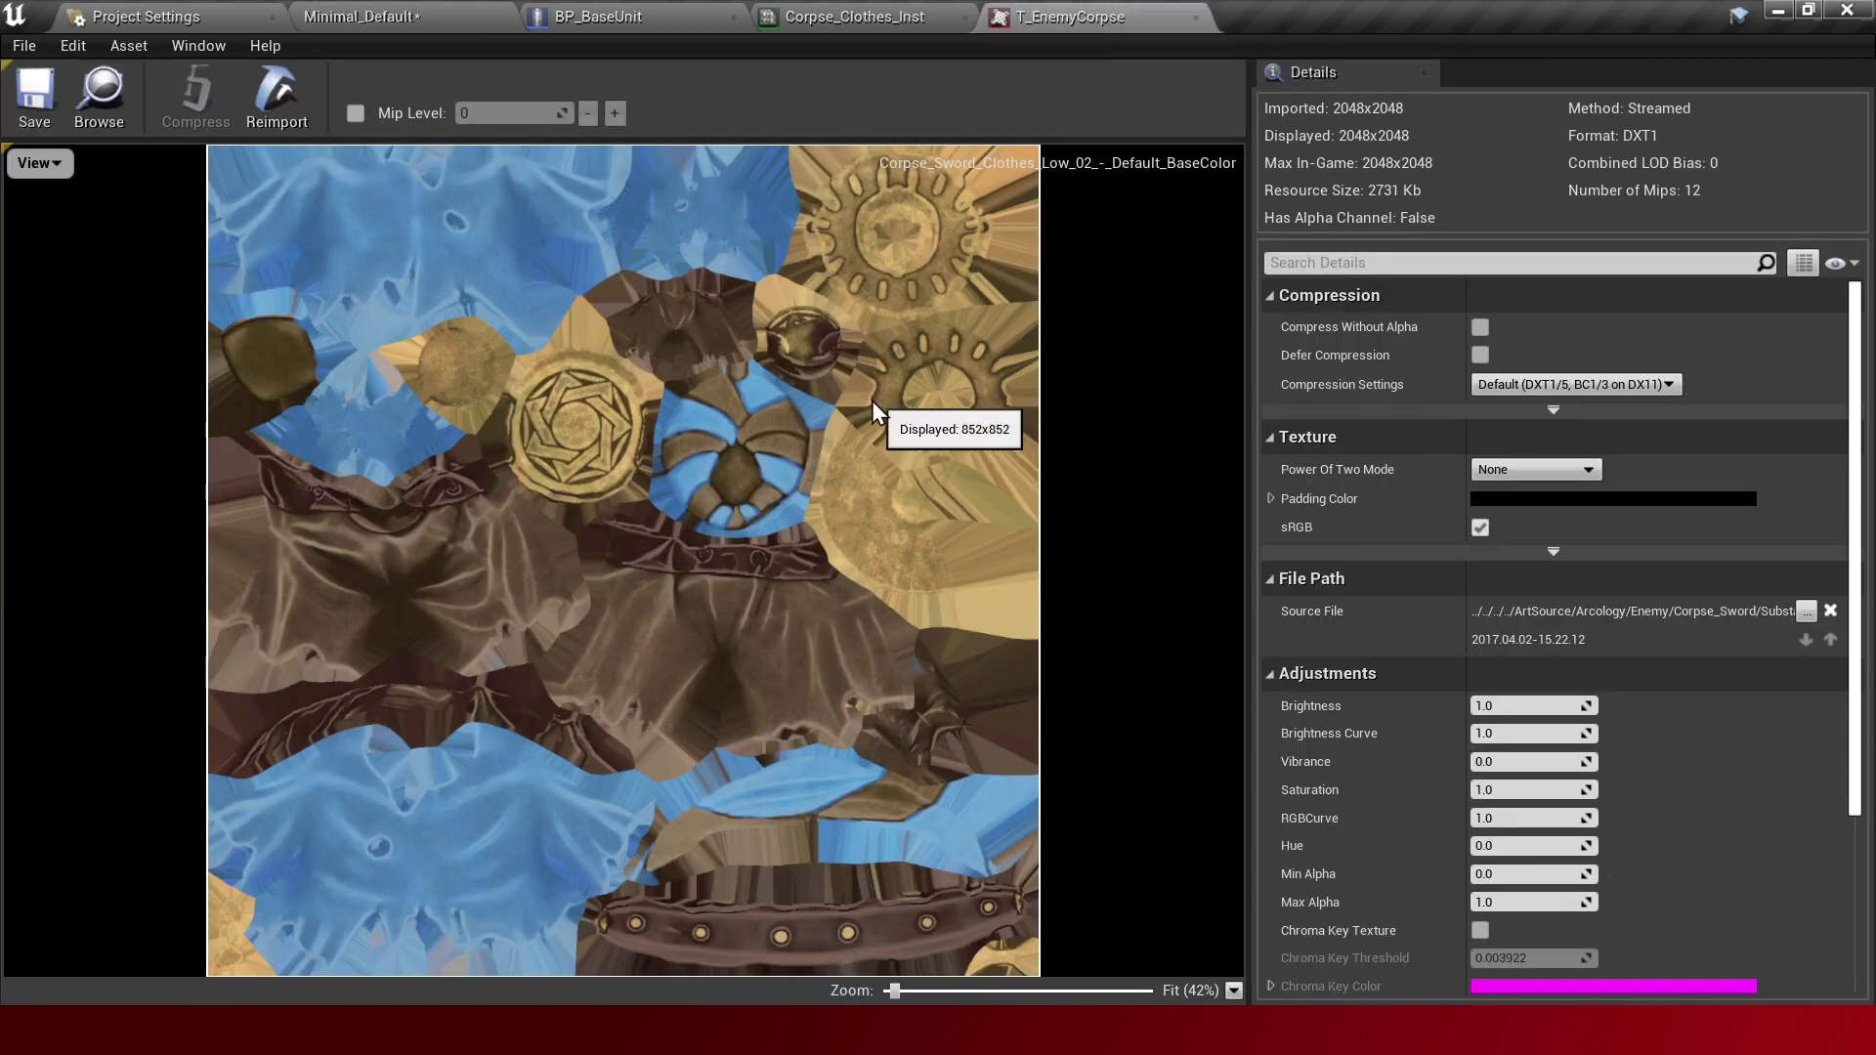
{"action": "scroll", "coordinate": [1534, 742], "scroll_direction": "down", "scroll_amount": 1}
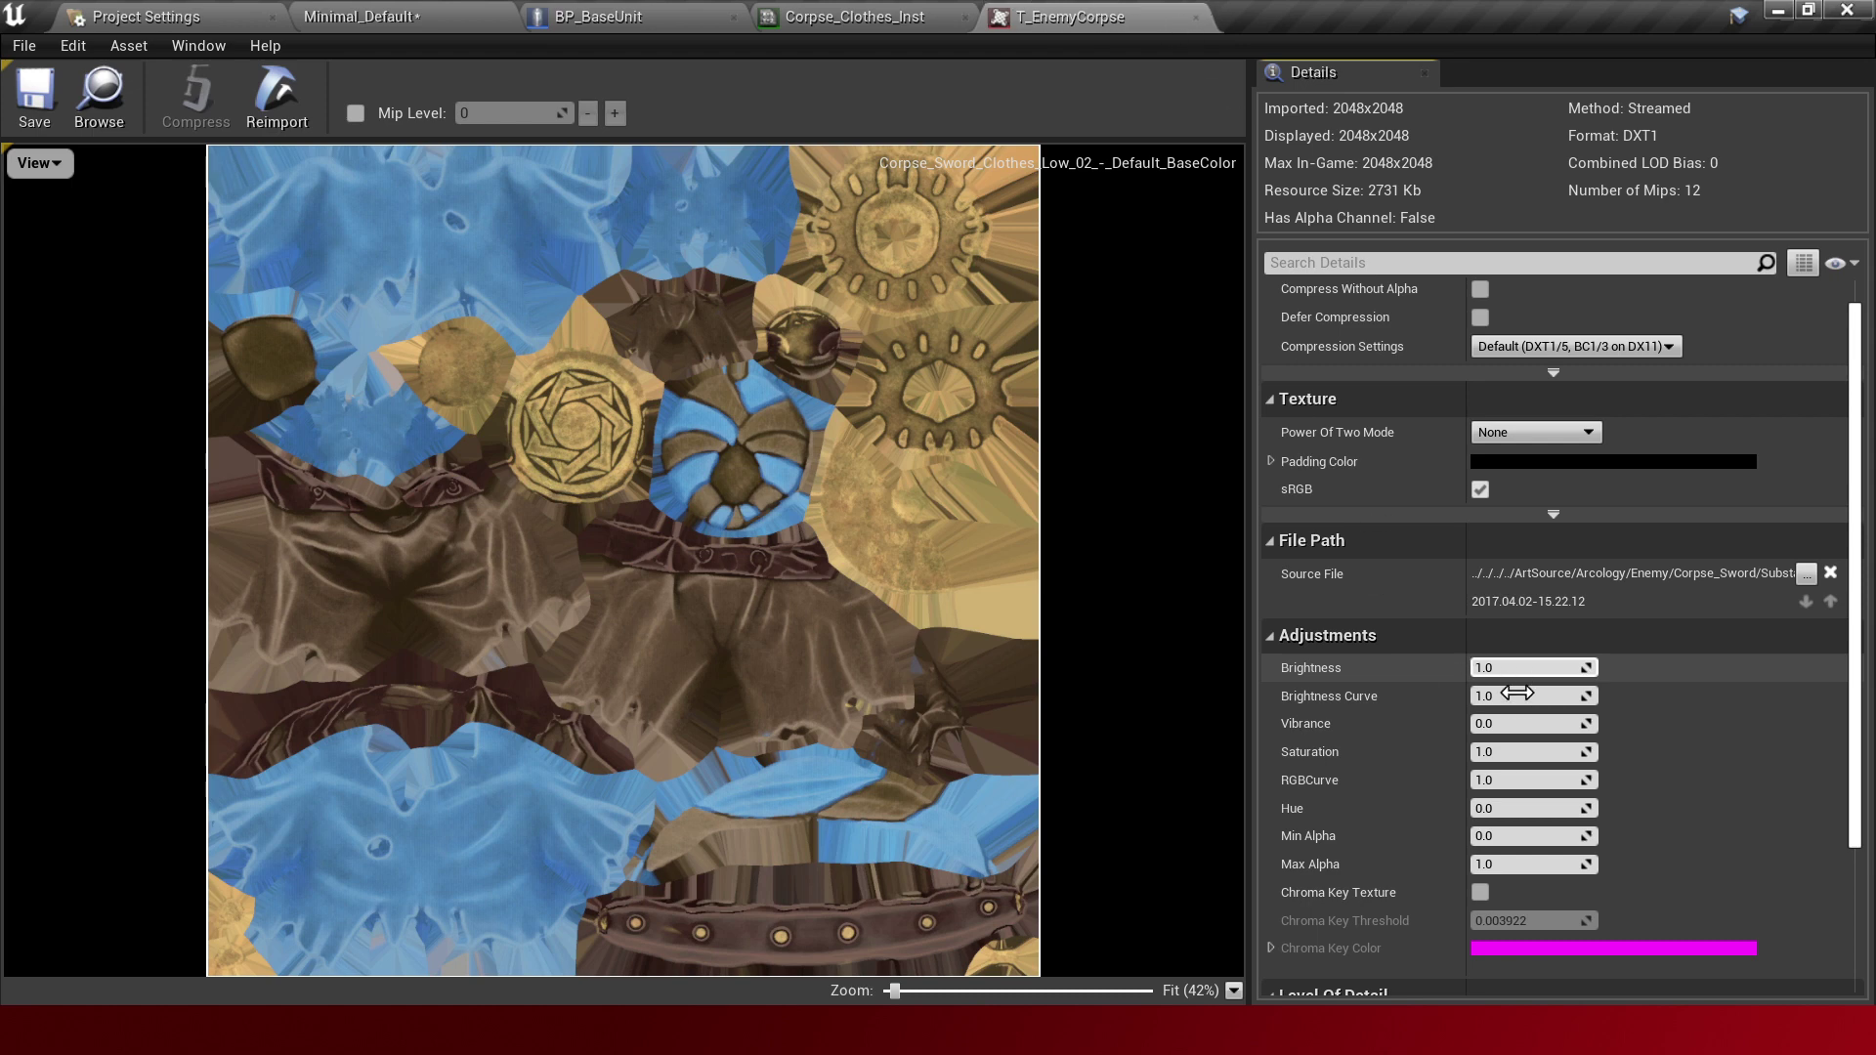
{"action": "left_click_drag", "start_coordinate": [1533, 716], "coordinate": [1563, 718]}
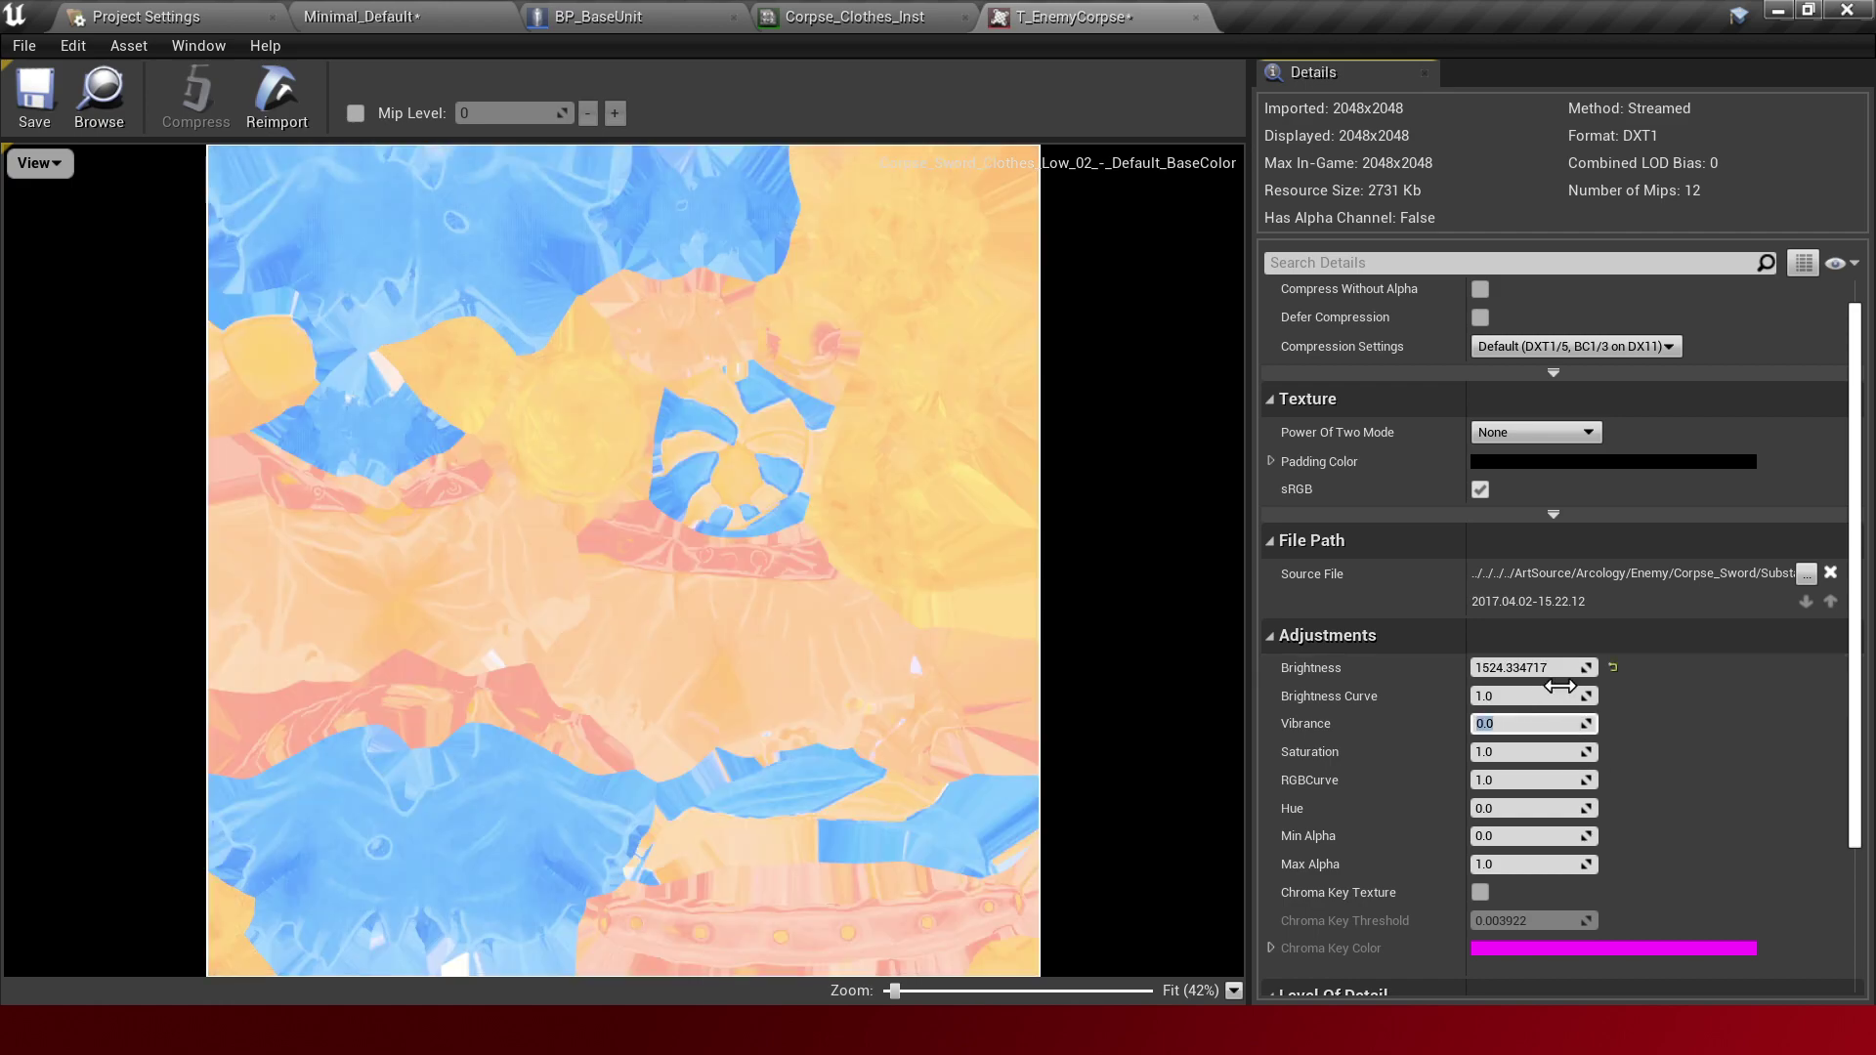
{"action": "left_click", "coordinate": [1613, 670]}
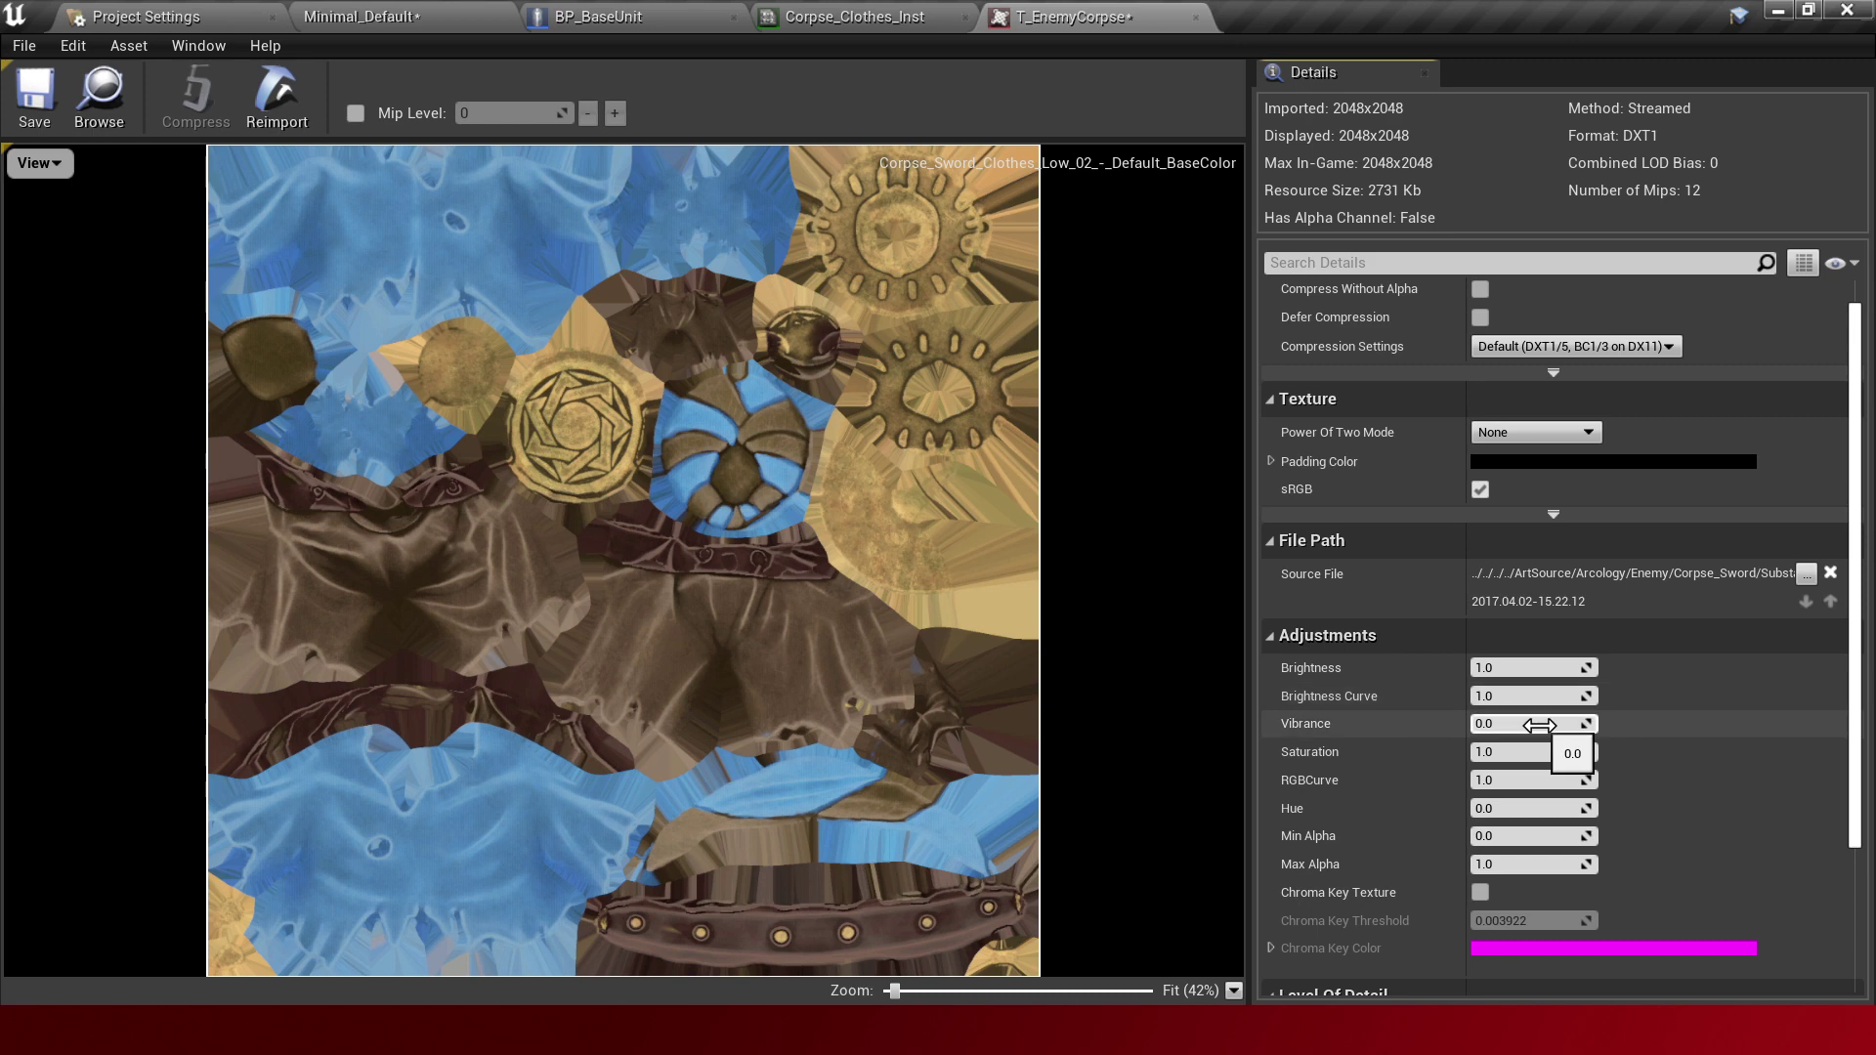
{"action": "scroll", "coordinate": [1569, 840], "scroll_direction": "down", "scroll_amount": 2}
{"action": "scroll", "coordinate": [1569, 840], "scroll_direction": "down", "scroll_amount": 3}
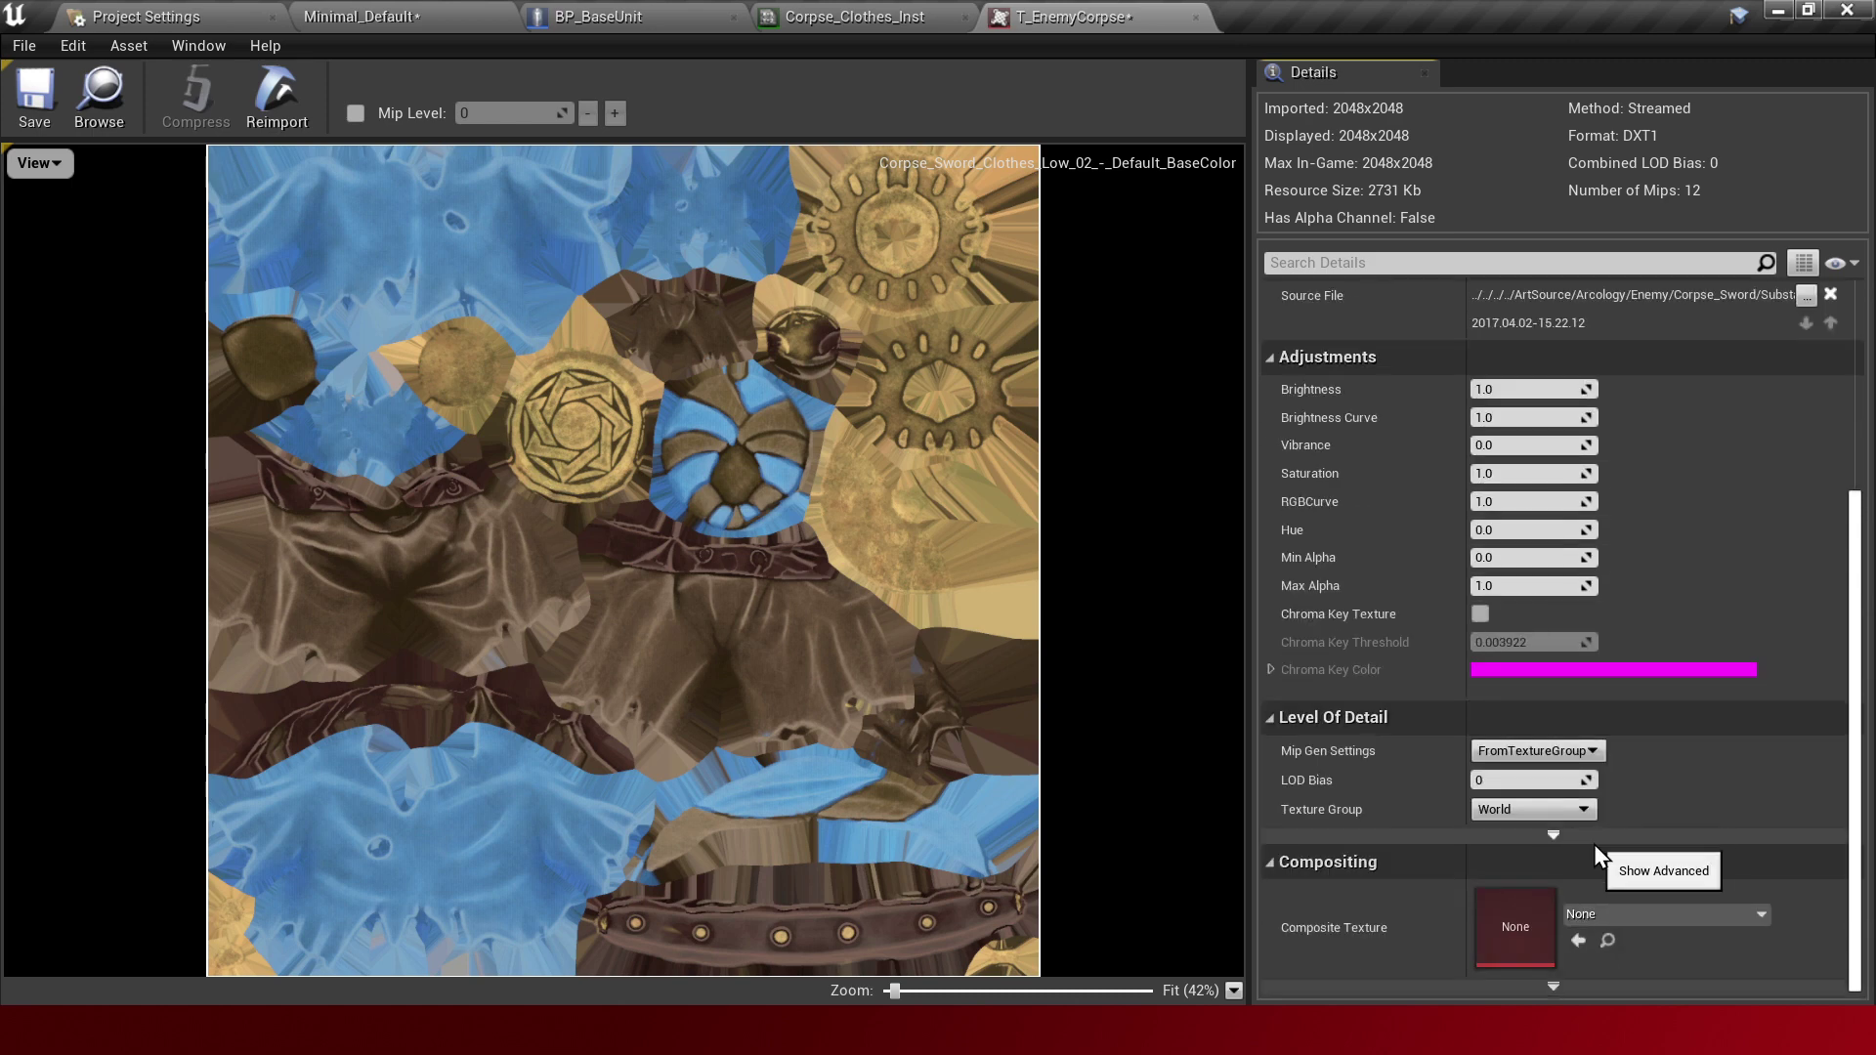
{"action": "scroll", "coordinate": [1445, 772], "scroll_direction": "up", "scroll_amount": 1}
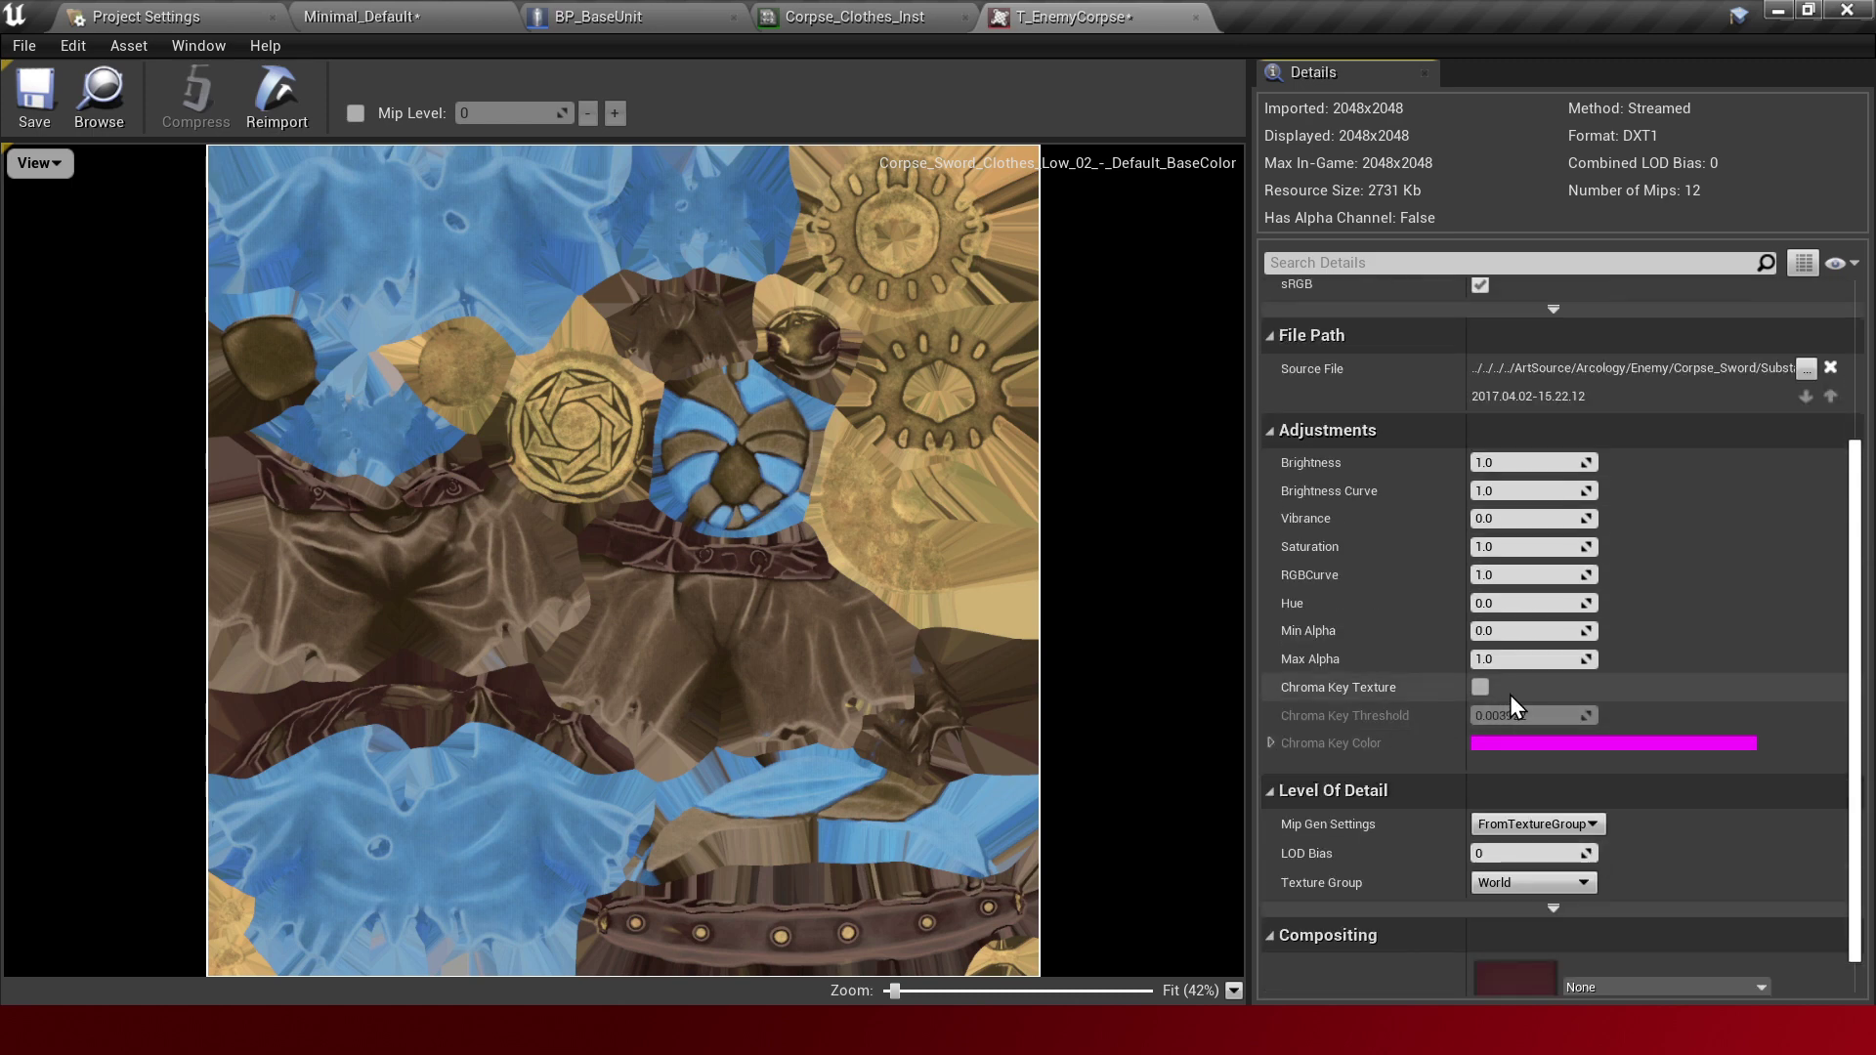
{"action": "left_click", "coordinate": [1498, 748]}
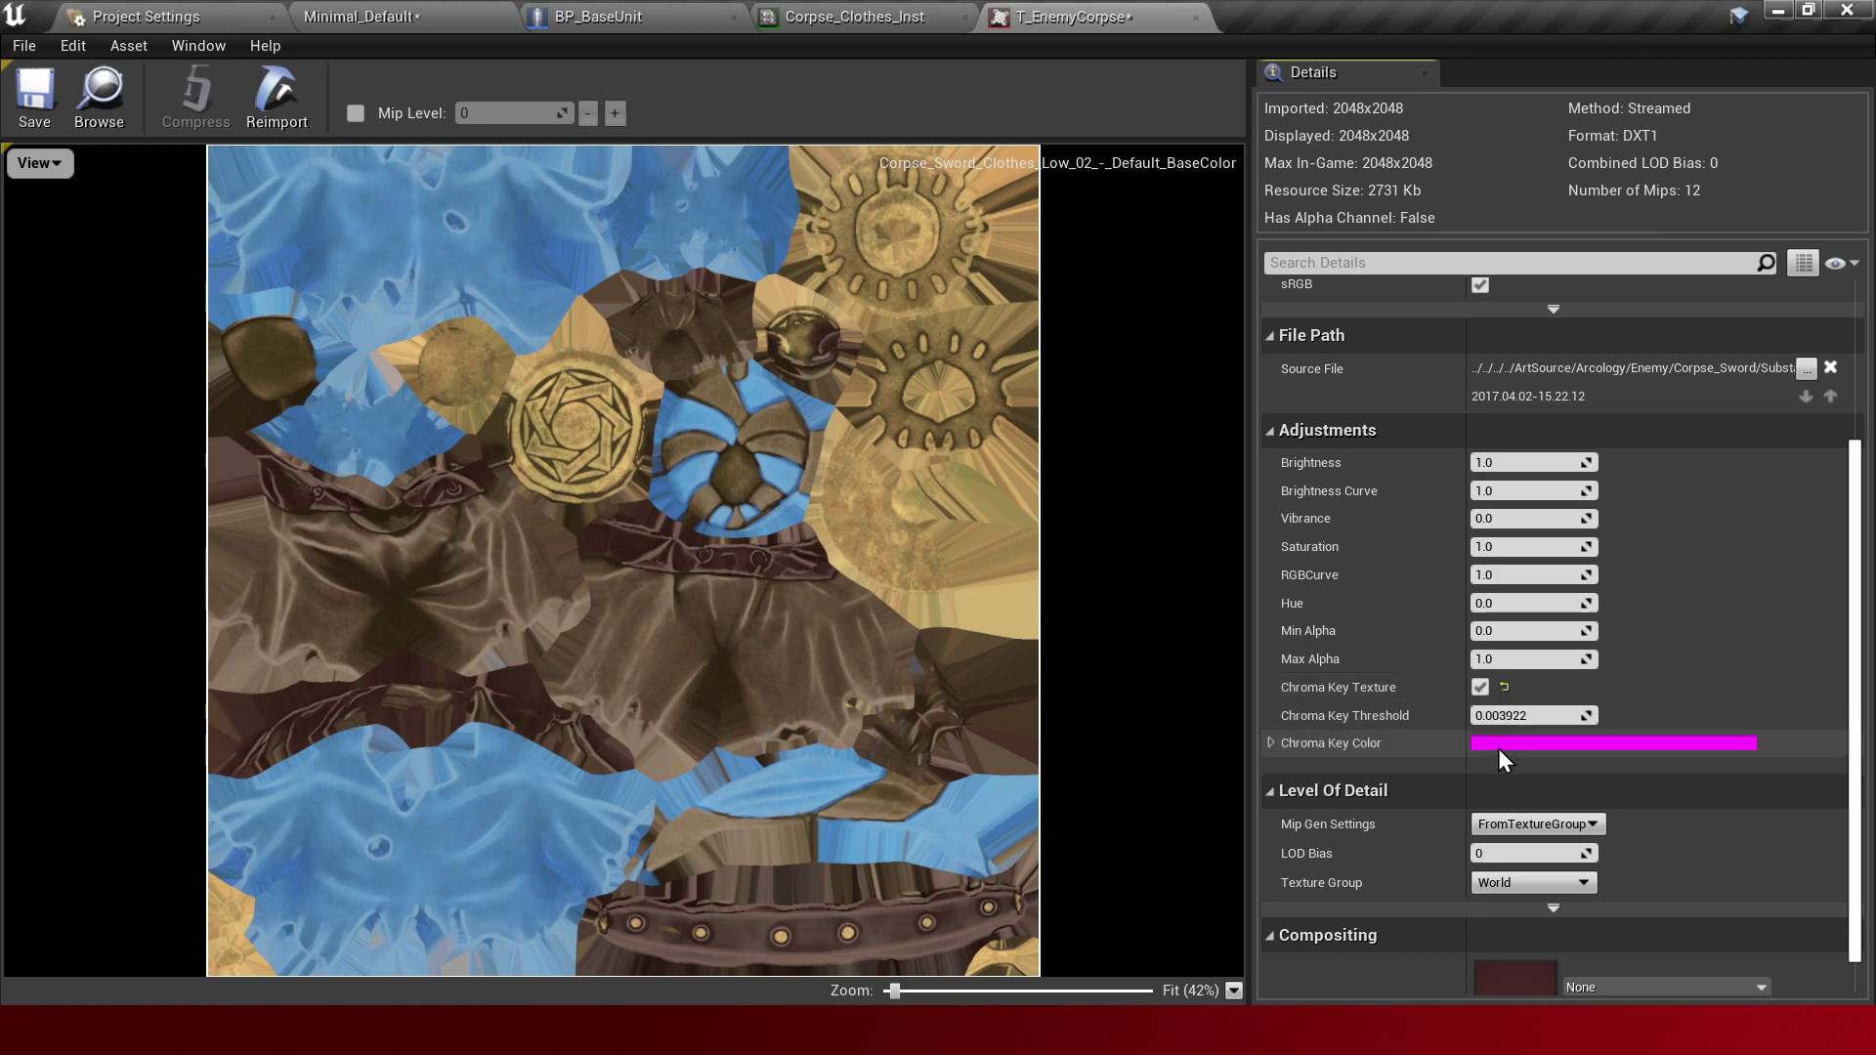
{"action": "left_click_drag", "start_coordinate": [1056, 547], "coordinate": [1017, 517]}
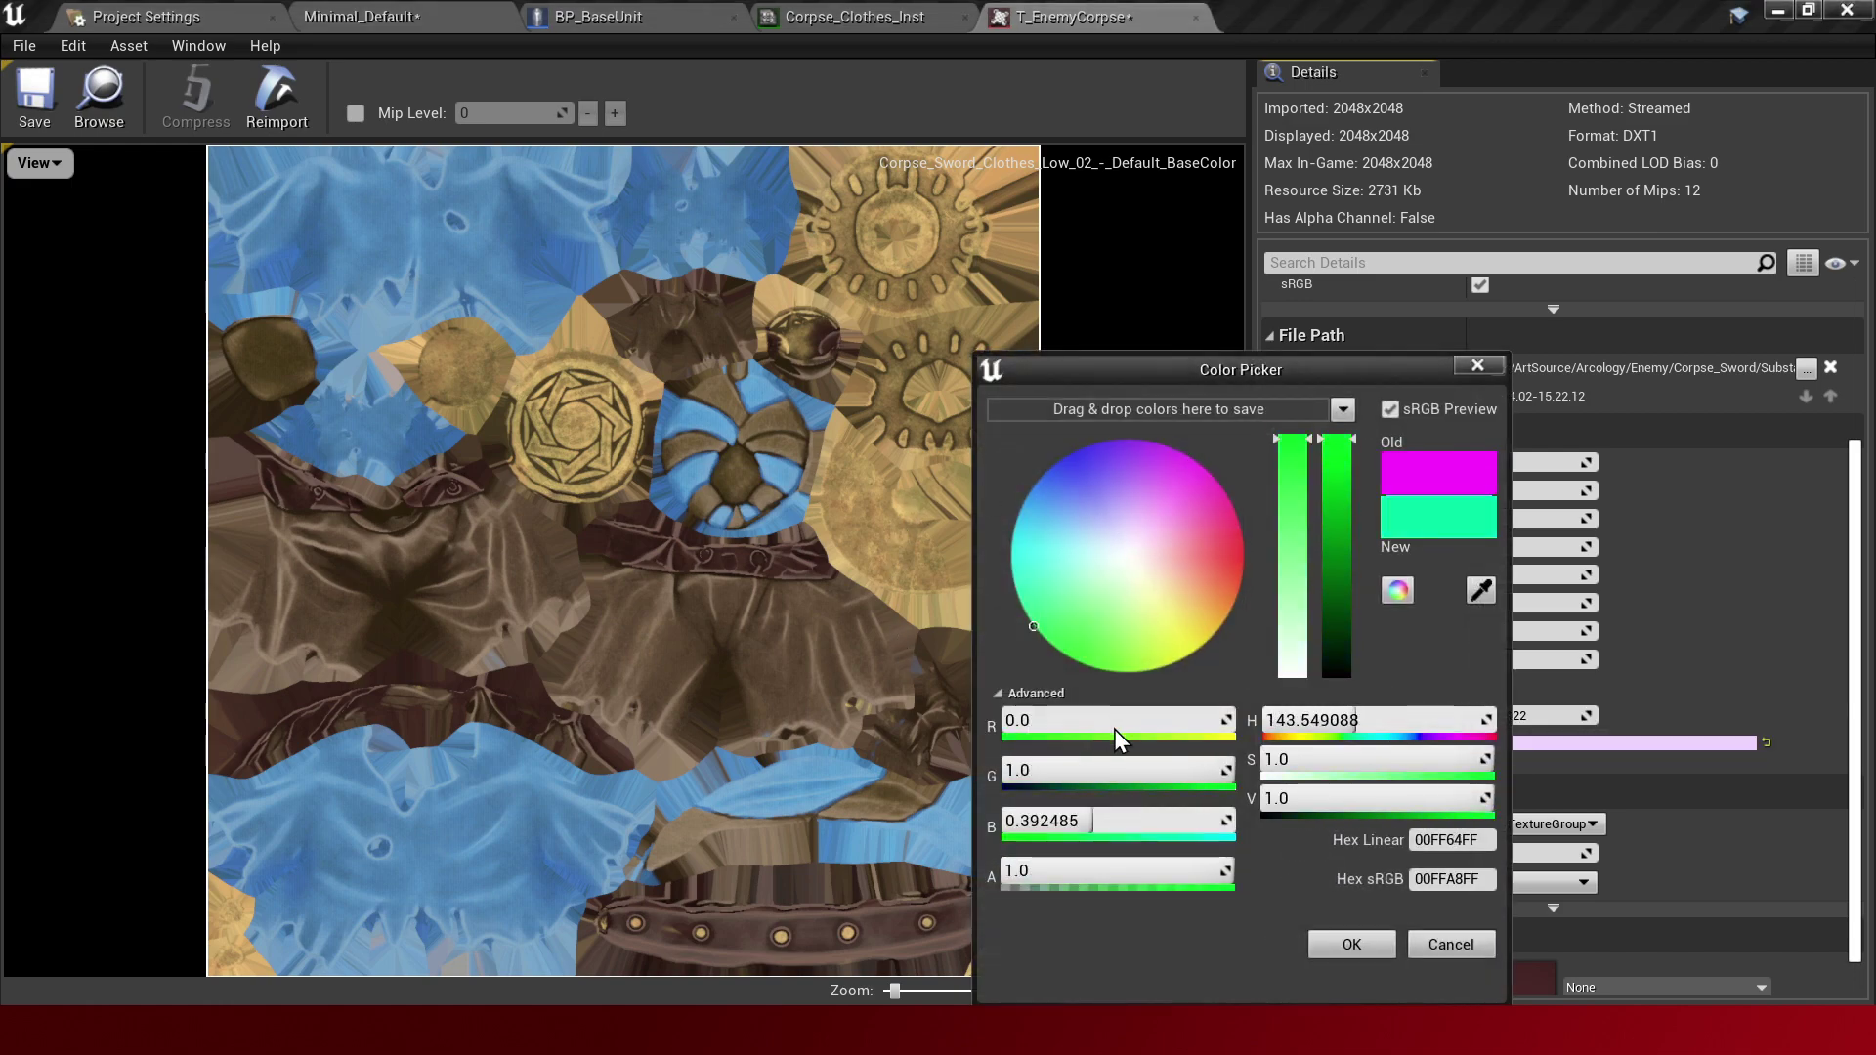
{"action": "left_click", "coordinate": [1452, 948]}
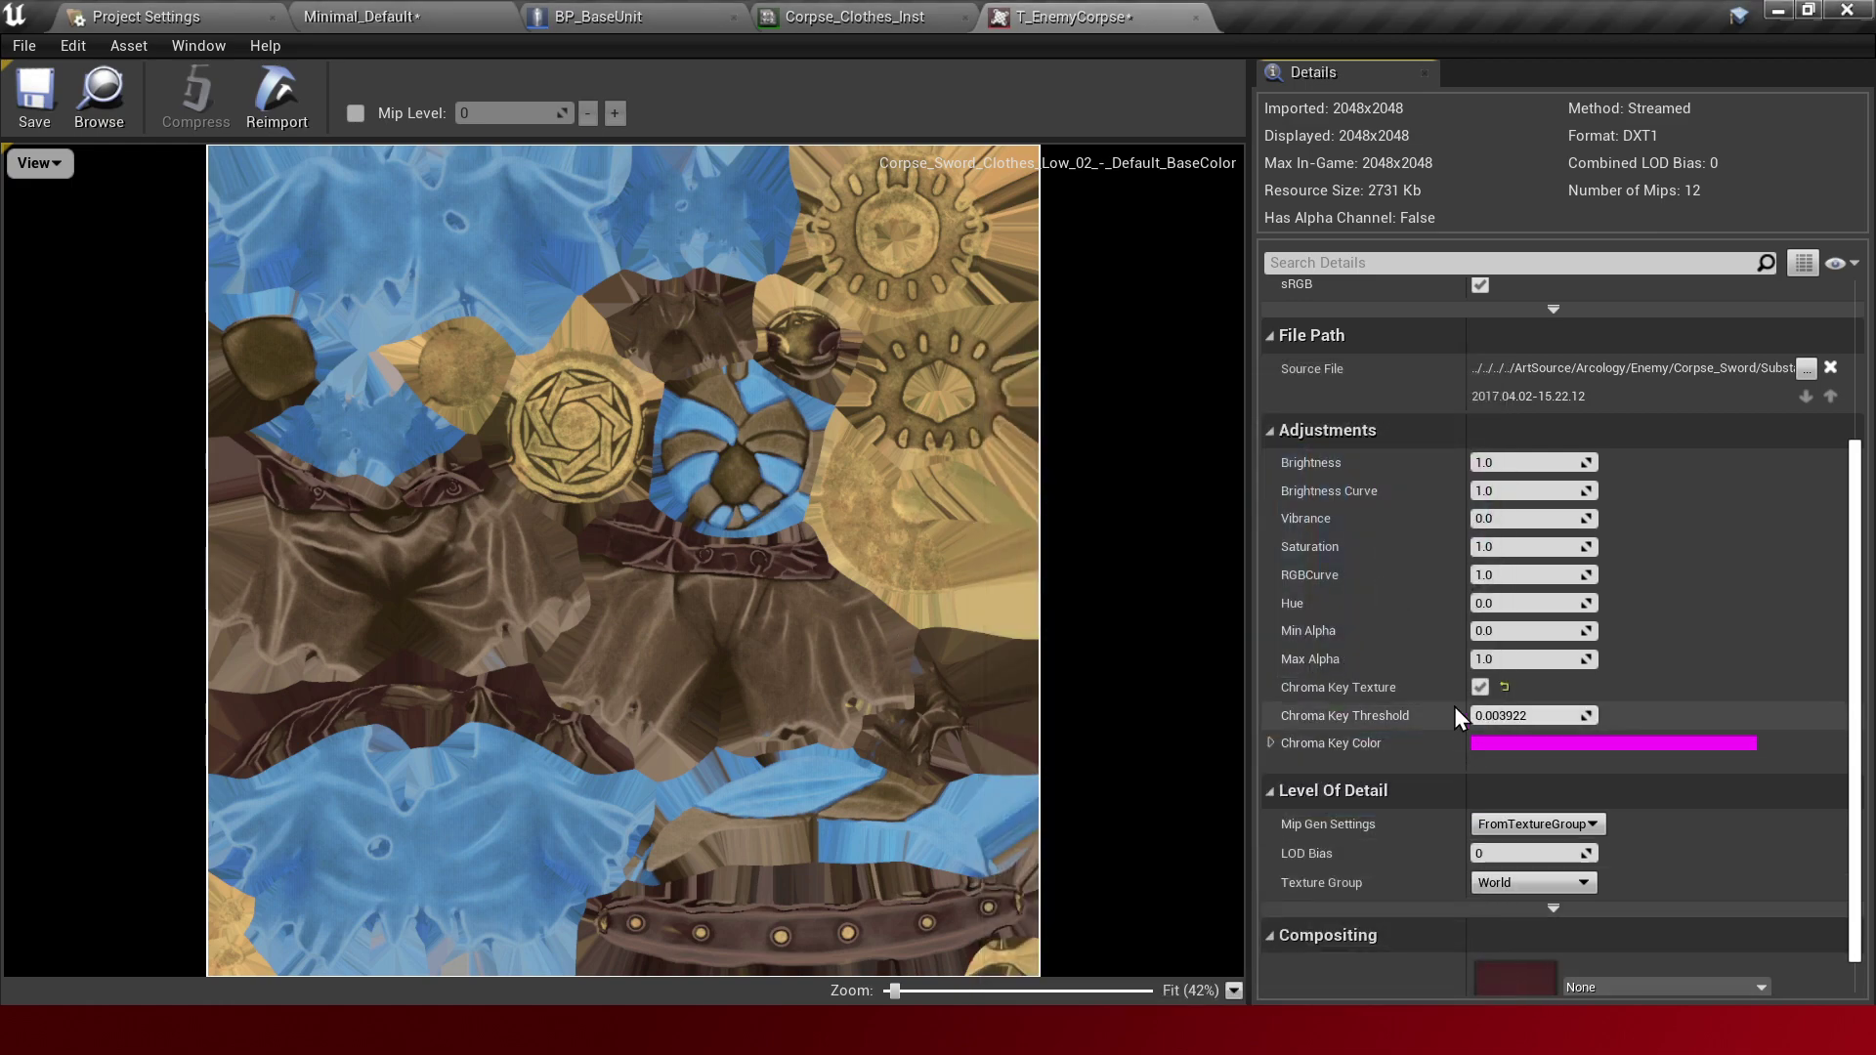
{"action": "left_click", "coordinate": [1481, 687]}
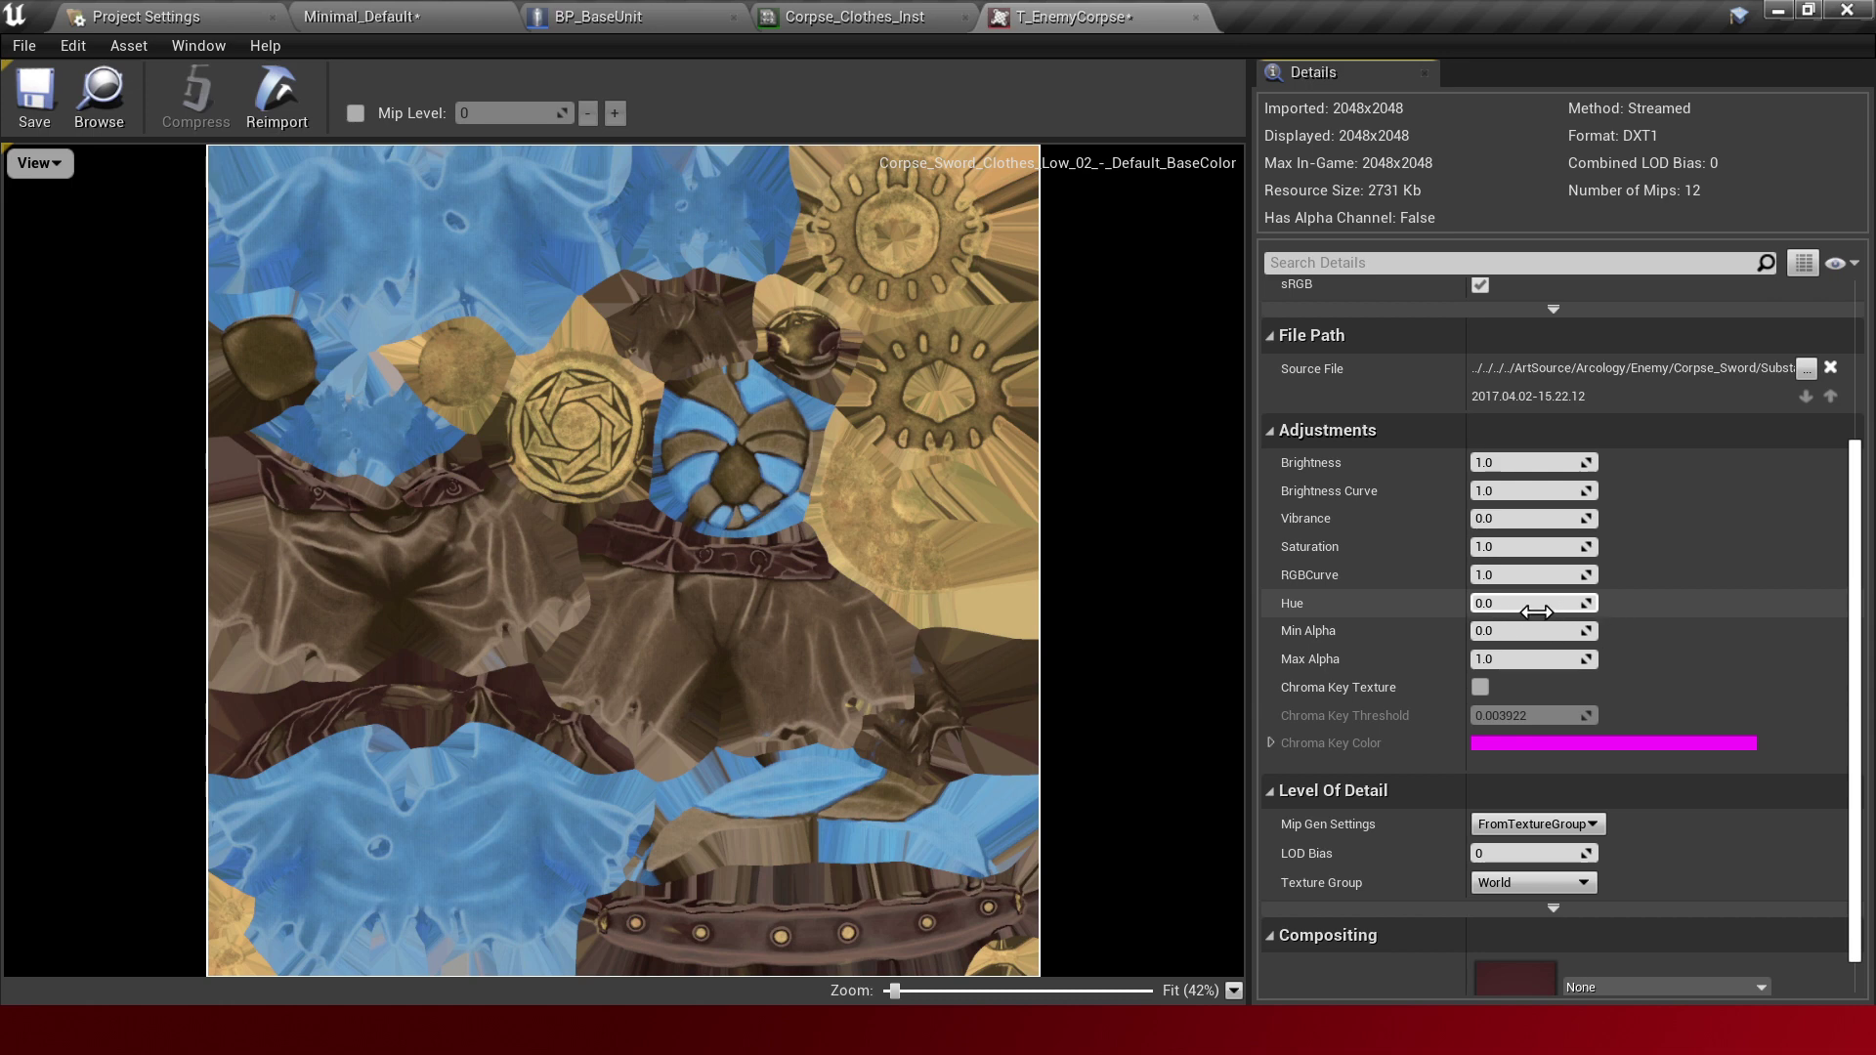
Preview a 360 hue shift, a raised RGB curve and saturation 5.0, restoring hue and RGB curve.
{"action": "left_click_drag", "start_coordinate": [1554, 604], "coordinate": [1555, 611]}
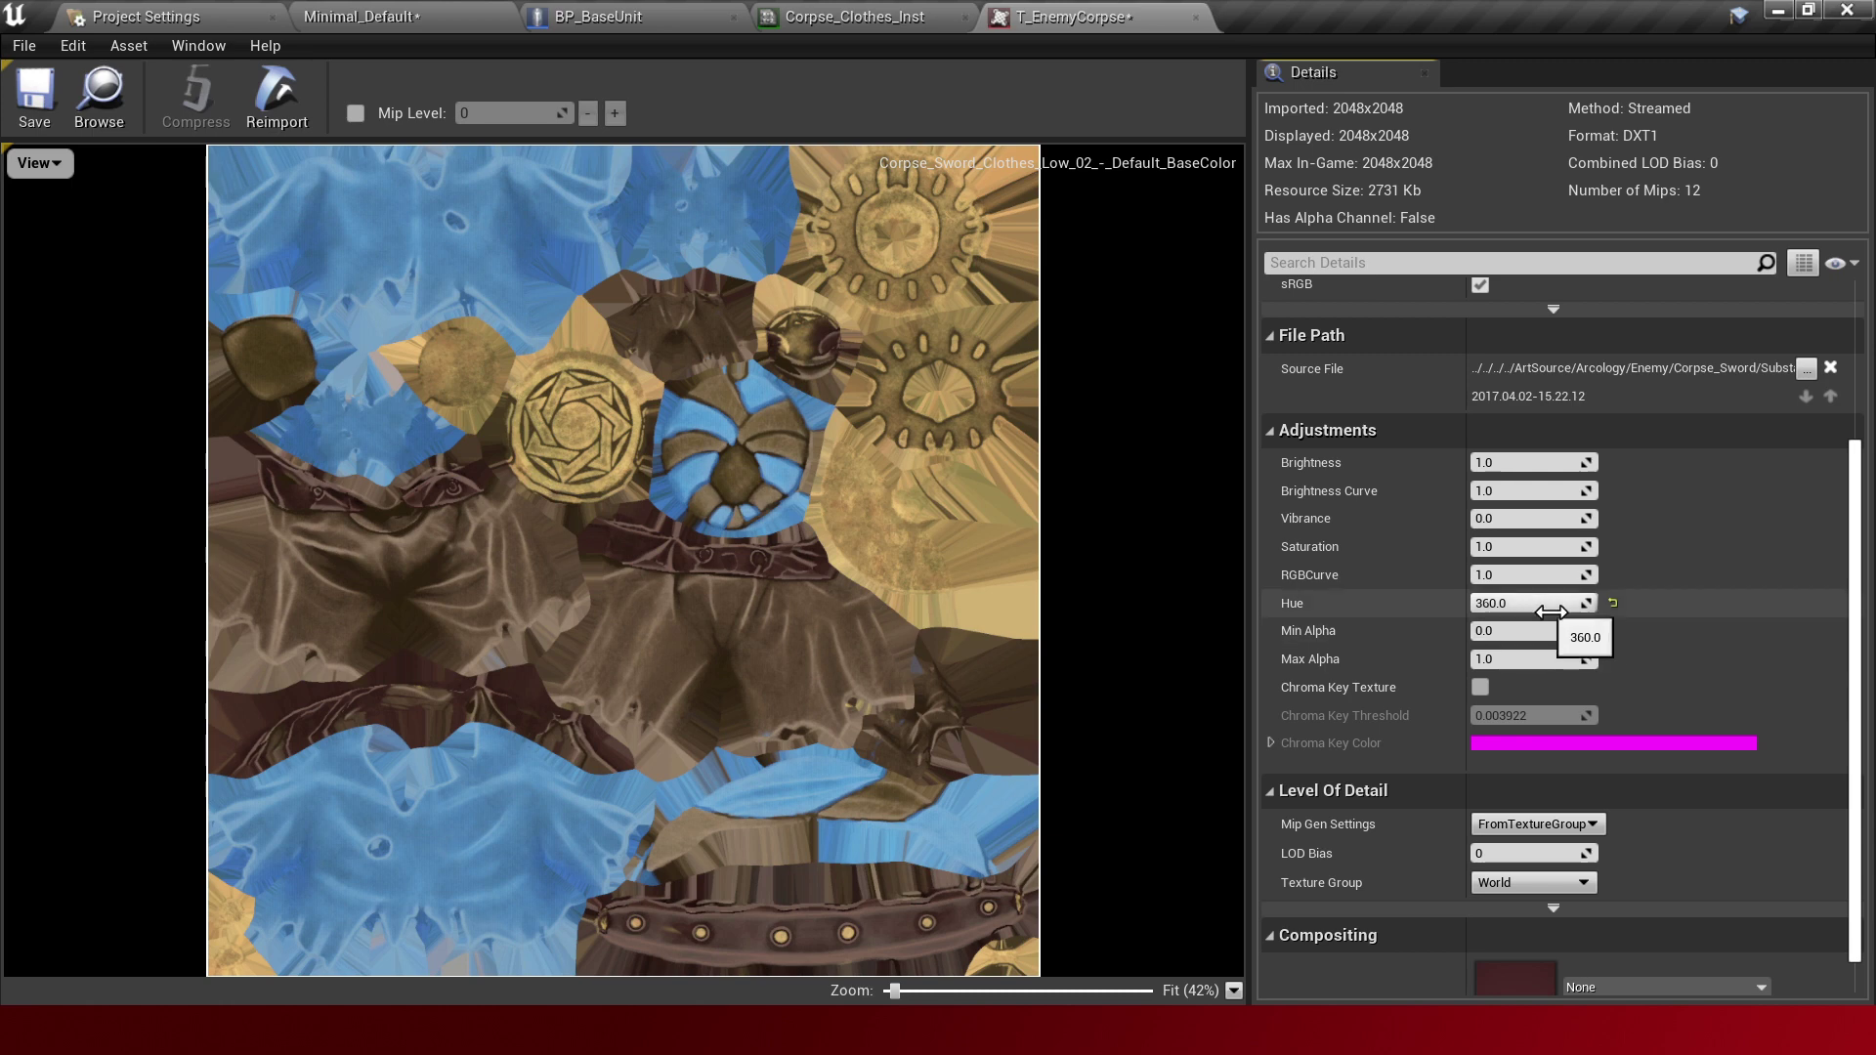
{"action": "left_click", "coordinate": [1612, 606]}
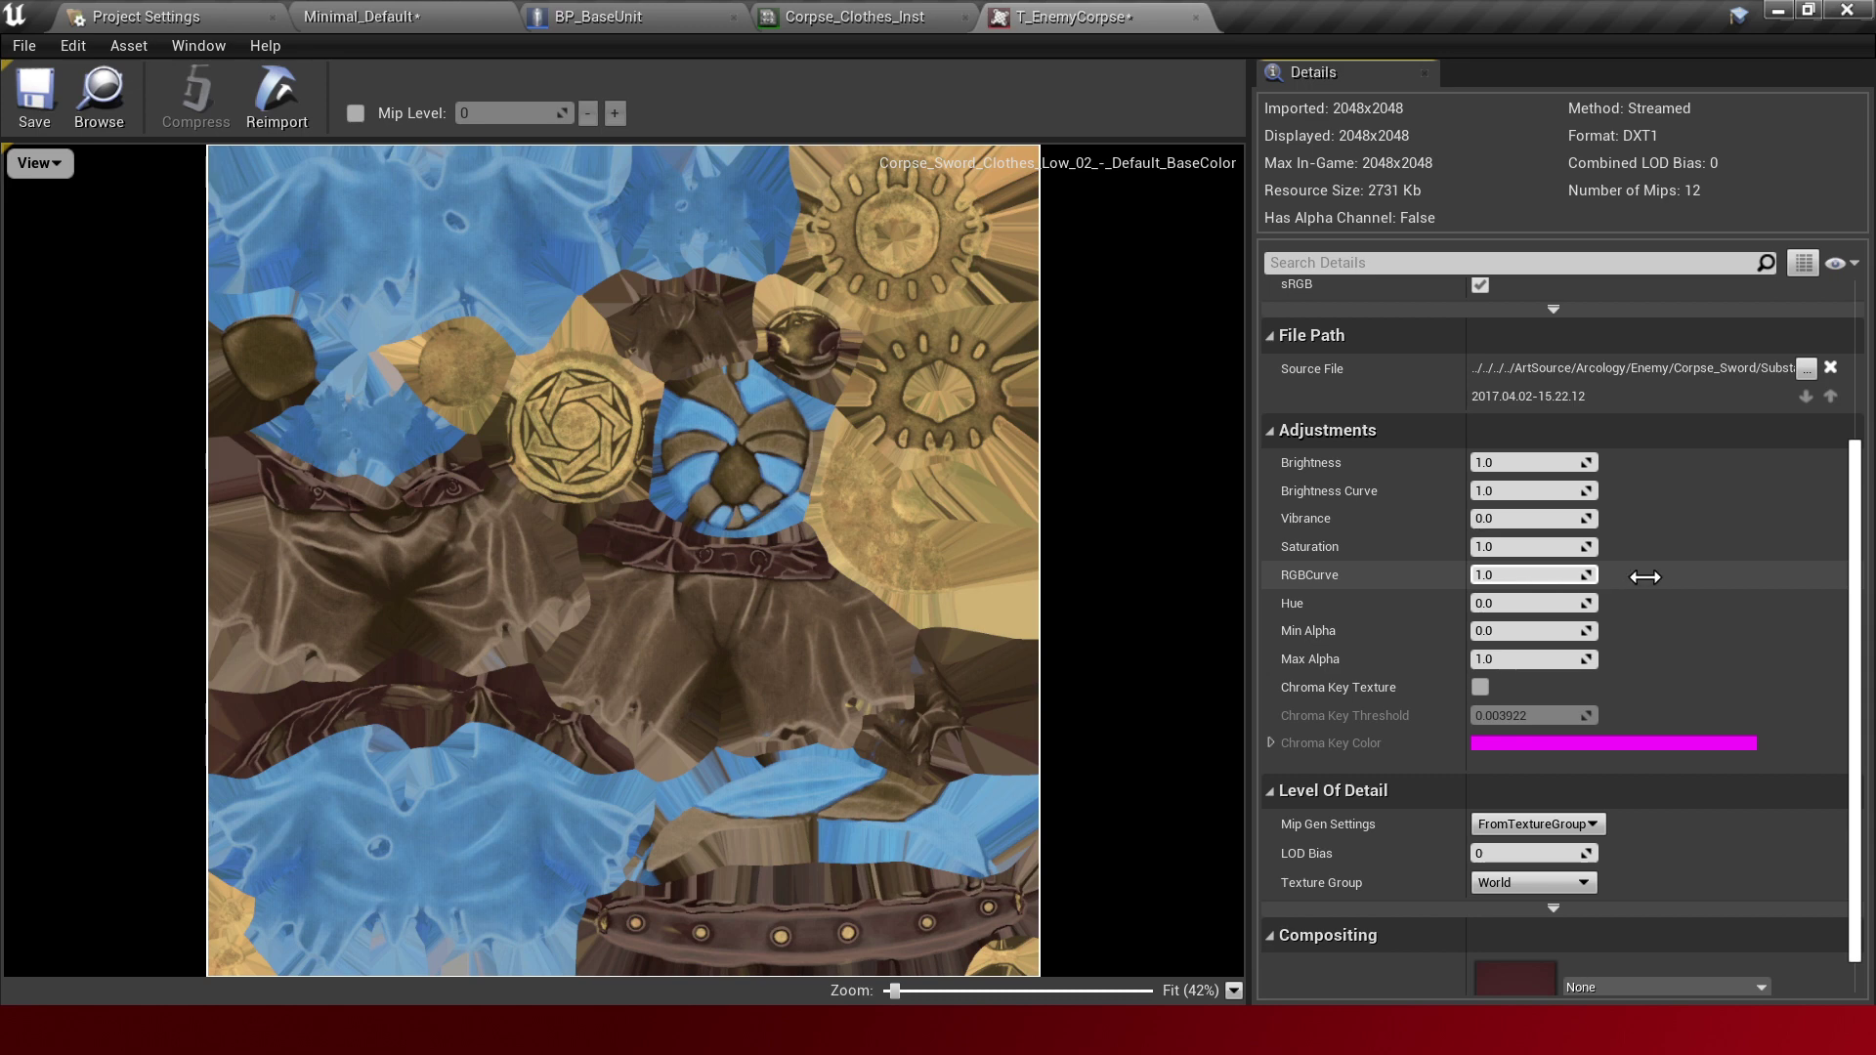
{"action": "left_click_drag", "start_coordinate": [1534, 590], "coordinate": [1602, 590]}
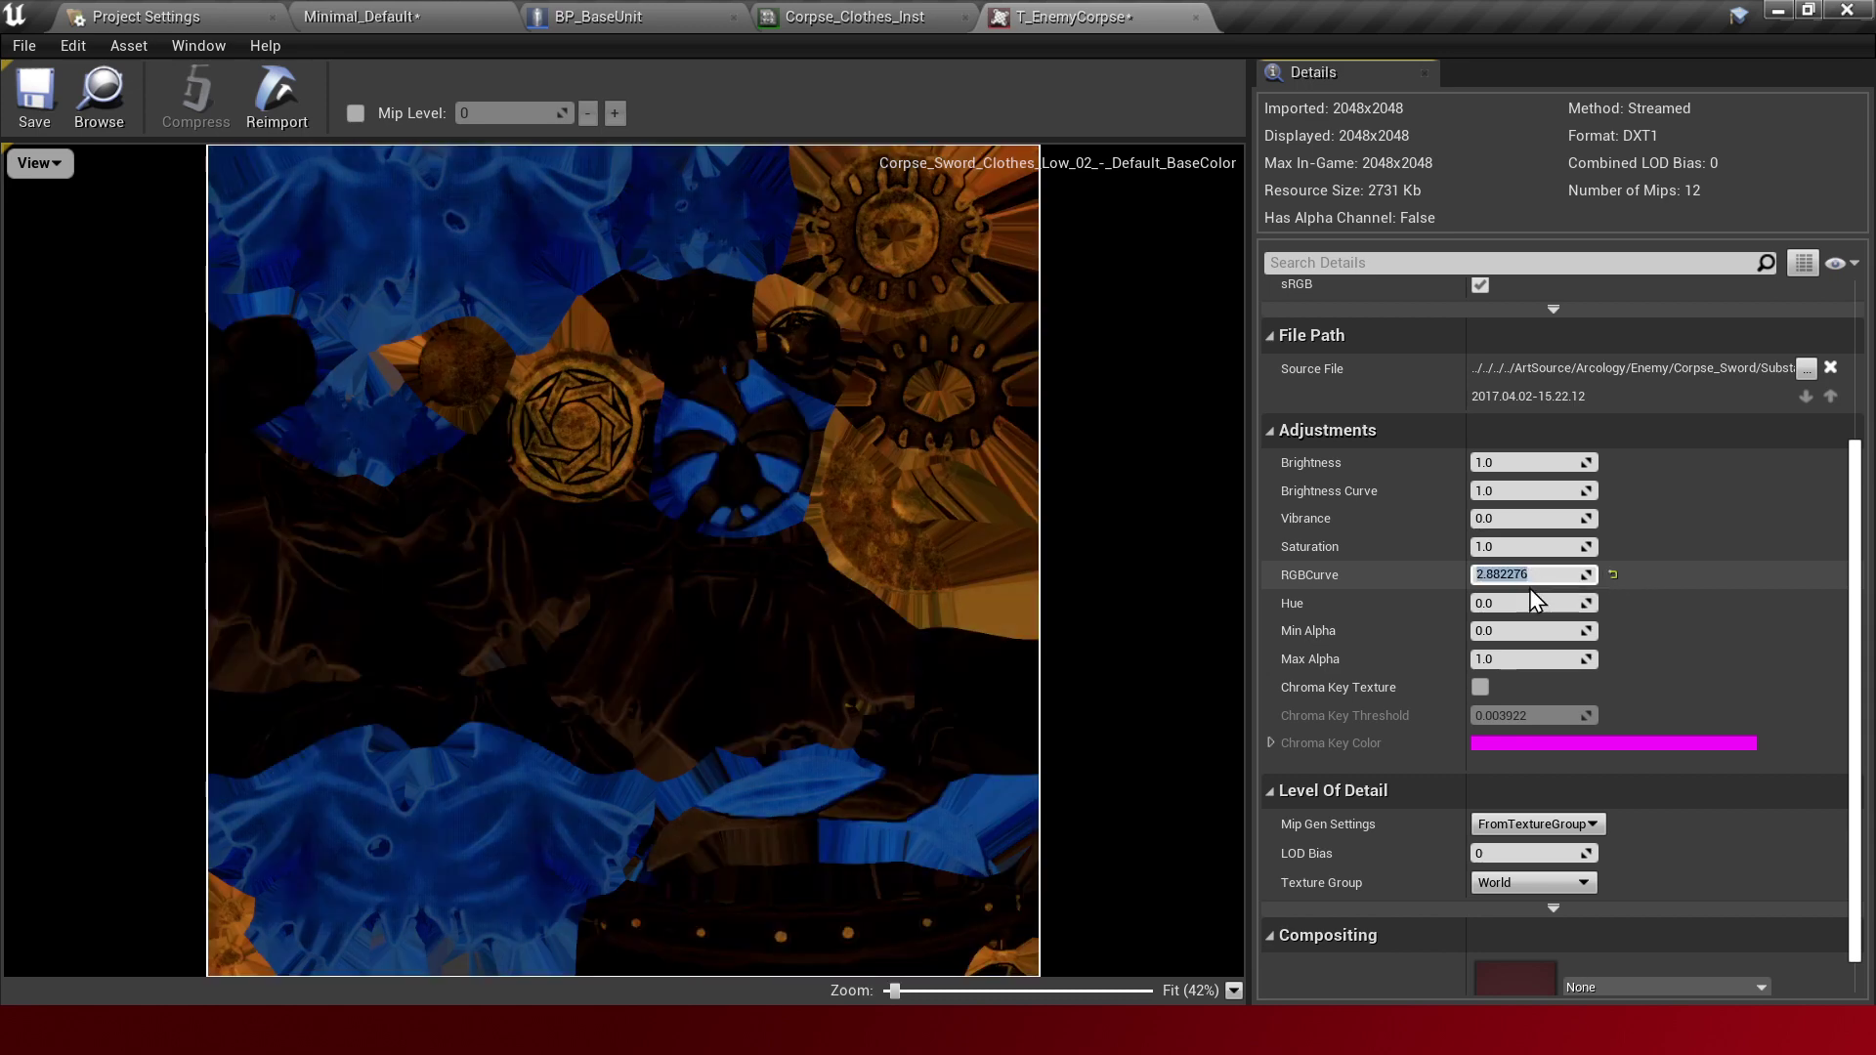
{"action": "left_click", "coordinate": [1613, 574]}
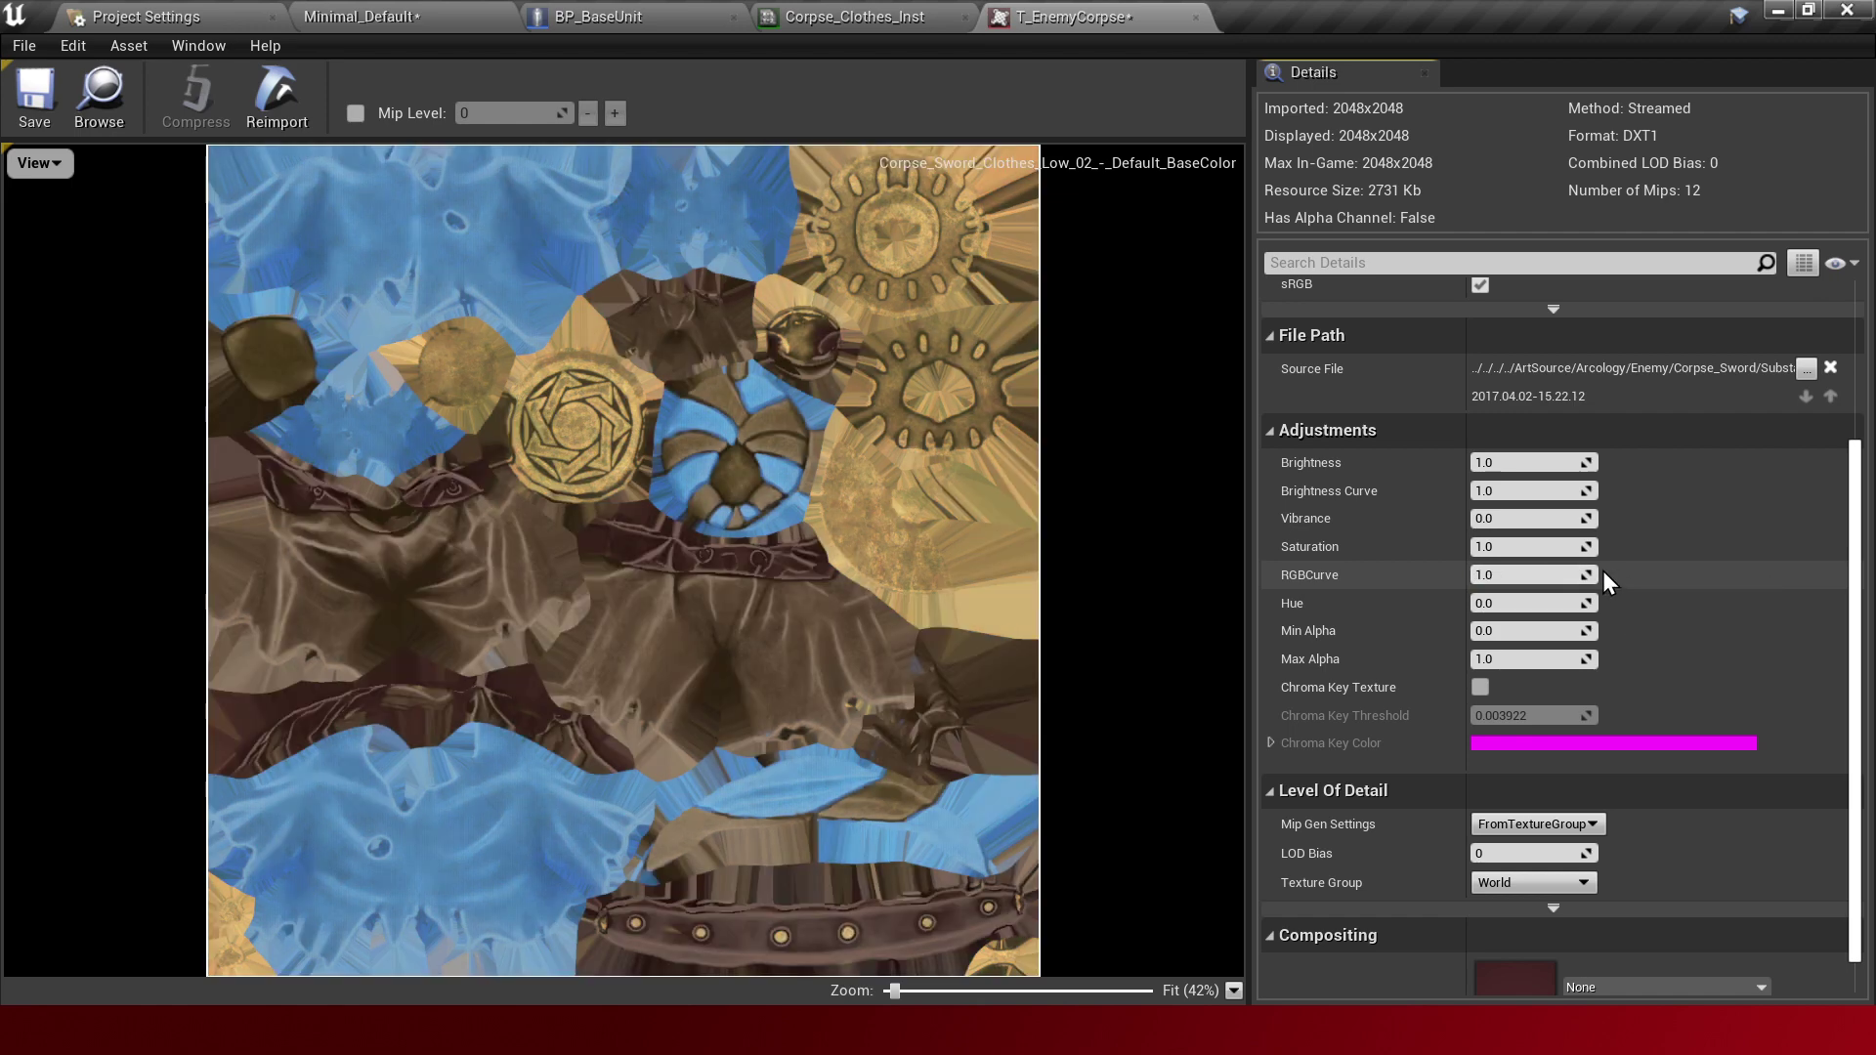
{"action": "left_click", "coordinate": [1529, 547]}
{"action": "type", "text": "5"}
{"action": "key", "text": "Return"}
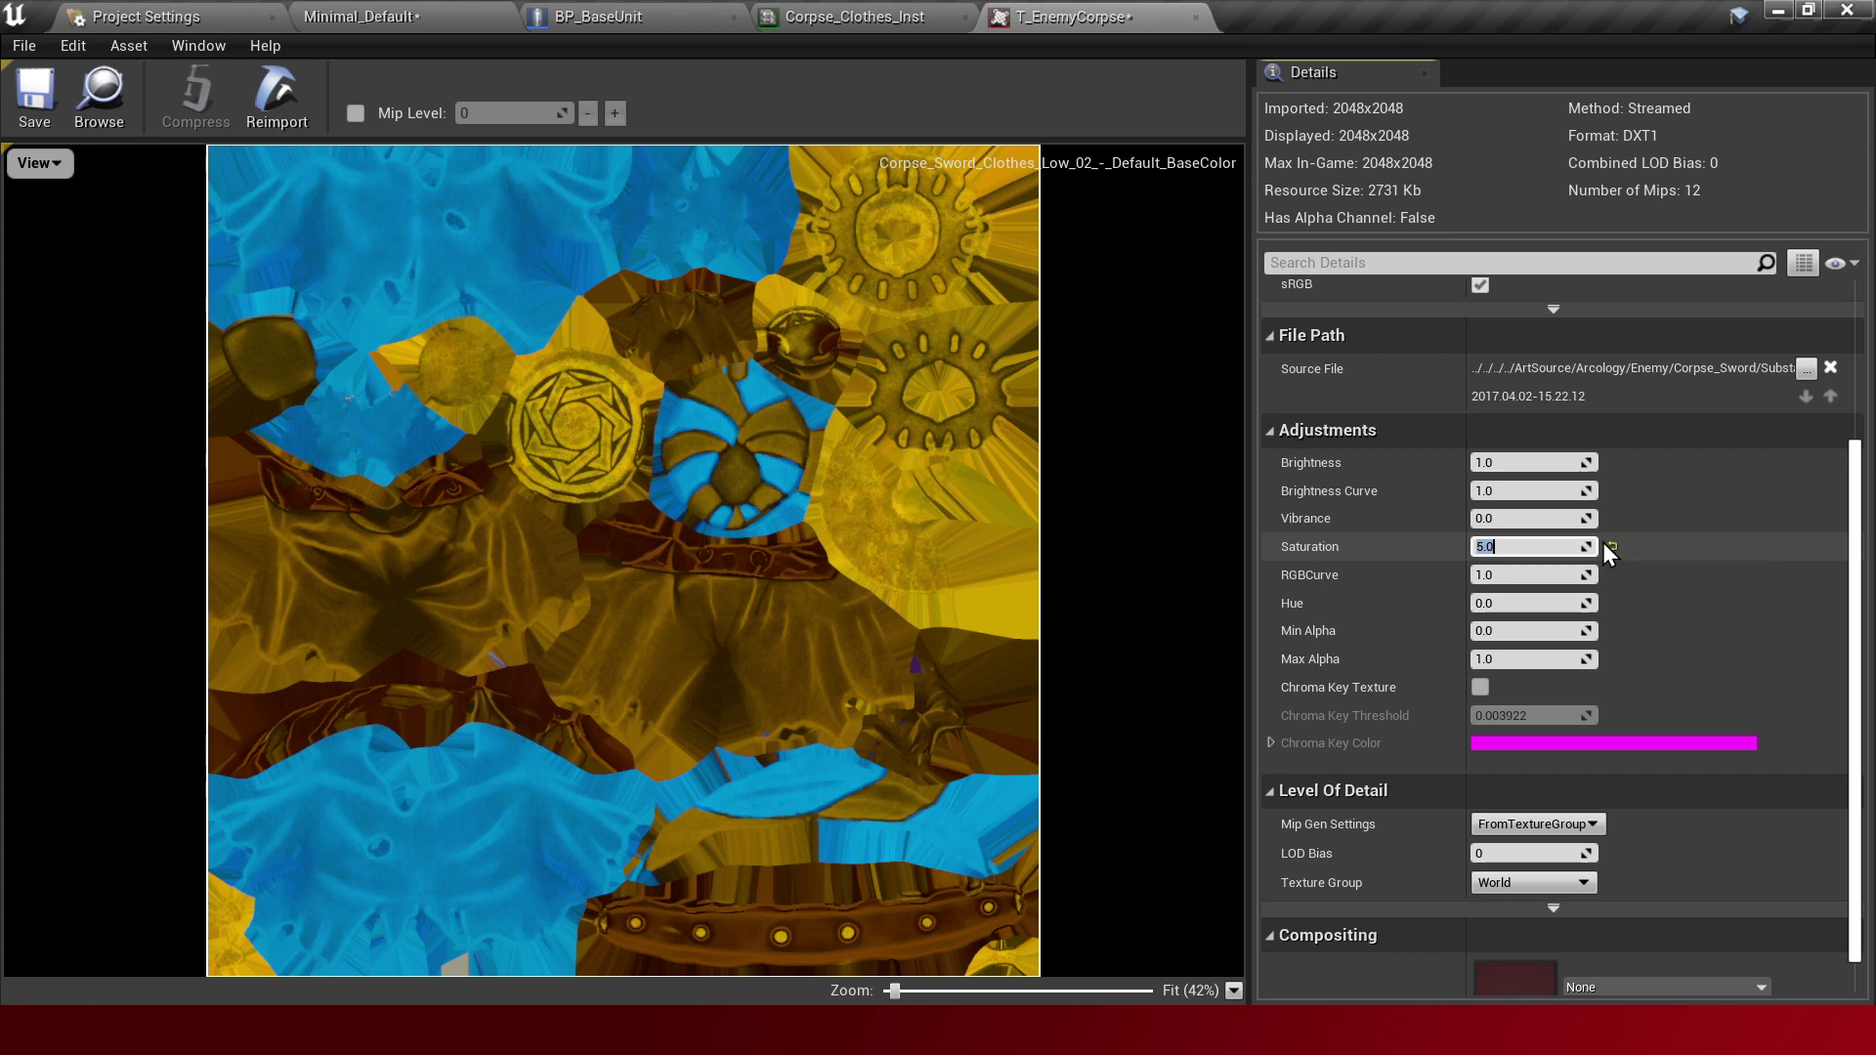
{"action": "key", "text": "Return"}
Trial vibrance 1.0 and a raised brightness curve, then restore them to 0.0 and 1.0.
{"action": "left_click", "coordinate": [1529, 518]}
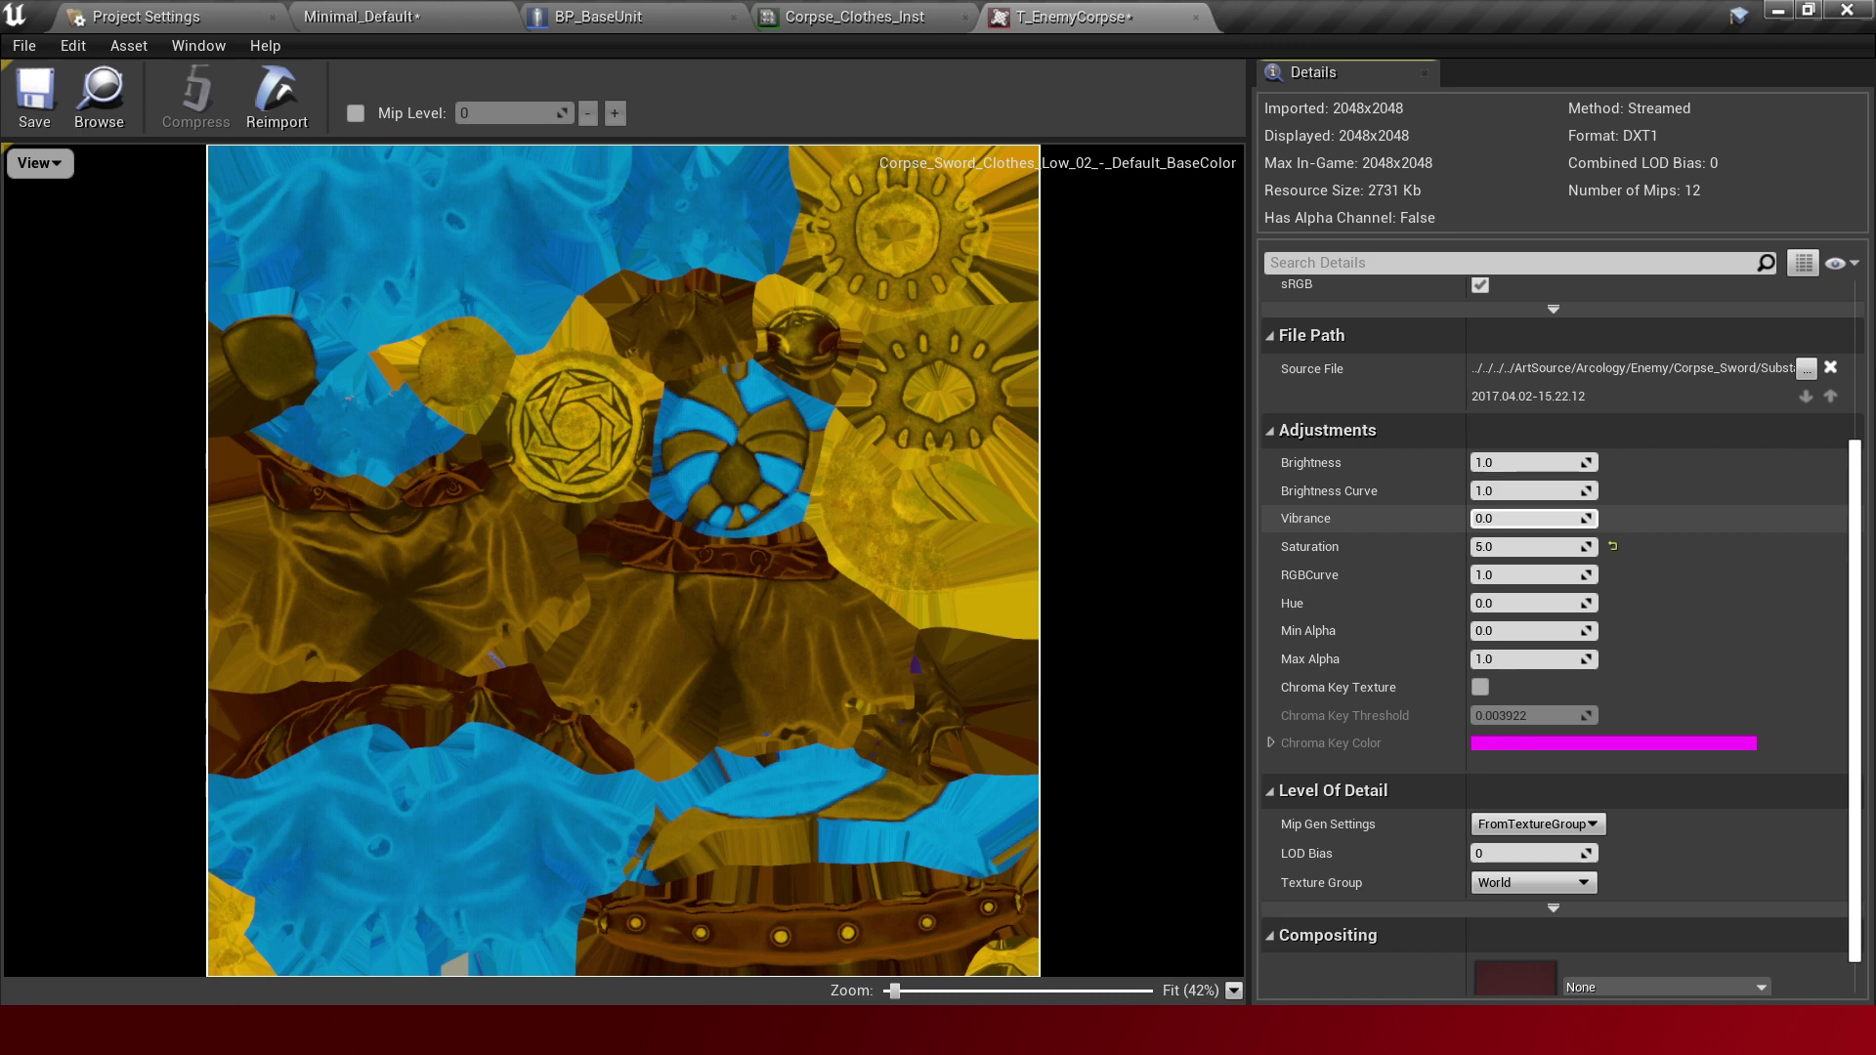
{"action": "left_click_drag", "start_coordinate": [1529, 518], "coordinate": [1513, 515]}
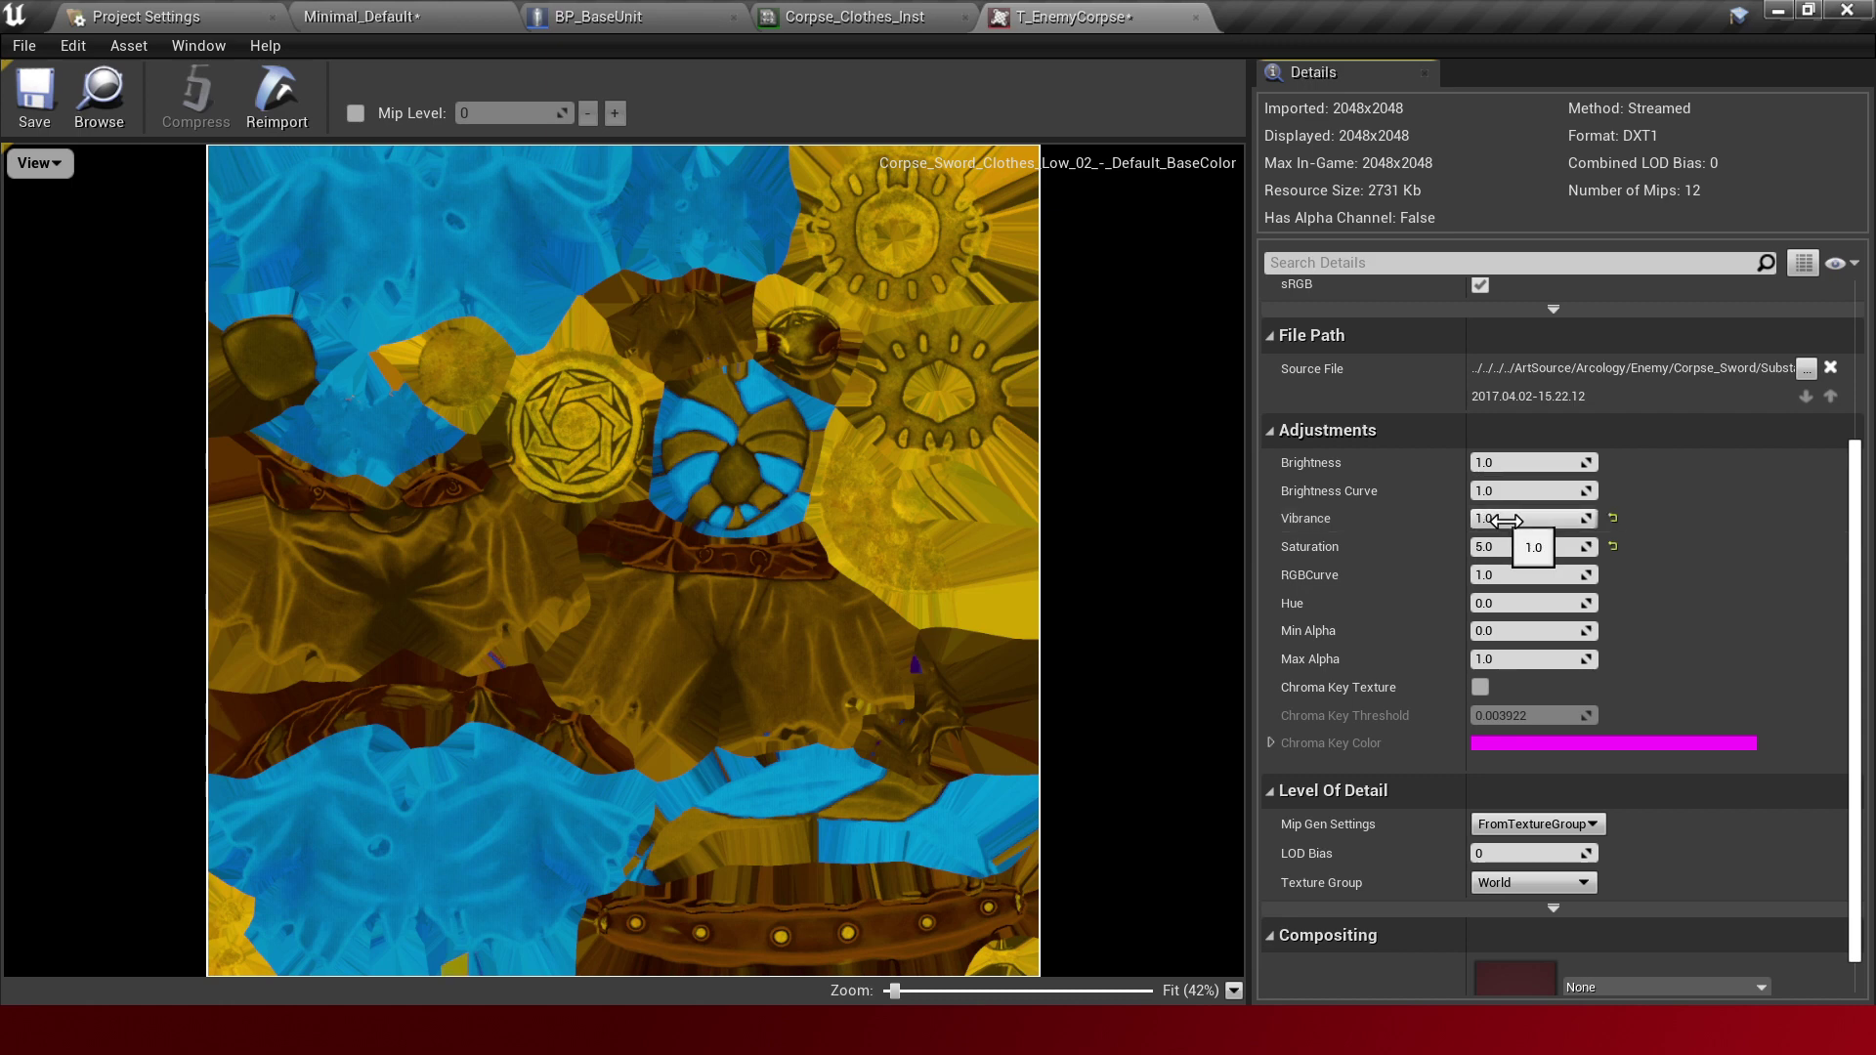
{"action": "left_click", "coordinate": [1610, 518]}
{"action": "left_click", "coordinate": [1526, 491]}
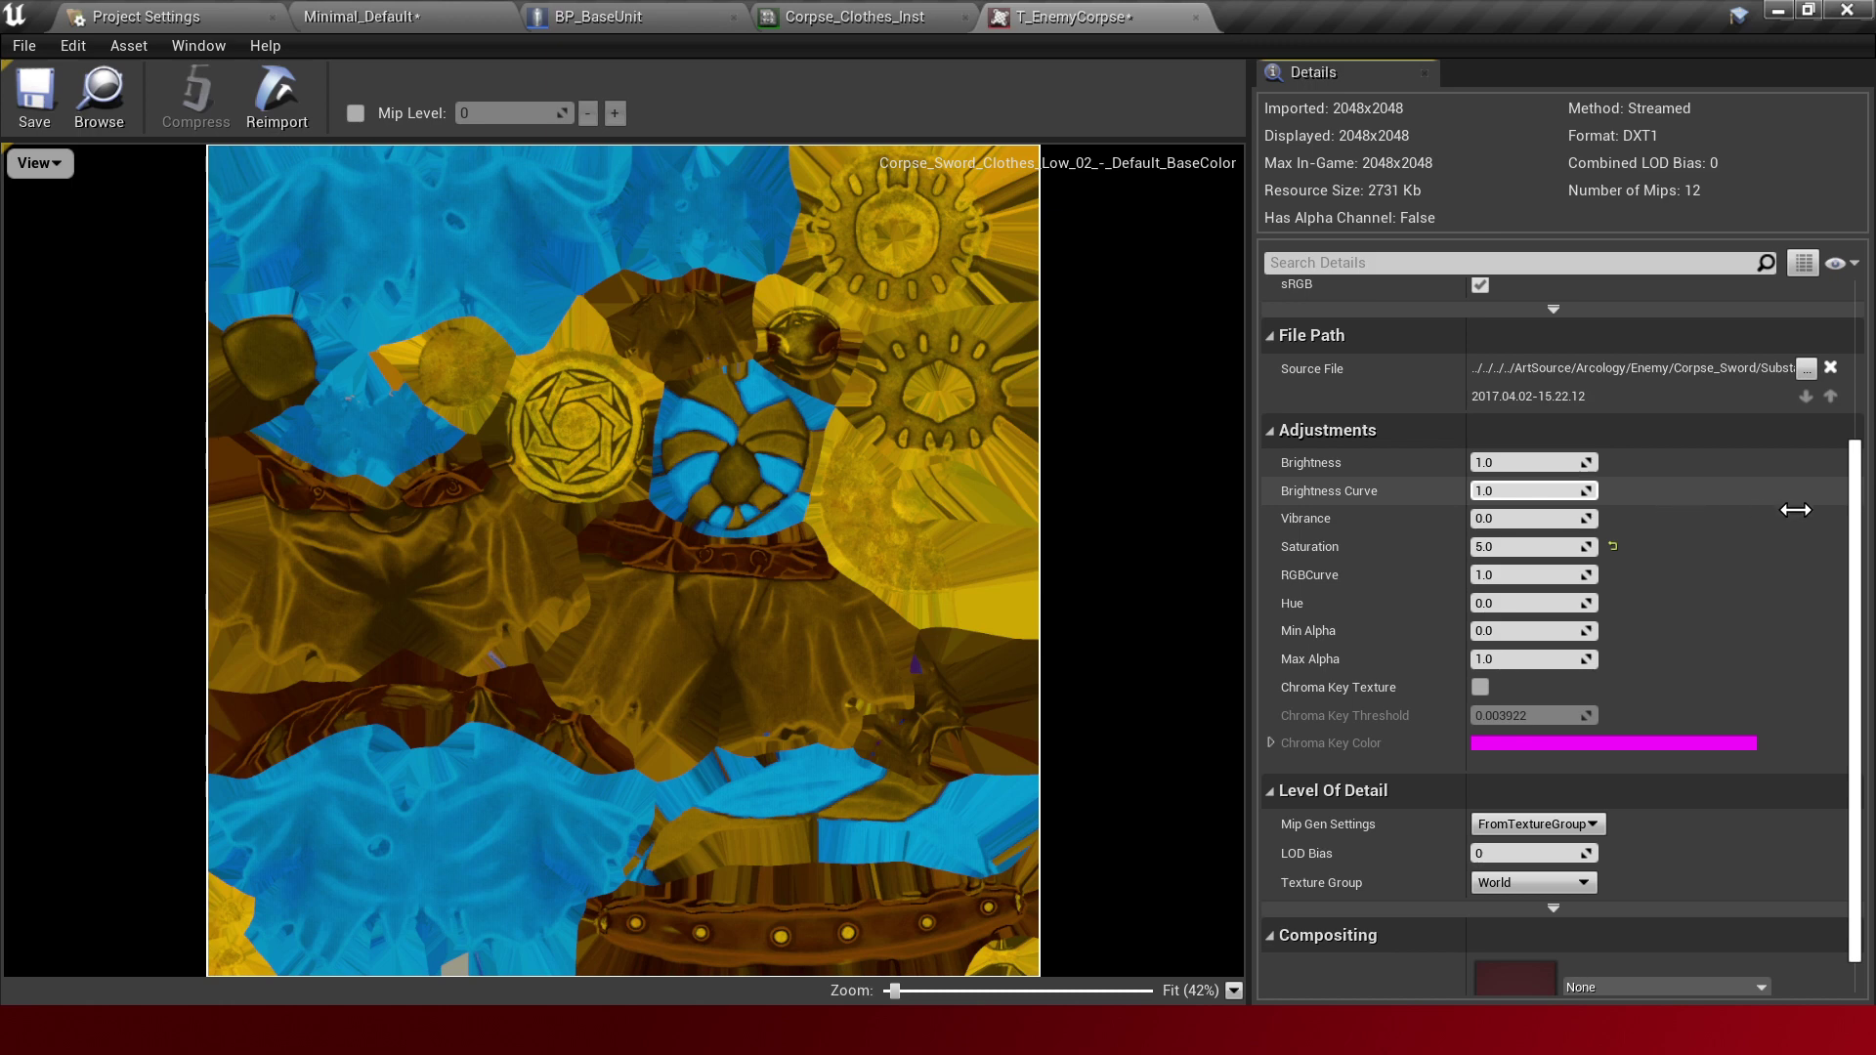
{"action": "left_click_drag", "start_coordinate": [1529, 491], "coordinate": [1661, 491]}
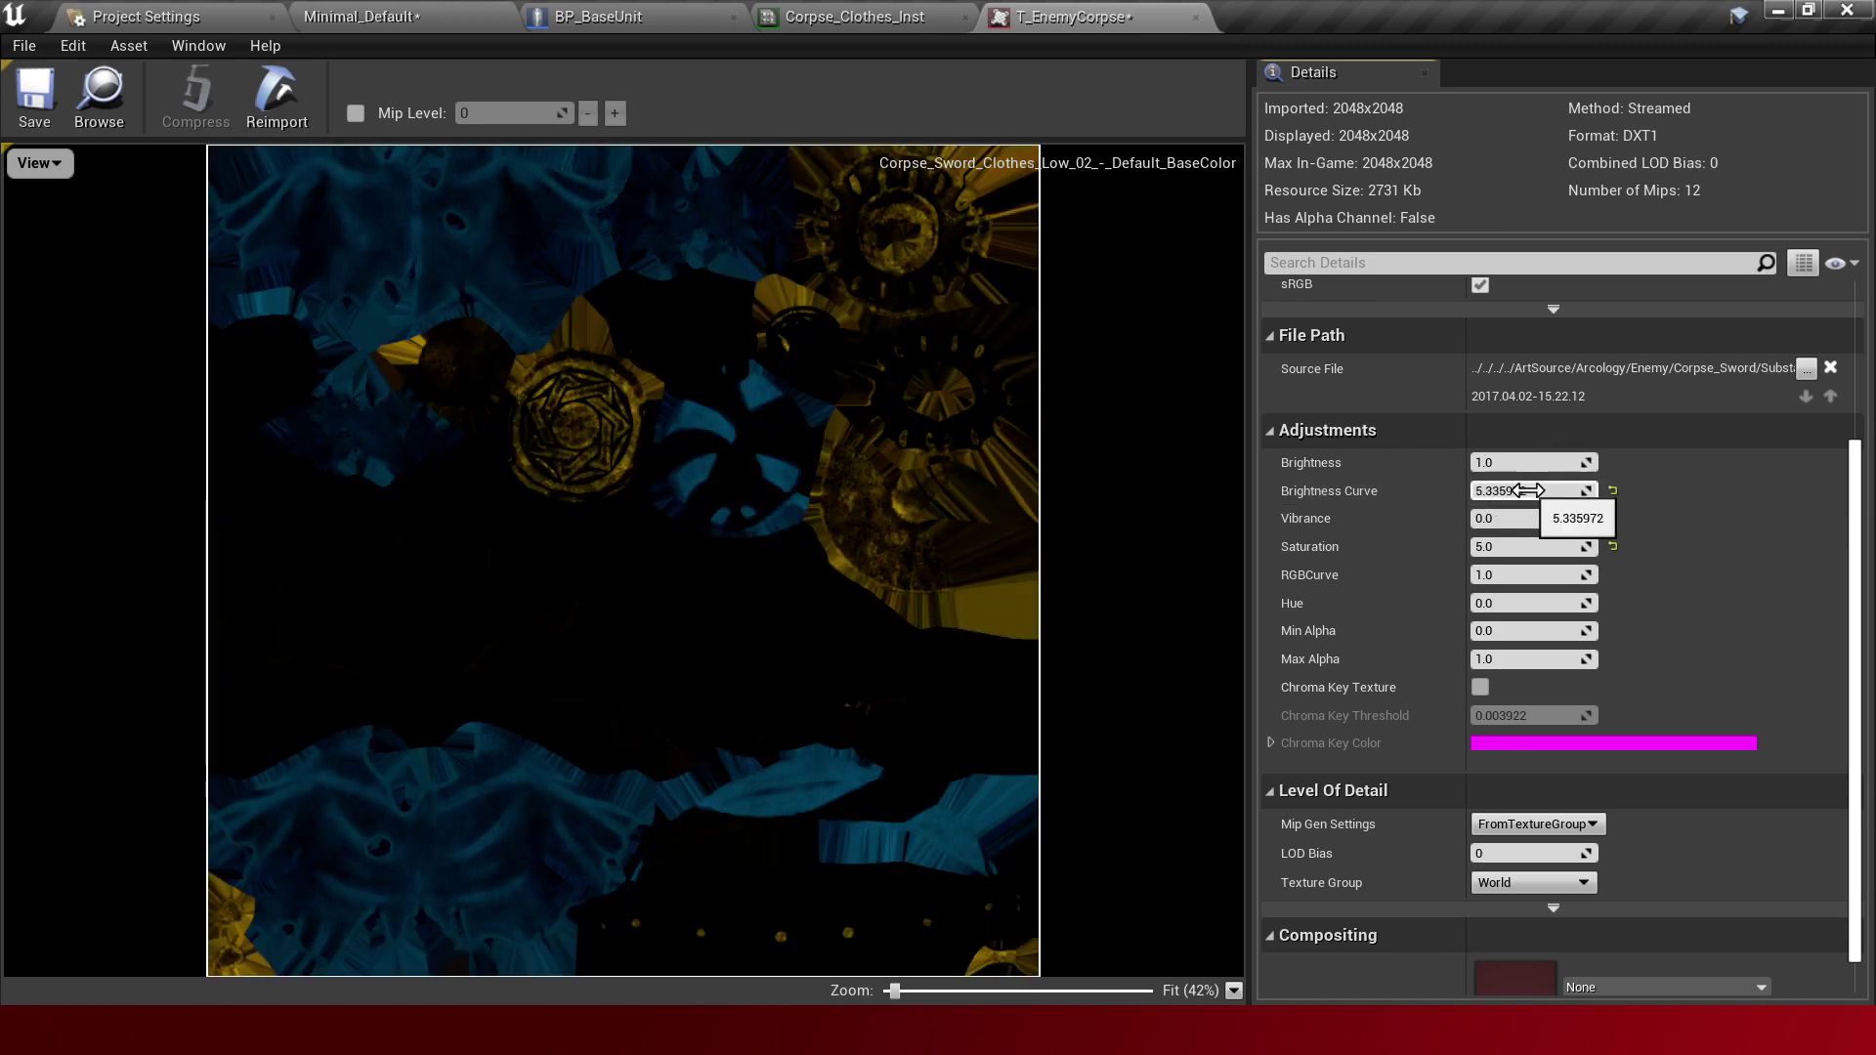
{"action": "left_click", "coordinate": [1614, 491]}
Set Brightness to 10.0, settle Saturation at 0.5 after trying 0.0, 0.9 and 0.8, and save.
{"action": "left_click", "coordinate": [1558, 473]}
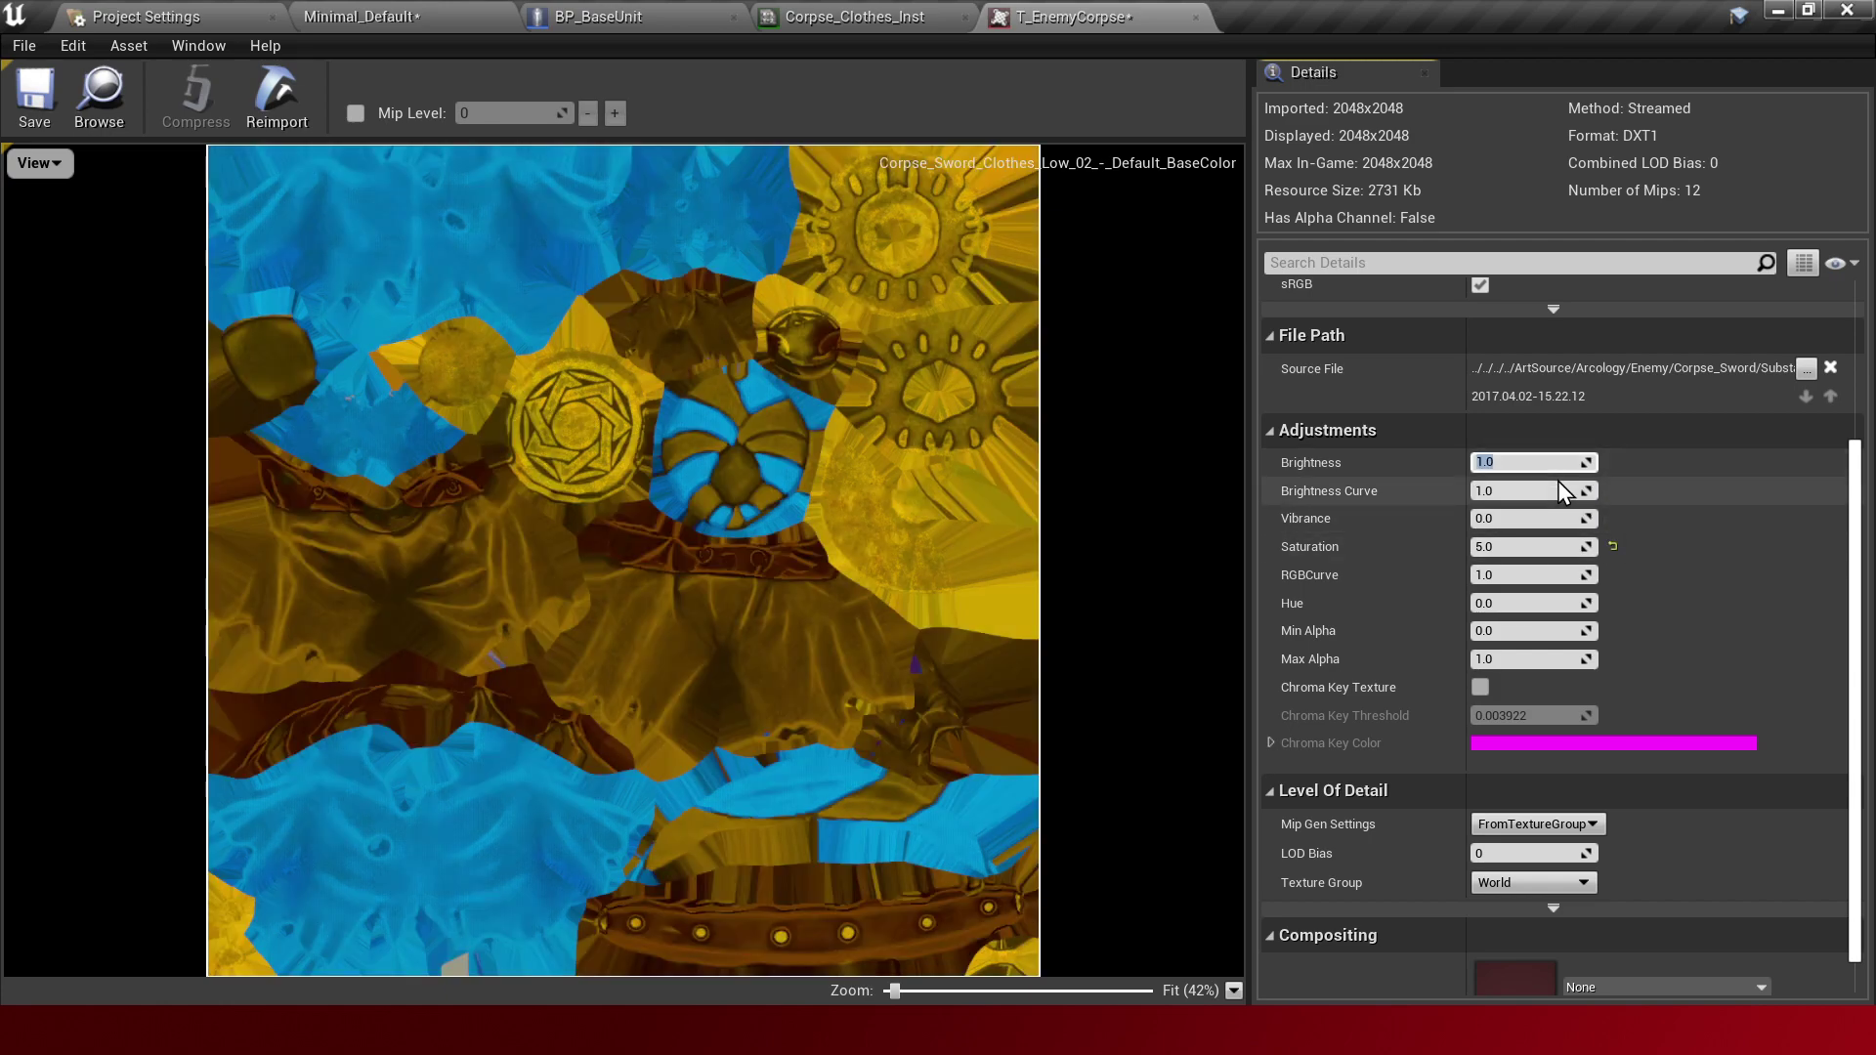
{"action": "type", "text": "10"}
{"action": "key", "text": "Return"}
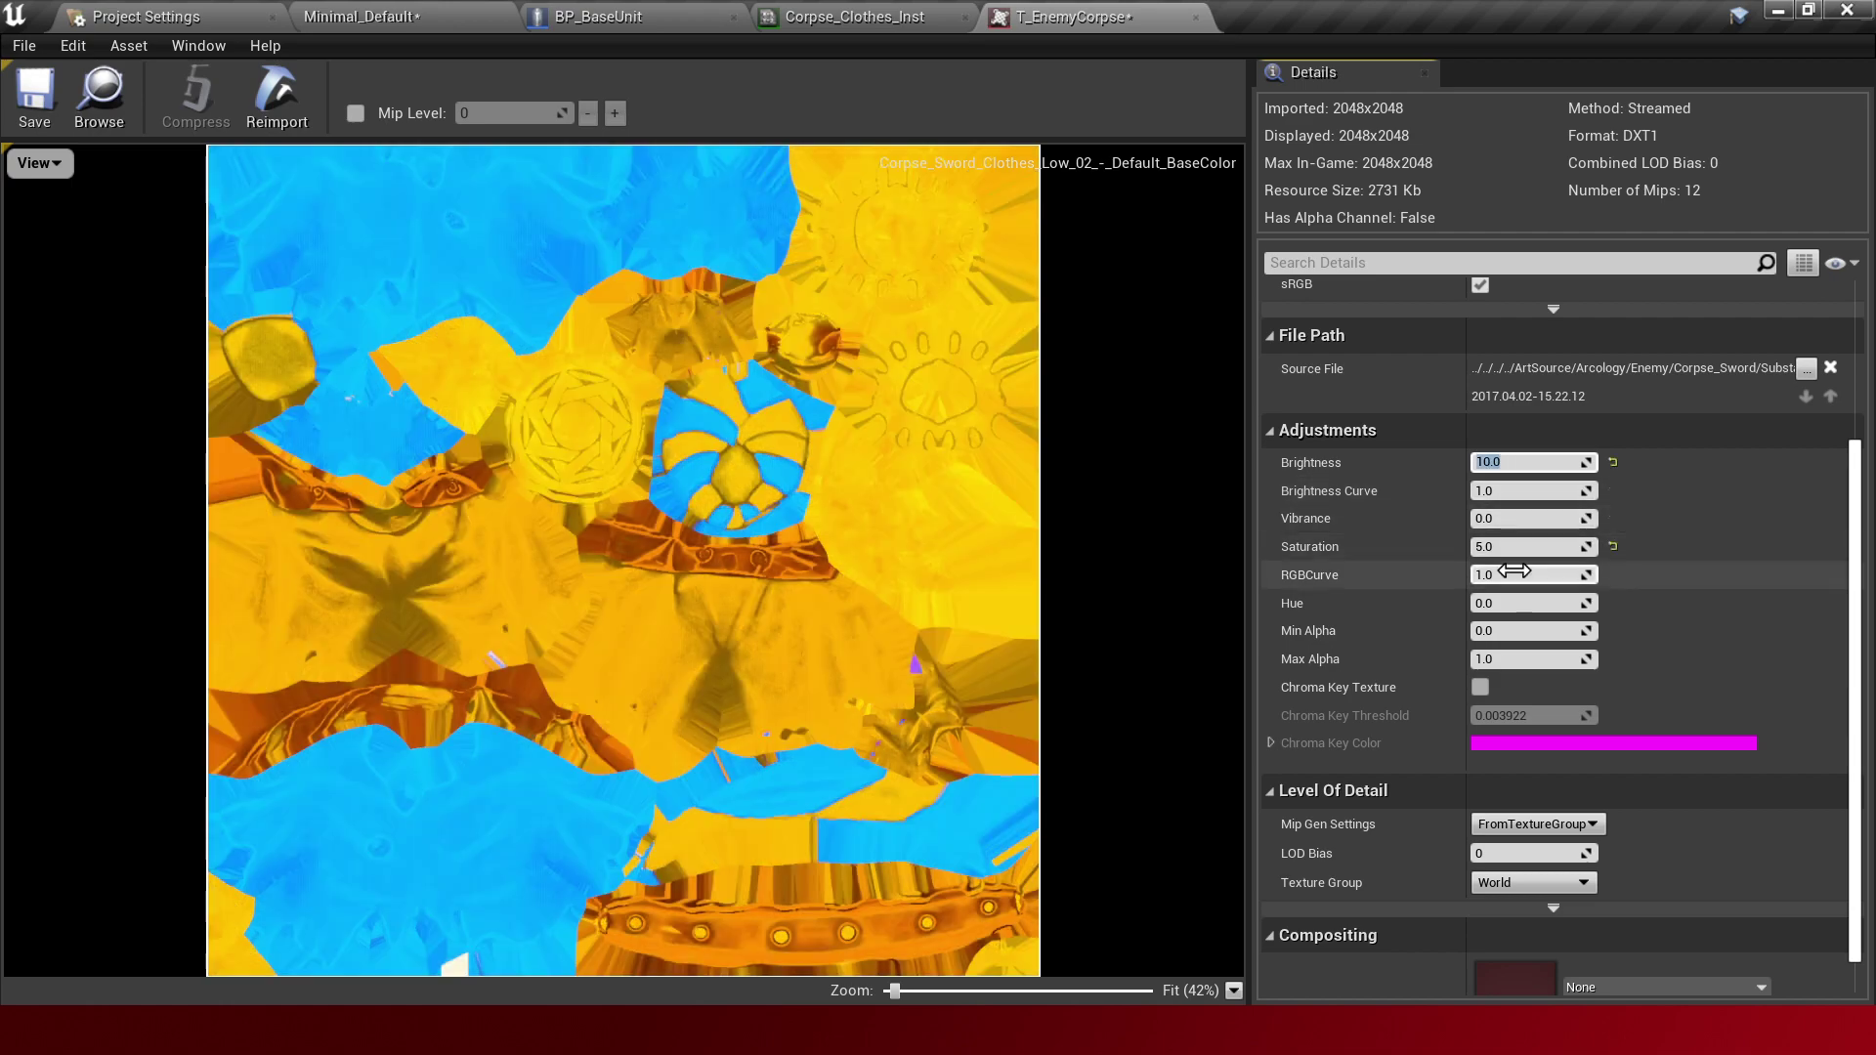
{"action": "left_click", "coordinate": [1612, 545]}
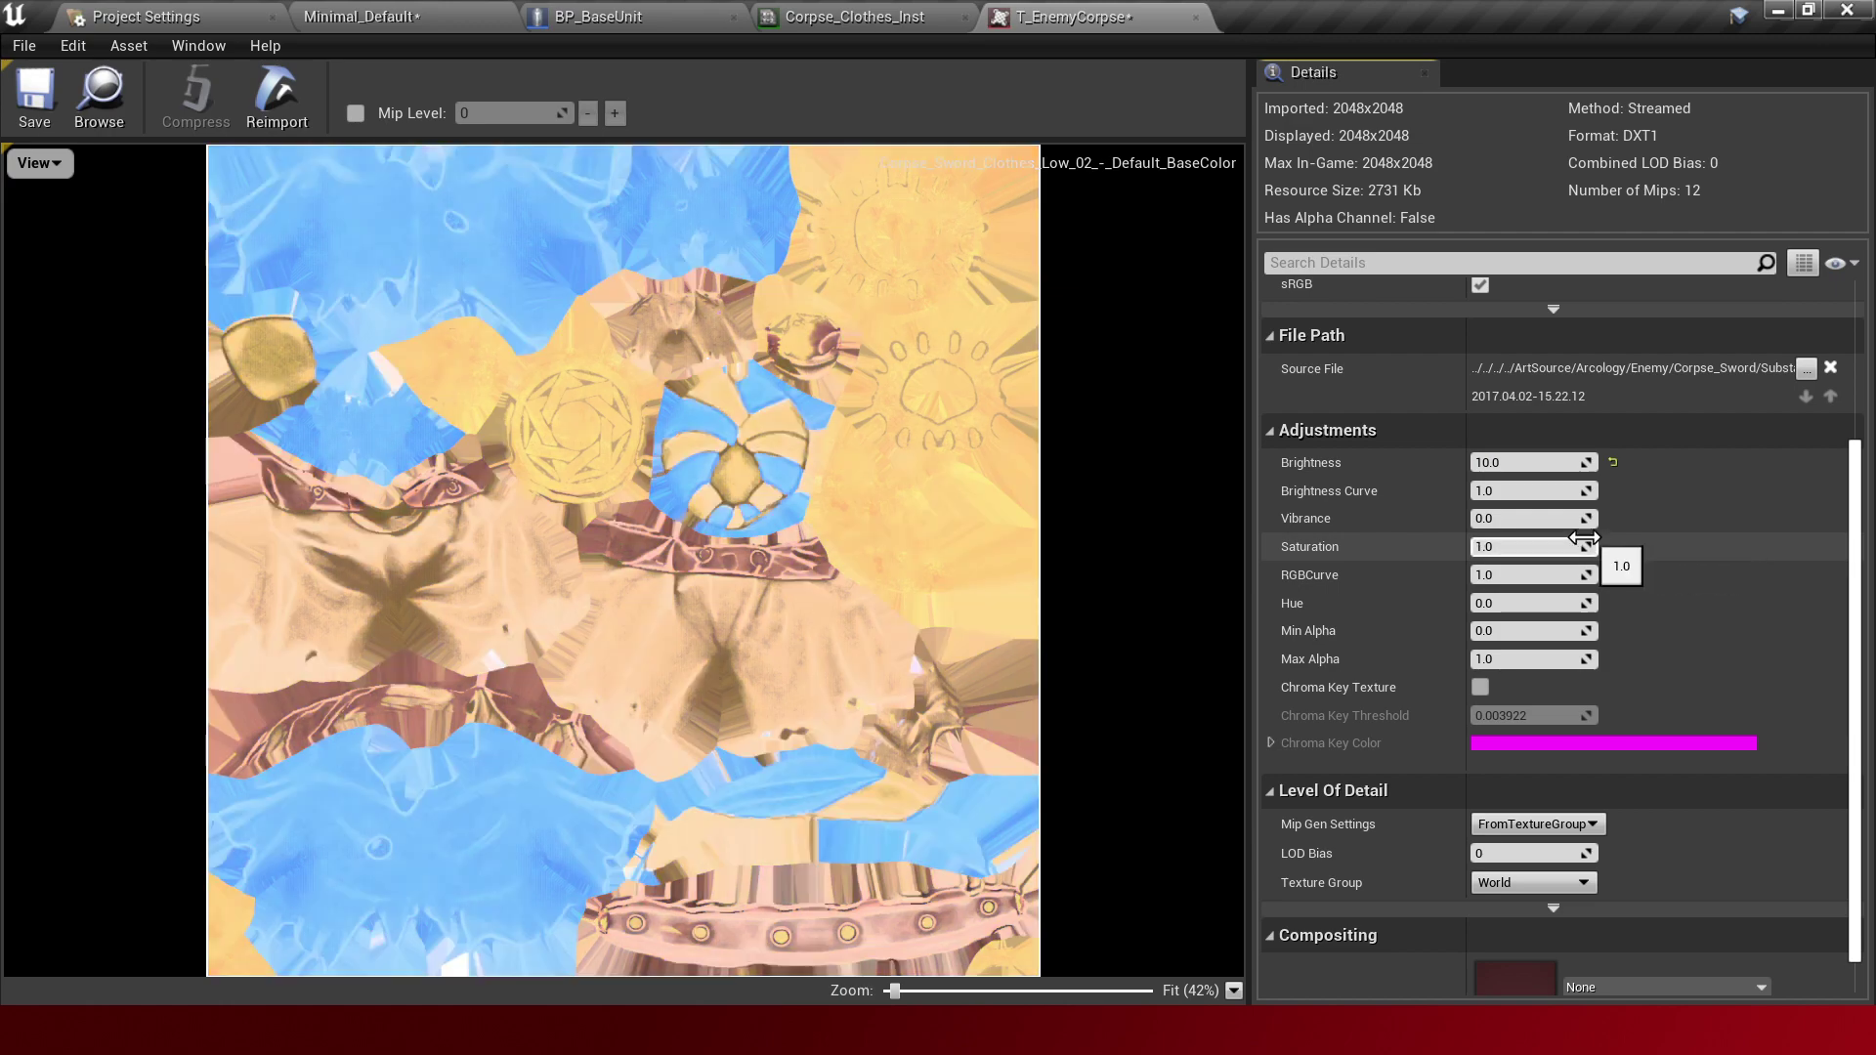
{"action": "left_click", "coordinate": [1566, 546]}
{"action": "type", "text": "0"}
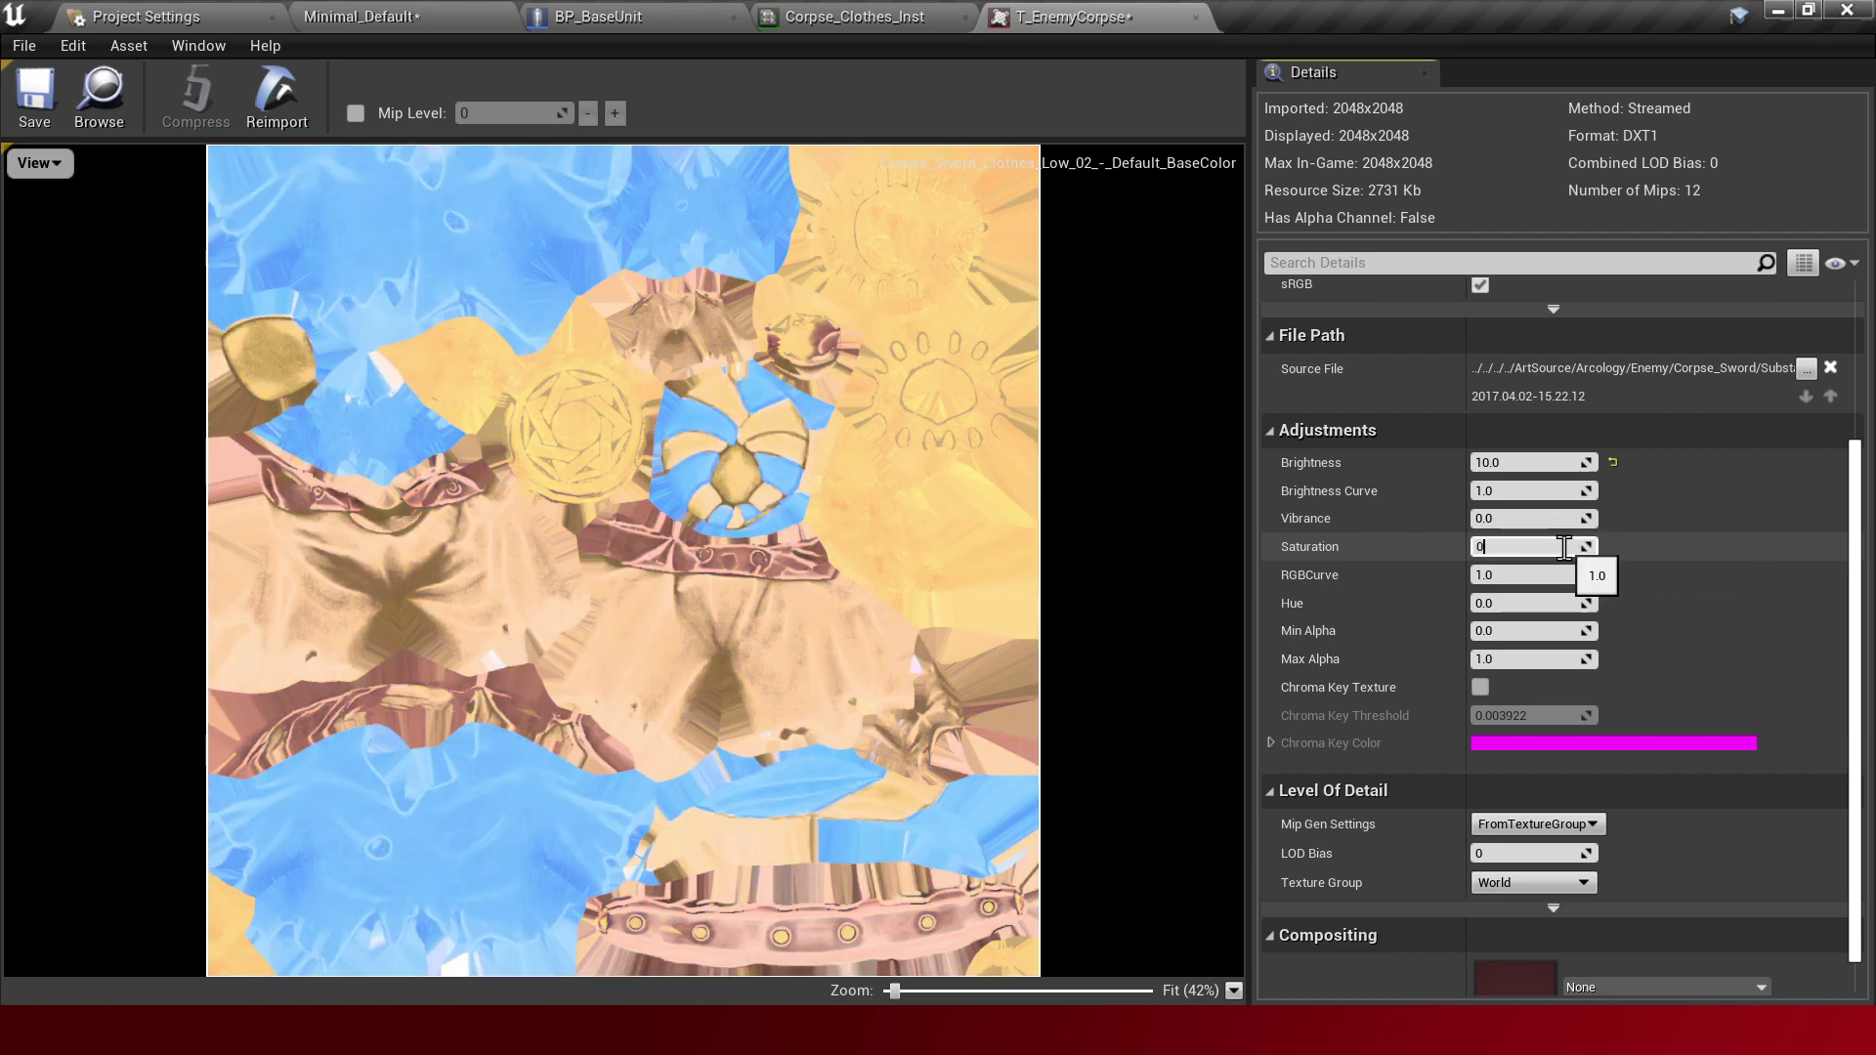
{"action": "key", "text": "Return"}
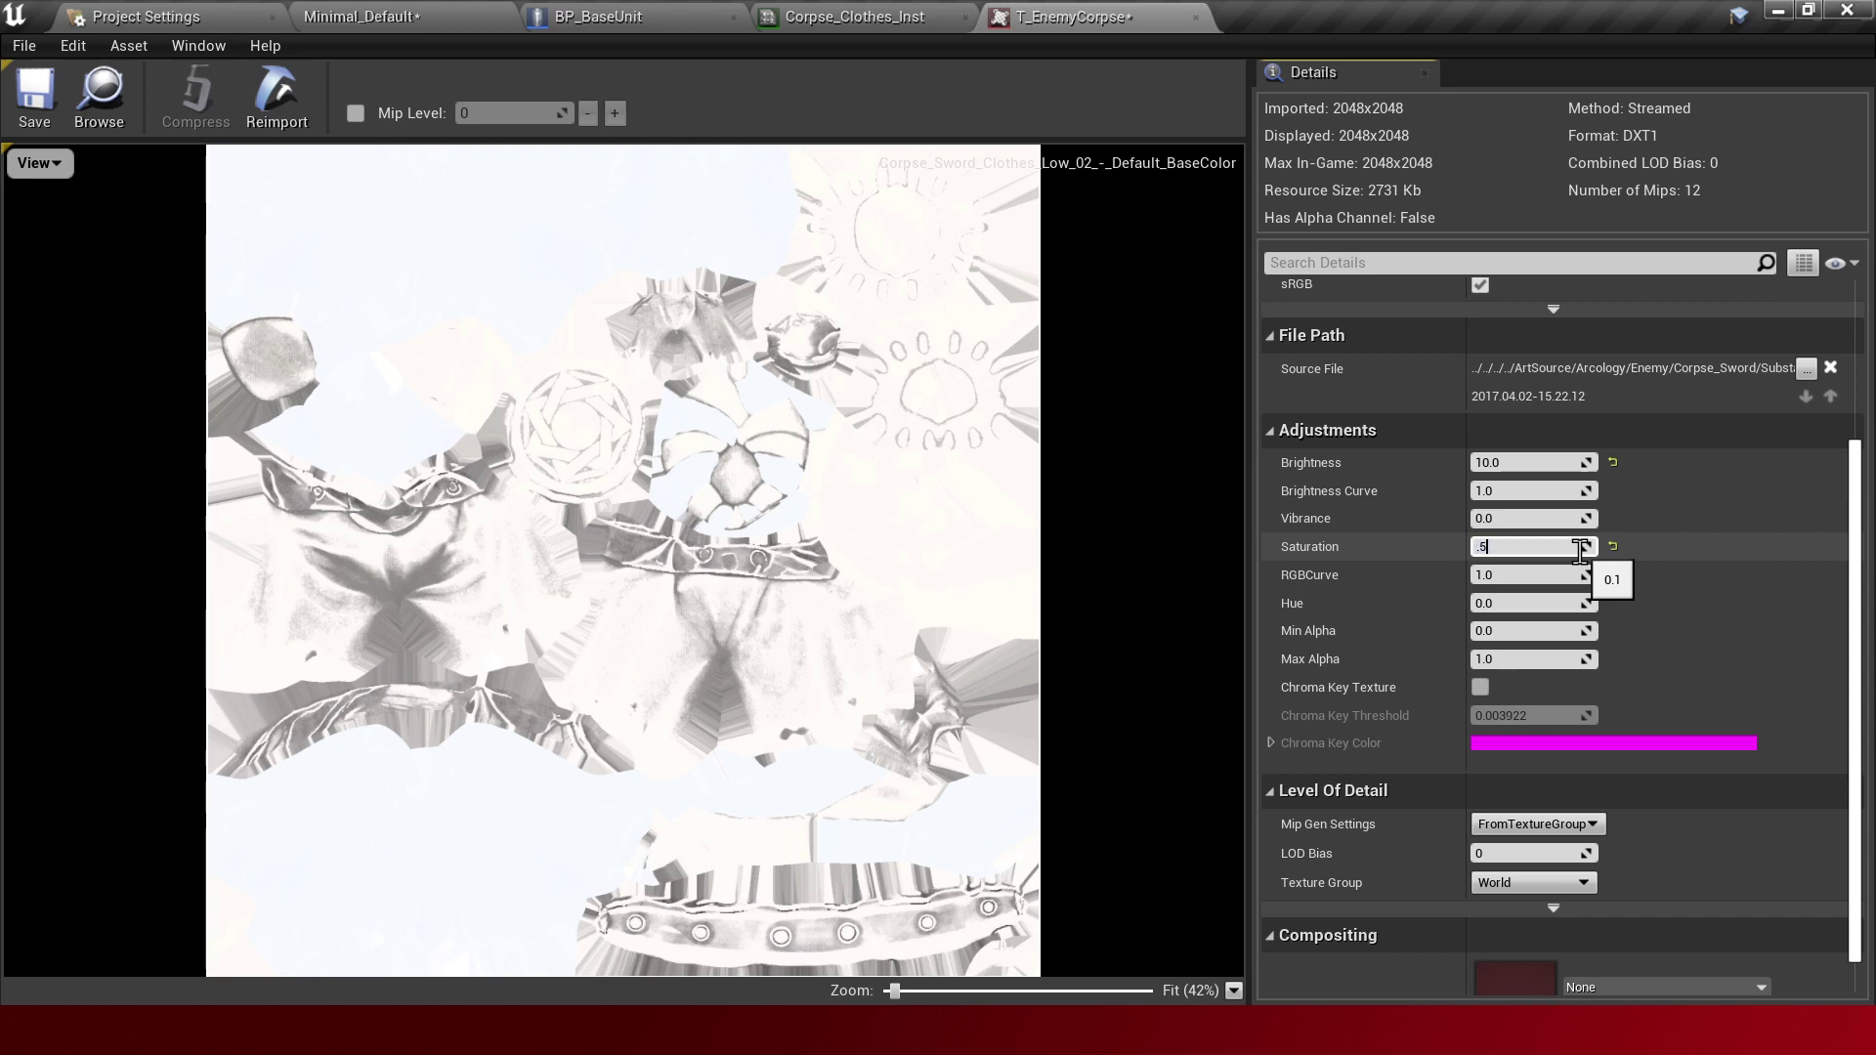
{"action": "type", "text": ".8"}
{"action": "key", "text": "Return"}
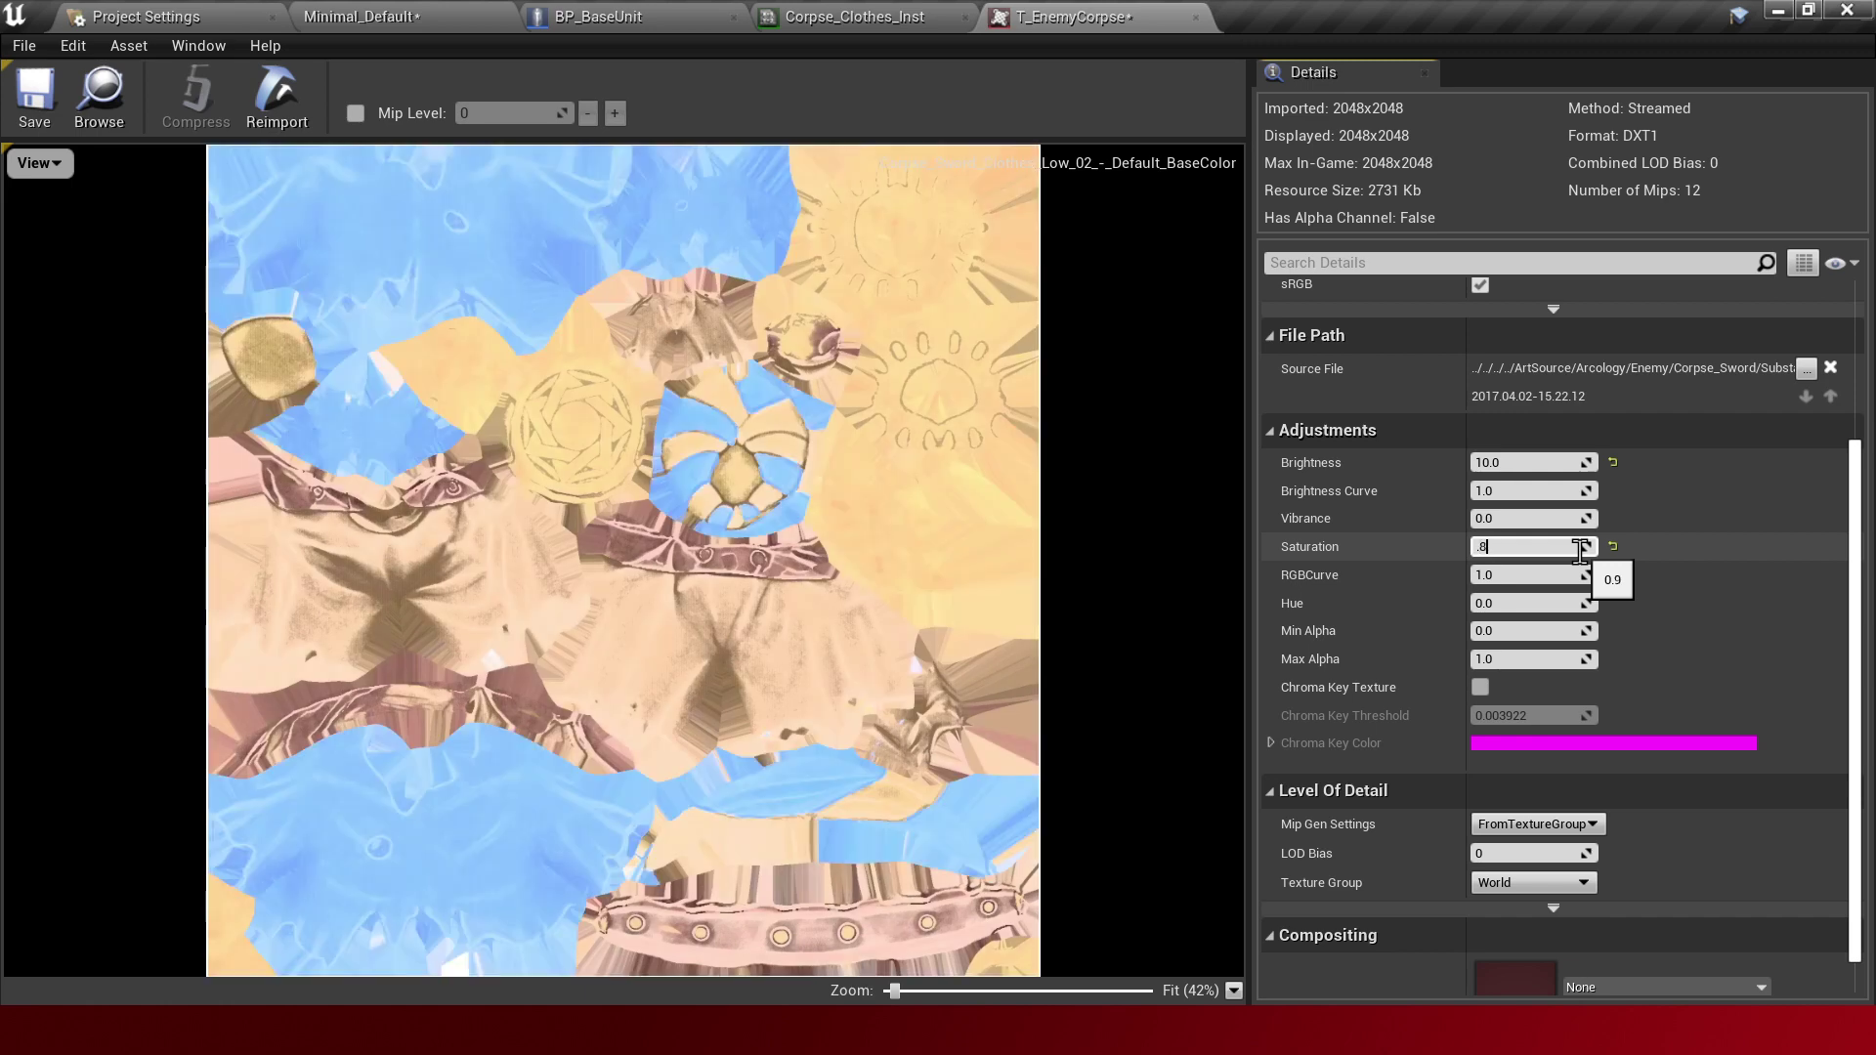
{"action": "key", "text": "Return"}
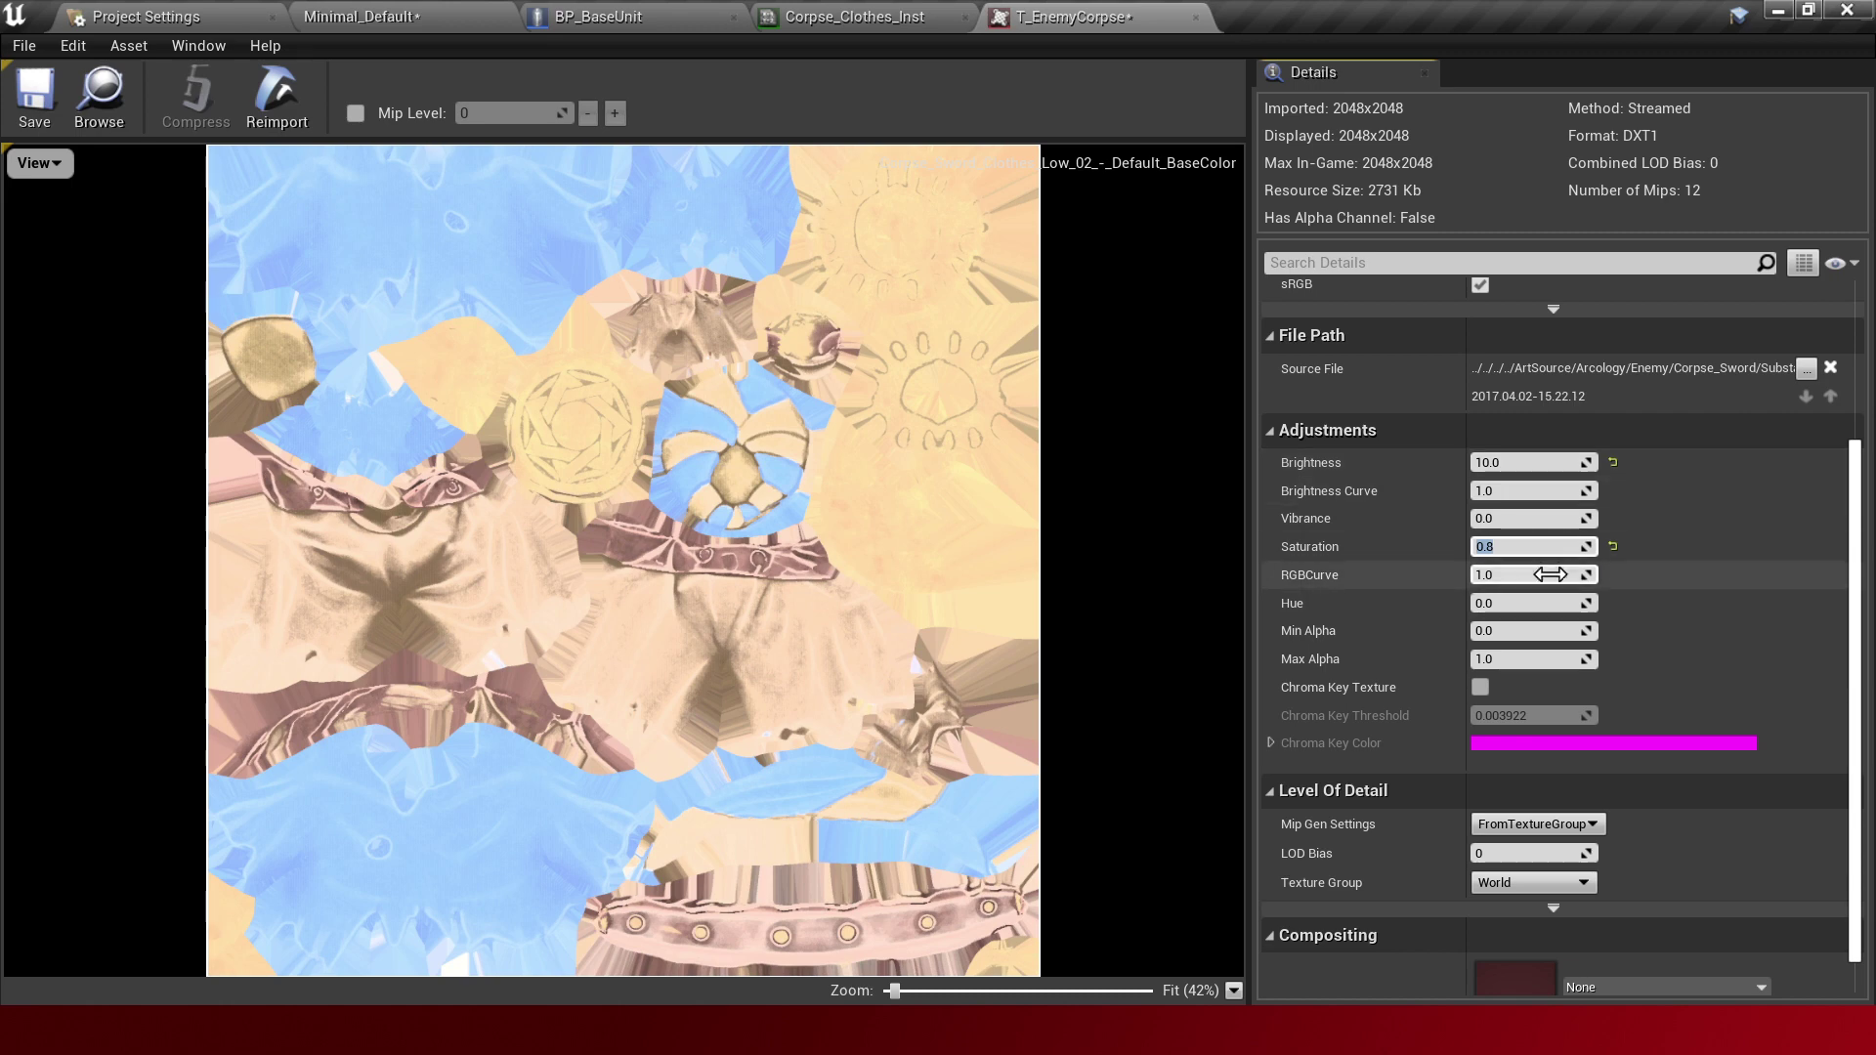
{"action": "type", "text": "0.5"}
{"action": "key", "text": "Return"}
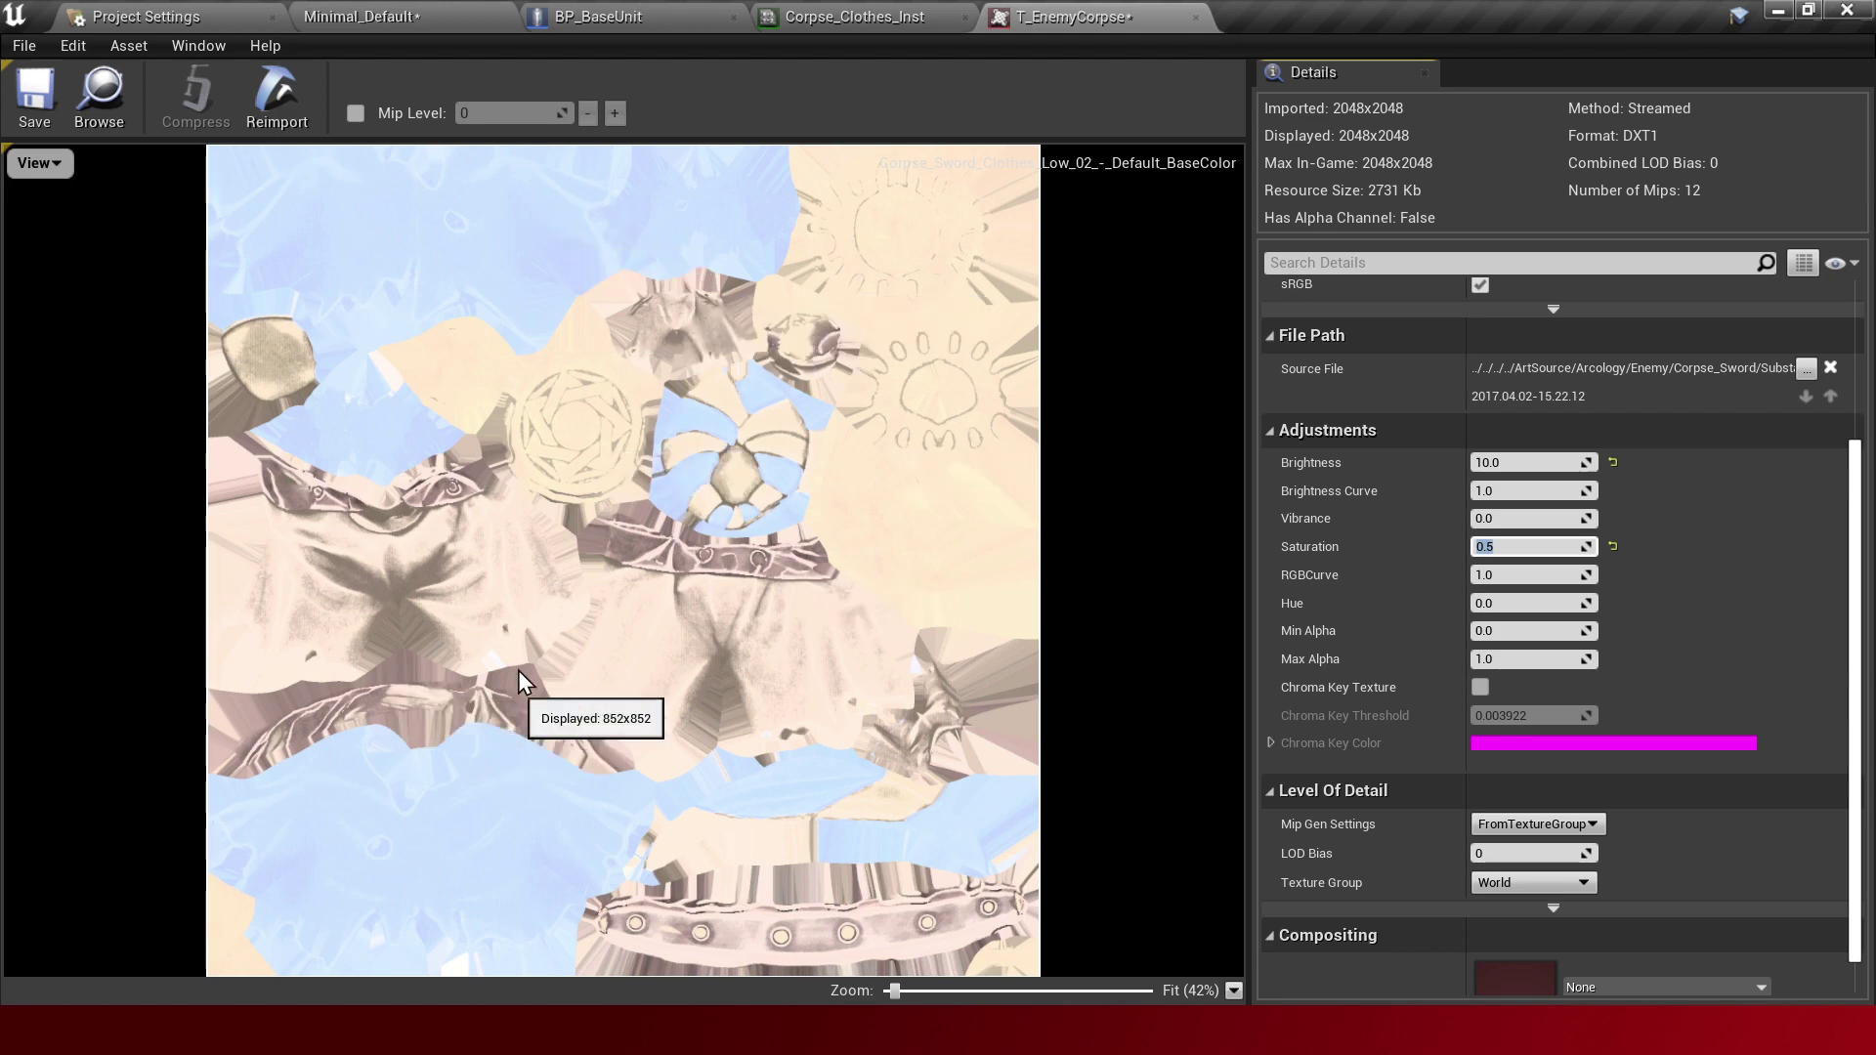
{"action": "left_click", "coordinate": [34, 98]}
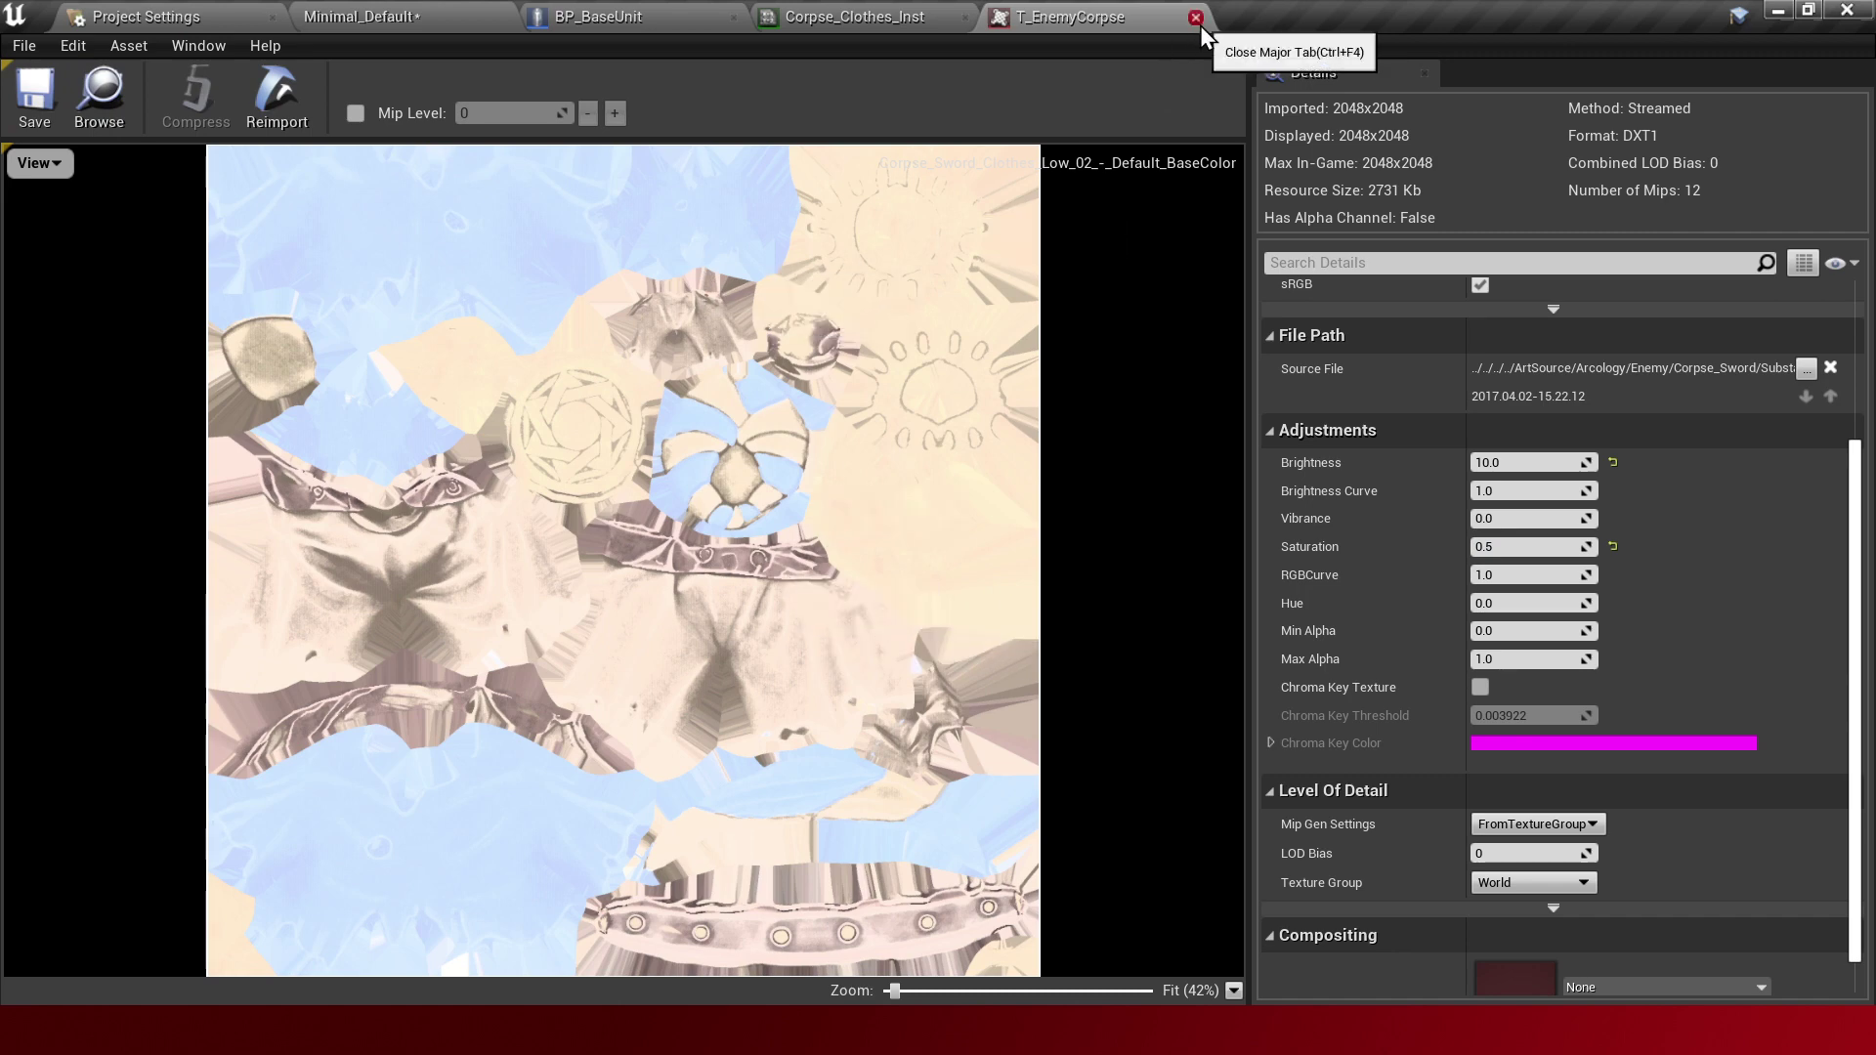
{"action": "key", "text": "ctrl+s"}
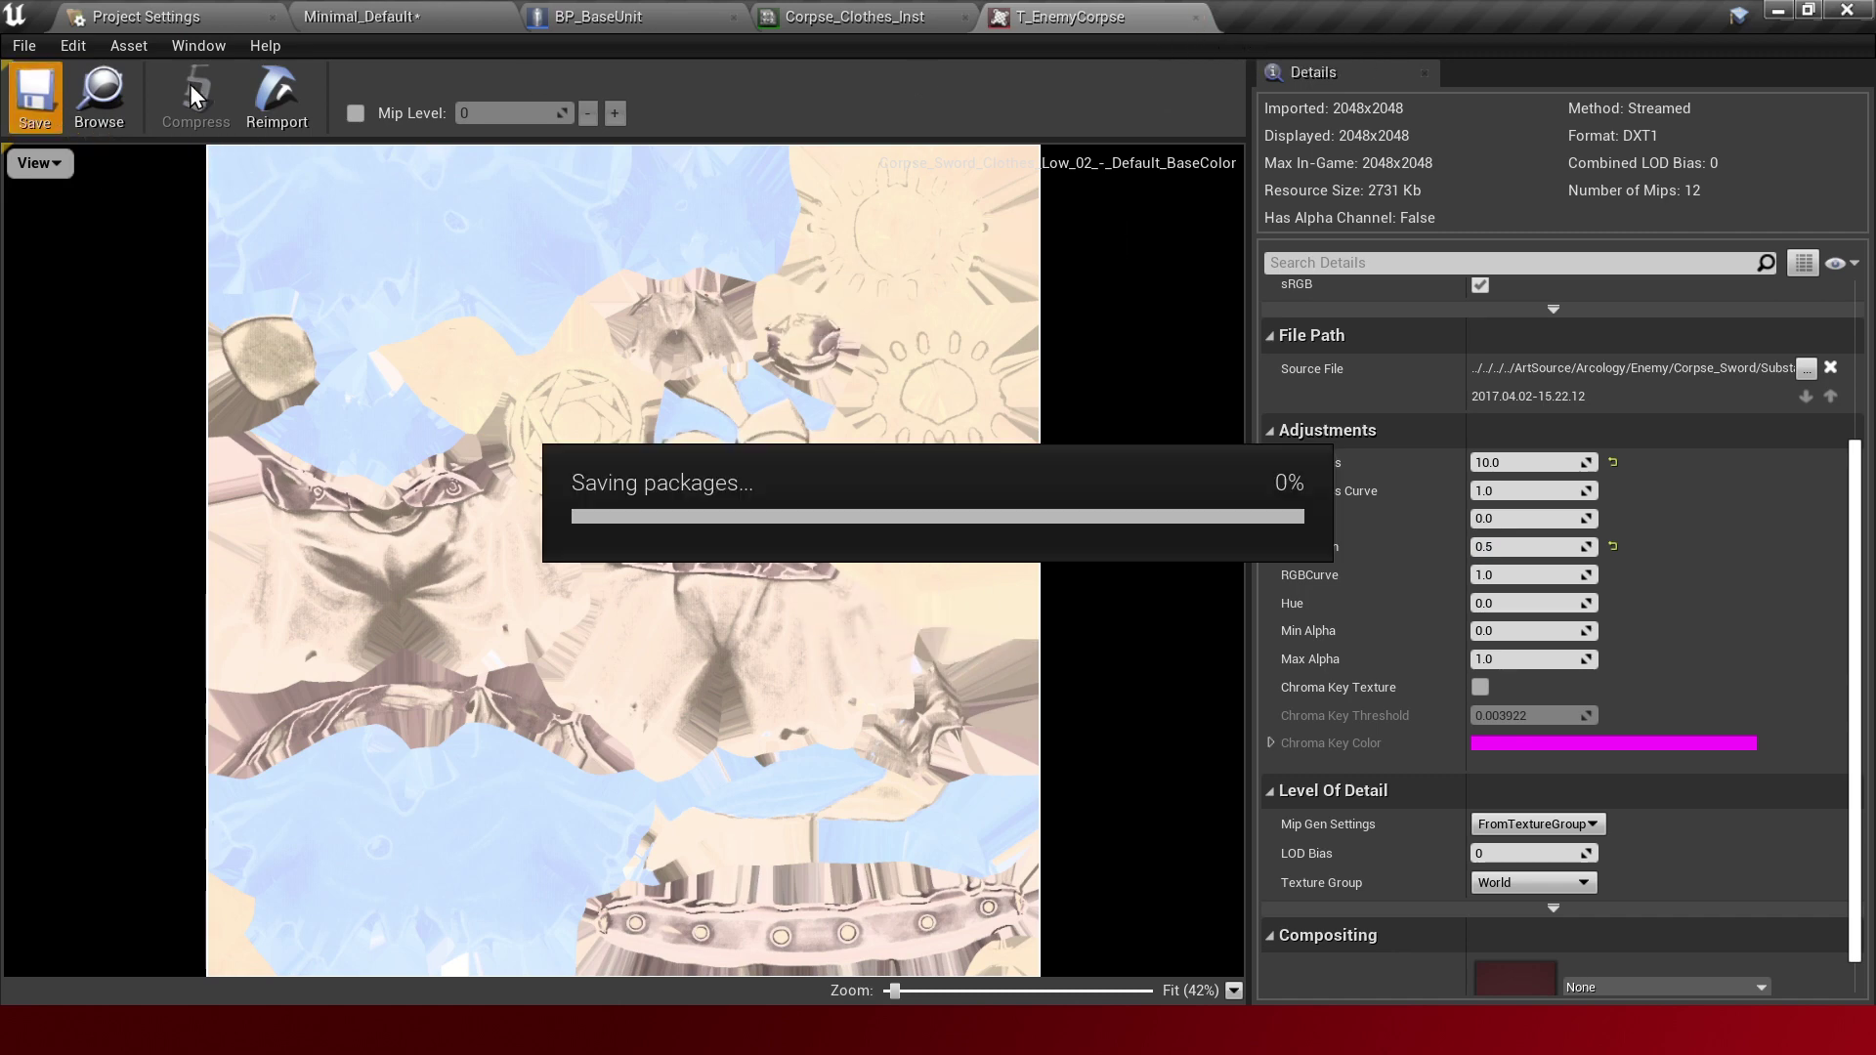
Close the texture and clothes editors and open MI_EnemyCorpse floating over the level view.
{"action": "left_click", "coordinate": [1195, 18]}
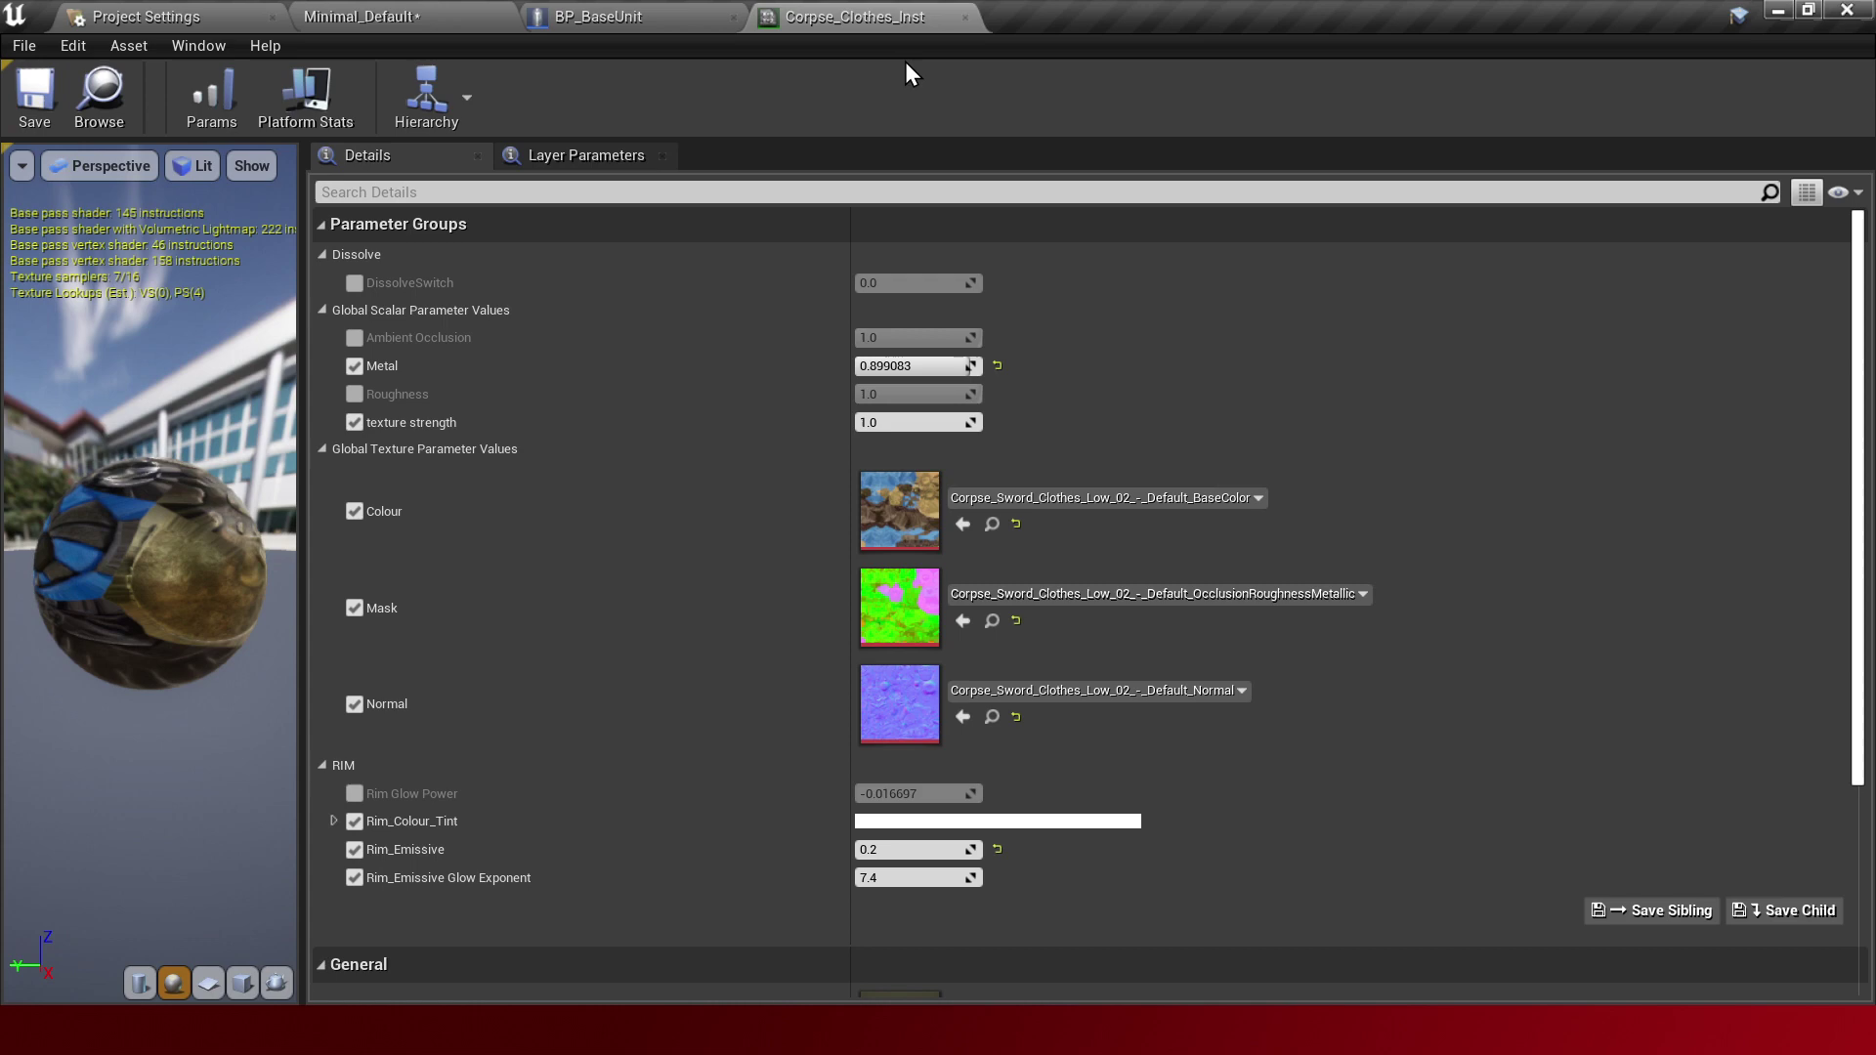
{"action": "left_click", "coordinate": [964, 17]}
{"action": "left_click", "coordinate": [420, 16]}
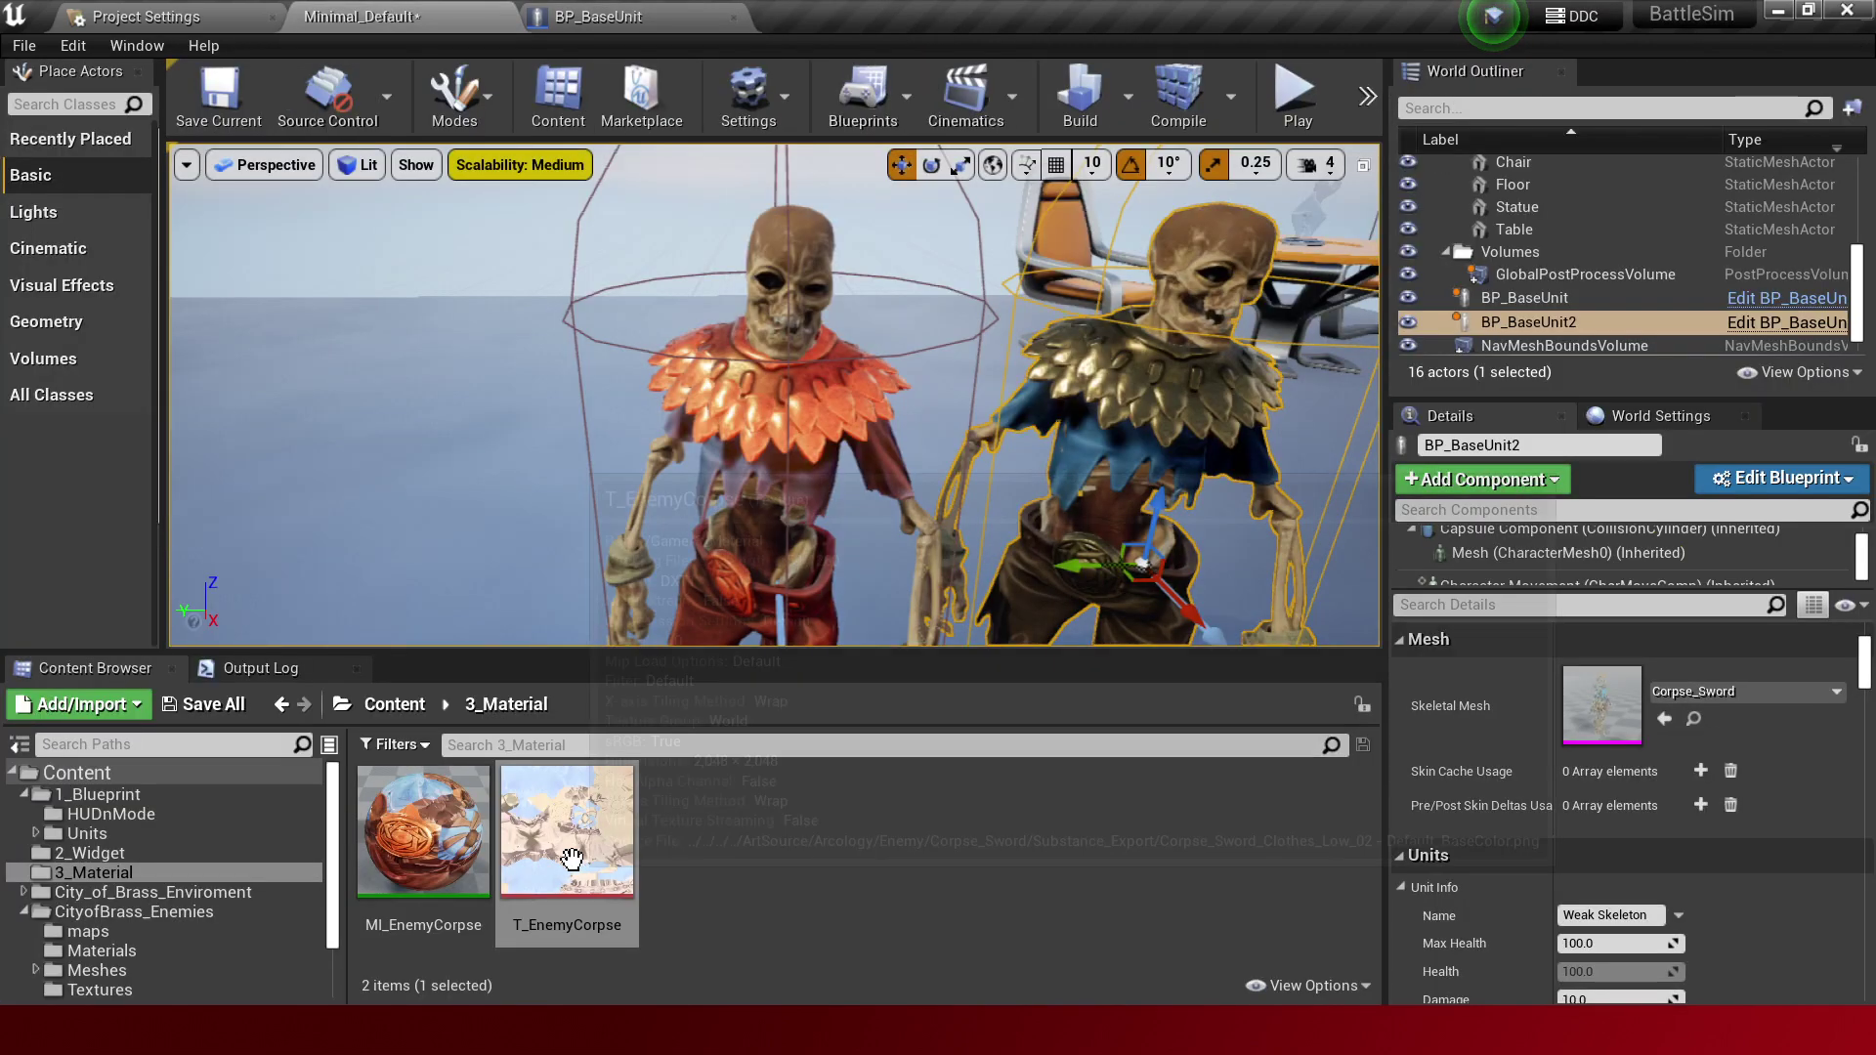
{"action": "double_click", "coordinate": [423, 831]}
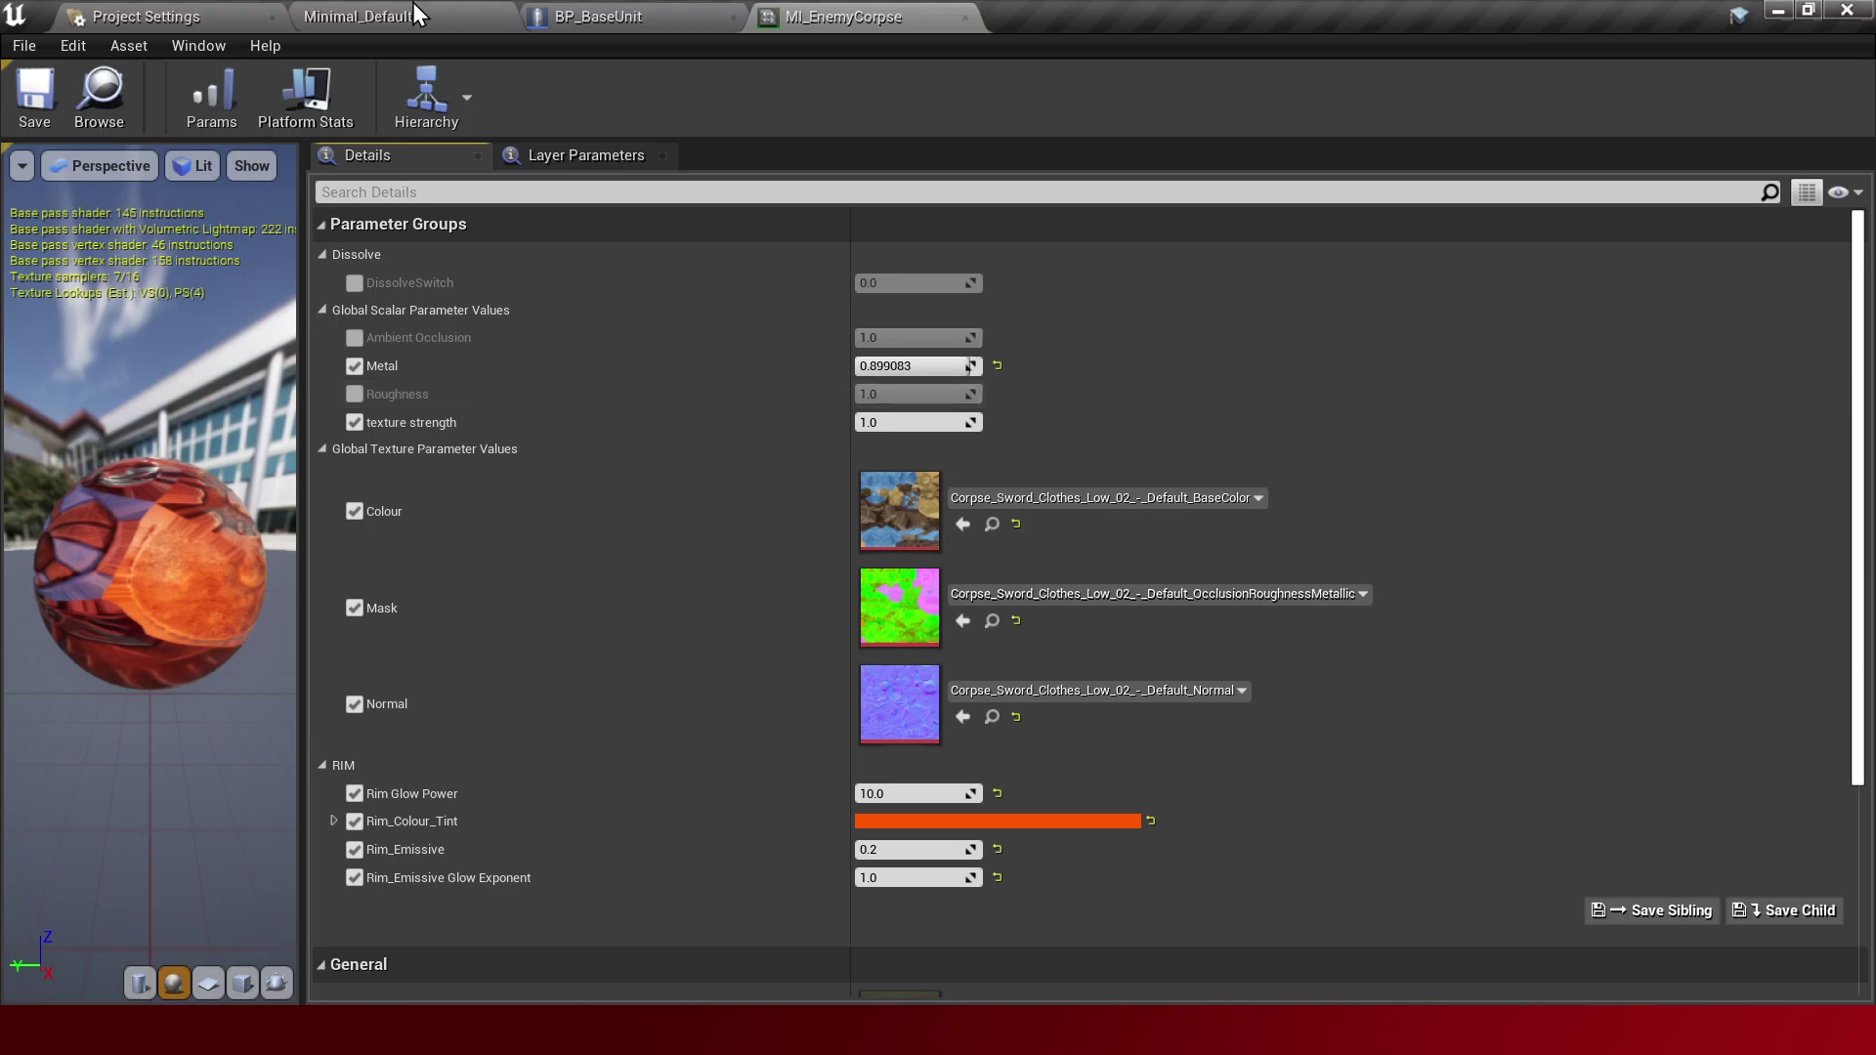
{"action": "left_click", "coordinate": [418, 14]}
{"action": "left_click_drag", "start_coordinate": [893, 16], "coordinate": [1293, 189]}
{"action": "scroll", "coordinate": [1516, 531], "scroll_direction": "down", "scroll_amount": 2}
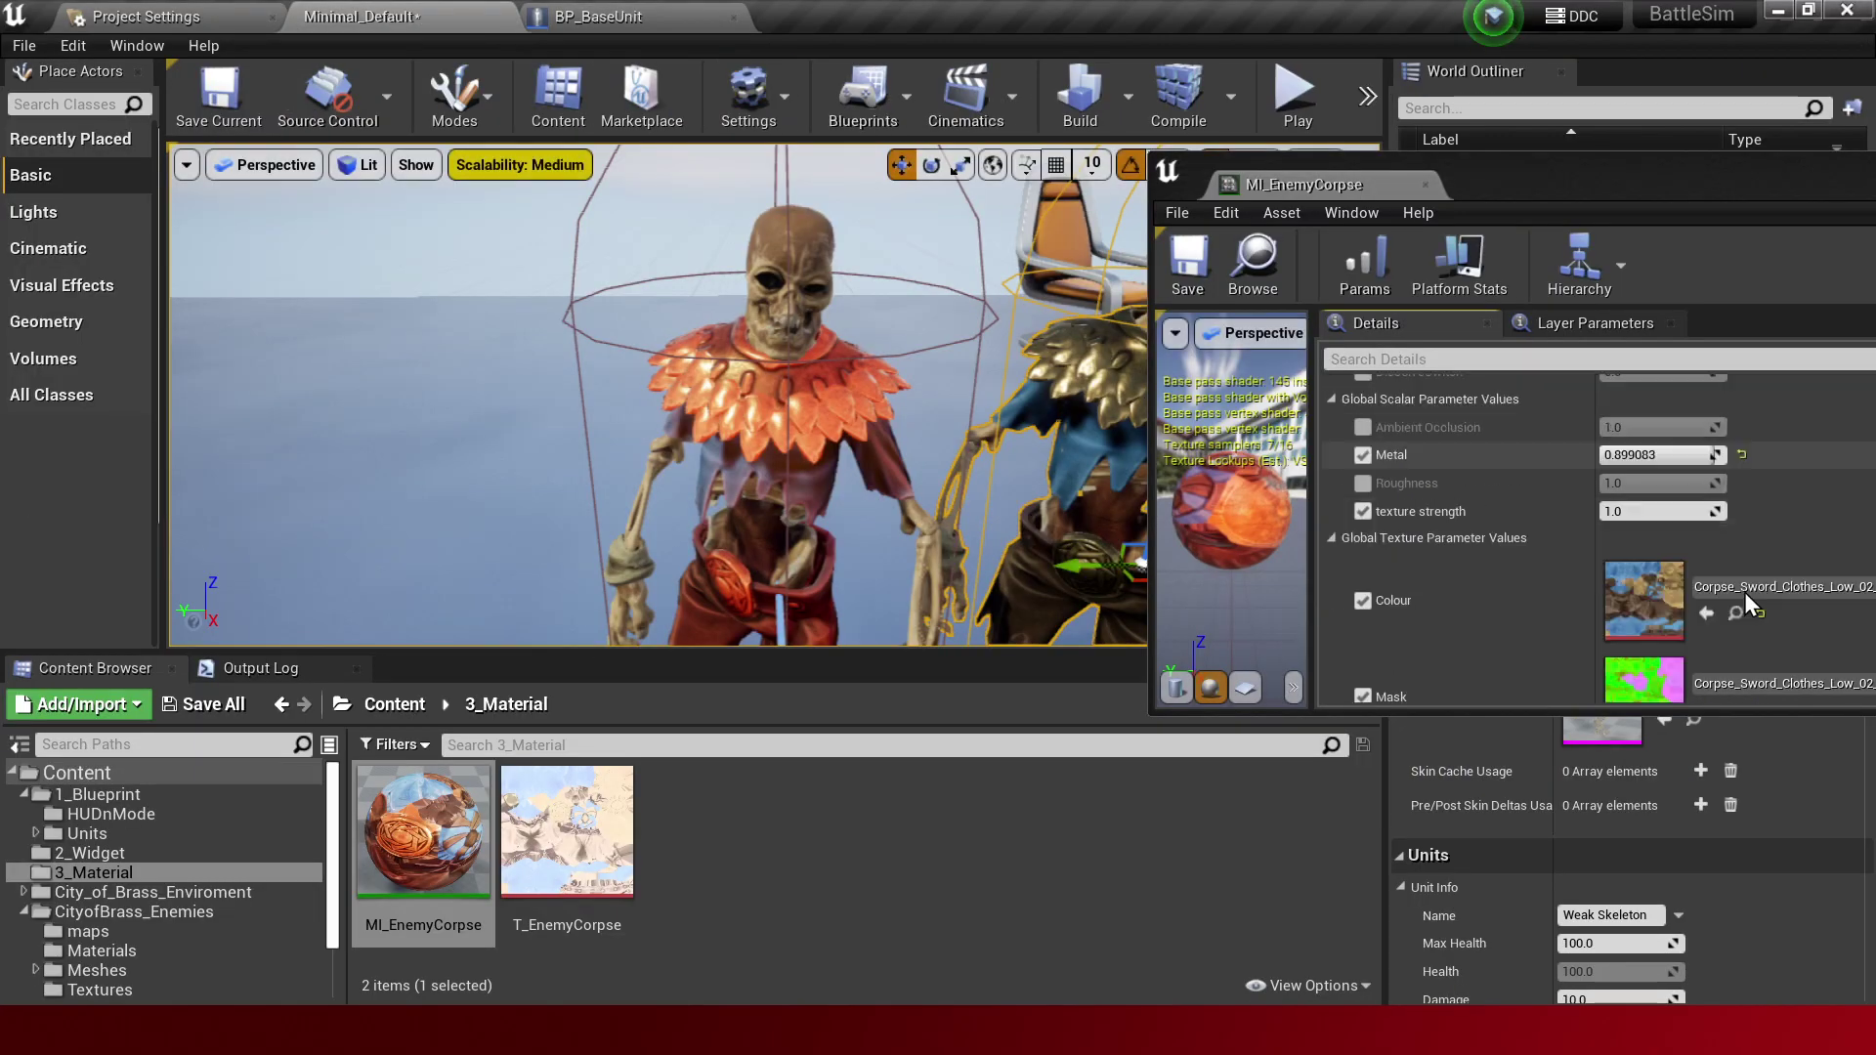
Search 'enemycorps' in the Colour texture picker and assign T_EnemyCorpse.
{"action": "left_click", "coordinate": [1766, 553]}
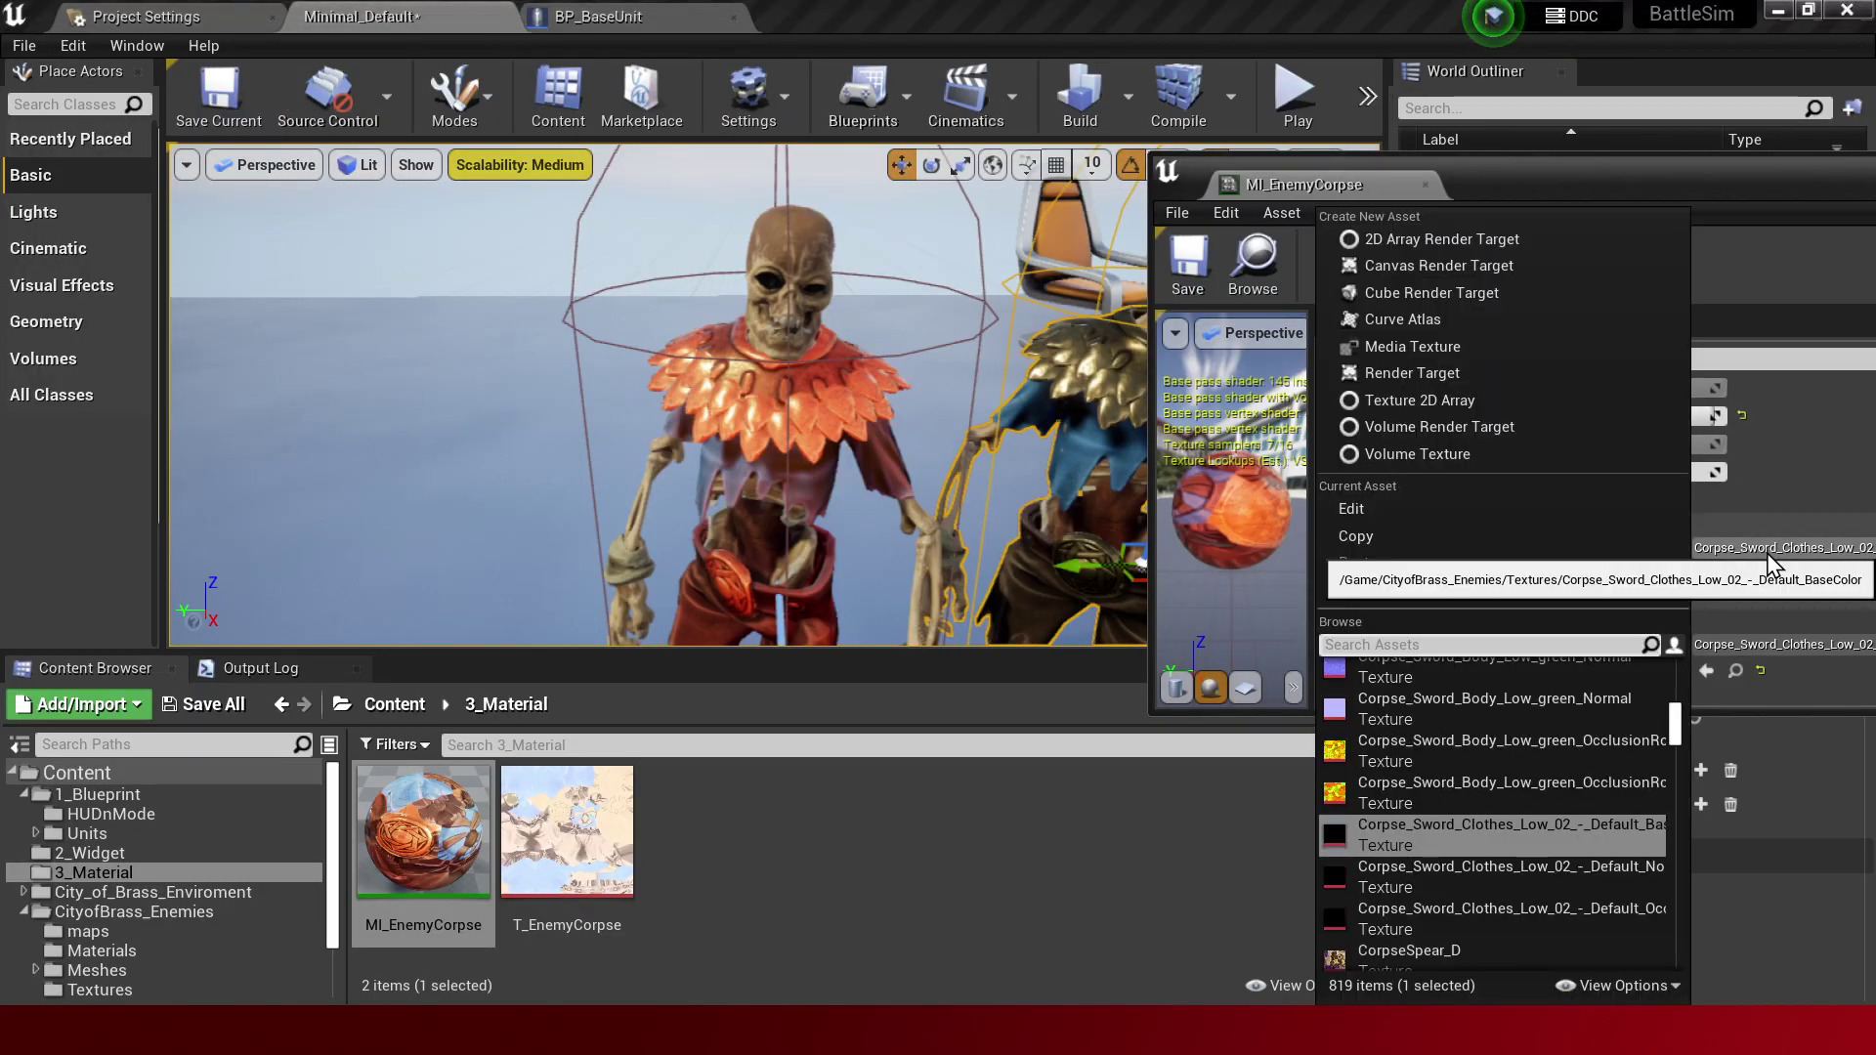
{"action": "type", "text": "enemycorps"}
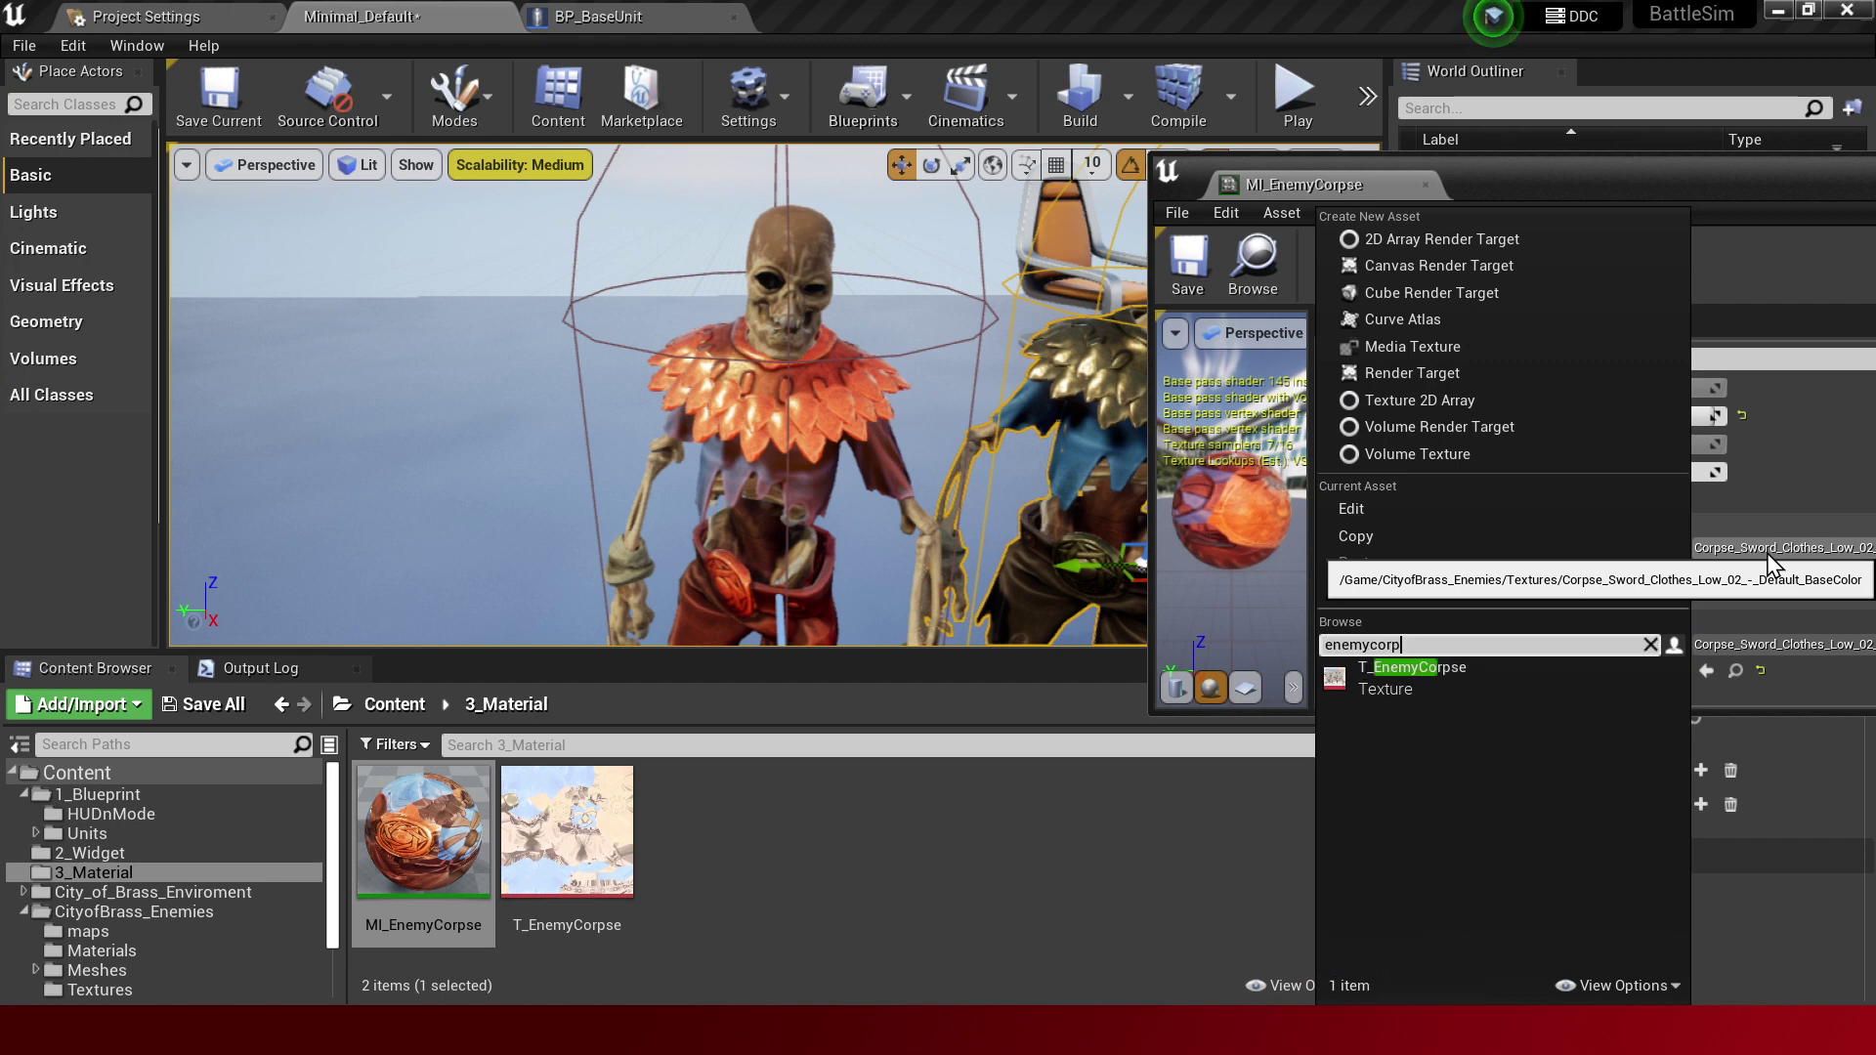
{"action": "key", "text": "Return"}
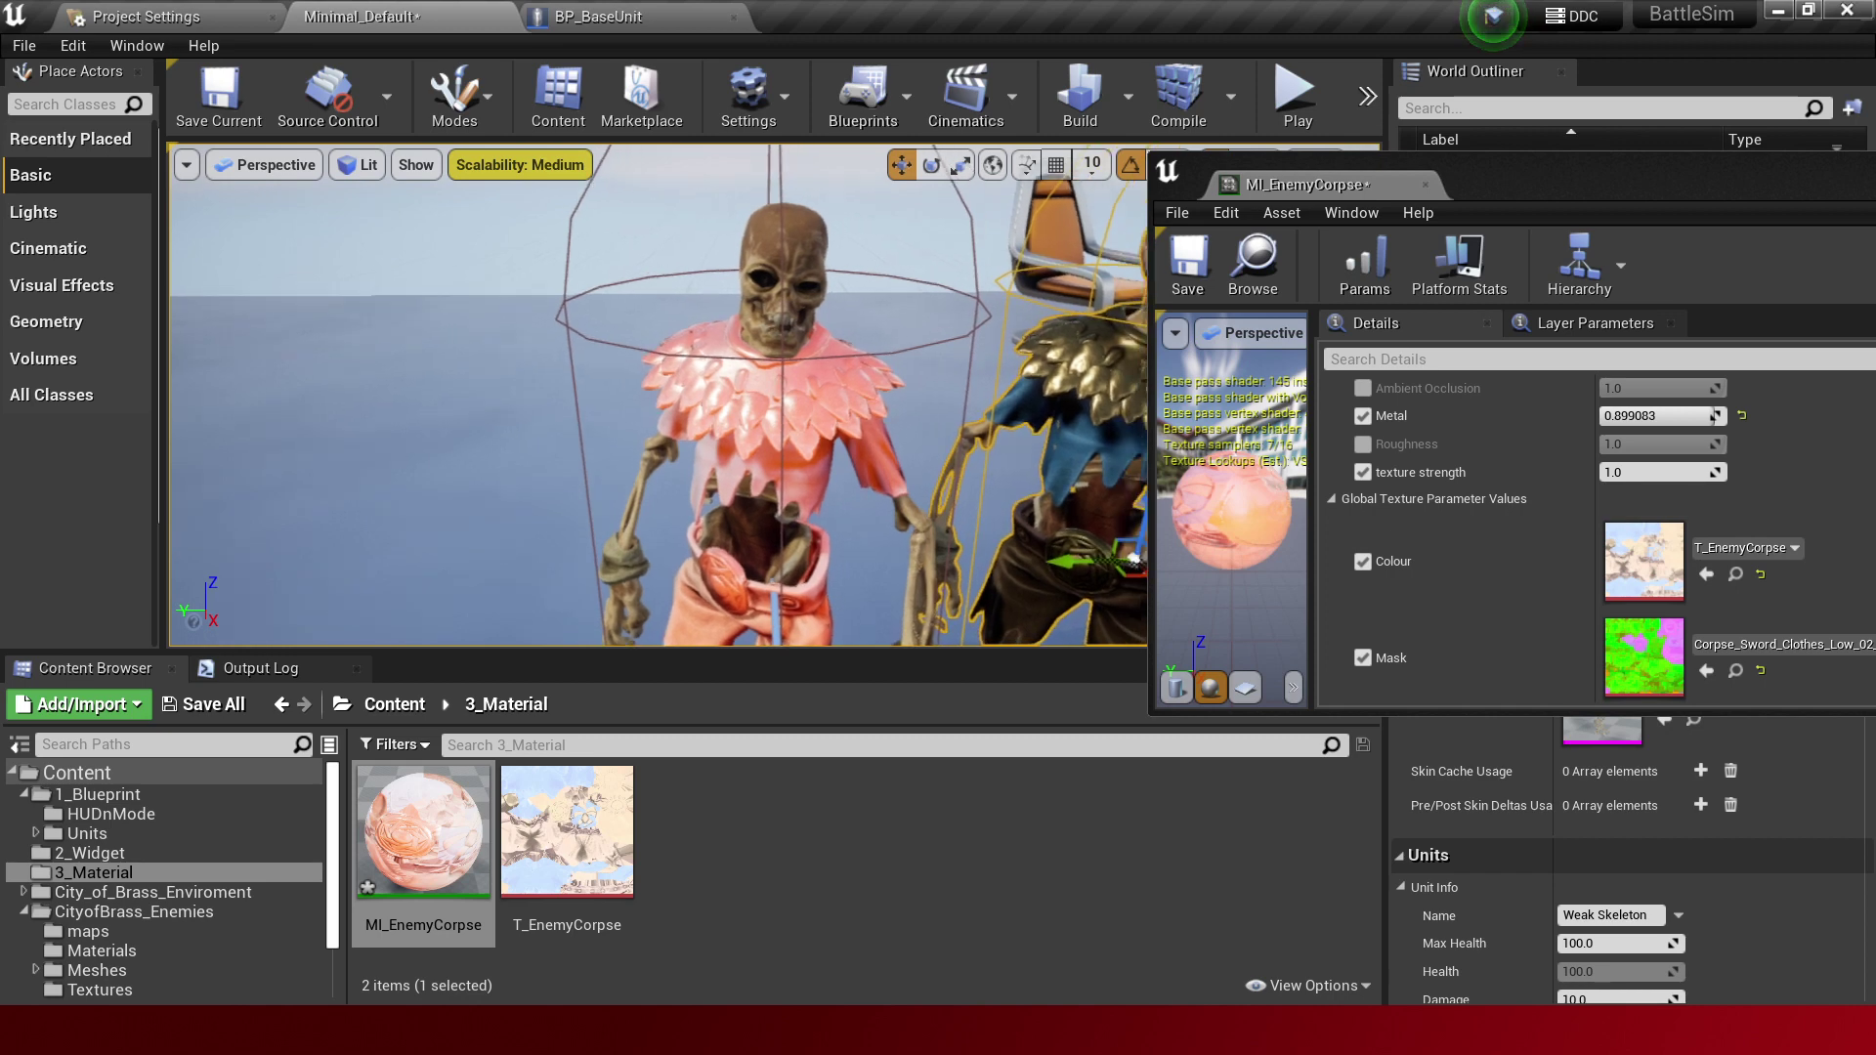
{"action": "scroll", "coordinate": [1564, 548], "scroll_direction": "down", "scroll_amount": 1}
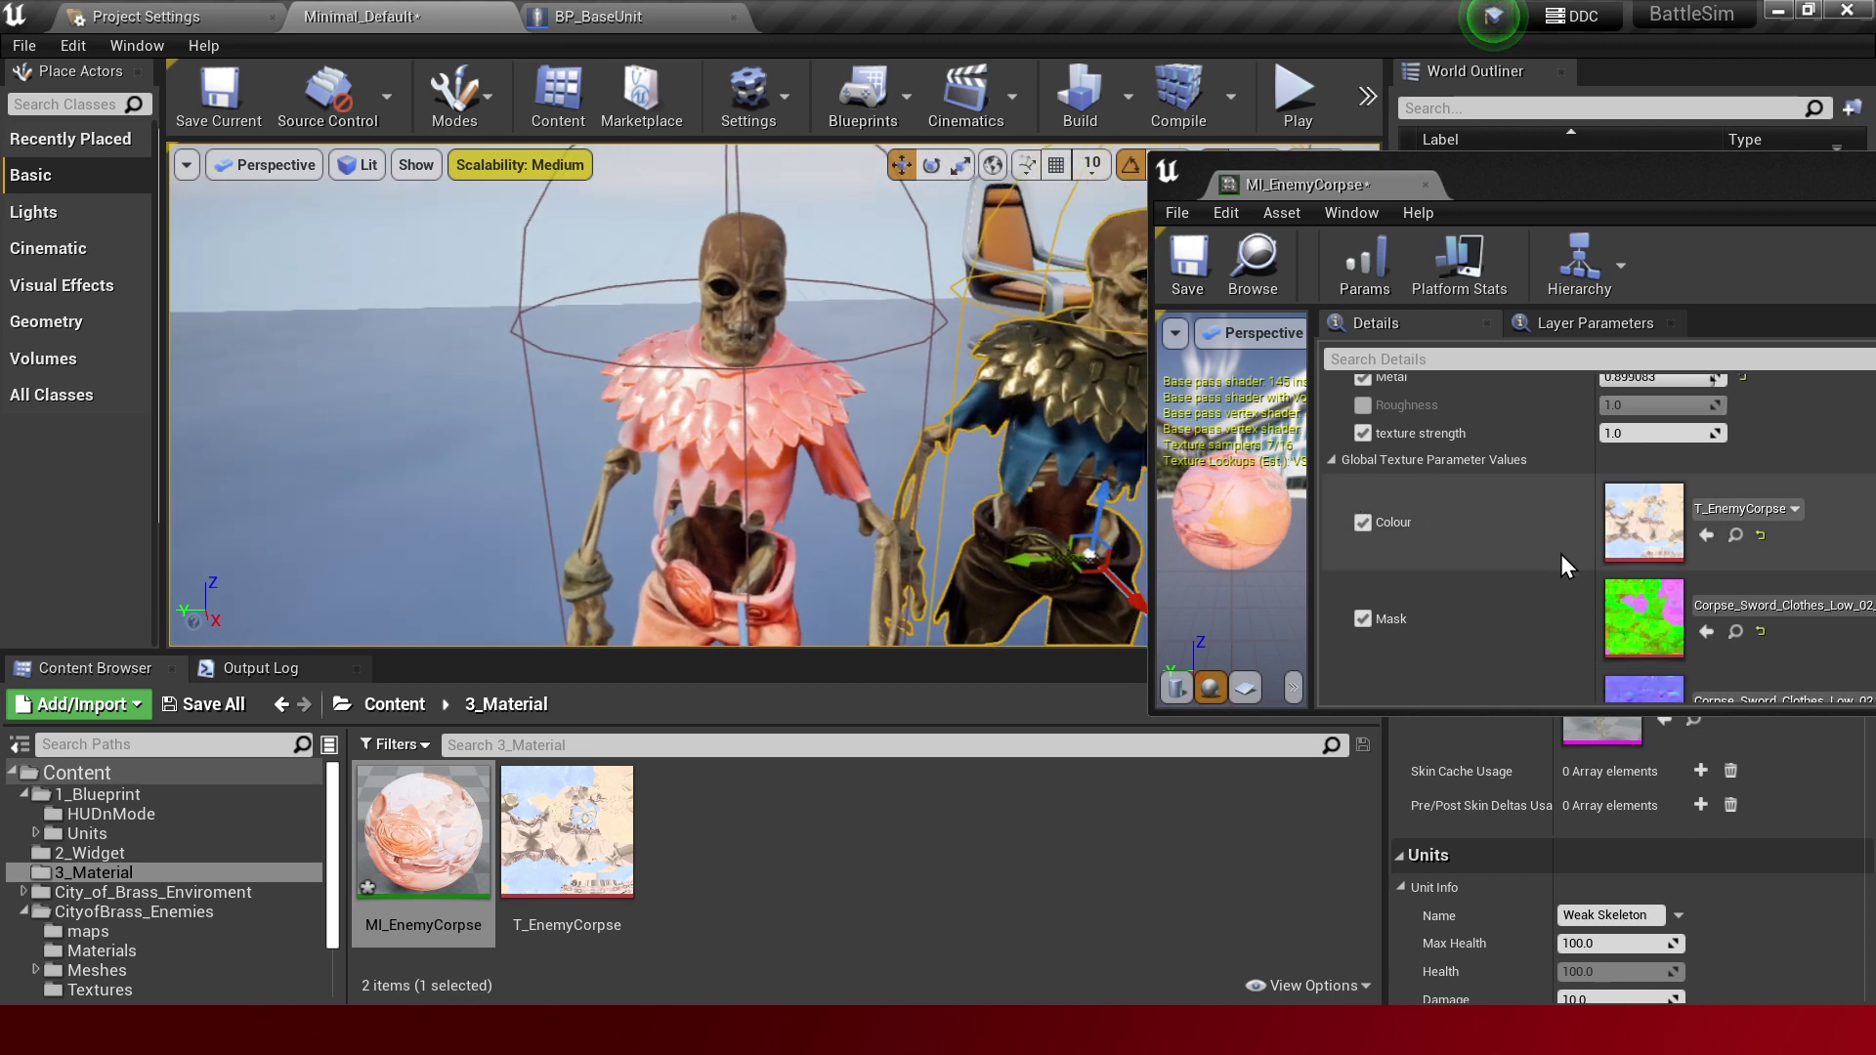
{"action": "scroll", "coordinate": [1558, 554], "scroll_direction": "up", "scroll_amount": 3}
{"action": "left_click_drag", "start_coordinate": [1661, 550], "coordinate": [1573, 550]}
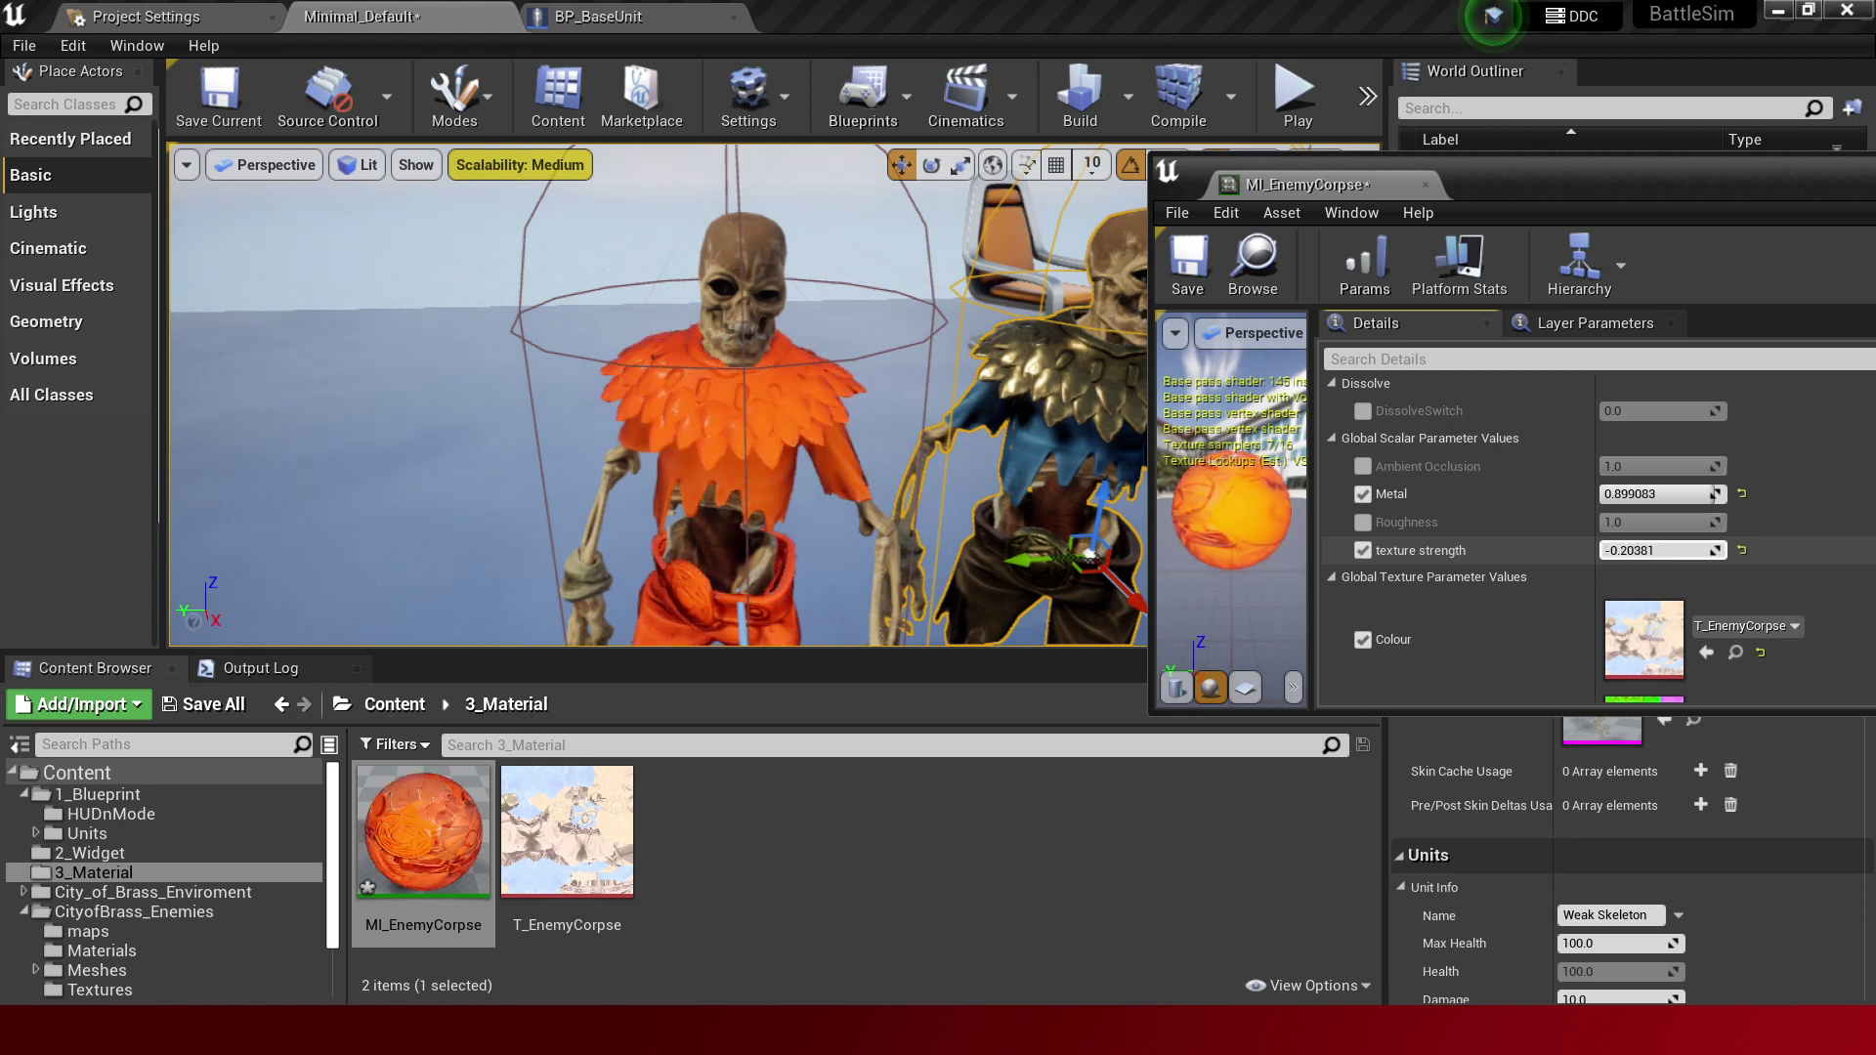
{"action": "left_click_drag", "start_coordinate": [1574, 550], "coordinate": [1525, 550]}
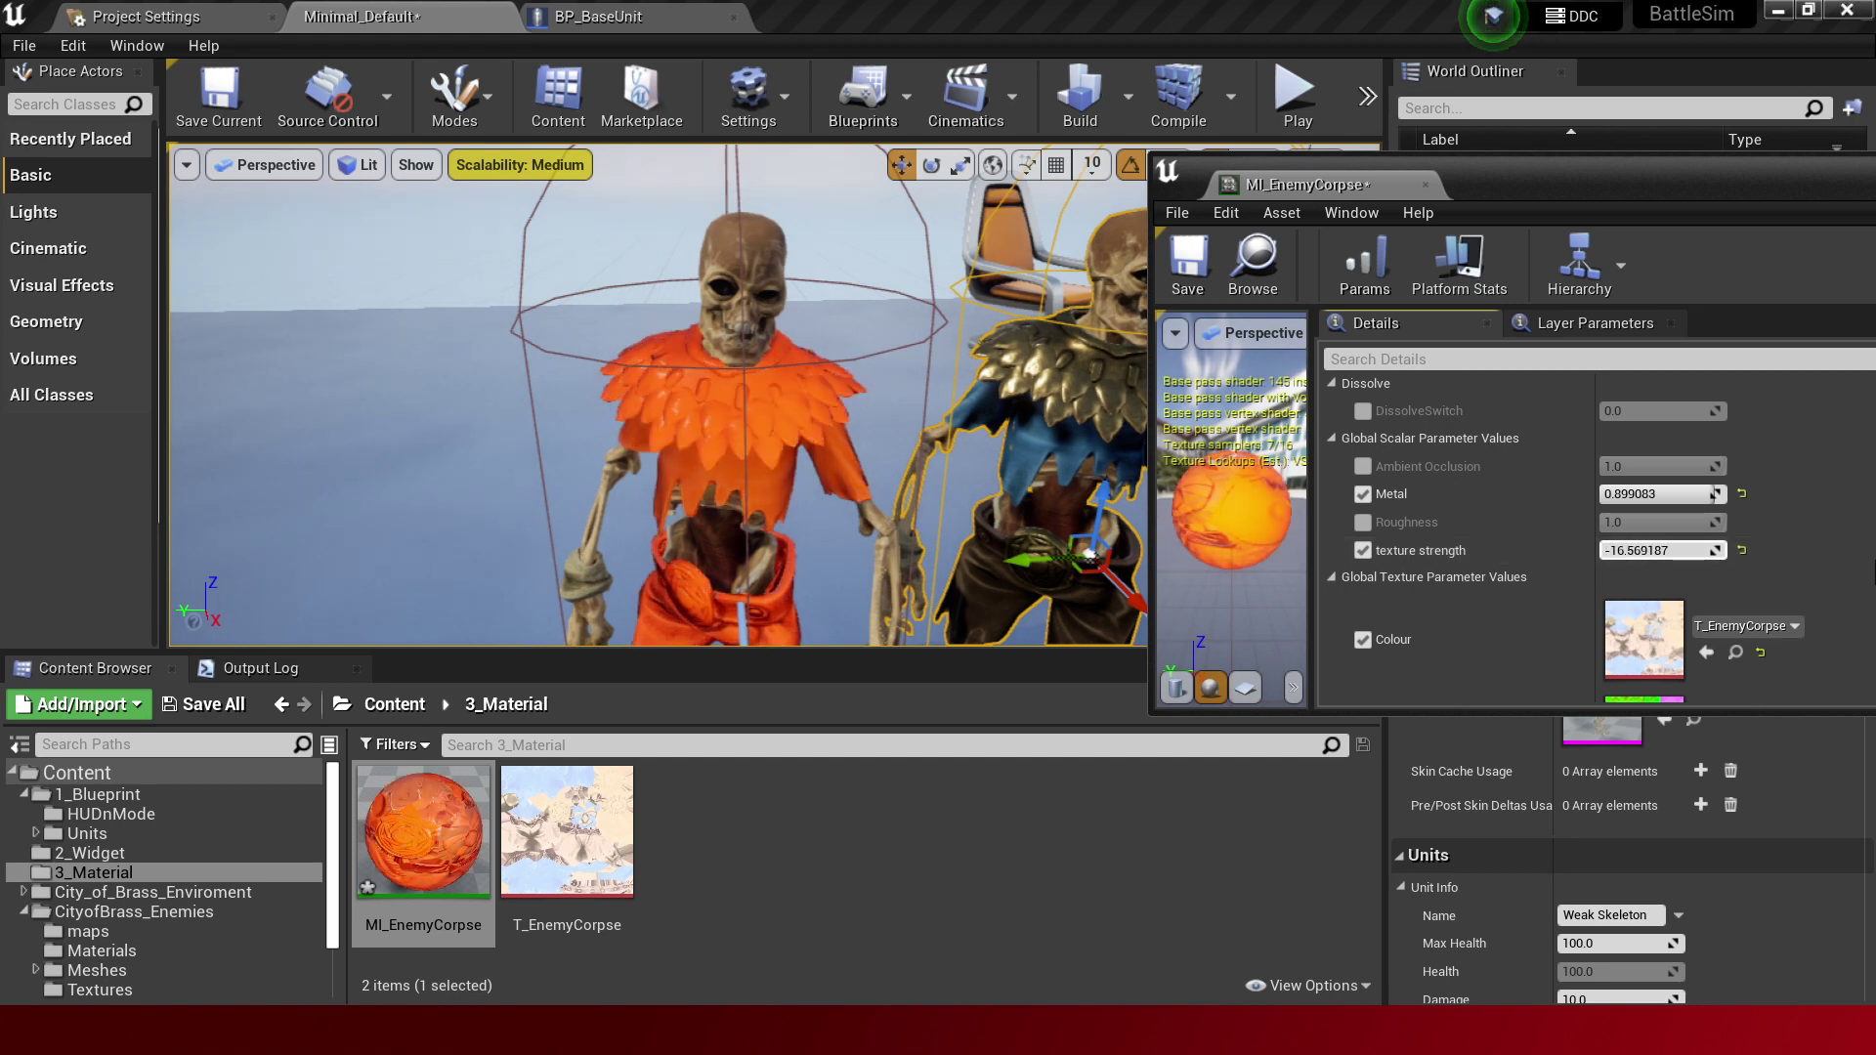
{"action": "left_click", "coordinate": [1741, 550]}
{"action": "mouse_move", "coordinate": [1700, 551]}
{"action": "left_mouse_down"}
{"action": "mouse_move", "coordinate": [1720, 550]}
{"action": "mouse_move", "coordinate": [1642, 550]}
{"action": "left_mouse_up"}
{"action": "scroll", "coordinate": [865, 365], "scroll_direction": "down", "scroll_amount": 5}
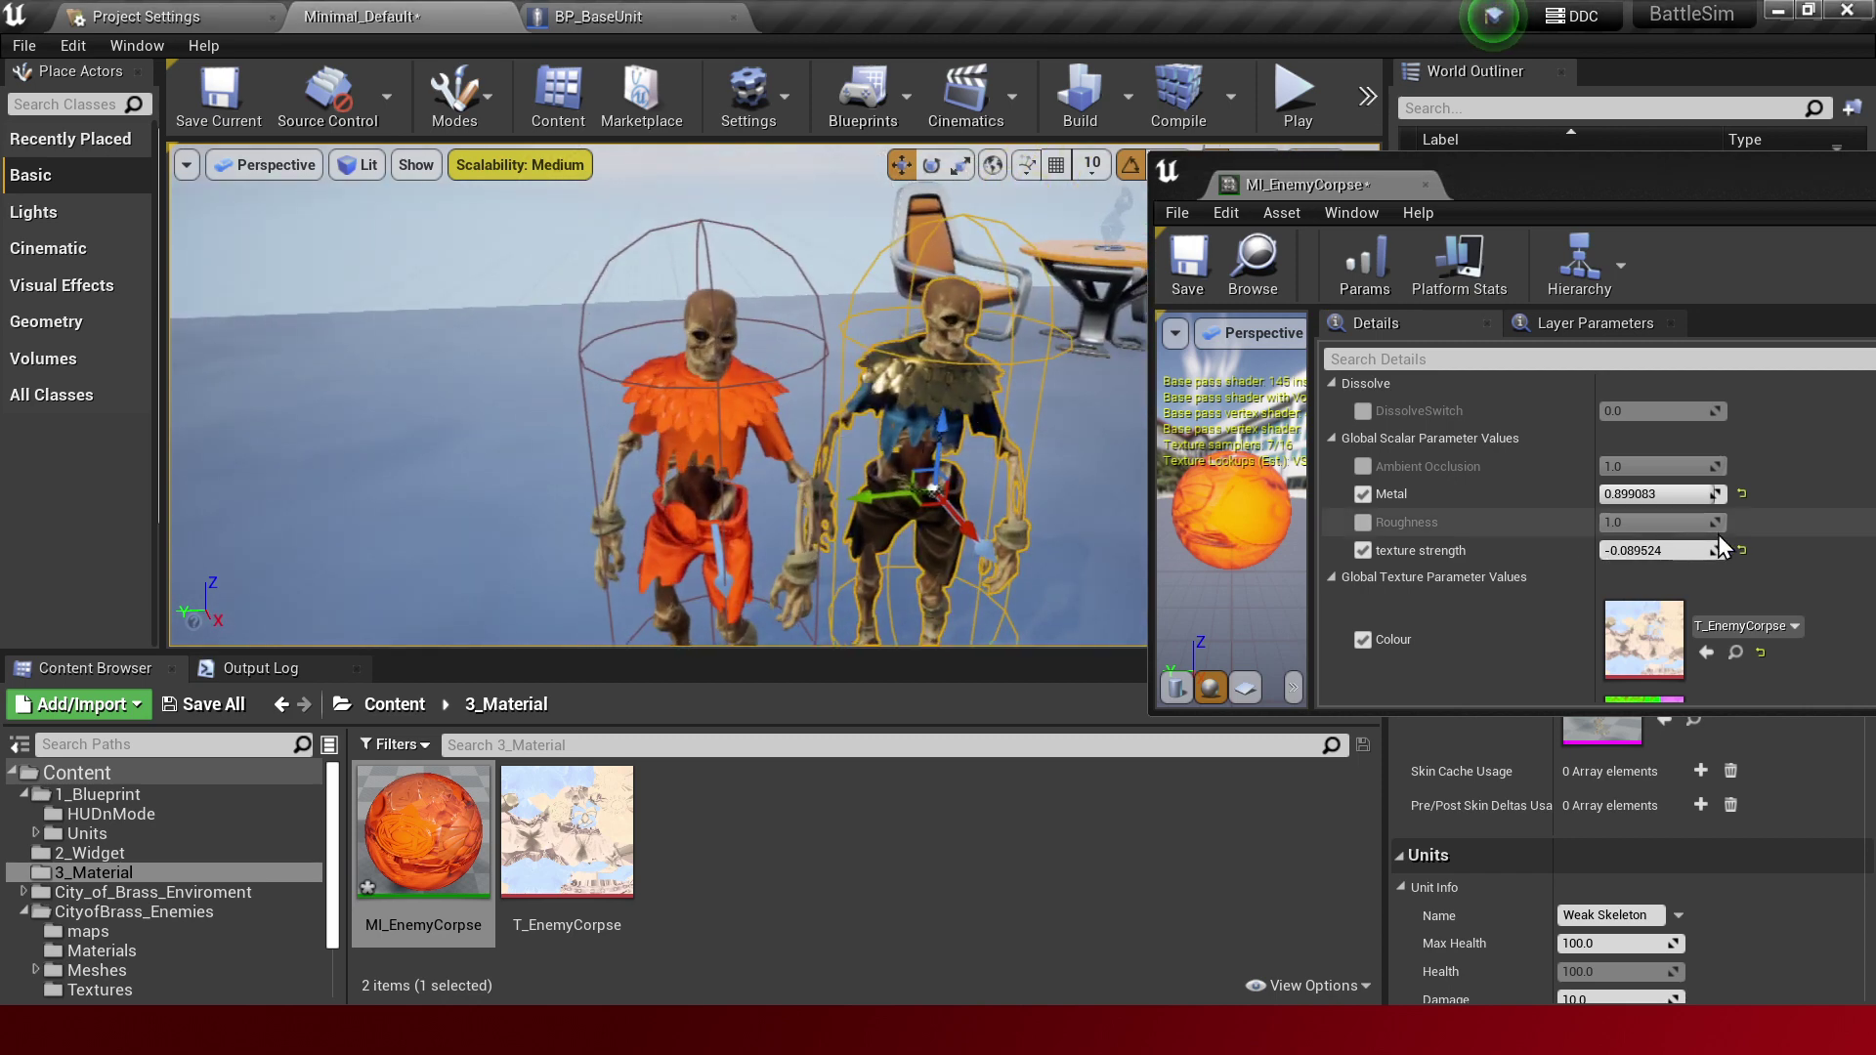
{"action": "left_click", "coordinate": [1742, 550]}
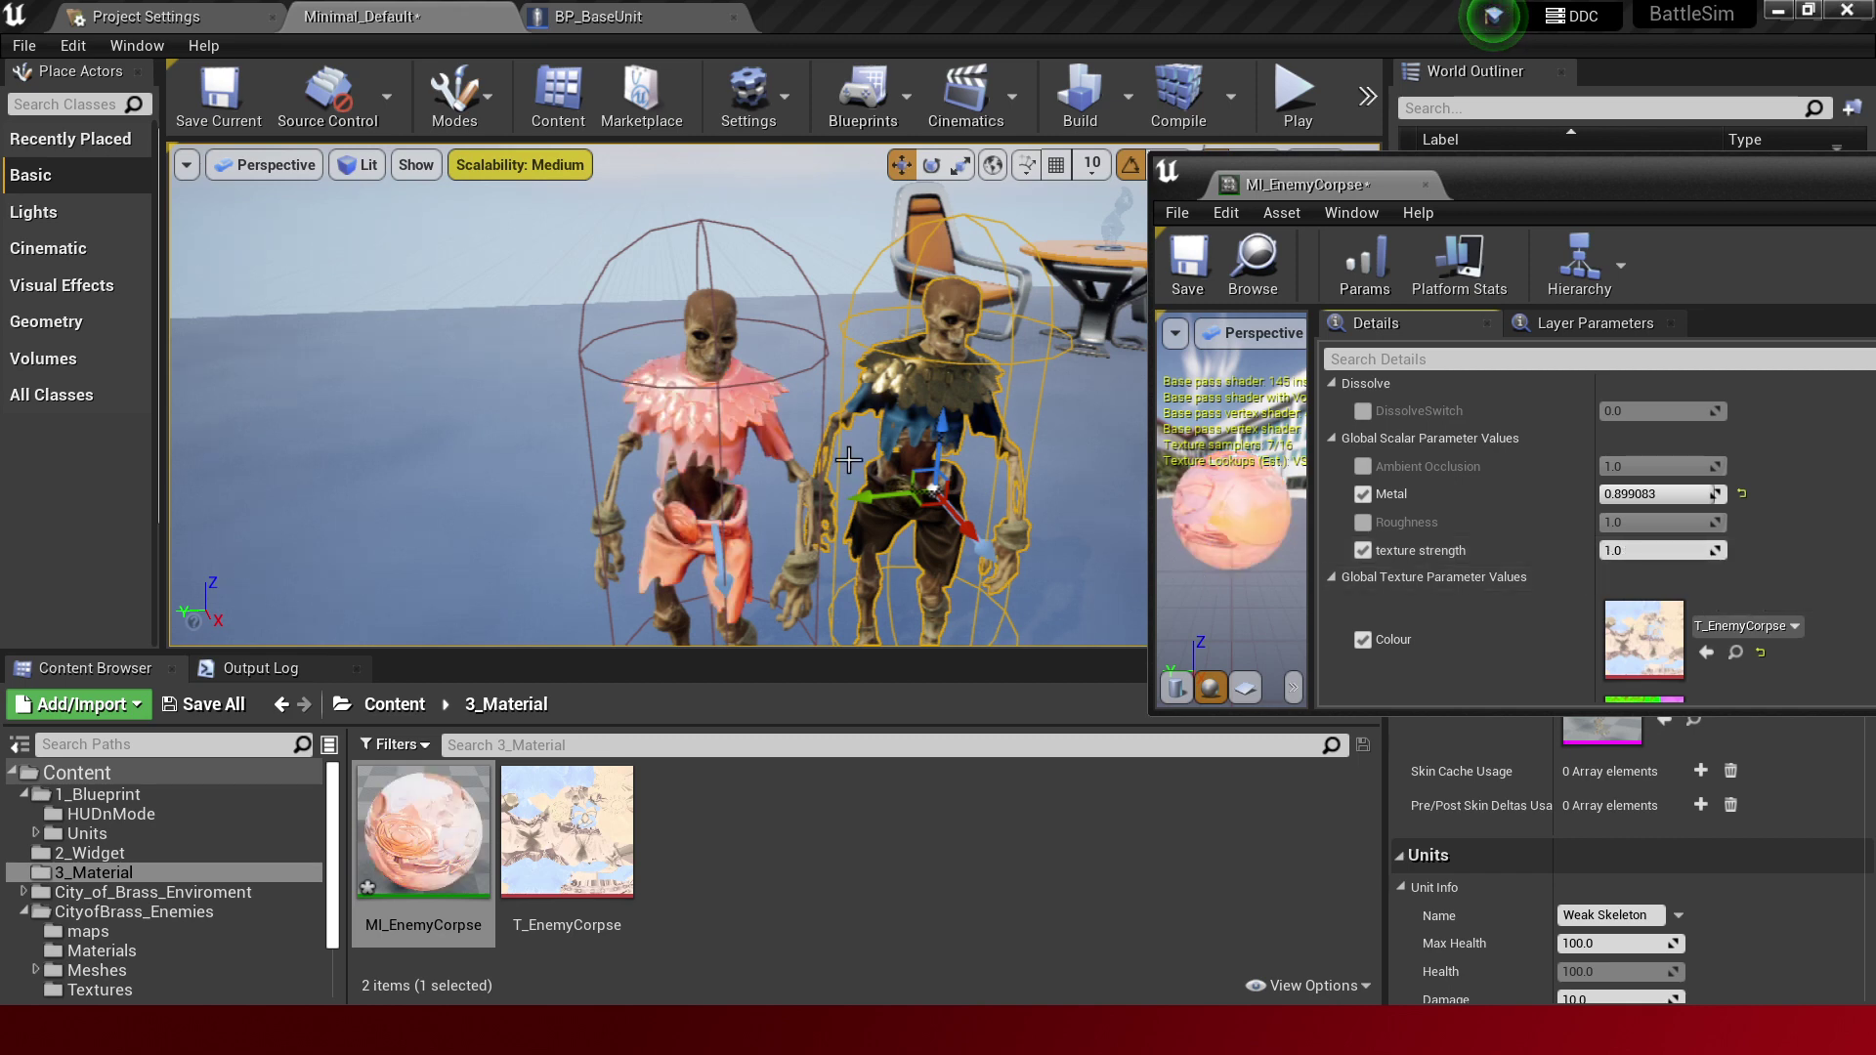
{"action": "scroll", "coordinate": [1772, 514], "scroll_direction": "down", "scroll_amount": 5}
{"action": "scroll", "coordinate": [1794, 553], "scroll_direction": "down", "scroll_amount": 3}
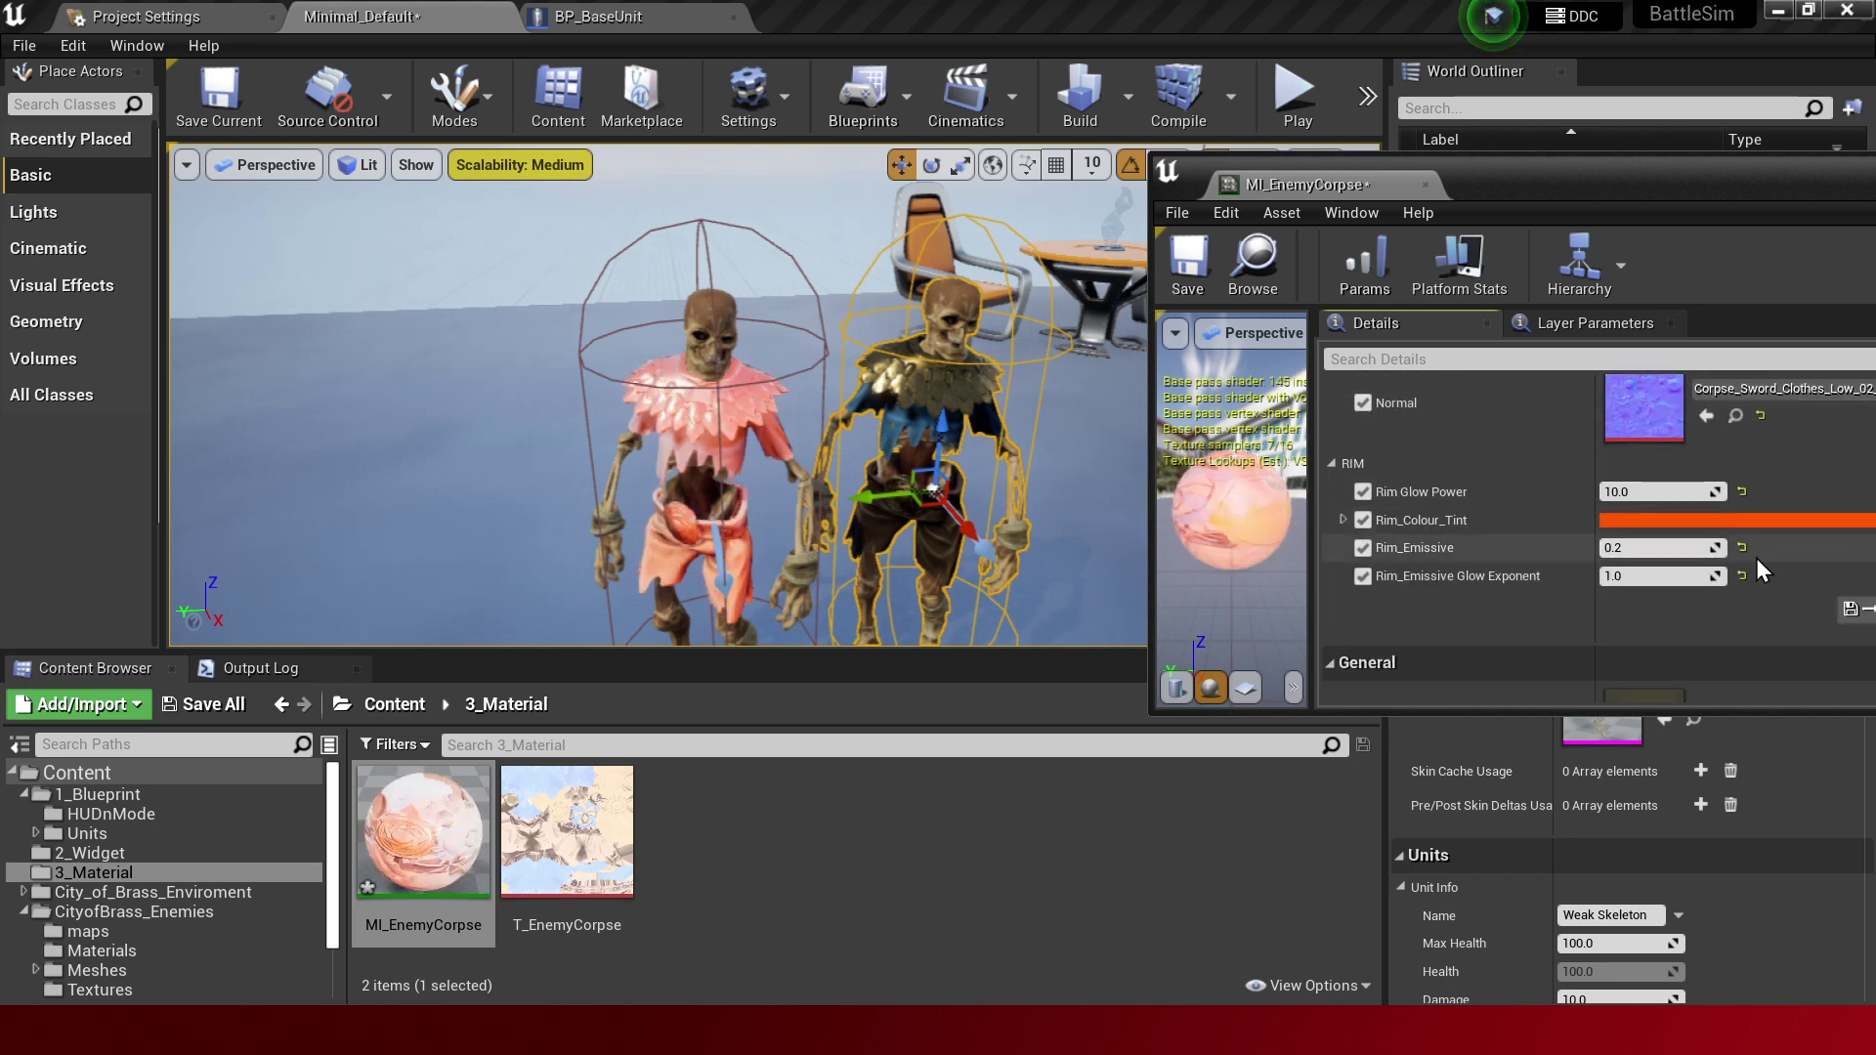
{"action": "left_click_drag", "start_coordinate": [1672, 493], "coordinate": [1622, 493]}
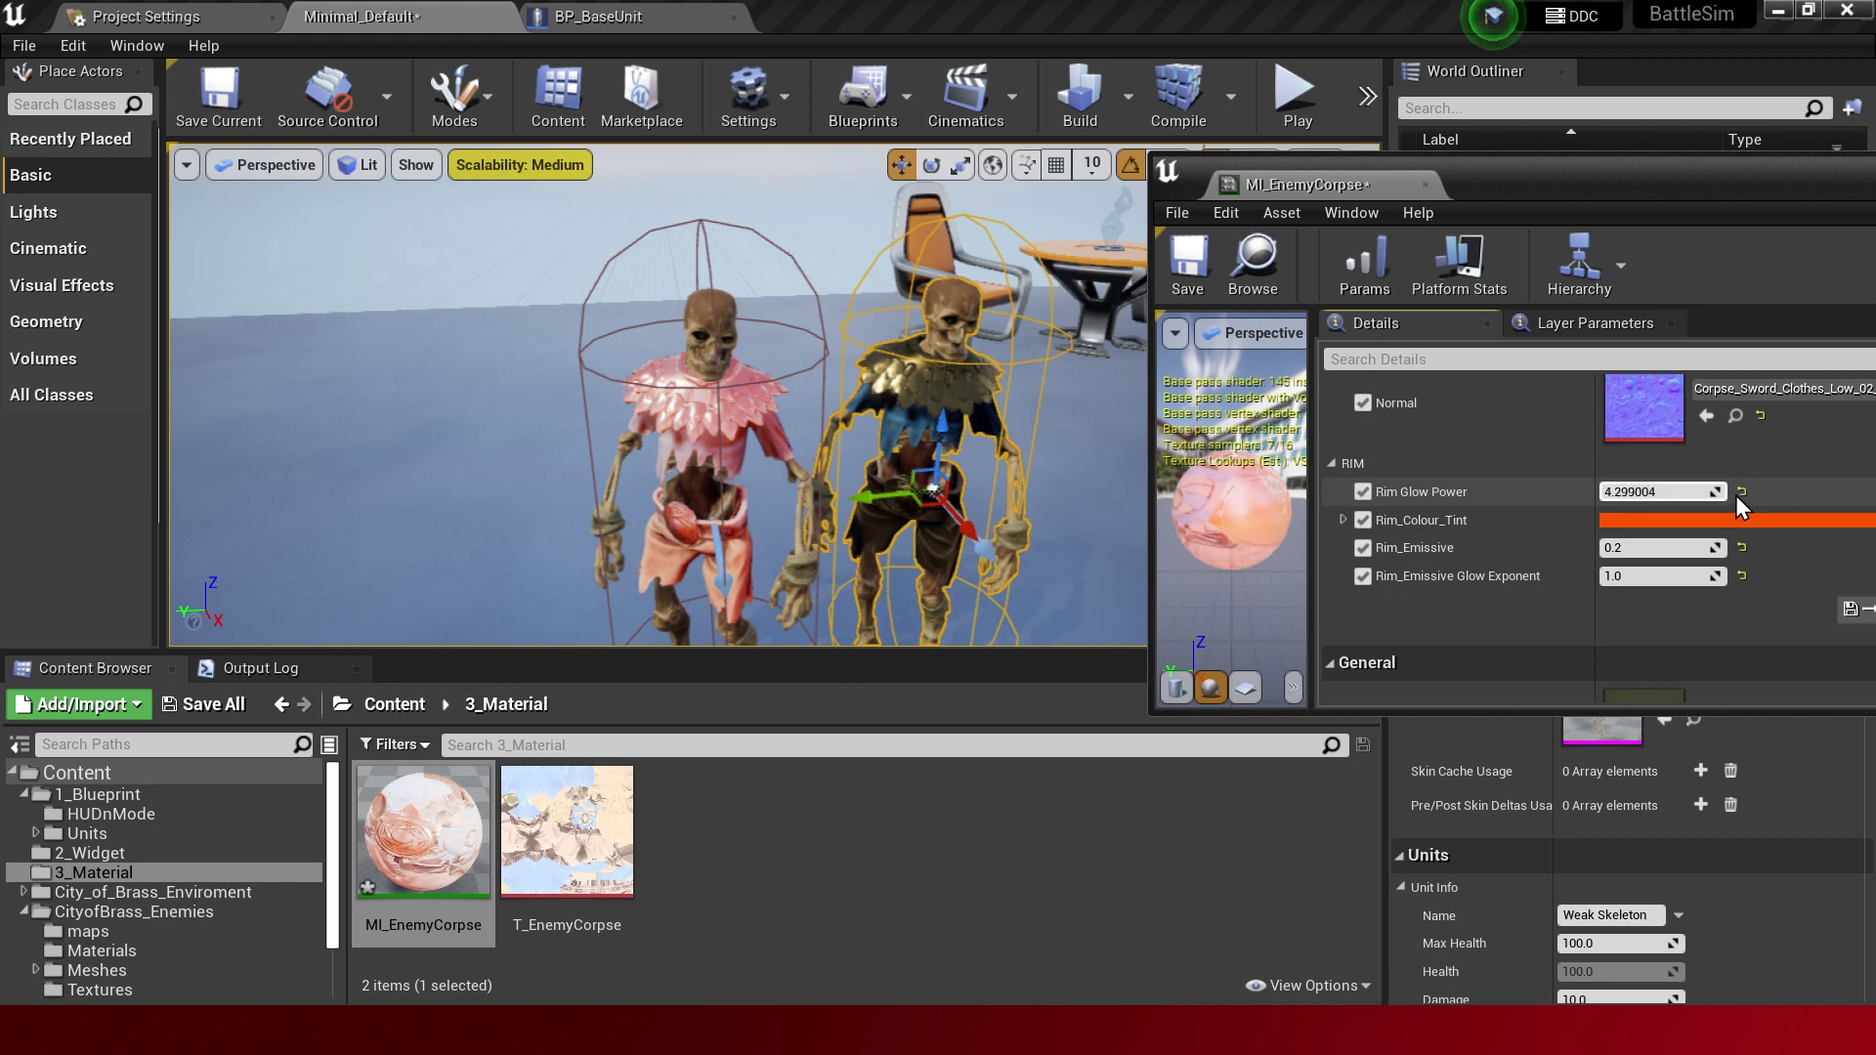
{"action": "left_click_drag", "start_coordinate": [1715, 492], "coordinate": [1683, 491]}
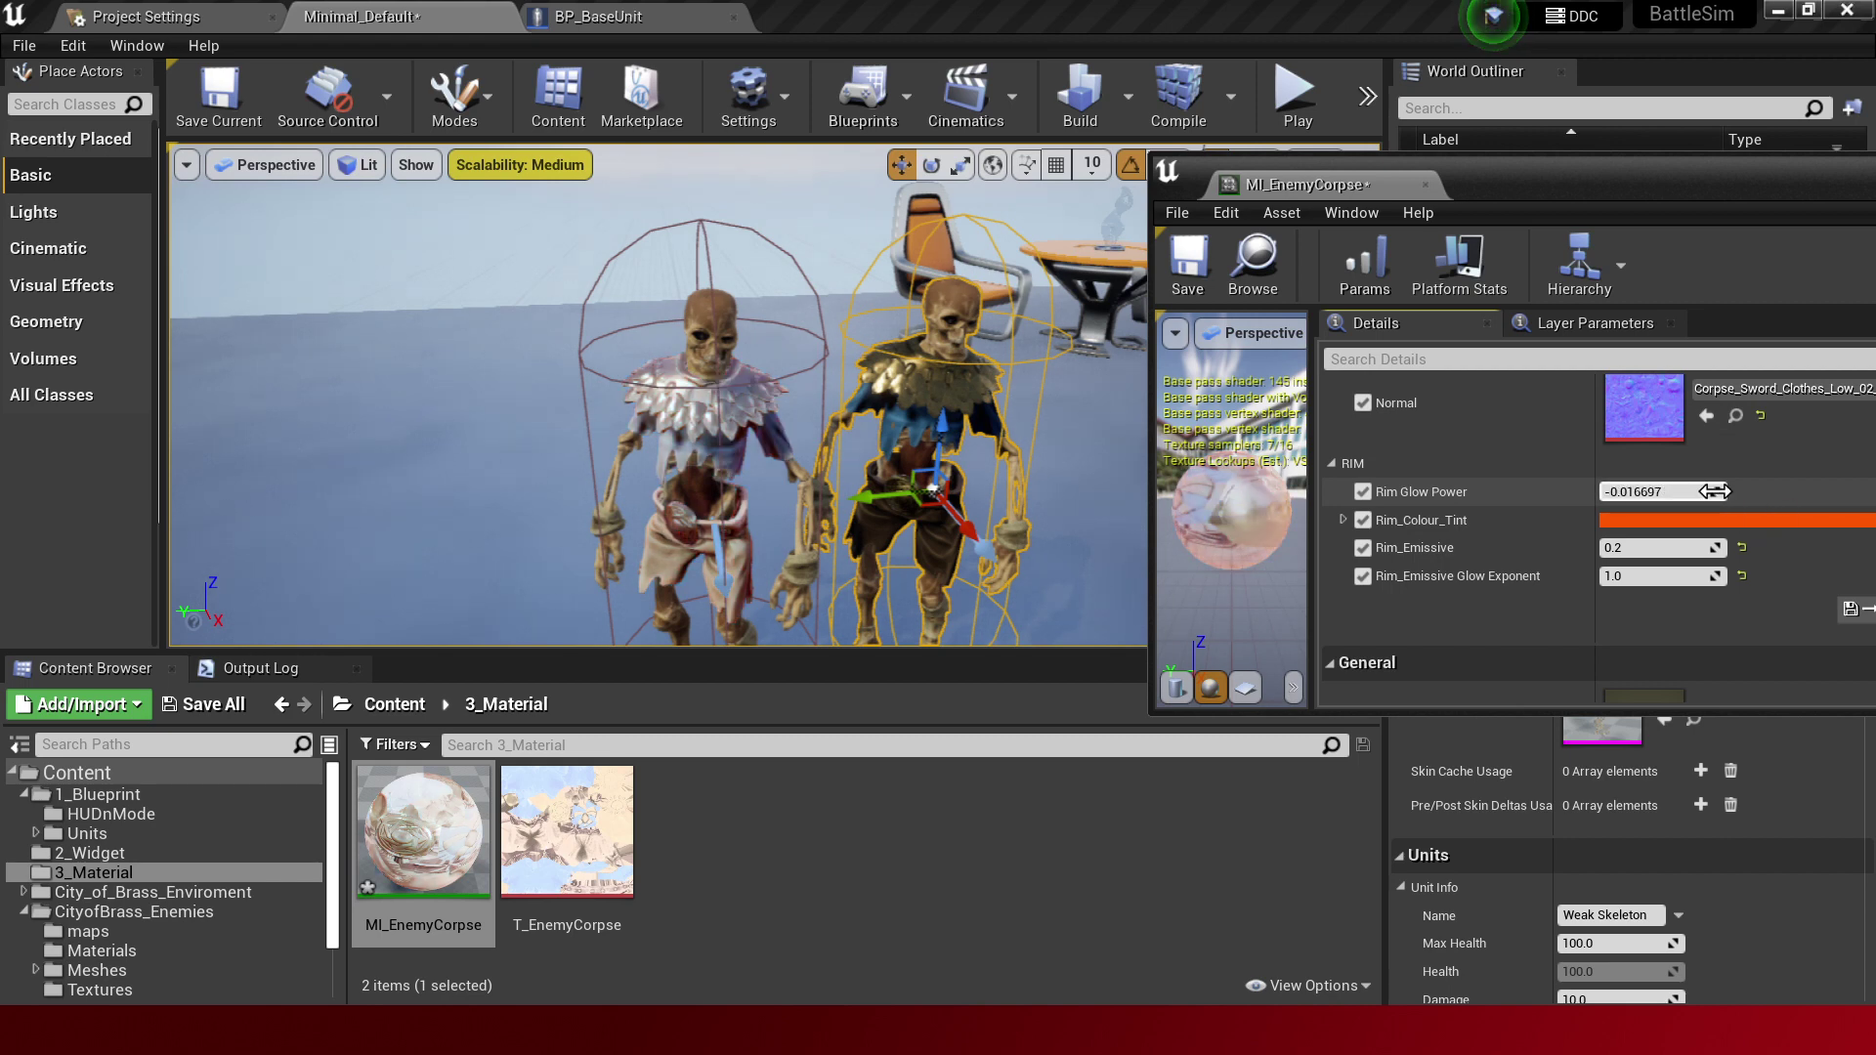
{"action": "left_click", "coordinate": [1683, 492]}
{"action": "type", "text": "10"}
{"action": "key", "text": "Return"}
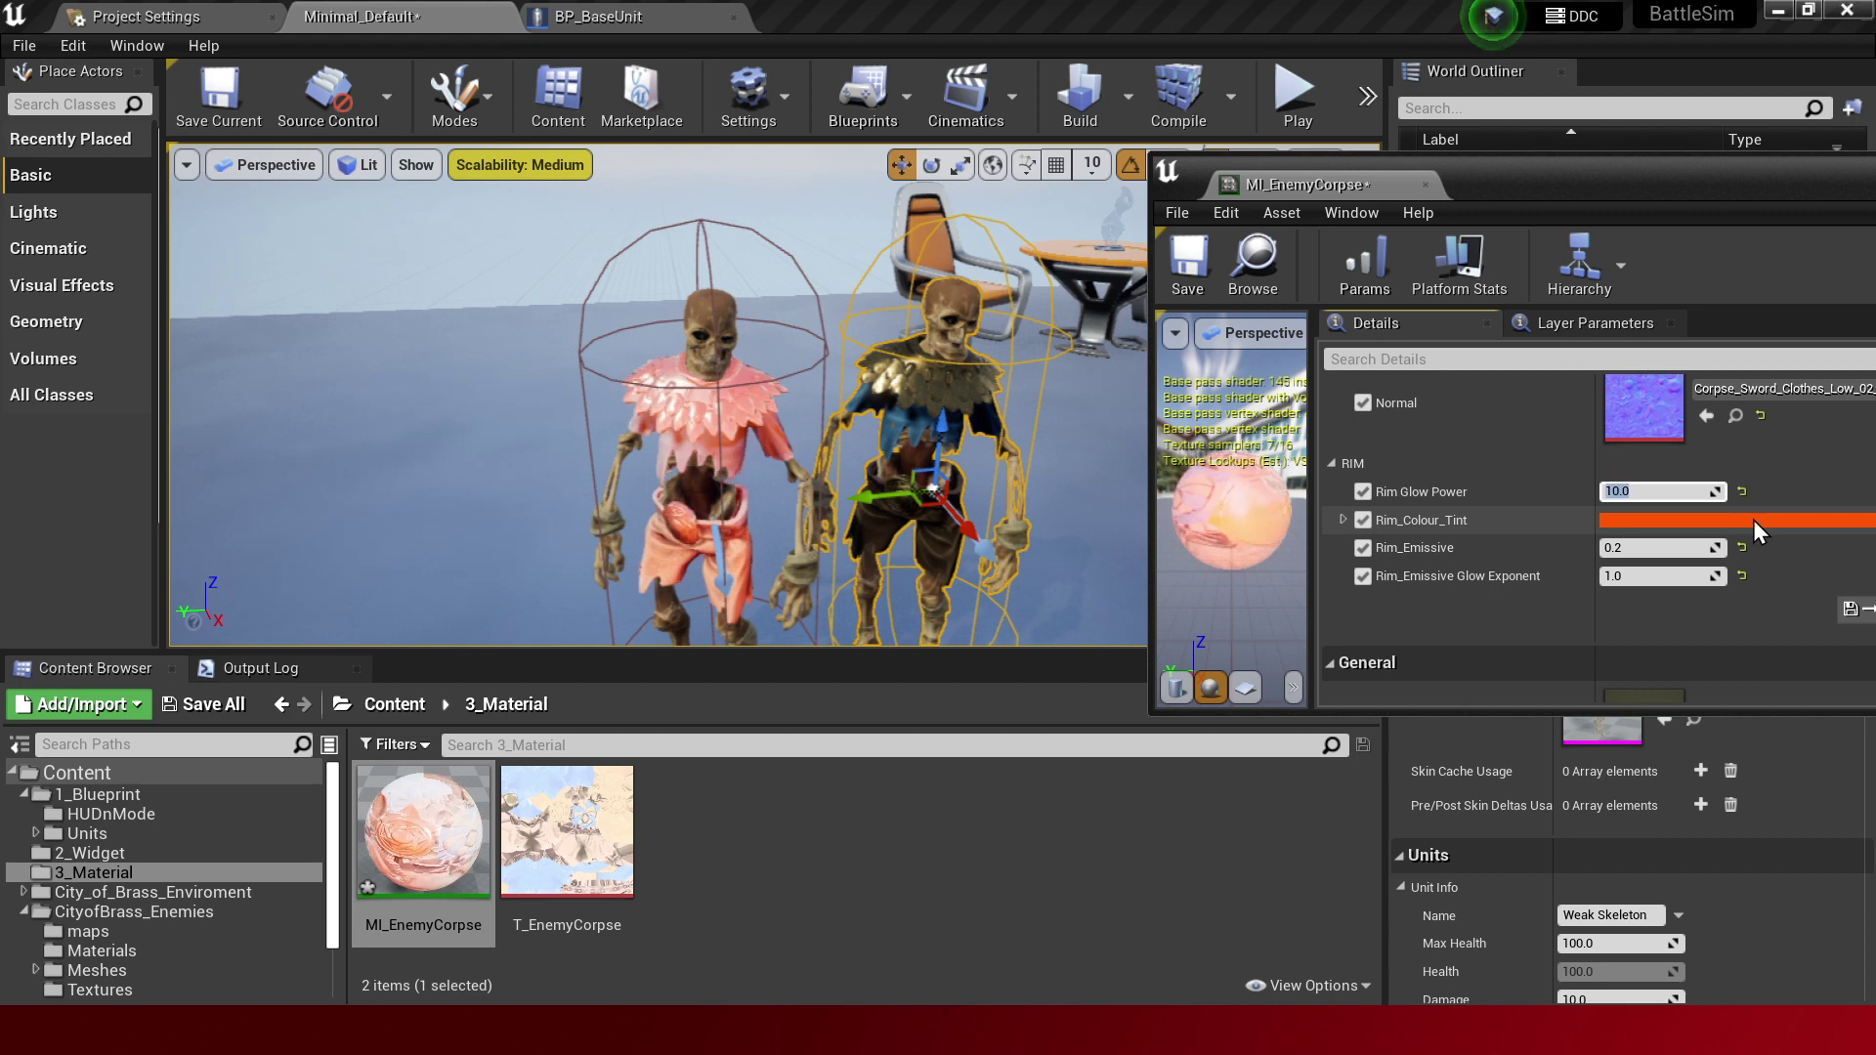
{"action": "type", "text": "5"}
{"action": "key", "text": "Return"}
{"action": "type", "text": "10"}
{"action": "key", "text": "Return"}
{"action": "left_click", "coordinate": [1677, 548]}
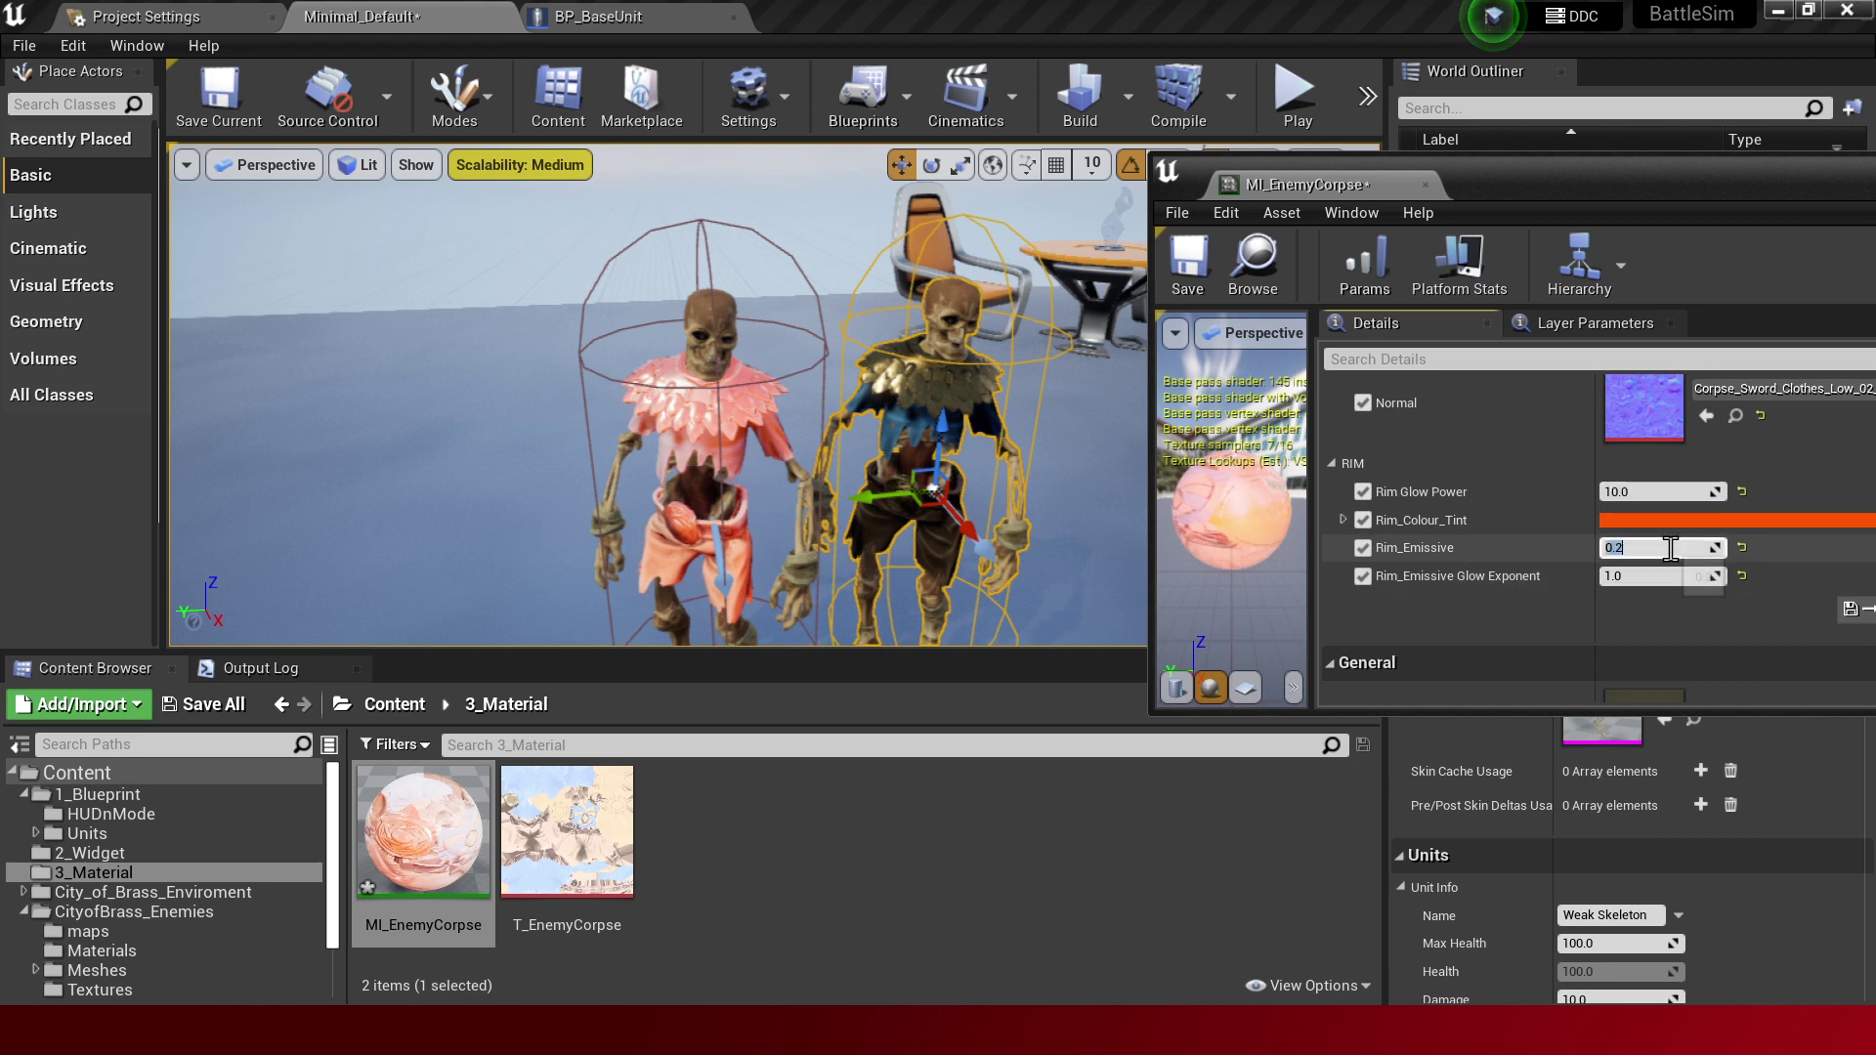
{"action": "scroll", "coordinate": [1491, 622], "scroll_direction": "up", "scroll_amount": 2}
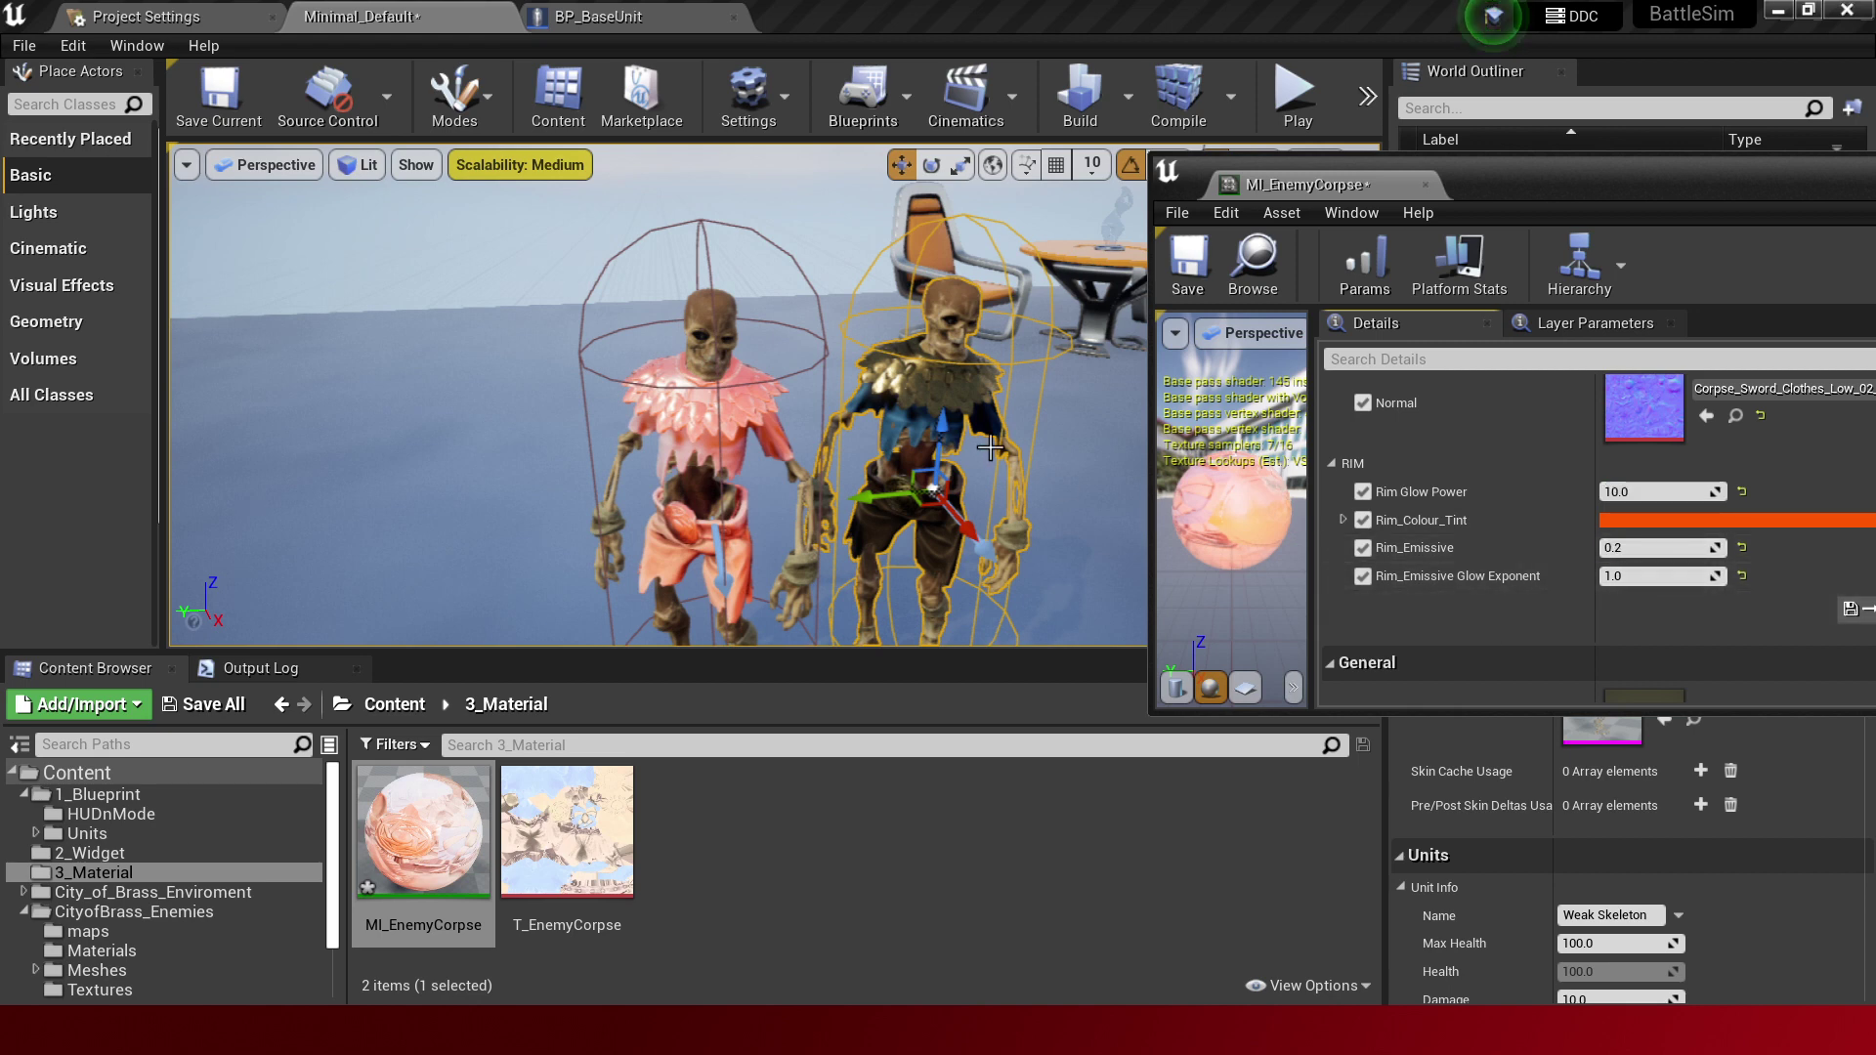
{"action": "scroll", "coordinate": [1560, 497], "scroll_direction": "up", "scroll_amount": 2}
{"action": "scroll", "coordinate": [1532, 525], "scroll_direction": "up", "scroll_amount": 3}
{"action": "scroll", "coordinate": [1768, 507], "scroll_direction": "up", "scroll_amount": 2}
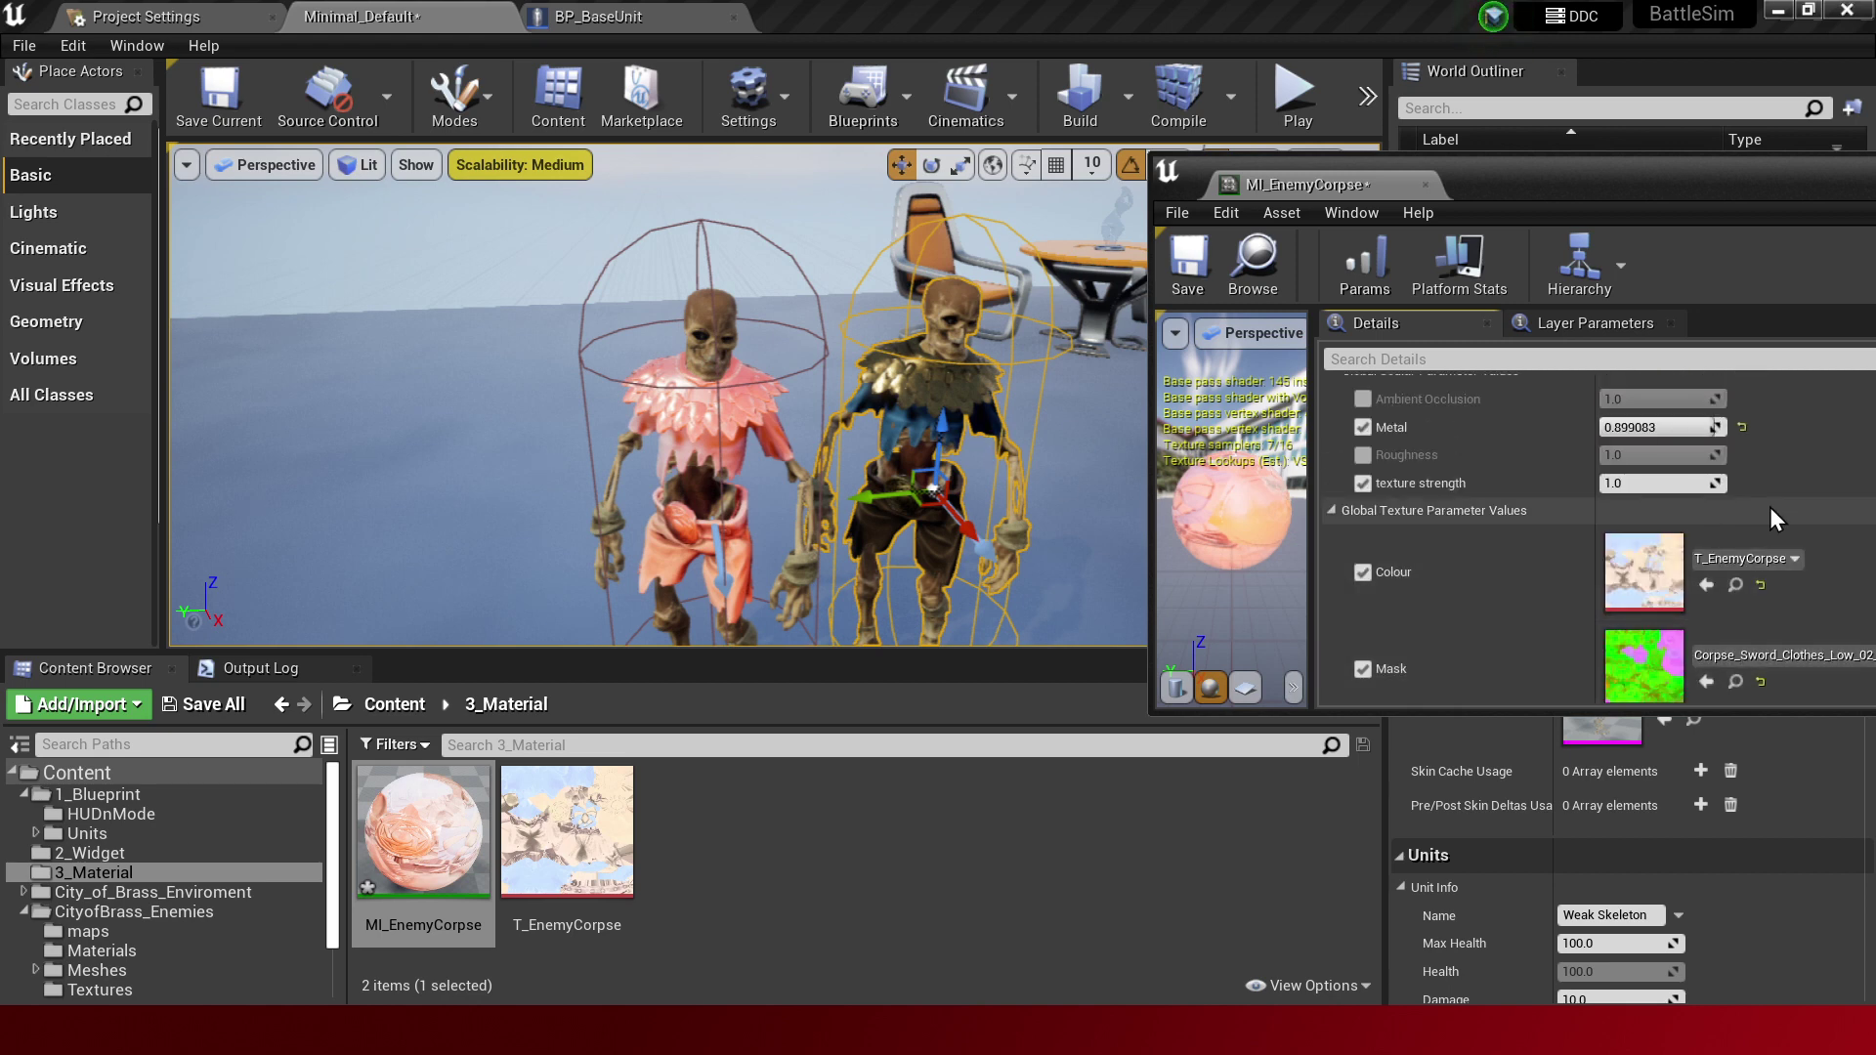
Reset the Colour parameter to its default Corpse_body_Complete_10011_BaseColor texture and inspect that texture.
{"action": "left_click", "coordinate": [1761, 584]}
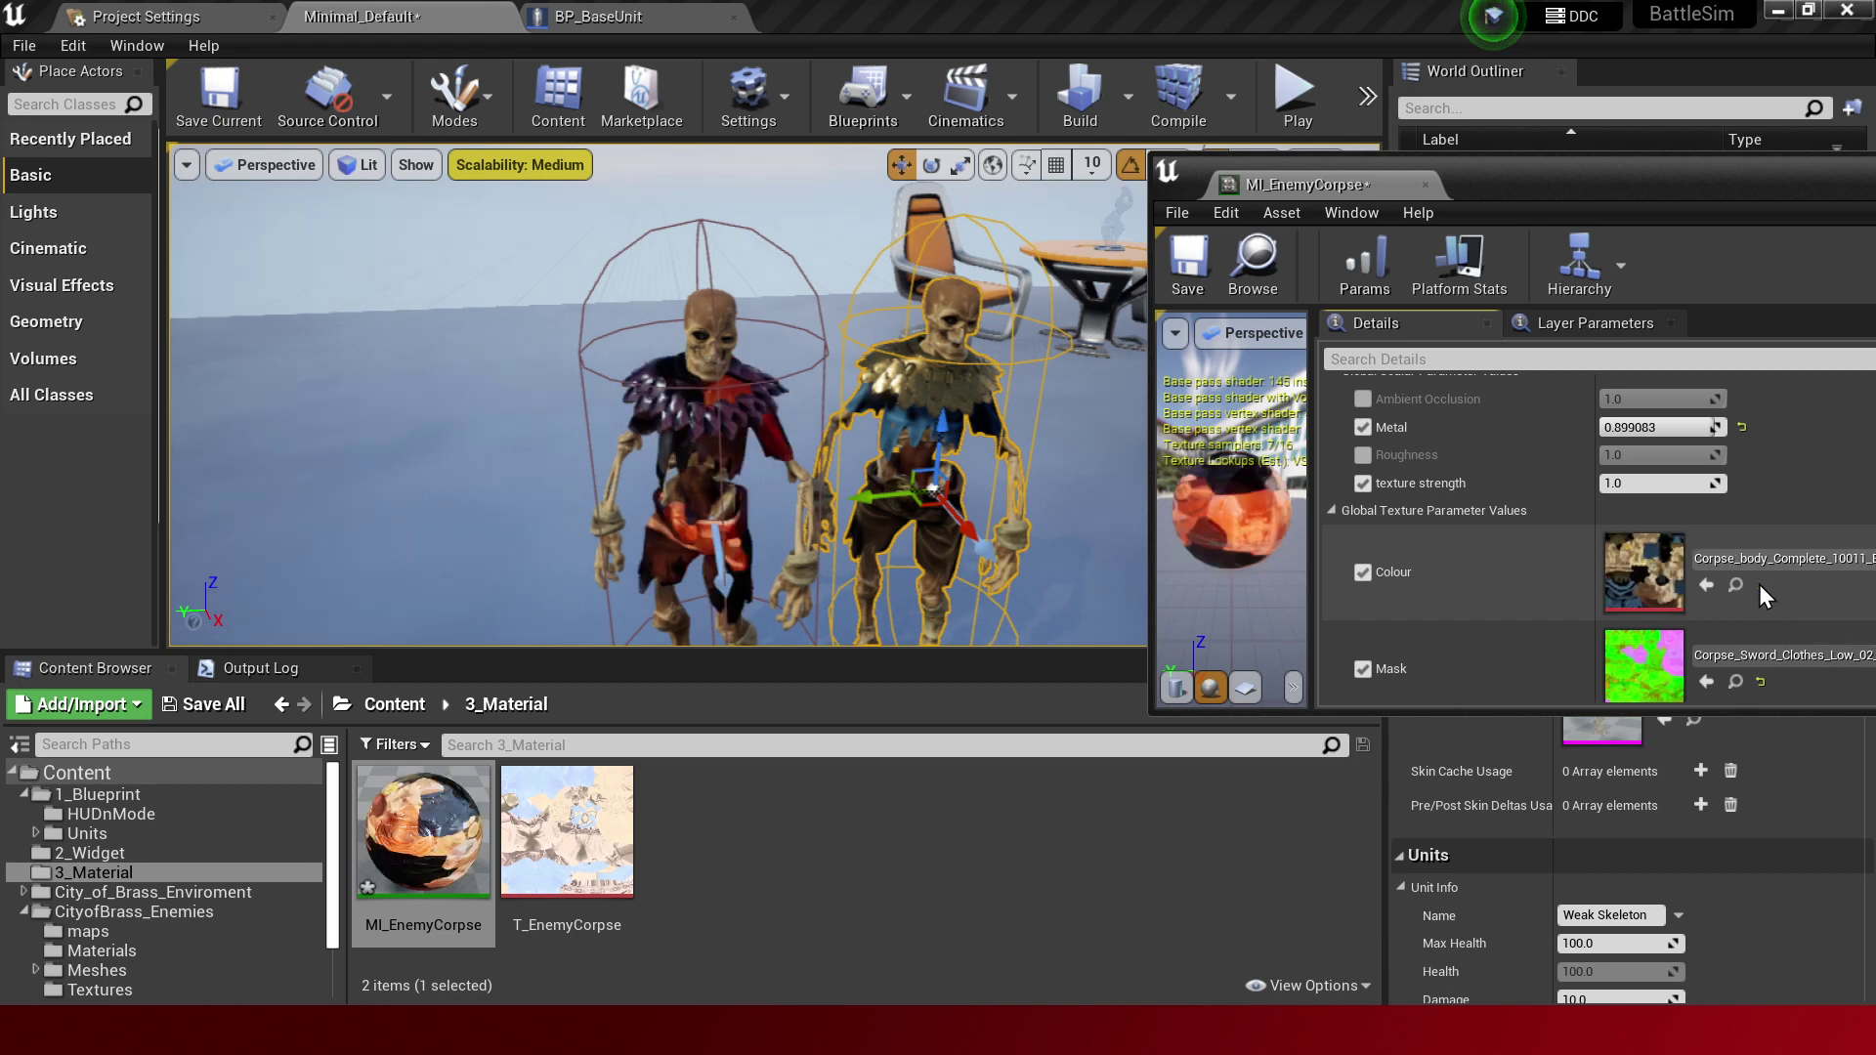
{"action": "scroll", "coordinate": [658, 396], "scroll_direction": "up", "scroll_amount": 5}
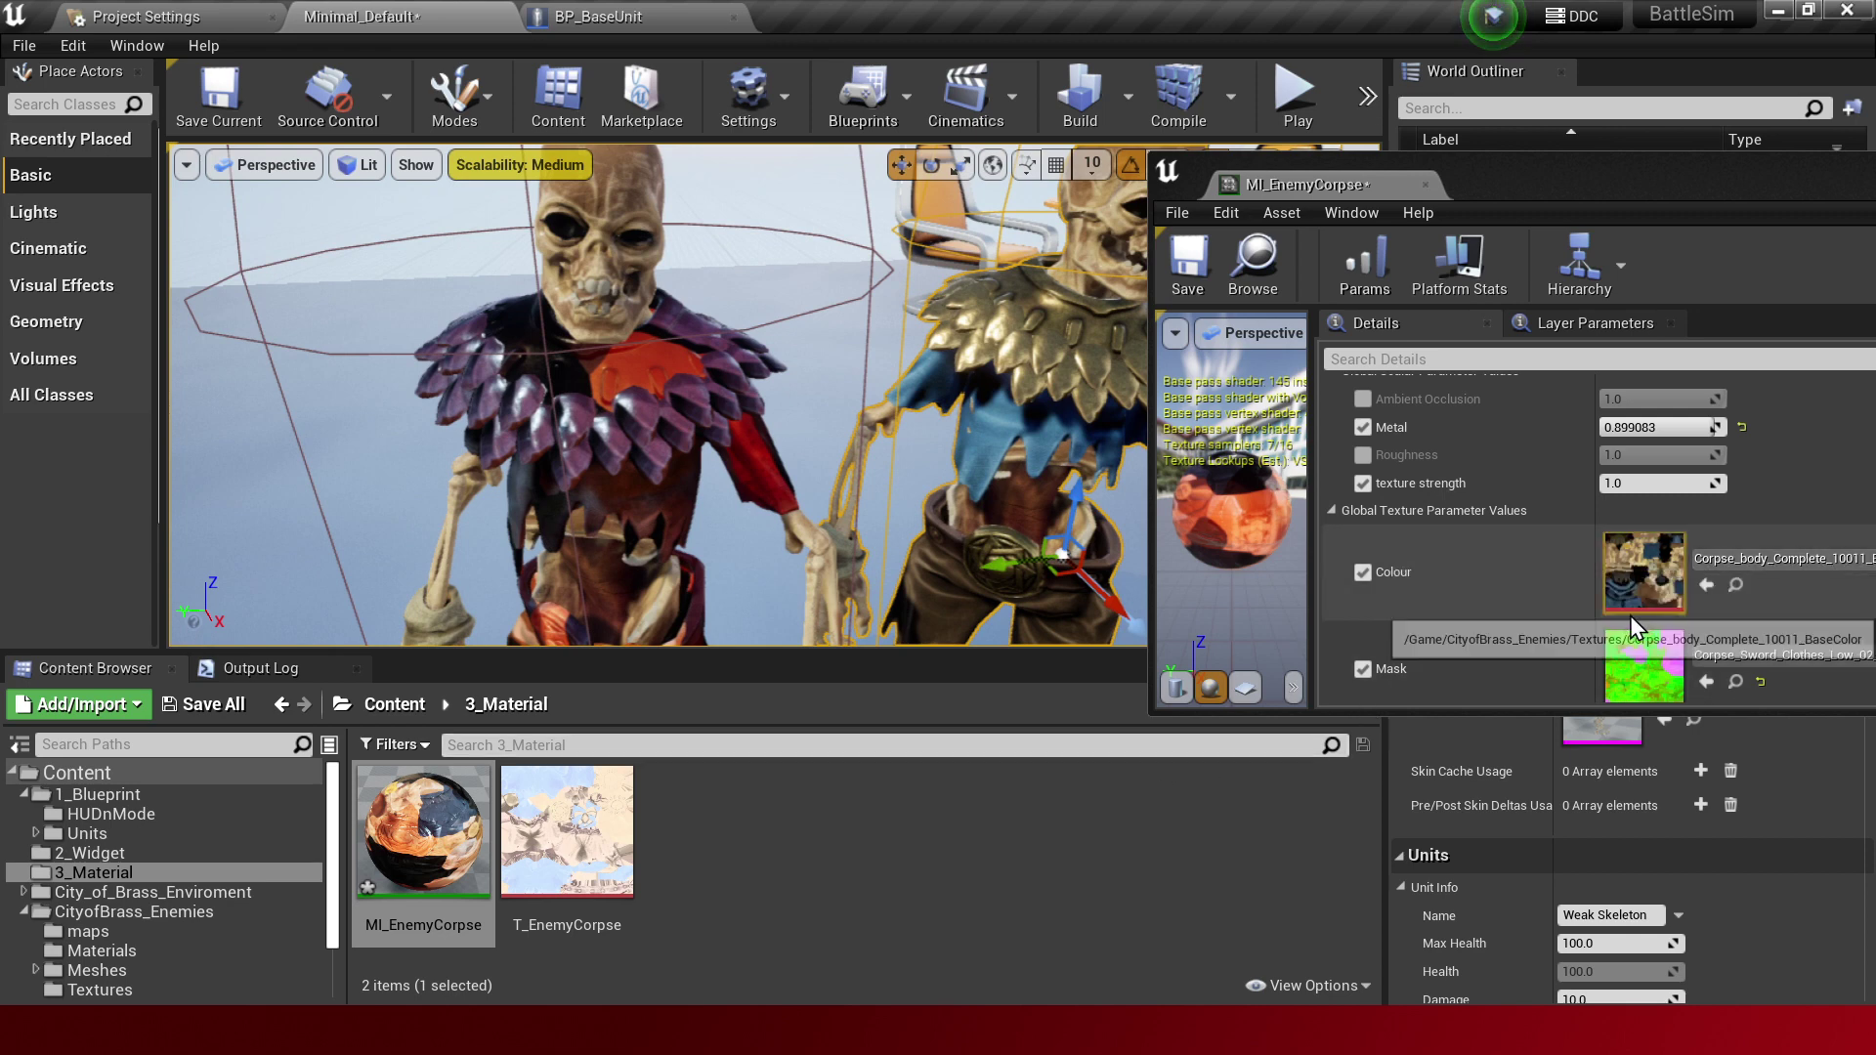
{"action": "double_click", "coordinate": [1642, 592]}
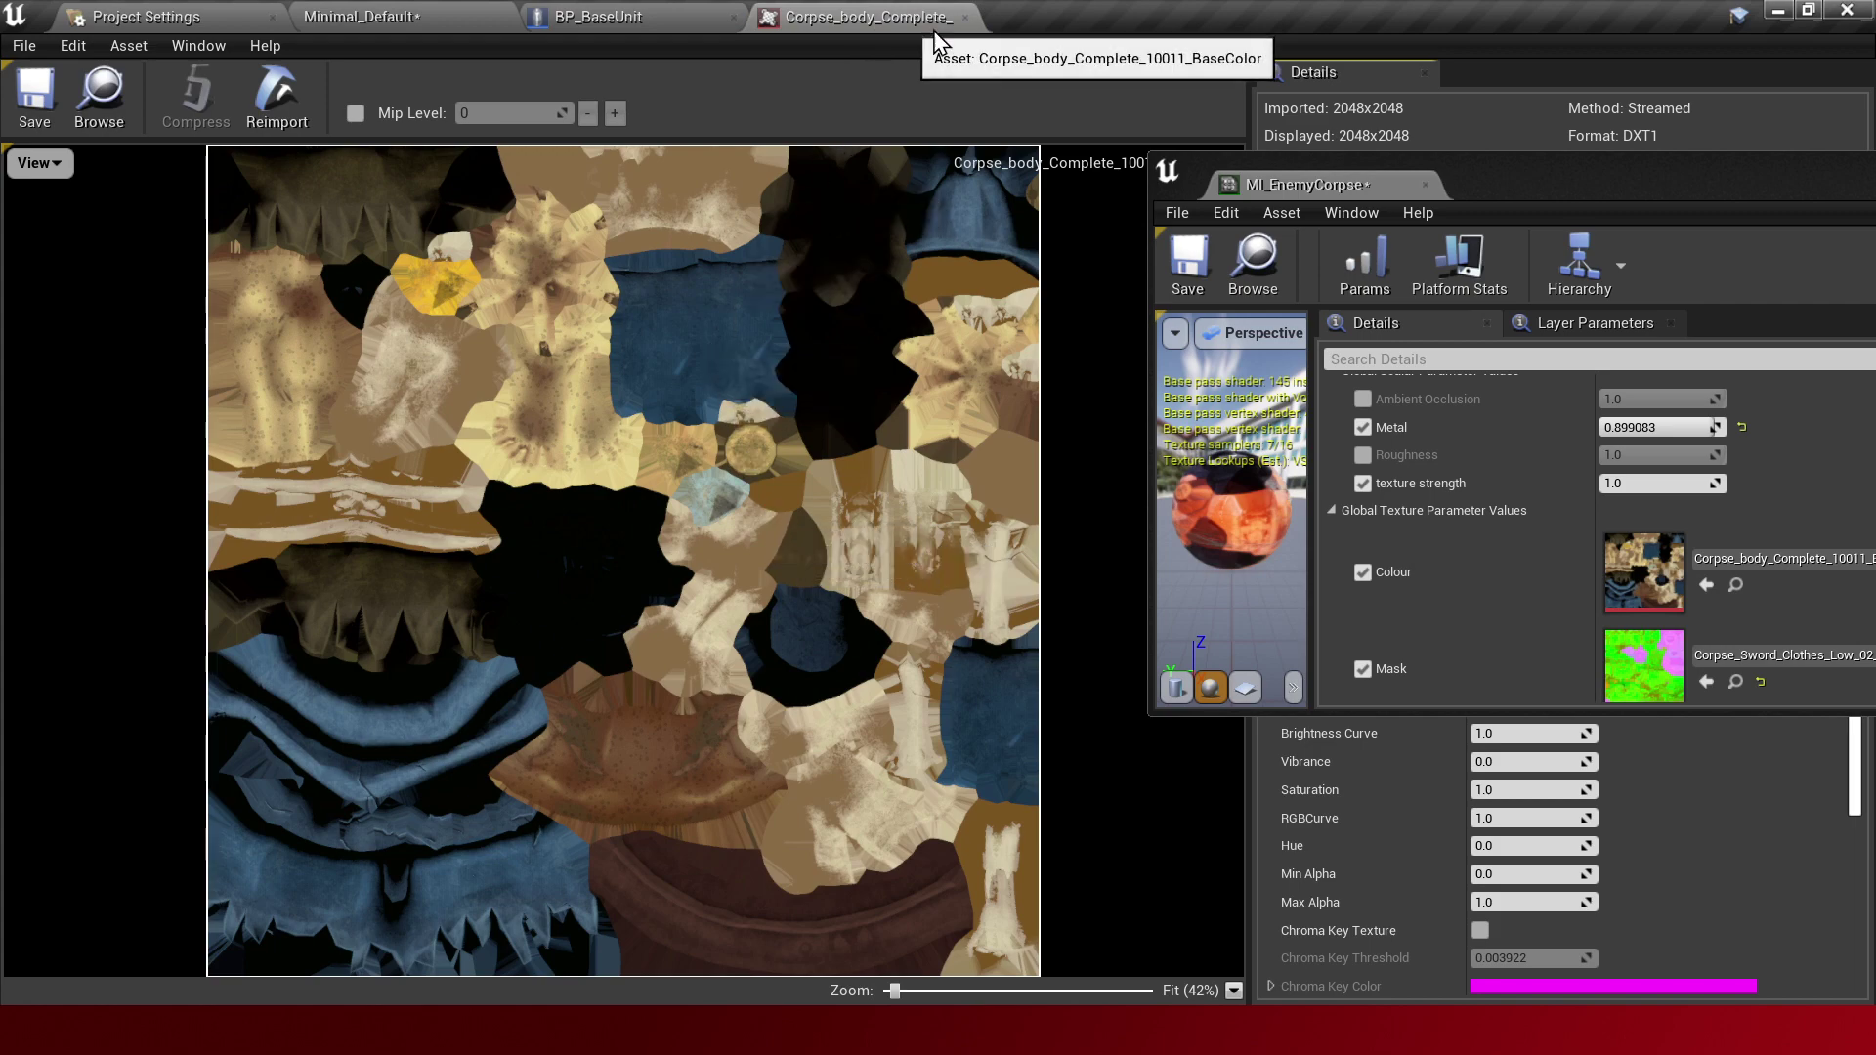
{"action": "left_click", "coordinate": [964, 18]}
Move the MI_EnemyCorpse window to the lower middle of the level view.
{"action": "left_click", "coordinate": [465, 16]}
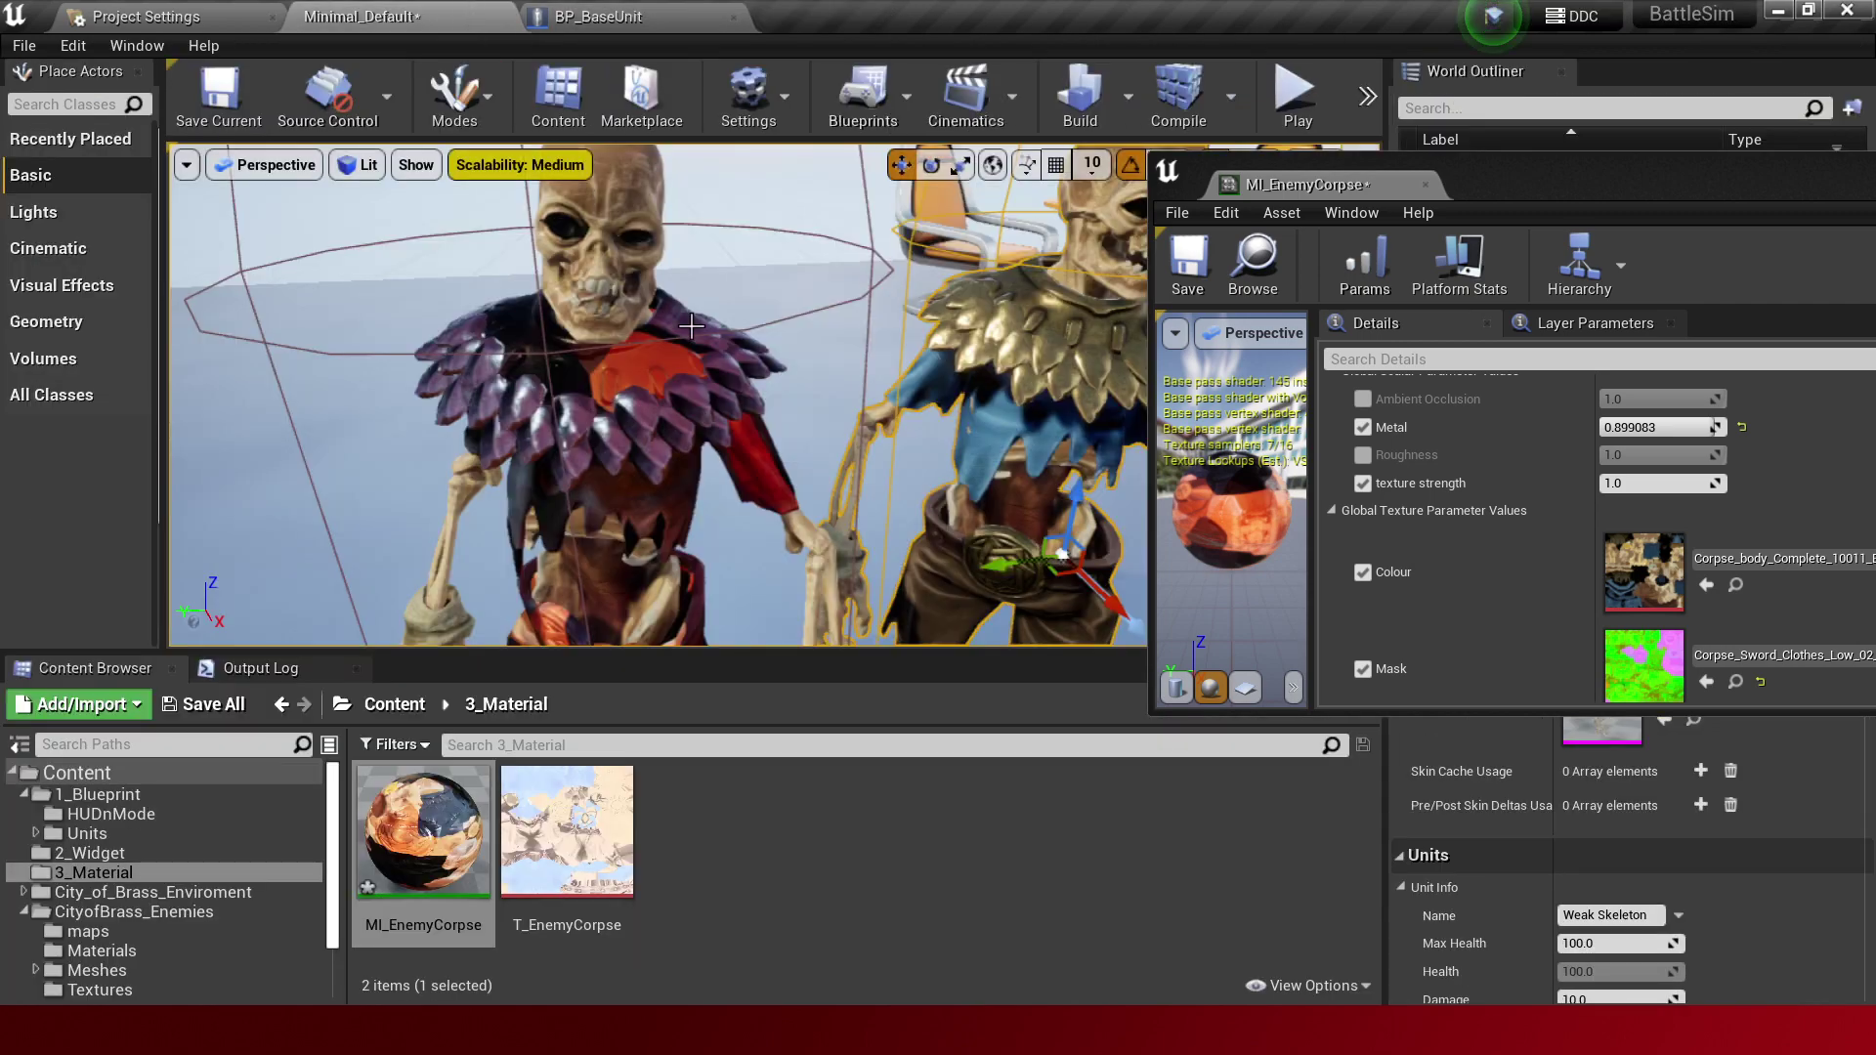
{"action": "left_click", "coordinate": [1366, 866]}
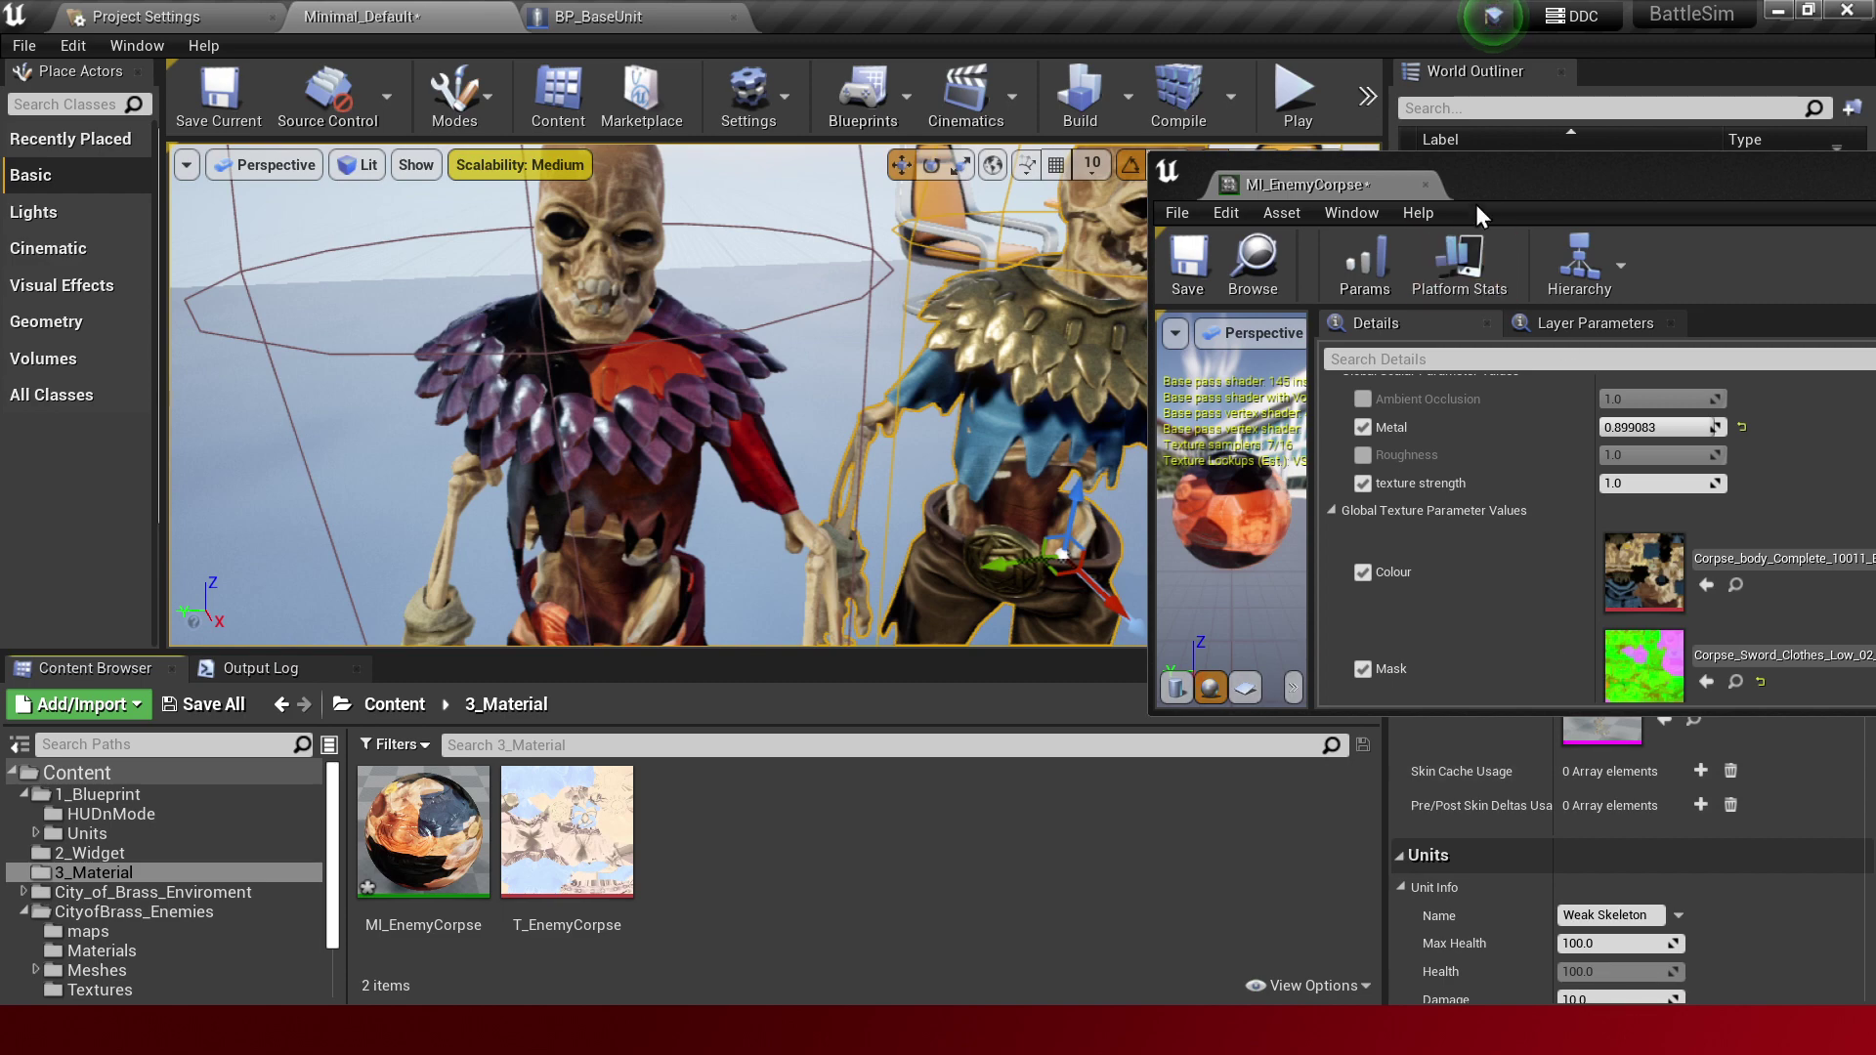
{"action": "mouse_move", "coordinate": [1476, 186]}
{"action": "left_mouse_down"}
{"action": "mouse_move", "coordinate": [666, 659]}
{"action": "mouse_move", "coordinate": [649, 626]}
{"action": "left_mouse_up"}
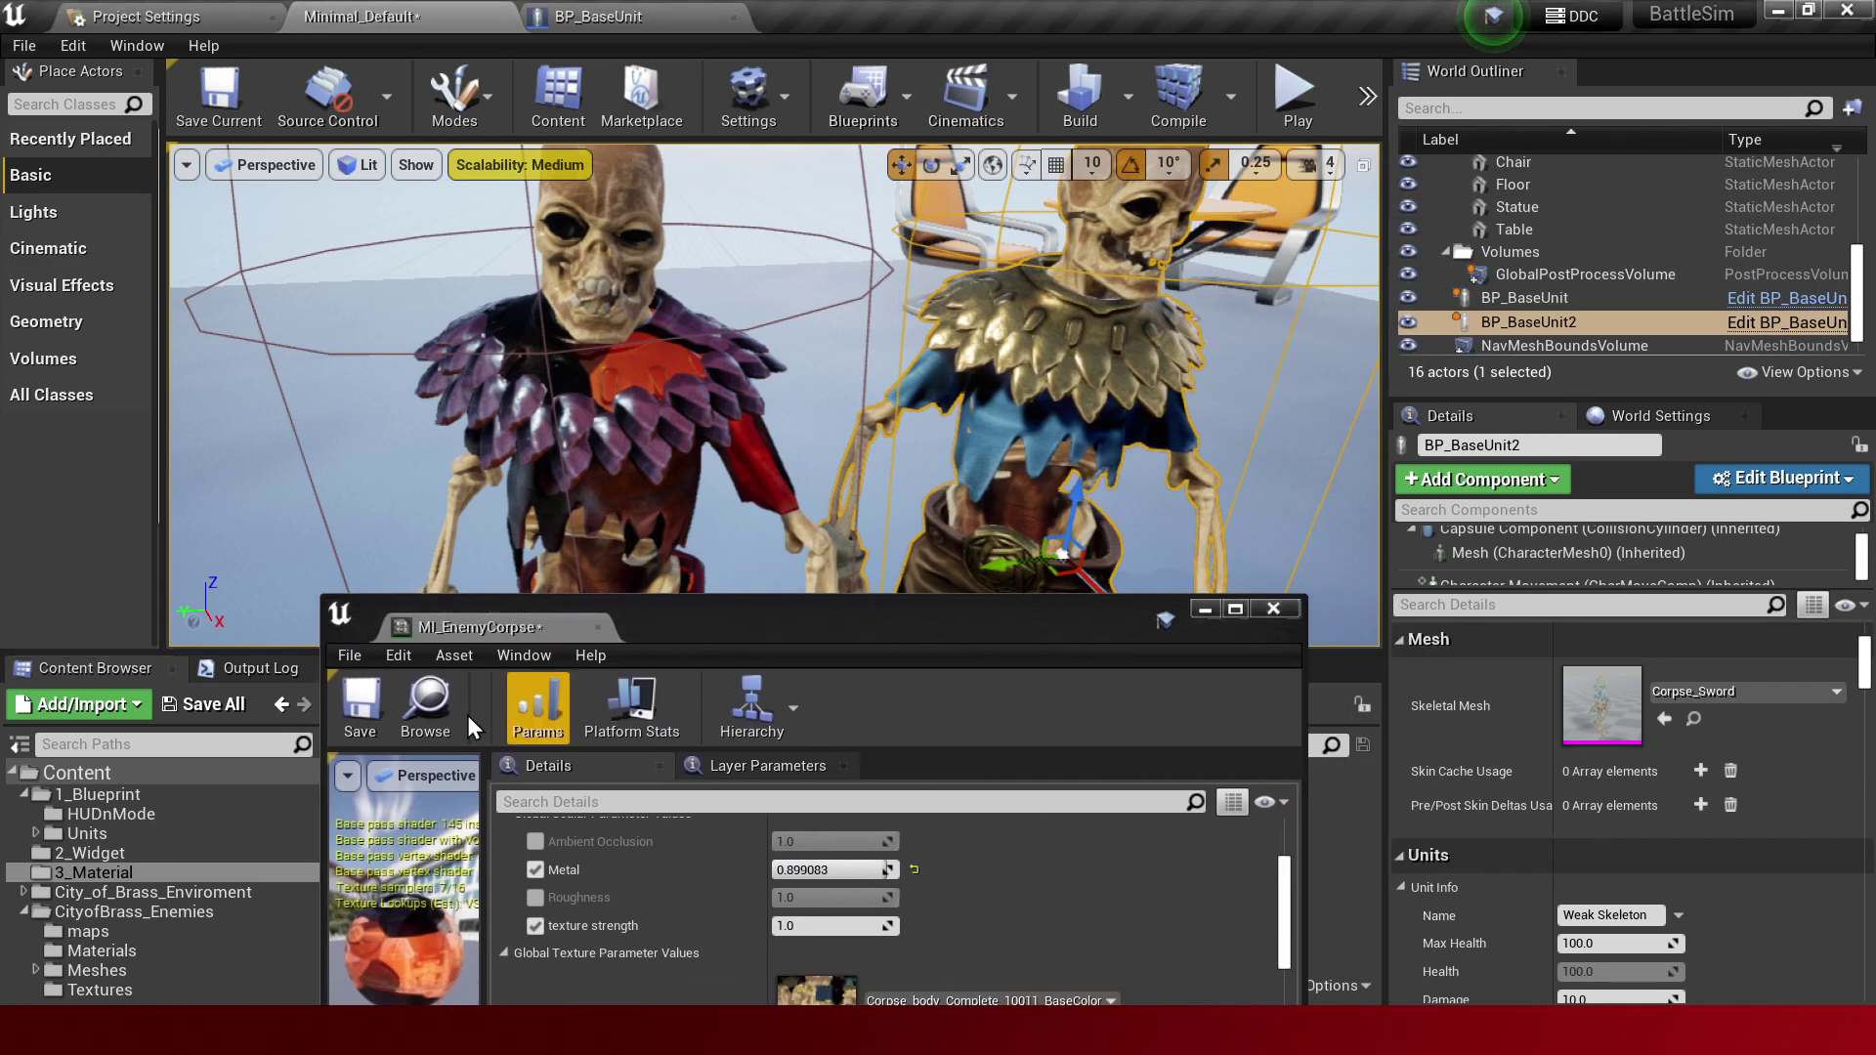
Save MI_EnemyCorpse and check BP_BaseUnit2's mesh materials, briefly opening Corpse_Clothes_Inst.
{"action": "left_click", "coordinate": [366, 718]}
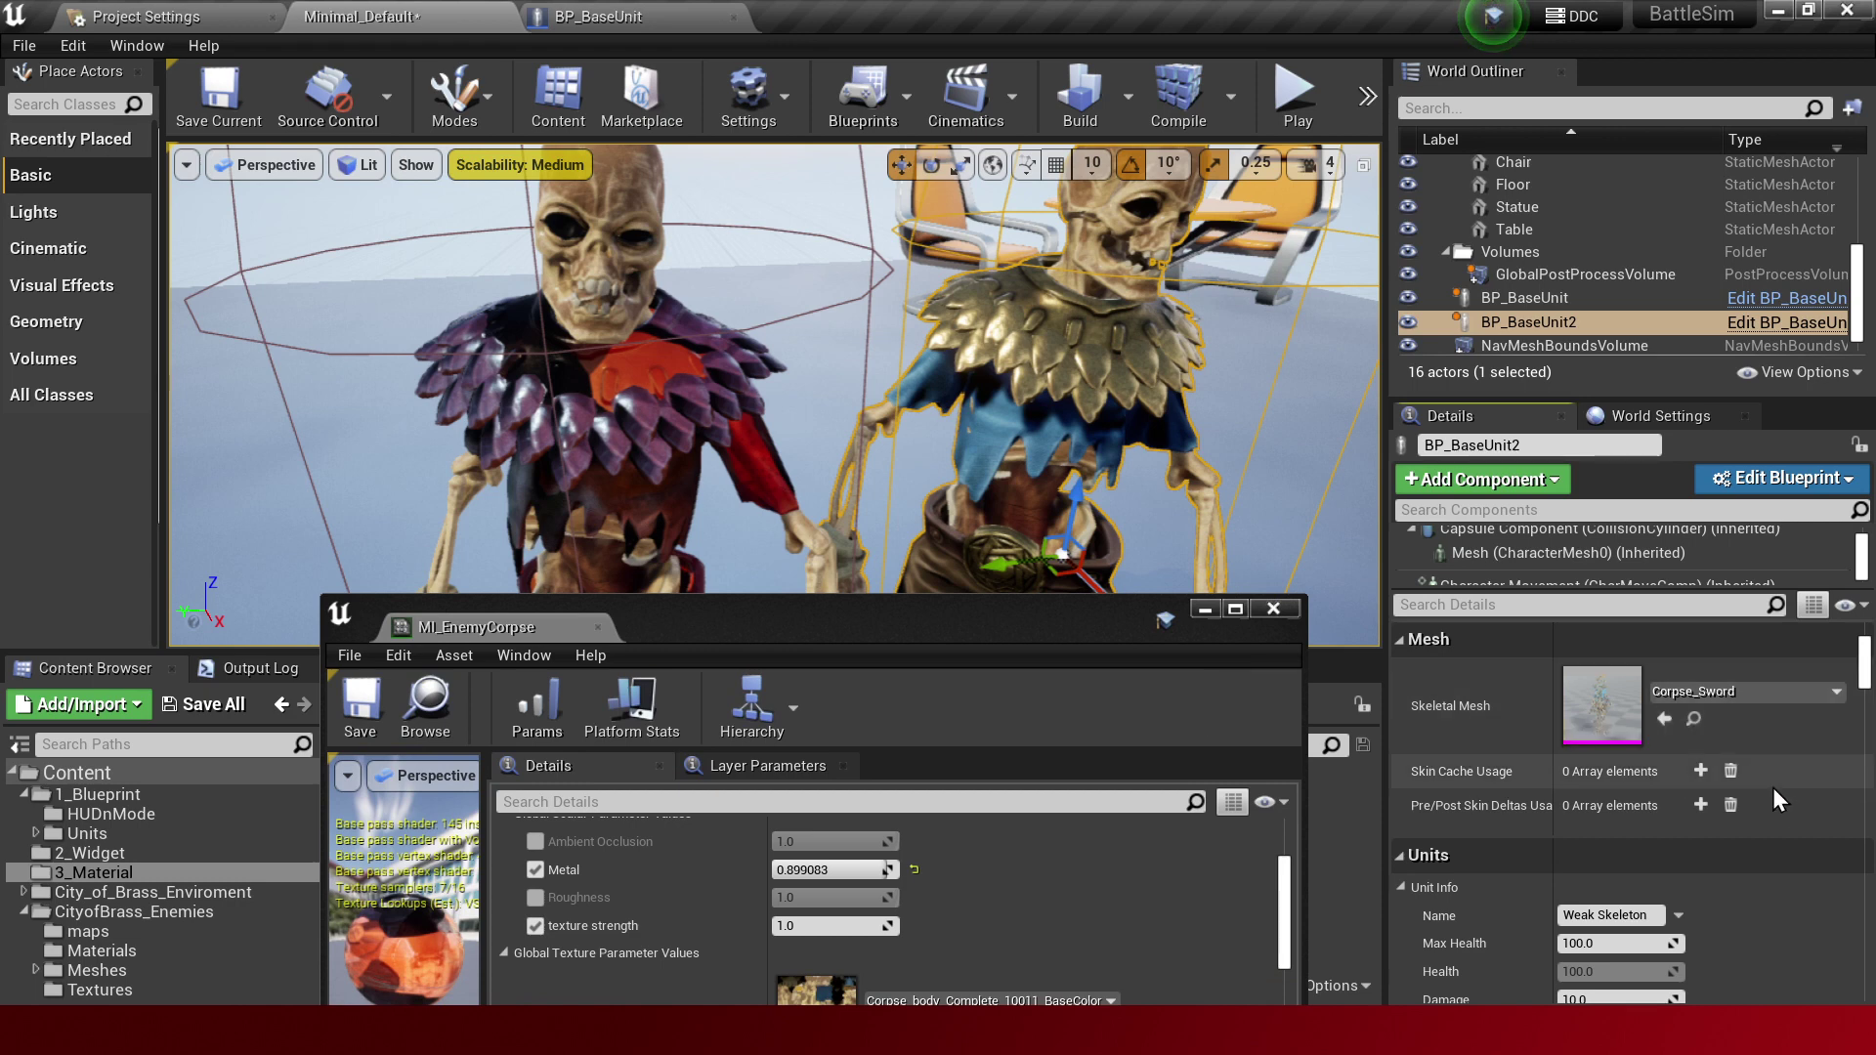
{"action": "scroll", "coordinate": [1757, 794], "scroll_direction": "down", "scroll_amount": 2}
{"action": "left_click", "coordinate": [1568, 552]}
{"action": "scroll", "coordinate": [1590, 880], "scroll_direction": "down", "scroll_amount": 3}
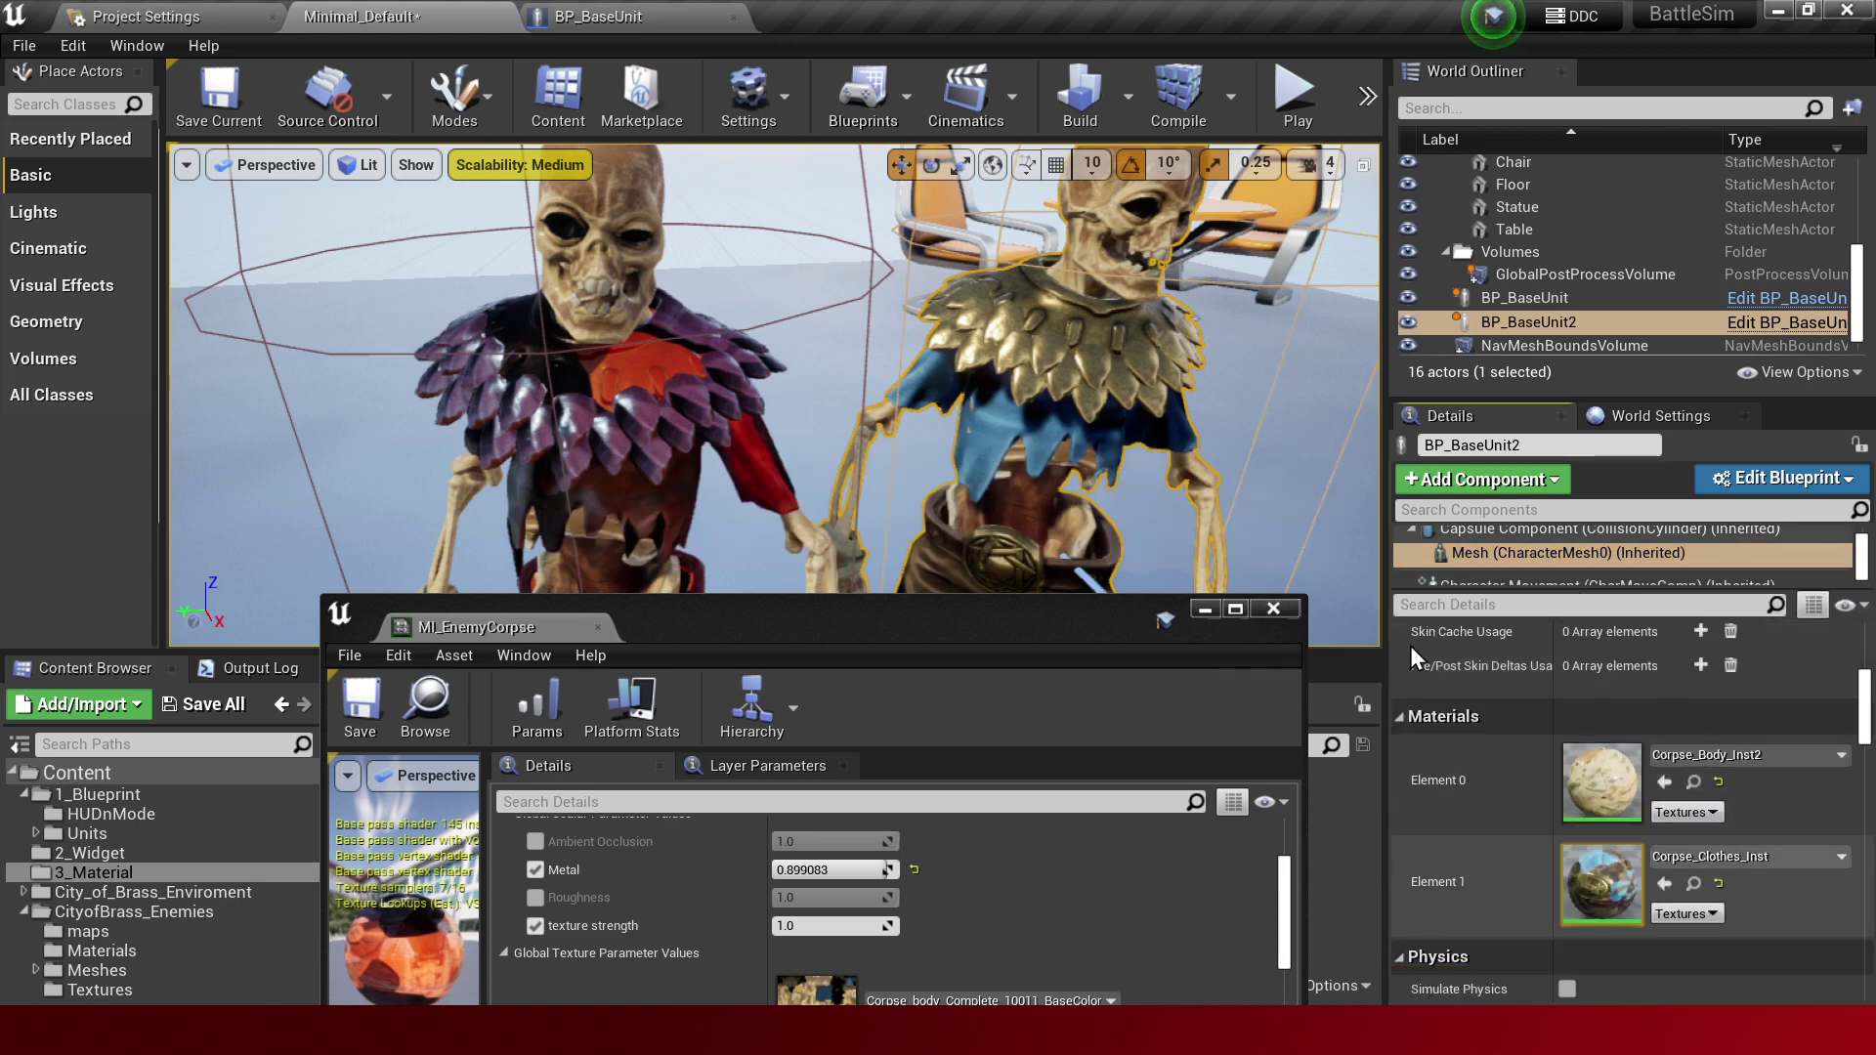
{"action": "double_click", "coordinate": [1603, 884]}
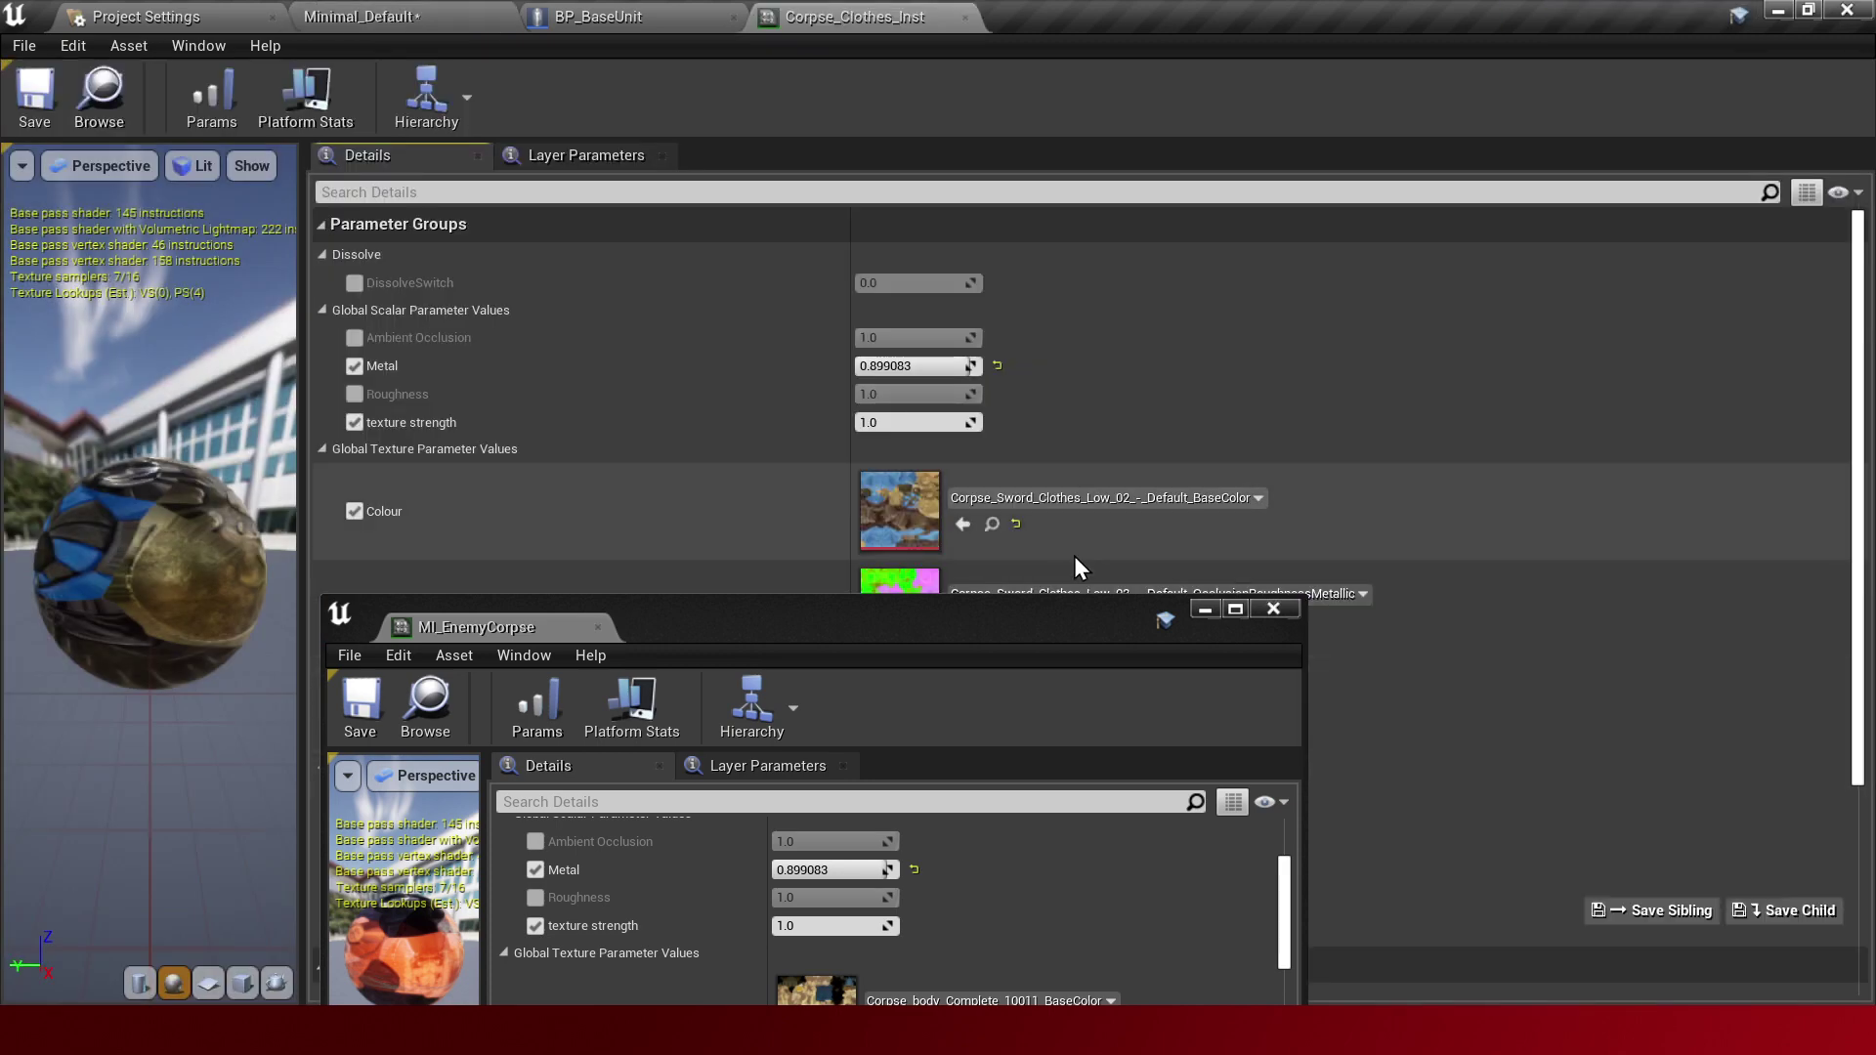
{"action": "left_click", "coordinate": [964, 18]}
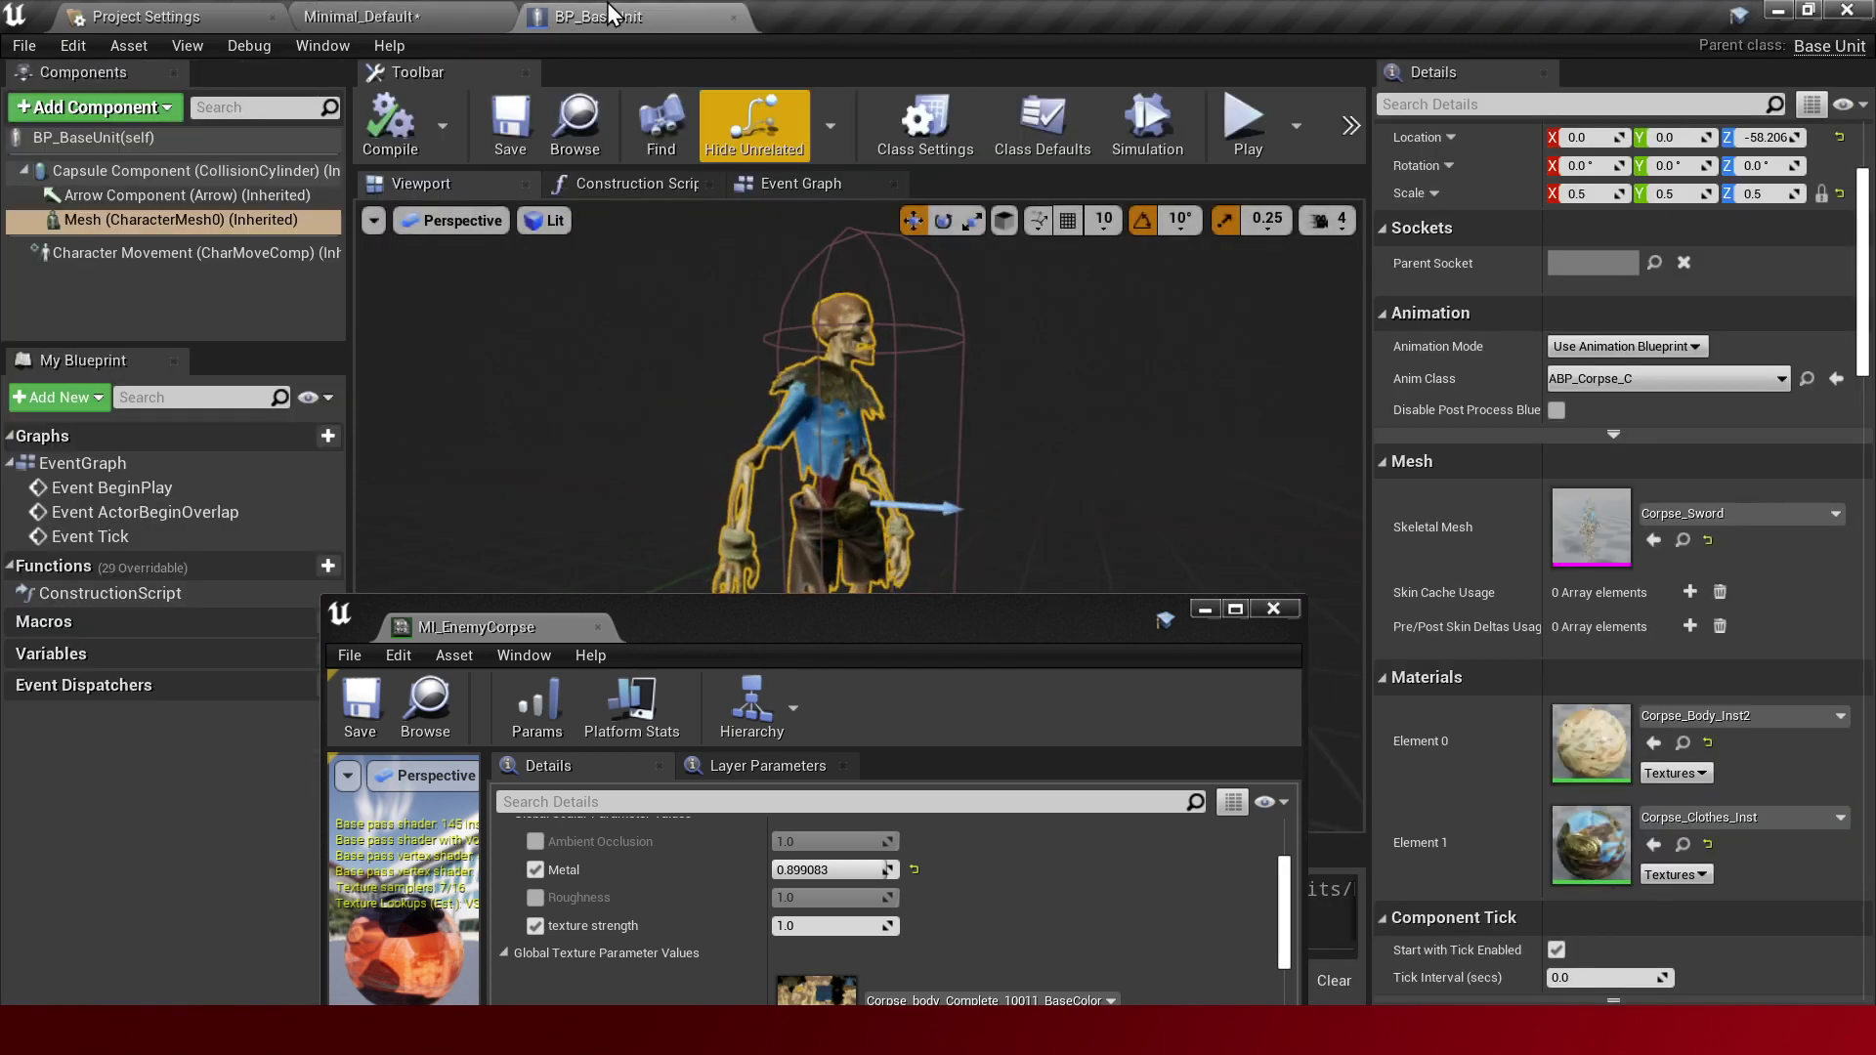
{"action": "left_click", "coordinate": [371, 16]}
{"action": "left_click_drag", "start_coordinate": [823, 610], "coordinate": [1329, 223]}
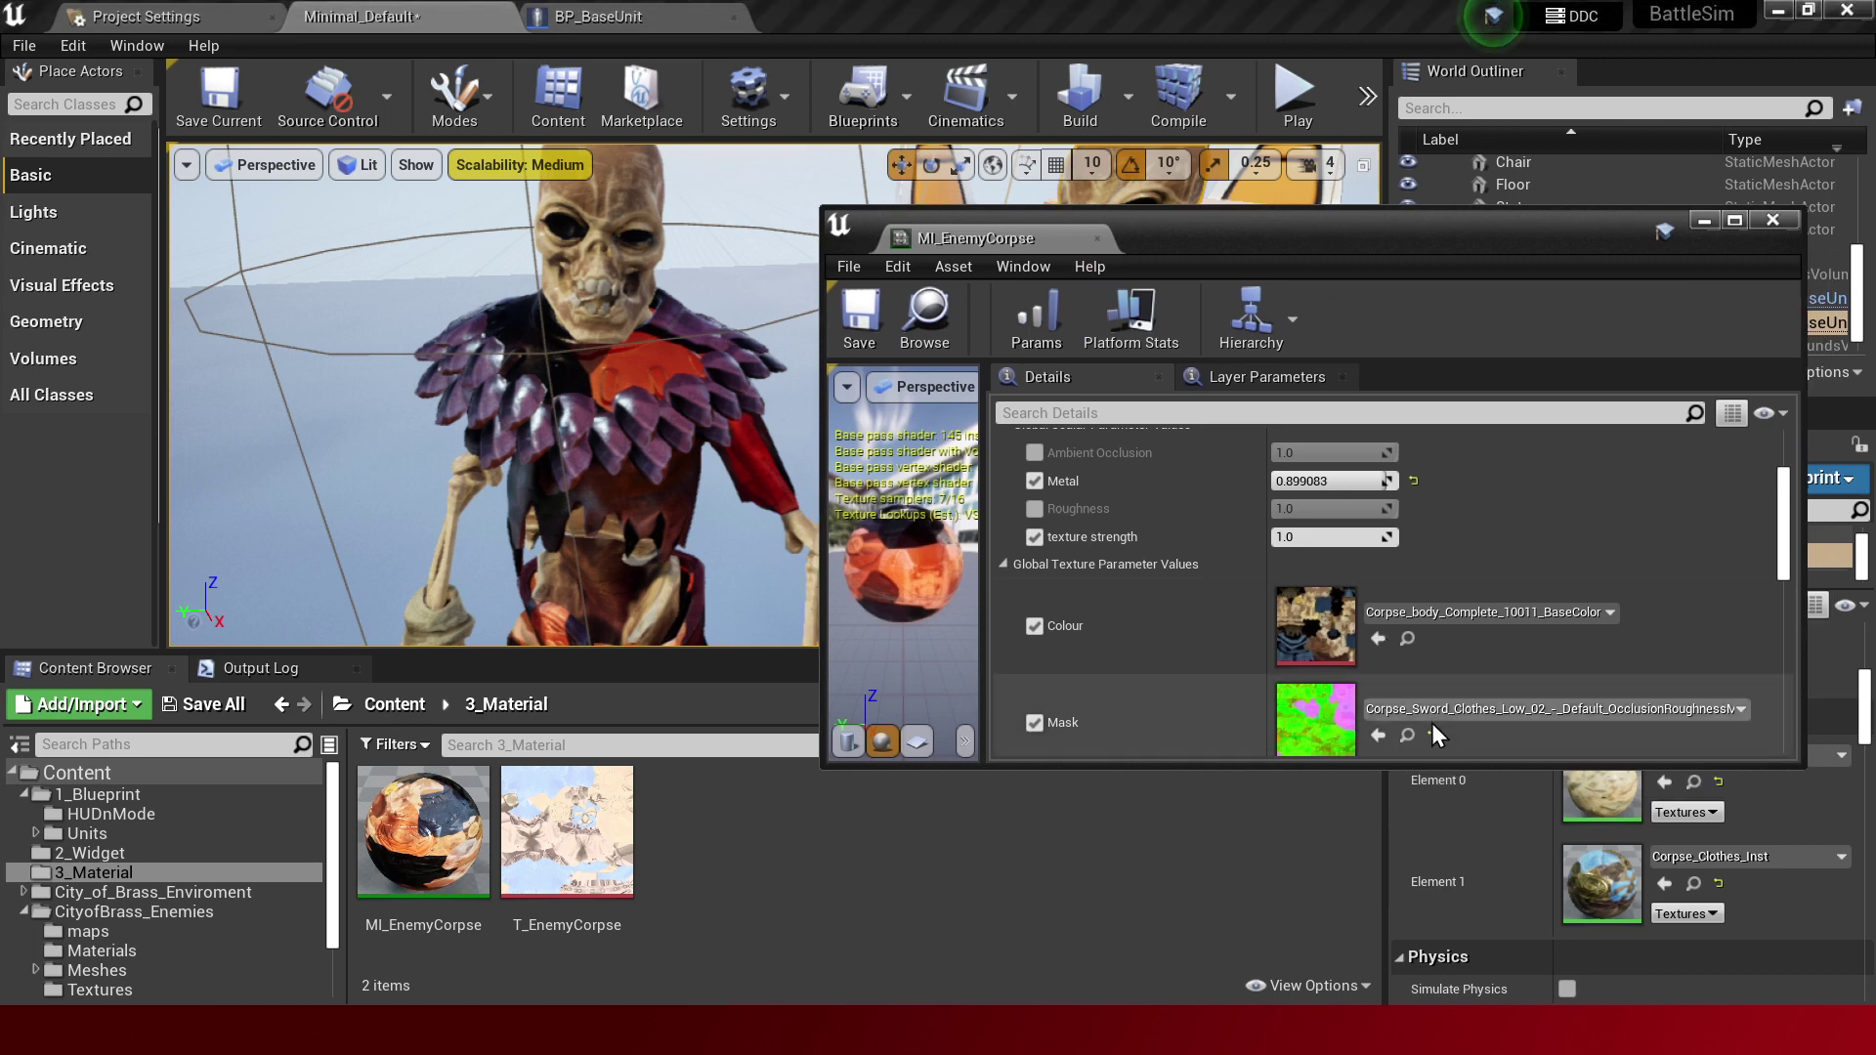
Assign Corpse_Sword_Clothes_Low_02_-_Default_BaseColor to Colour via a 'corpse_sword_cloth' search and save.
{"action": "left_click", "coordinate": [1503, 614]}
{"action": "type", "text": "cors"}
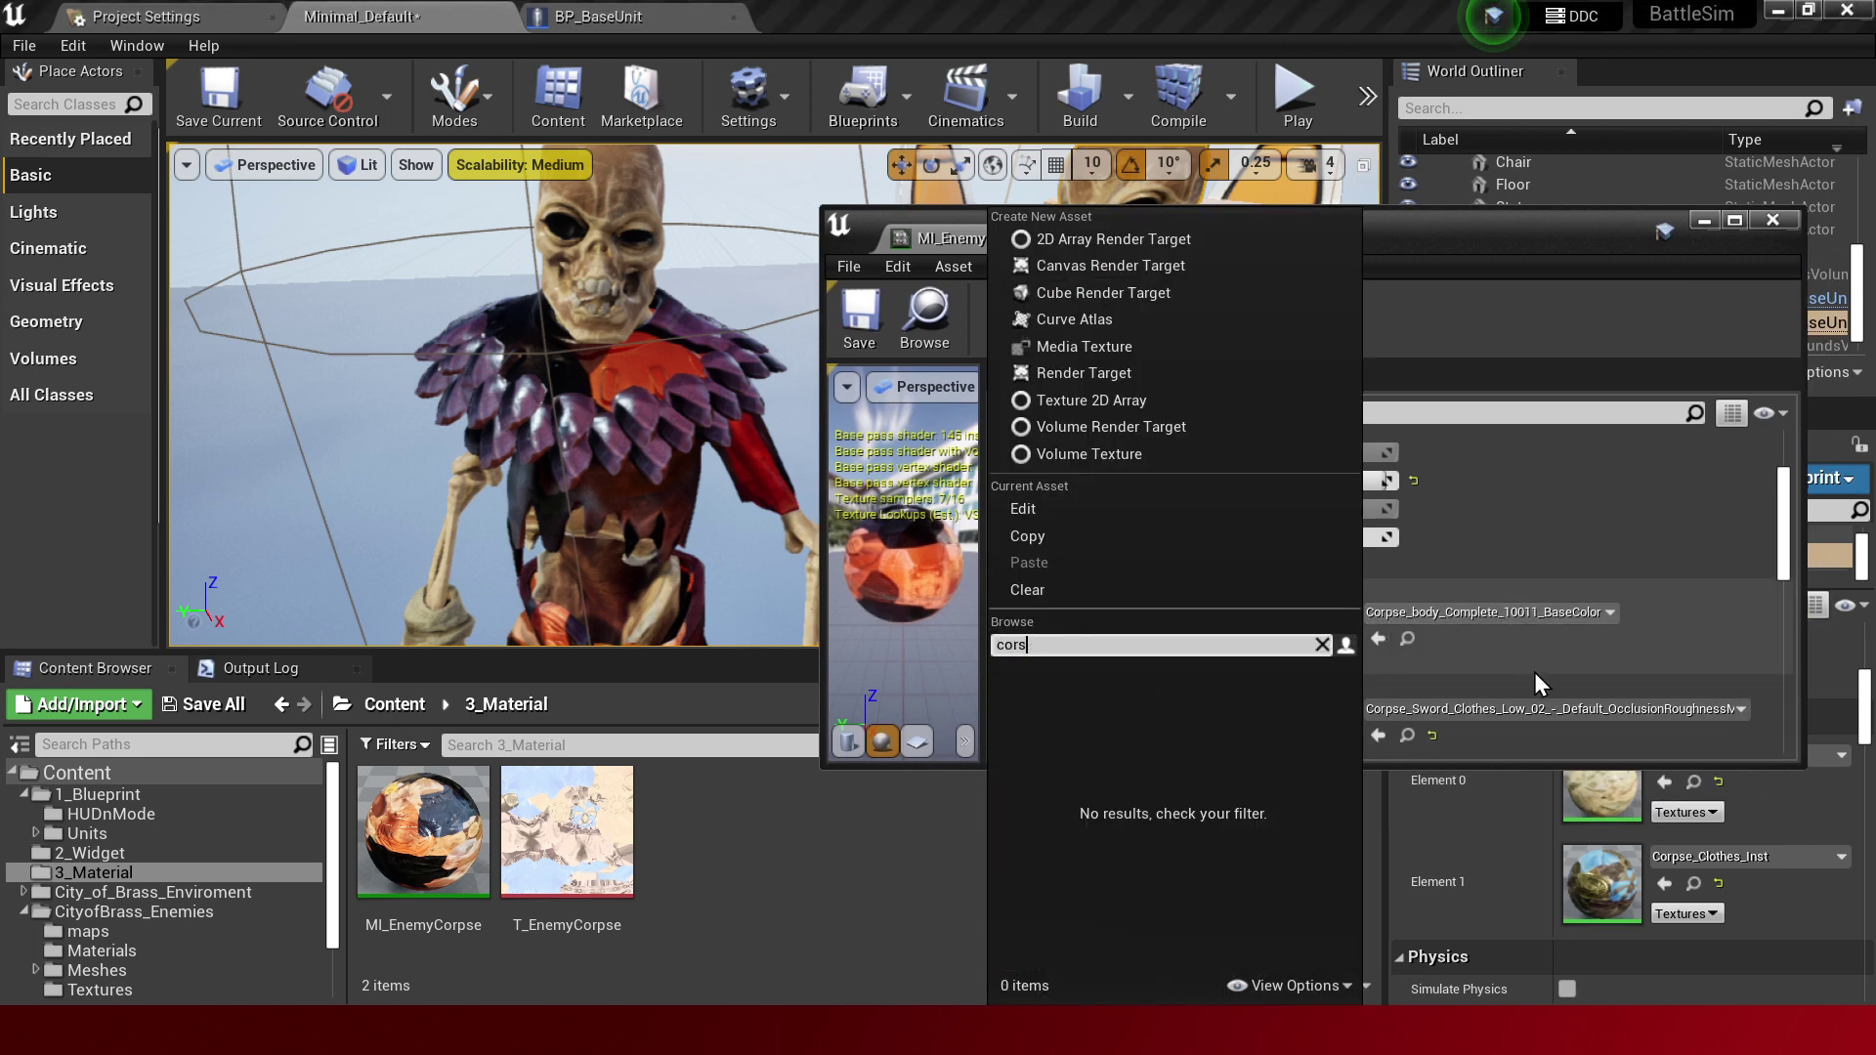
{"action": "key", "text": "BackSpace"}
{"action": "type", "text": "pse_swo"}
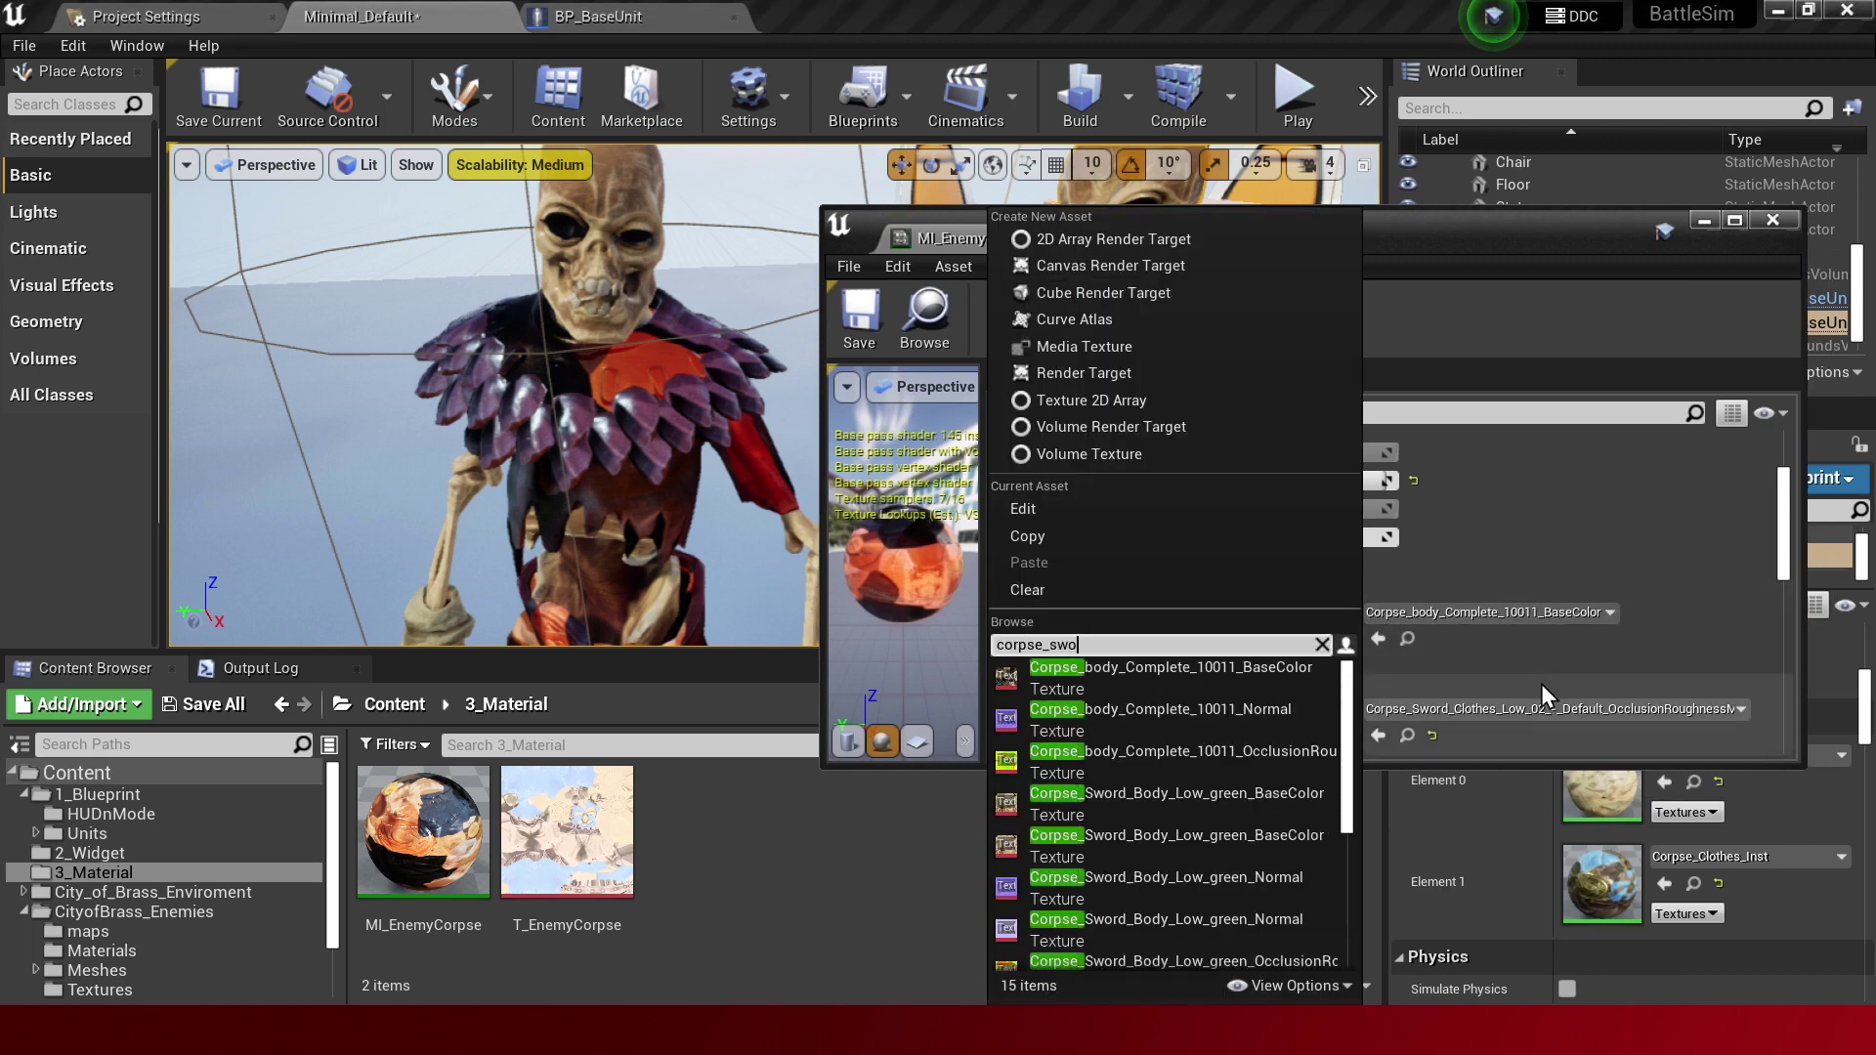
{"action": "type", "text": "rd_cloth"}
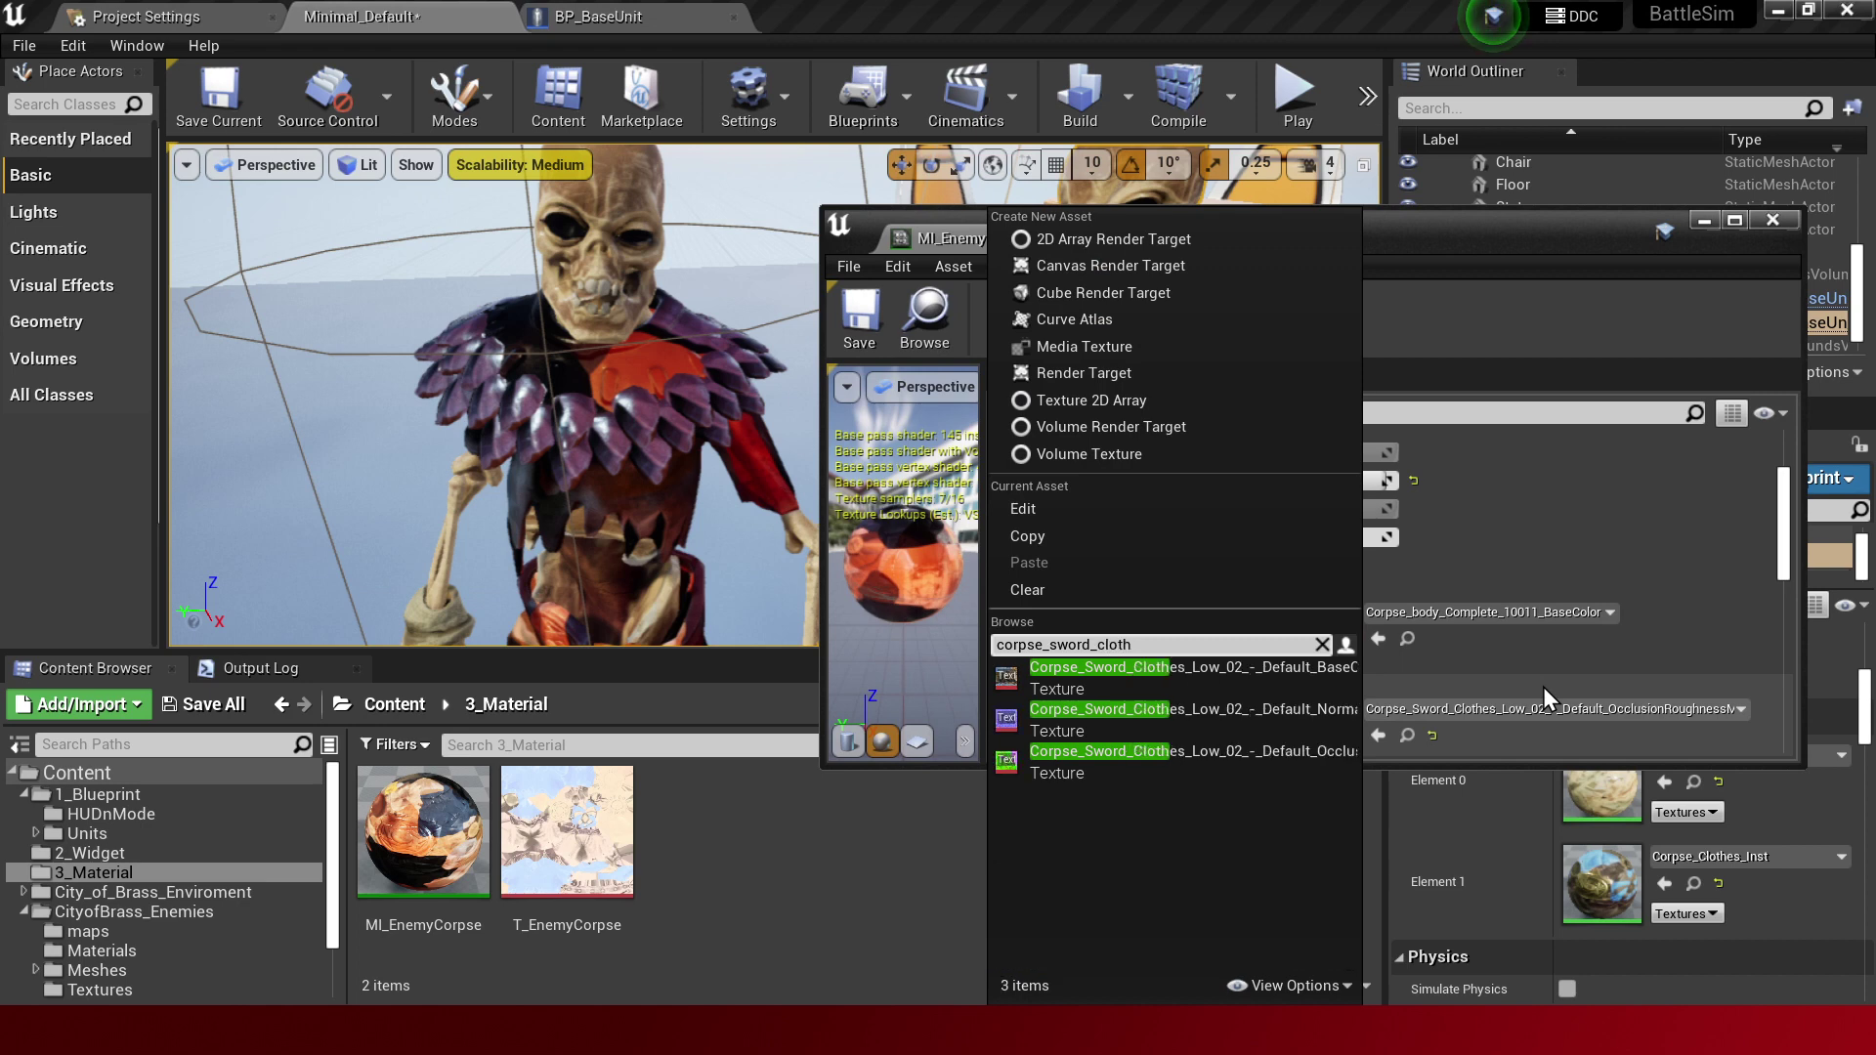
{"action": "key", "text": "Down"}
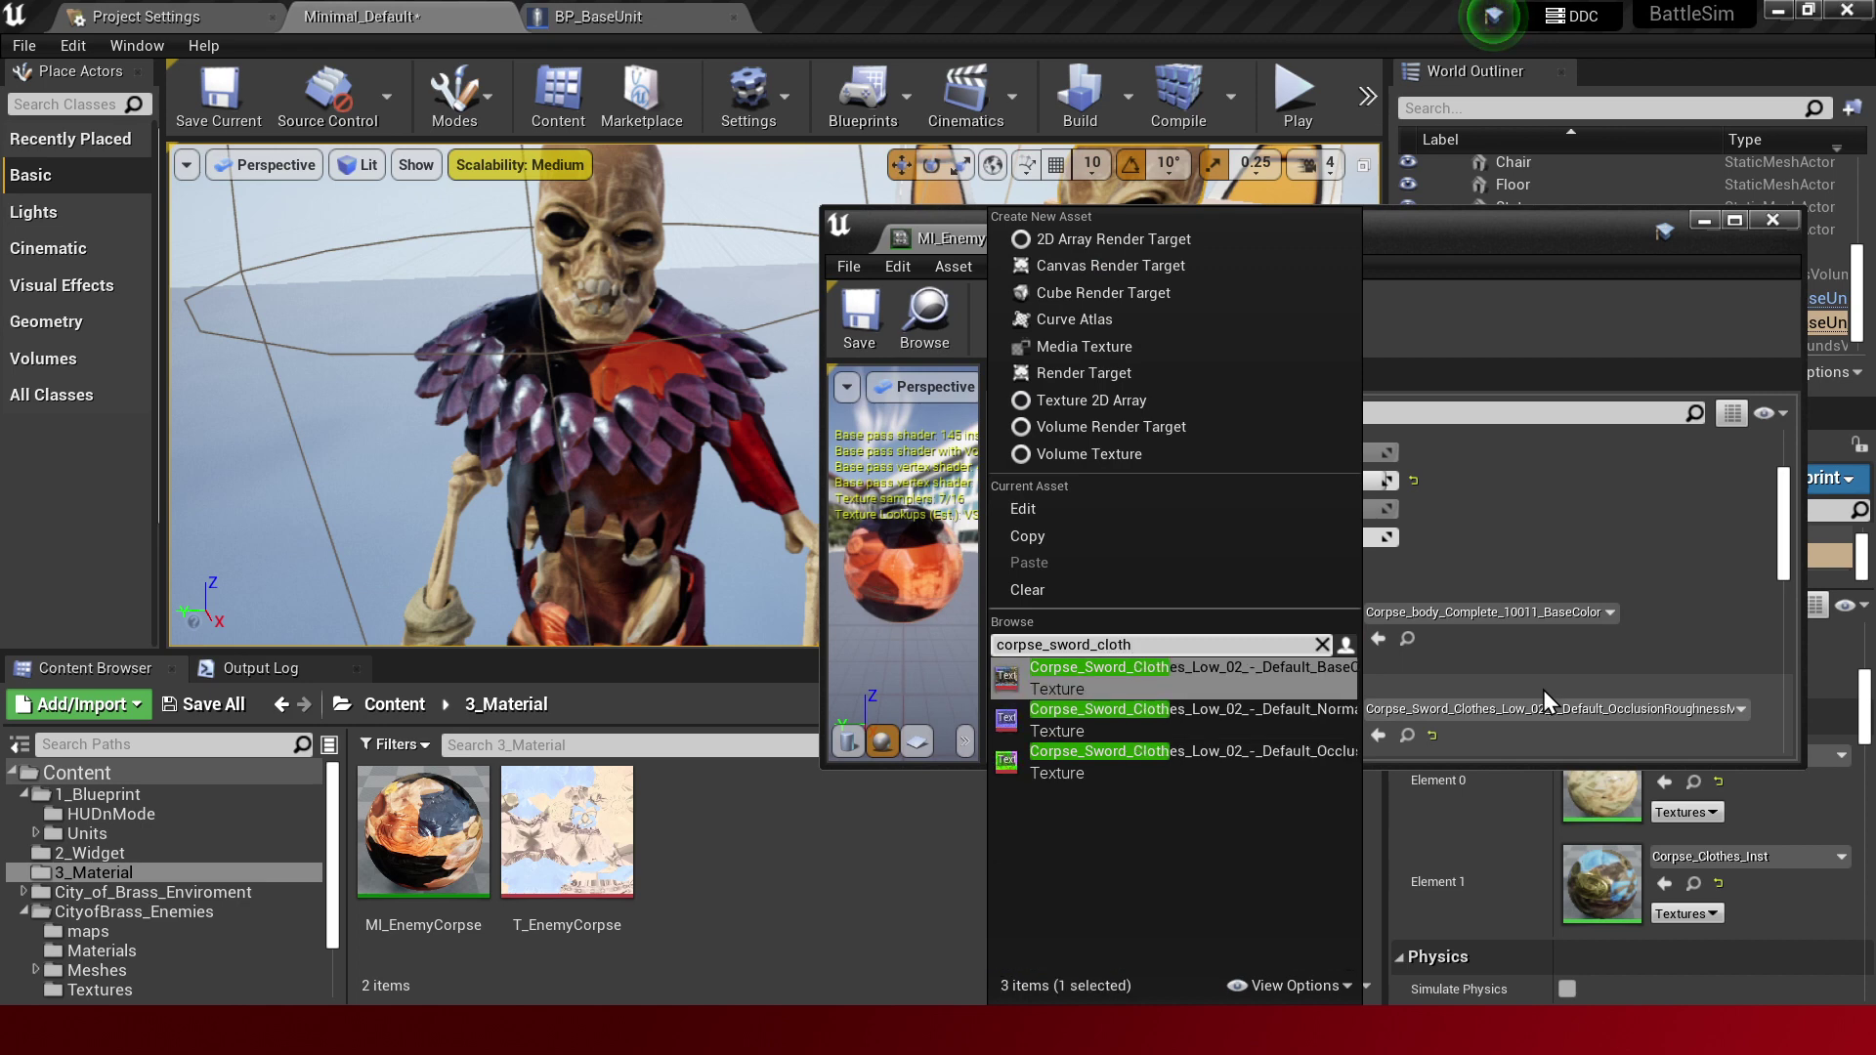
{"action": "key", "text": "Return"}
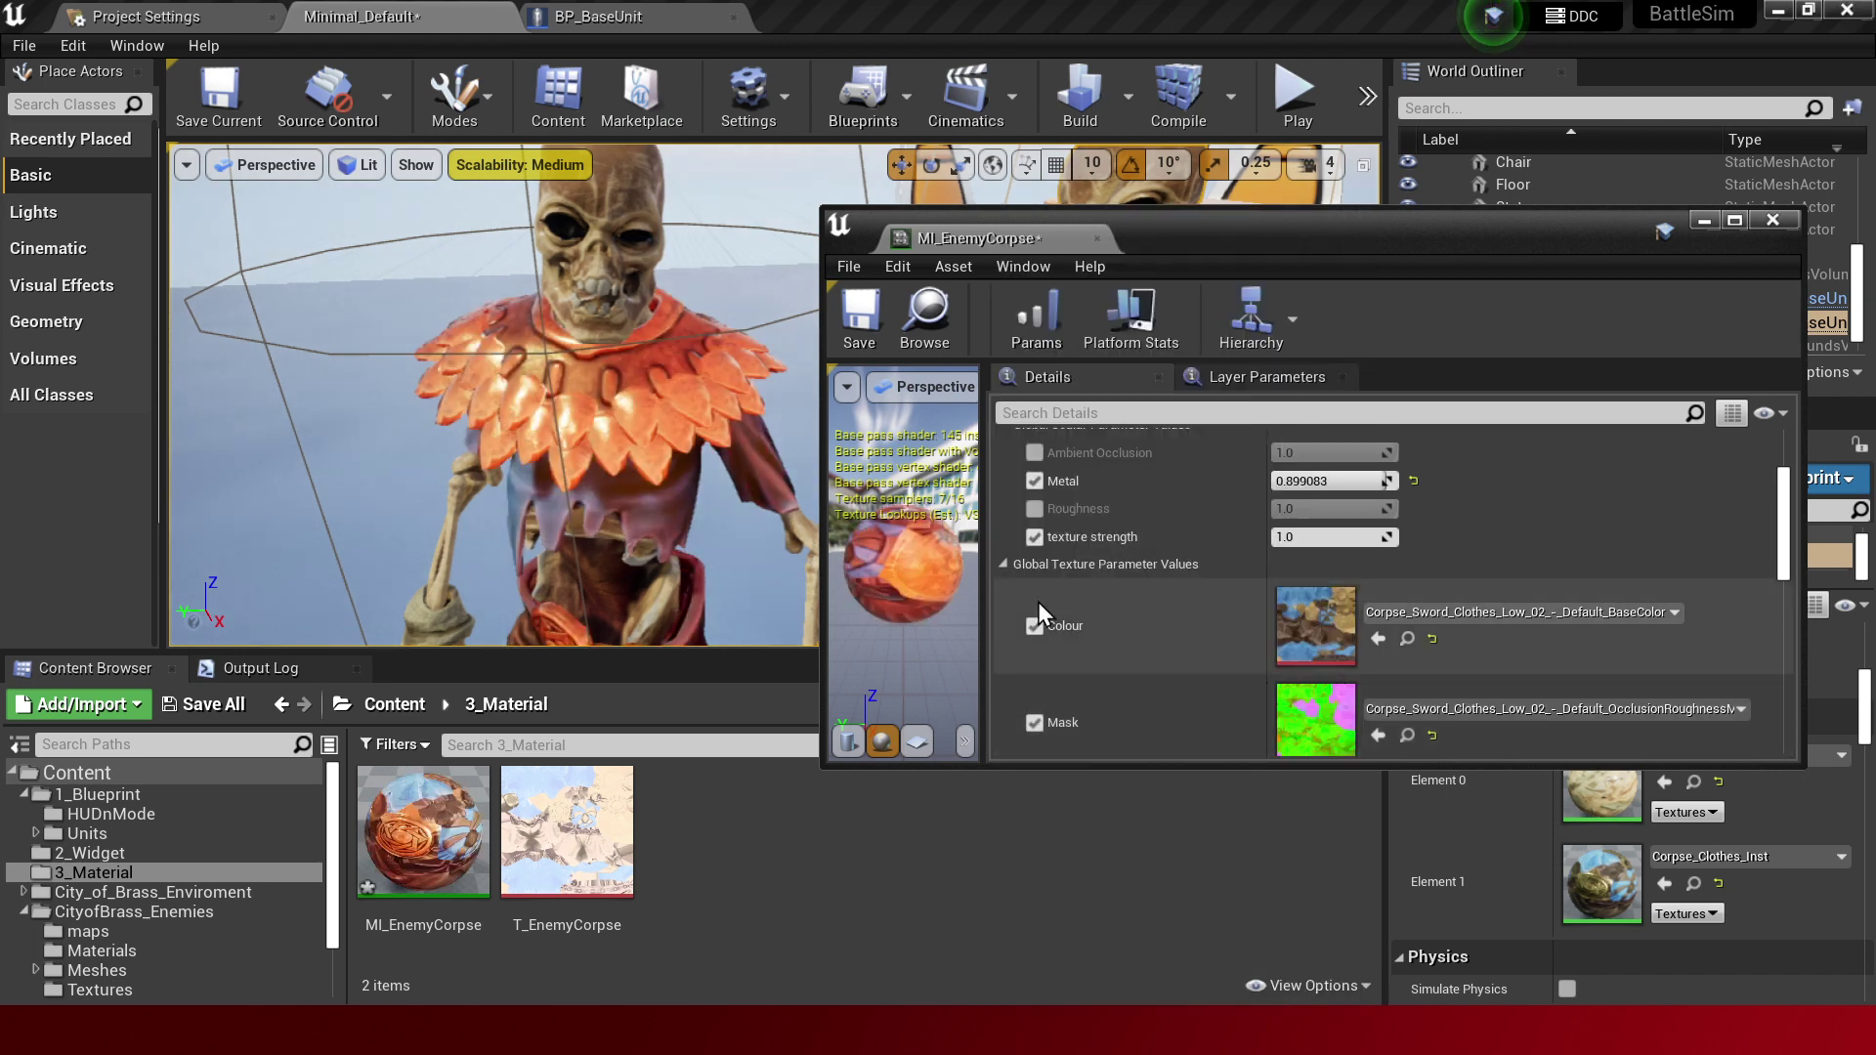
{"action": "left_click", "coordinate": [866, 331]}
Close the MI_EnemyCorpse editor and delete the T_EnemyCorpse texture from the Content Browser.
{"action": "right_click_drag", "start_coordinate": [542, 635], "coordinate": [542, 635]}
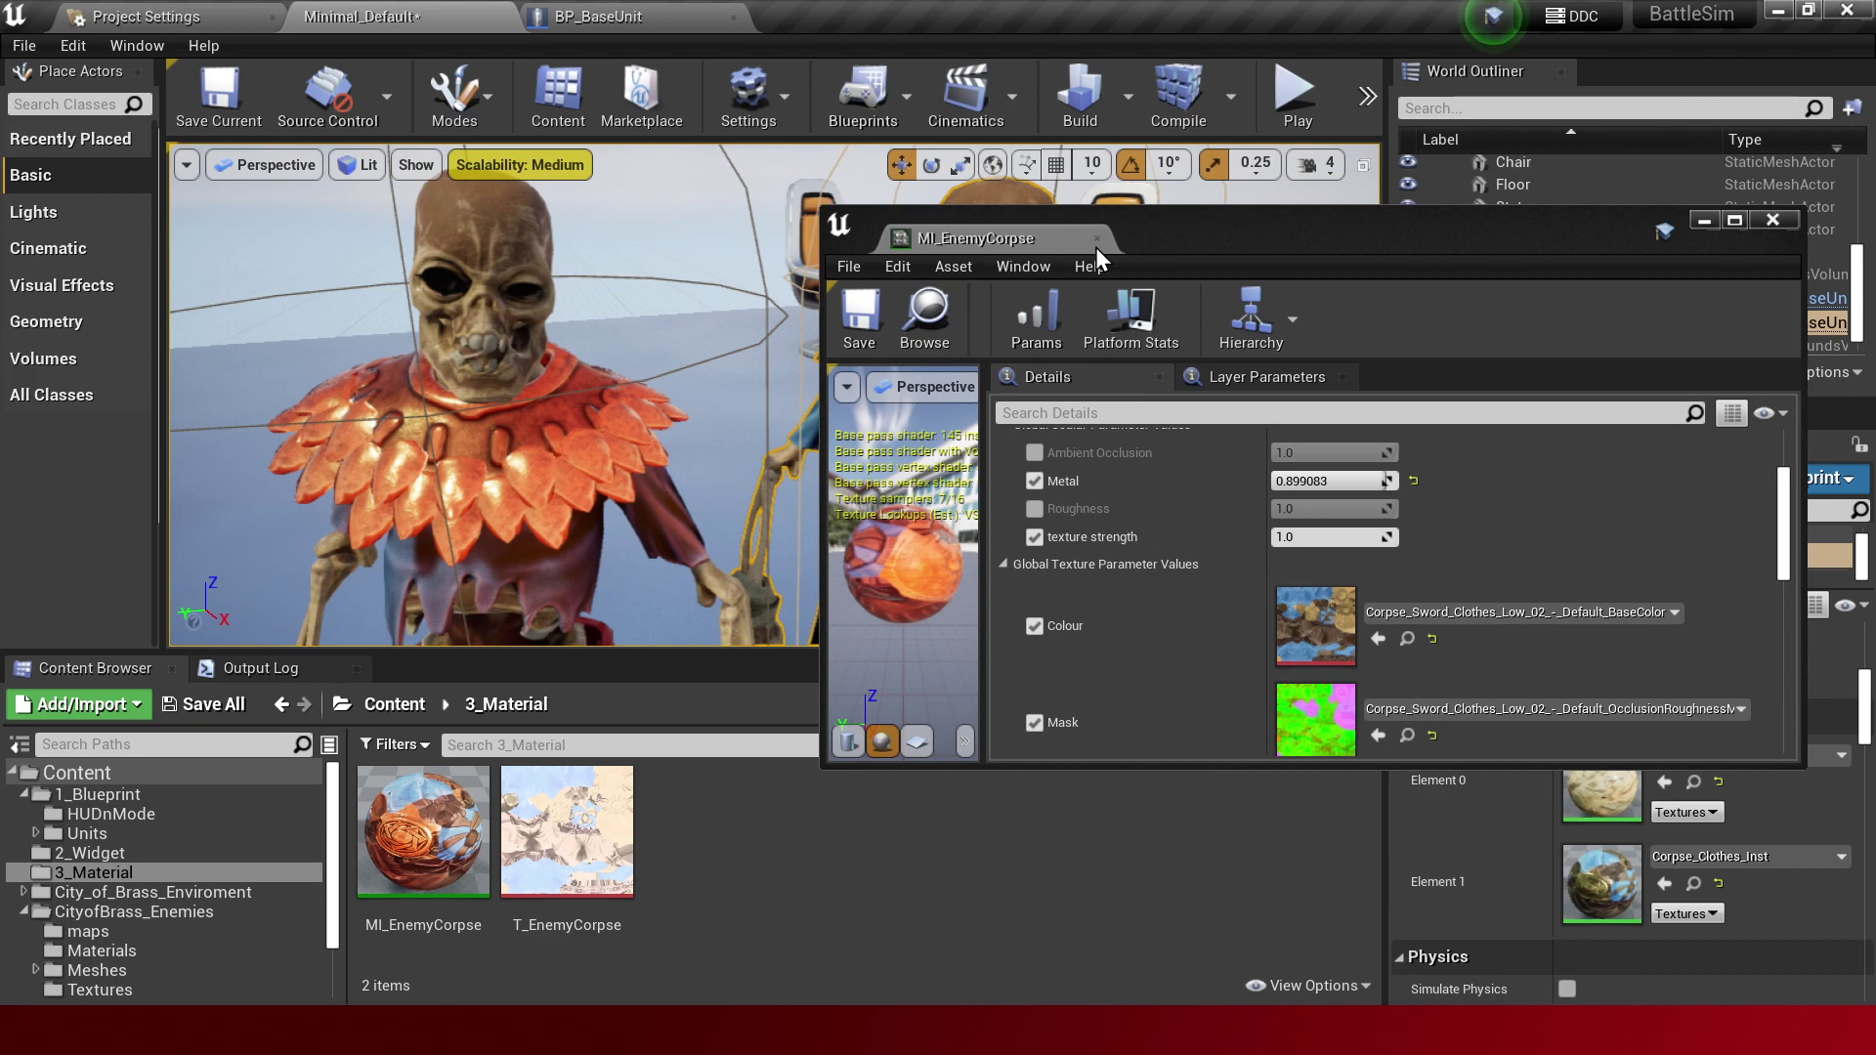
{"action": "left_click", "coordinate": [1096, 238]}
{"action": "left_click", "coordinate": [586, 841]}
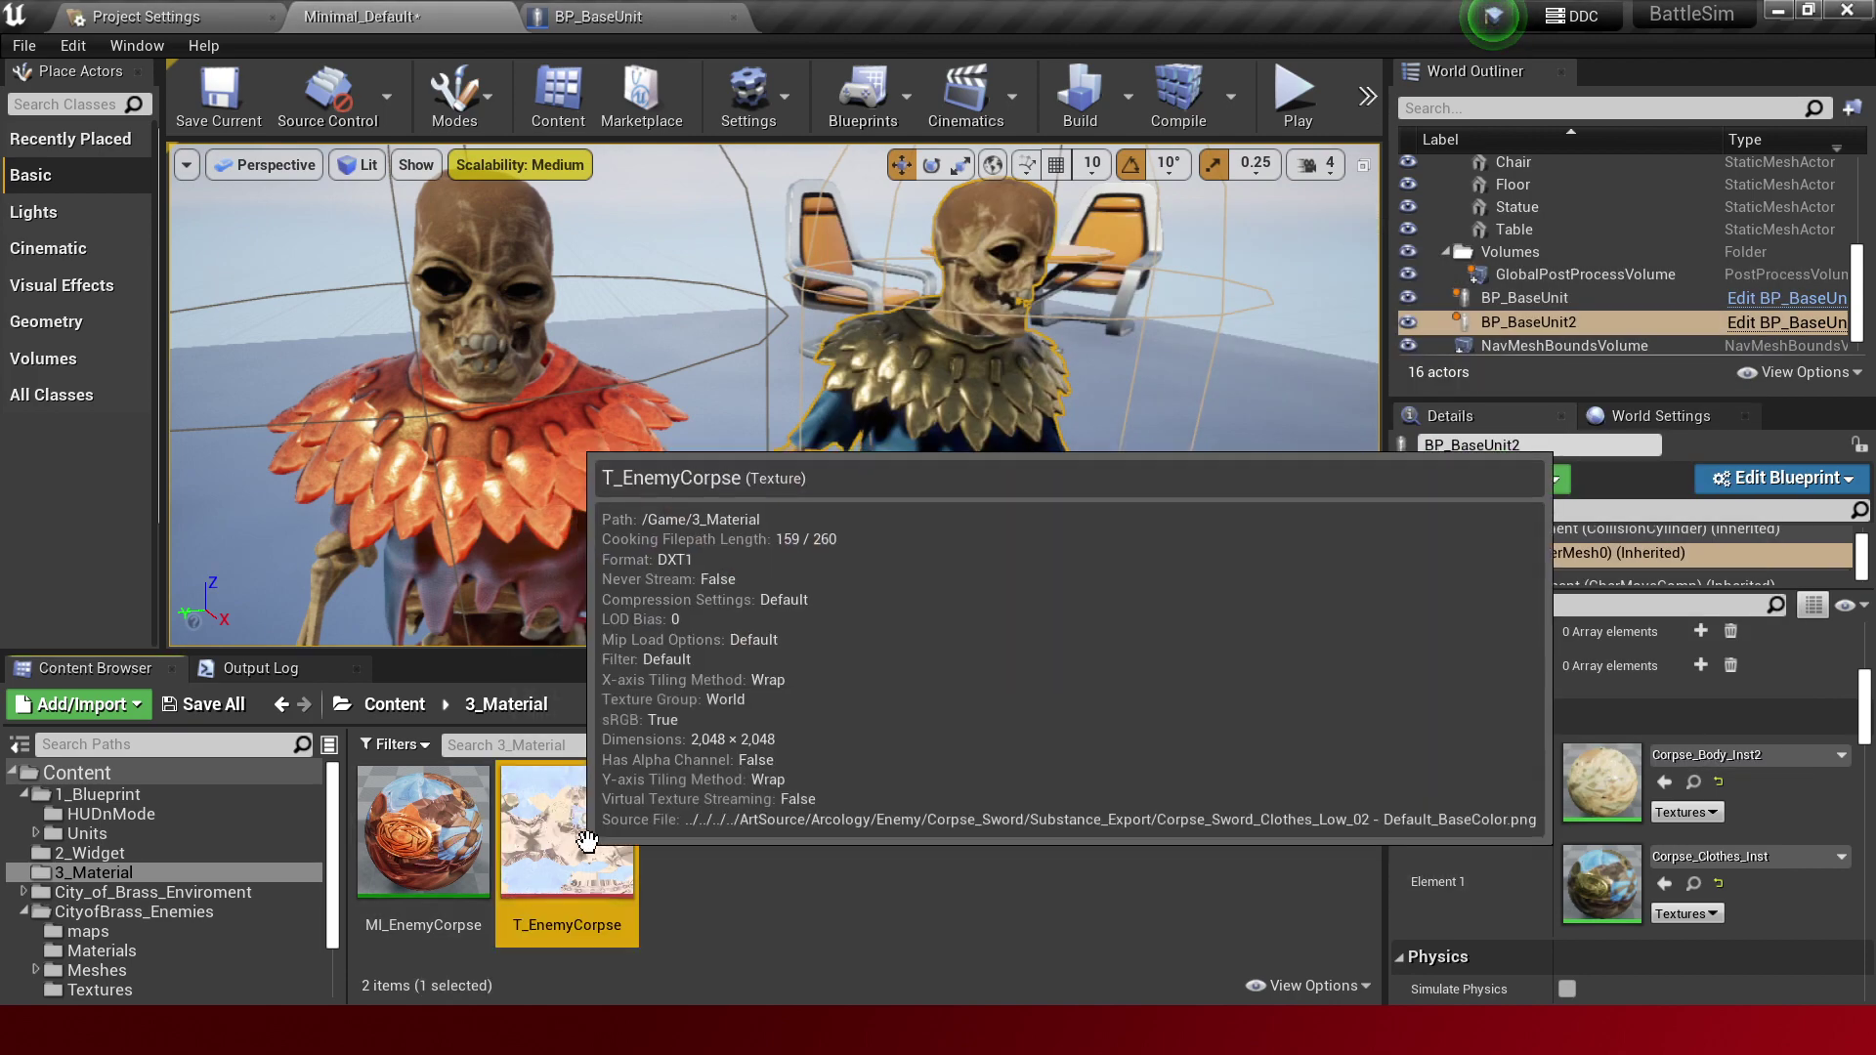
{"action": "key", "text": "Delete"}
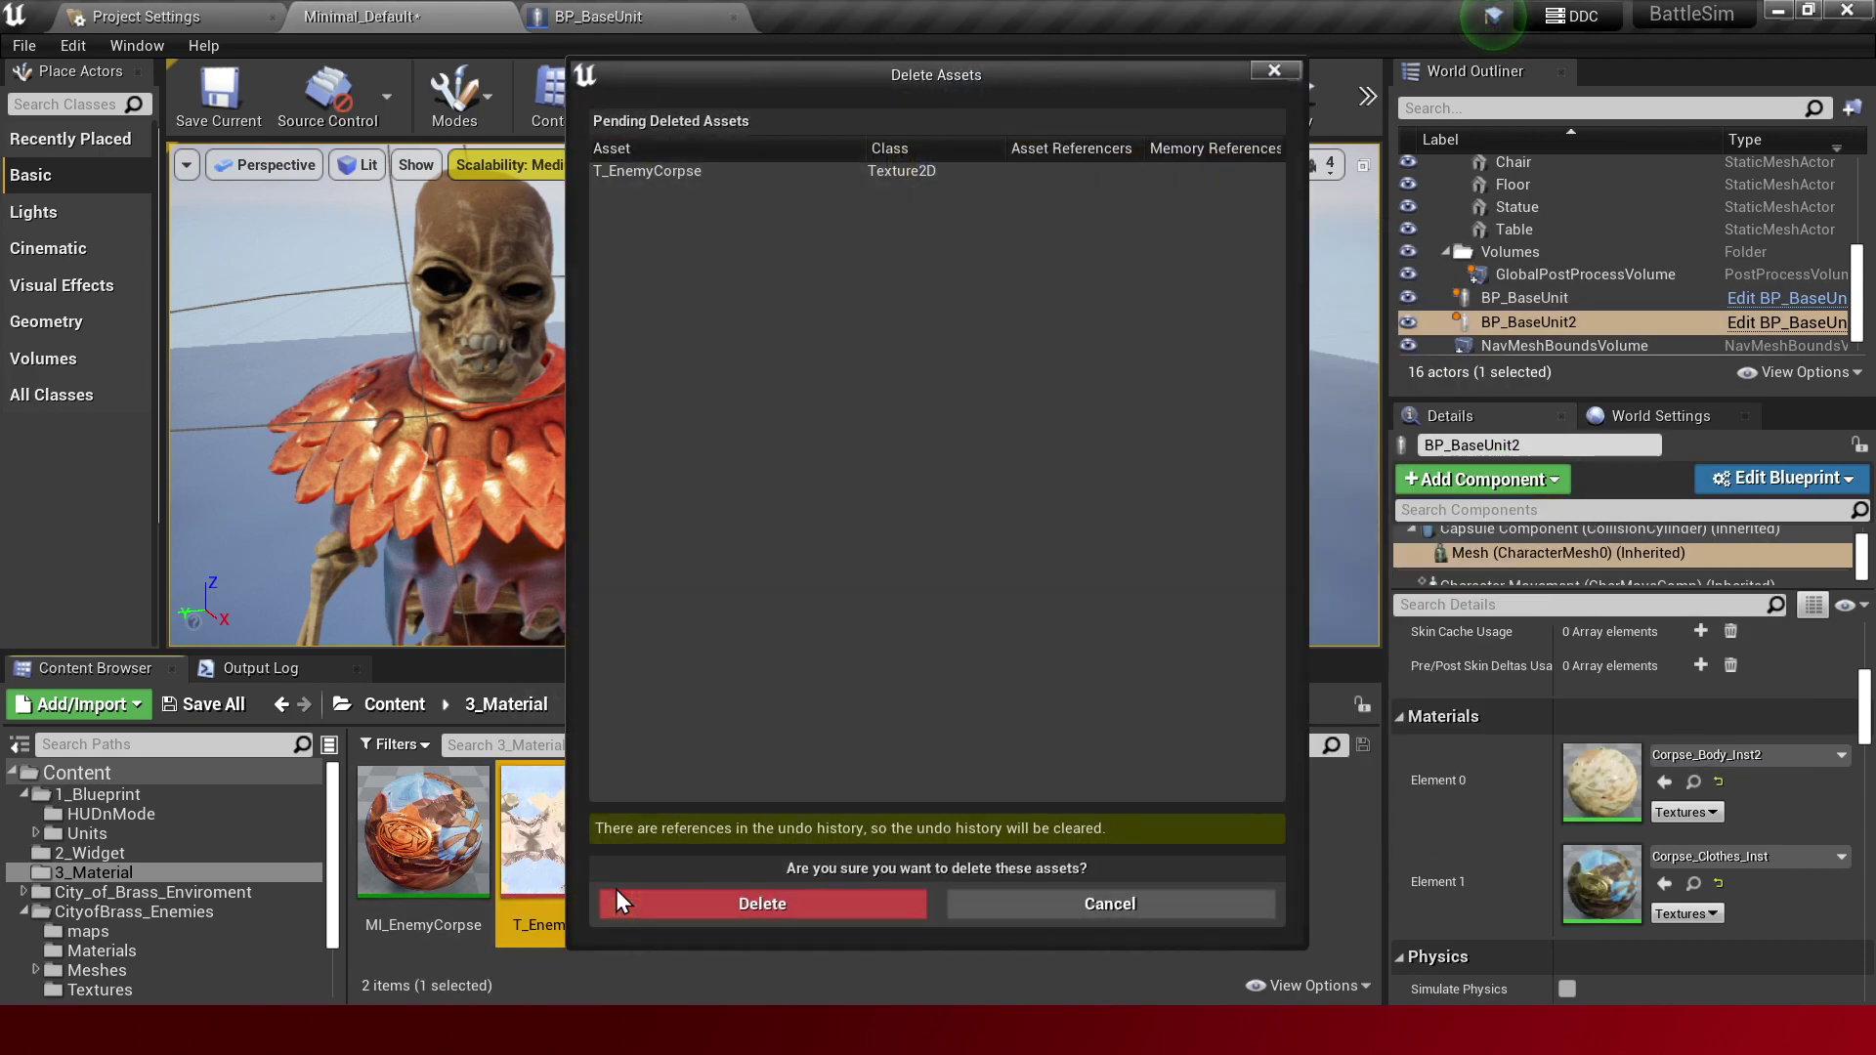
{"action": "left_click", "coordinate": [721, 917]}
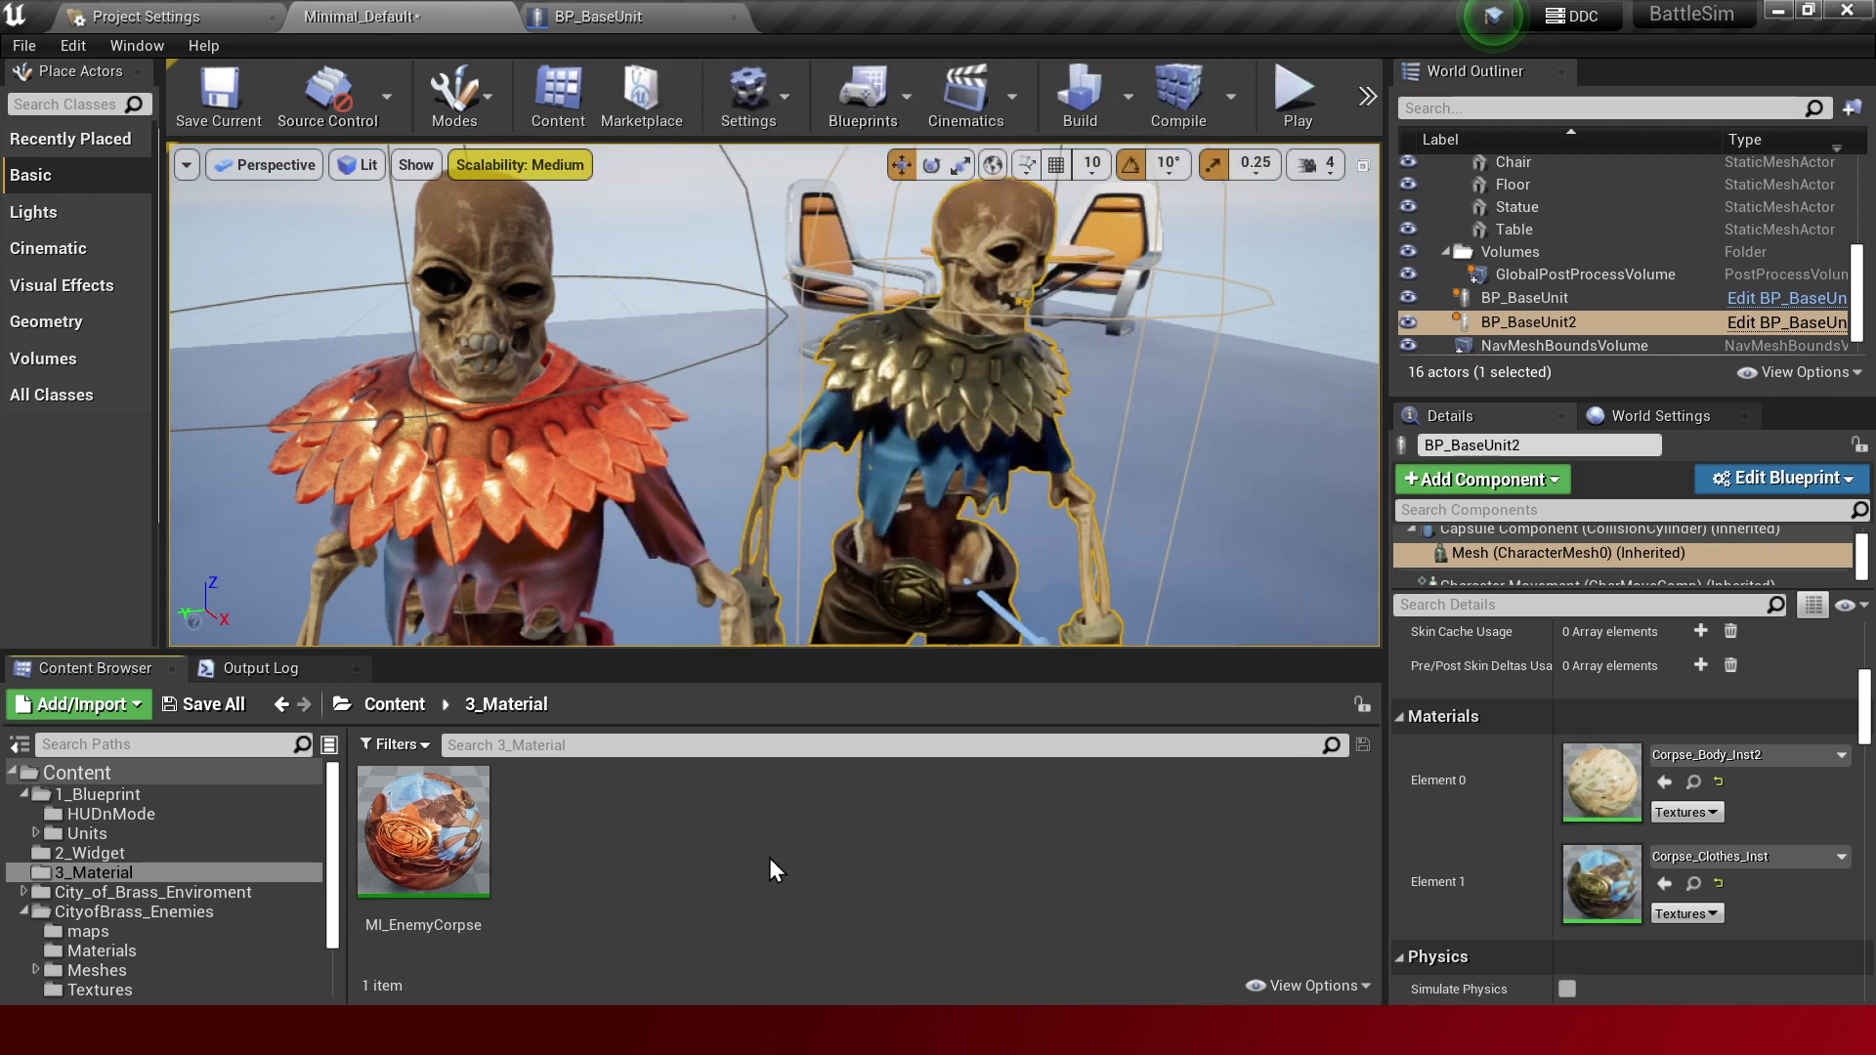
Bring the view in on the two skeletons and select BP_BaseUnit, then BP_BaseUnit2.
{"action": "left_click_drag", "start_coordinate": [939, 470], "coordinate": [939, 586]}
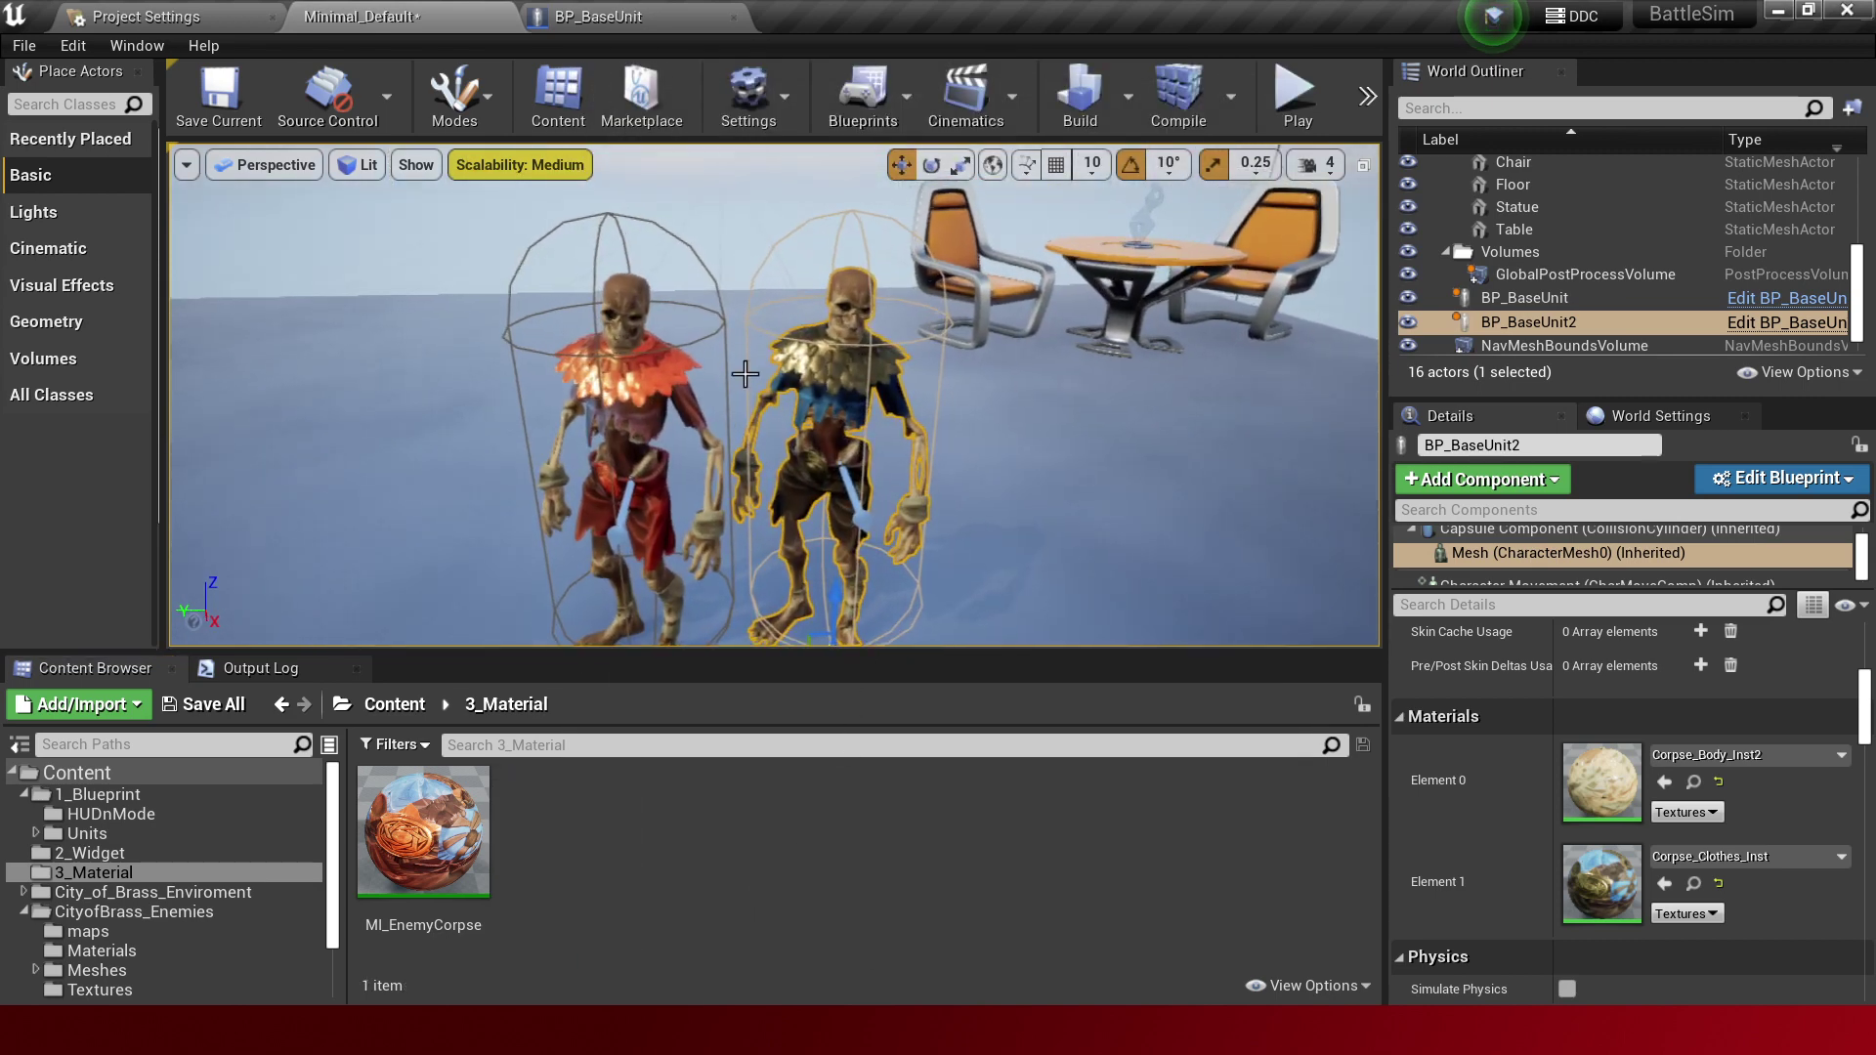
{"action": "left_click_drag", "start_coordinate": [775, 489], "coordinate": [775, 372]}
{"action": "left_click_drag", "start_coordinate": [641, 353], "coordinate": [743, 353]}
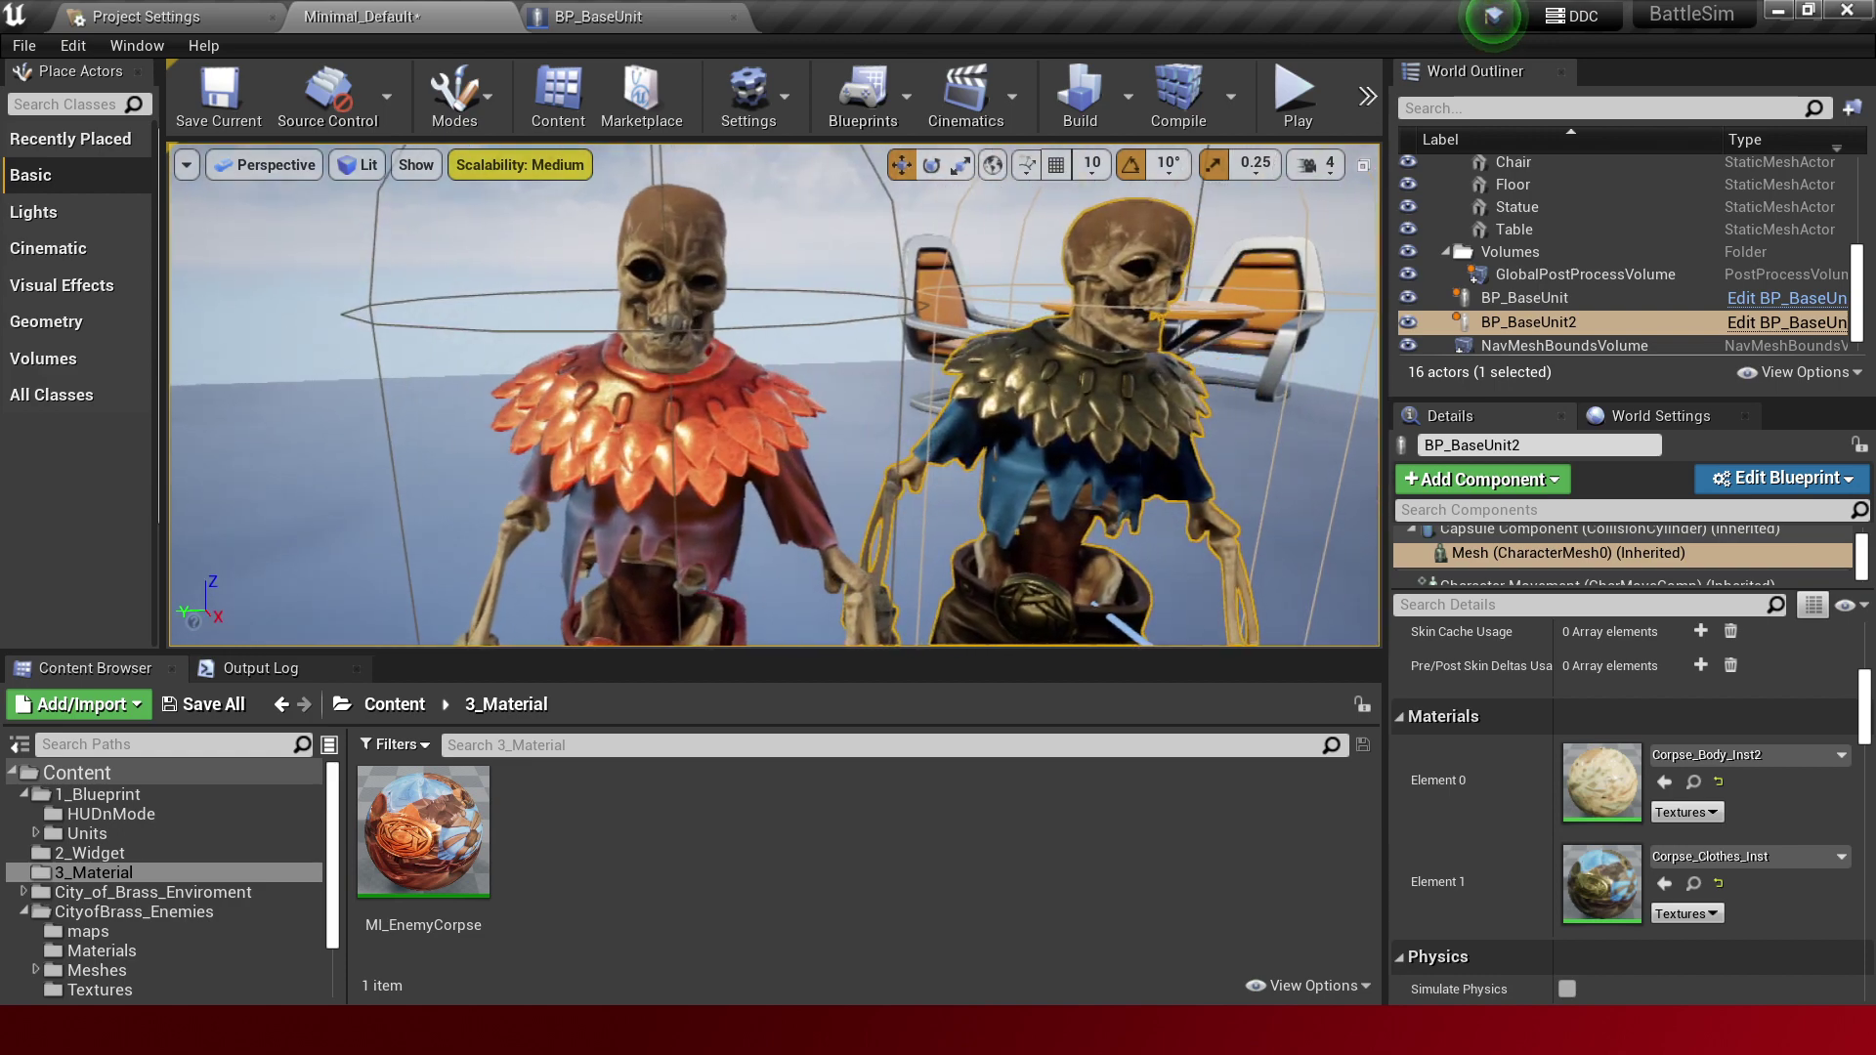
{"action": "left_click", "coordinate": [667, 364]}
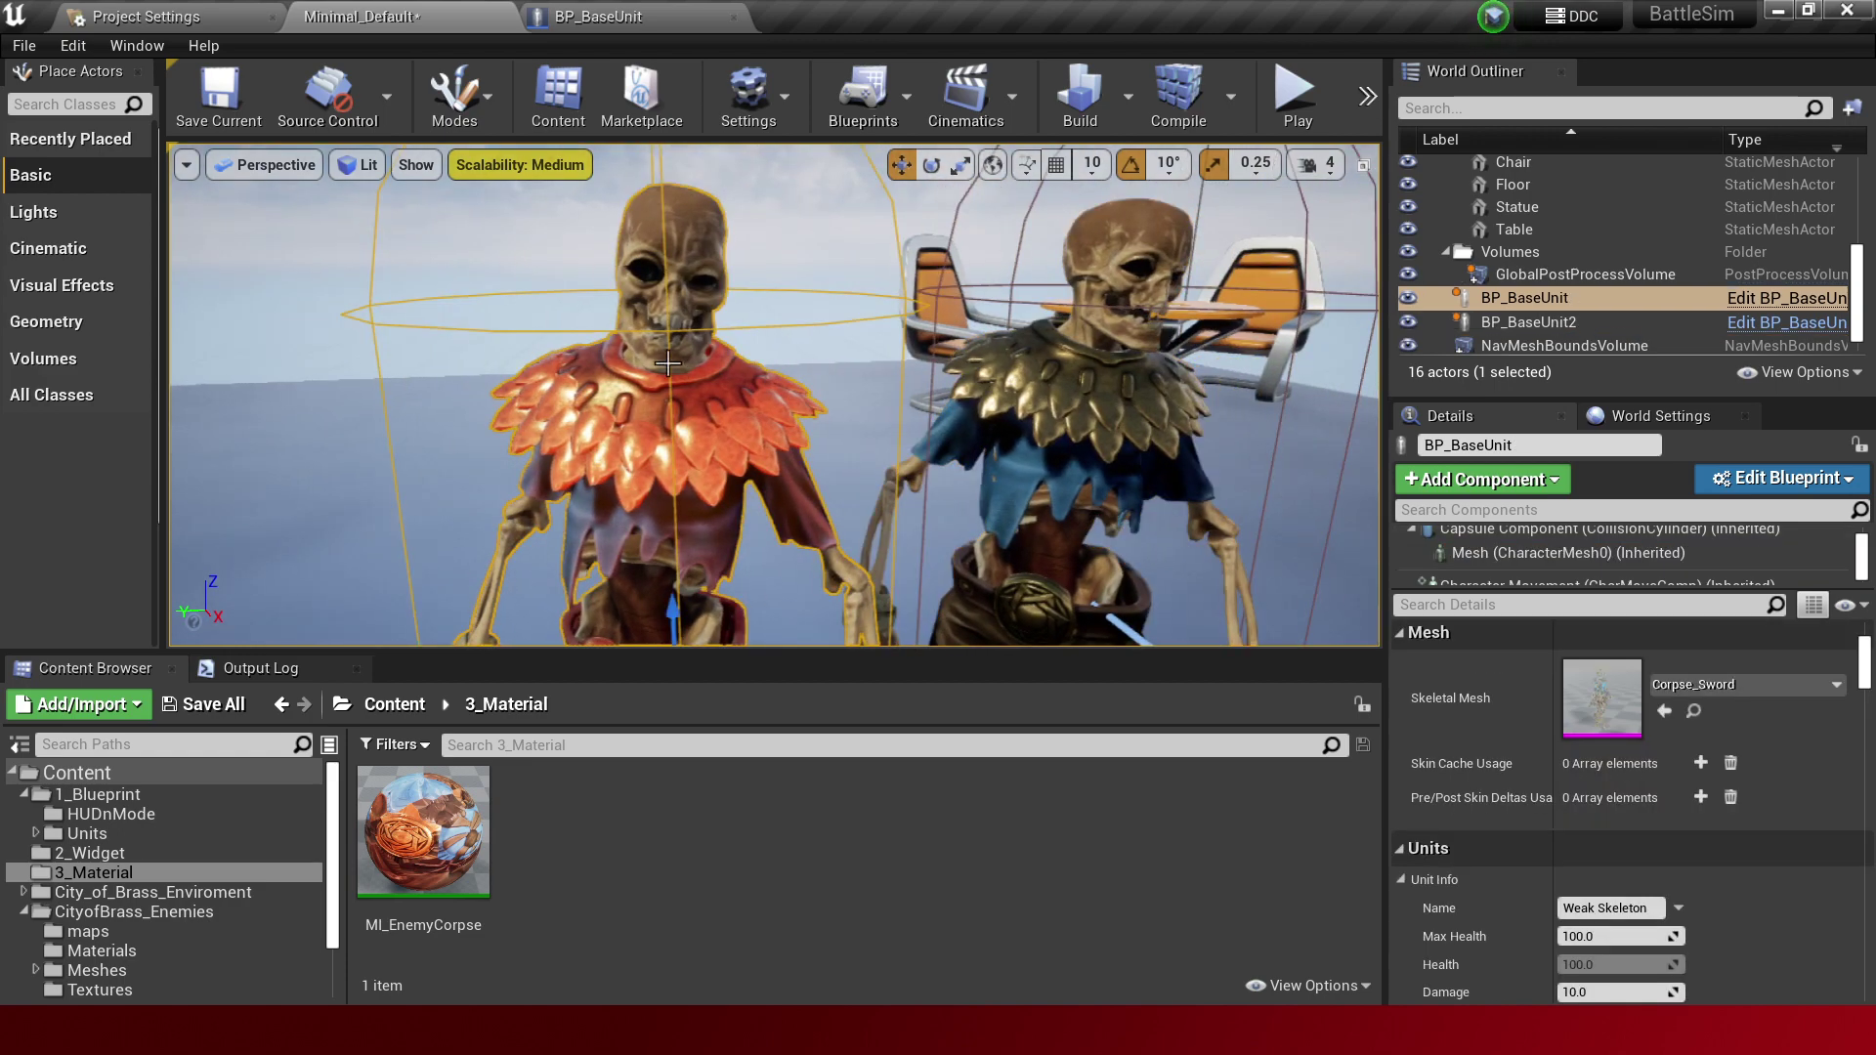
{"action": "left_click", "coordinate": [1160, 347]}
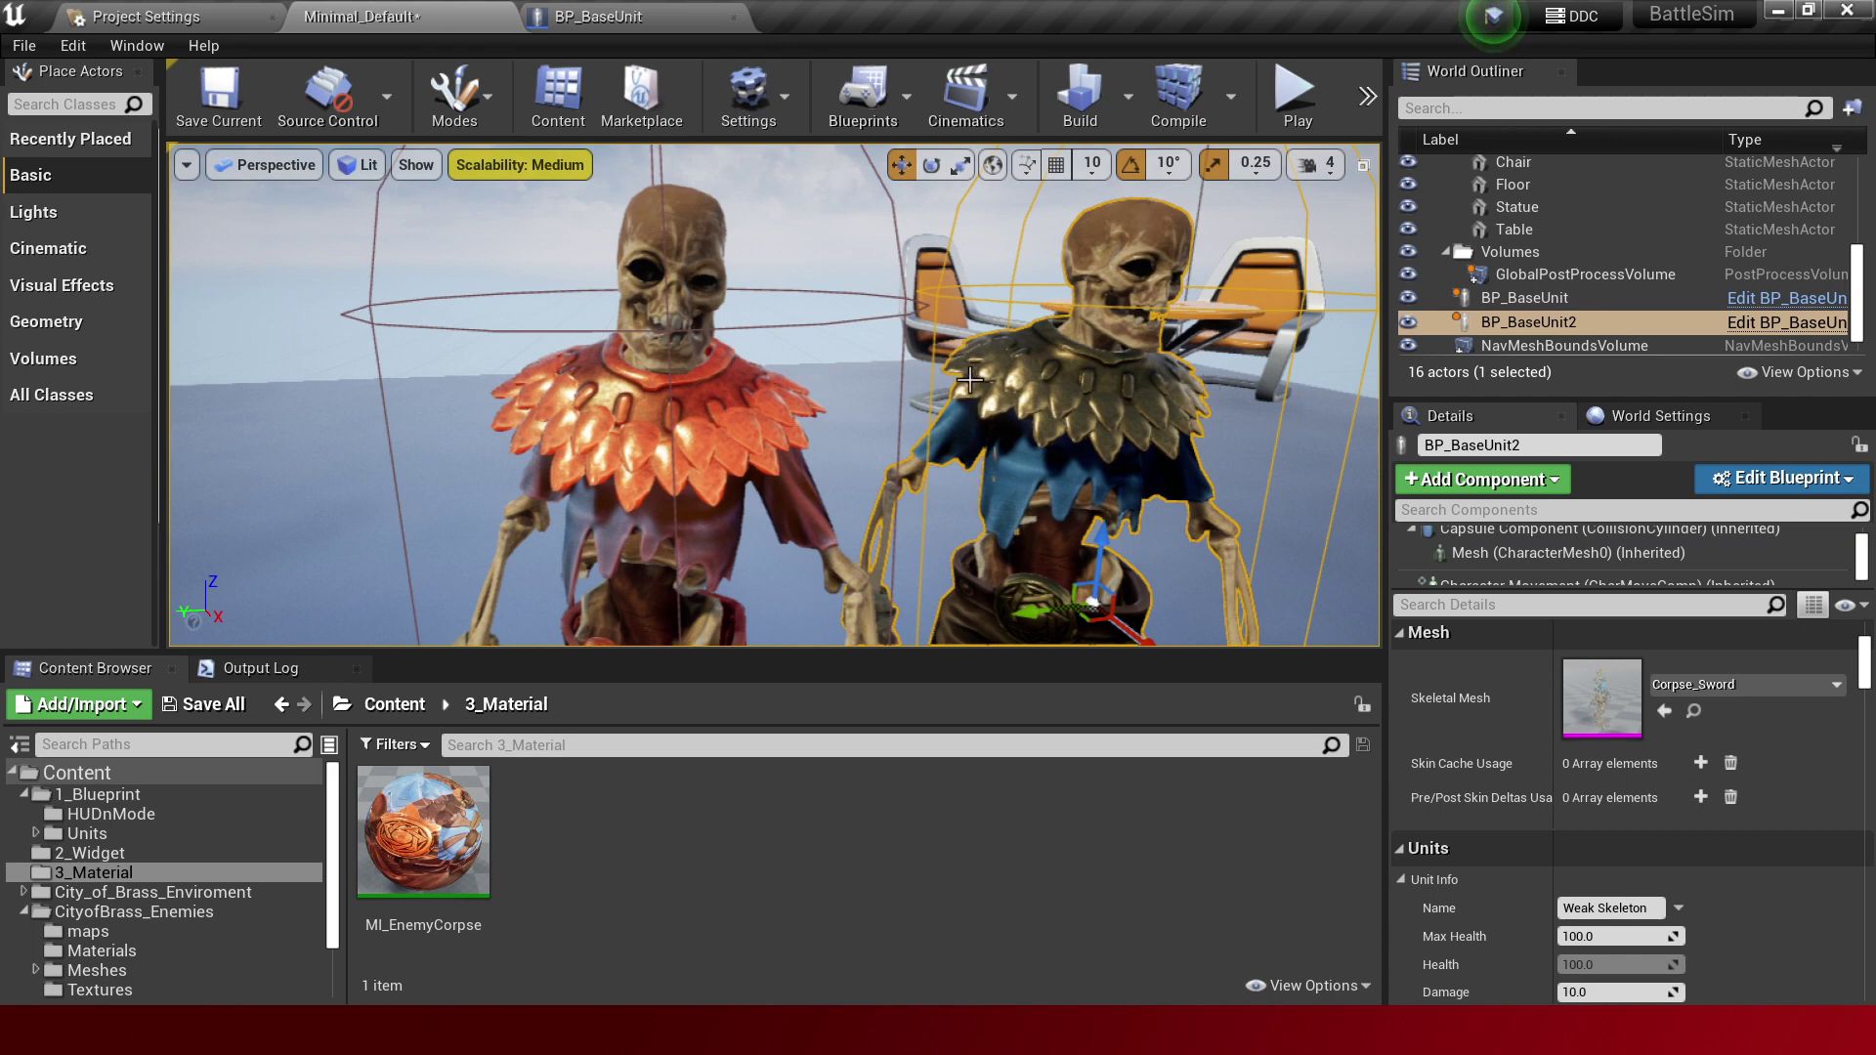
{"action": "left_click", "coordinate": [774, 462]}
{"action": "left_click", "coordinate": [1123, 445]}
Inspect BP_BaseUnit2's mesh material slots, opening and closing Corpse_Body_Inst2.
{"action": "left_click", "coordinate": [1576, 554]}
{"action": "double_click", "coordinate": [1592, 782]}
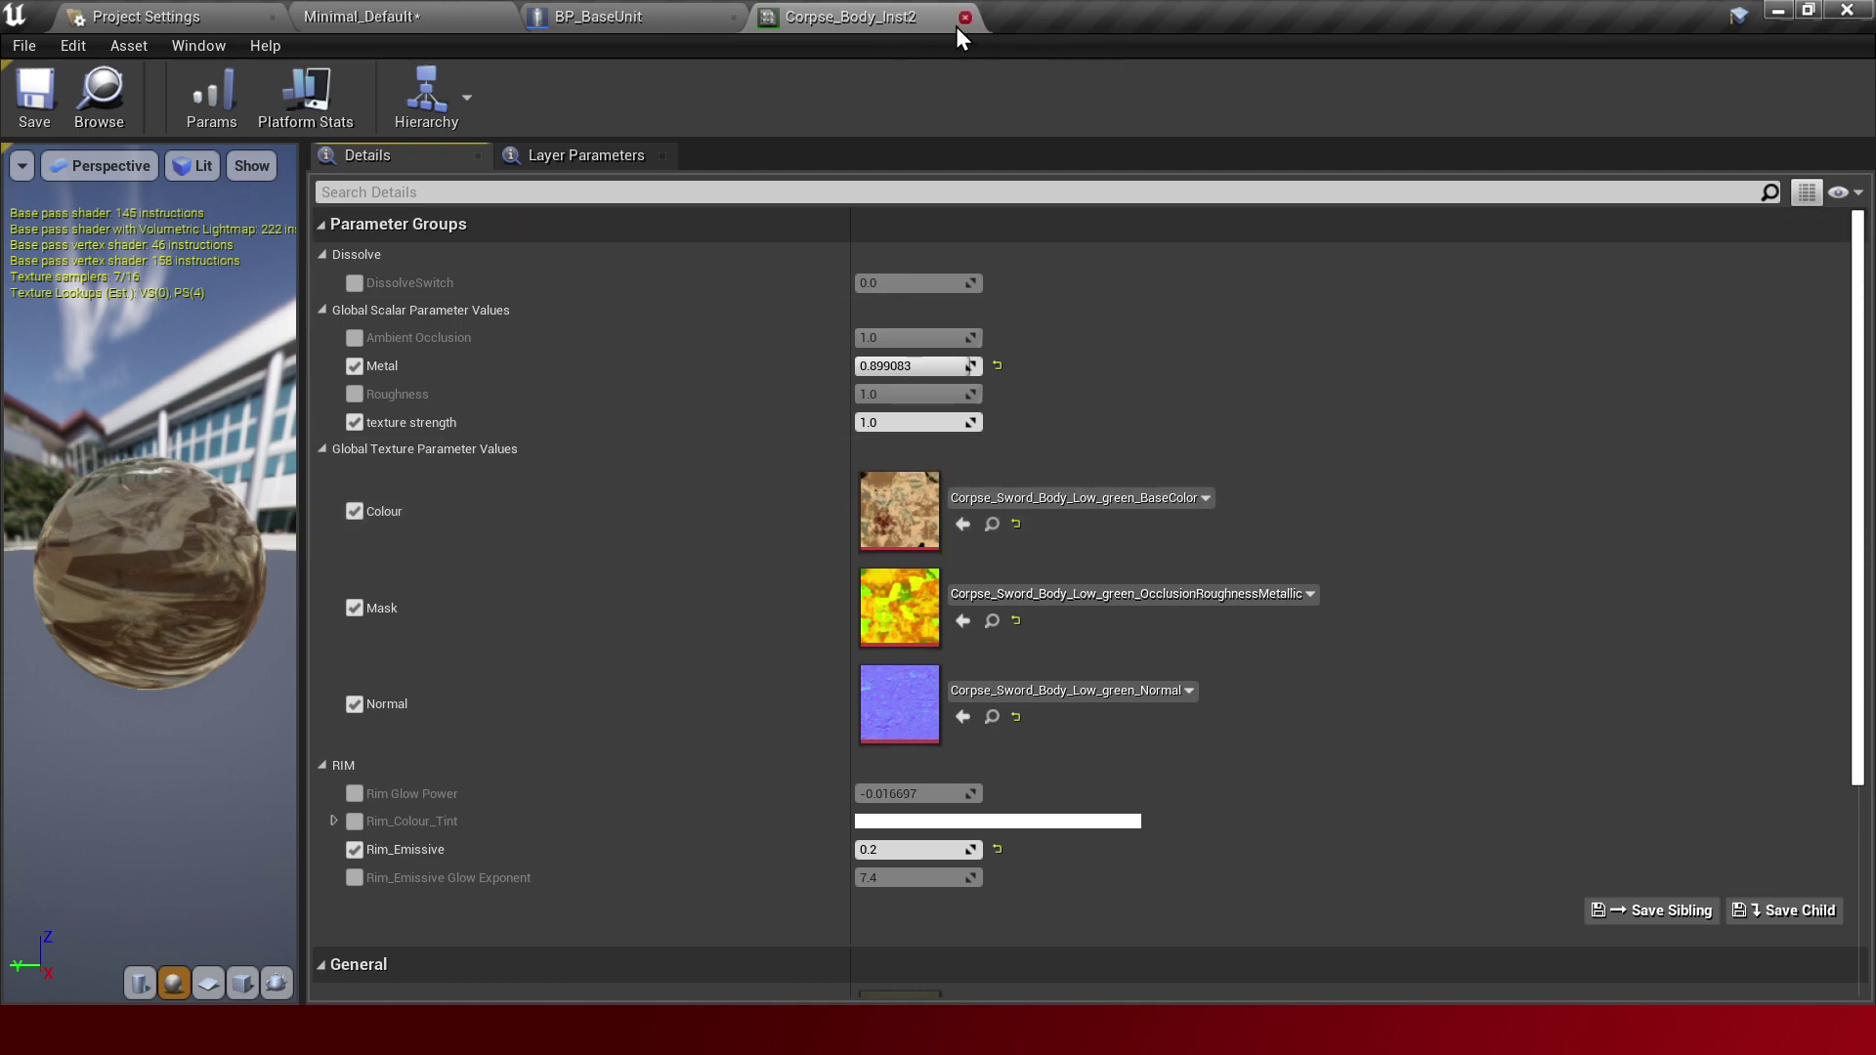
{"action": "left_click", "coordinate": [962, 19]}
{"action": "left_click", "coordinate": [391, 12]}
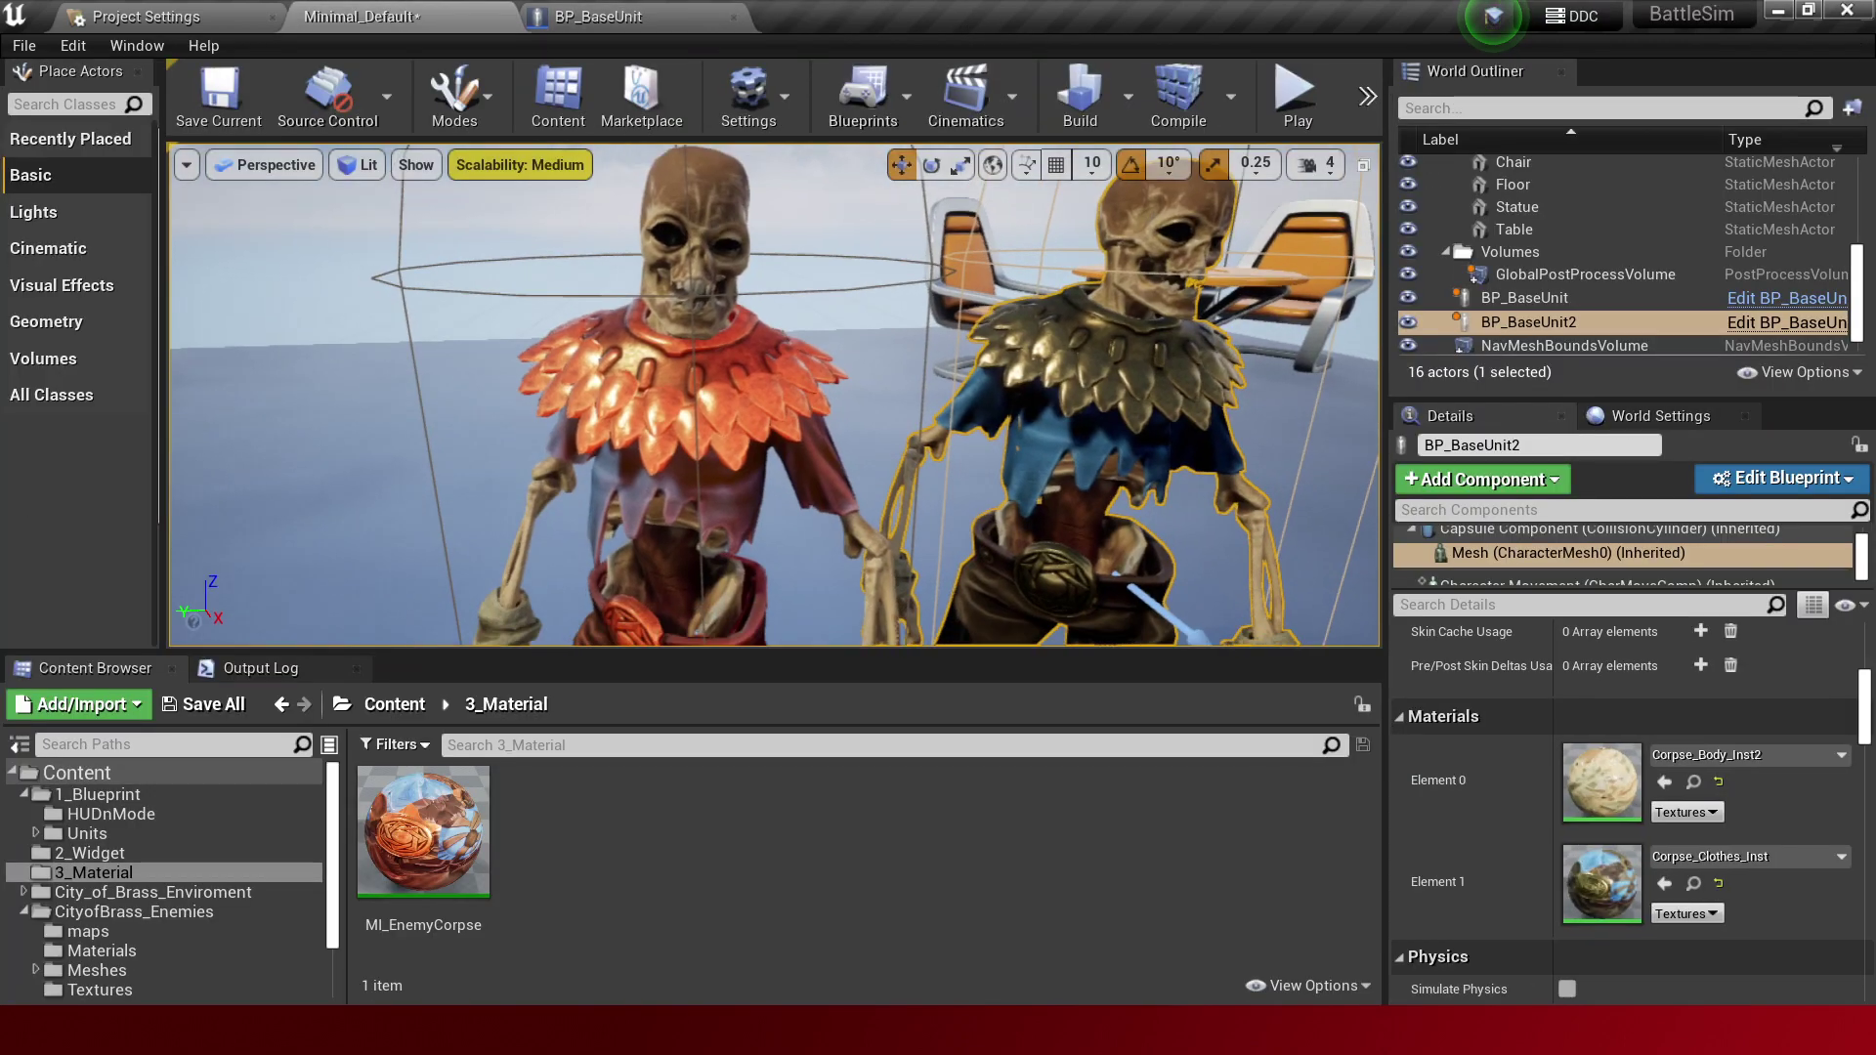
{"action": "scroll", "coordinate": [688, 313], "scroll_direction": "down", "scroll_amount": 2}
{"action": "scroll", "coordinate": [688, 313], "scroll_direction": "down", "scroll_amount": 2}
{"action": "scroll", "coordinate": [688, 313], "scroll_direction": "down", "scroll_amount": 3}
{"action": "scroll", "coordinate": [688, 312], "scroll_direction": "down", "scroll_amount": 3}
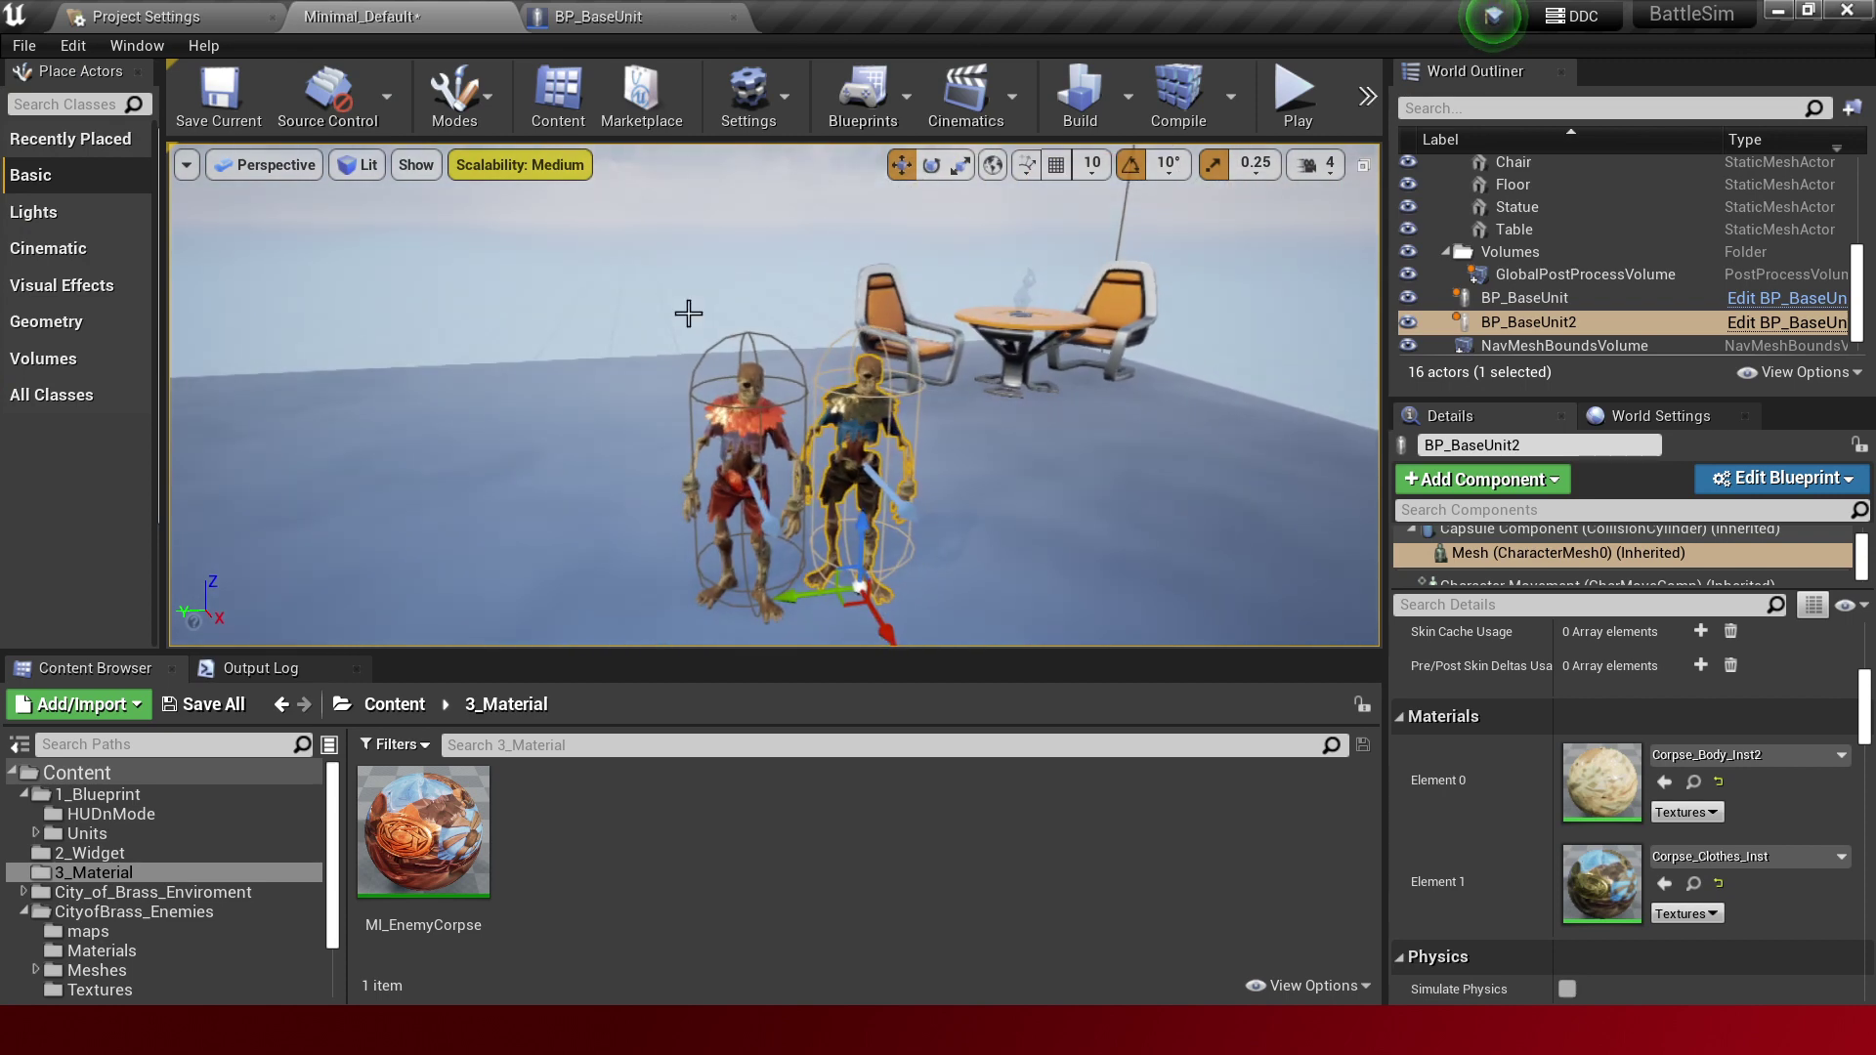
Run a short play-test of the level, then show the skeleton mesh's material slots.
{"action": "key", "text": "alt+p"}
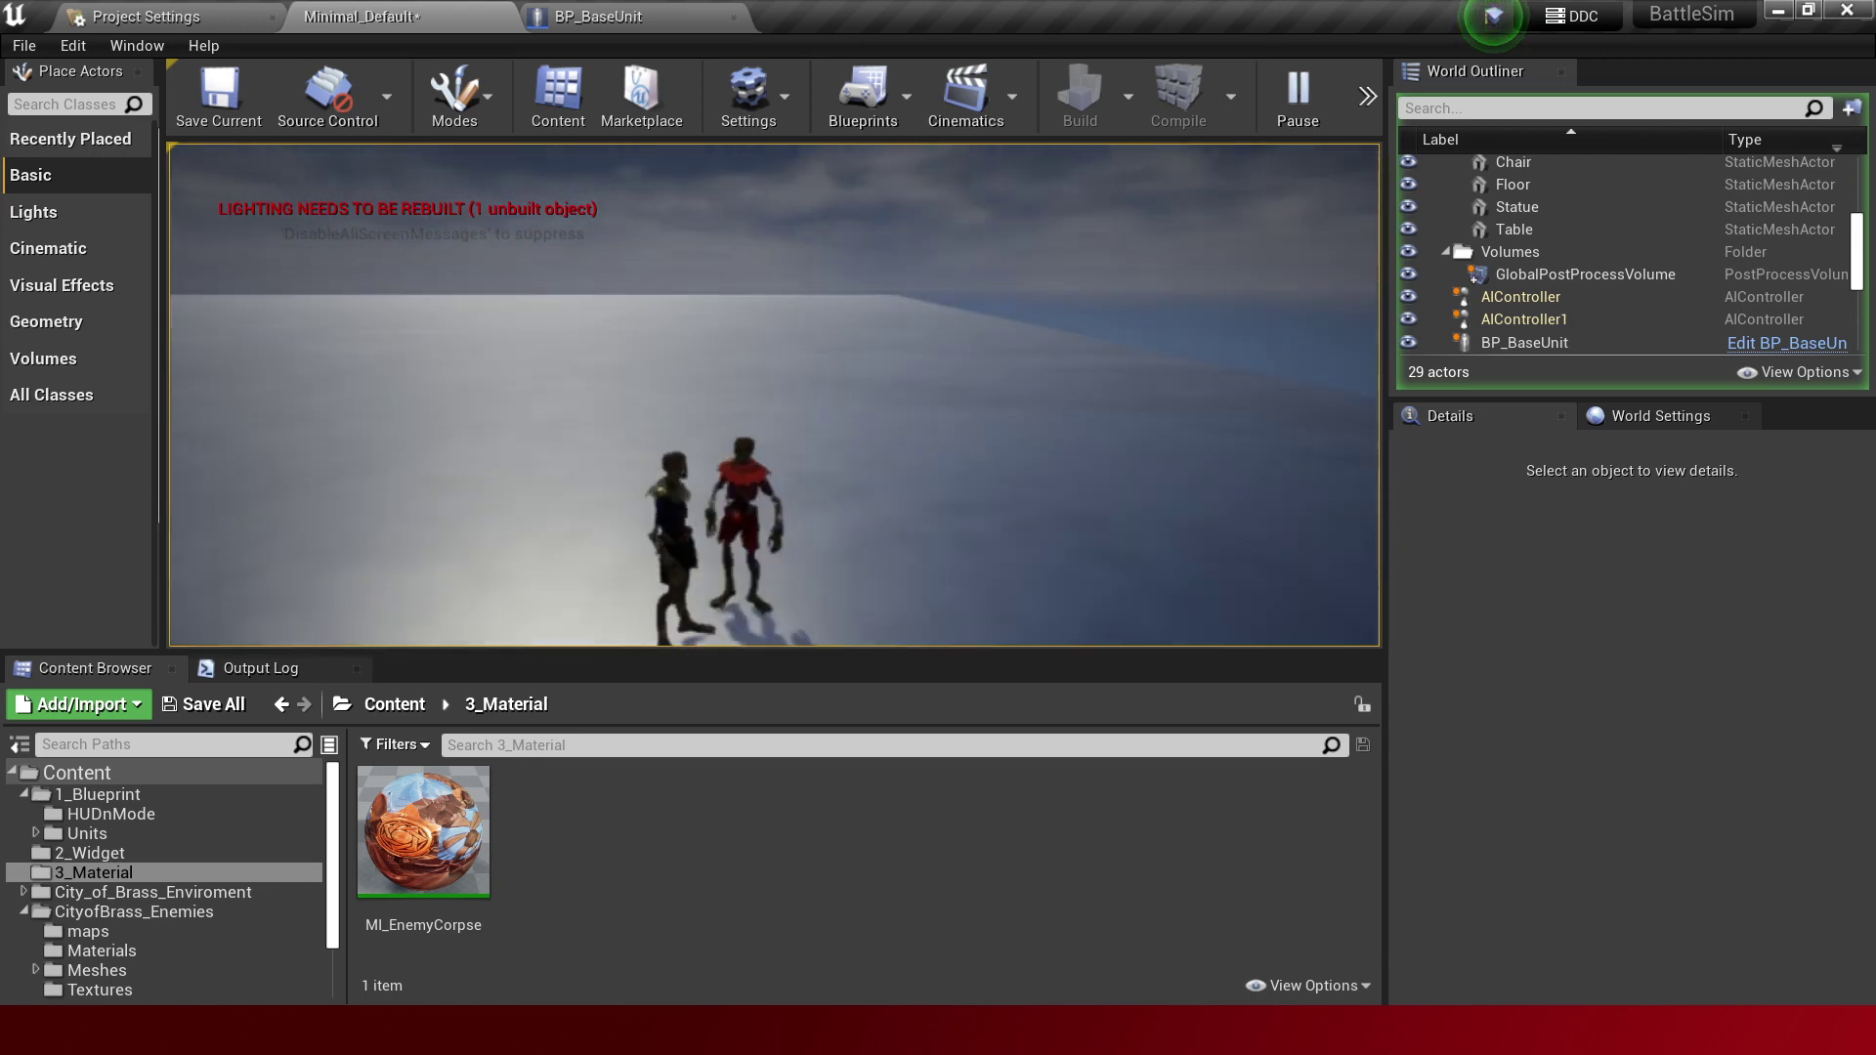
{"action": "key", "text": "Escape"}
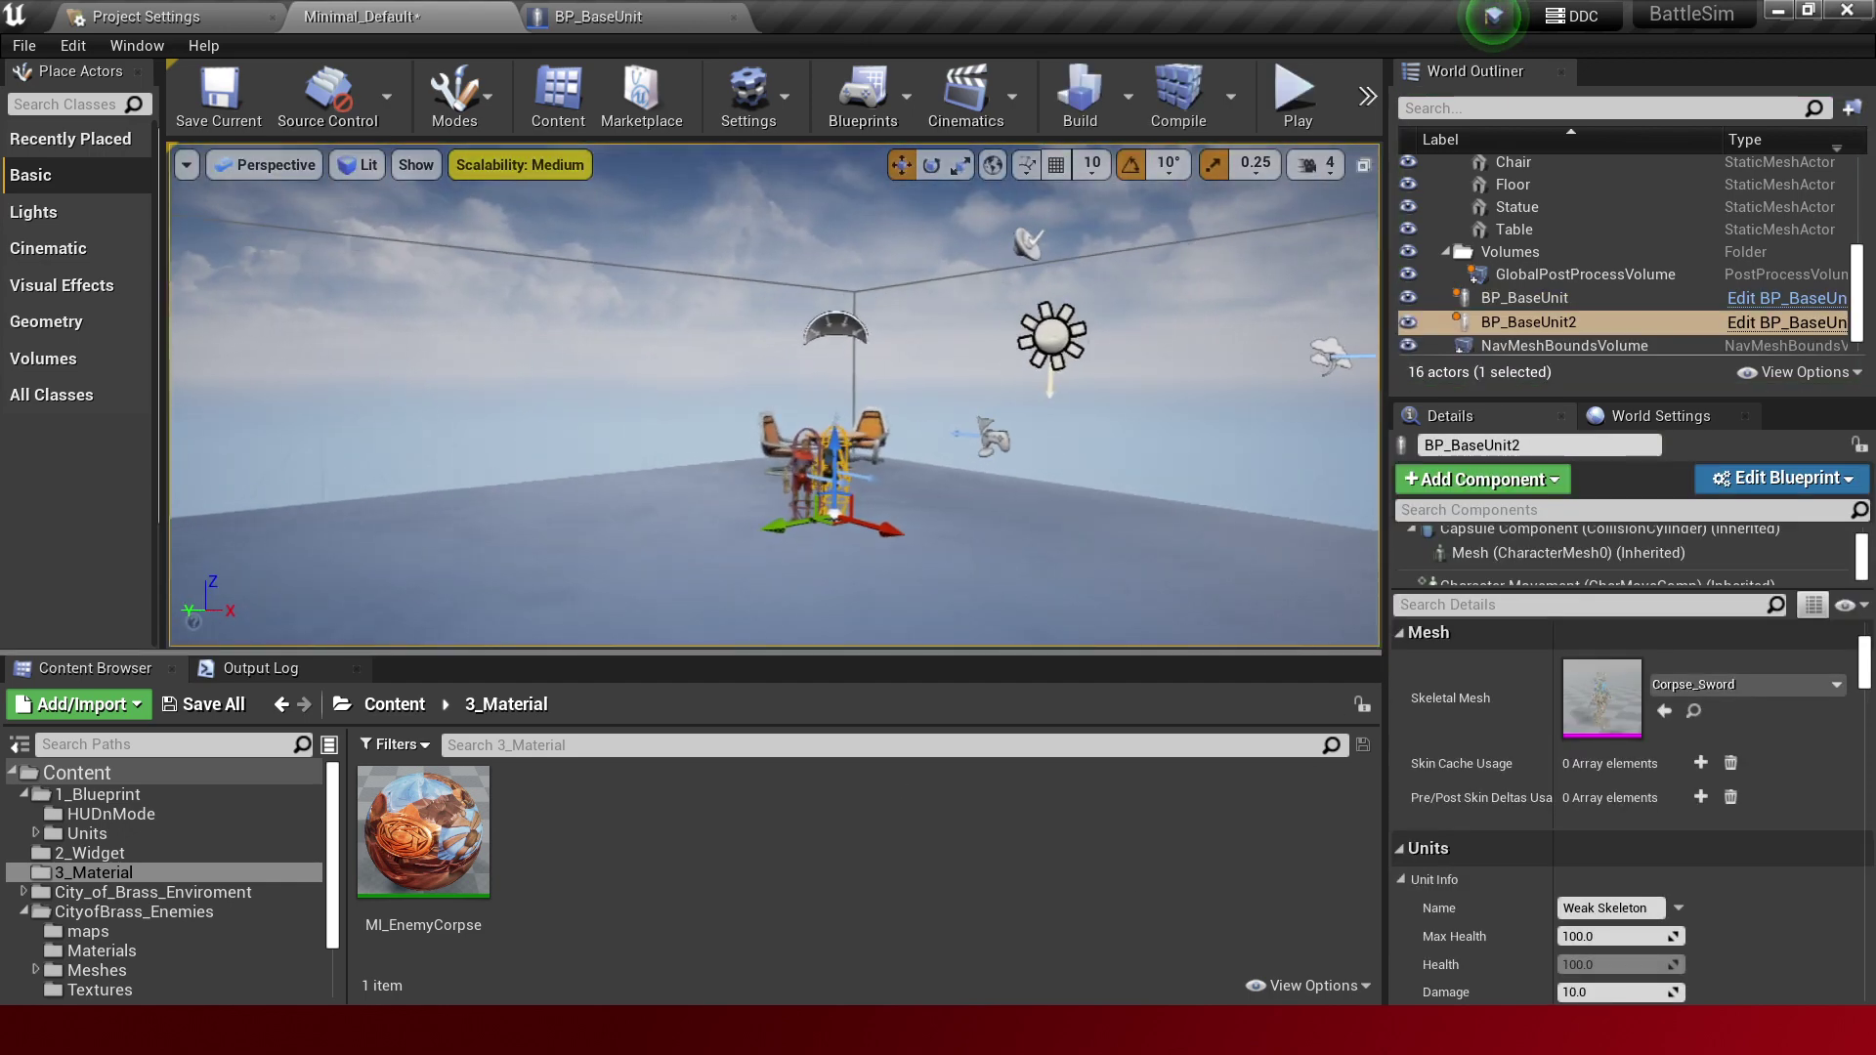
{"action": "scroll", "coordinate": [774, 396], "scroll_direction": "up", "scroll_amount": 3}
{"action": "scroll", "coordinate": [774, 396], "scroll_direction": "up", "scroll_amount": 2}
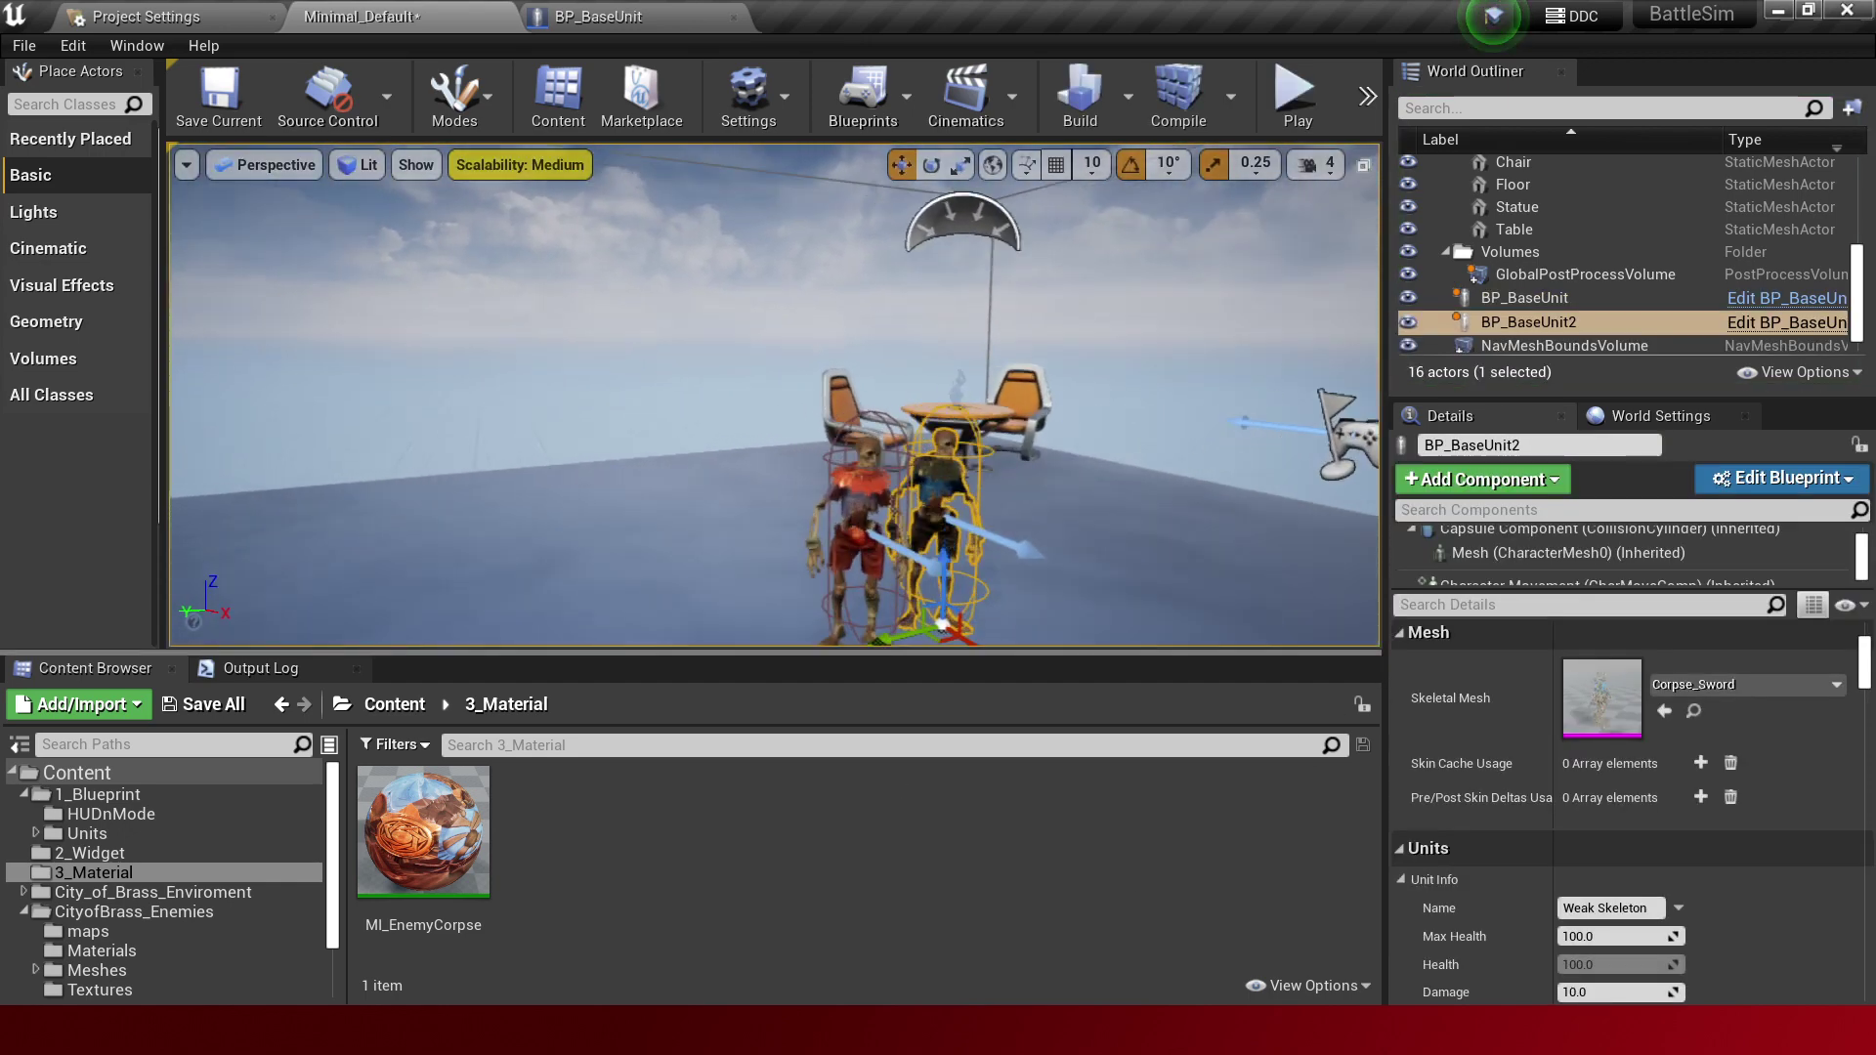
{"action": "left_click", "coordinate": [1556, 553]}
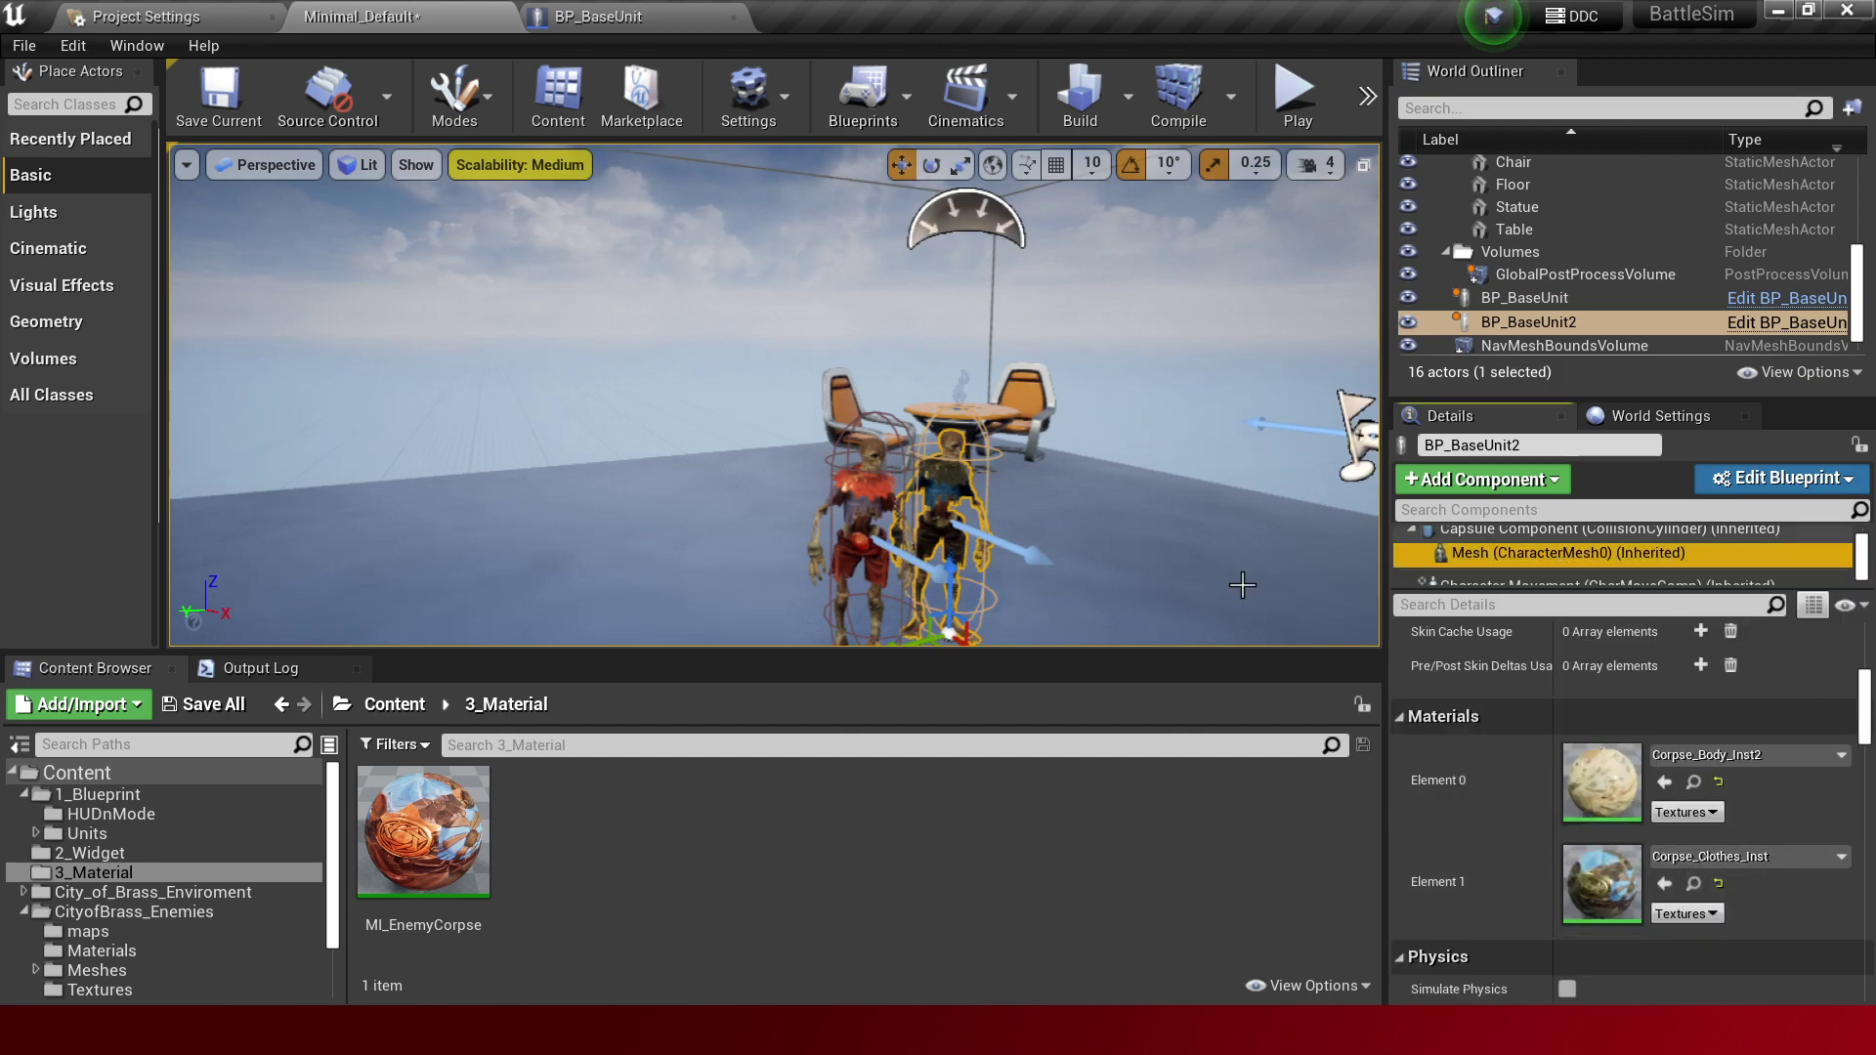
{"action": "scroll", "coordinate": [898, 459], "scroll_direction": "up", "scroll_amount": 3}
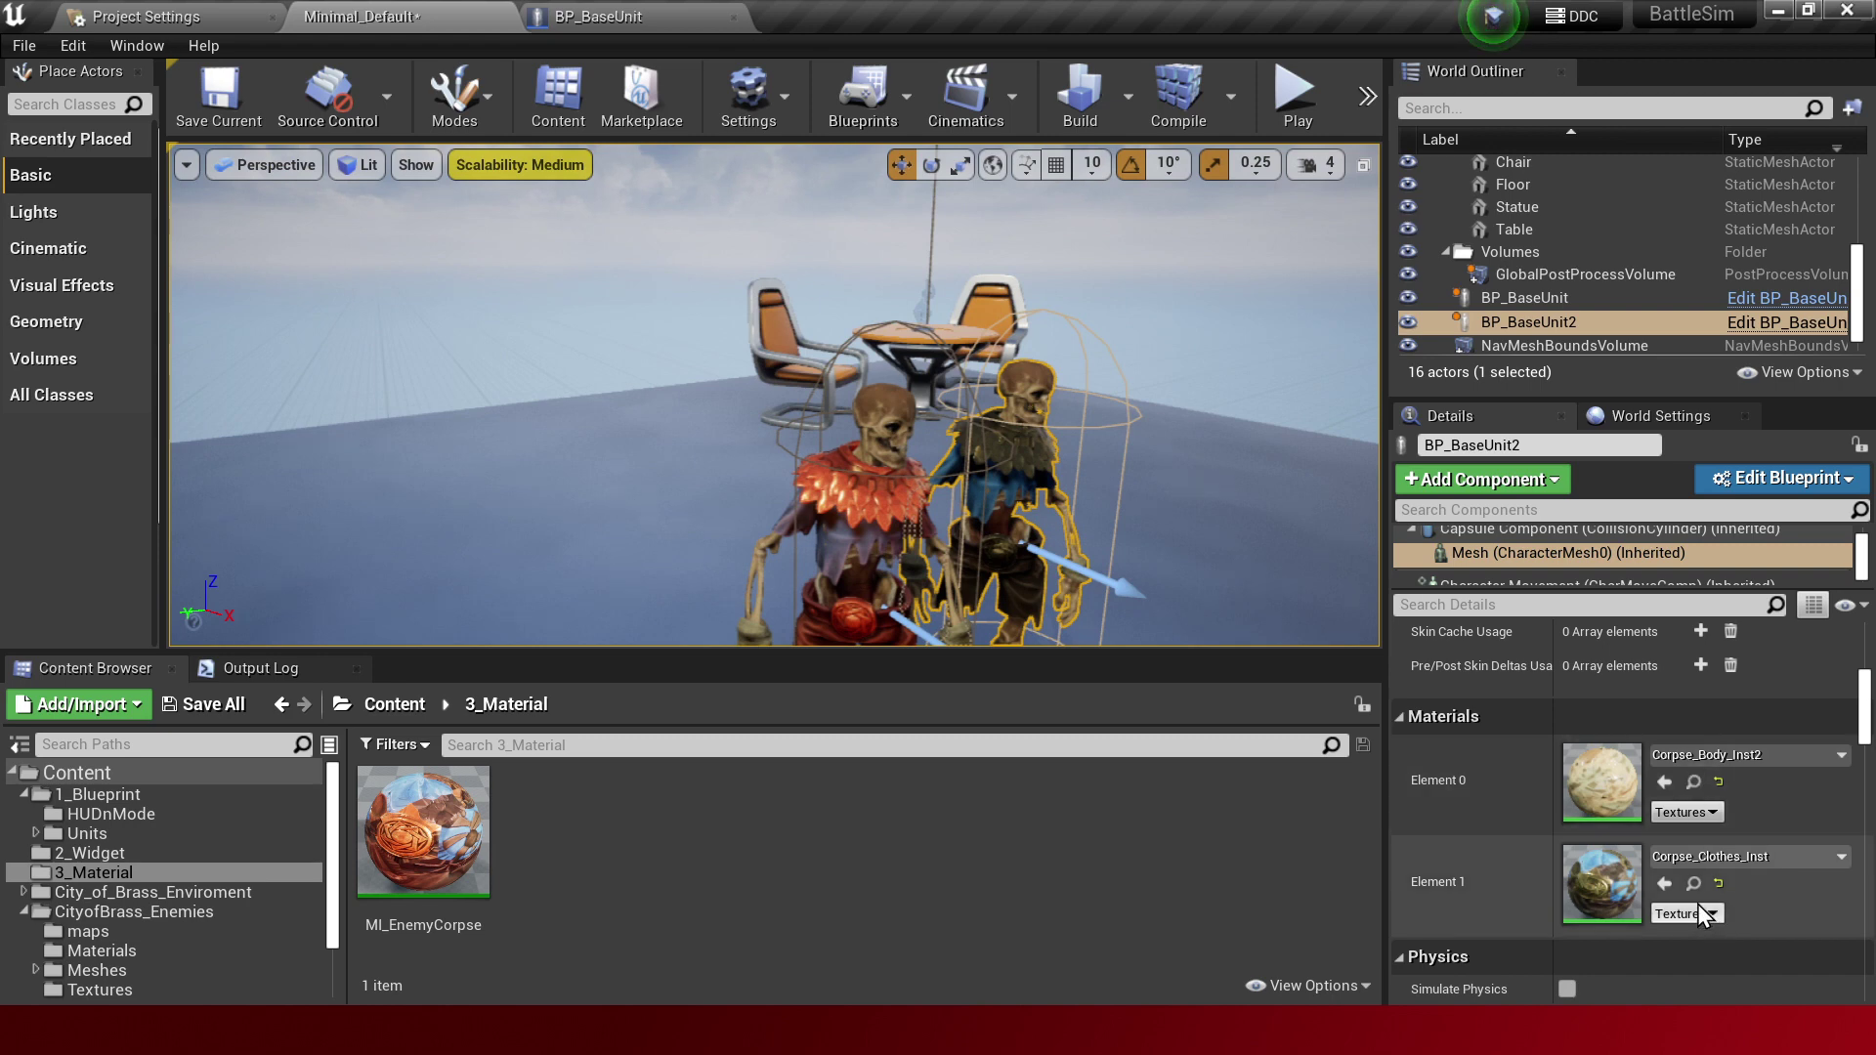
Copy Corpse_Body_Inst2 into the 3_Material folder and name the copy MI_EnemyCorpseBody.
{"action": "left_click", "coordinate": [1695, 783]}
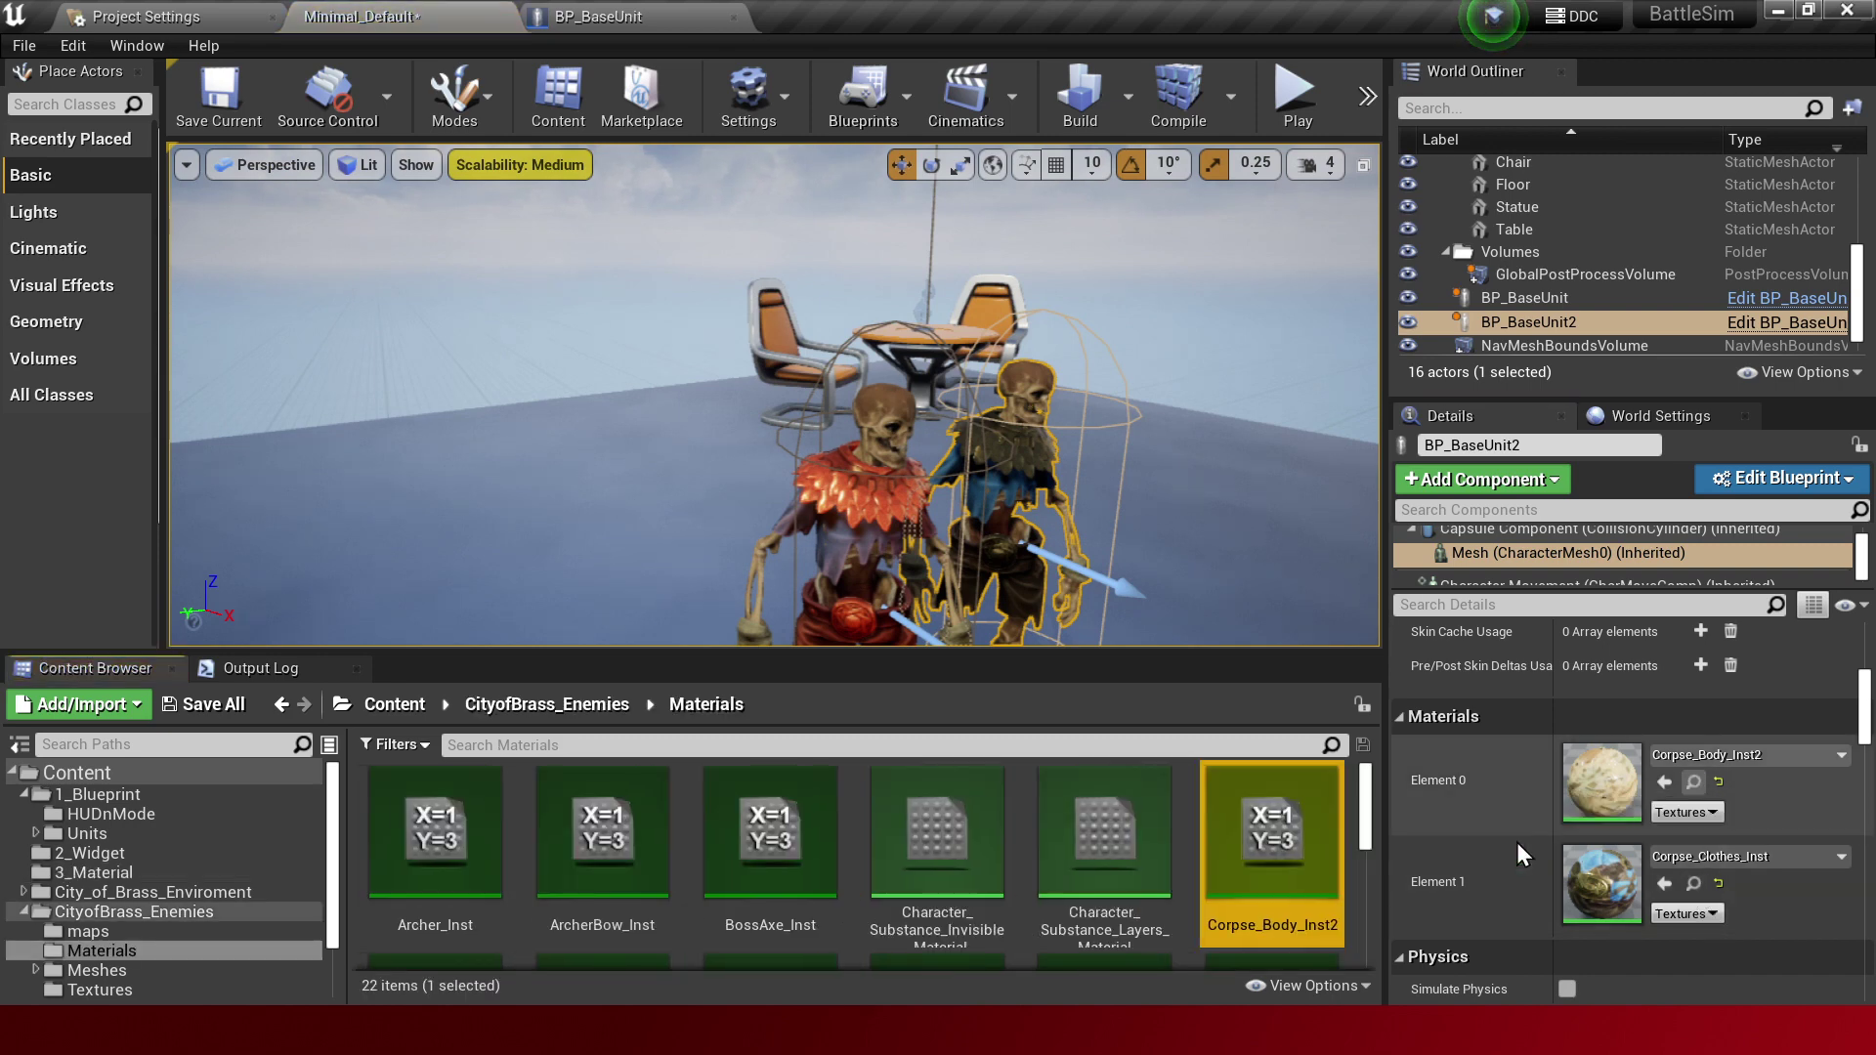
{"action": "left_click_drag", "start_coordinate": [1271, 831], "coordinate": [166, 873]}
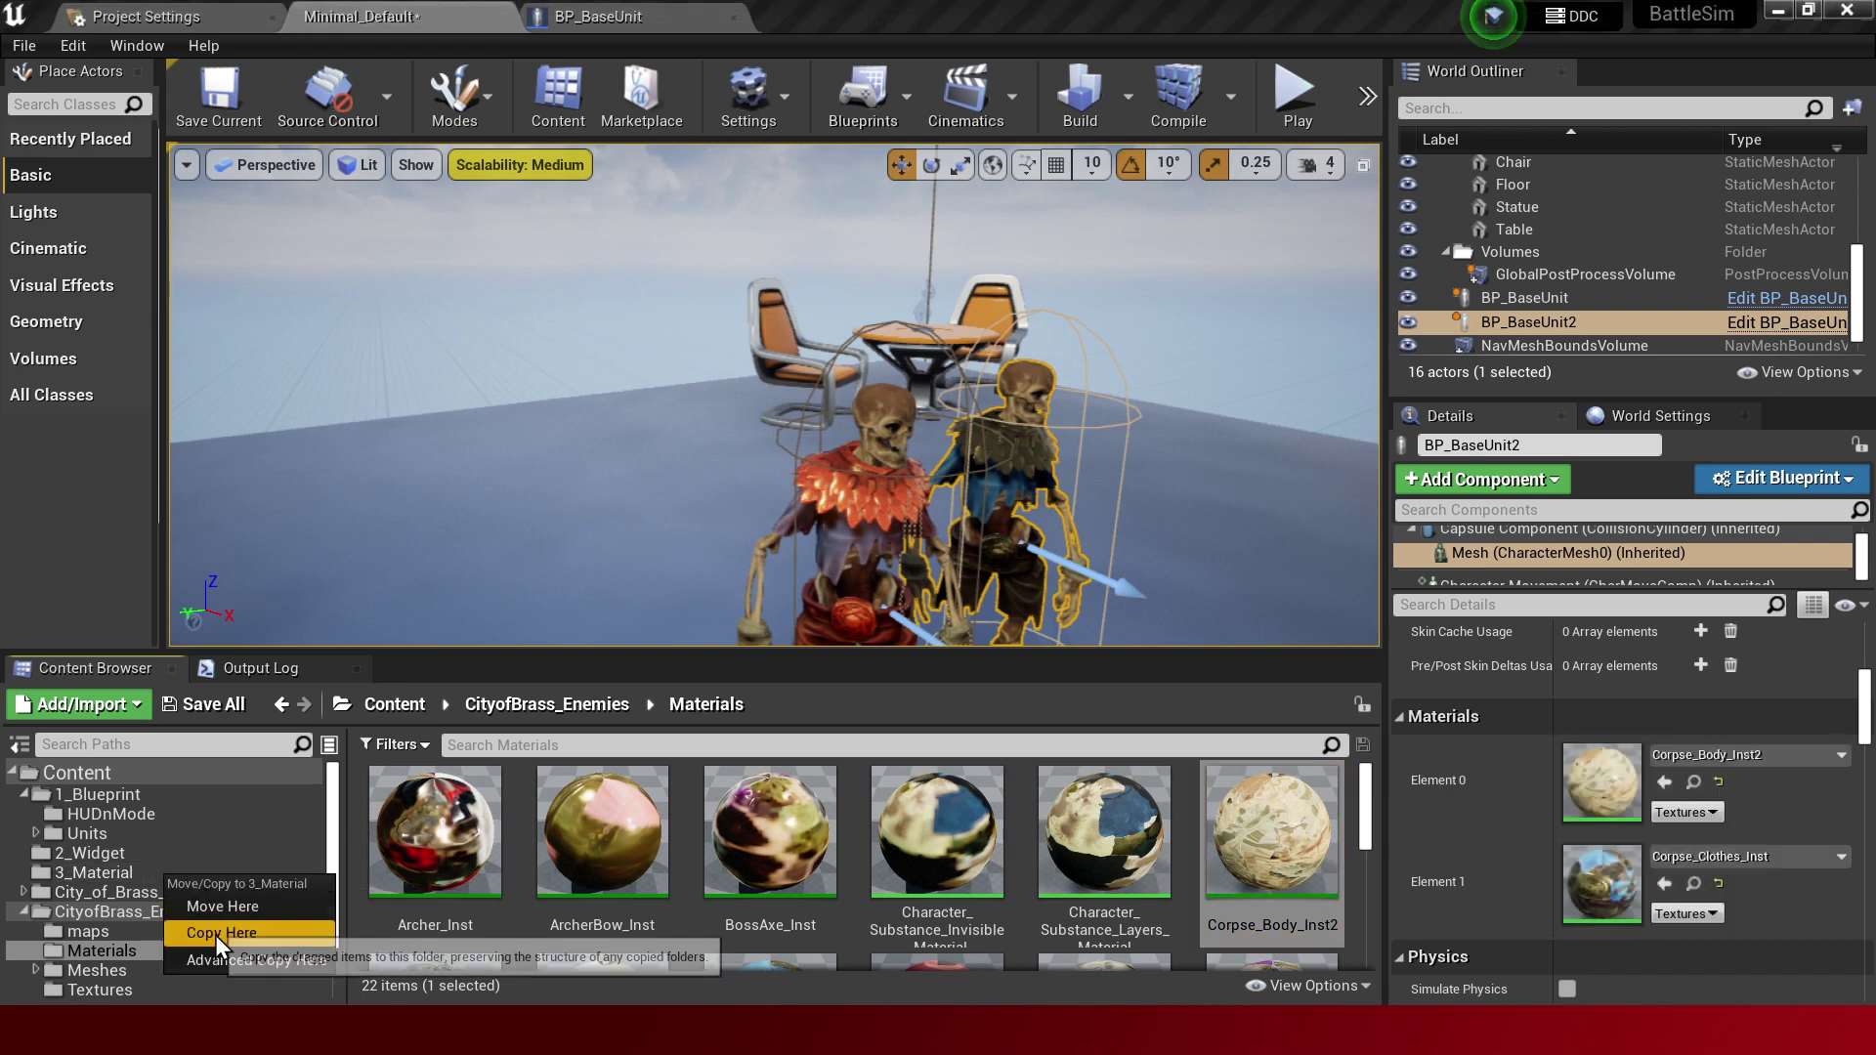
{"action": "left_click", "coordinate": [215, 935]}
{"action": "left_click", "coordinate": [131, 871]}
{"action": "type", "text": "MI_EnemyCor"}
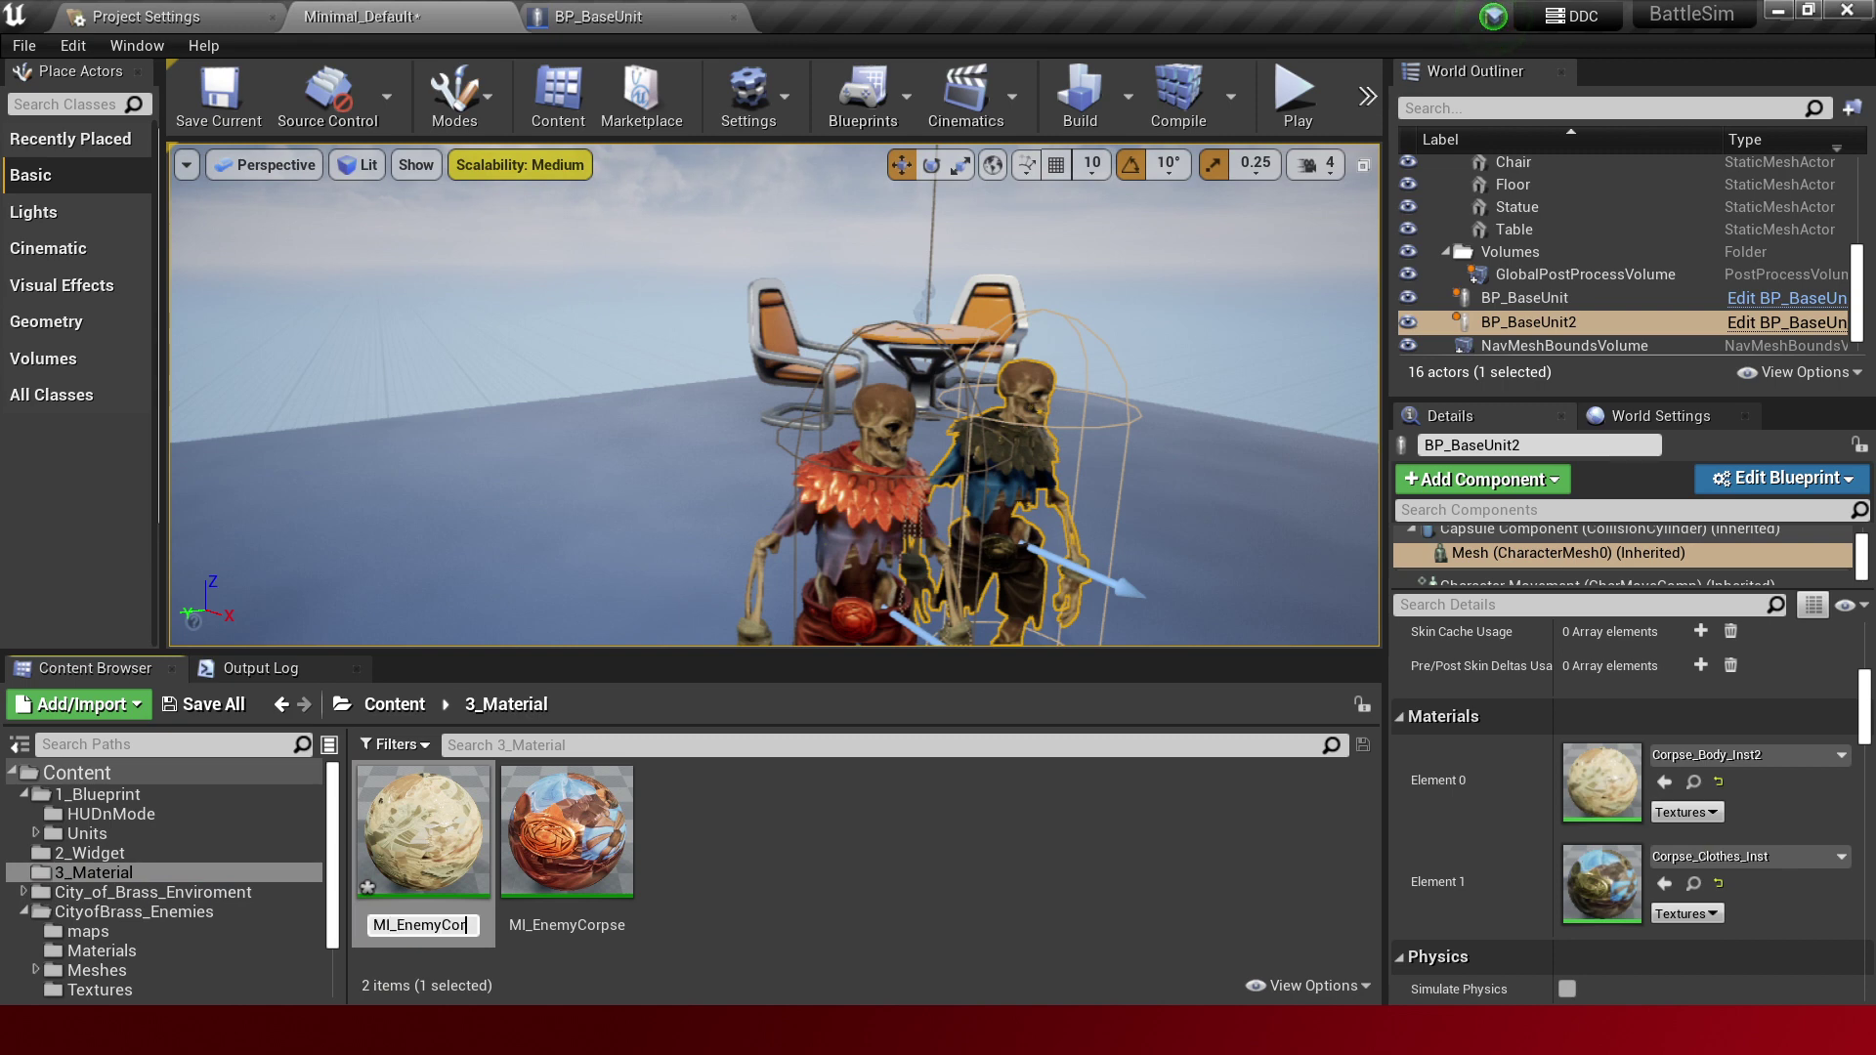
{"action": "type", "text": "ps"}
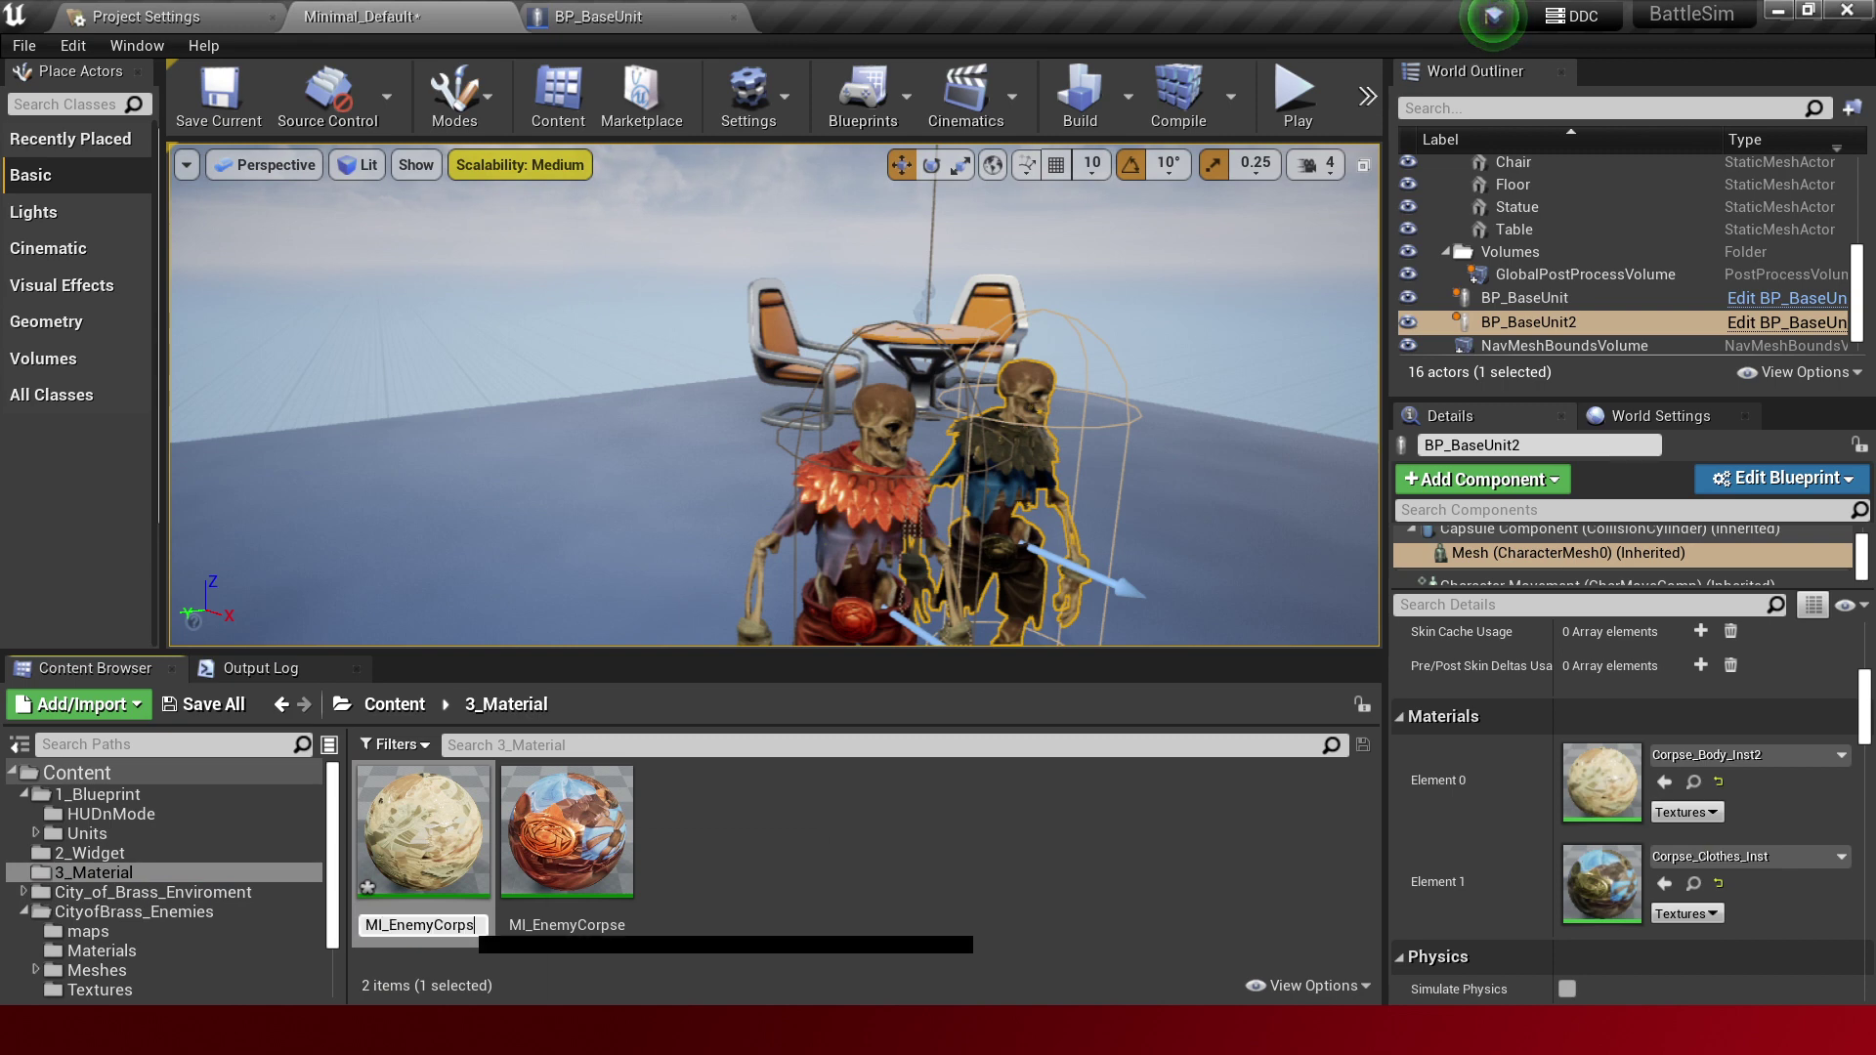
{"action": "type", "text": "eBody"}
{"action": "key", "text": "Return"}
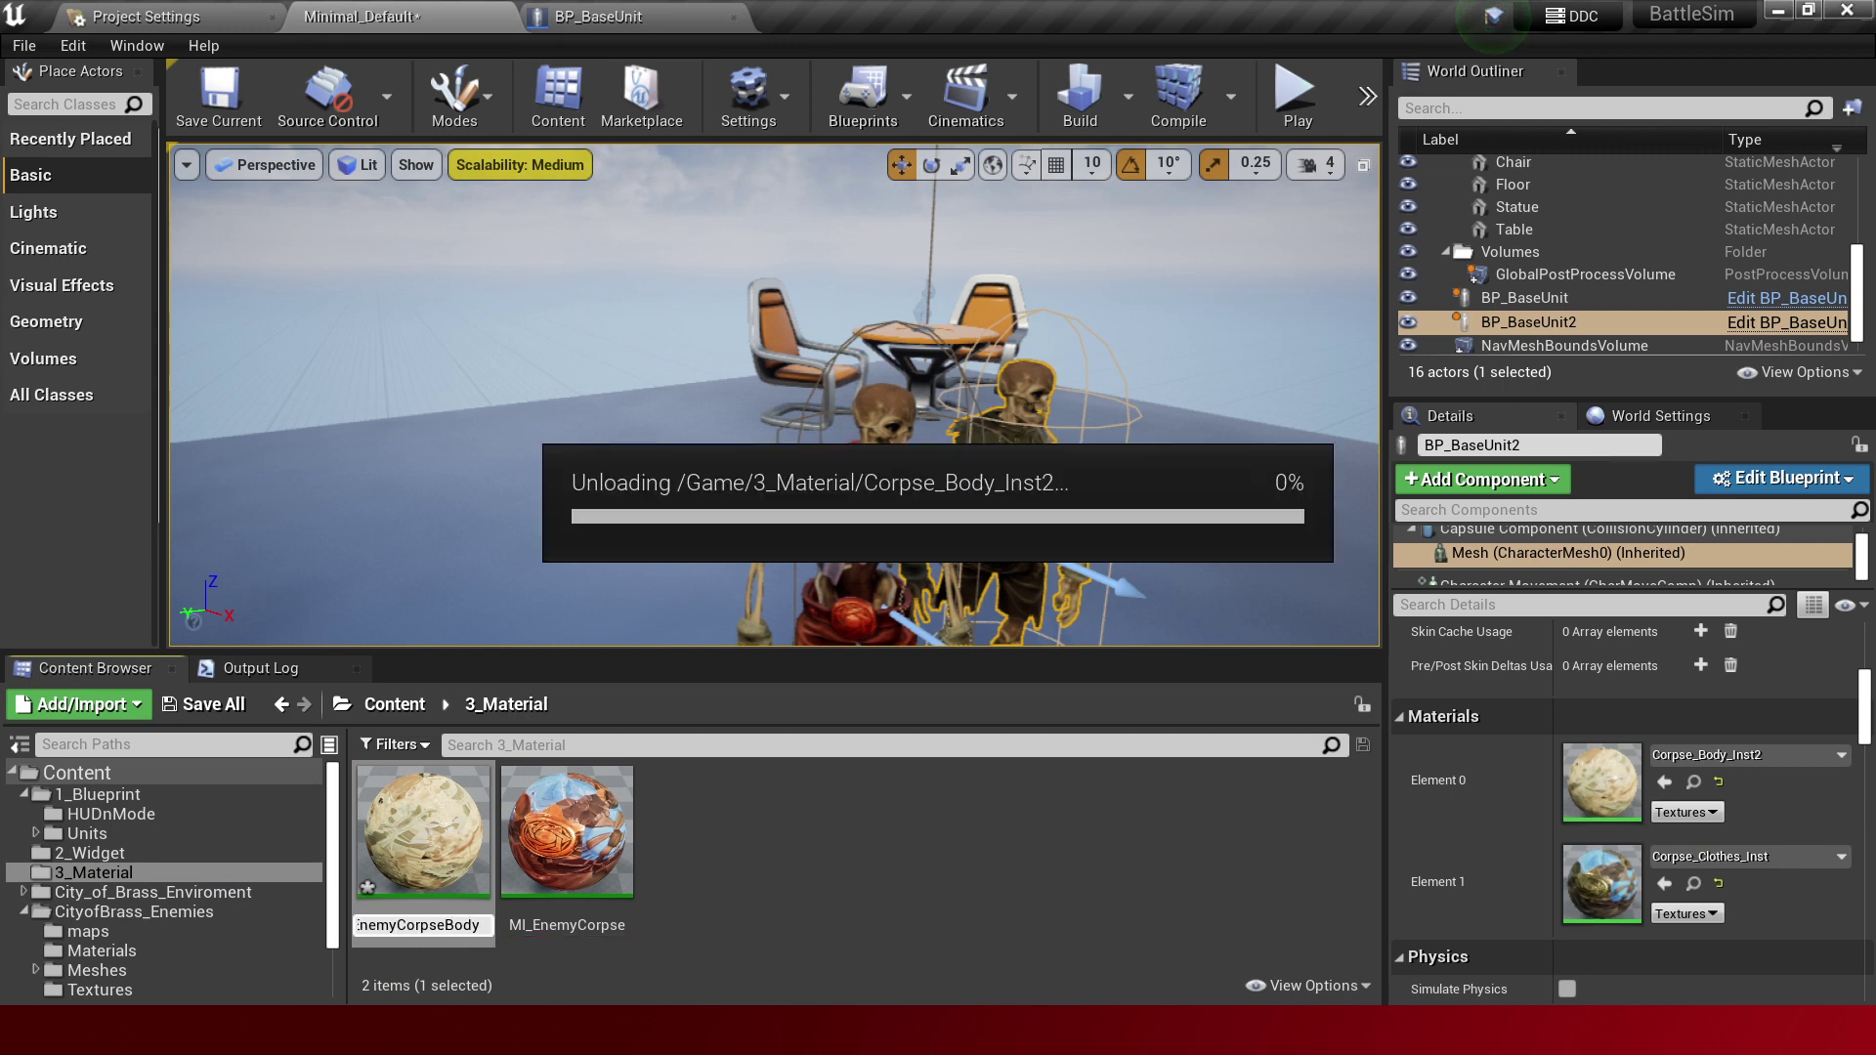
Assign MI_EnemyCorpseBody to the red BP_BaseUnit skeleton's Element 0 material slot.
{"action": "left_click", "coordinate": [887, 580]}
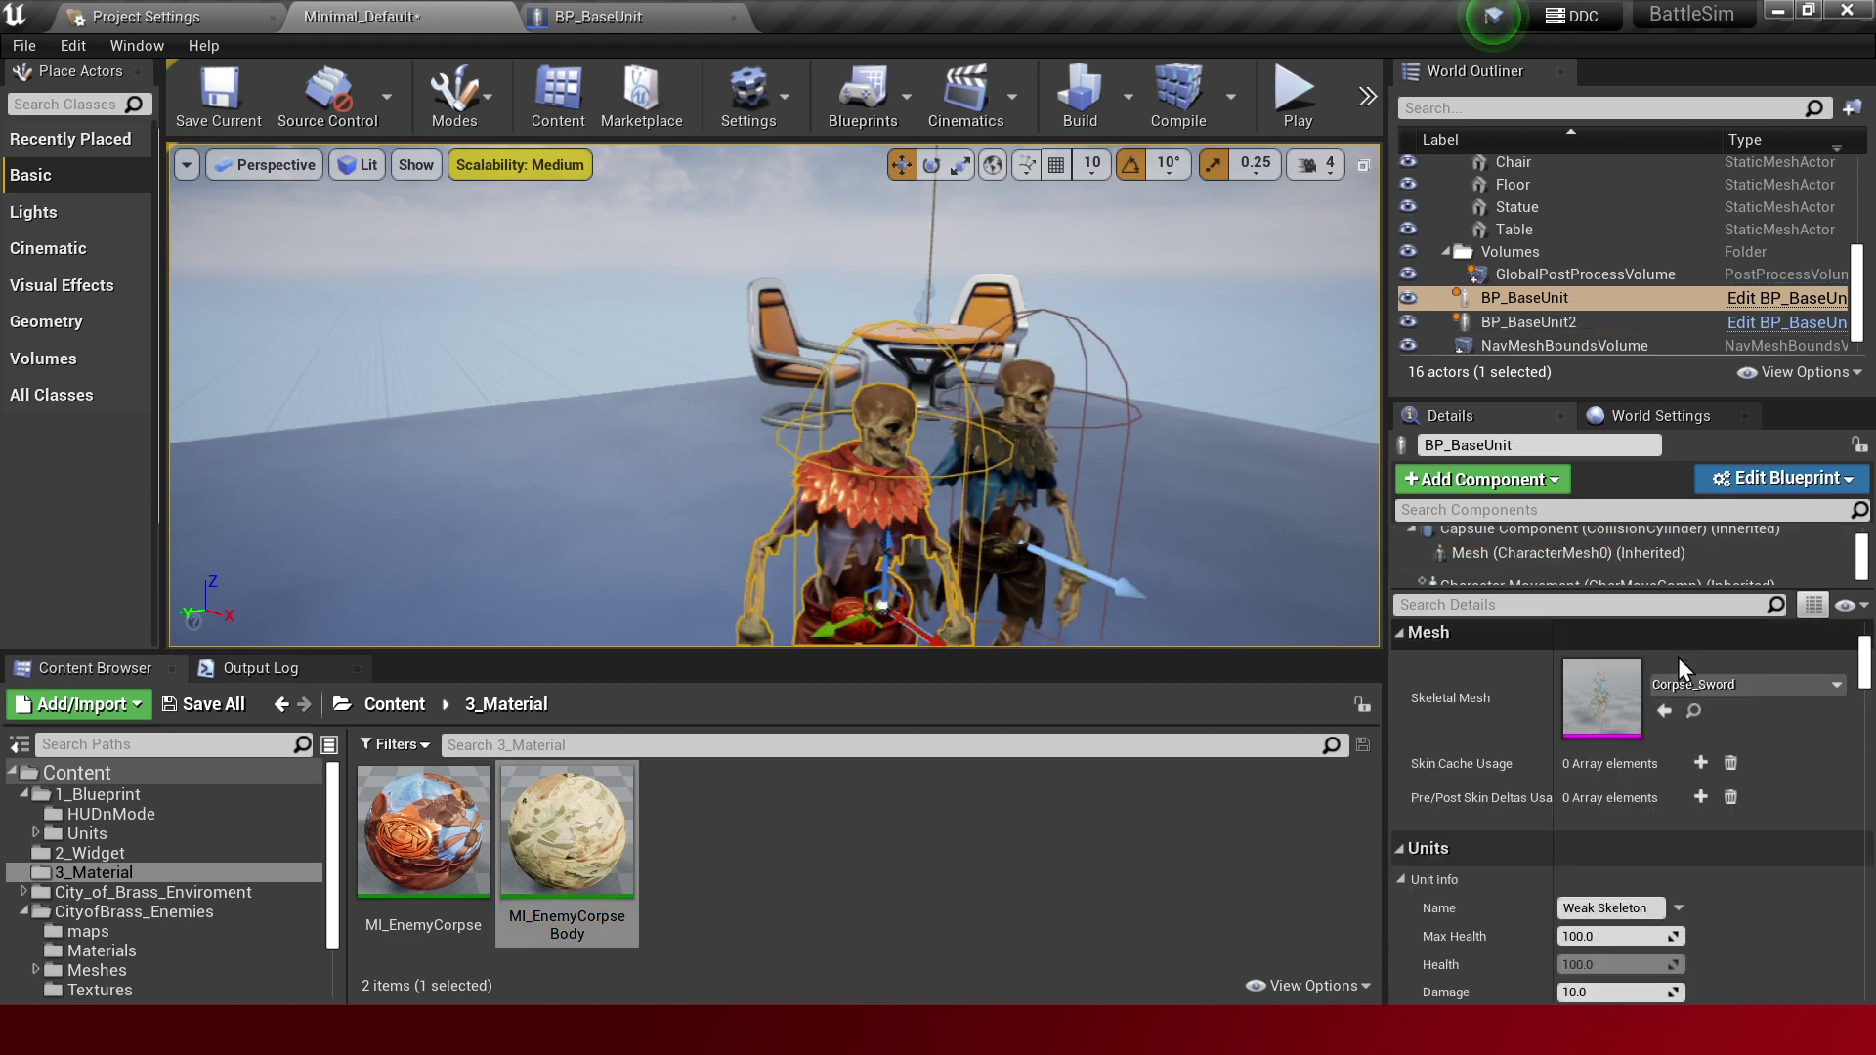
{"action": "left_click", "coordinate": [1557, 553]}
{"action": "scroll", "coordinate": [1622, 781], "scroll_direction": "down", "scroll_amount": 3}
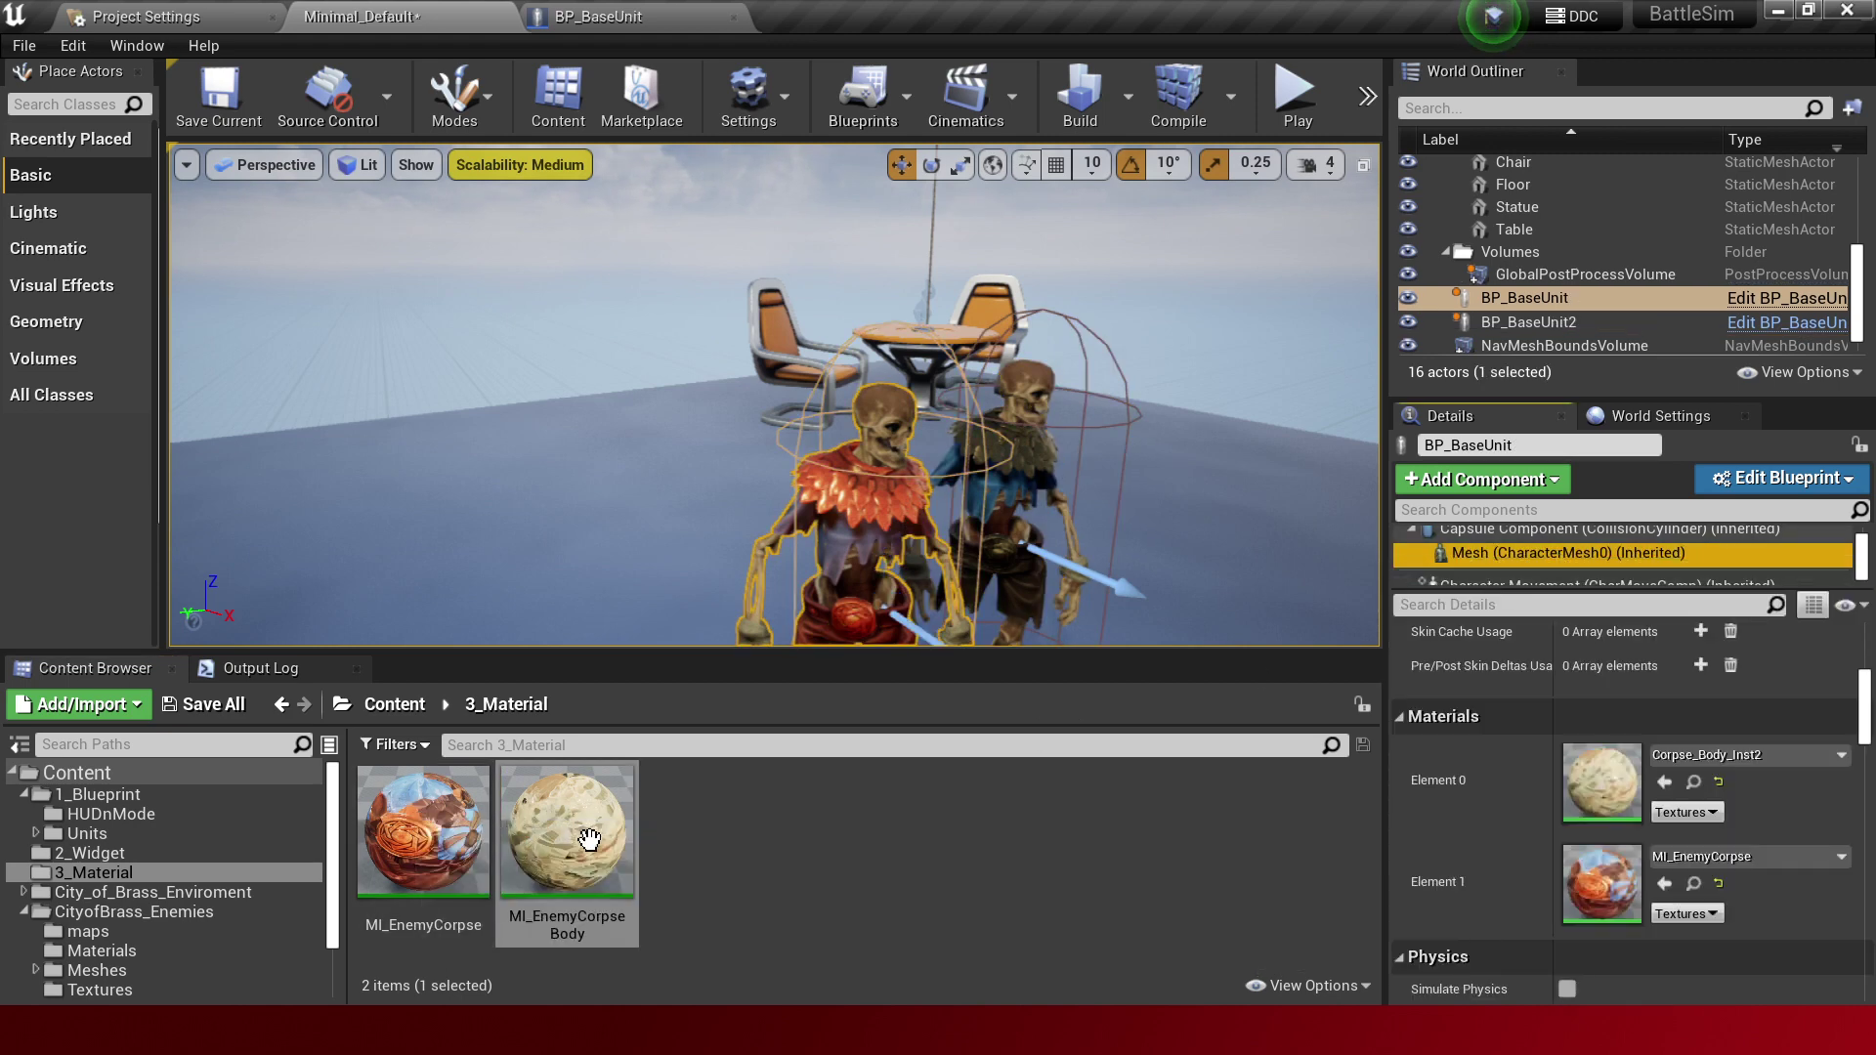
{"action": "left_click_drag", "start_coordinate": [567, 830], "coordinate": [1566, 783]}
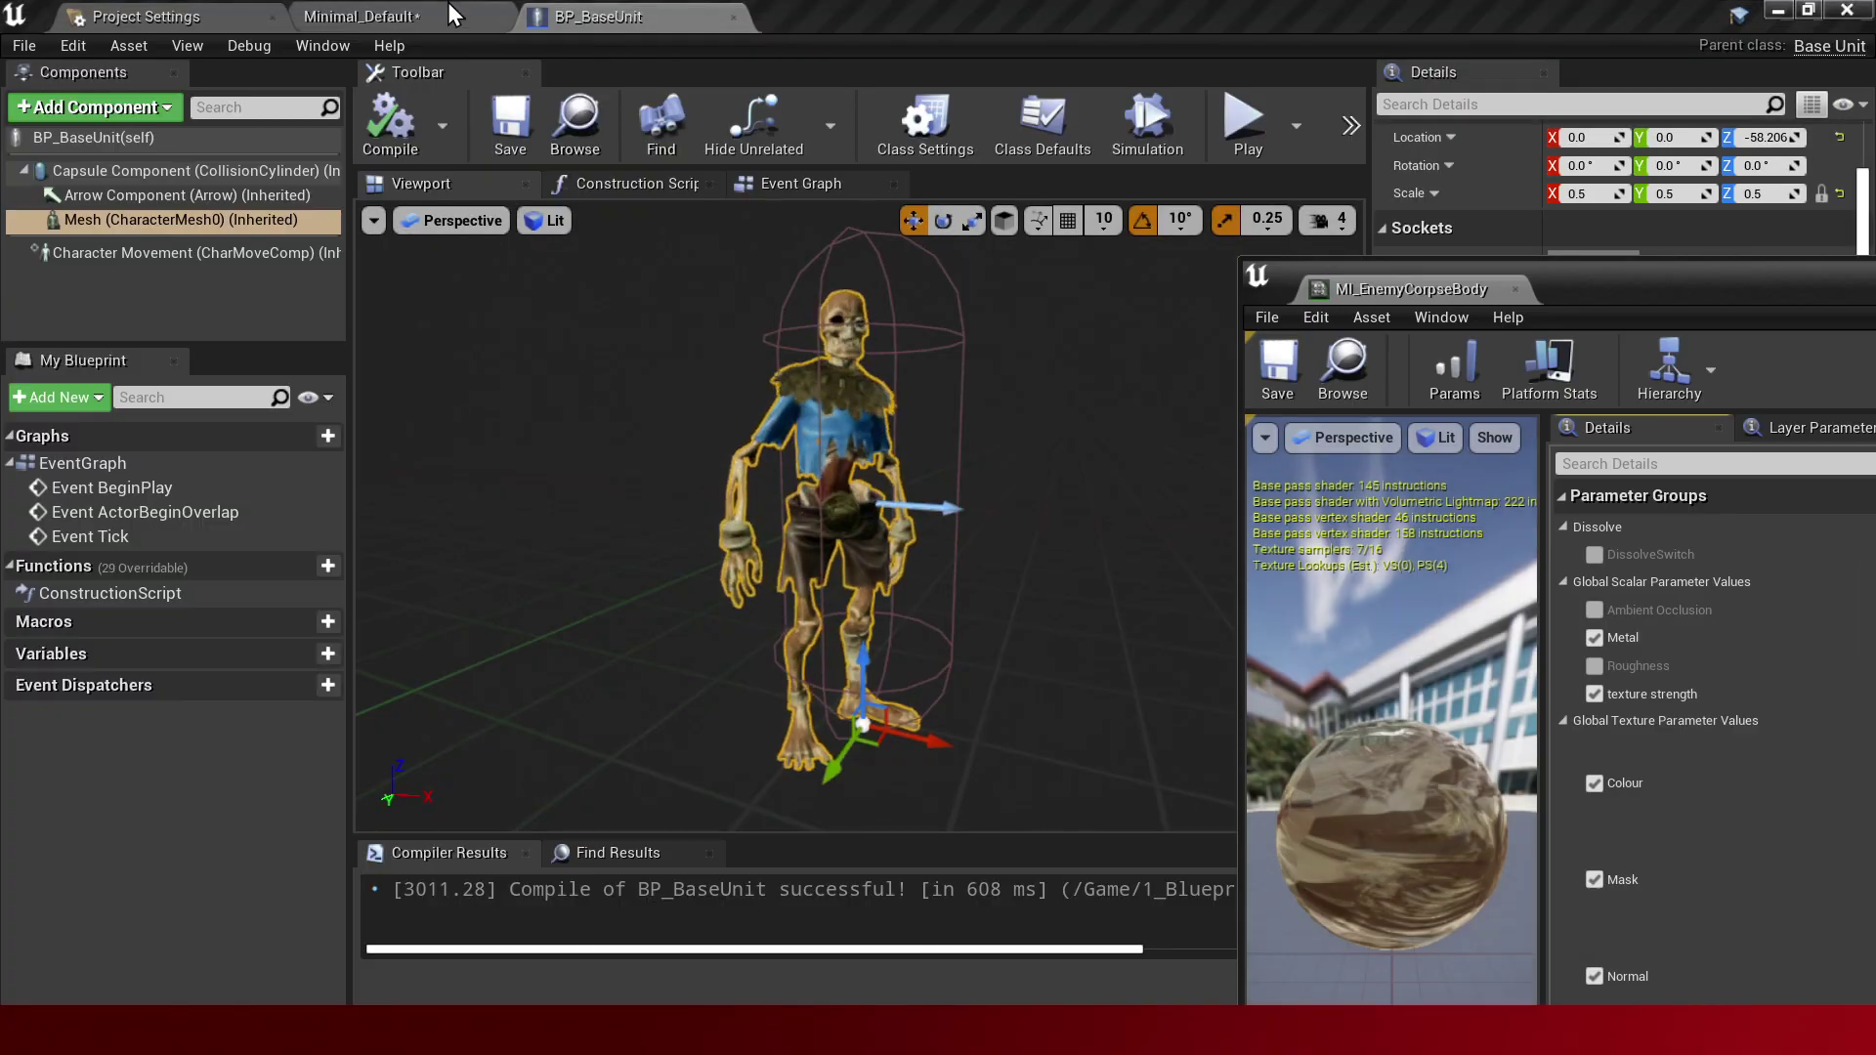
Place the MI_EnemyCorpseBody editor beside the level view with both skeletons framed.
{"action": "left_click", "coordinate": [450, 6]}
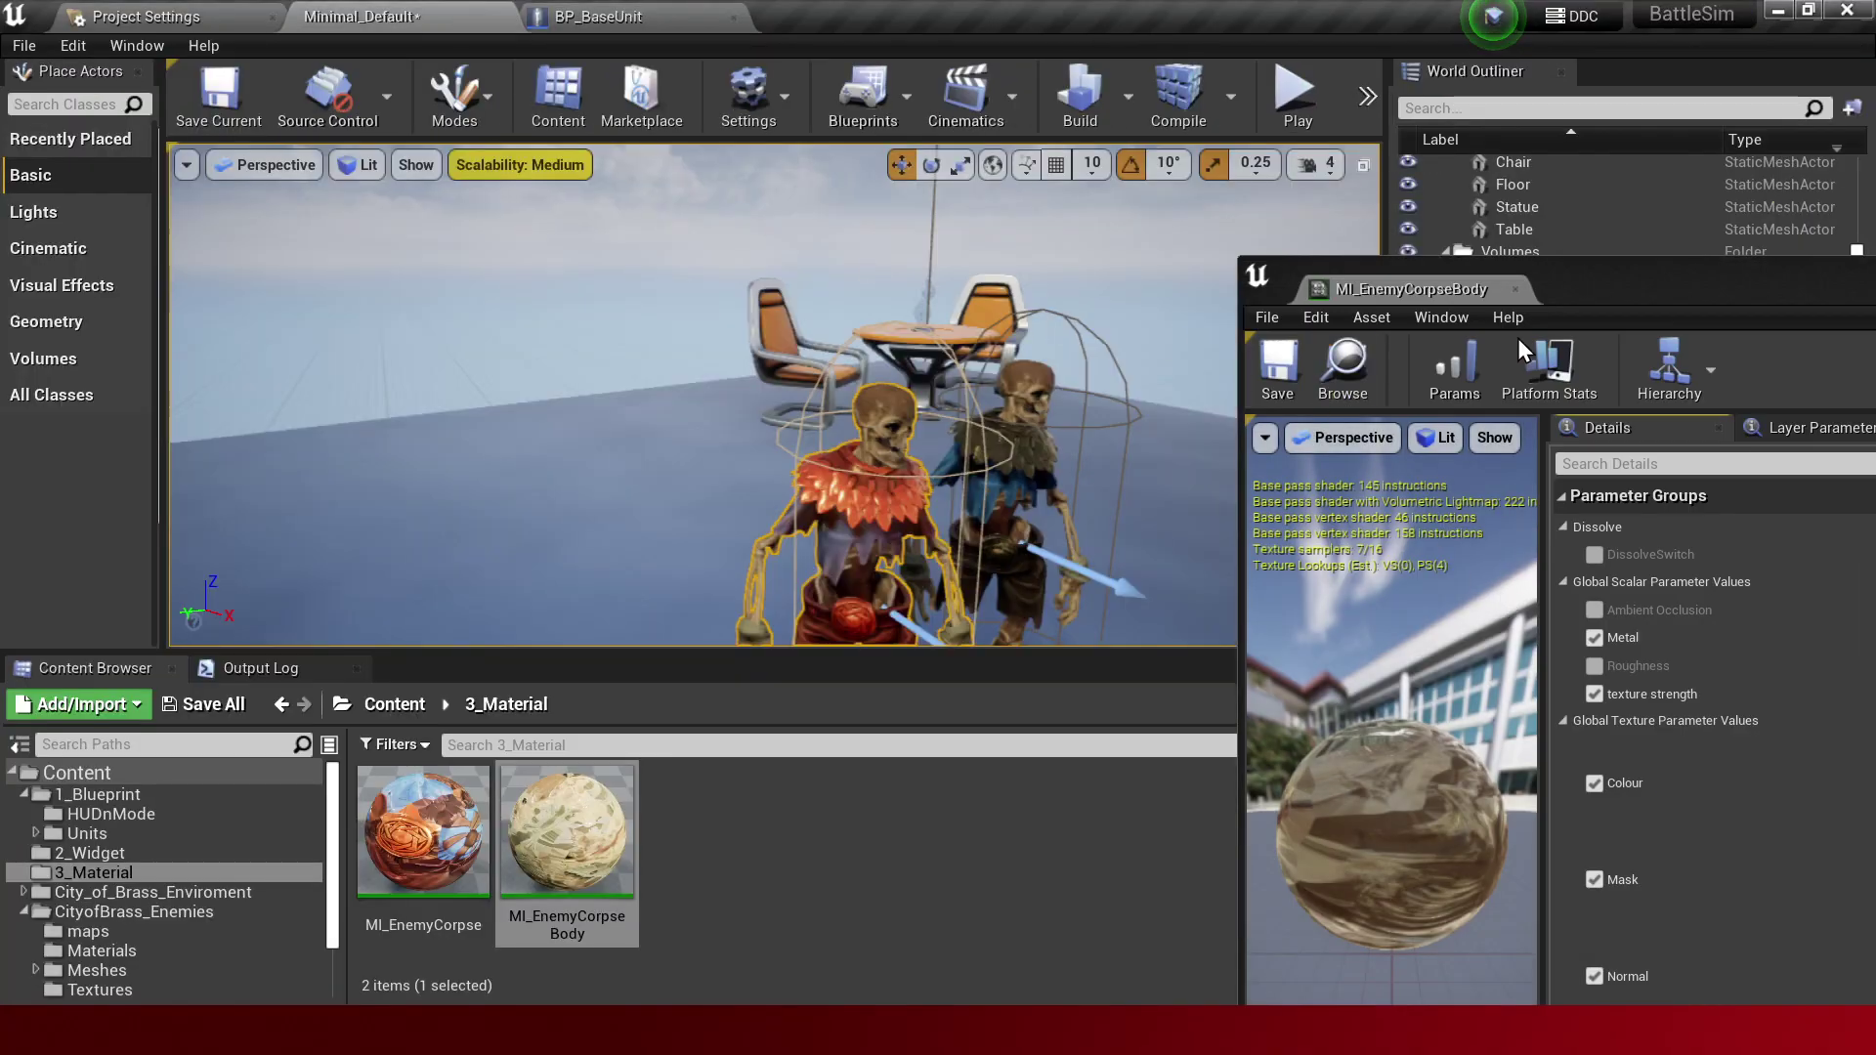
{"action": "left_click_drag", "start_coordinate": [1595, 287], "coordinate": [1382, 121]}
{"action": "left_click_drag", "start_coordinate": [729, 477], "coordinate": [743, 411]}
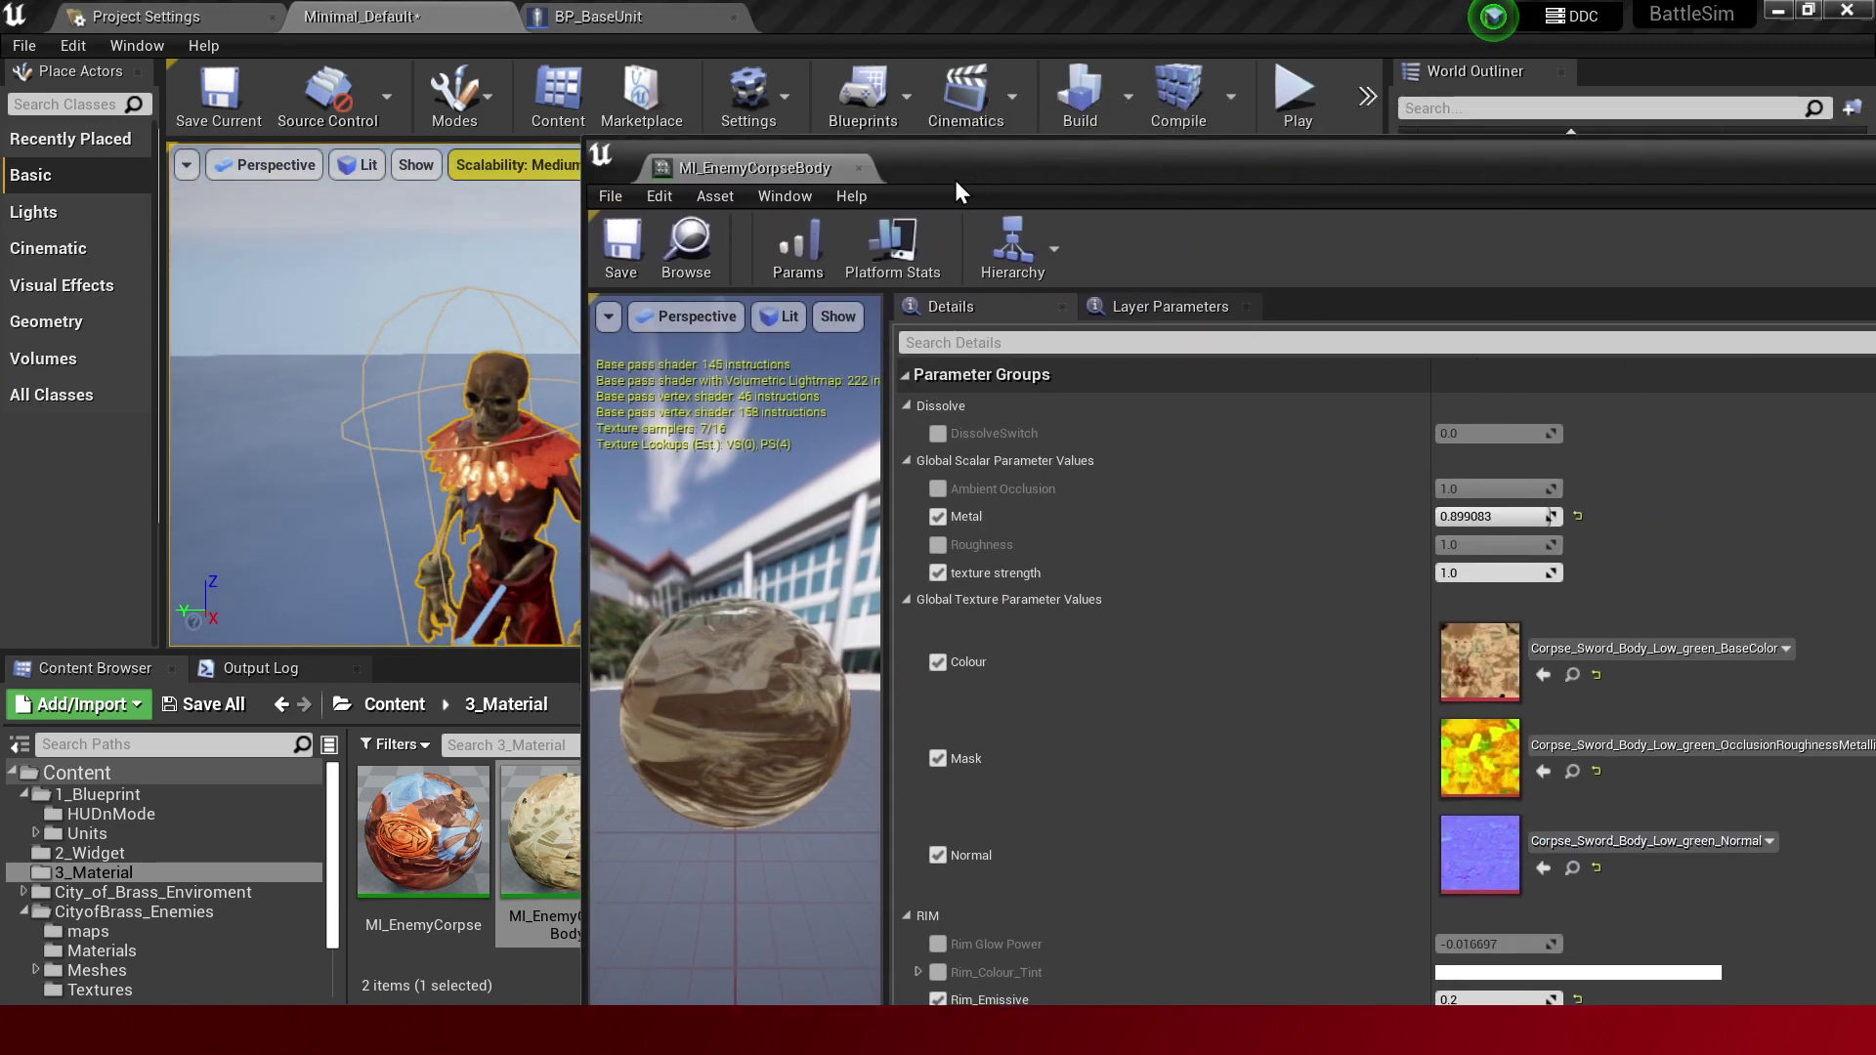
{"action": "left_click_drag", "start_coordinate": [1399, 134], "coordinate": [828, 199]}
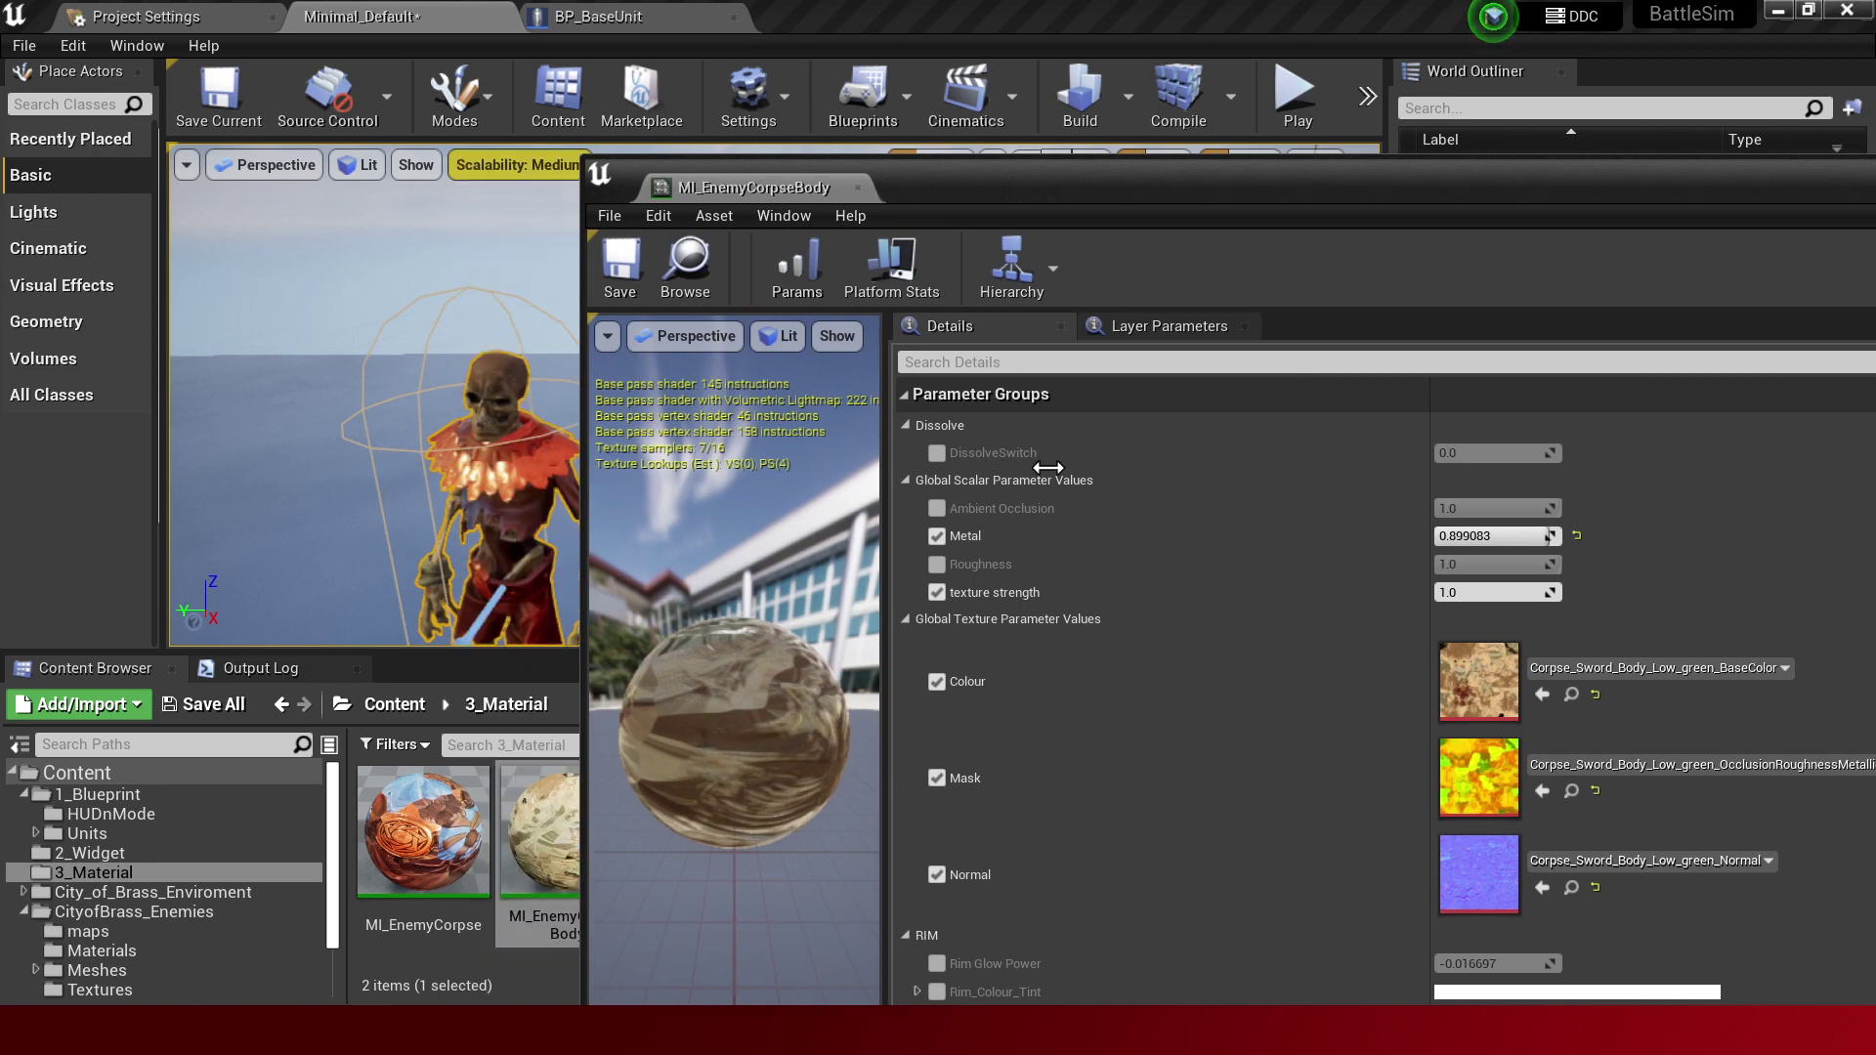
{"action": "left_click_drag", "start_coordinate": [456, 468], "coordinate": [1350, 468]}
{"action": "left_click_drag", "start_coordinate": [1675, 186], "coordinate": [1288, 110]}
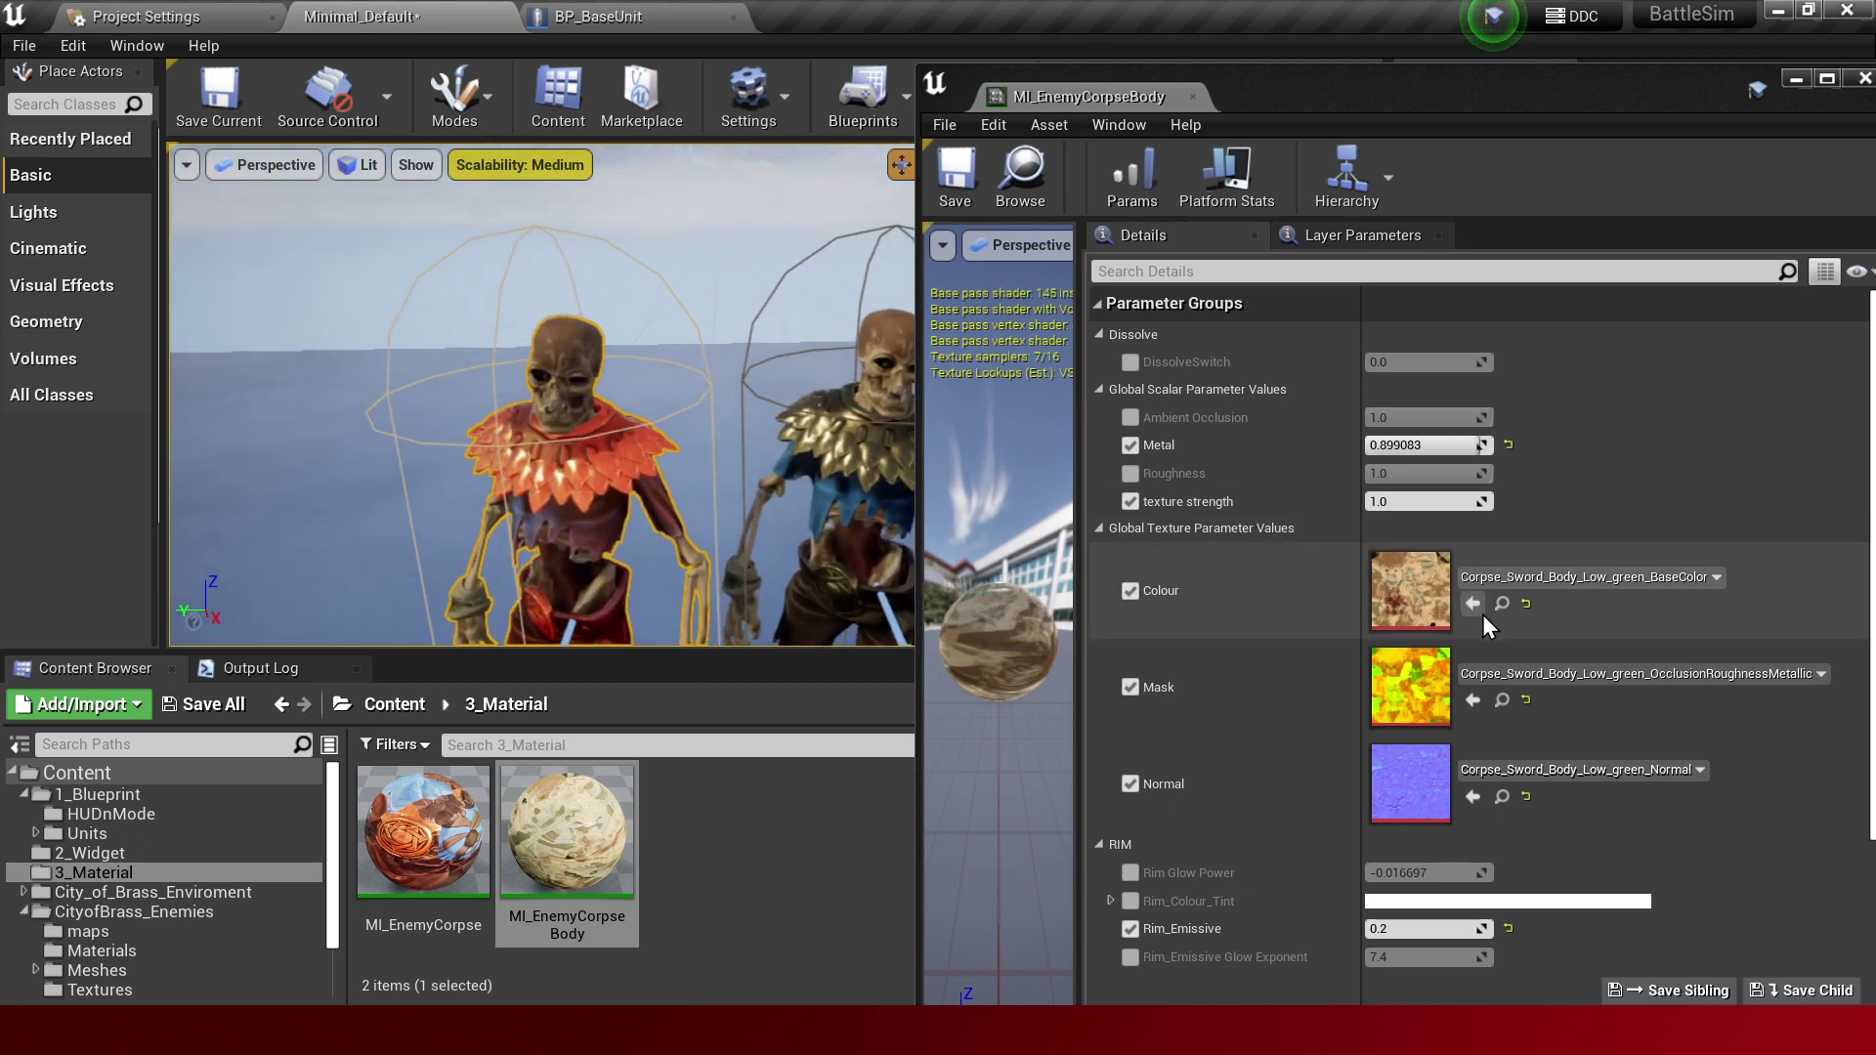
{"action": "left_click", "coordinate": [1154, 912]}
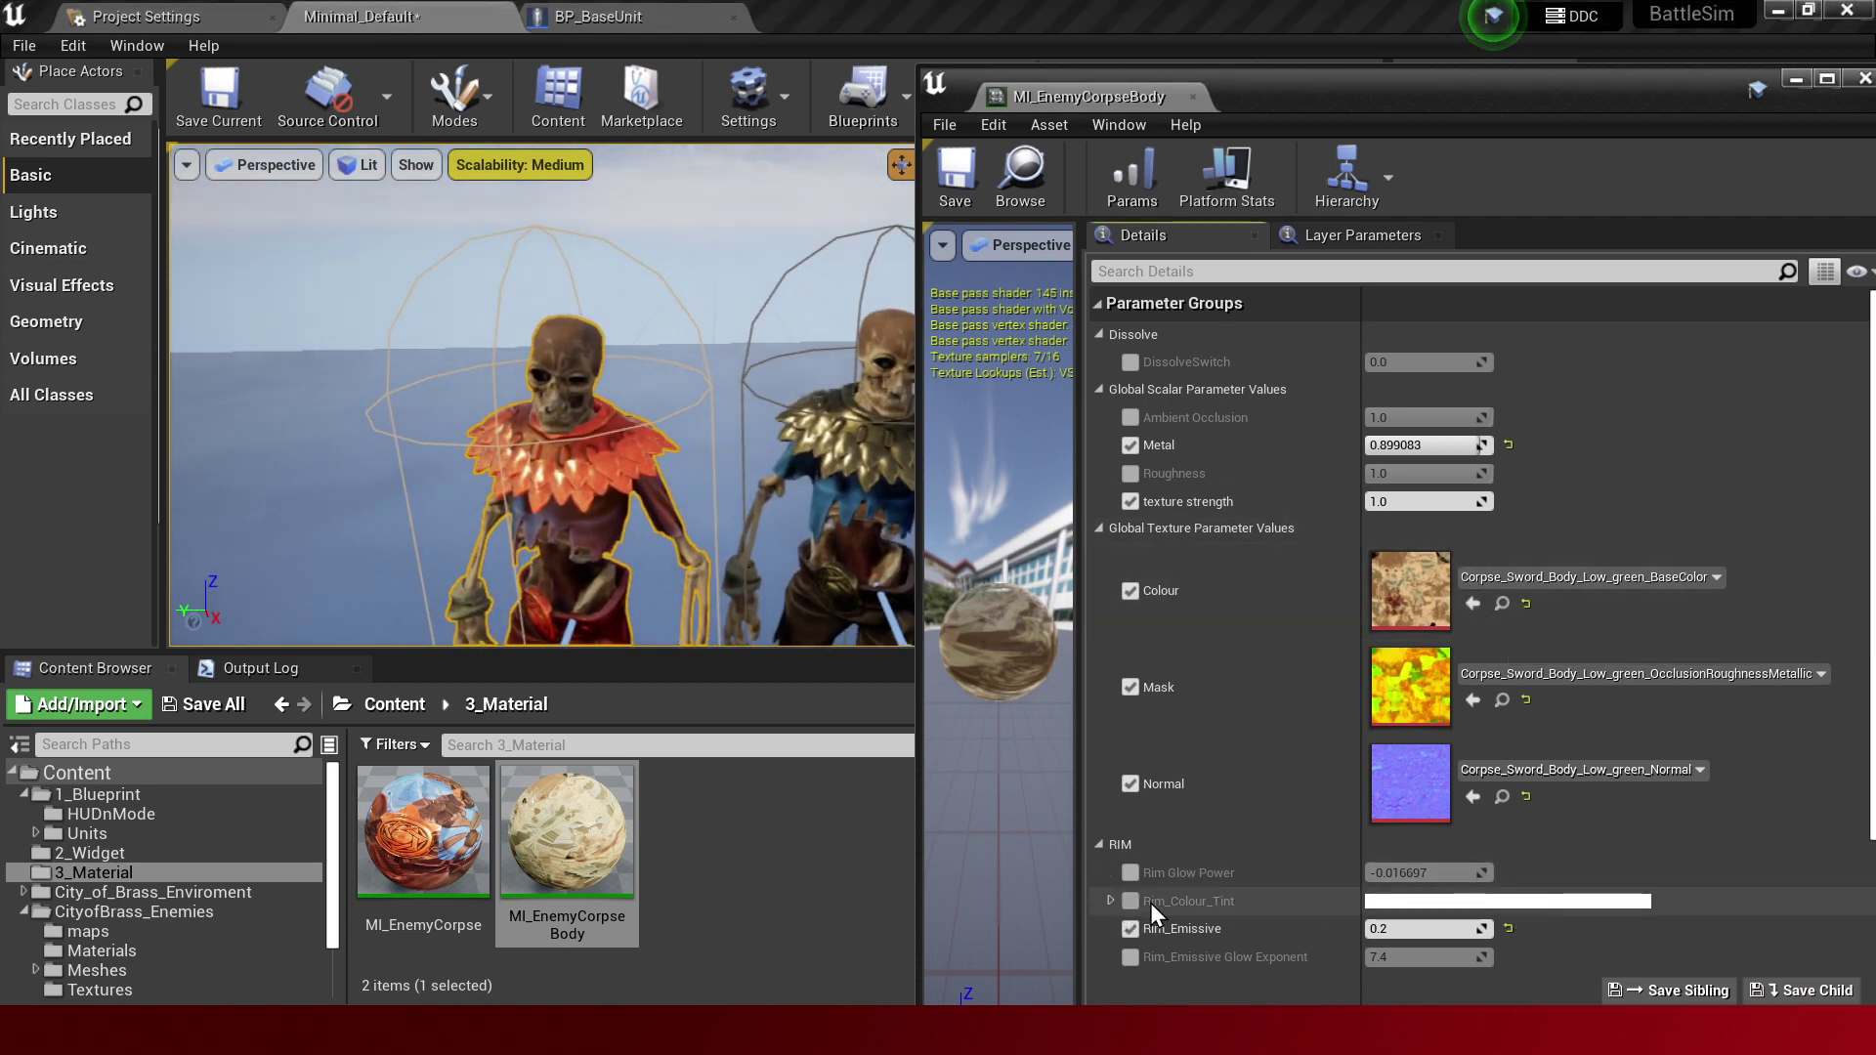
Give the enemy body an orange-red rim tint, Rim Glow Power 5 and Rim_Emissive 0.2.
{"action": "left_click", "coordinate": [1509, 899]}
{"action": "left_click_drag", "start_coordinate": [1200, 571], "coordinate": [1337, 571]}
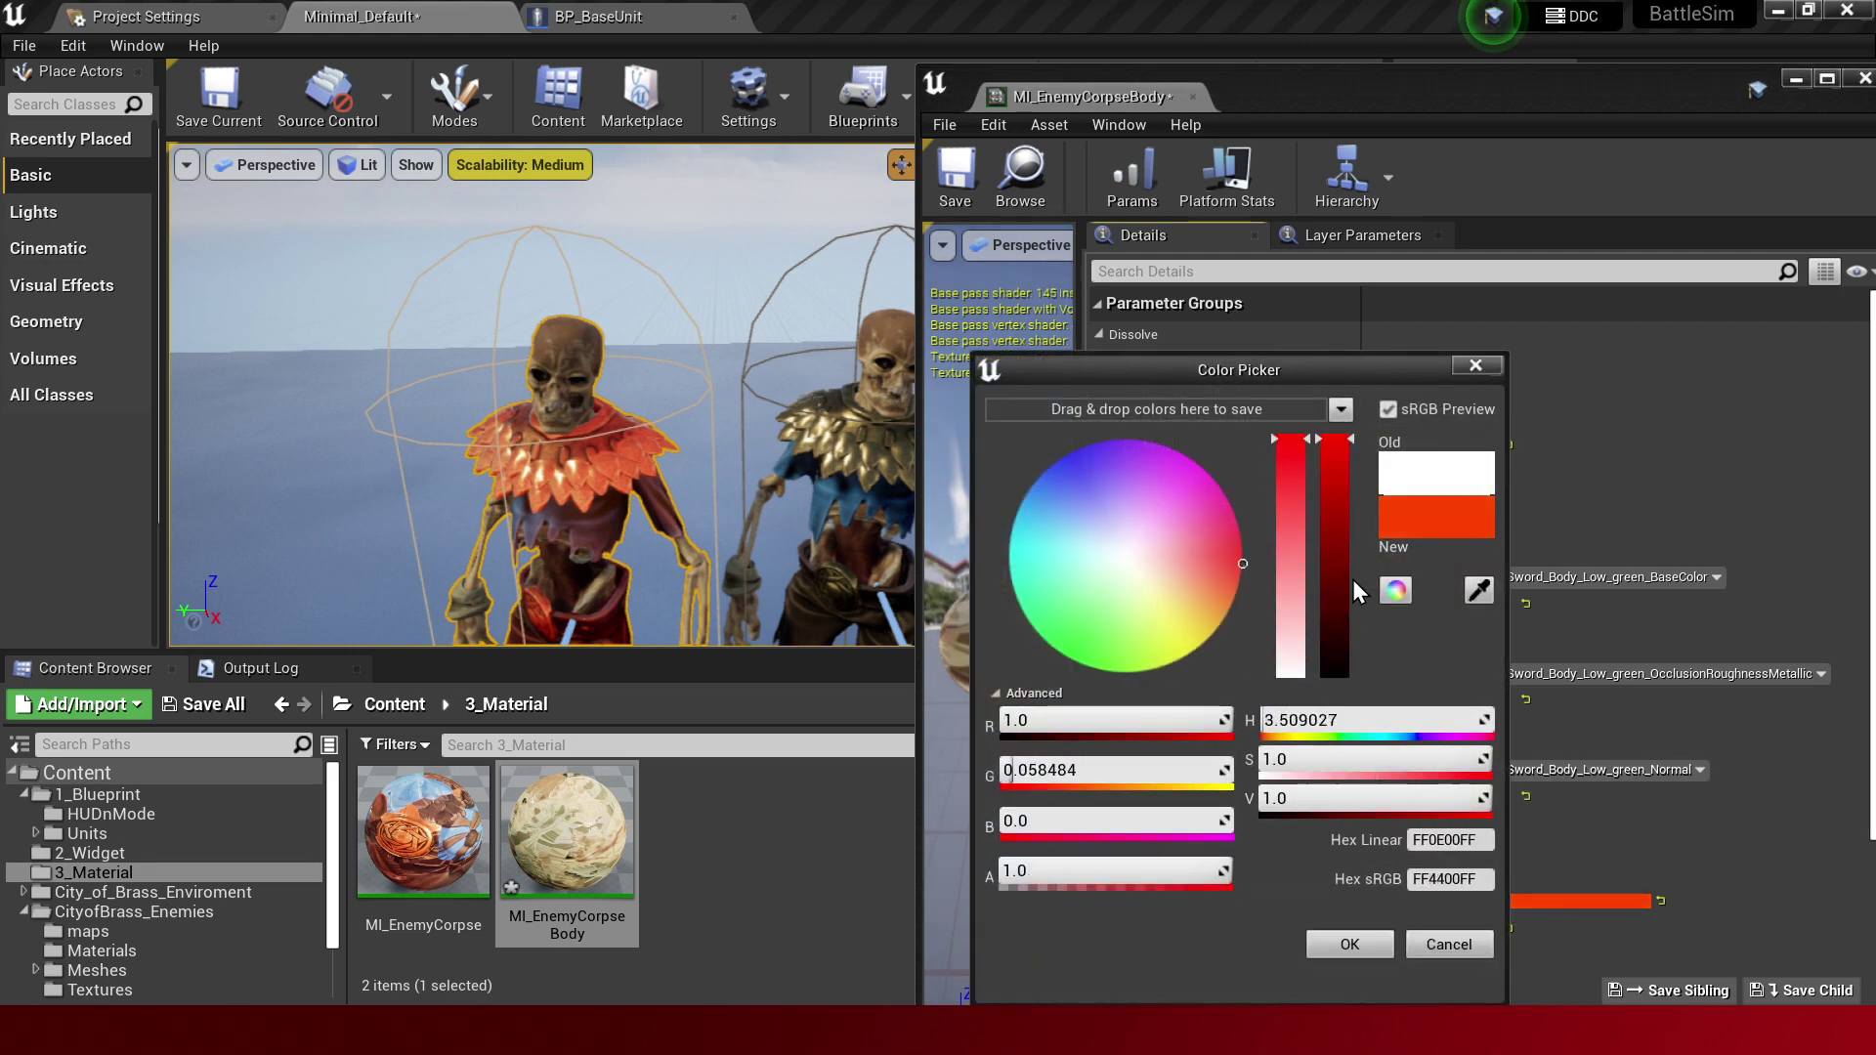
{"action": "left_click", "coordinate": [1337, 946]}
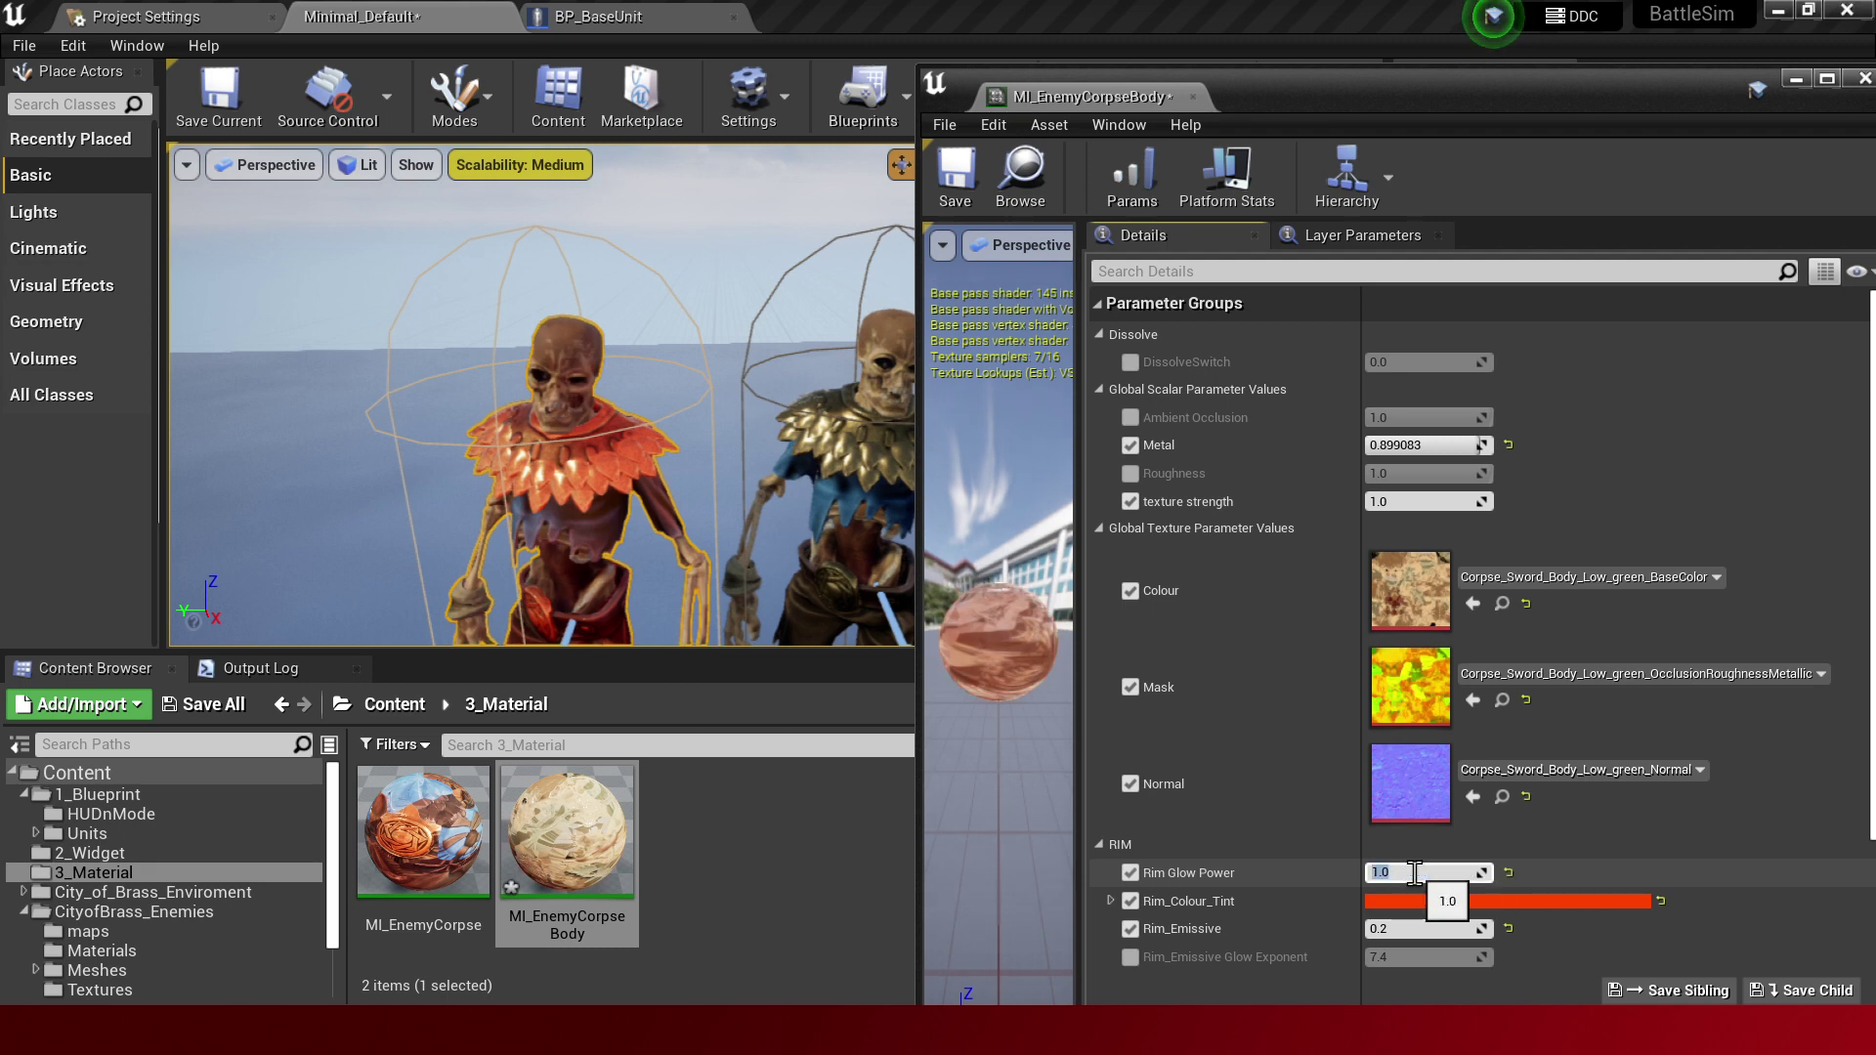
{"action": "type", "text": "10"}
{"action": "key", "text": "Return"}
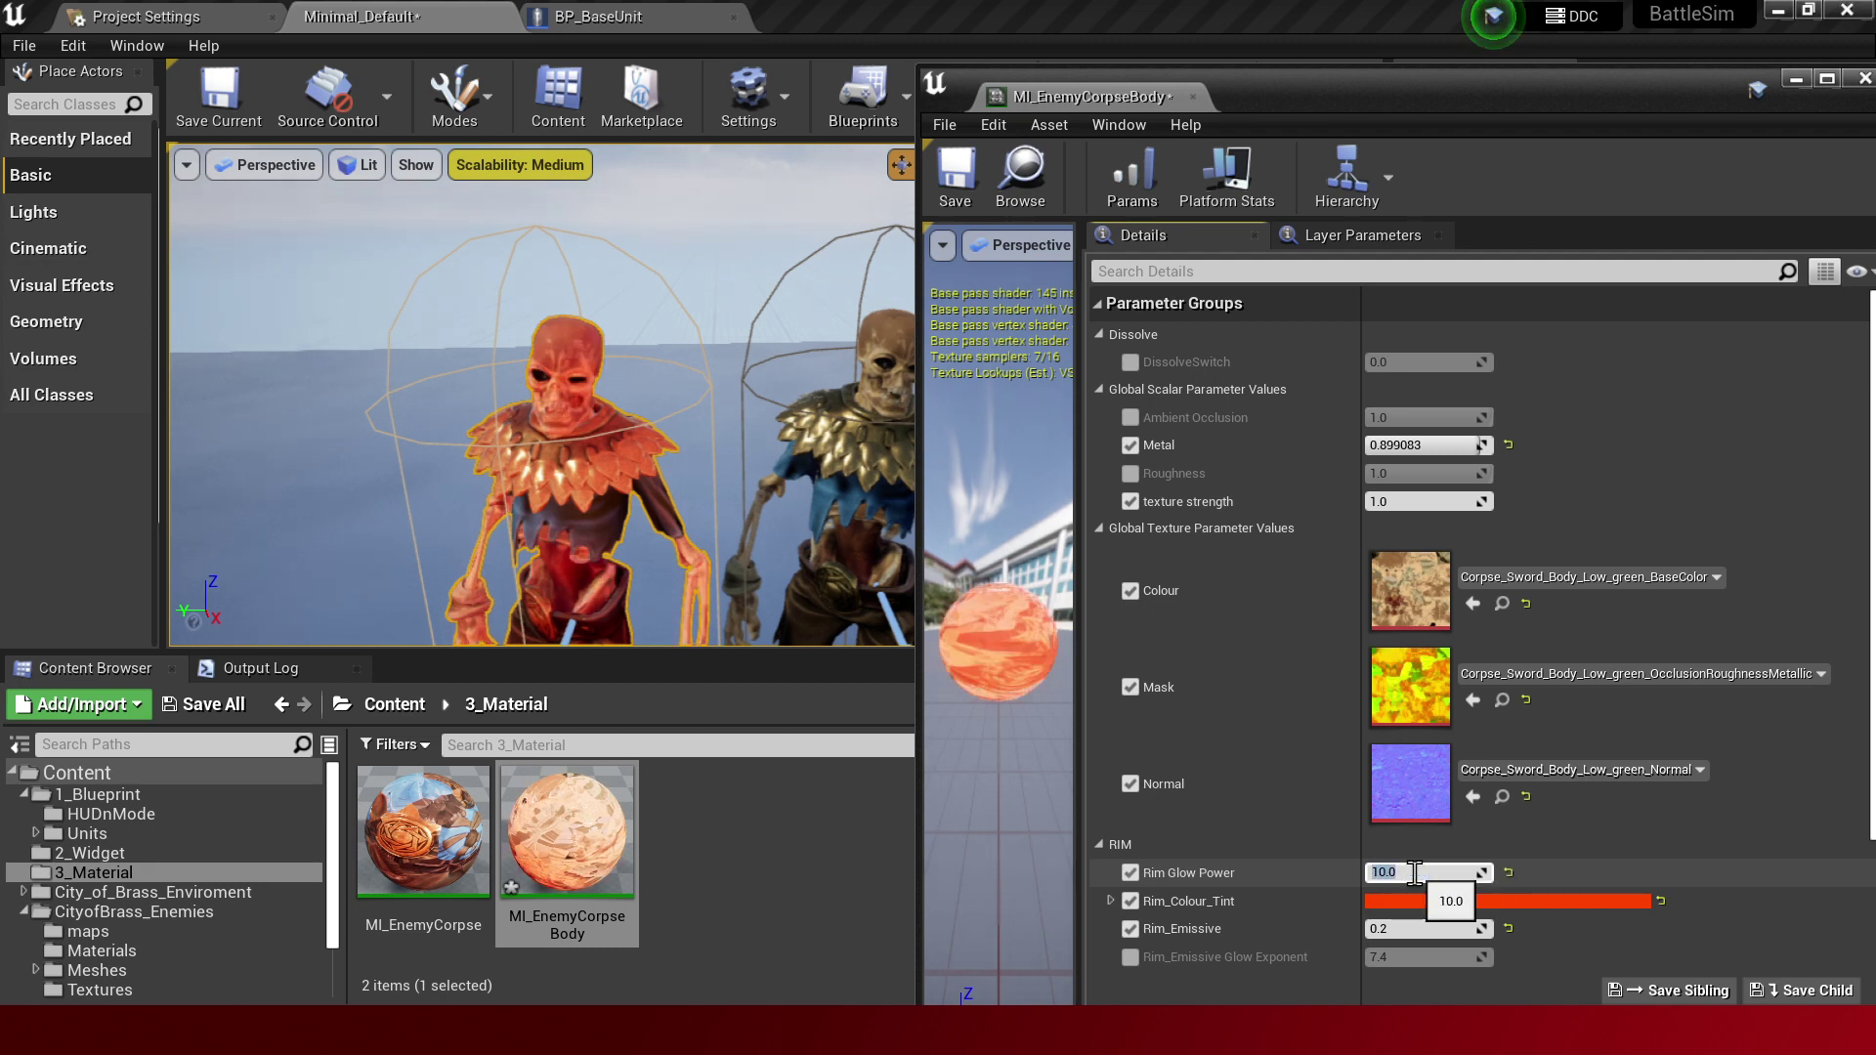
{"action": "type", "text": "5"}
{"action": "key", "text": "Return"}
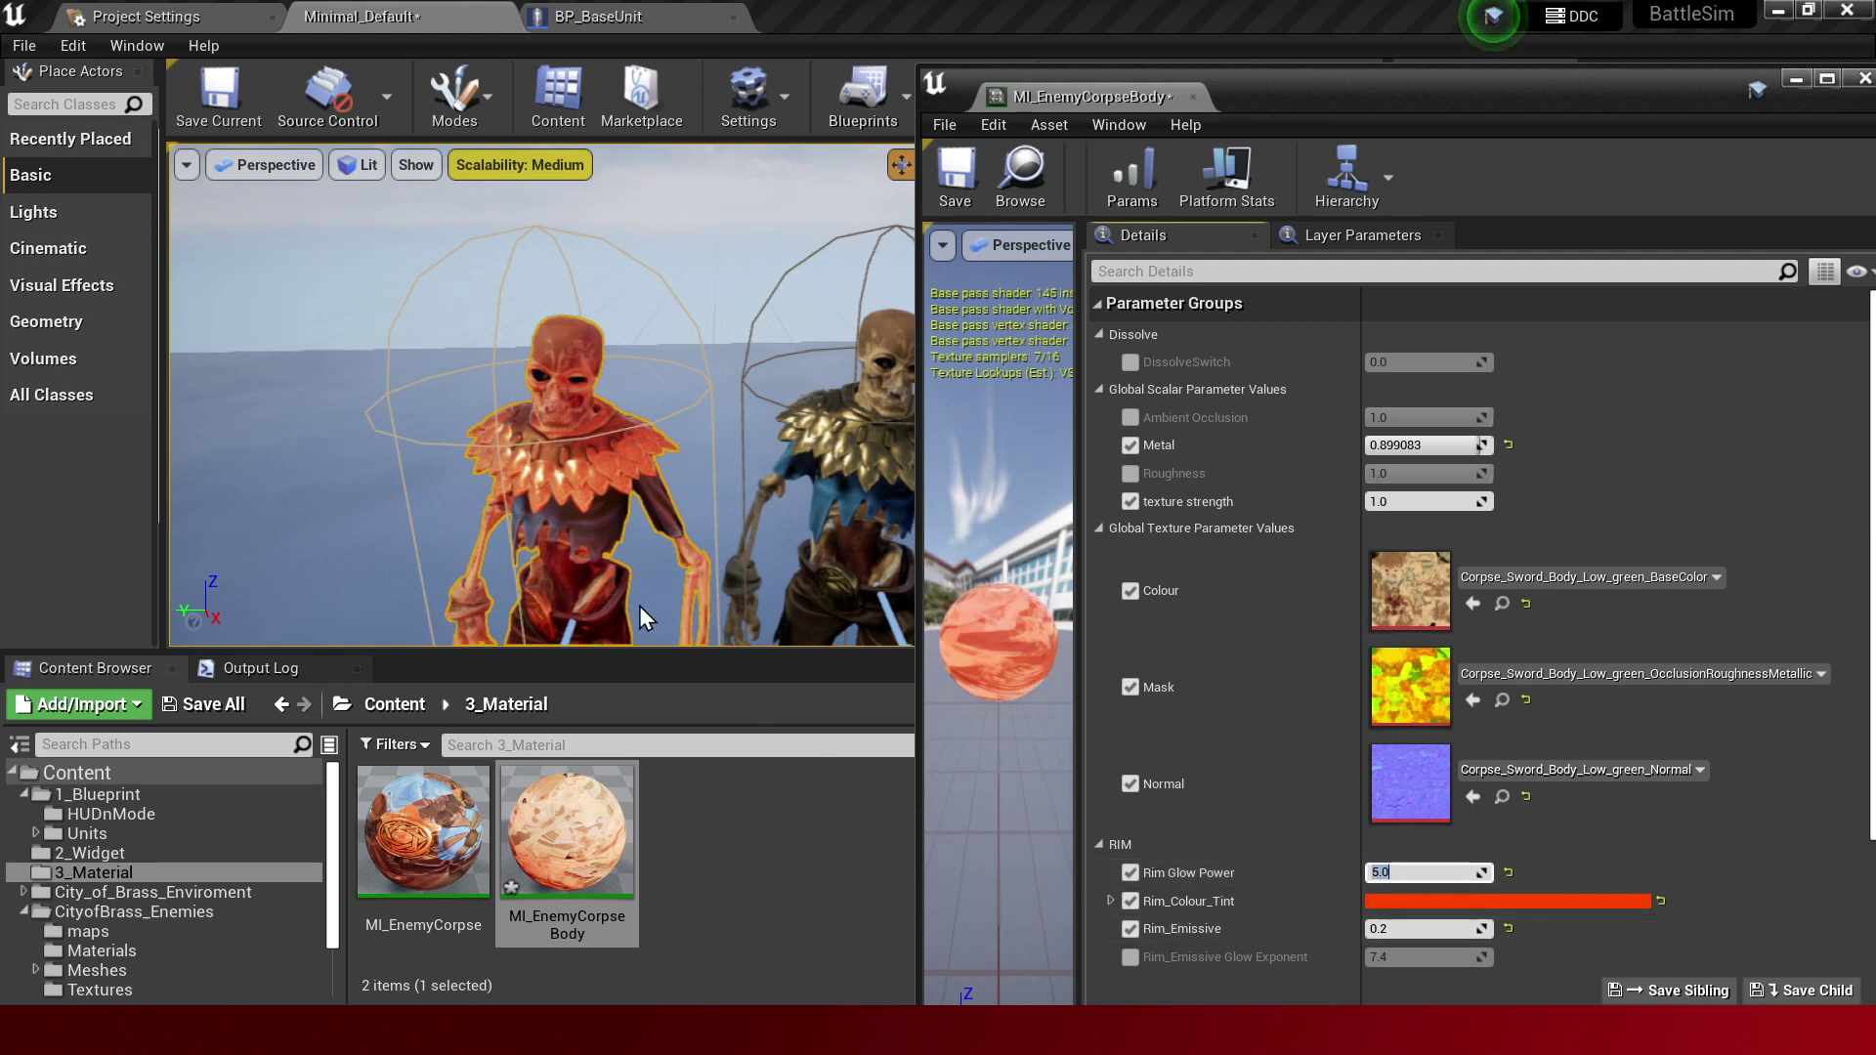
{"action": "right_click_drag", "start_coordinate": [543, 391], "coordinate": [874, 399]}
{"action": "left_click", "coordinate": [1447, 934]}
{"action": "type", "text": ".2"}
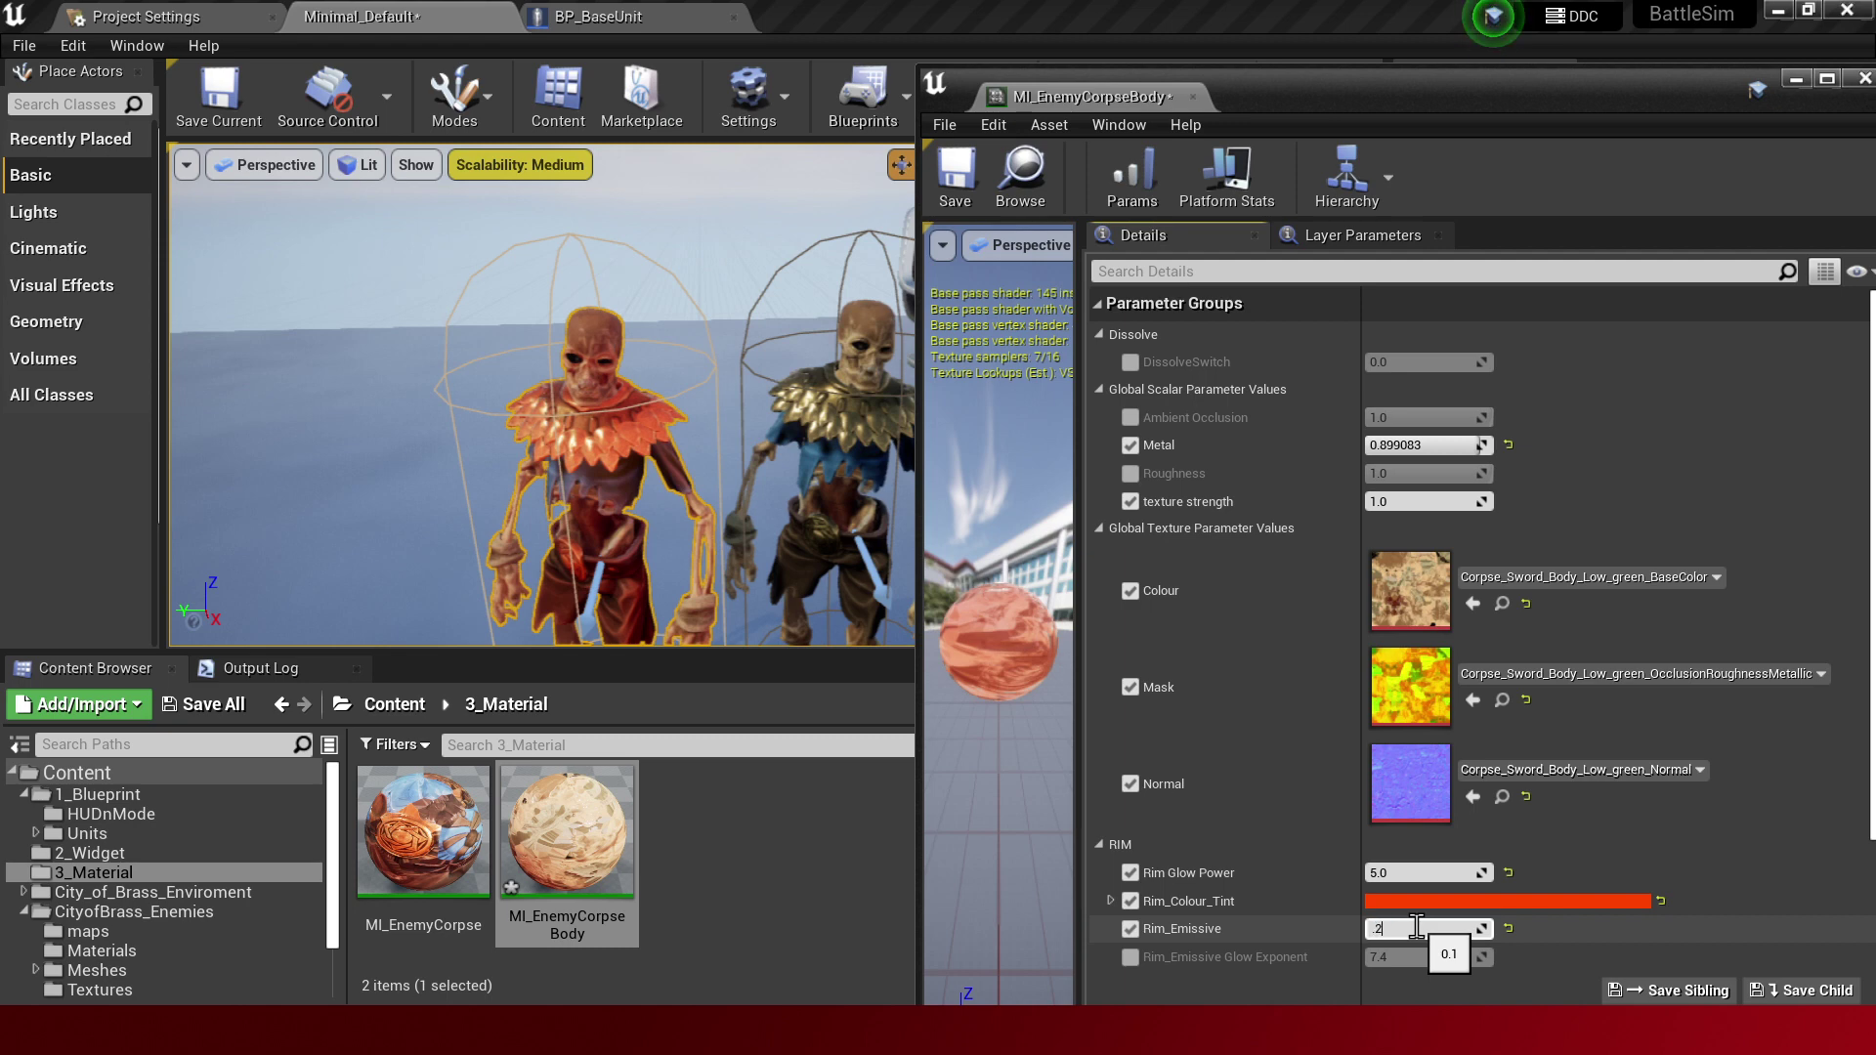
{"action": "key", "text": "Return"}
Save and close MI_EnemyCorpseBody, then duplicate it as MI_AllyCorpseBody.
{"action": "left_click", "coordinate": [948, 166]}
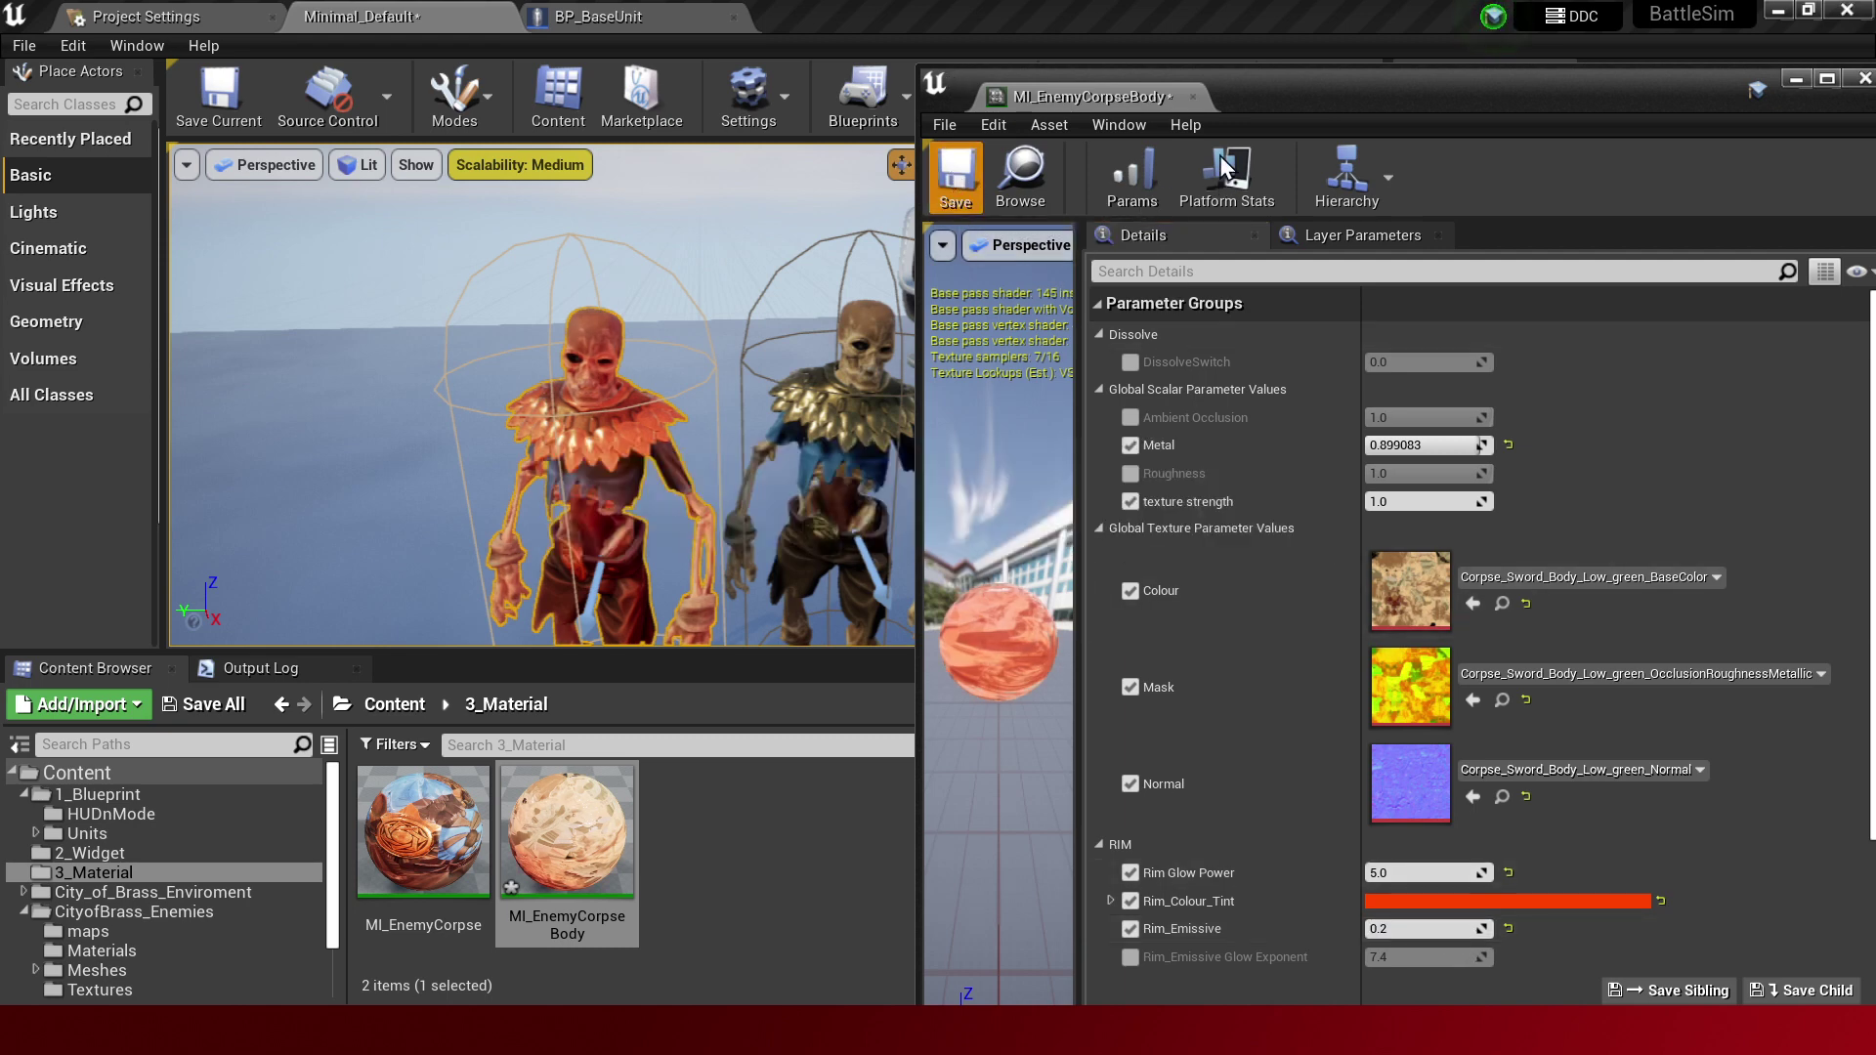
{"action": "left_click", "coordinate": [1192, 96]}
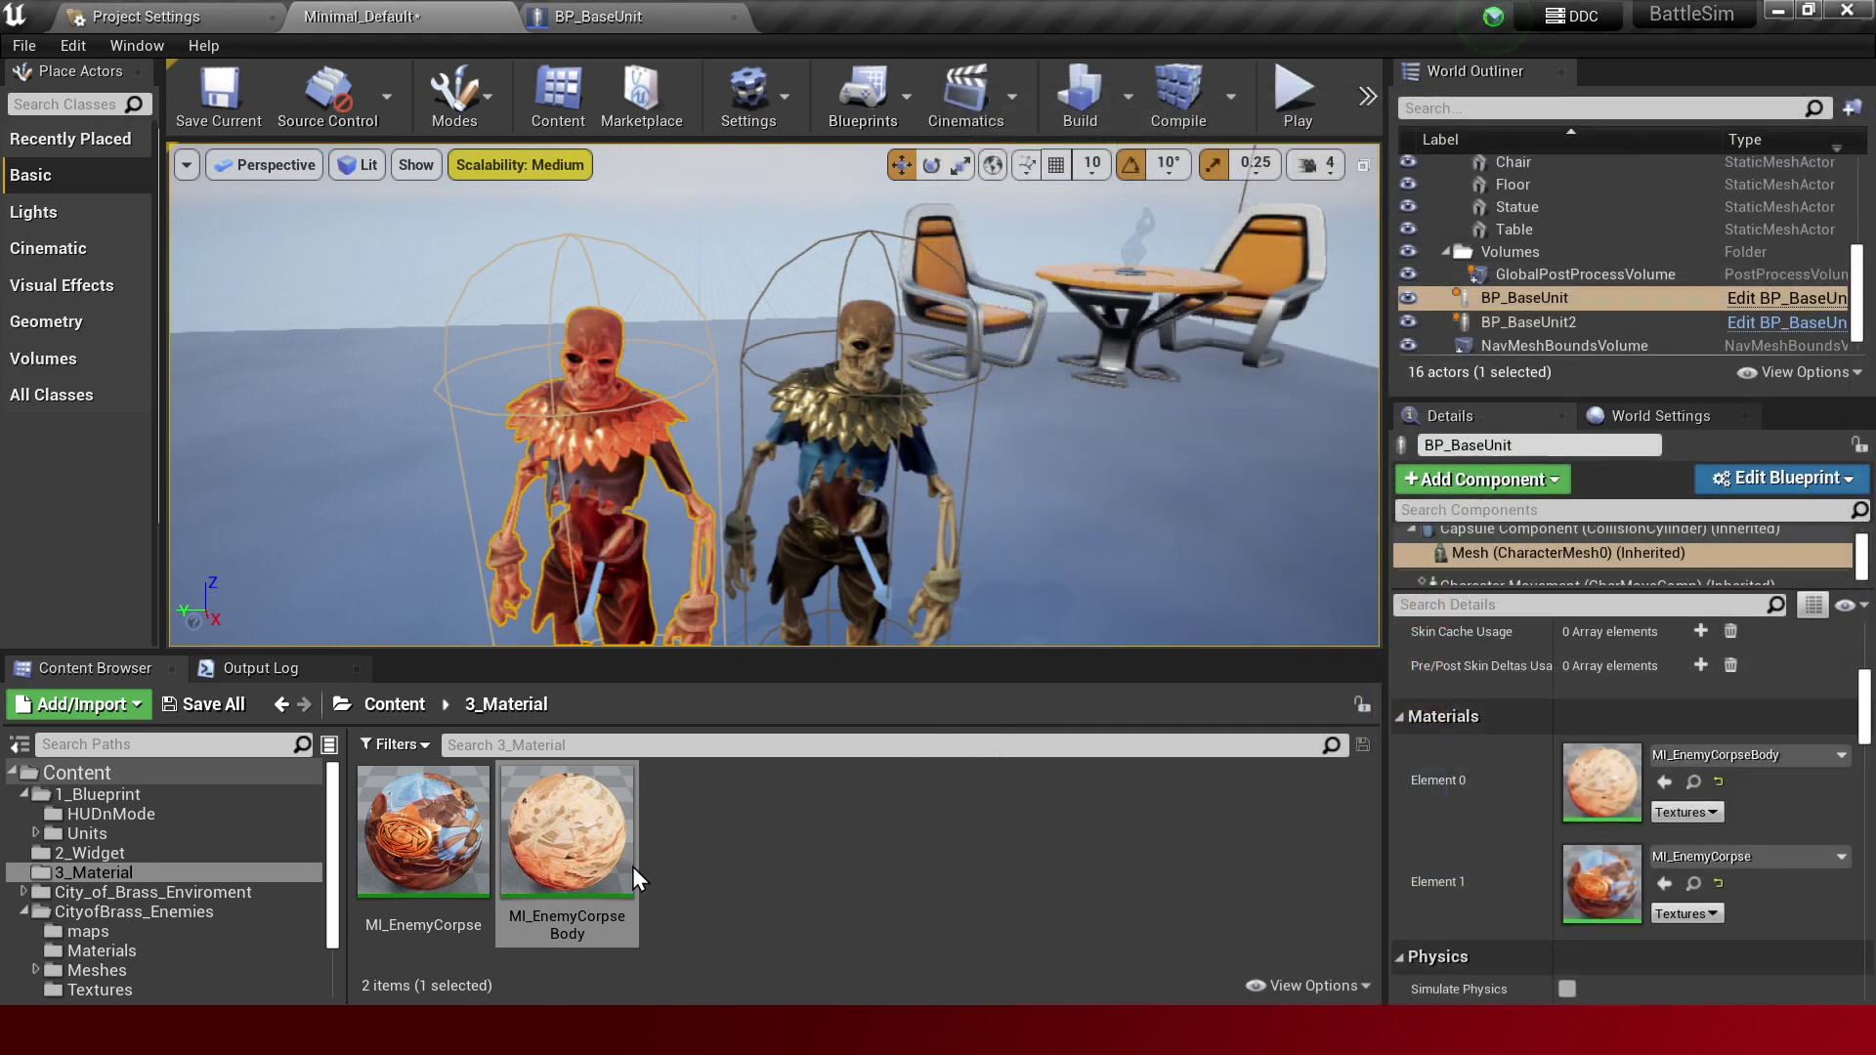
{"action": "right_click", "coordinate": [569, 844]}
{"action": "left_click", "coordinate": [707, 343]}
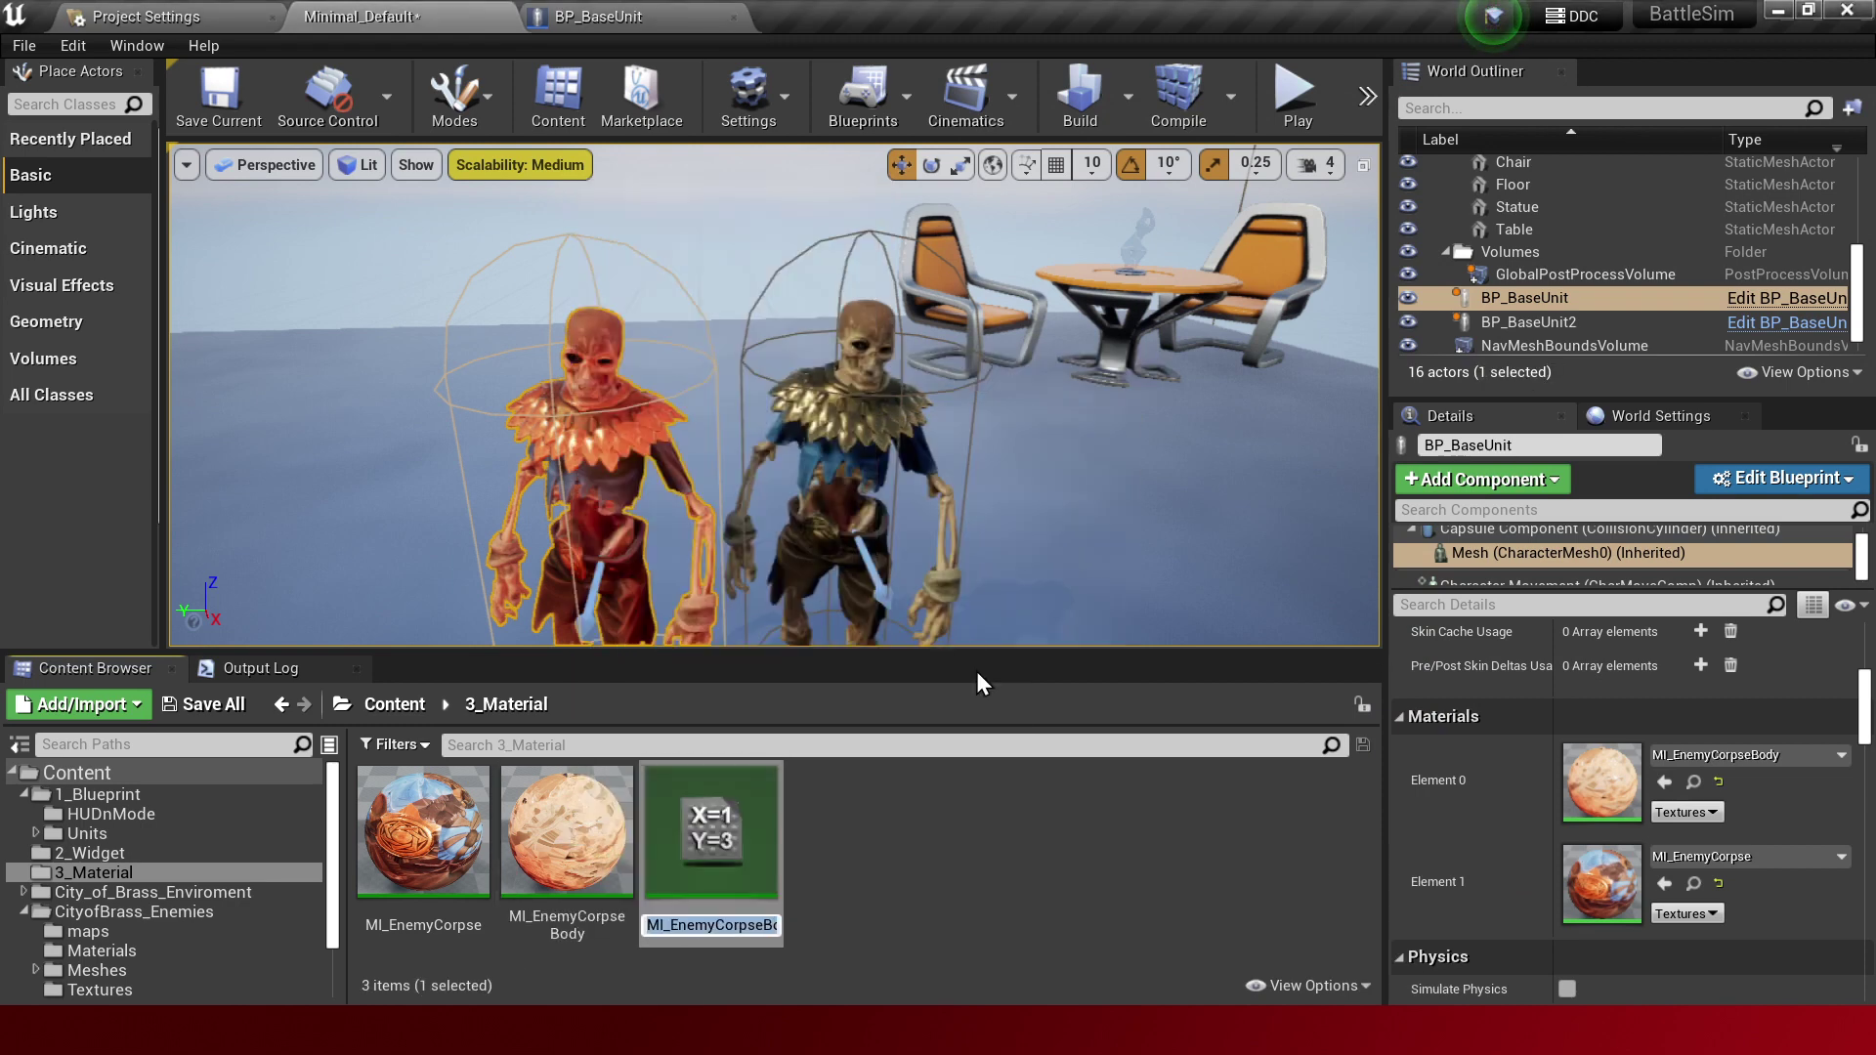
{"action": "key", "text": "End"}
{"action": "key", "text": "BackSpace"}
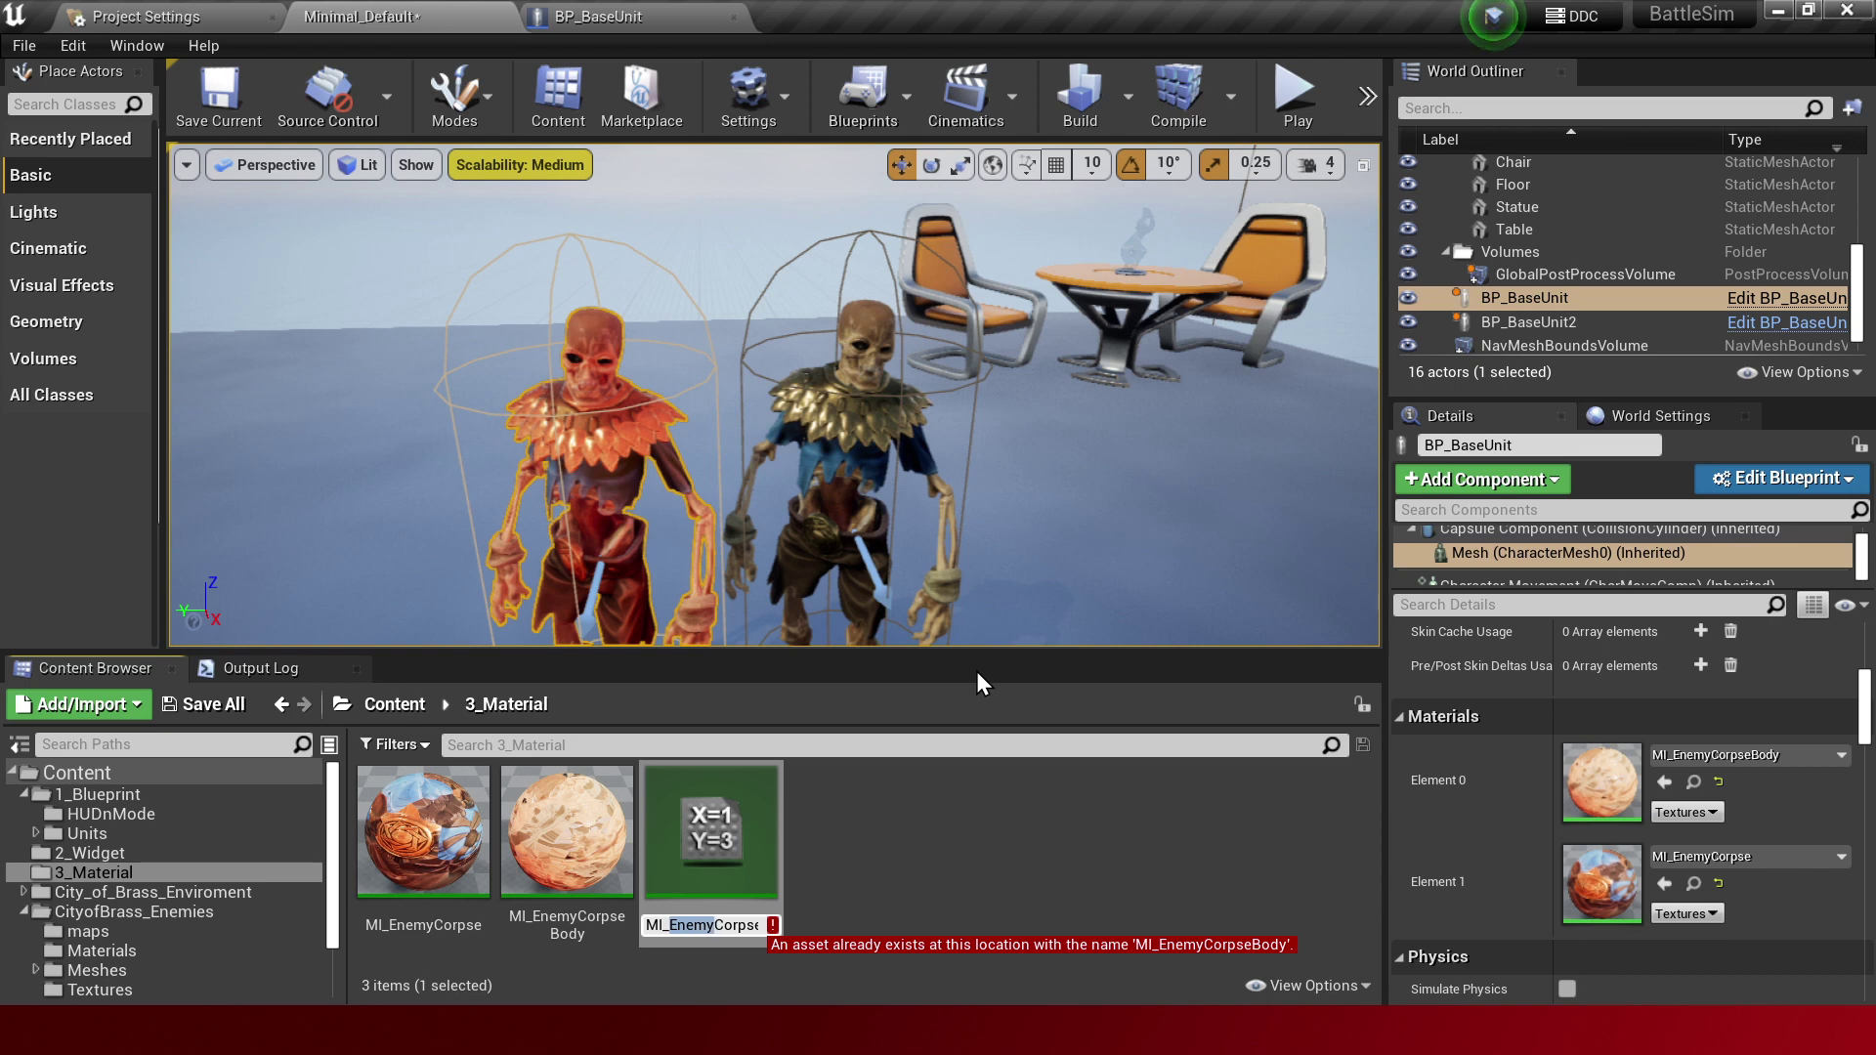
{"action": "type", "text": "alAlly"}
{"action": "key", "text": "Return"}
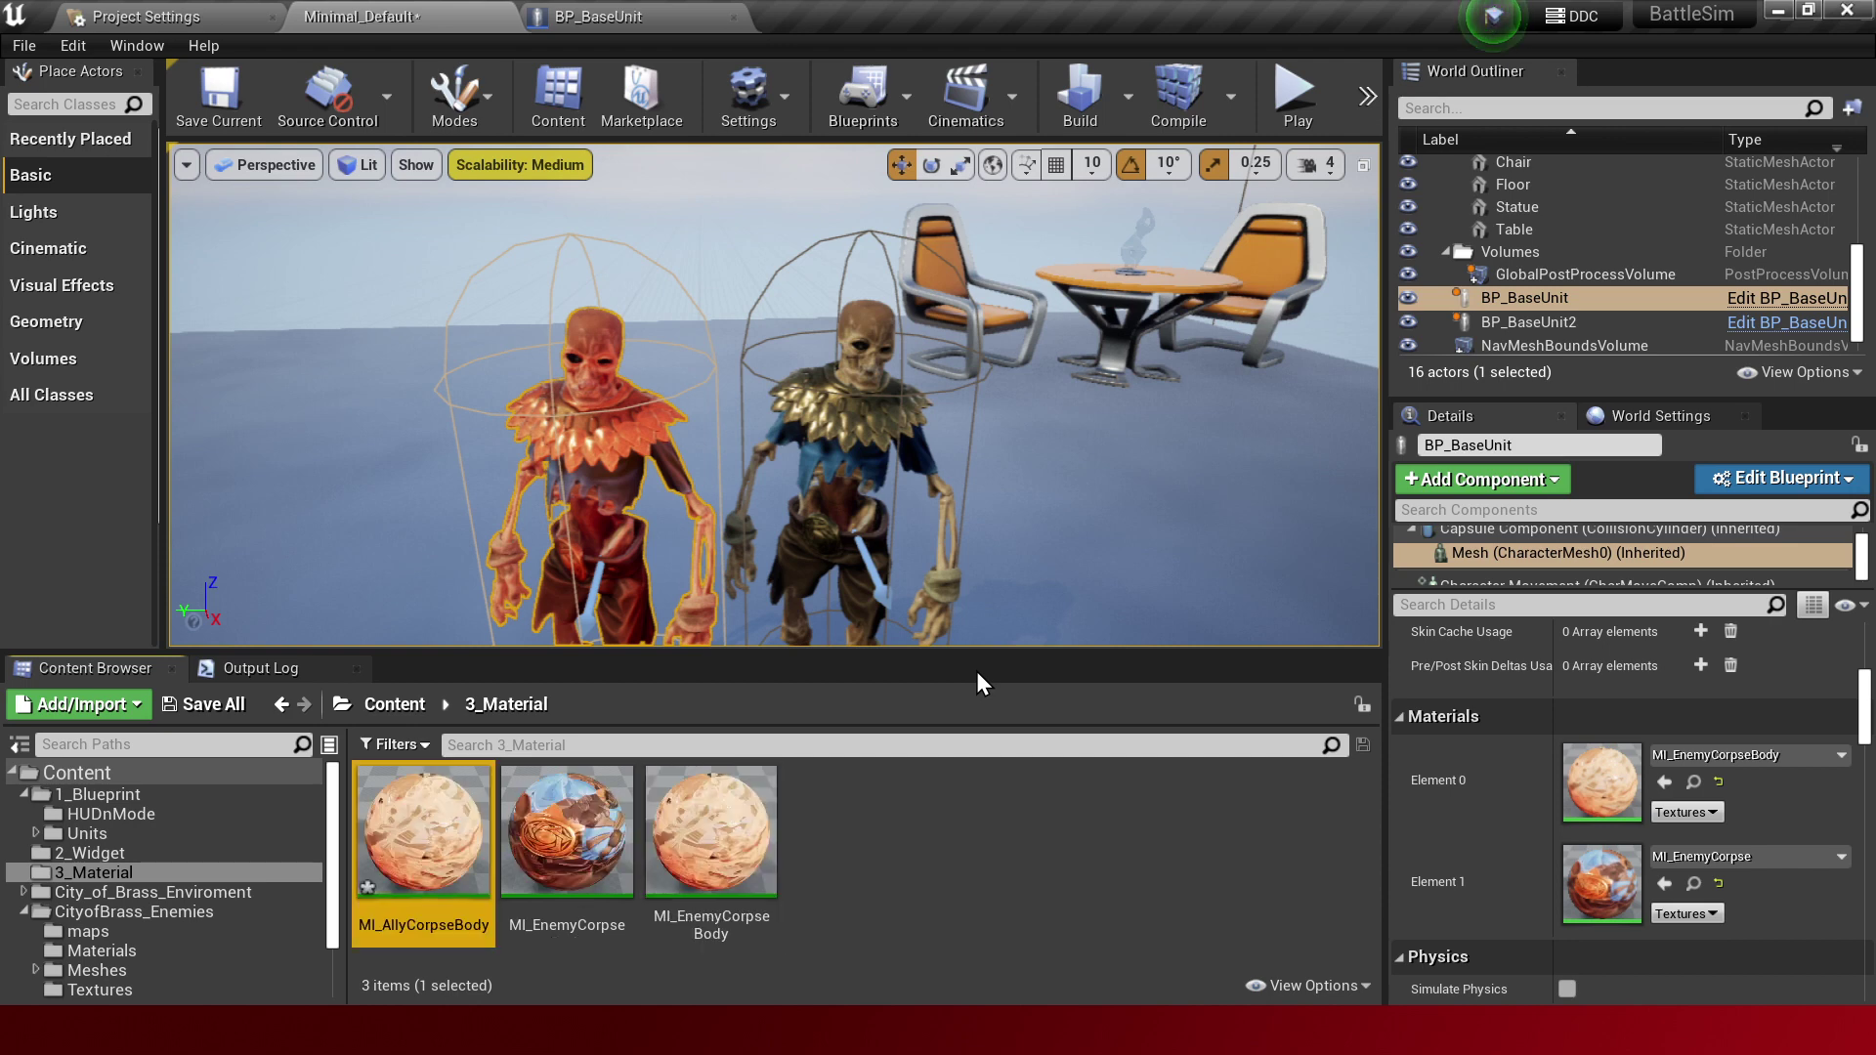
Assign MI_AllyCorpseBody to BP_BaseUnit2's Element 0 body material slot.
{"action": "left_click", "coordinate": [835, 460]}
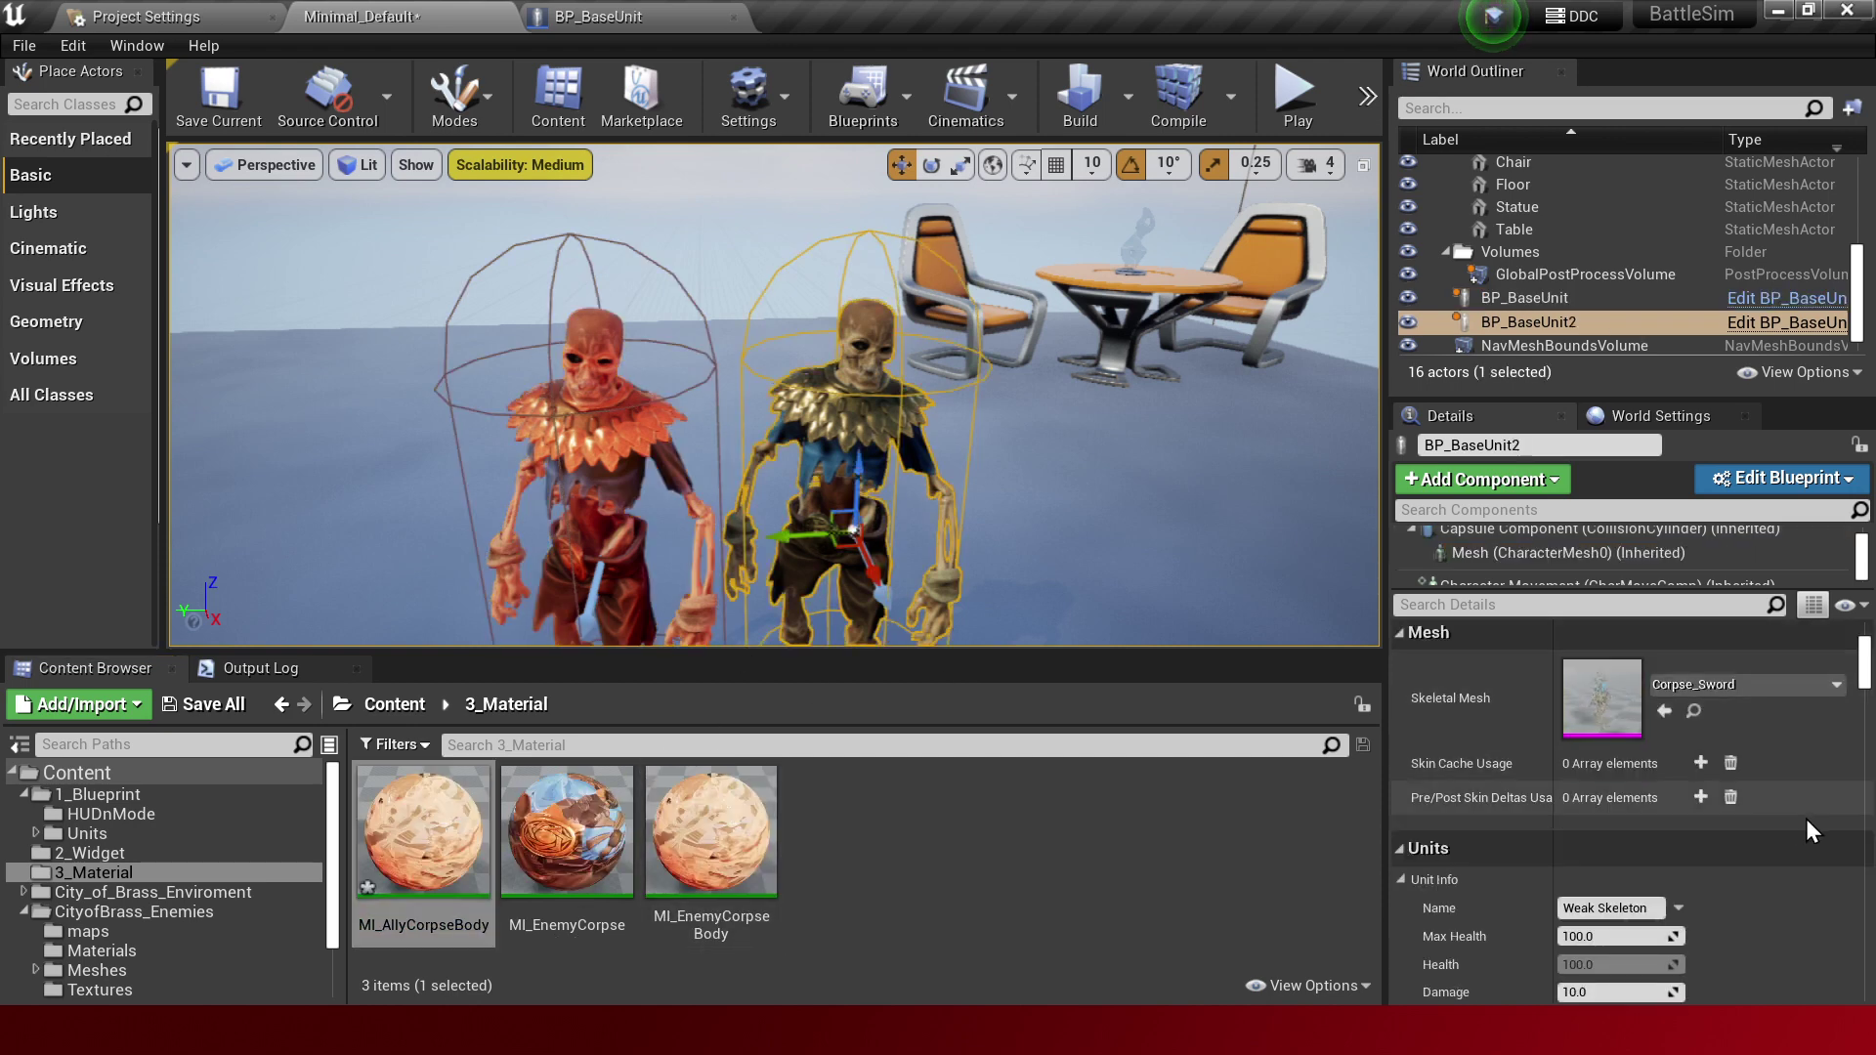
{"action": "left_click", "coordinate": [1489, 553]}
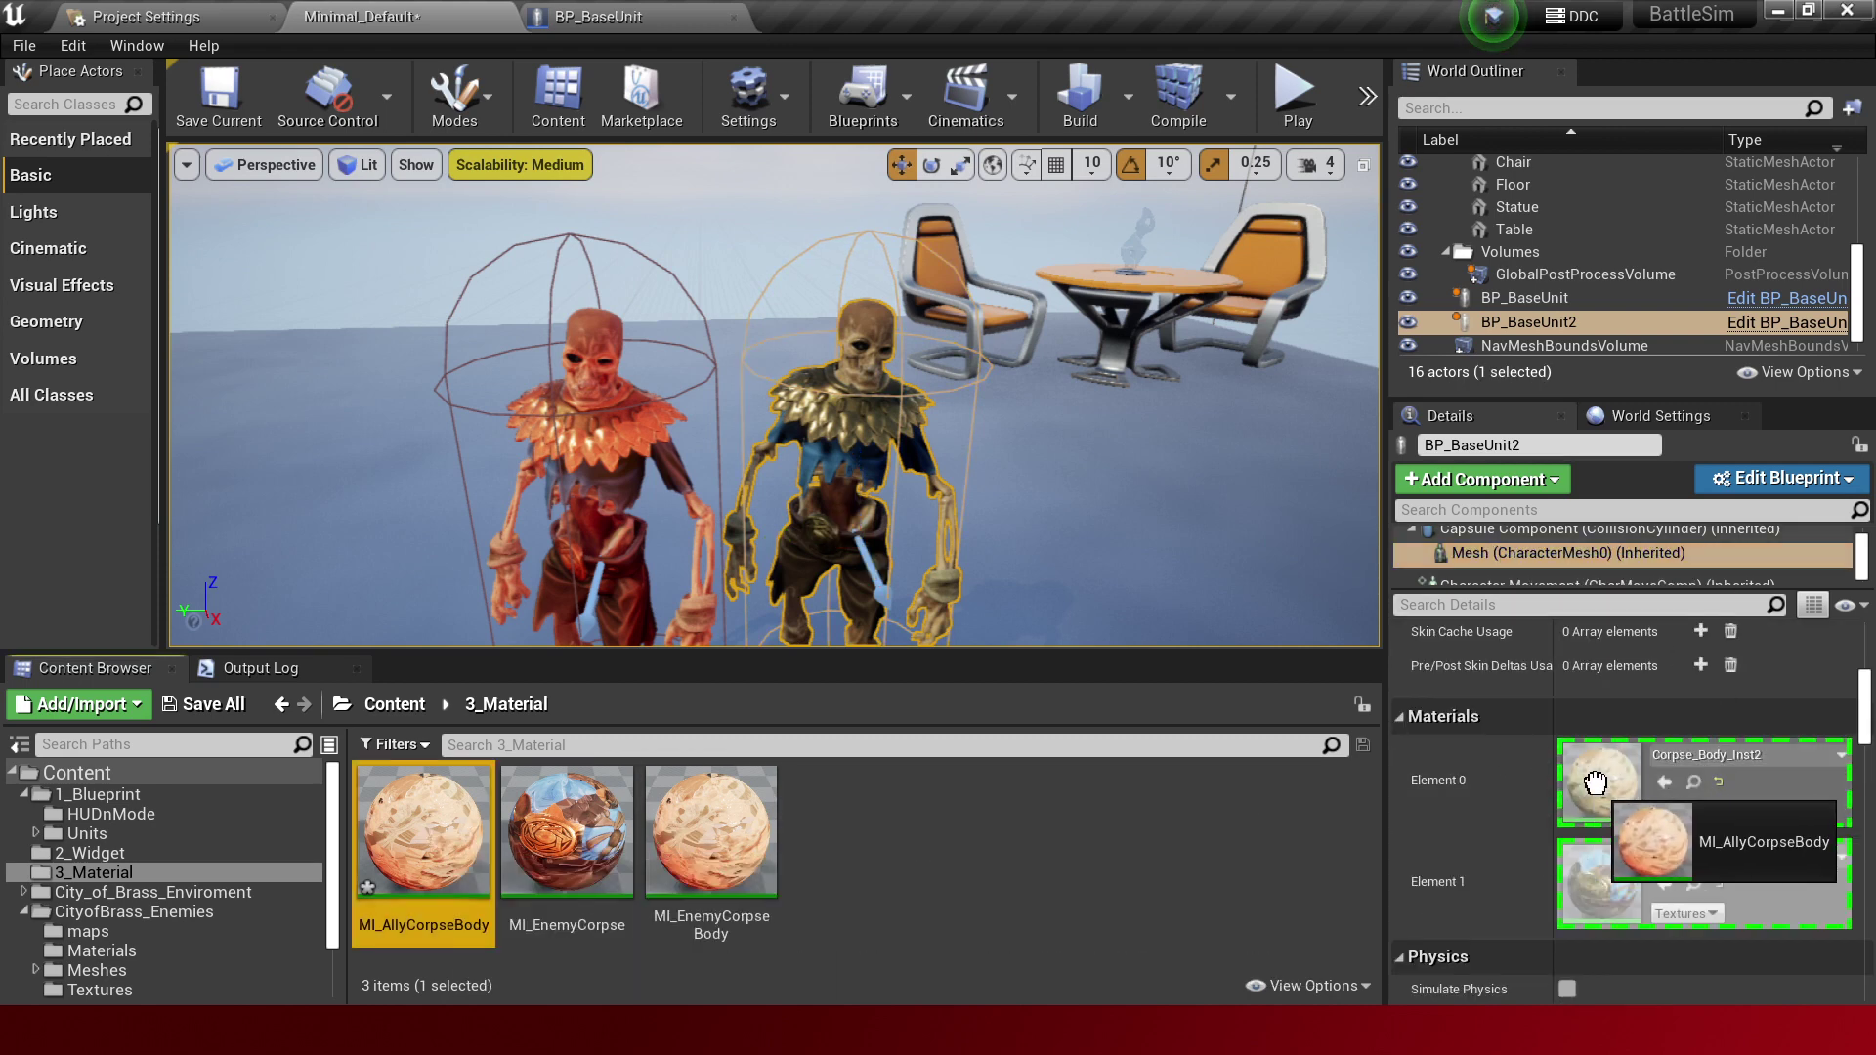
{"action": "left_click_drag", "start_coordinate": [462, 837], "coordinate": [1607, 782]}
{"action": "double_click", "coordinate": [437, 864]}
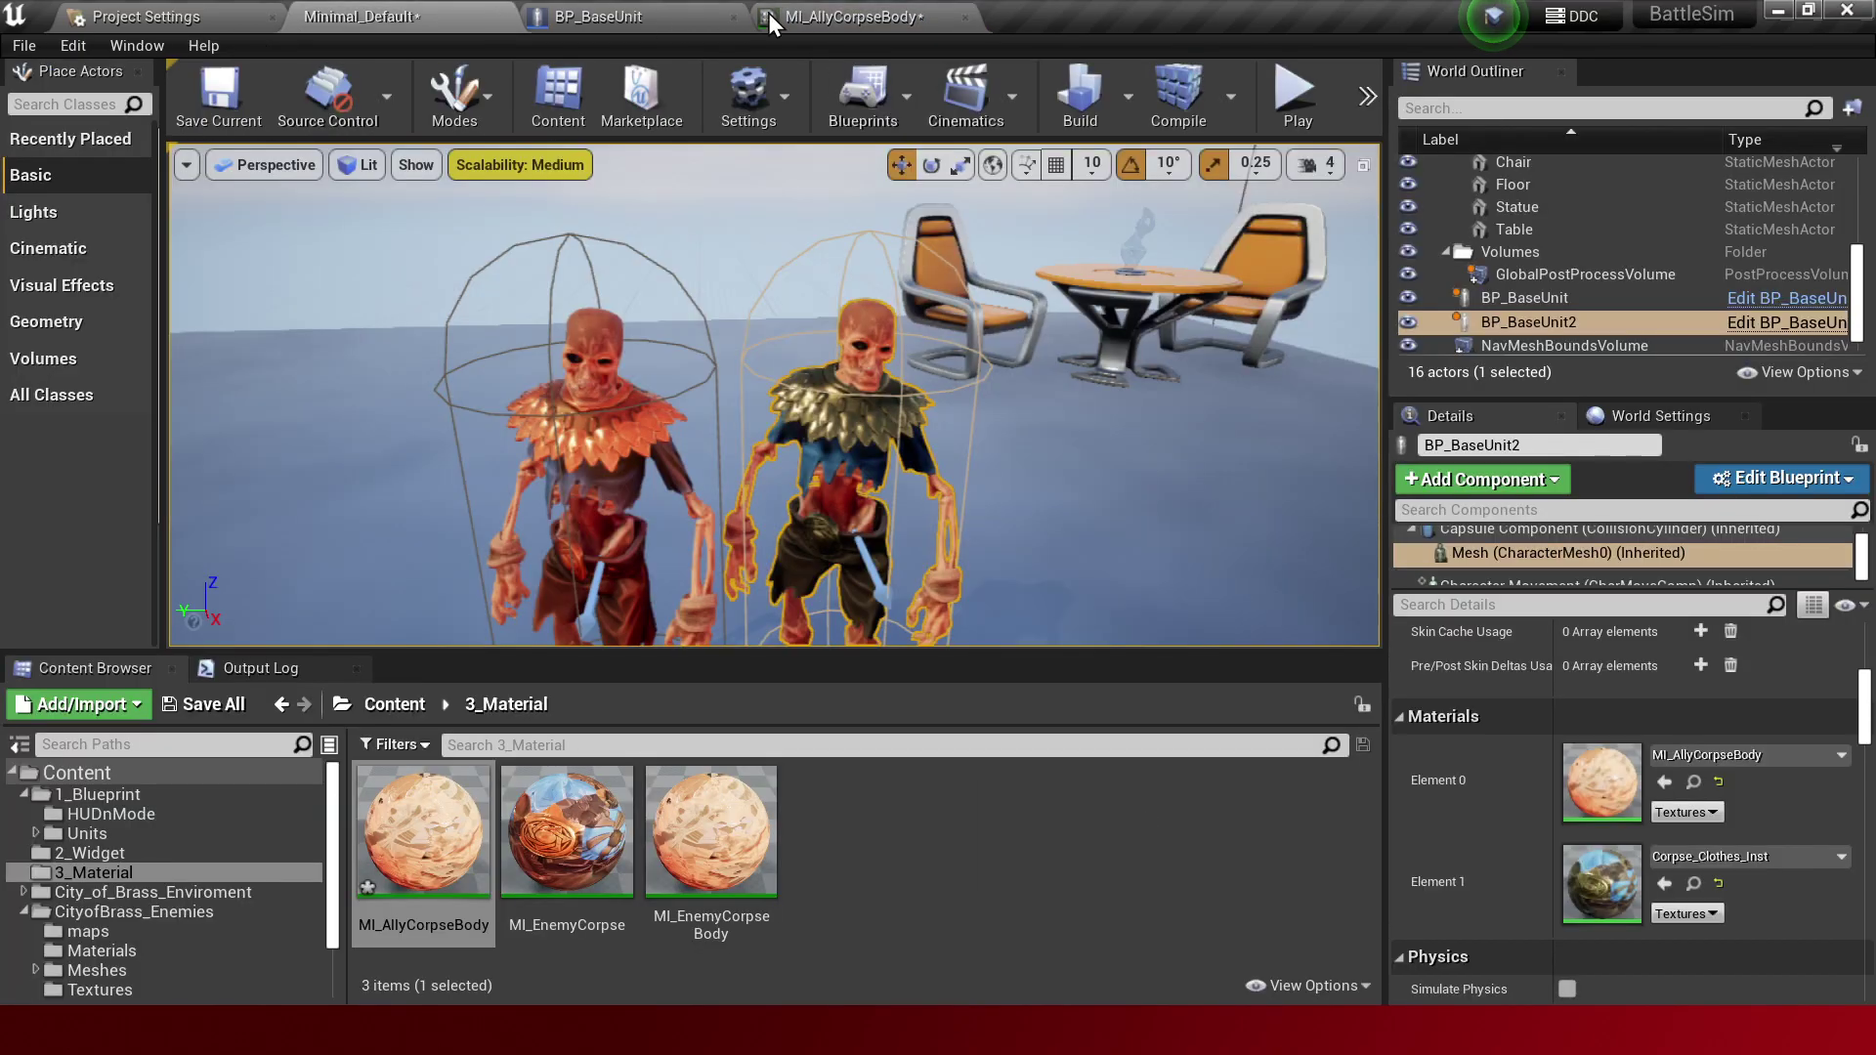
Float the MI_AllyCorpseBody editor and position it beside the level view.
{"action": "left_click_drag", "start_coordinate": [768, 14], "coordinate": [1144, 227]}
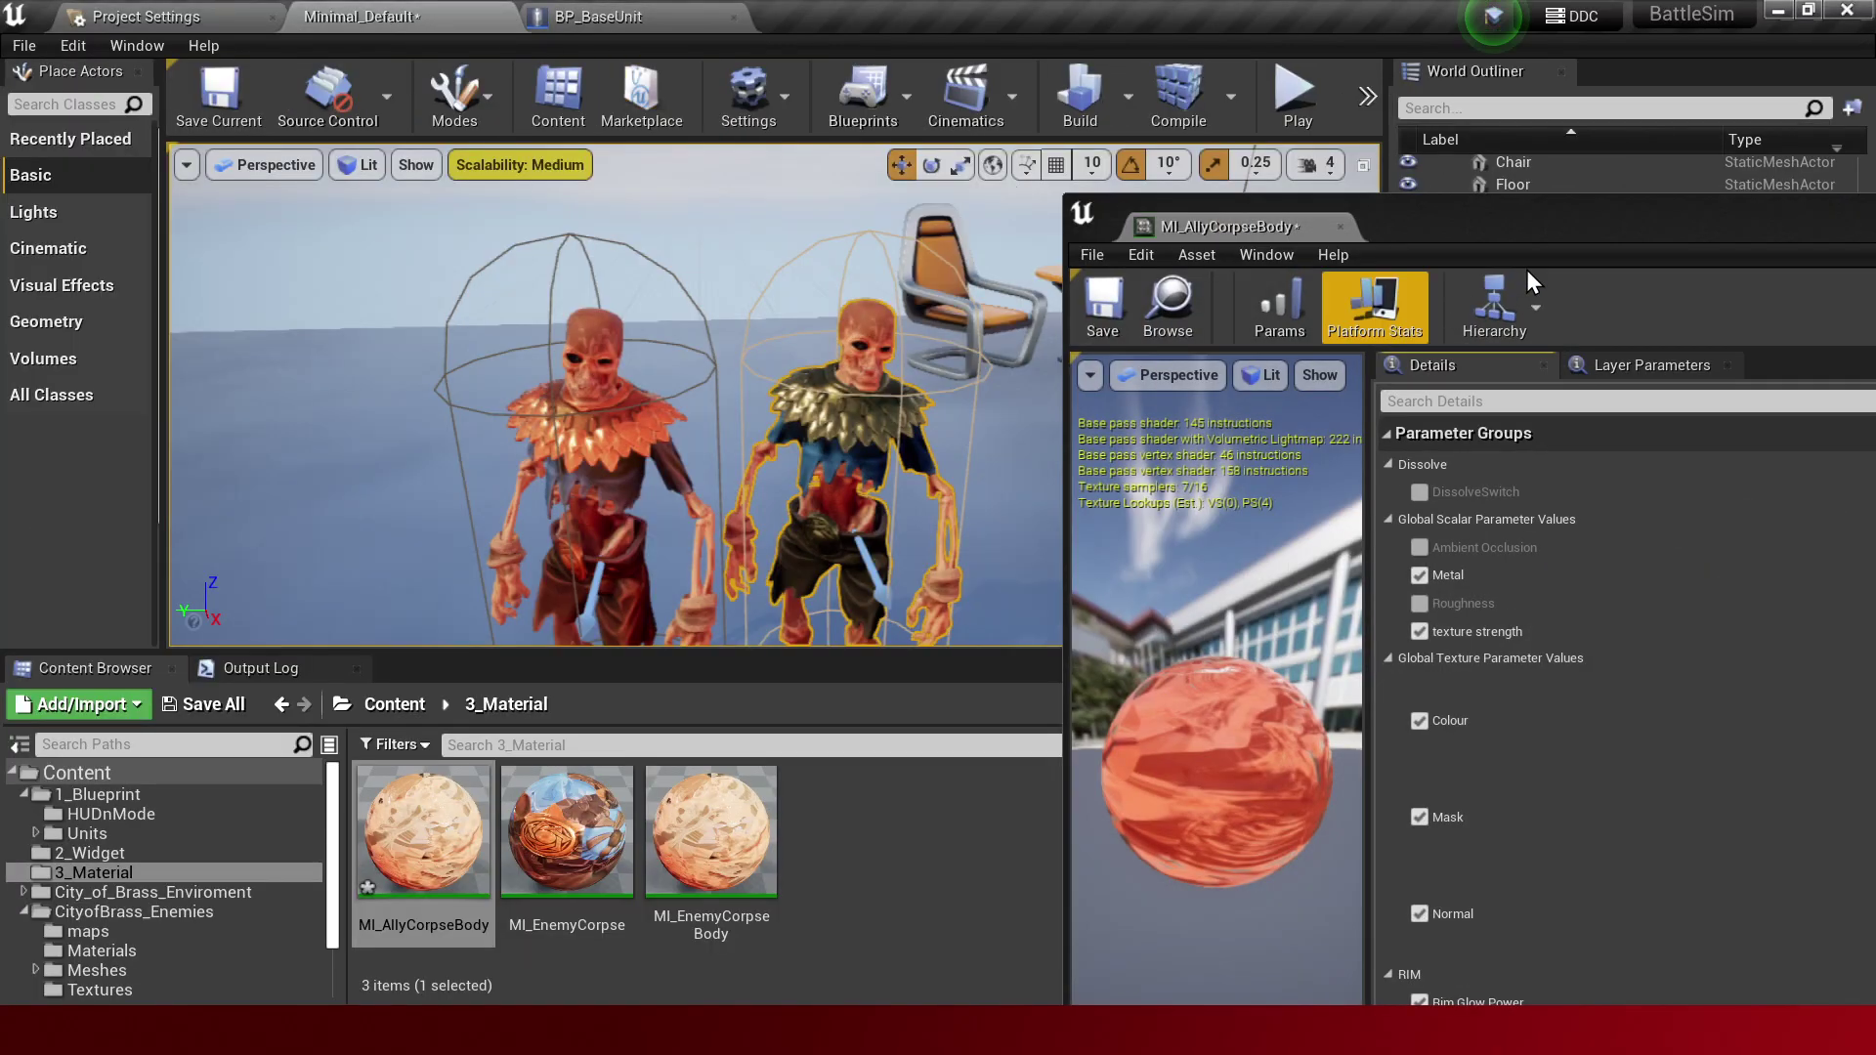
{"action": "left_click_drag", "start_coordinate": [1512, 225], "coordinate": [1258, 150]}
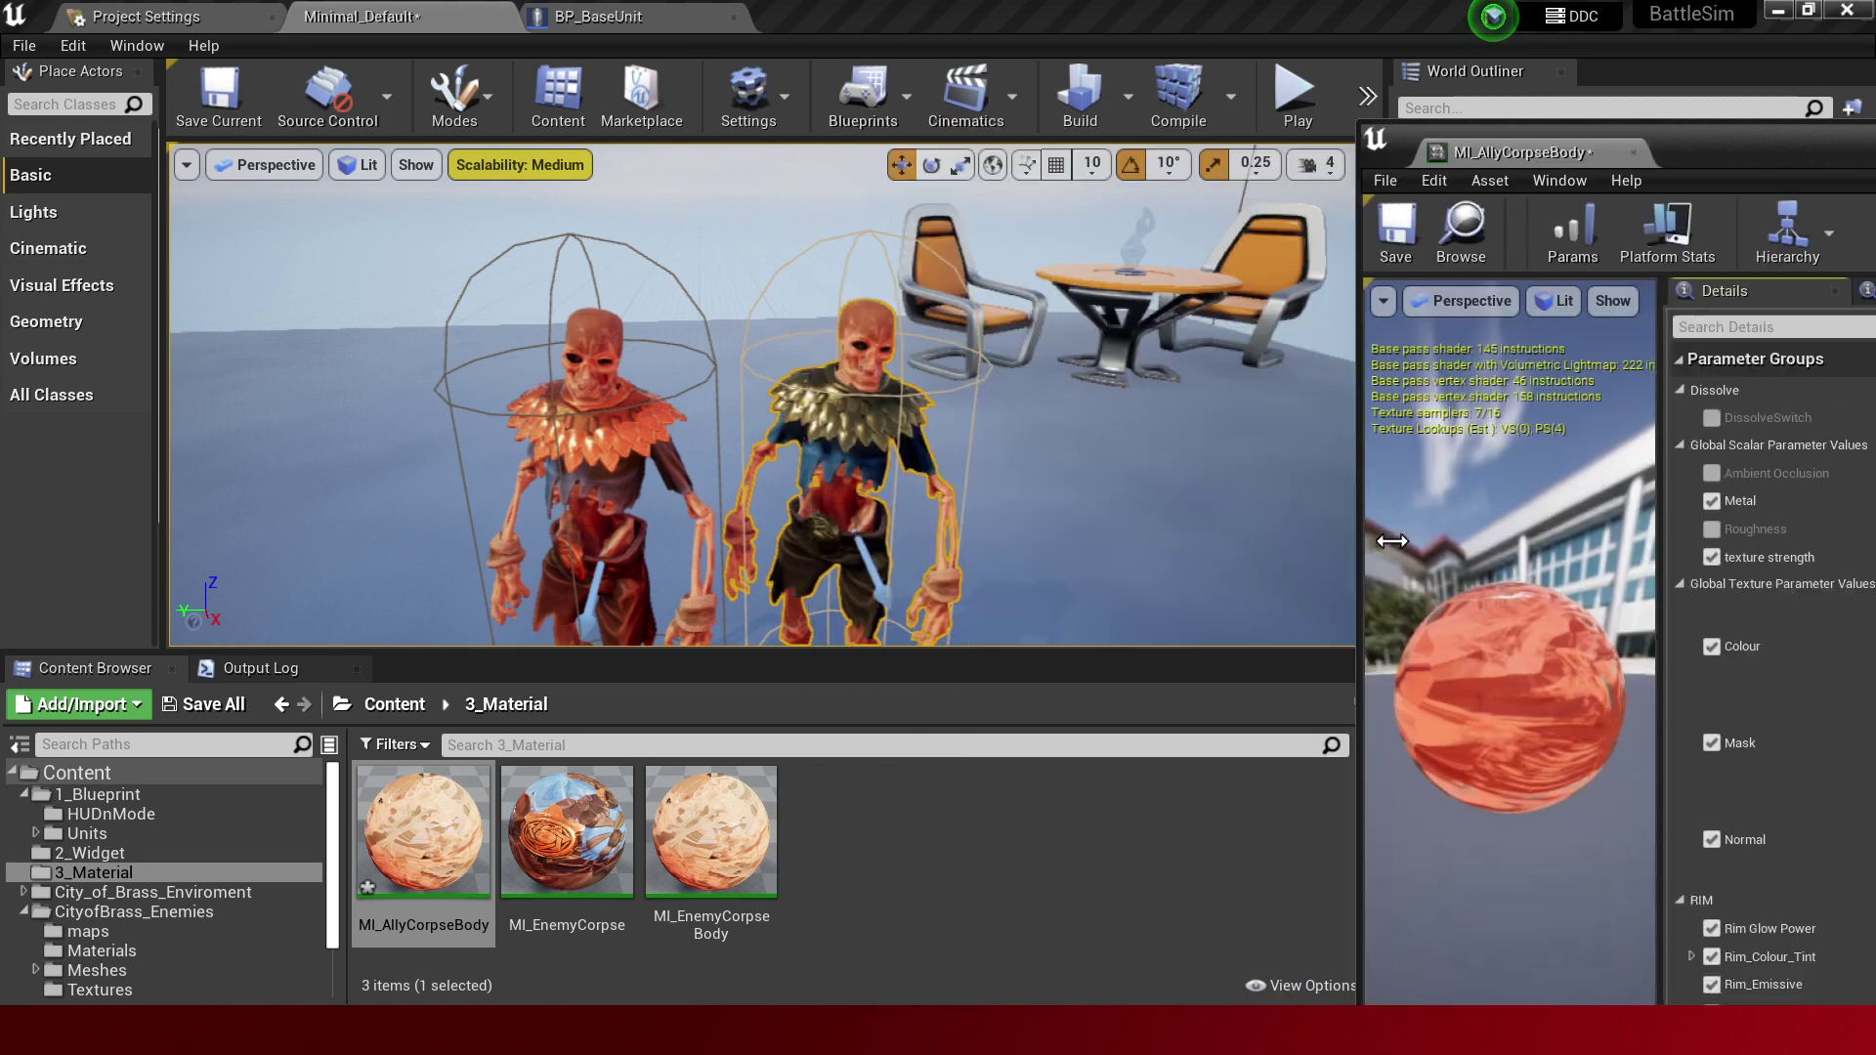
{"action": "left_click_drag", "start_coordinate": [813, 539], "coordinate": [1456, 391]}
{"action": "left_click_drag", "start_coordinate": [1786, 149], "coordinate": [1361, 66]}
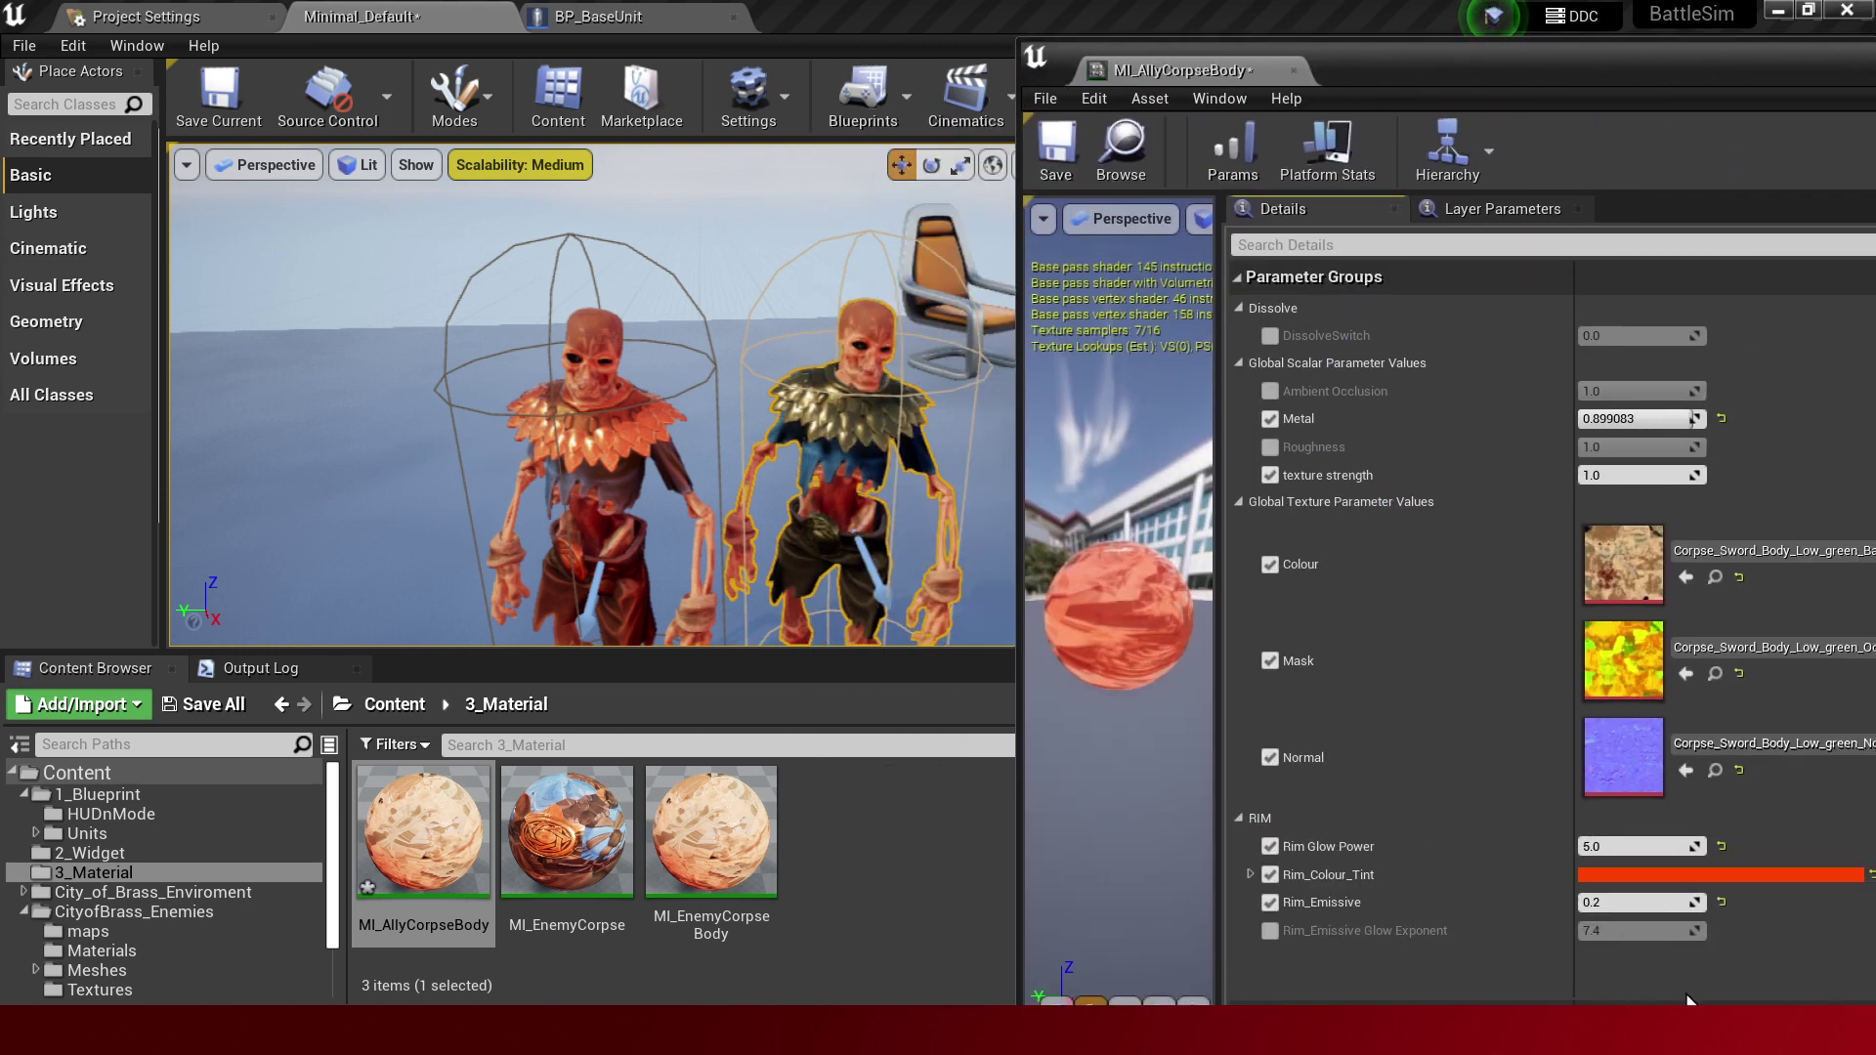
Change the ally body's Rim_Colour_Tint to blue (sRGB 009EFF).
{"action": "left_click", "coordinate": [1720, 874]}
{"action": "left_click_drag", "start_coordinate": [1258, 557], "coordinate": [851, 553]}
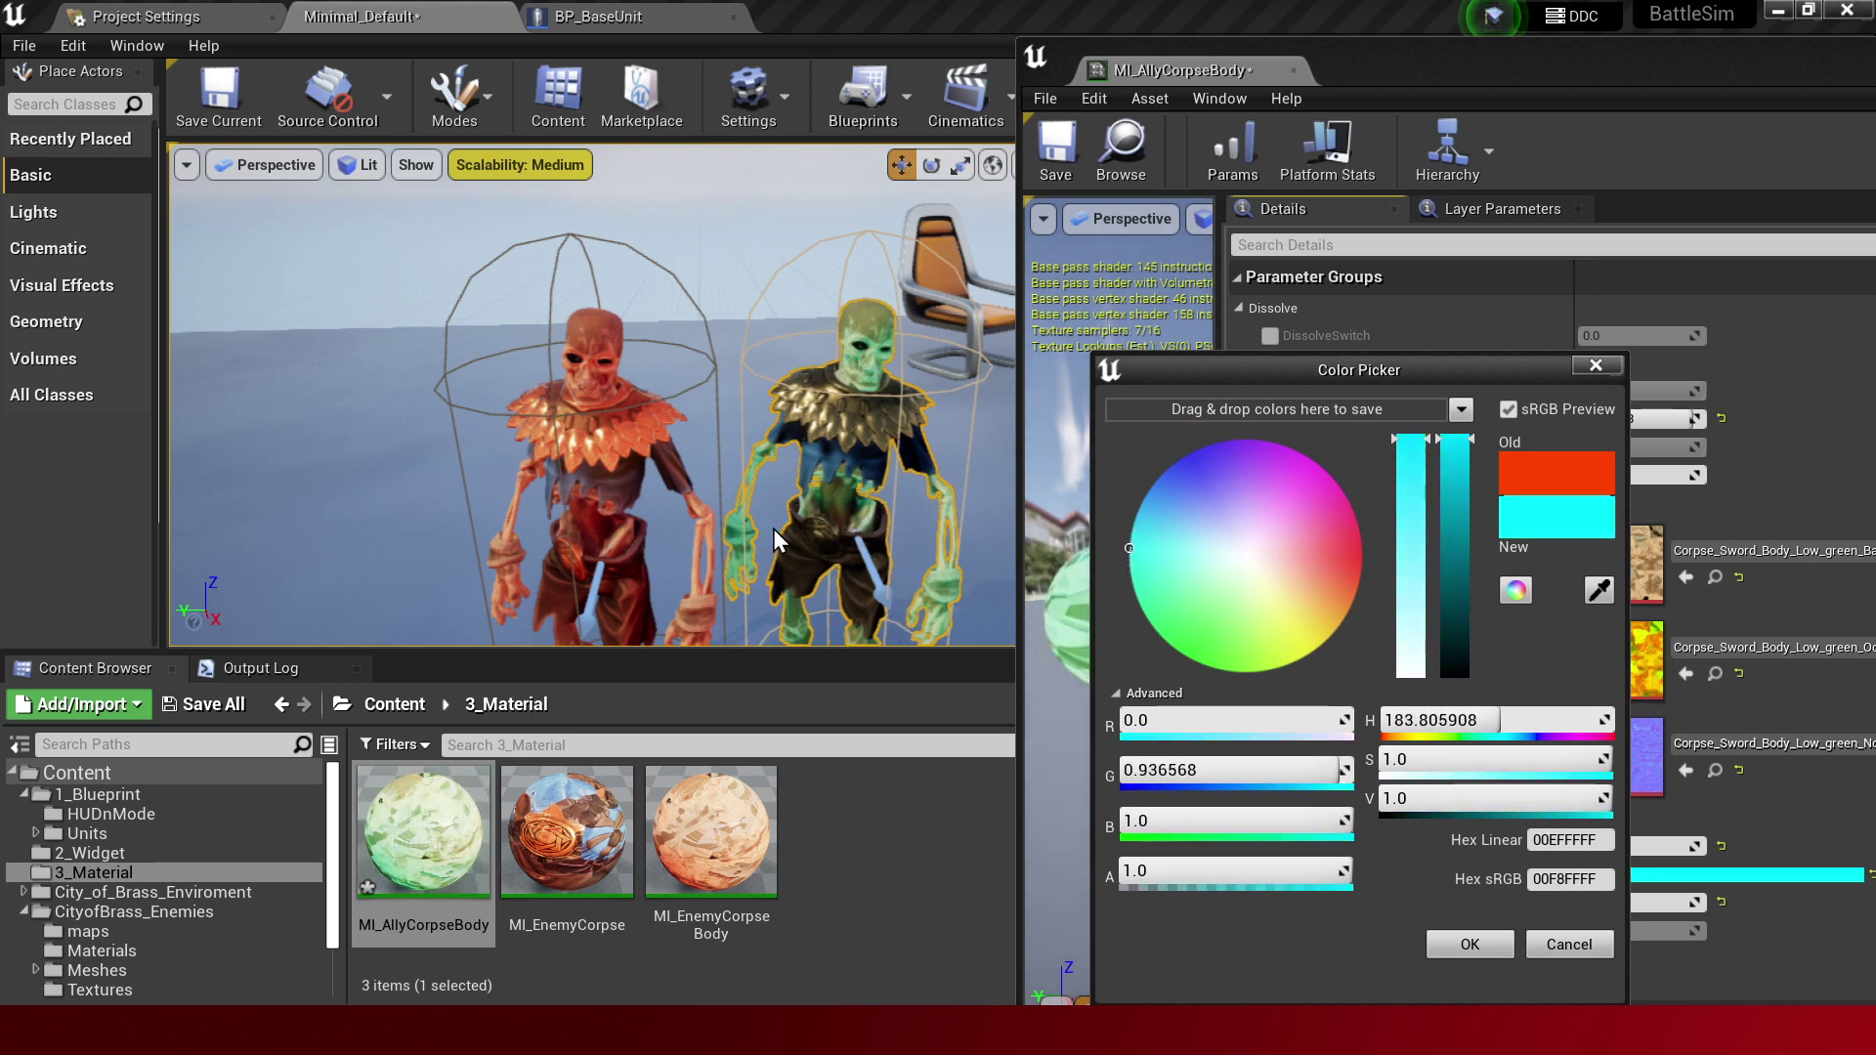
{"action": "mouse_move", "coordinate": [1197, 533]}
{"action": "left_mouse_down"}
{"action": "mouse_move", "coordinate": [1219, 409]}
{"action": "mouse_move", "coordinate": [1170, 409]}
{"action": "mouse_move", "coordinate": [1325, 470]}
{"action": "mouse_move", "coordinate": [1283, 667]}
{"action": "mouse_move", "coordinate": [1176, 649]}
{"action": "left_mouse_up"}
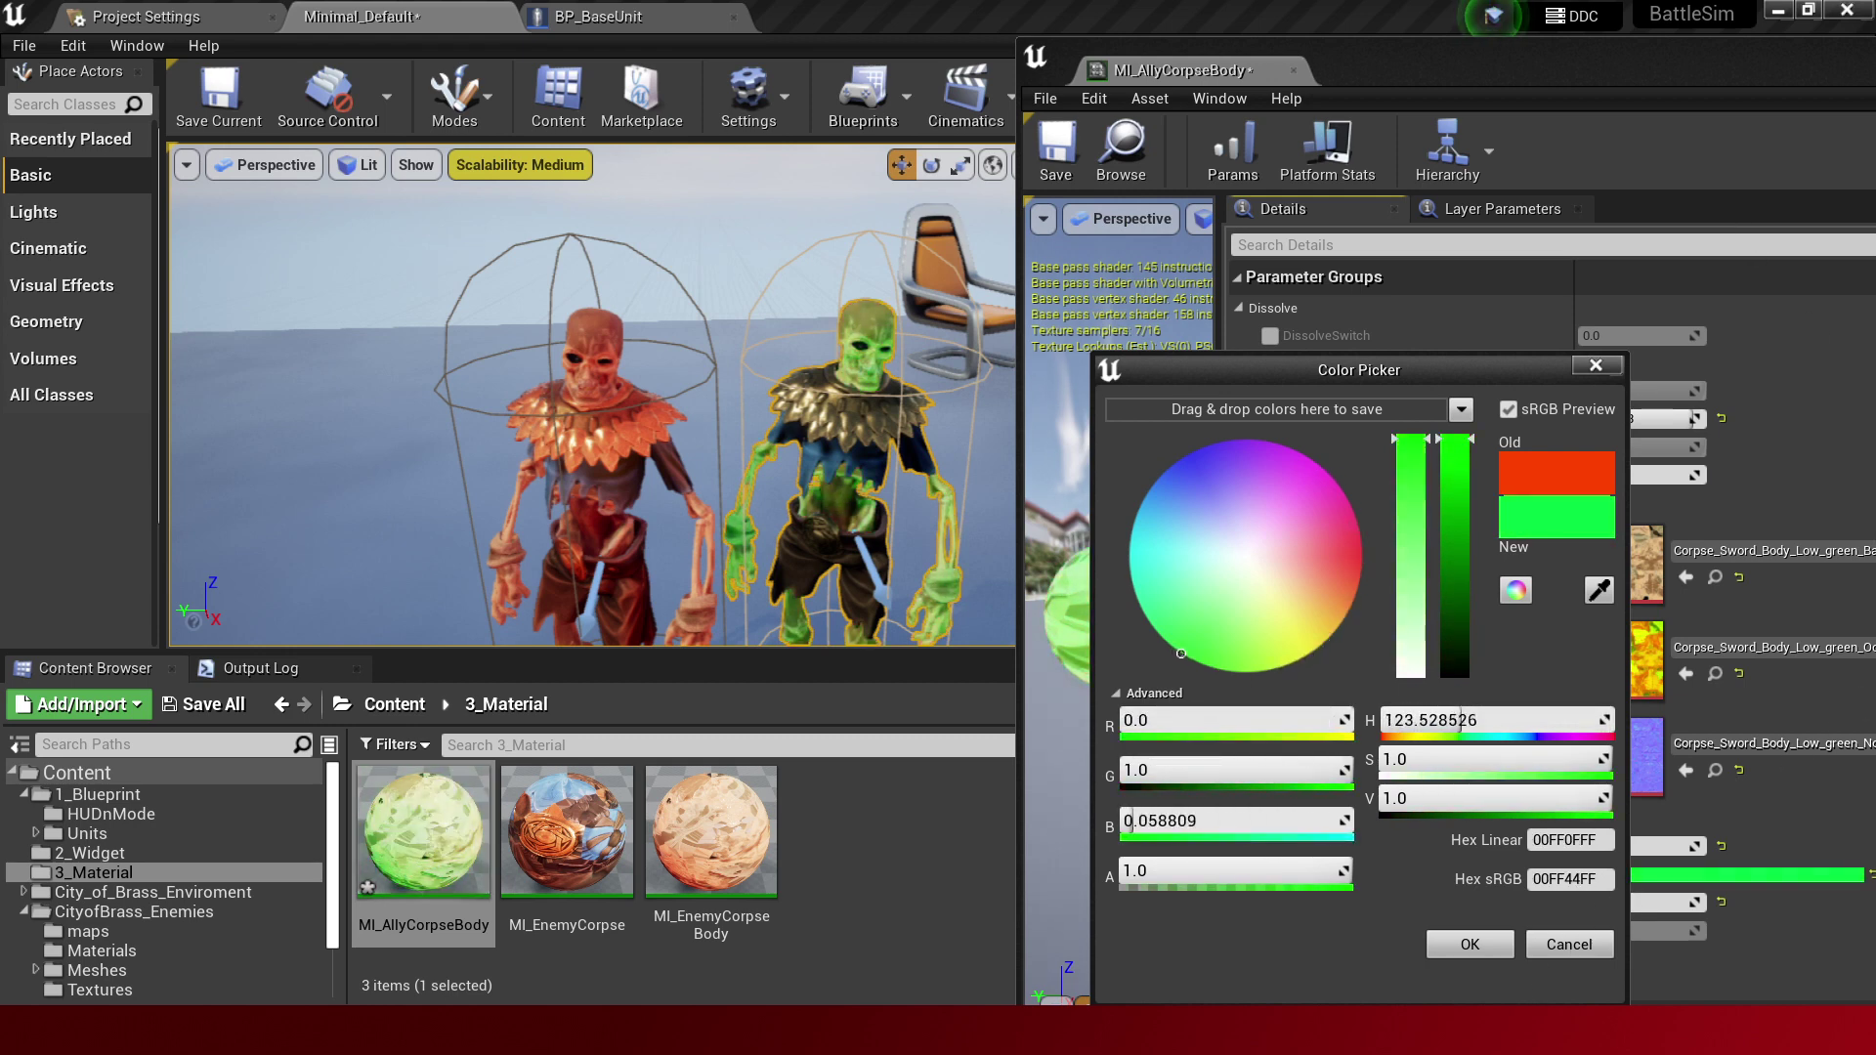
{"action": "left_click_drag", "start_coordinate": [1184, 656], "coordinate": [1144, 617]}
{"action": "mouse_move", "coordinate": [691, 879]}
{"action": "left_mouse_down"}
{"action": "mouse_move", "coordinate": [616, 262]}
{"action": "mouse_move", "coordinate": [713, 115]}
{"action": "left_mouse_up"}
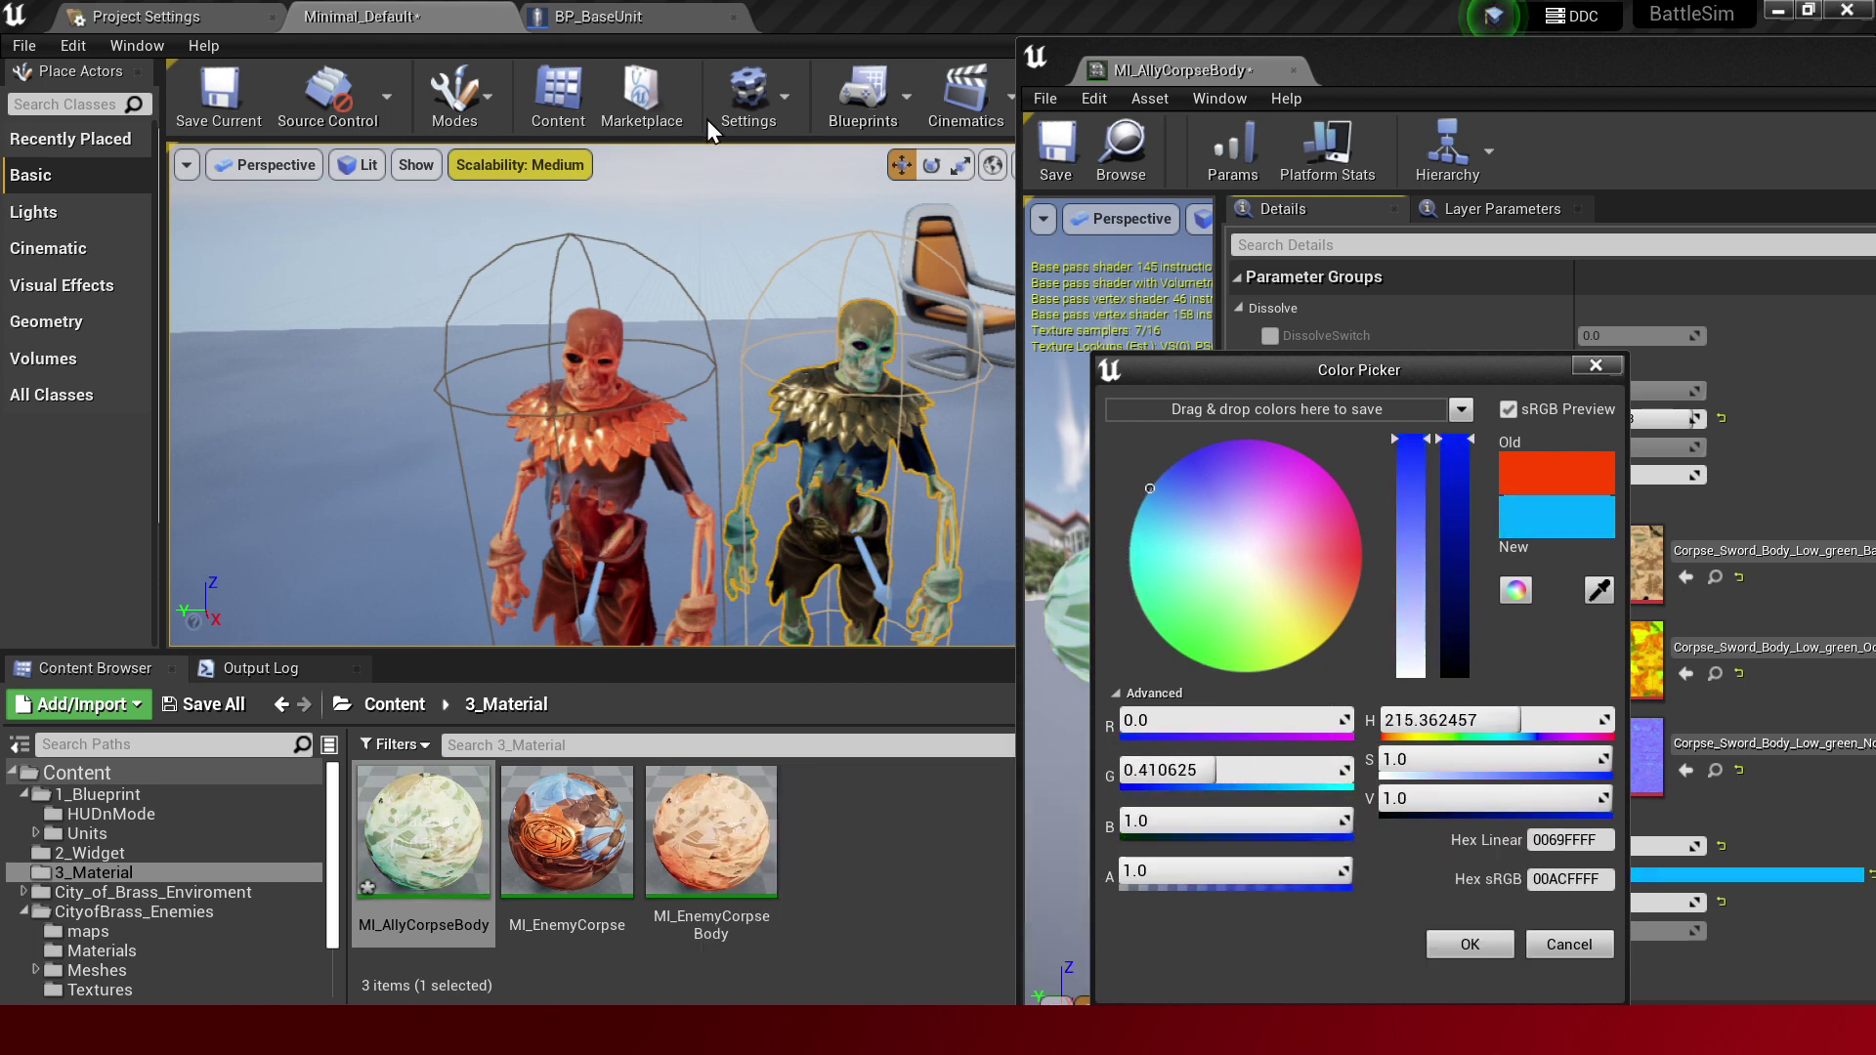
{"action": "left_click", "coordinate": [1470, 945]}
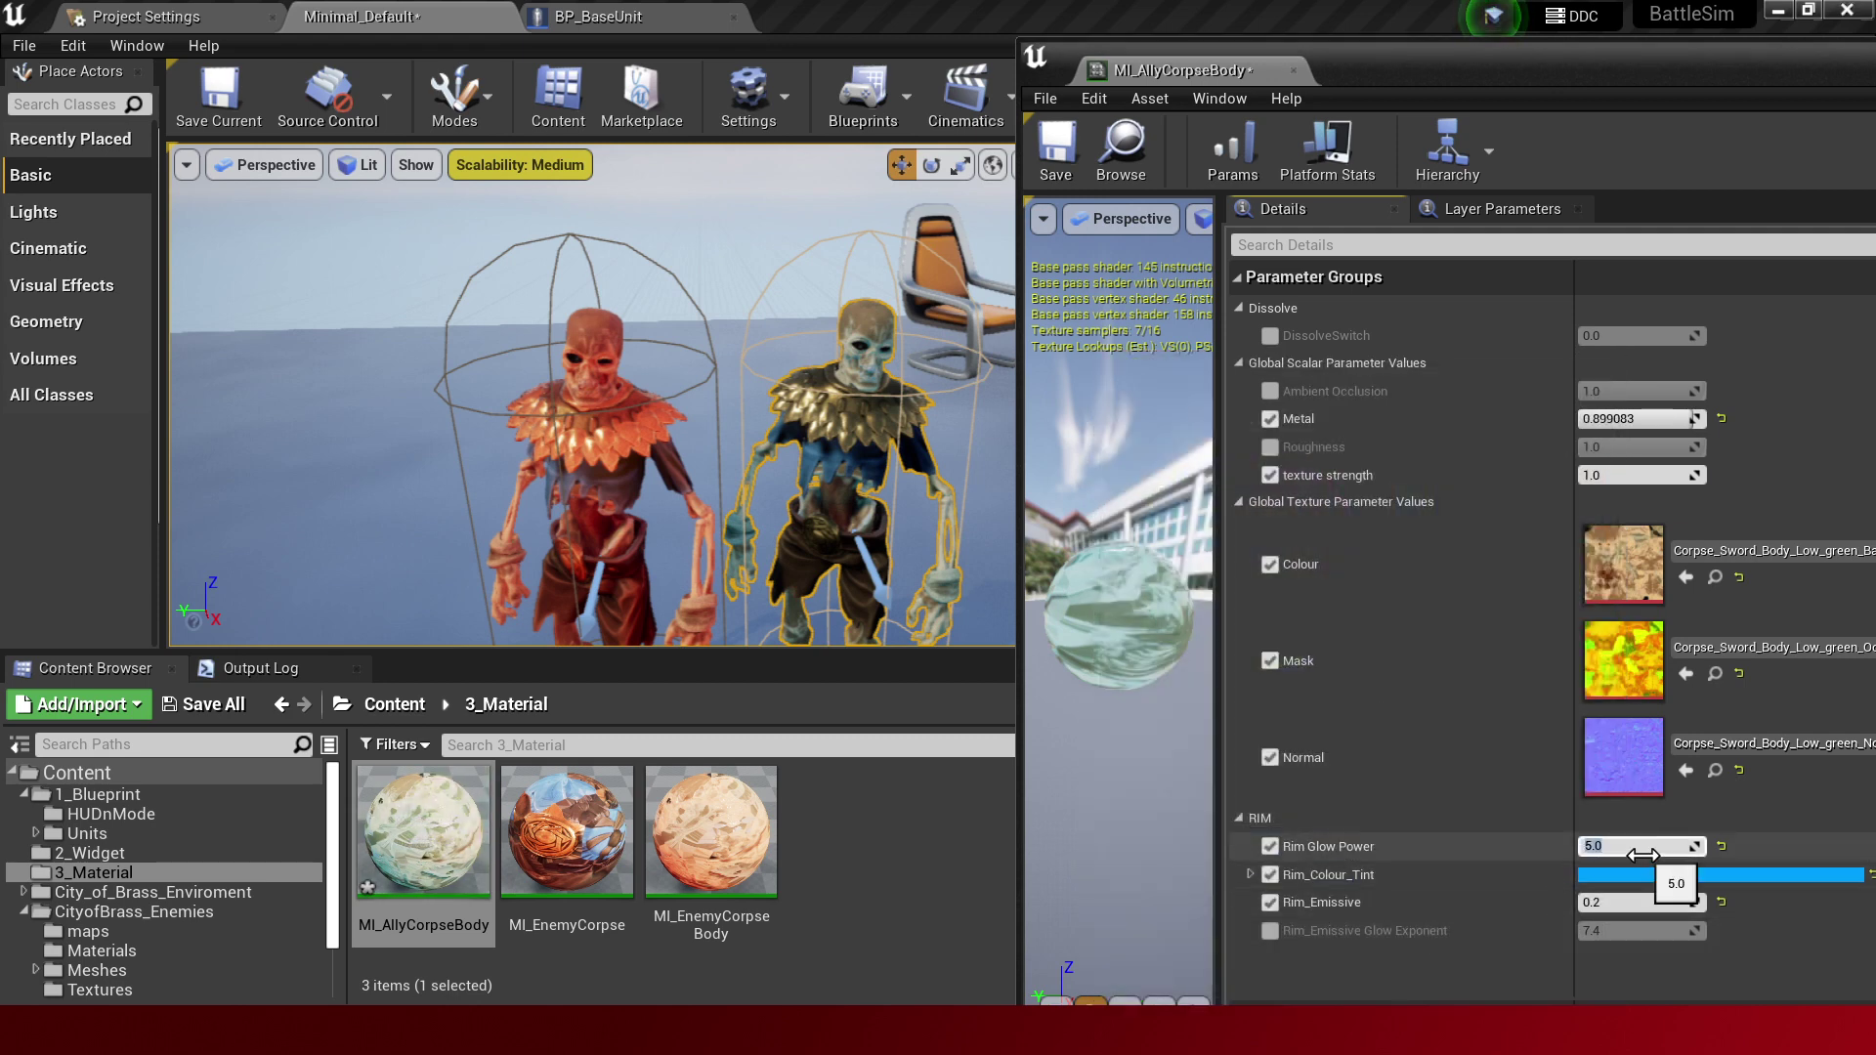
Try Rim Glow Power 100 and 20, and Rim_Emissive 1.0 before returning it to 0.2.
{"action": "type", "text": "100"}
{"action": "key", "text": "Return"}
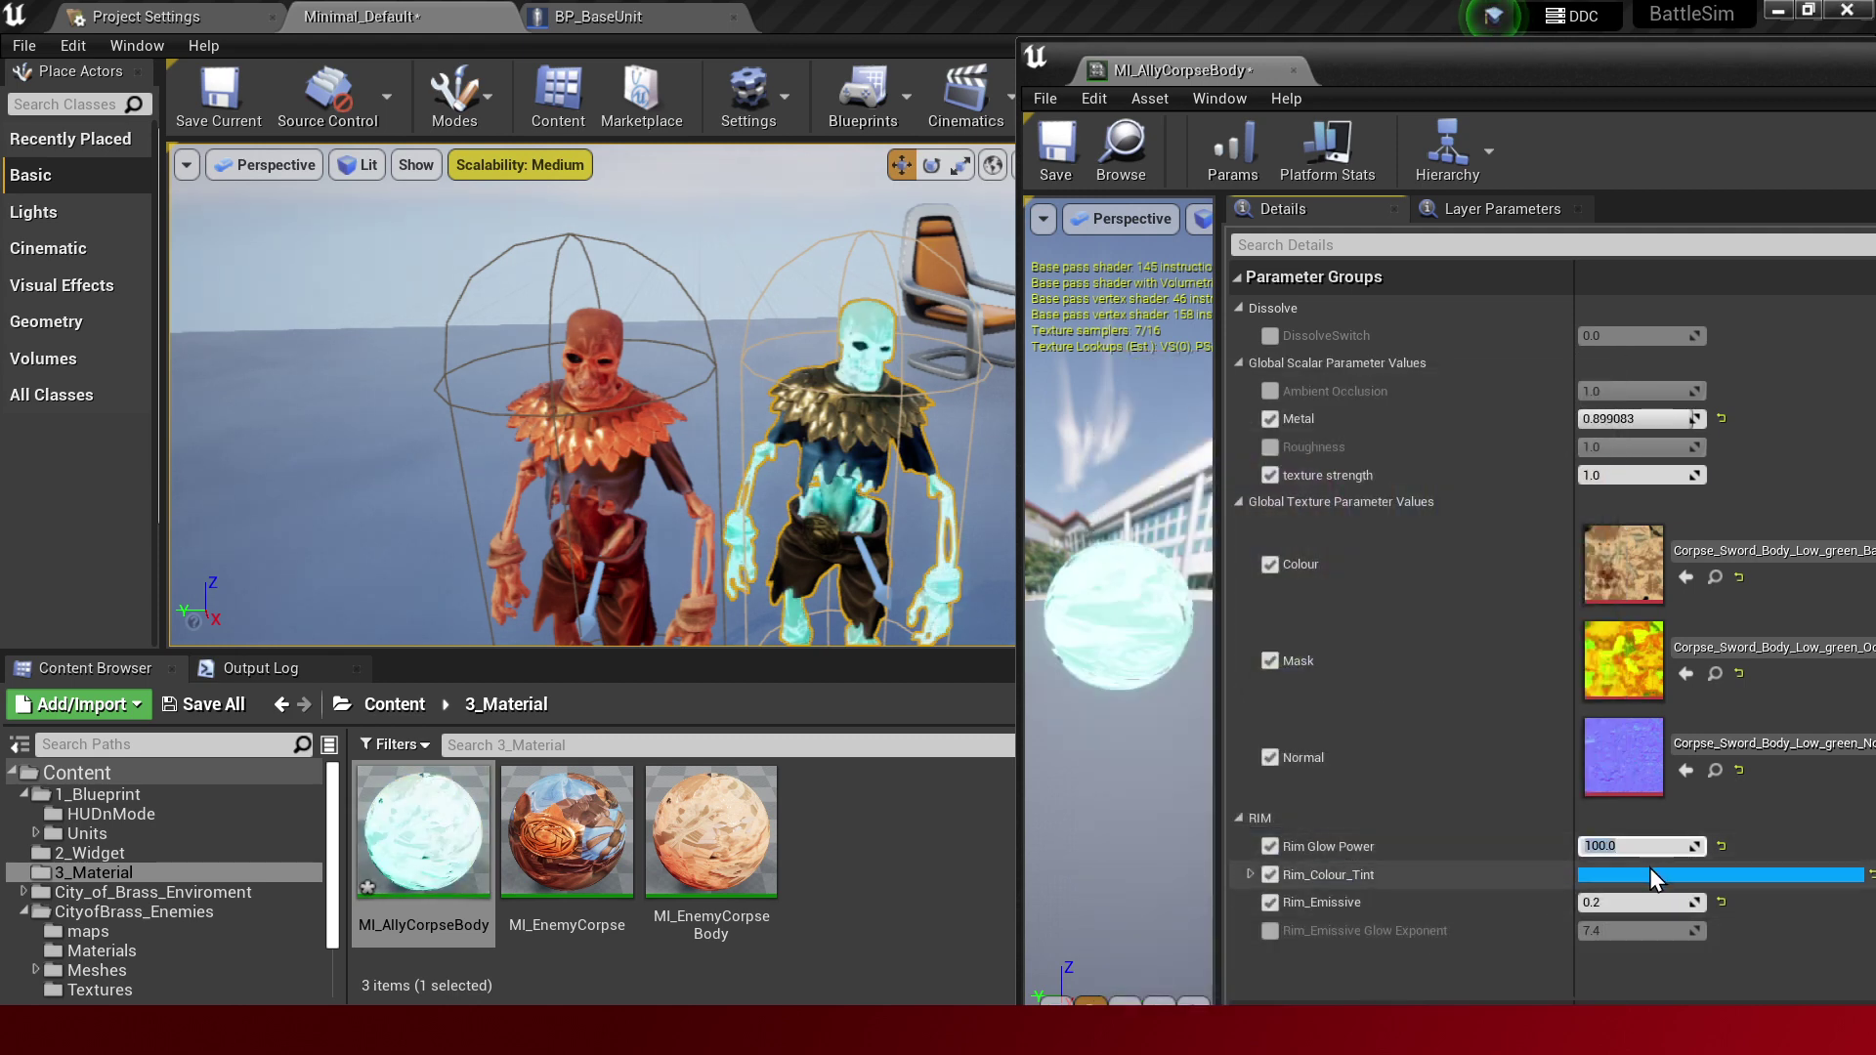
{"action": "type", "text": "20"}
{"action": "key", "text": "Return"}
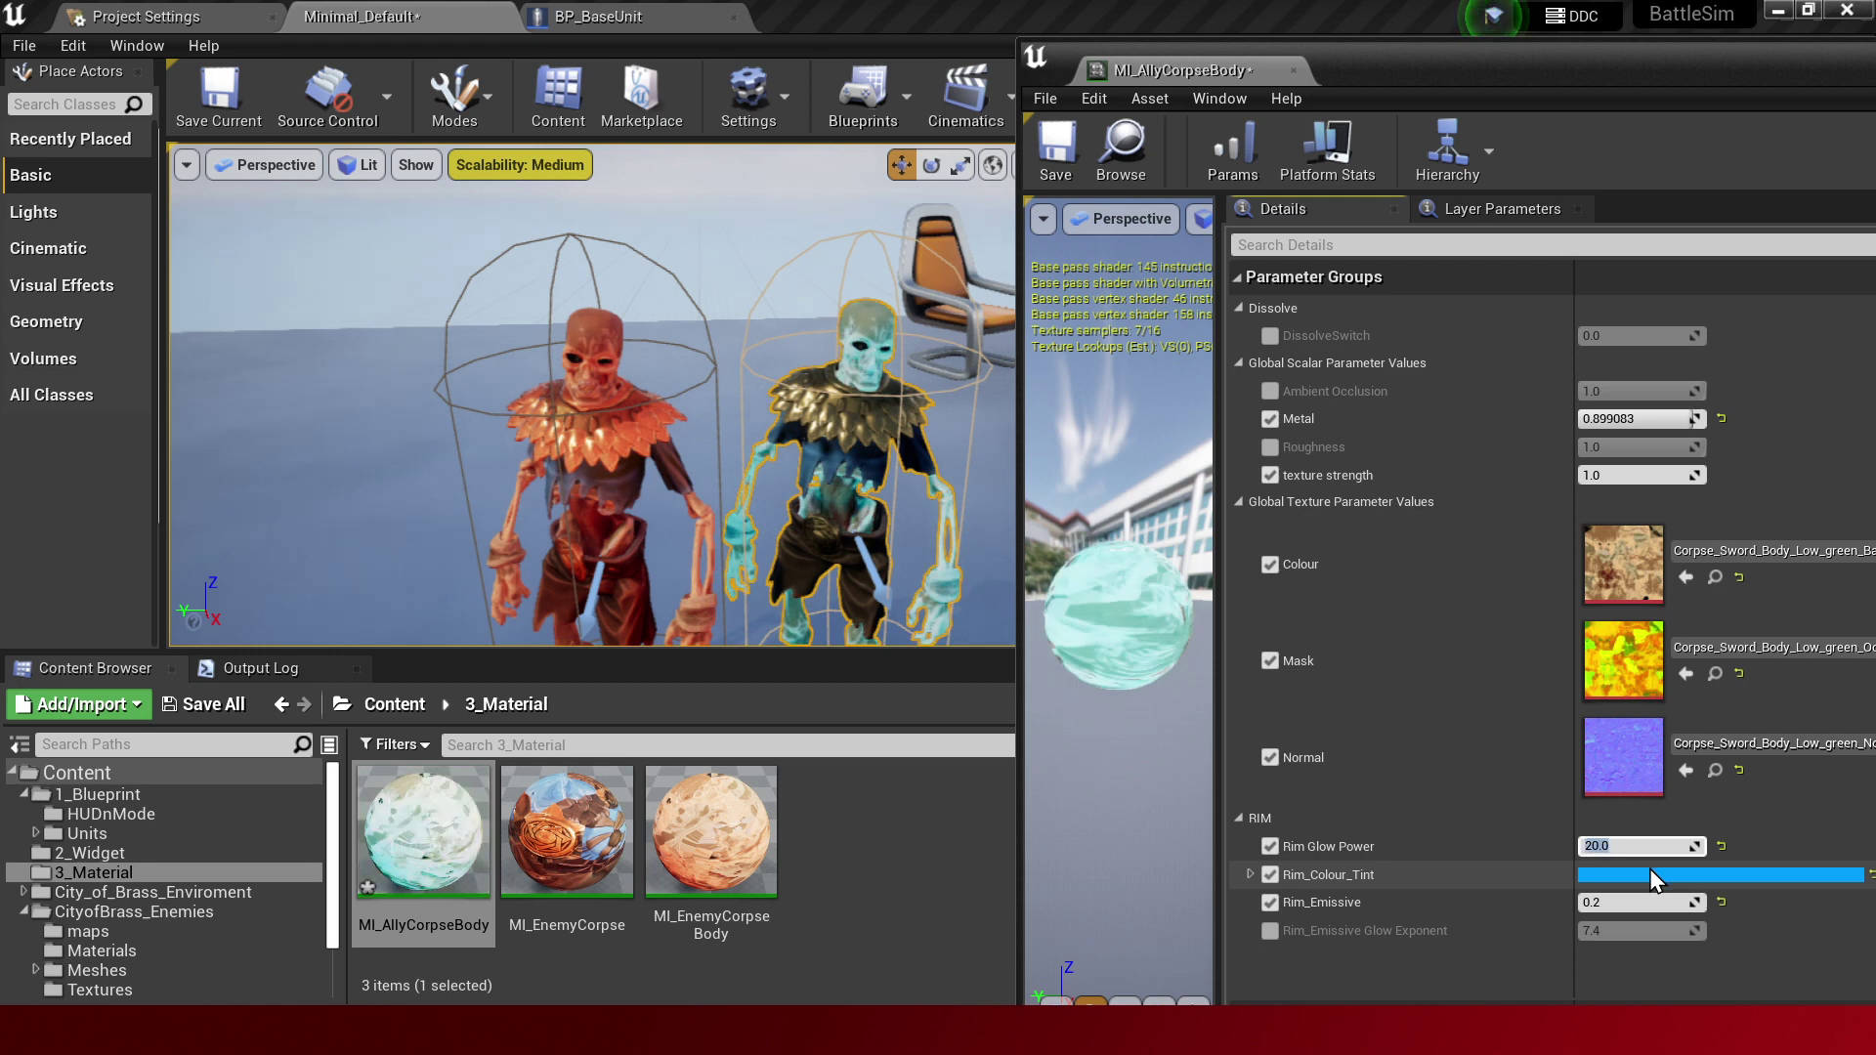
{"action": "type", "text": "1"}
{"action": "key", "text": "Return"}
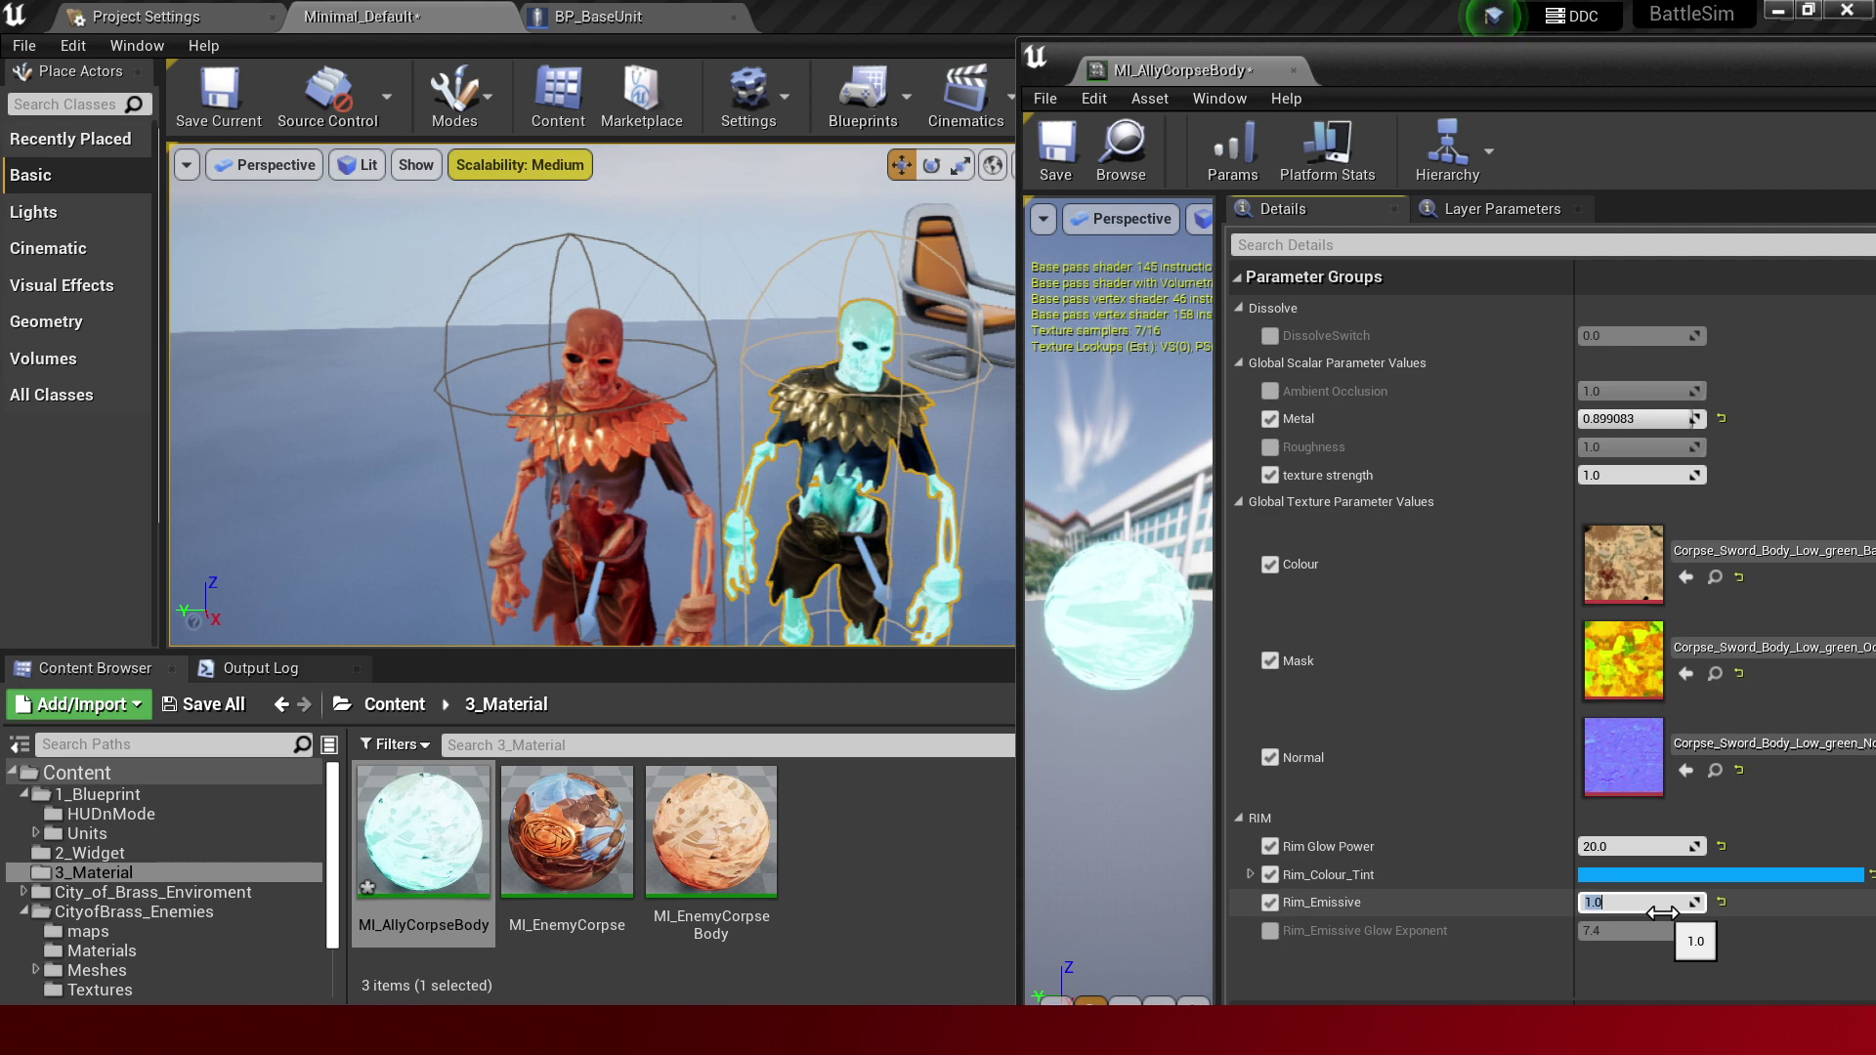
{"action": "type", "text": "0.2"}
{"action": "key", "text": "Return"}
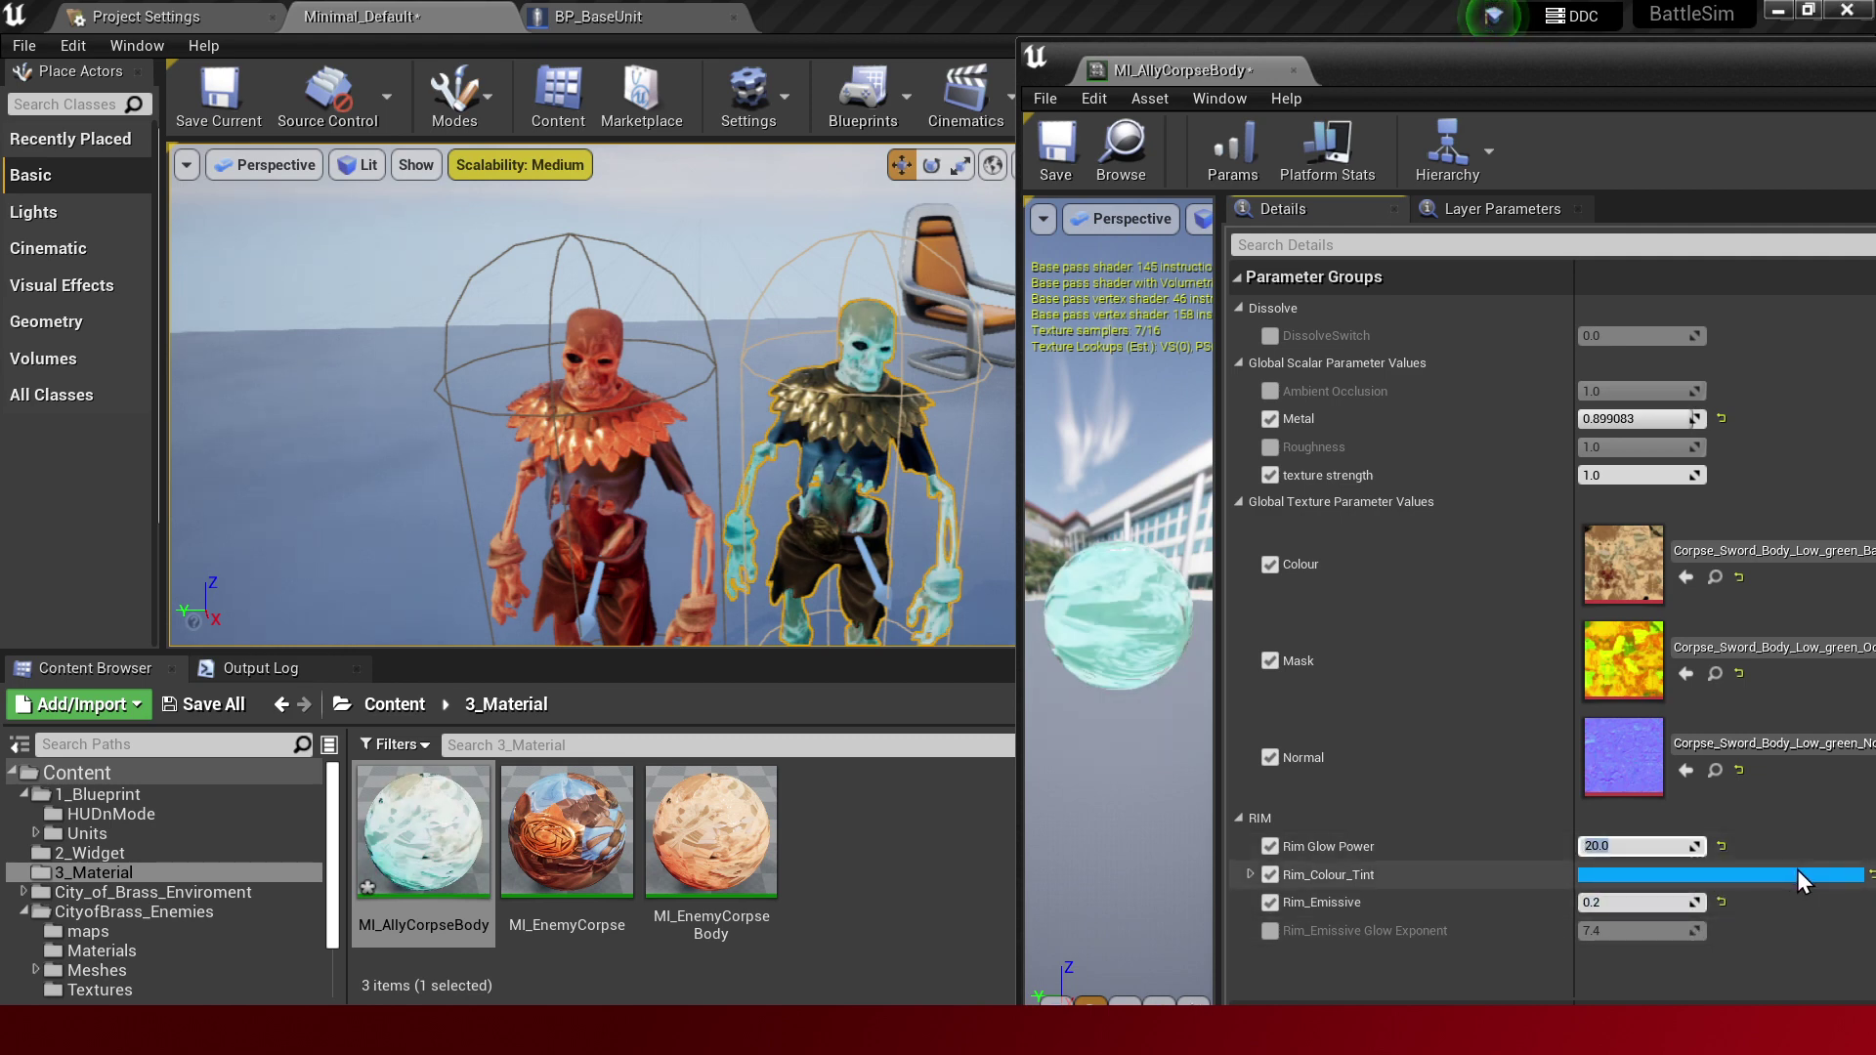
Settle the ally body's Rim Glow Power at 30 and save MI_AllyCorpseBody.
{"action": "type", "text": "40"}
{"action": "key", "text": "Return"}
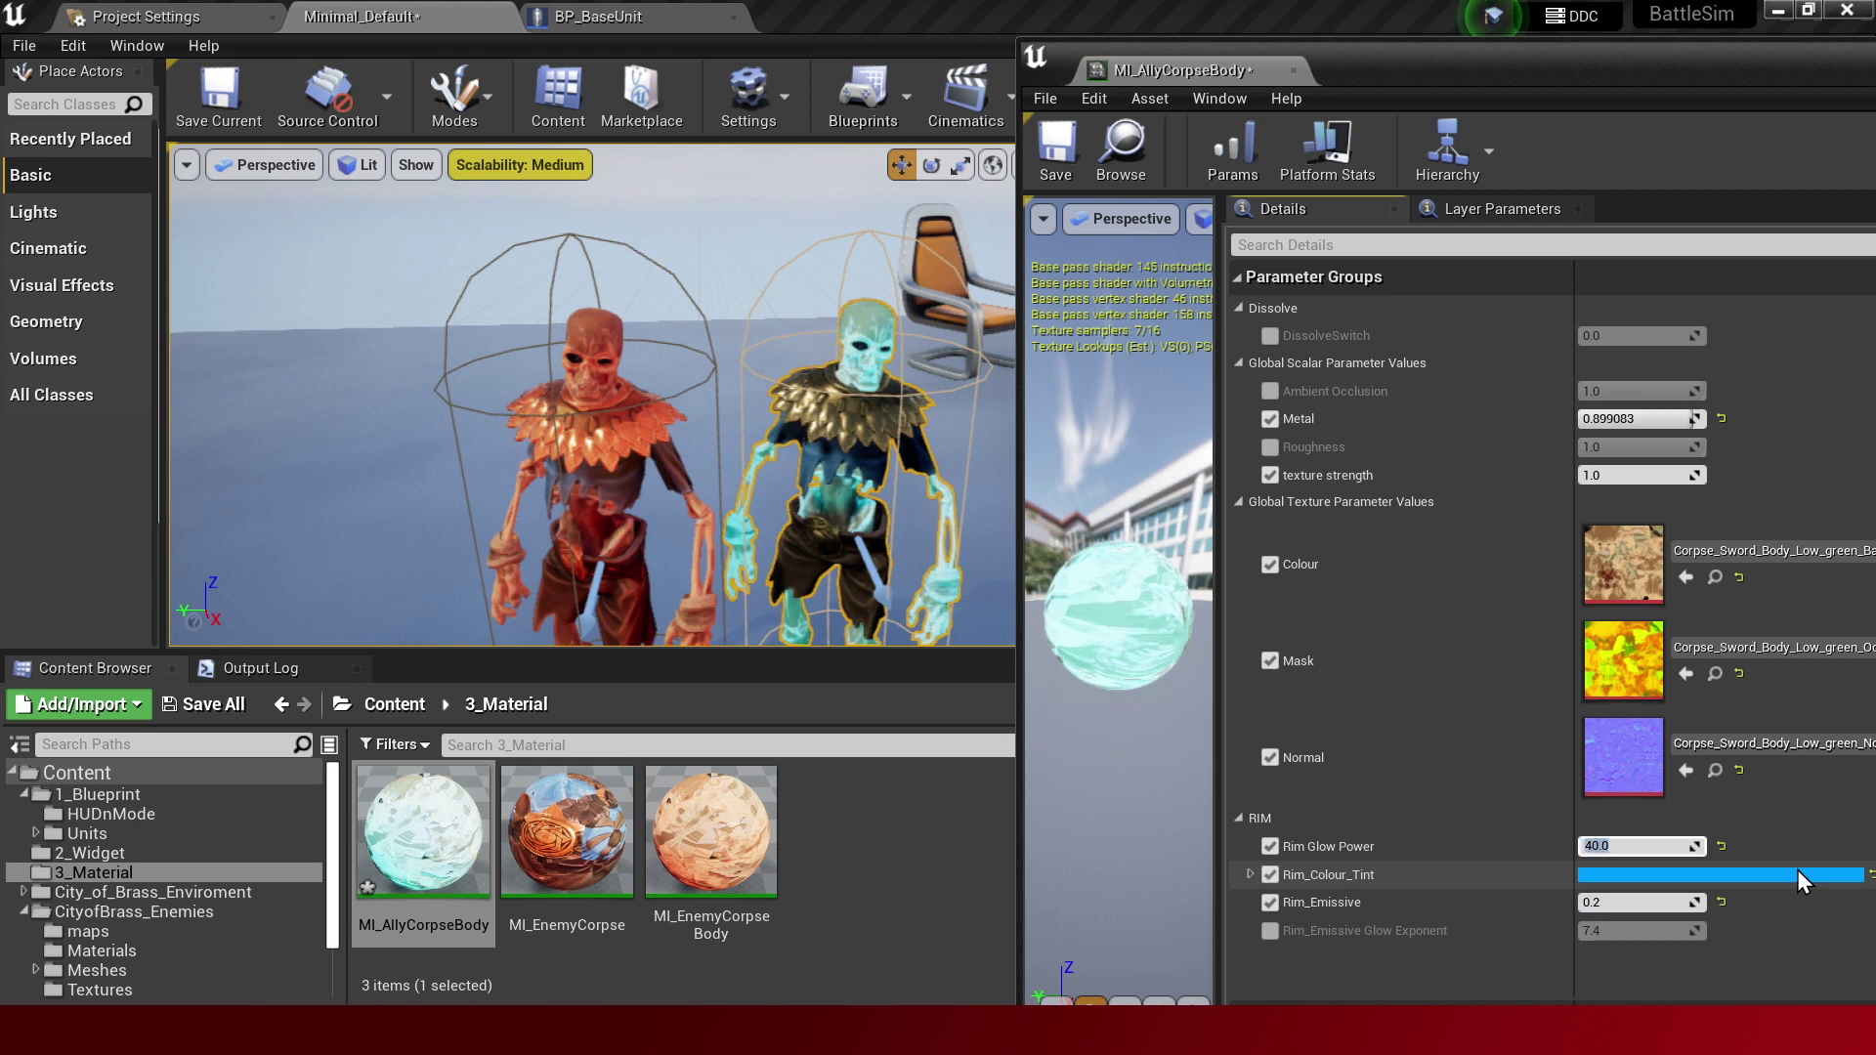
{"action": "type", "text": "30"}
{"action": "key", "text": "Return"}
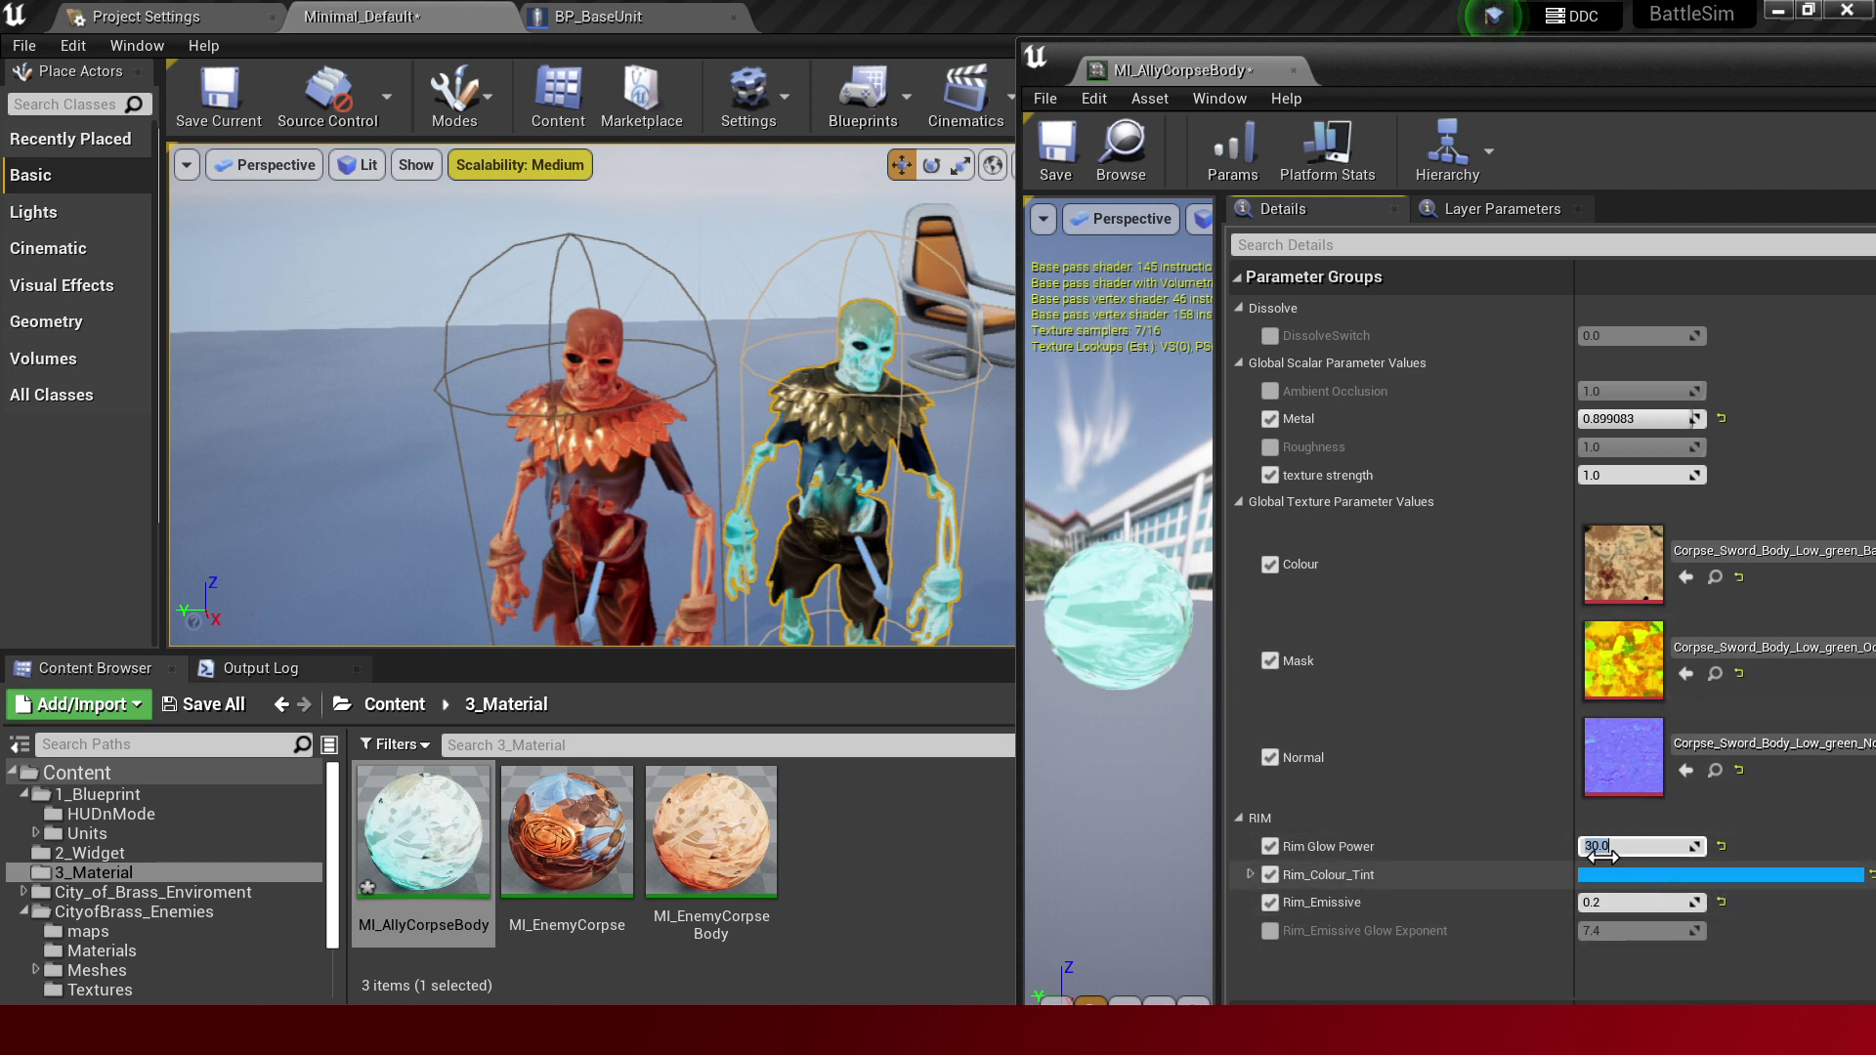
{"action": "left_click", "coordinate": [1041, 166]}
Close the MI_AllyCorpseBody editor and run a short play-test with both rimmed skeletons.
{"action": "left_click", "coordinate": [1293, 70]}
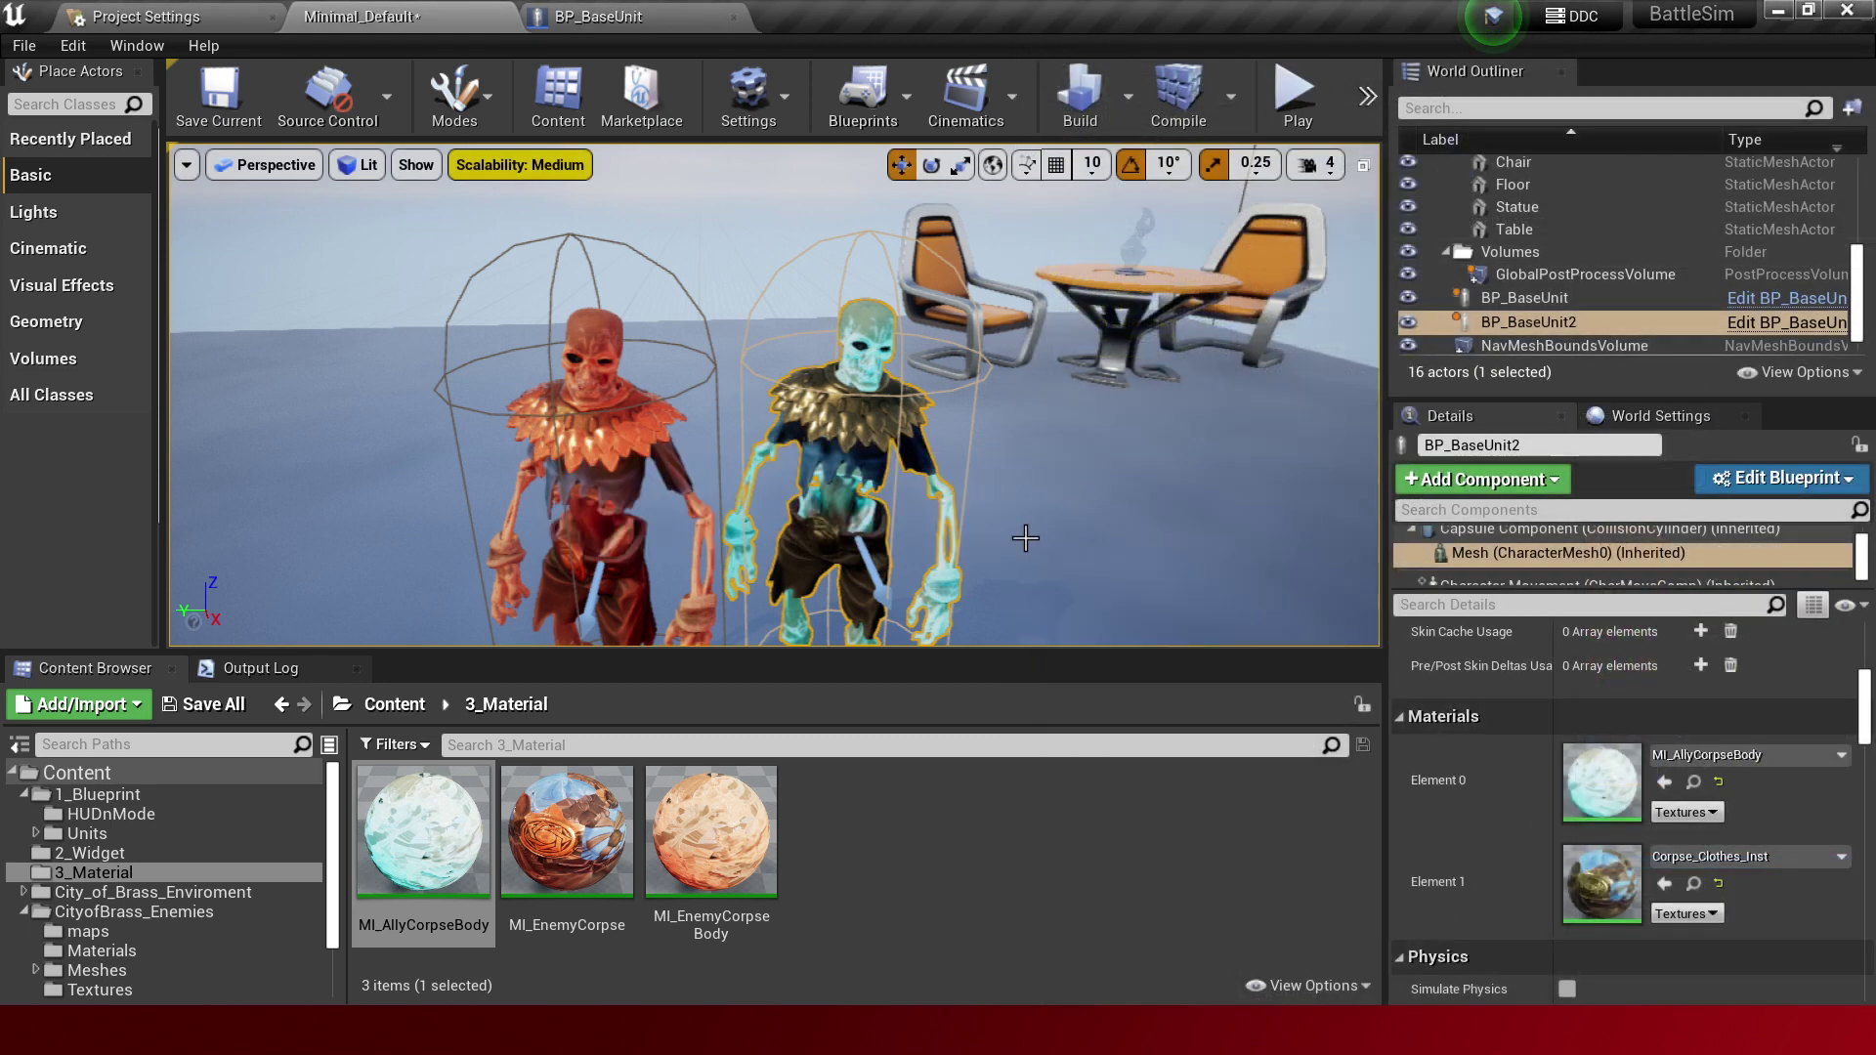
{"action": "left_click_drag", "start_coordinate": [1032, 544], "coordinate": [1006, 498]}
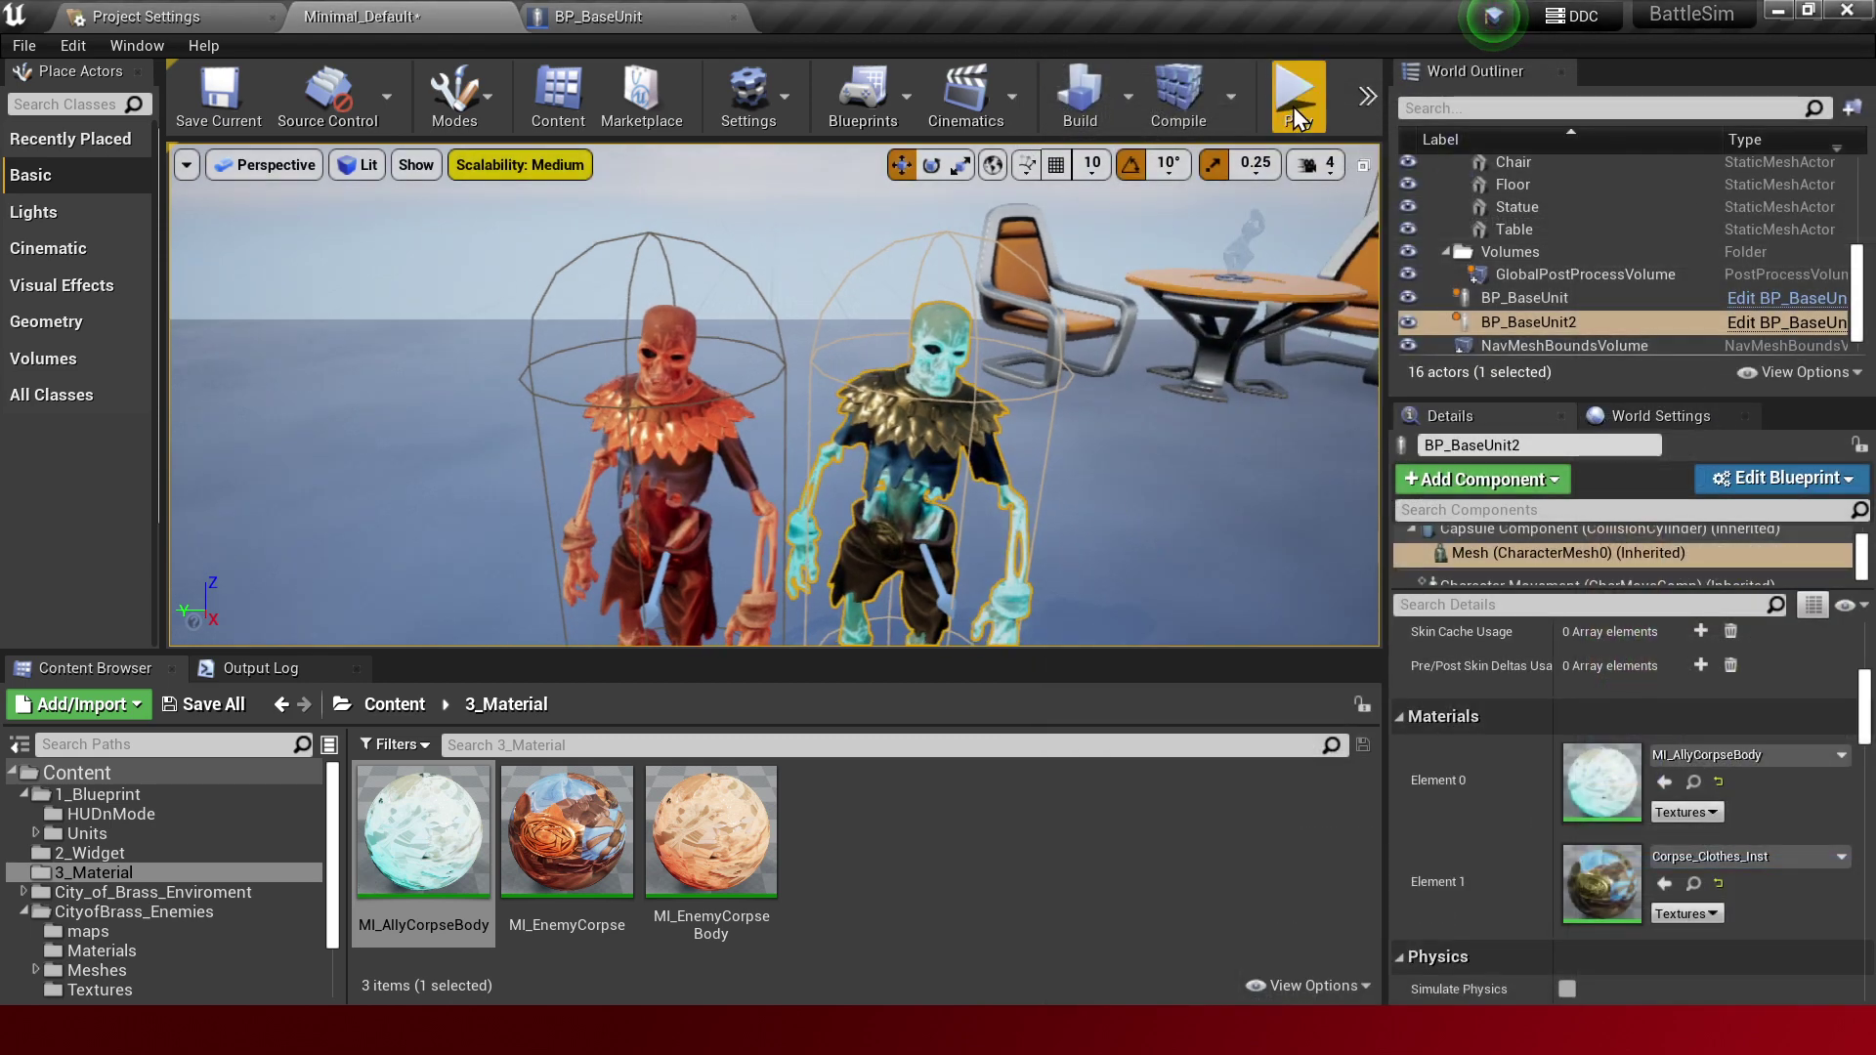
{"action": "left_click", "coordinate": [1281, 117]}
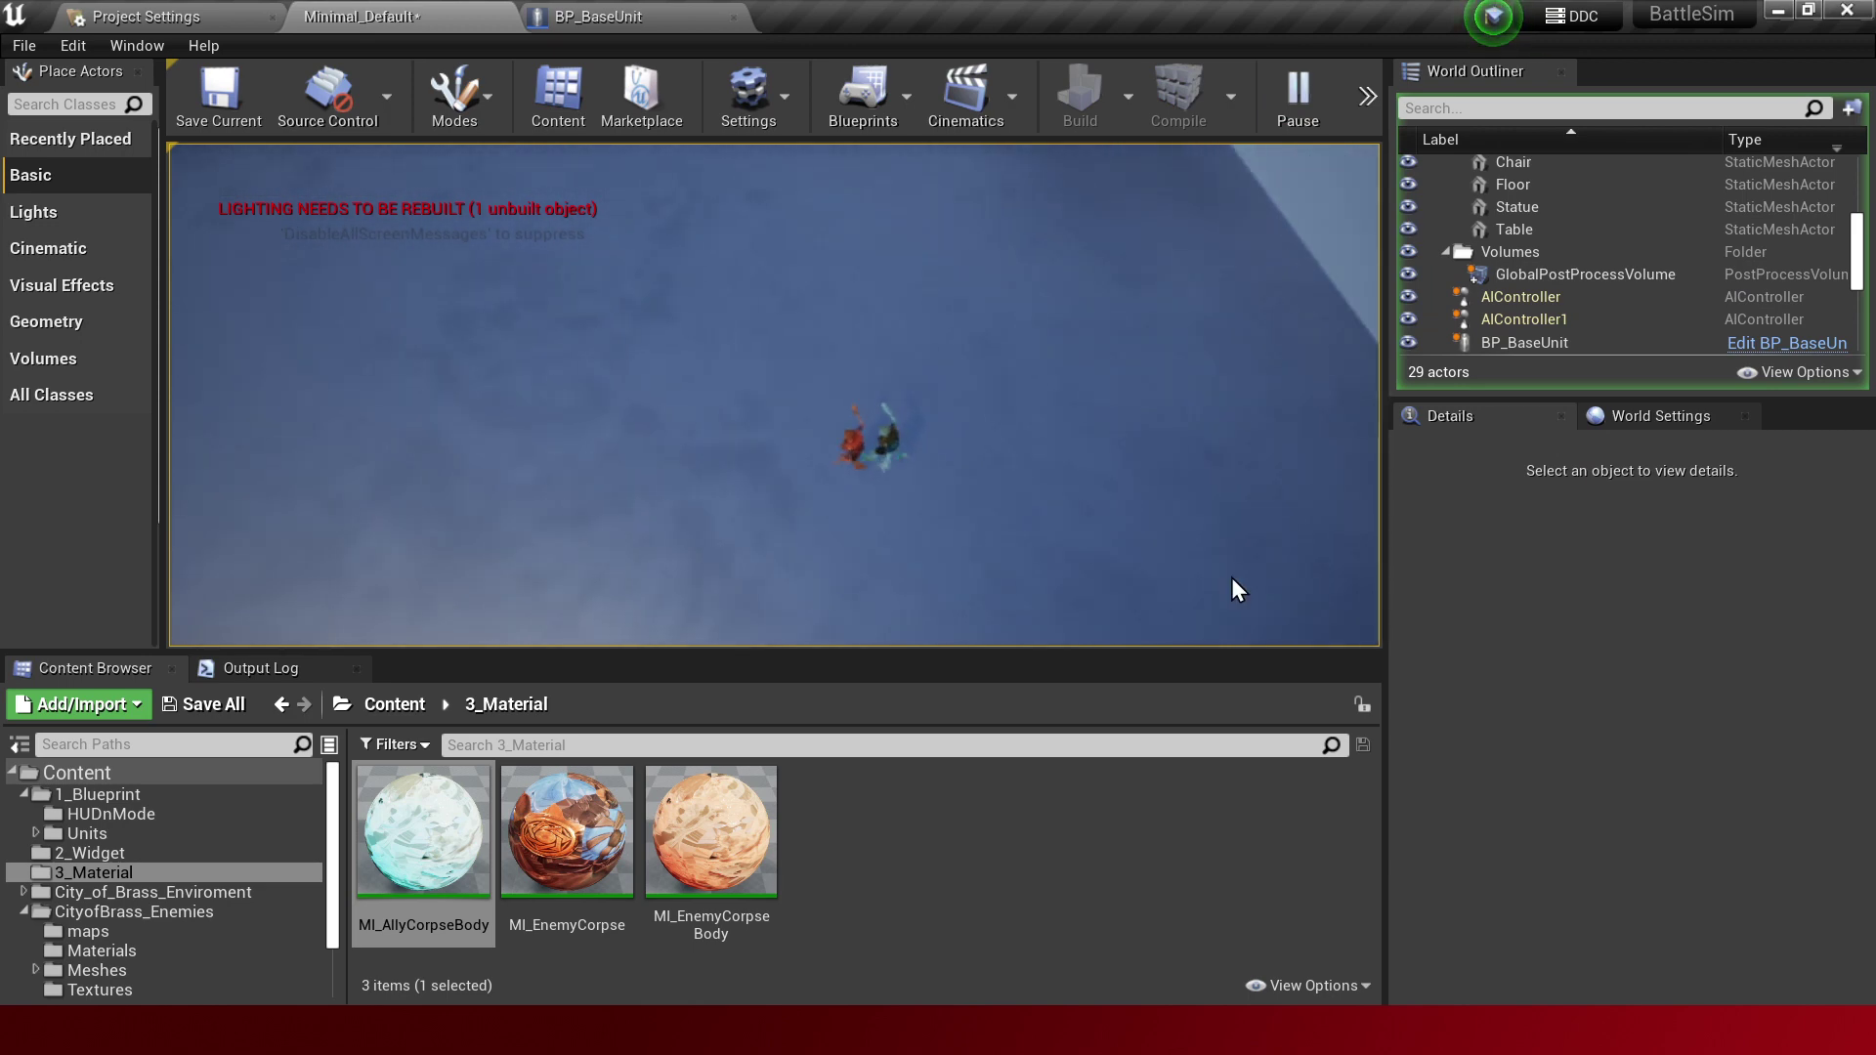
{"action": "key", "text": "Escape"}
{"action": "scroll", "coordinate": [1104, 492], "scroll_direction": "down", "scroll_amount": 5}
Frame the two skeletons and select MI_EnemyCorpse in the Content Browser.
{"action": "scroll", "coordinate": [1104, 491], "scroll_direction": "down", "scroll_amount": 2}
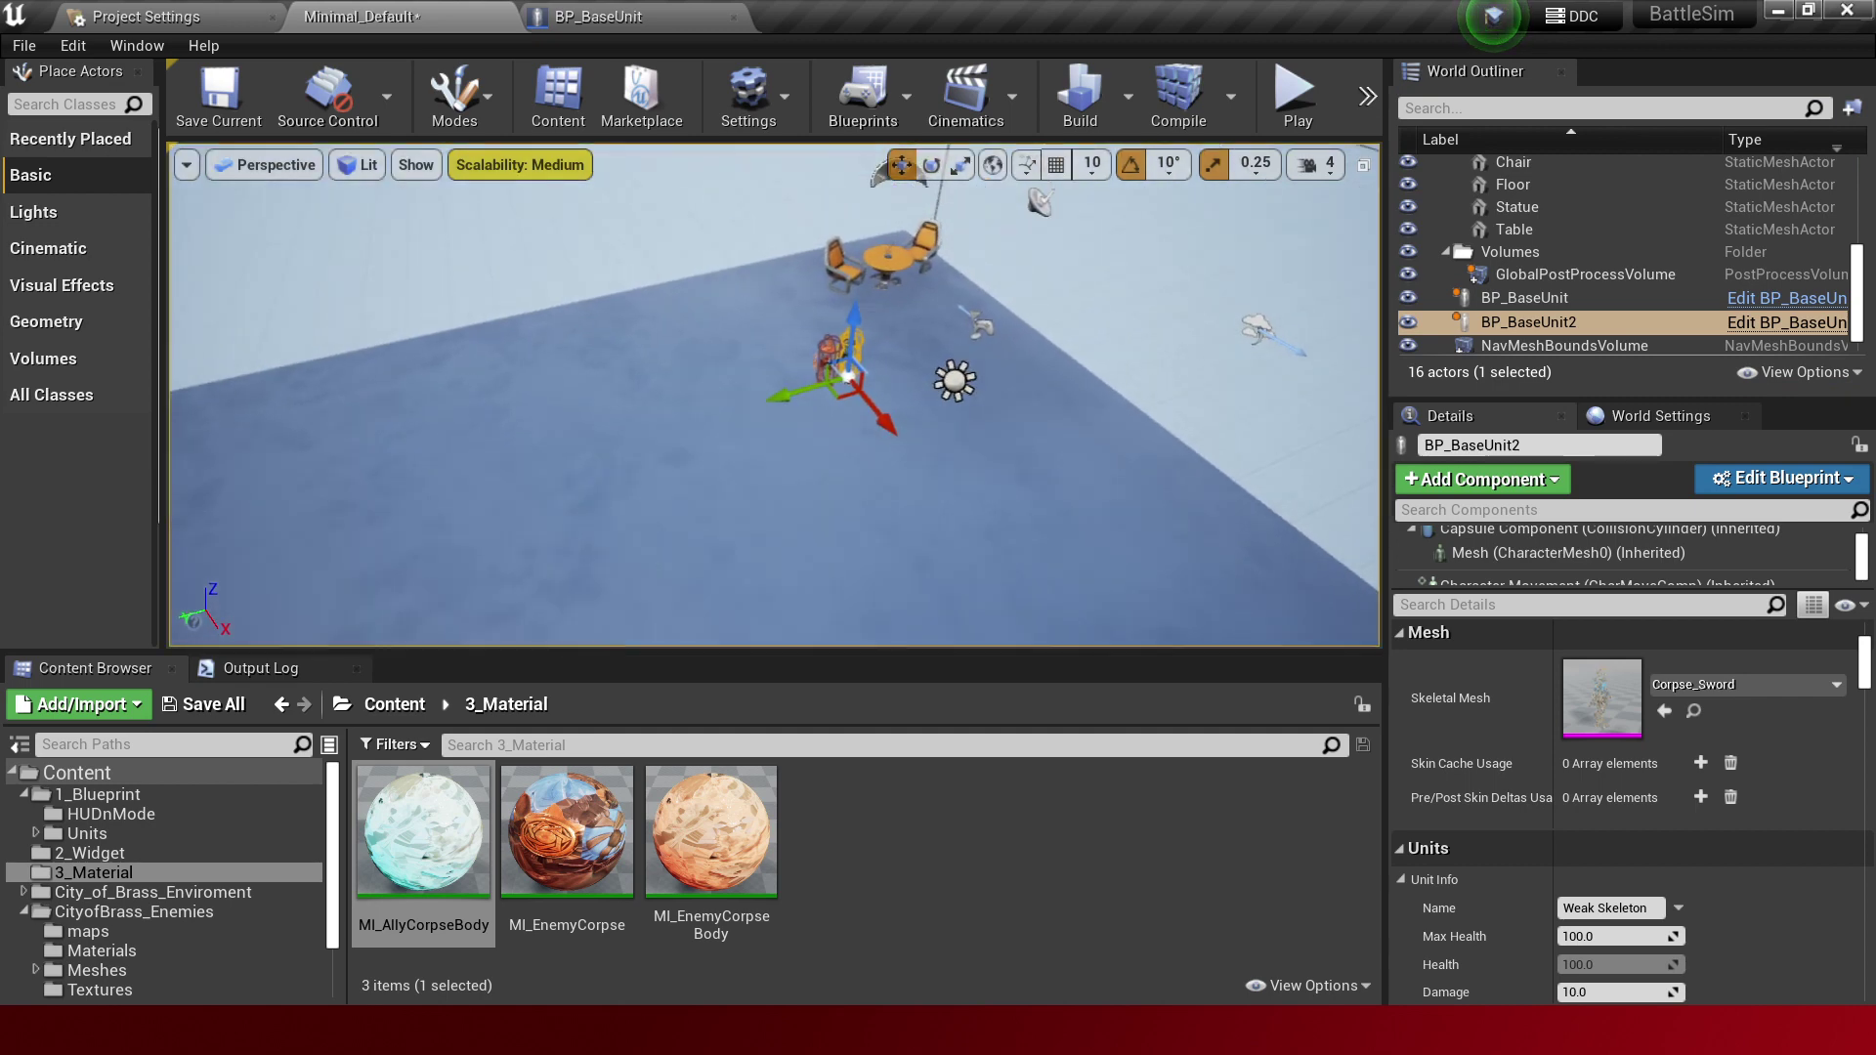
{"action": "key", "text": "f"}
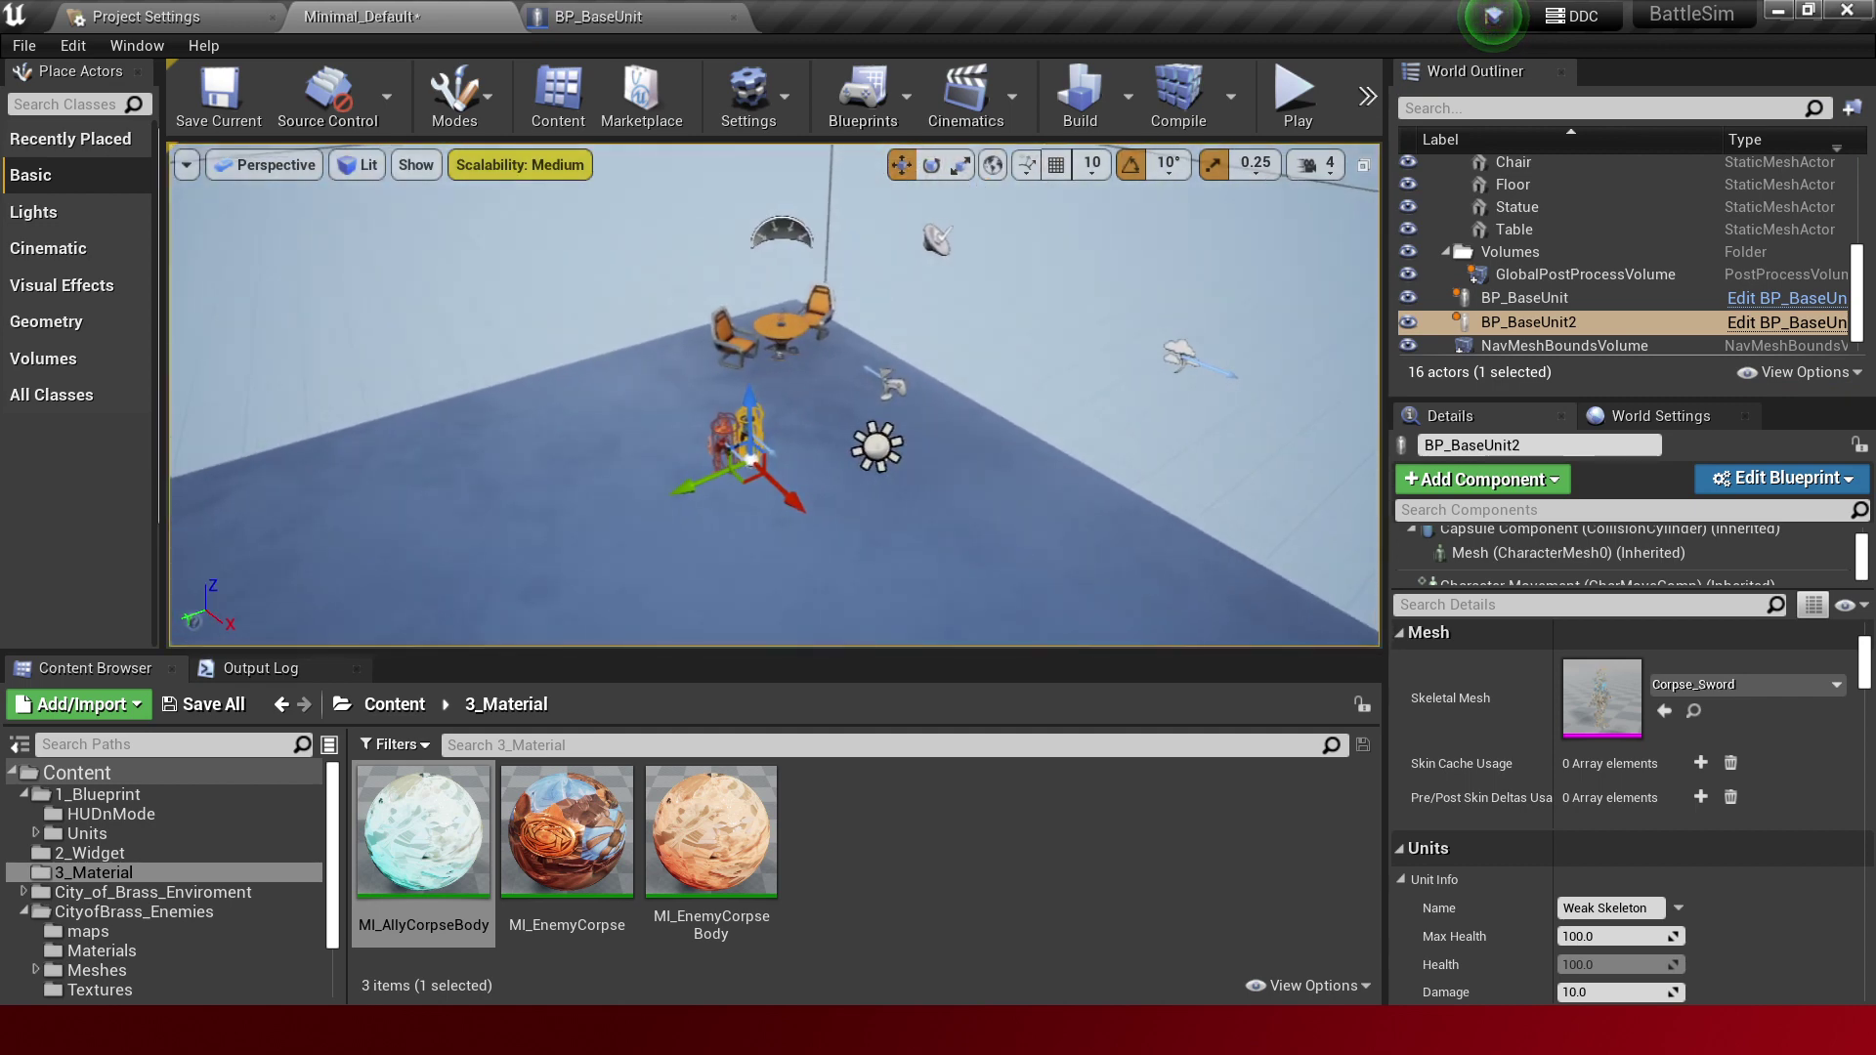
{"action": "left_click", "coordinate": [567, 840]}
{"action": "right_click_drag", "start_coordinate": [1044, 586], "coordinate": [1043, 604]}
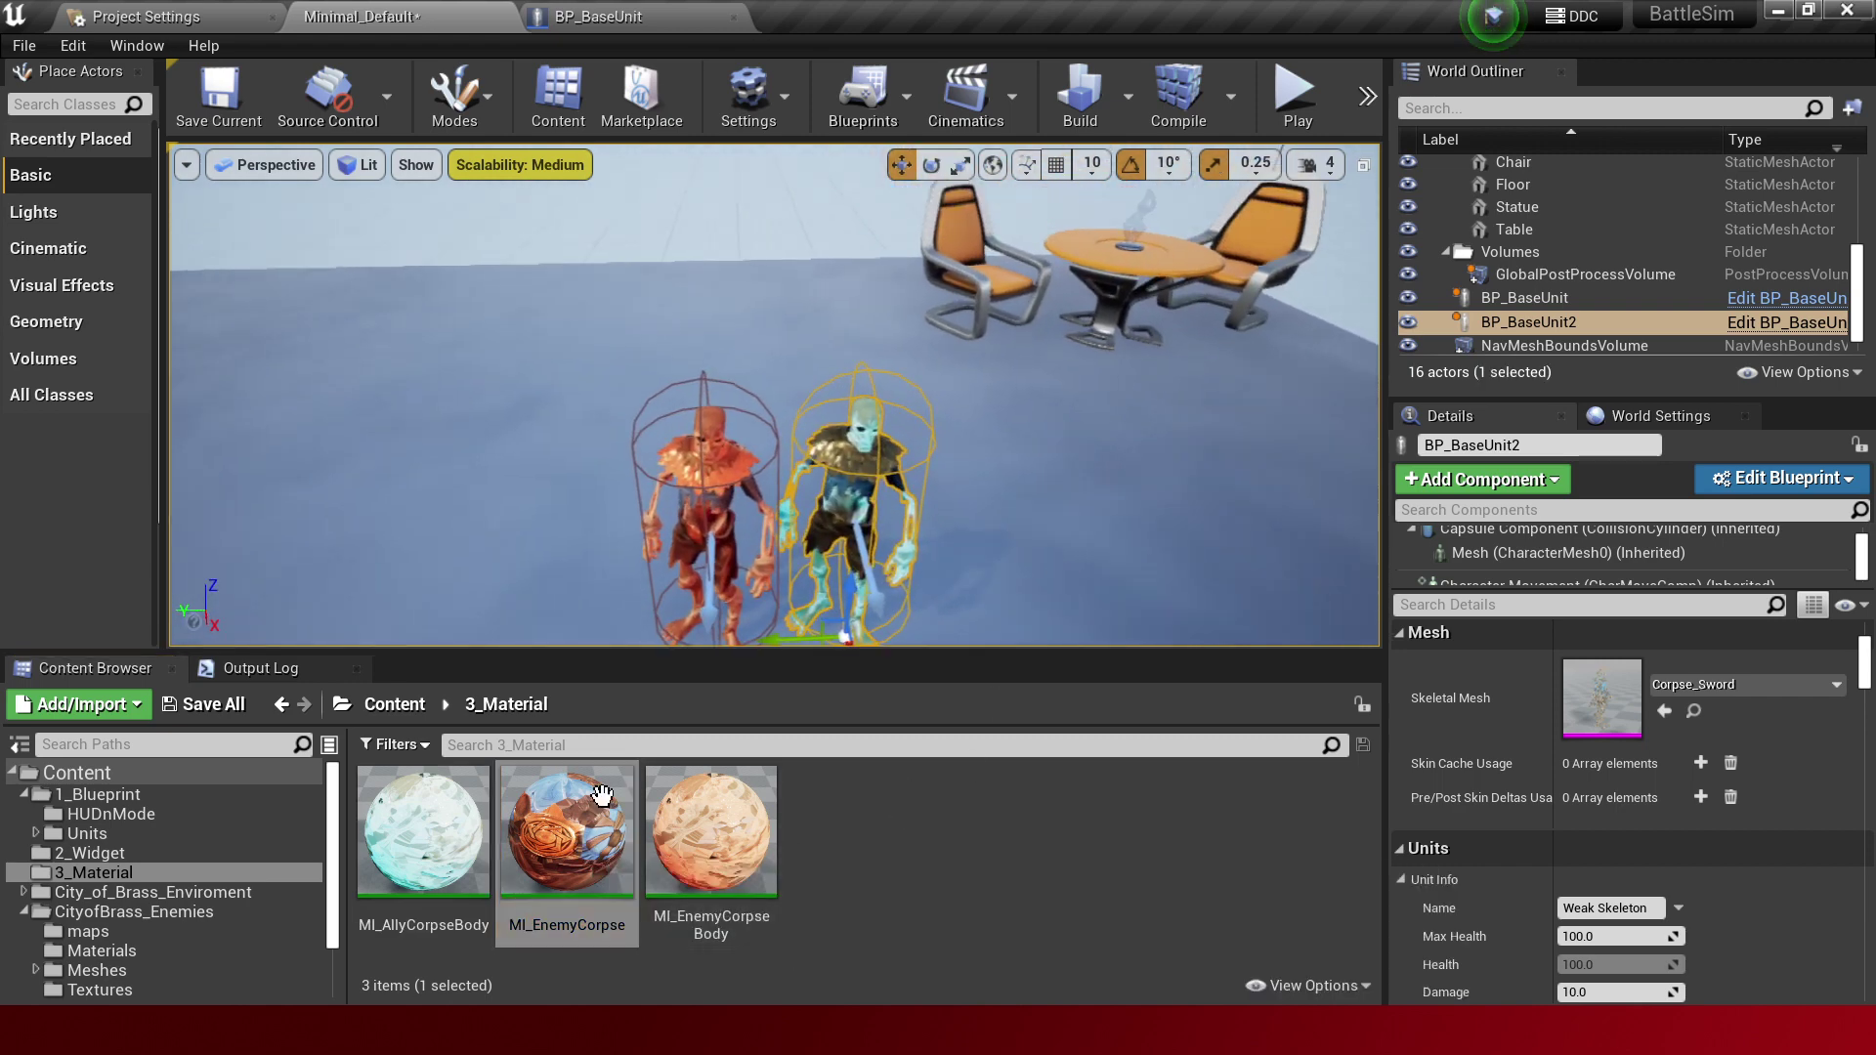
{"action": "scroll", "coordinate": [993, 436], "scroll_direction": "up", "scroll_amount": 3}
{"action": "scroll", "coordinate": [938, 430], "scroll_direction": "up", "scroll_amount": 1}
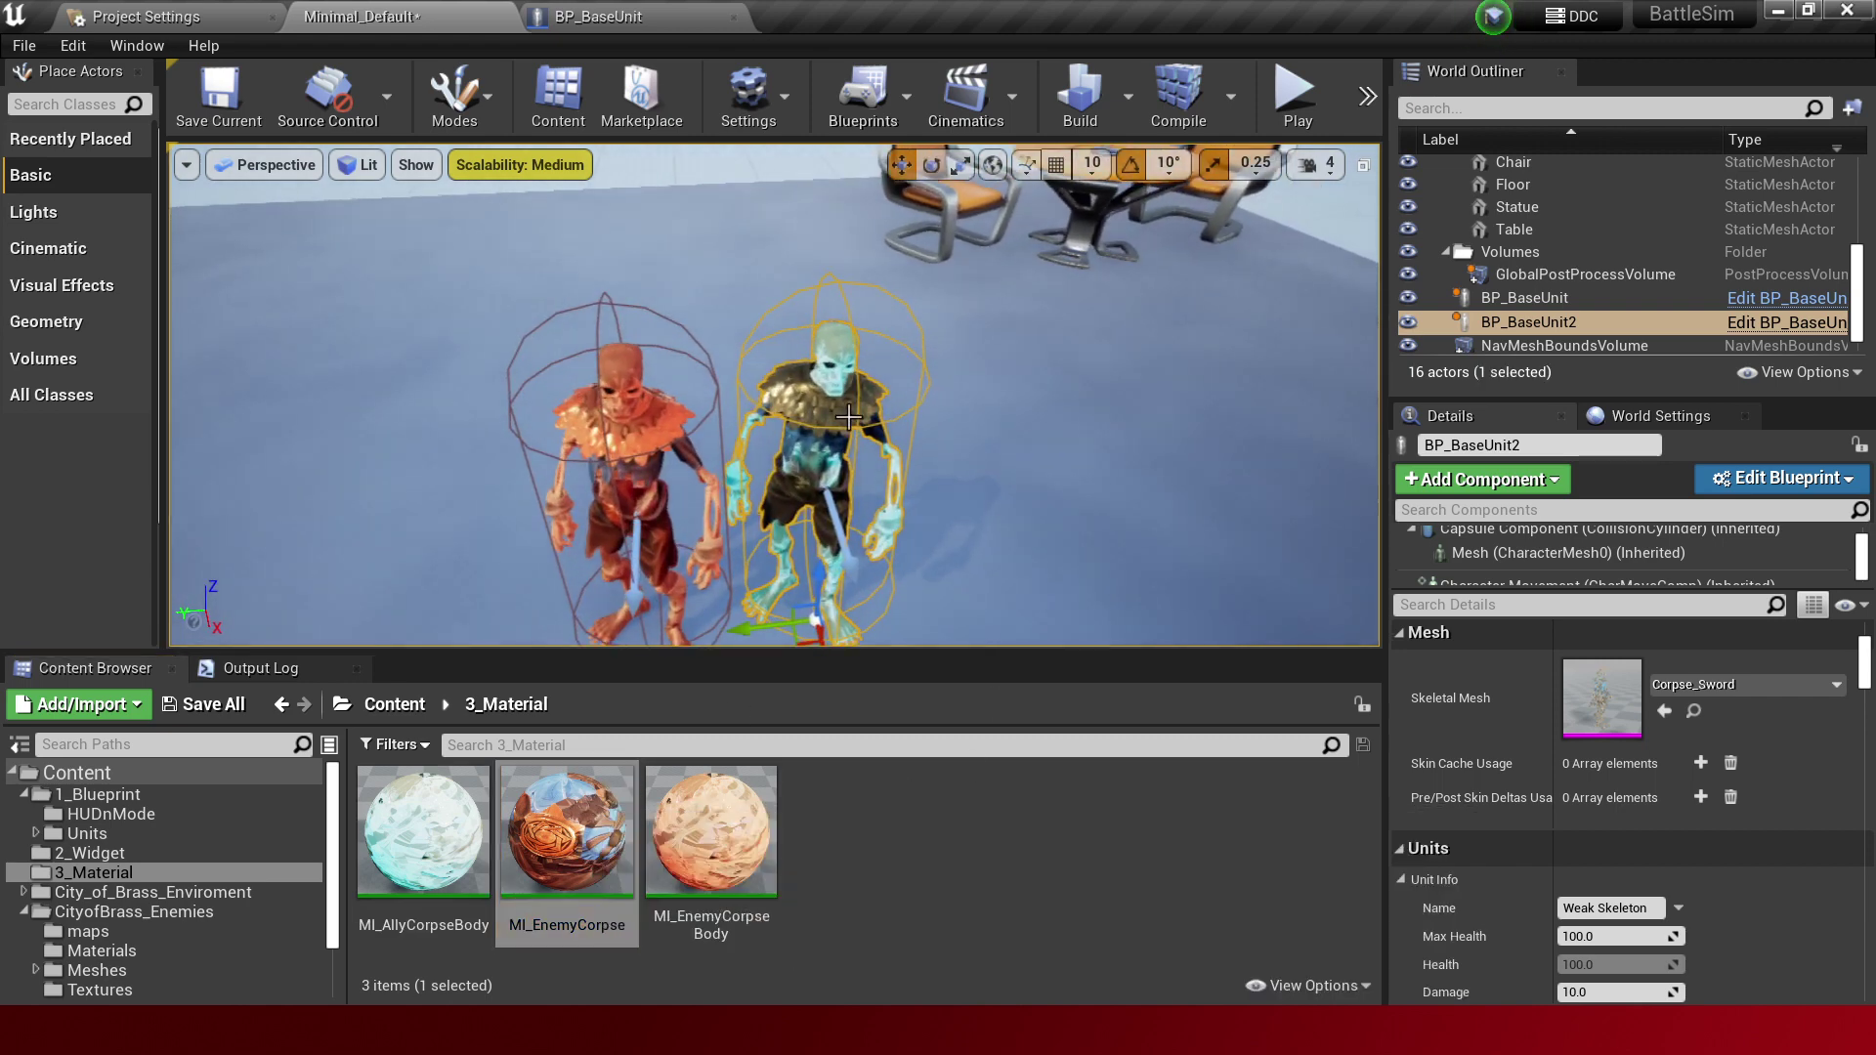
Duplicate MI_EnemyCorpse and name the copy MI_AllyCorpse.
{"action": "right_click", "coordinate": [581, 796]}
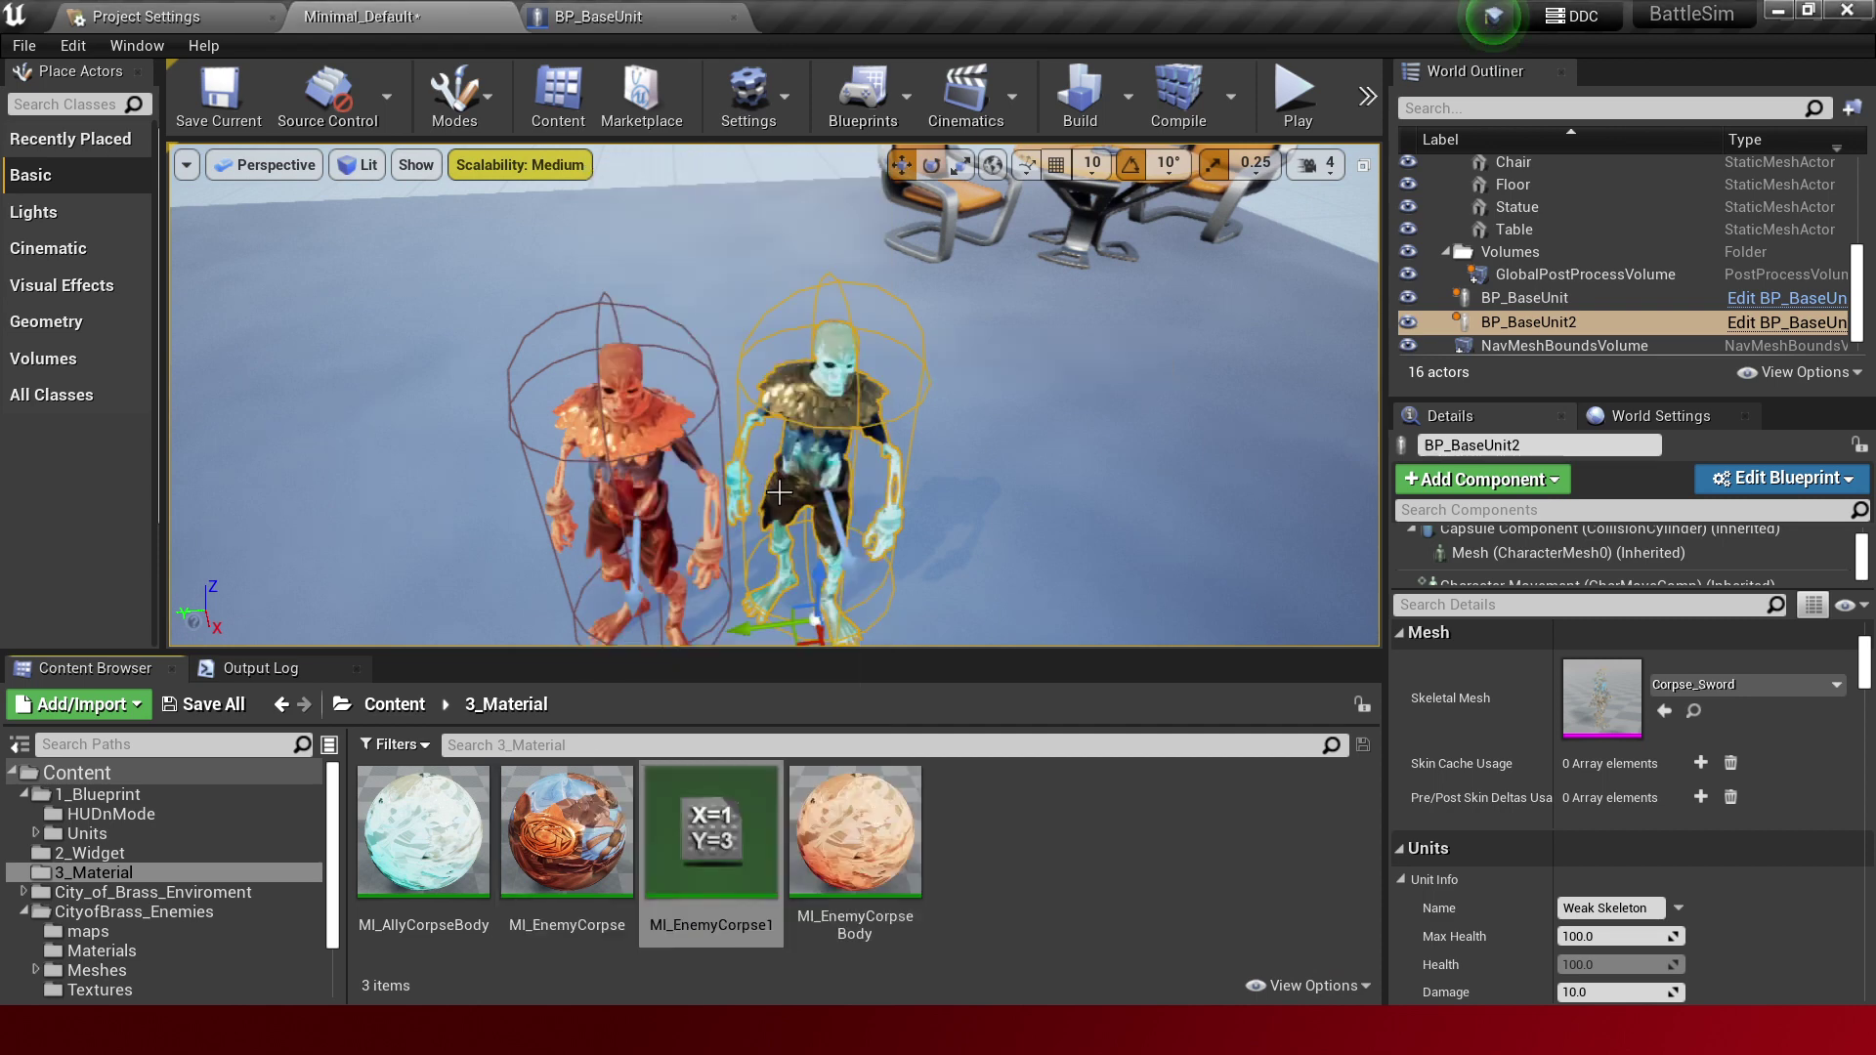
{"action": "left_click", "coordinate": [721, 335]}
{"action": "key", "text": "BackSpace"}
{"action": "type", "text": "All"}
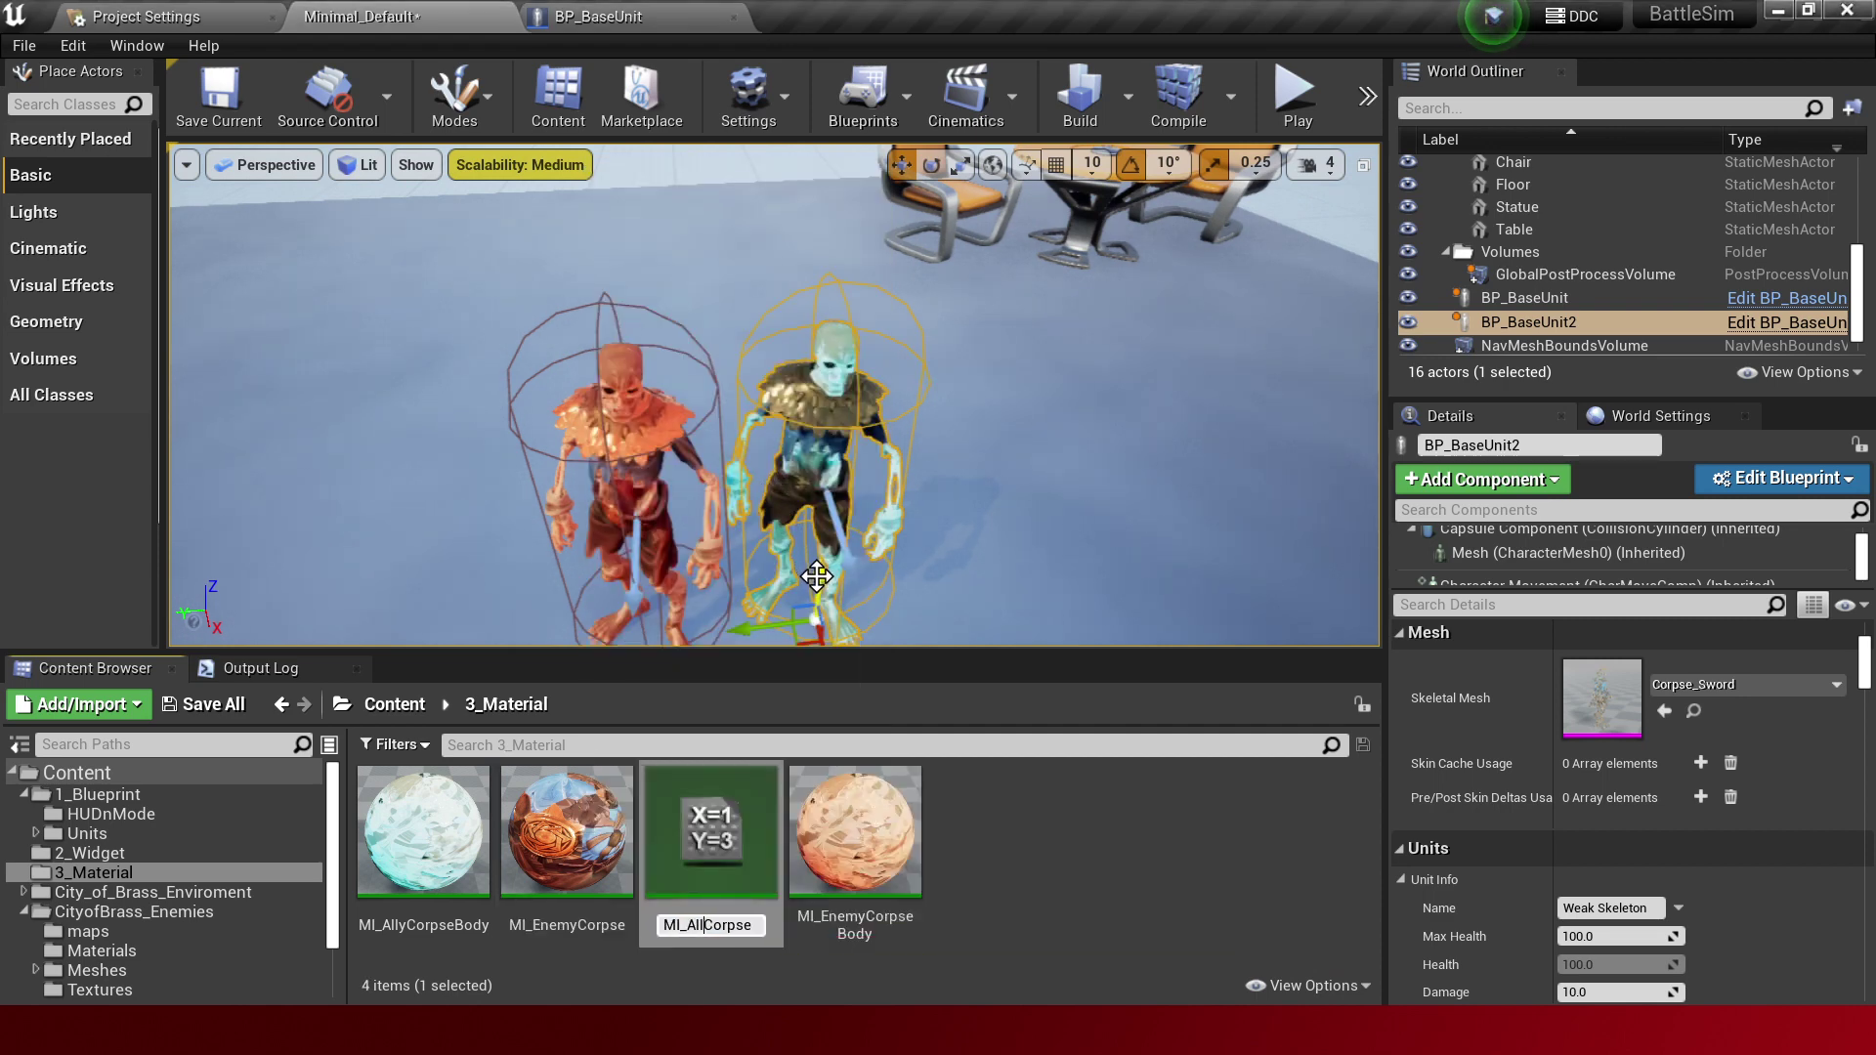
{"action": "type", "text": "y"}
{"action": "key", "text": "Return"}
{"action": "left_click", "coordinate": [833, 400]}
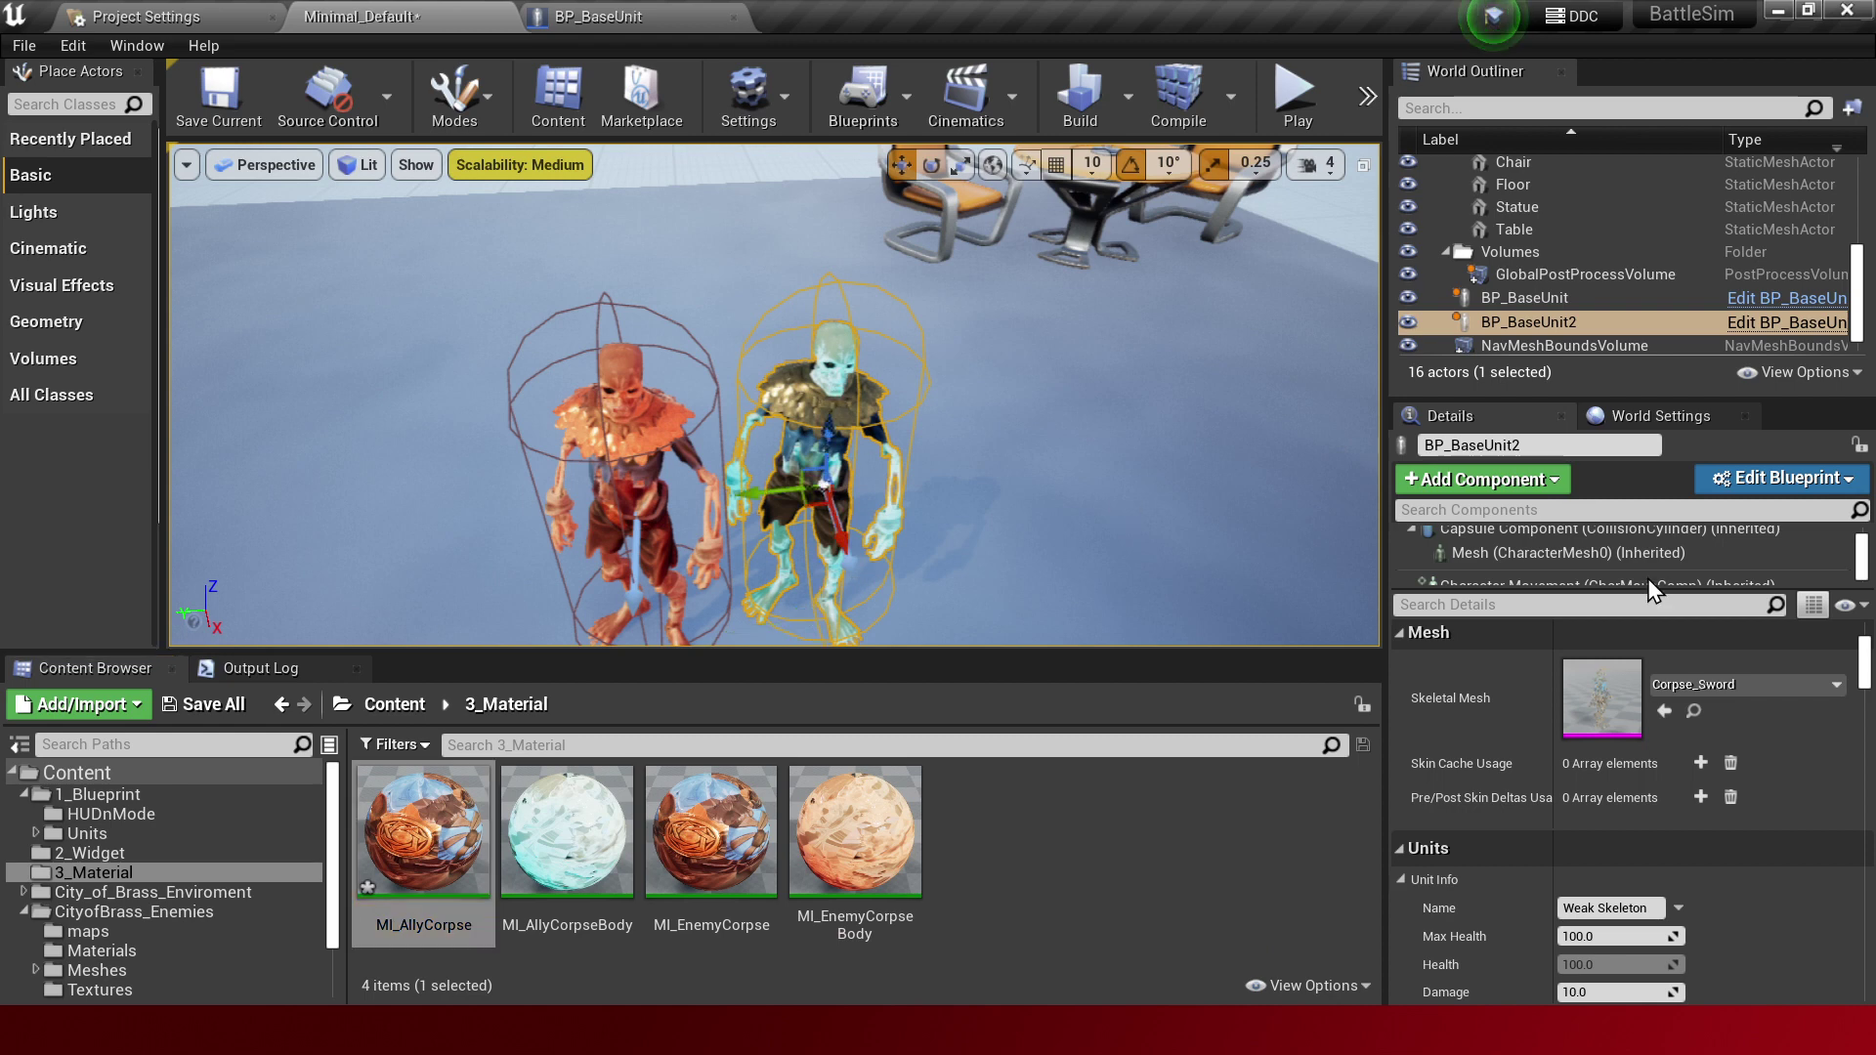
Assign MI_AllyCorpse to BP_BaseUnit2's Element 1 clothes material slot.
{"action": "left_click", "coordinate": [1567, 553]}
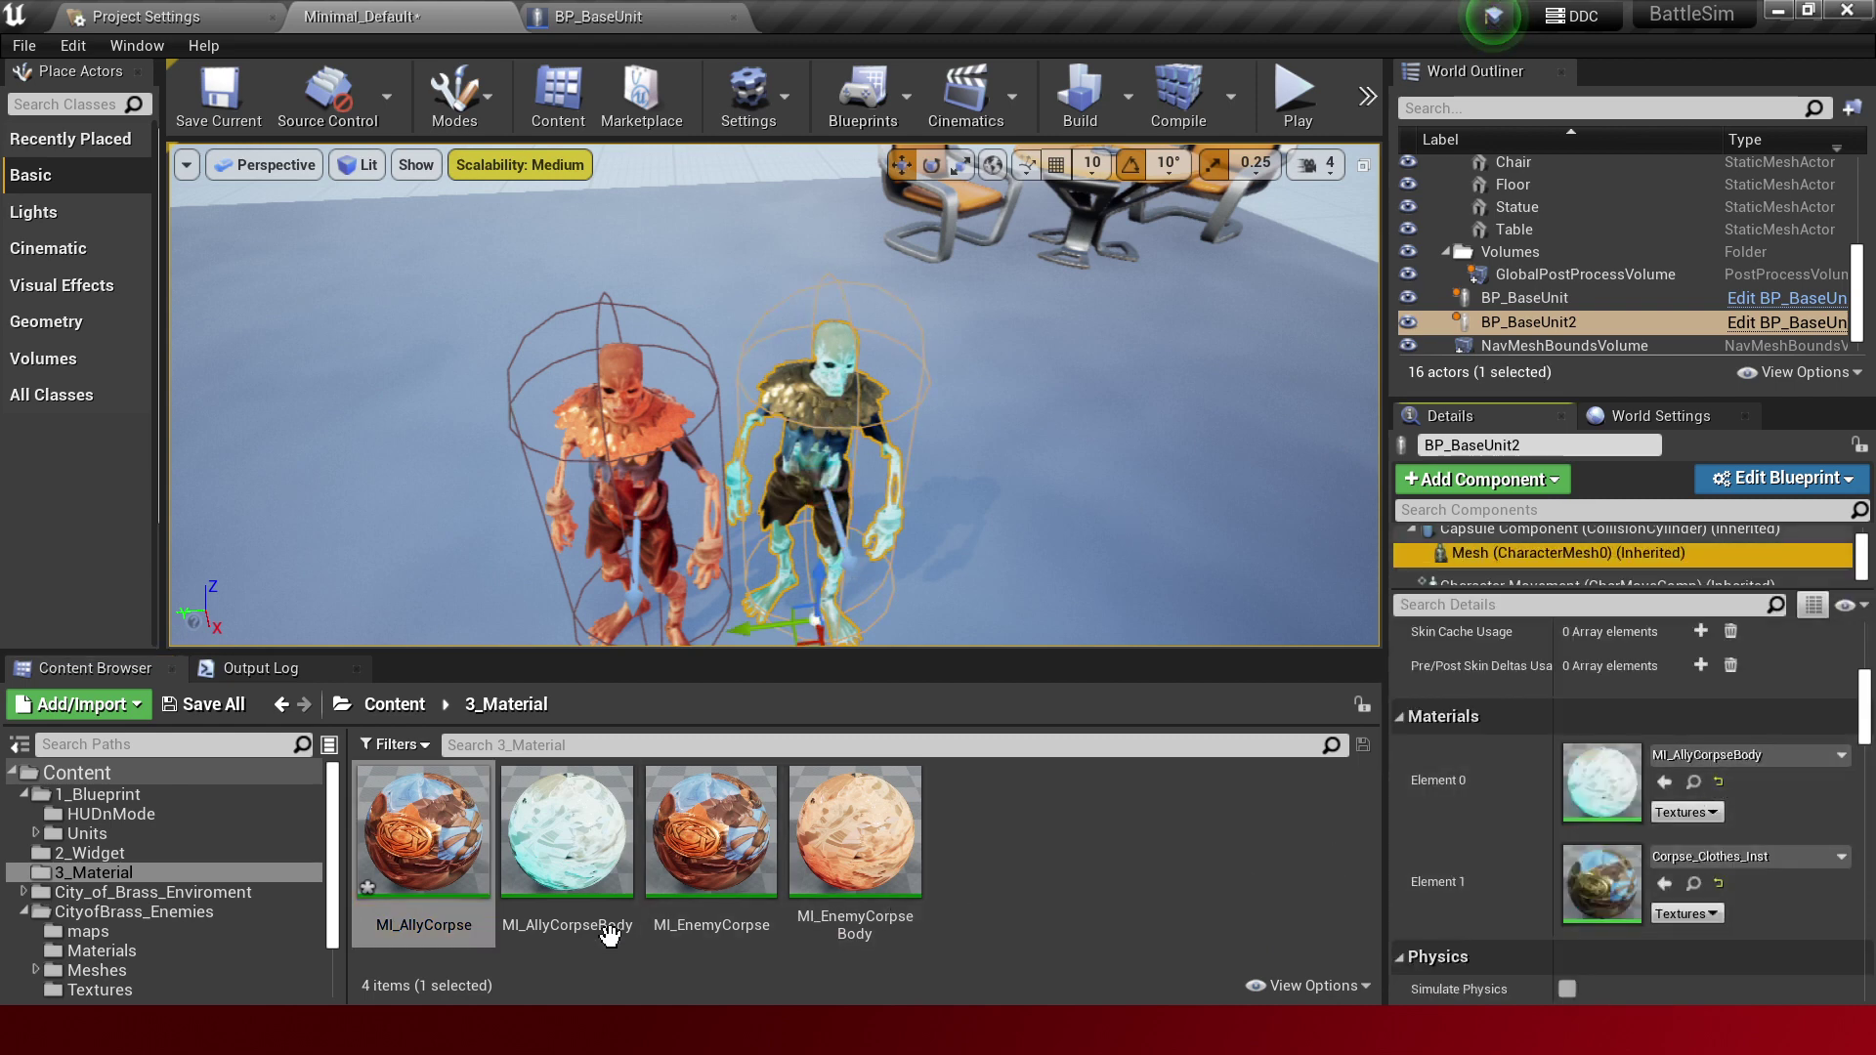
{"action": "left_click_drag", "start_coordinate": [460, 894], "coordinate": [1598, 901]}
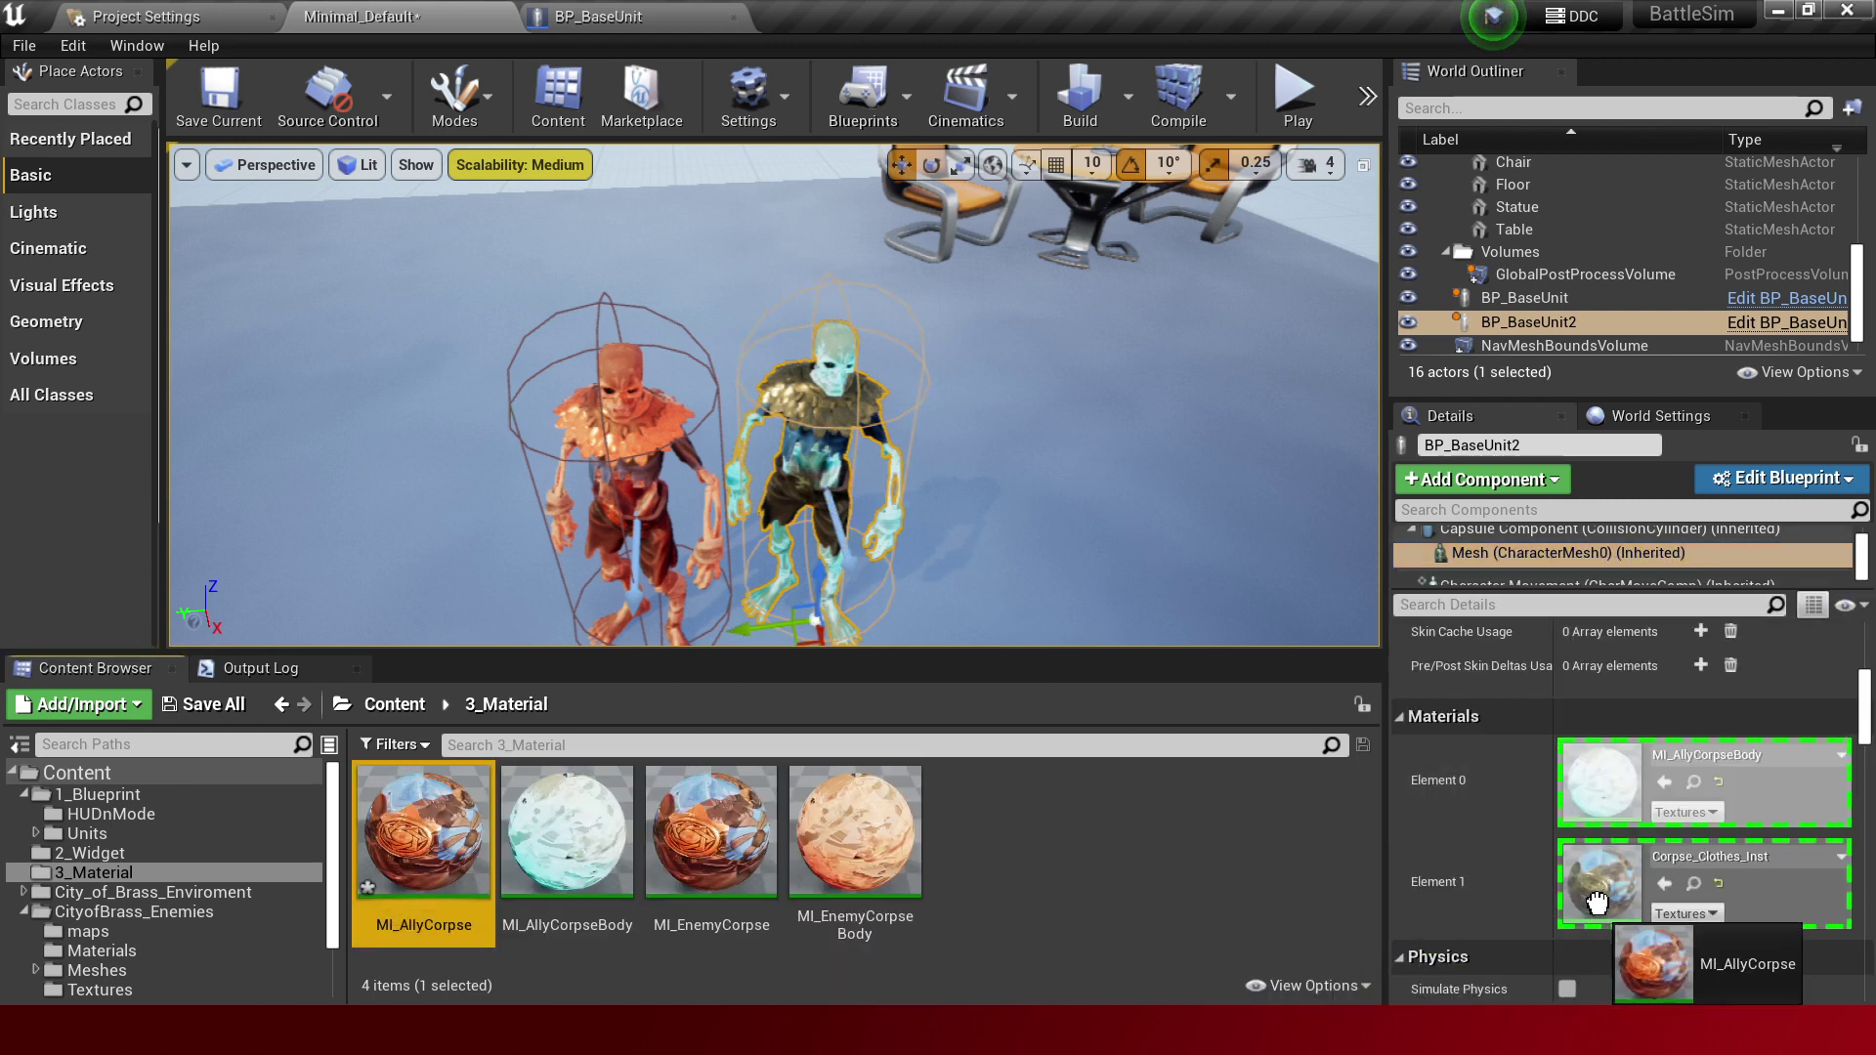
{"action": "double_click", "coordinate": [428, 846]}
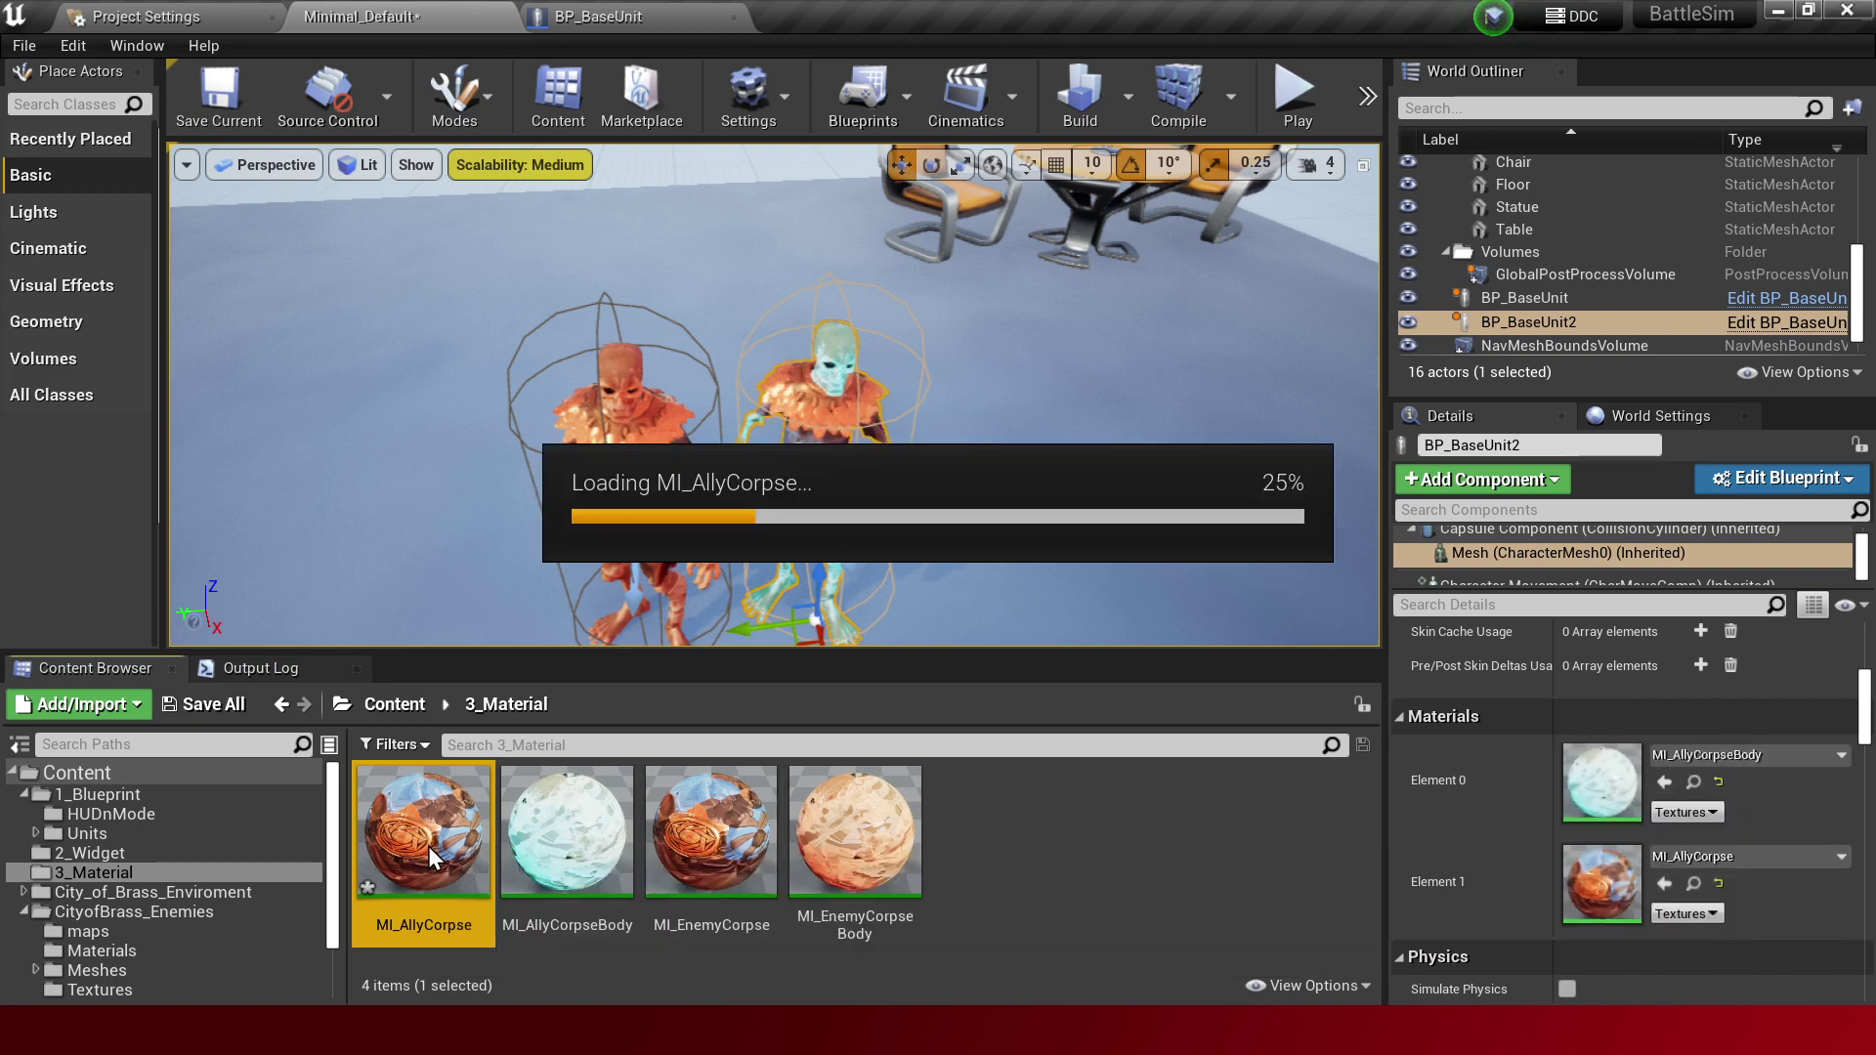
Copy MI_AllyCorpseBody's blue Rim_Colour_Tint into MI_AllyCorpse and save it.
{"action": "left_click", "coordinate": [437, 14]}
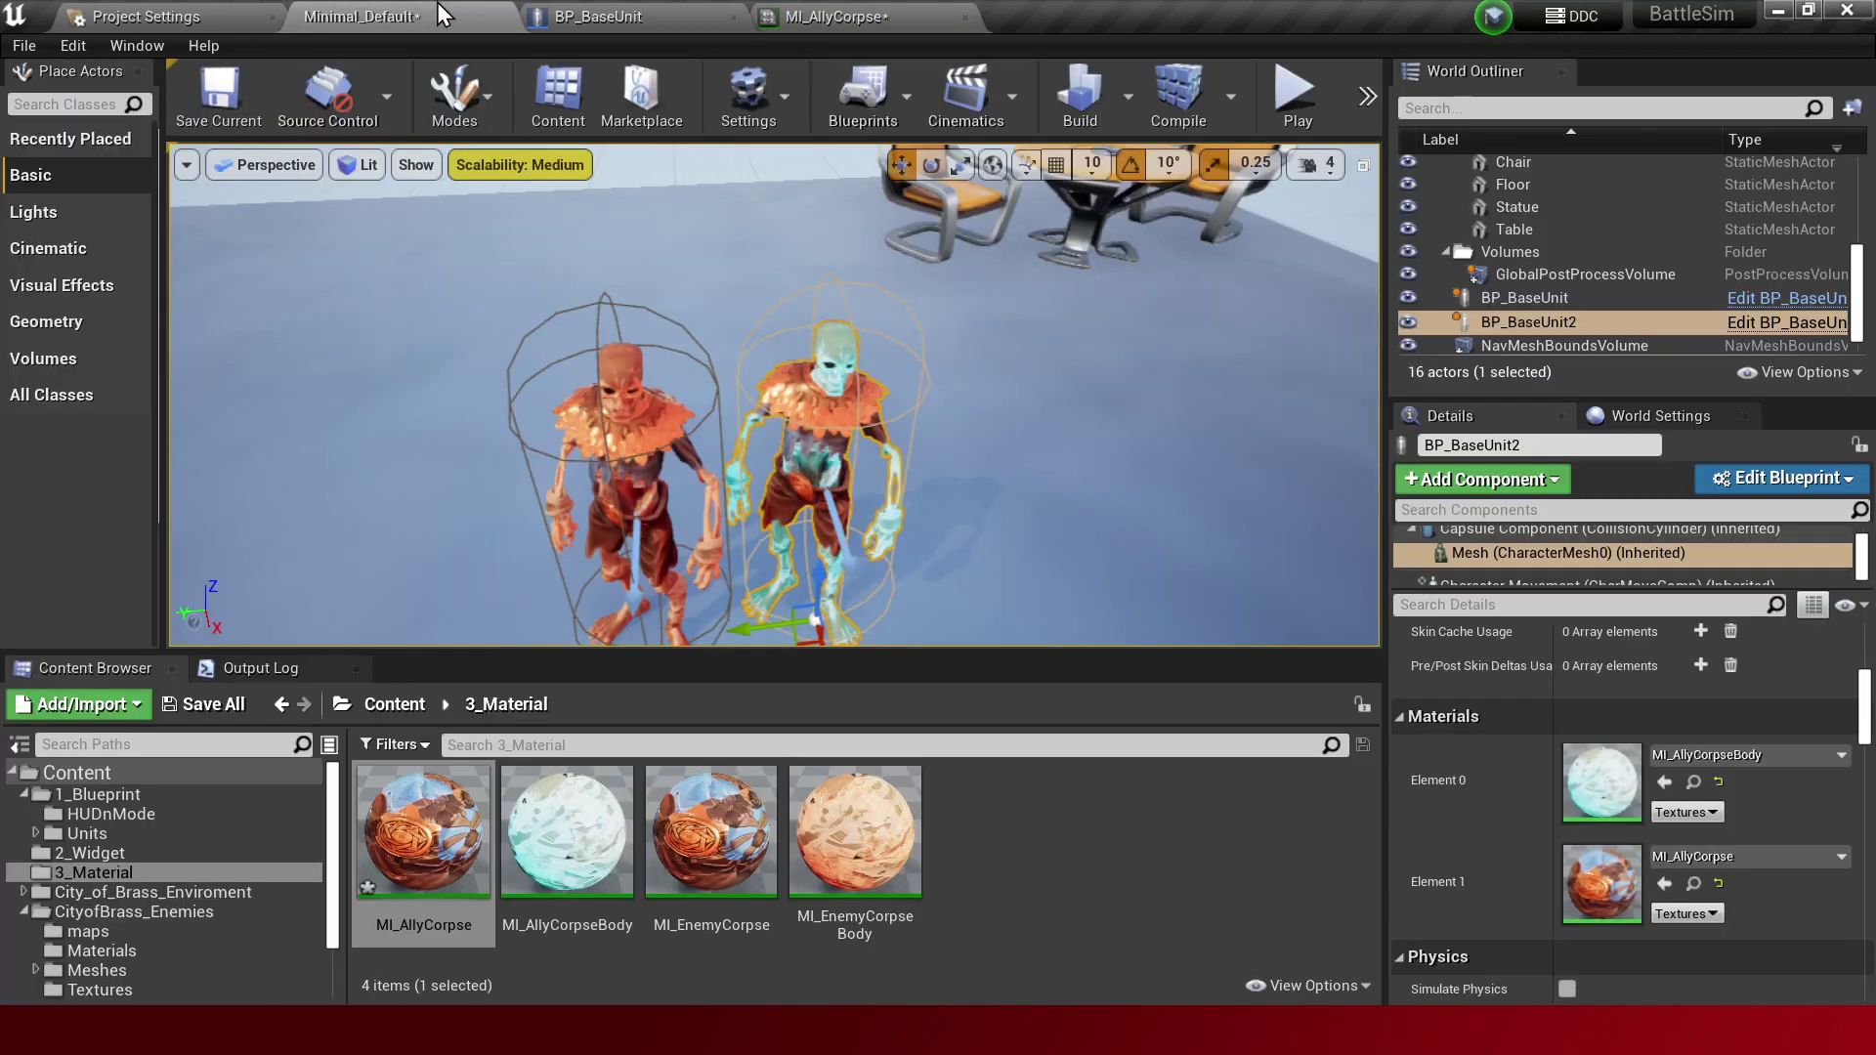
{"action": "double_click", "coordinate": [613, 848]}
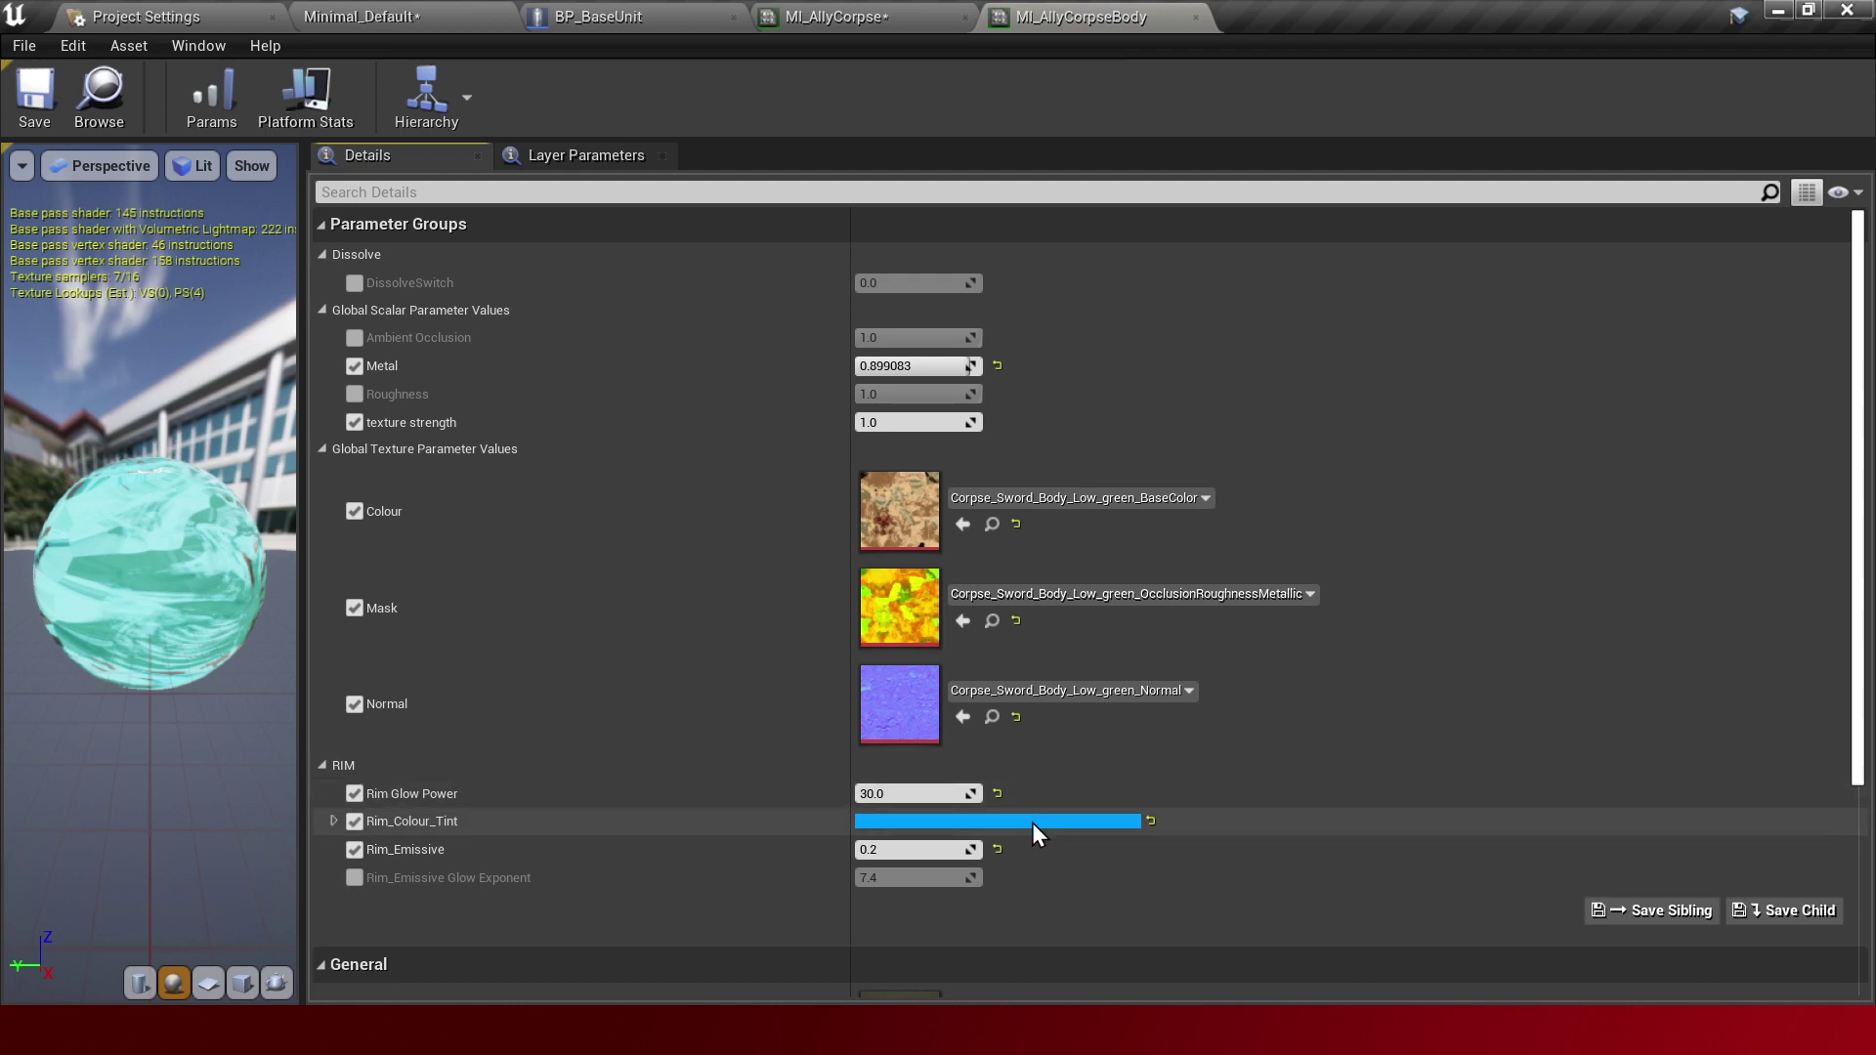
{"action": "right_click", "coordinate": [1032, 823]}
{"action": "left_click", "coordinate": [1092, 917]}
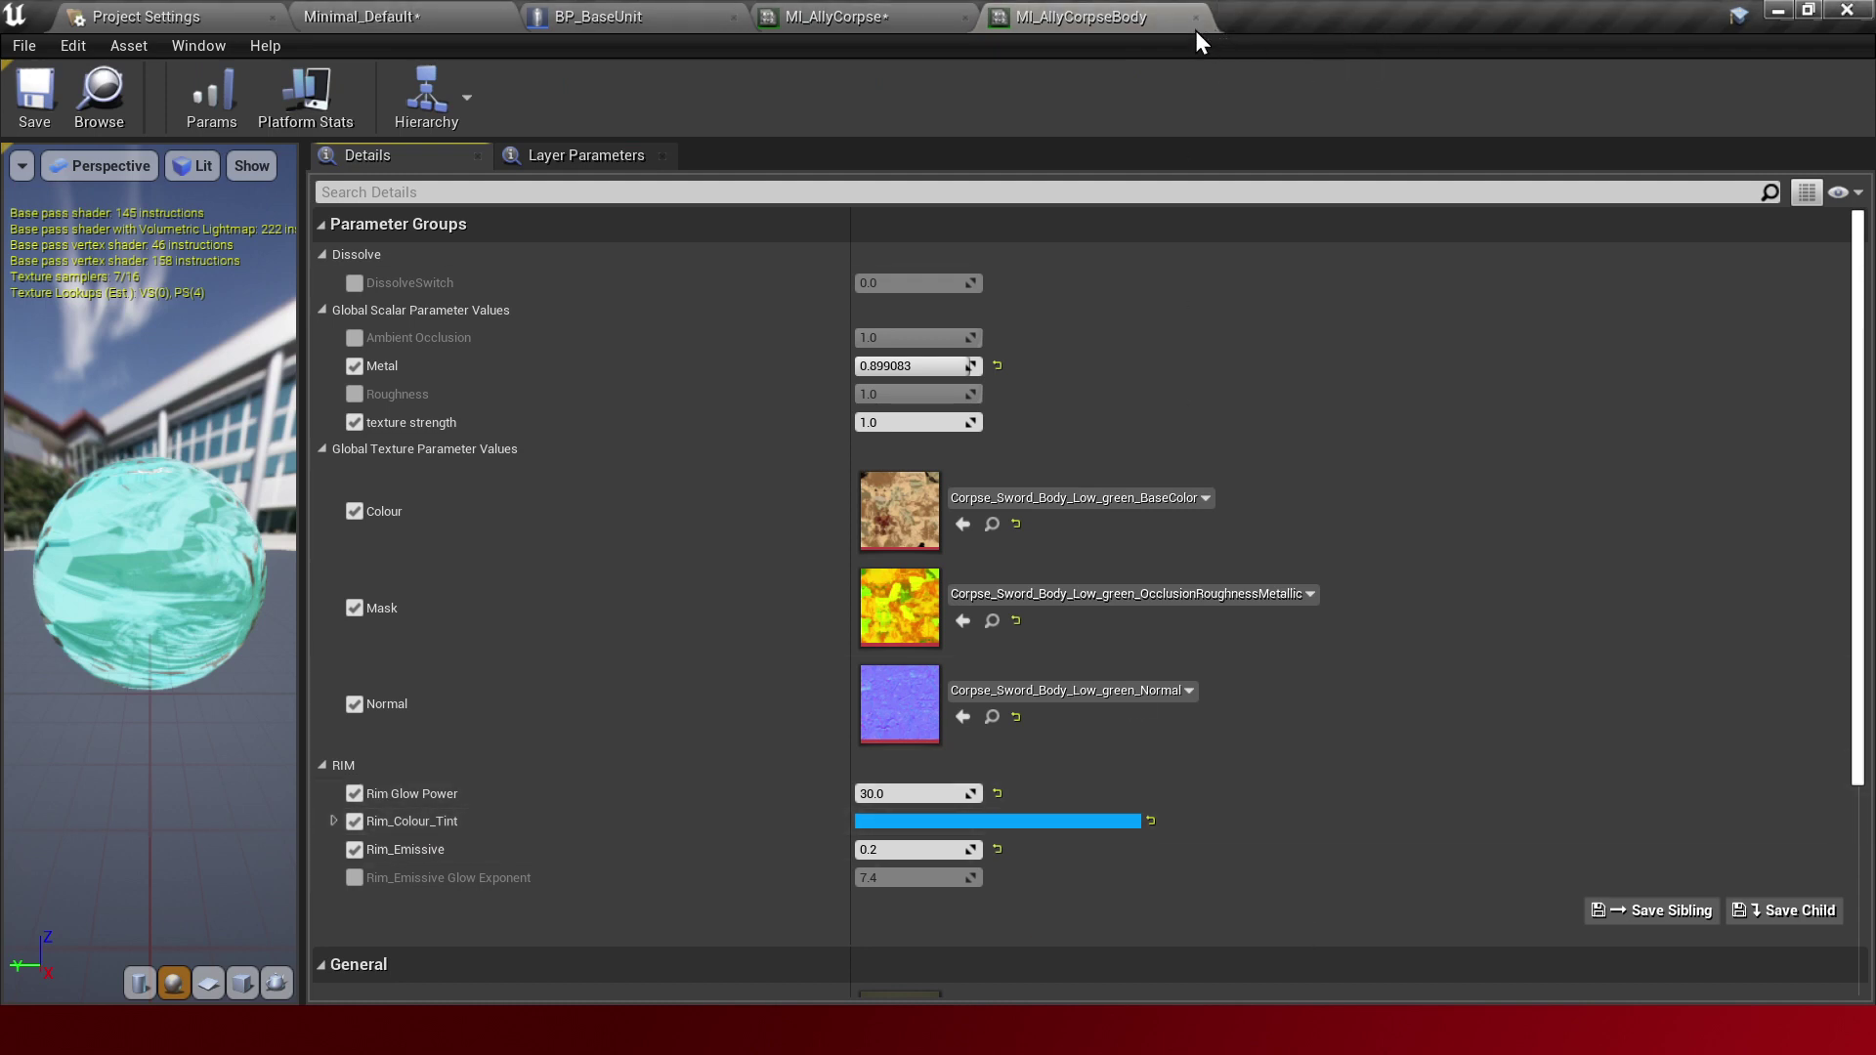
{"action": "left_click", "coordinate": [1197, 24]}
{"action": "right_click", "coordinate": [932, 829]}
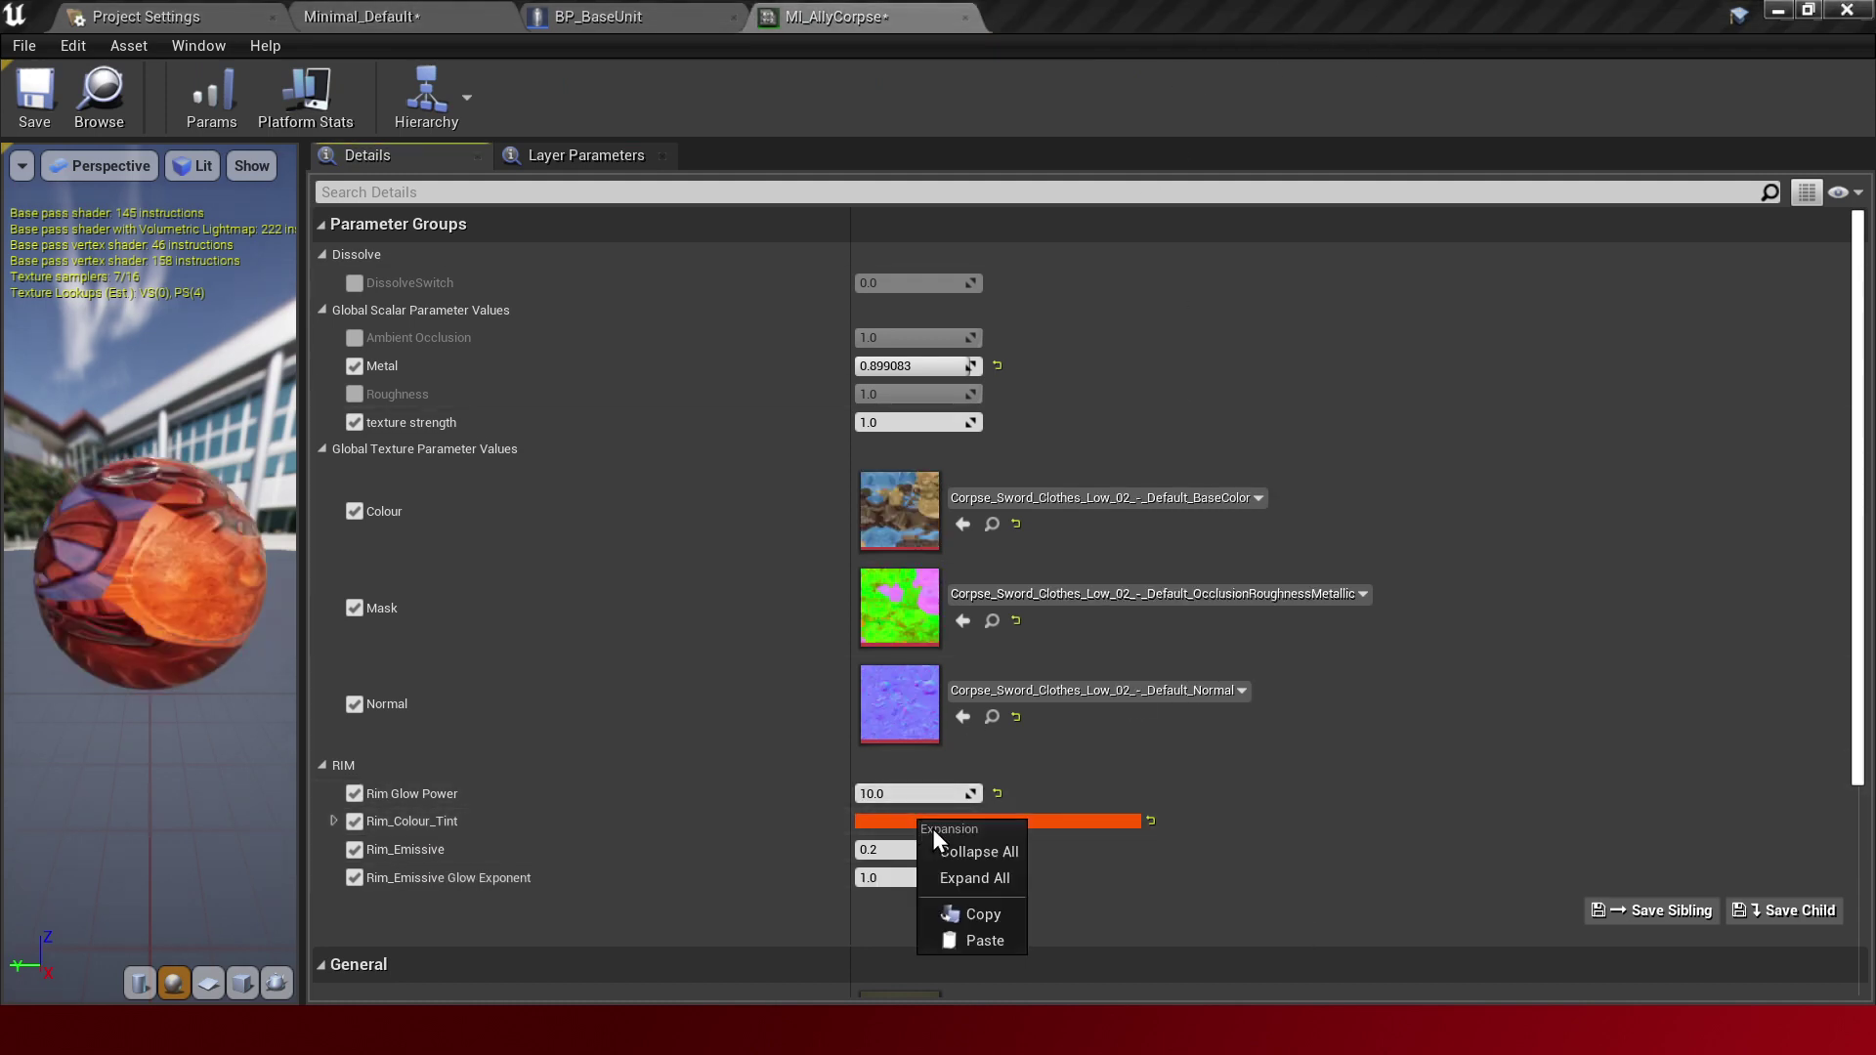
{"action": "left_click", "coordinate": [997, 942]}
{"action": "left_click", "coordinate": [494, 27]}
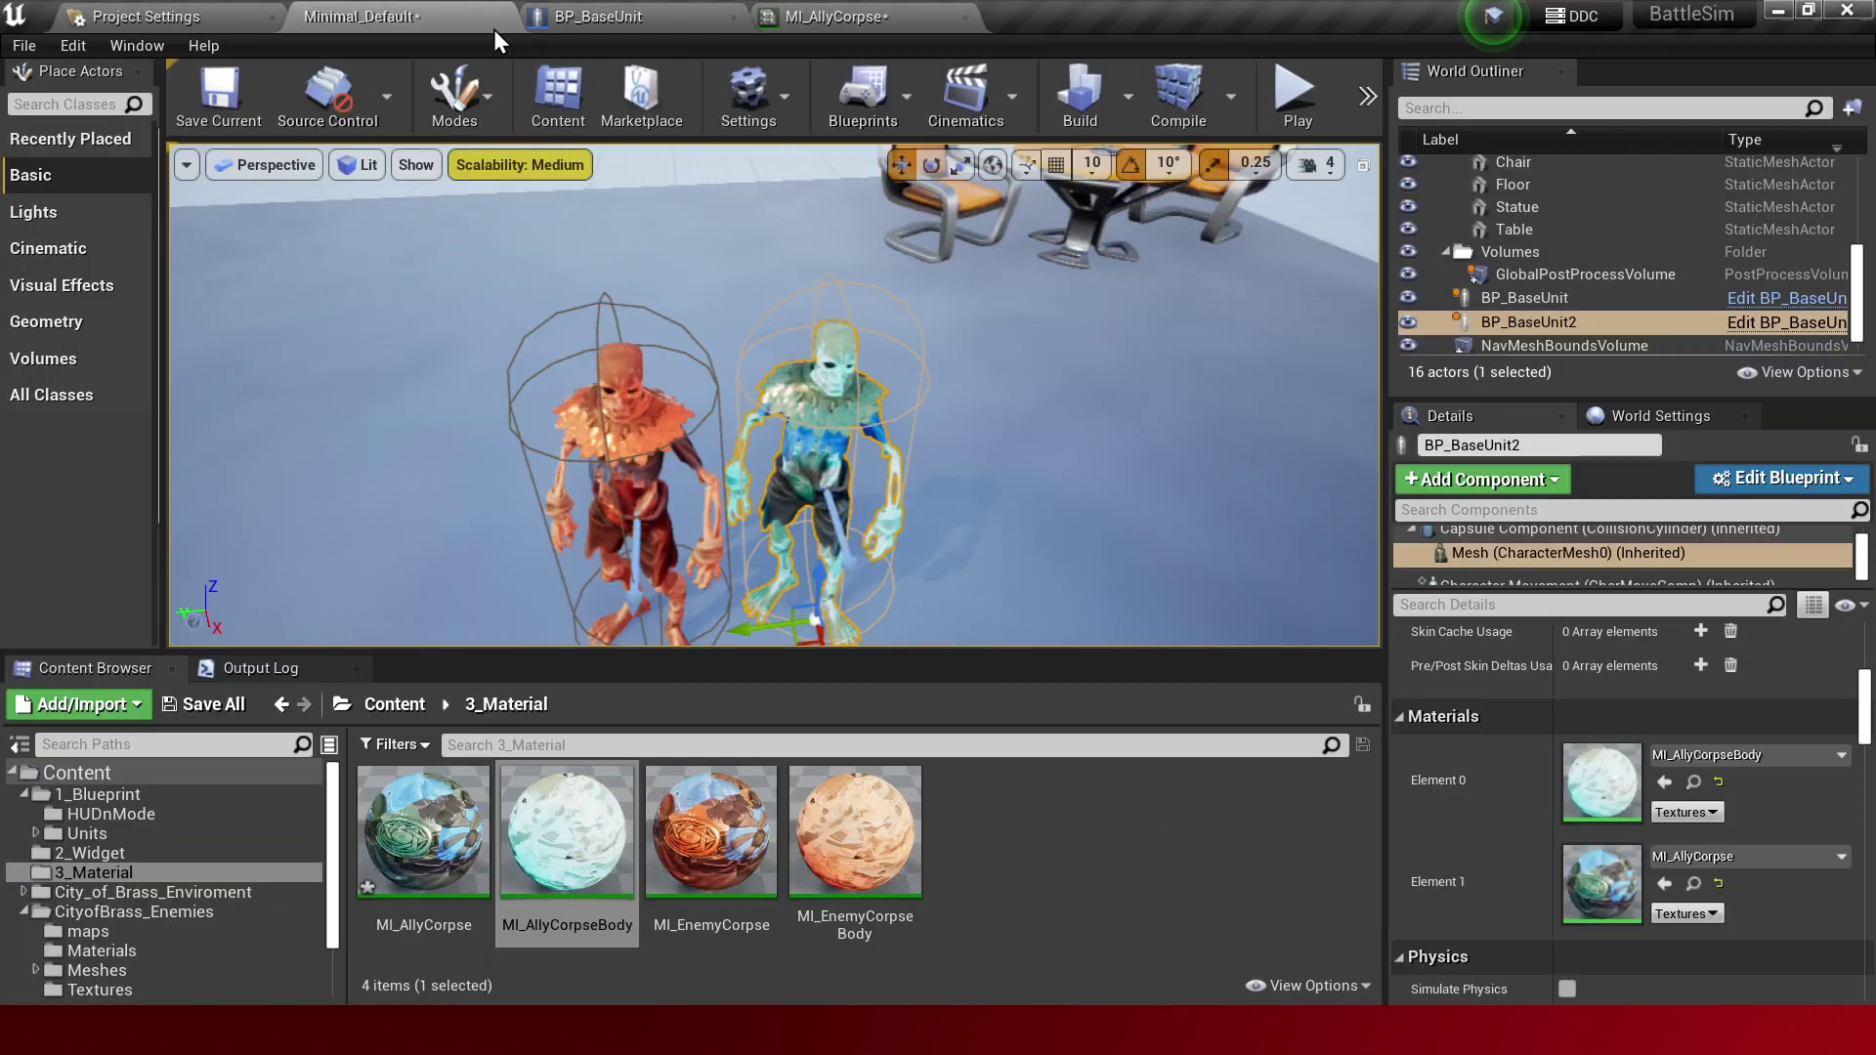
{"action": "left_click", "coordinate": [888, 7]}
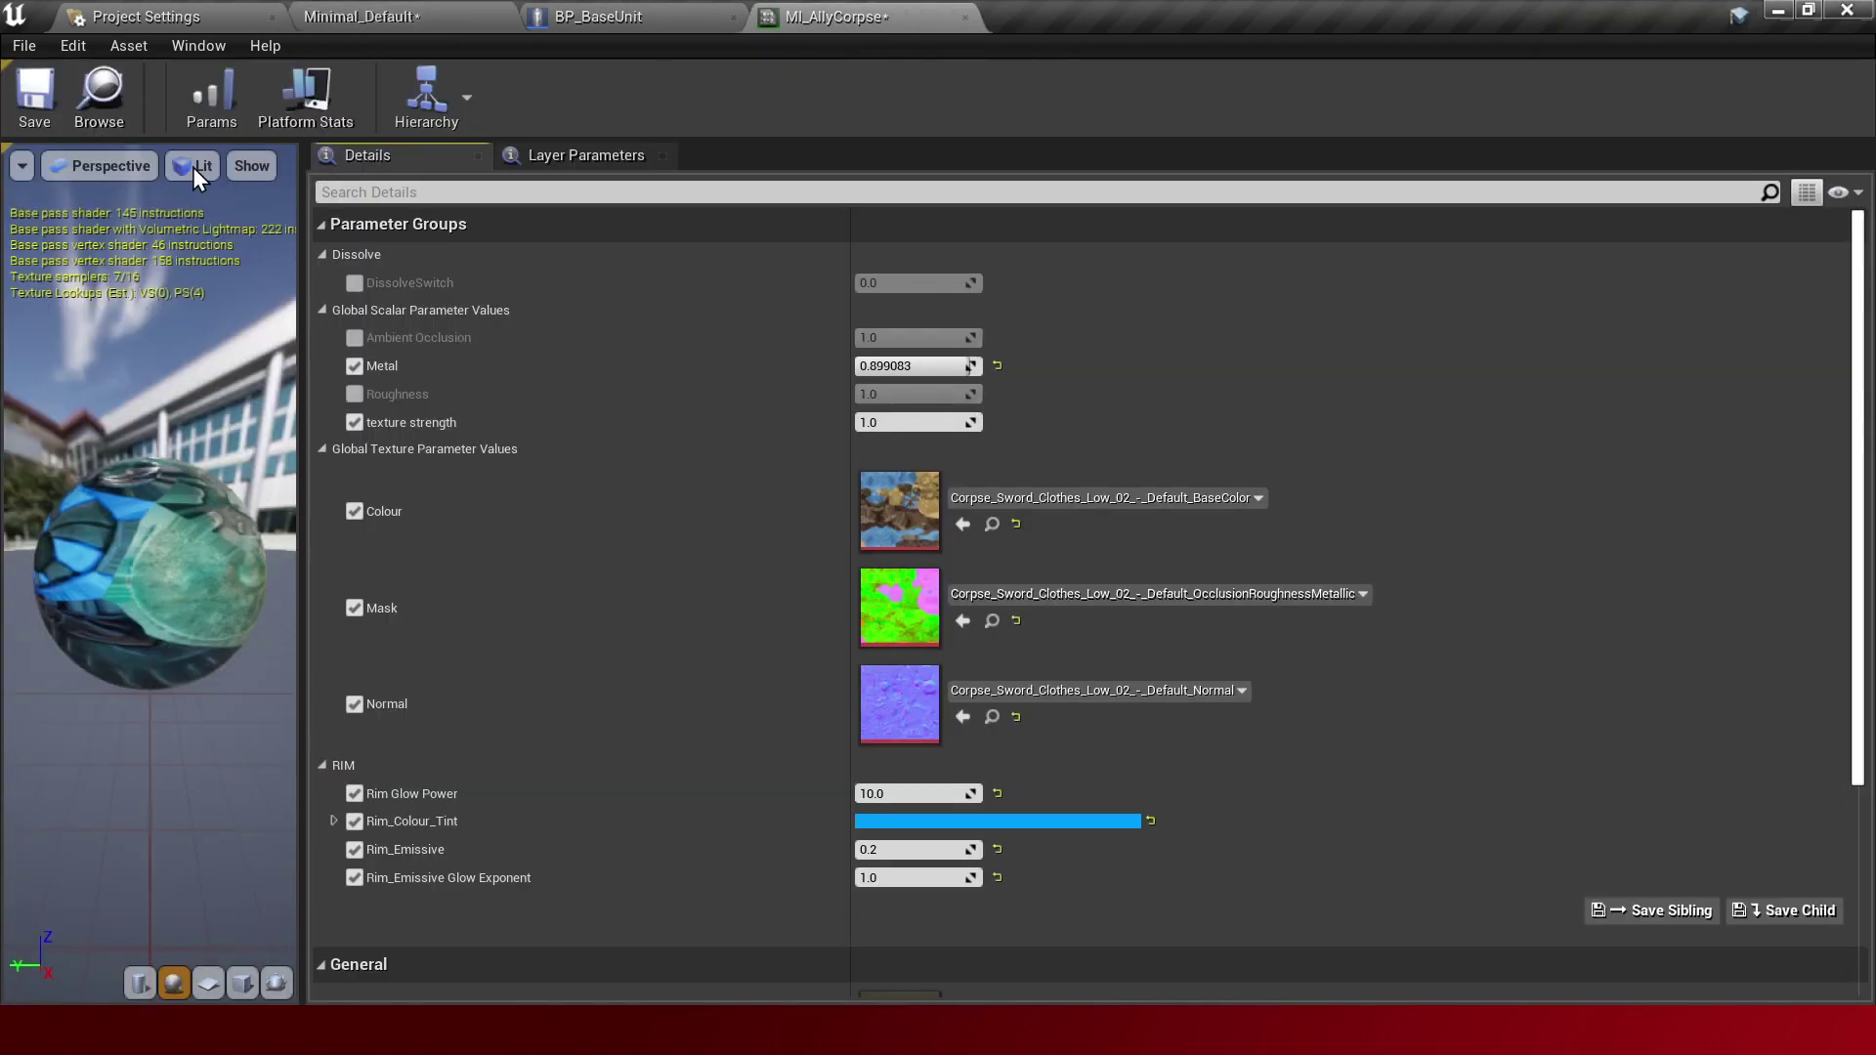
{"action": "left_click", "coordinate": [34, 88]}
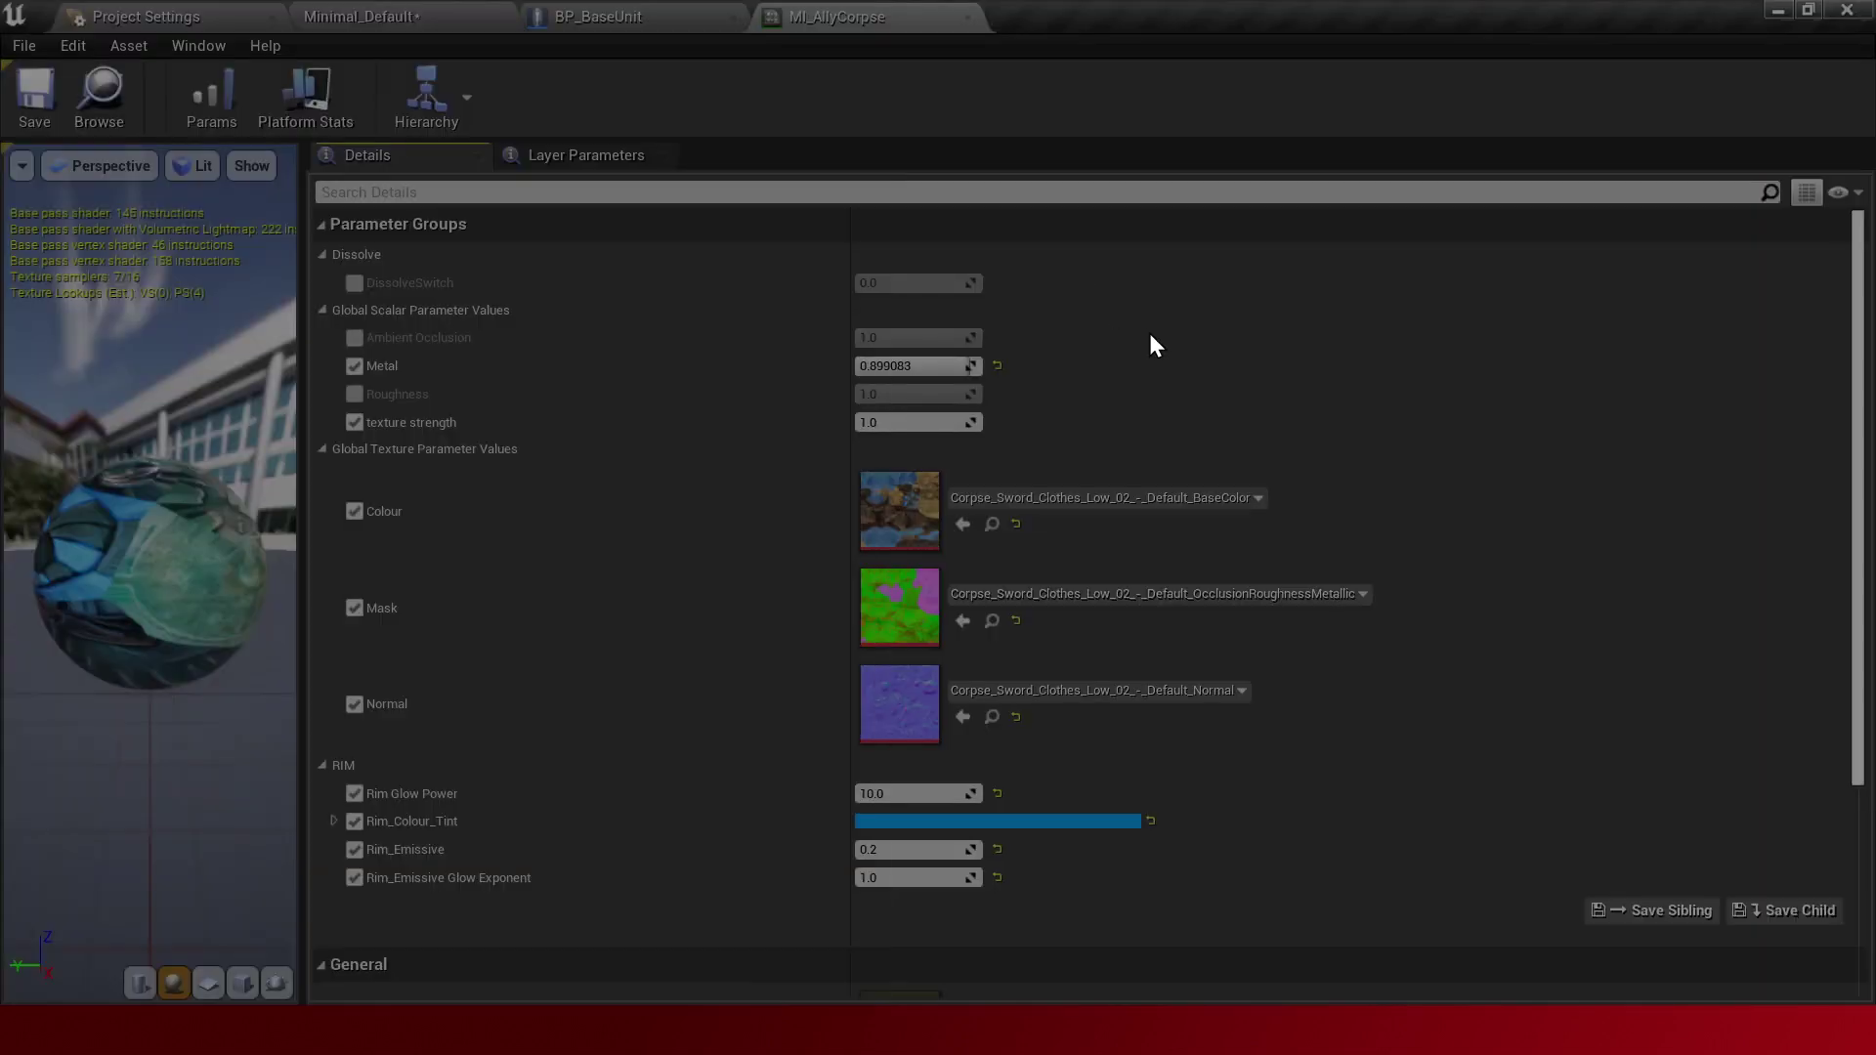
Float the MI_AllyCorpse editor and toggle its rim colour tint to compare the look.
{"action": "left_click_drag", "start_coordinate": [873, 19], "coordinate": [1131, 239]}
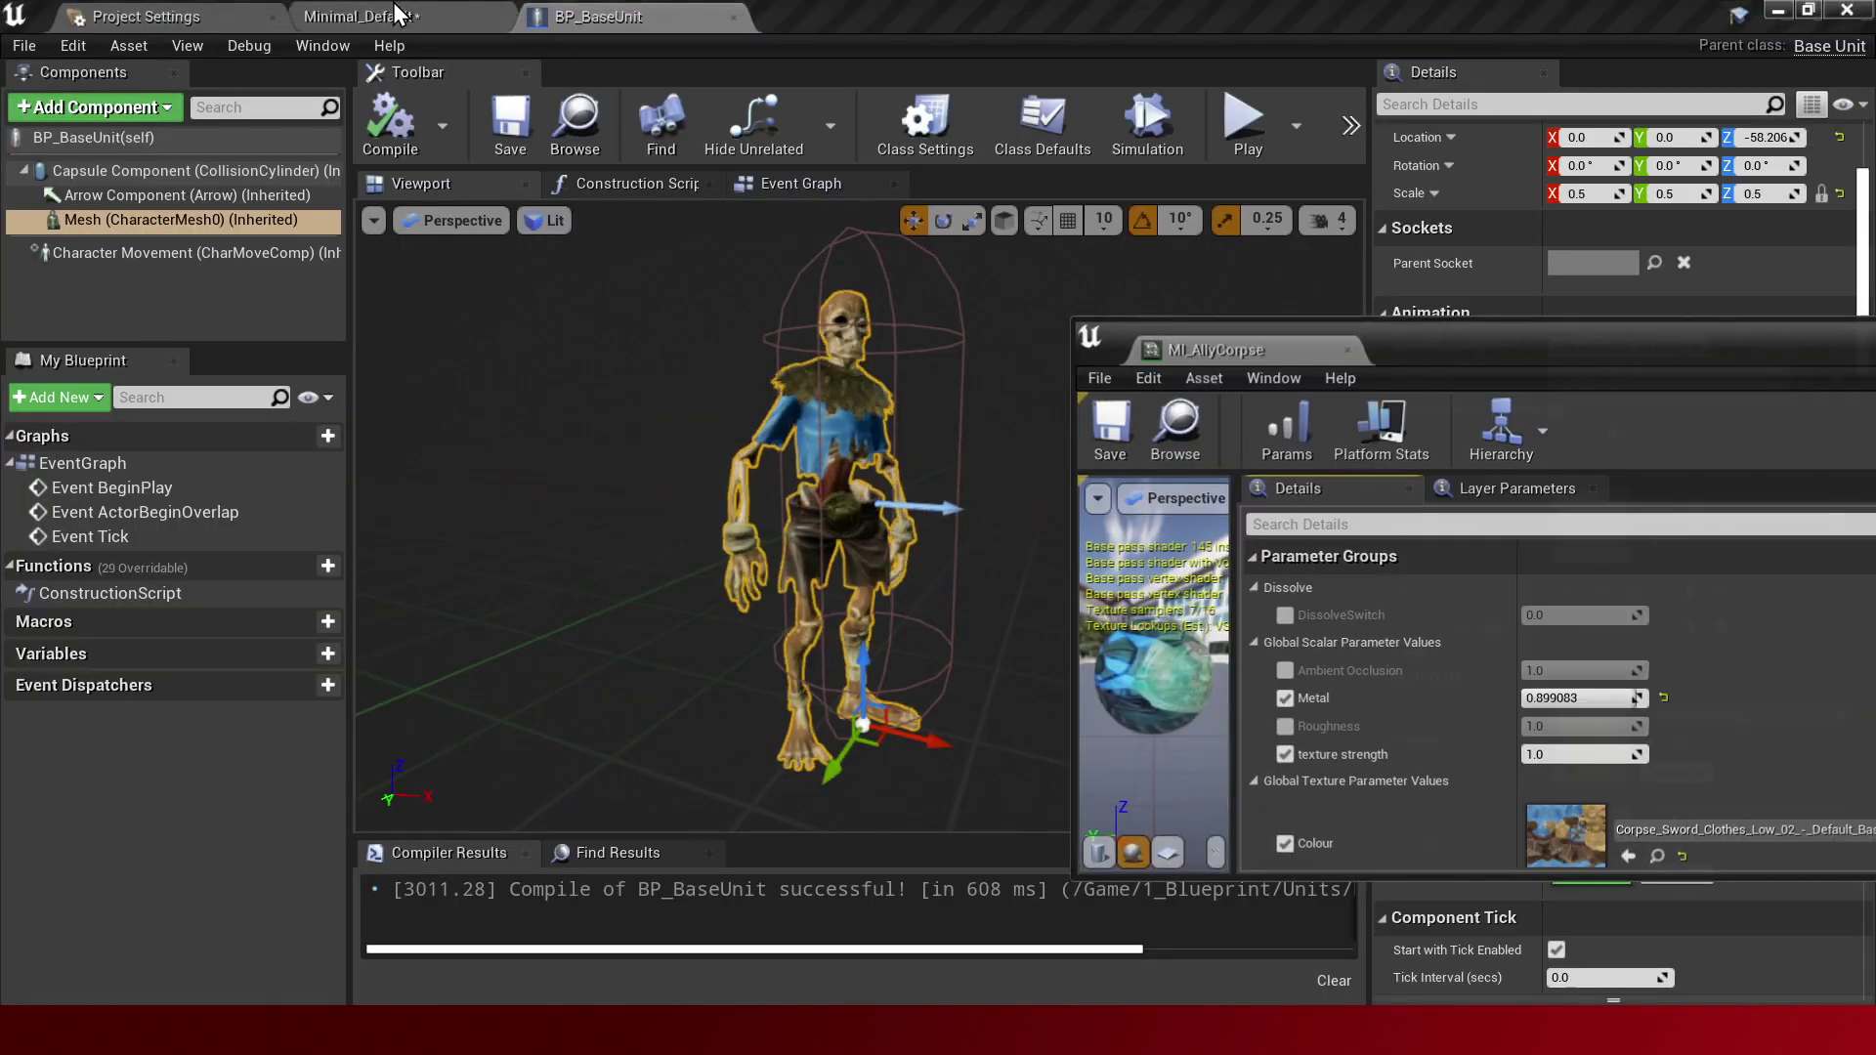
{"action": "left_click_drag", "start_coordinate": [1394, 243], "coordinate": [1384, 233]}
{"action": "scroll", "coordinate": [1614, 586], "scroll_direction": "down", "scroll_amount": 5}
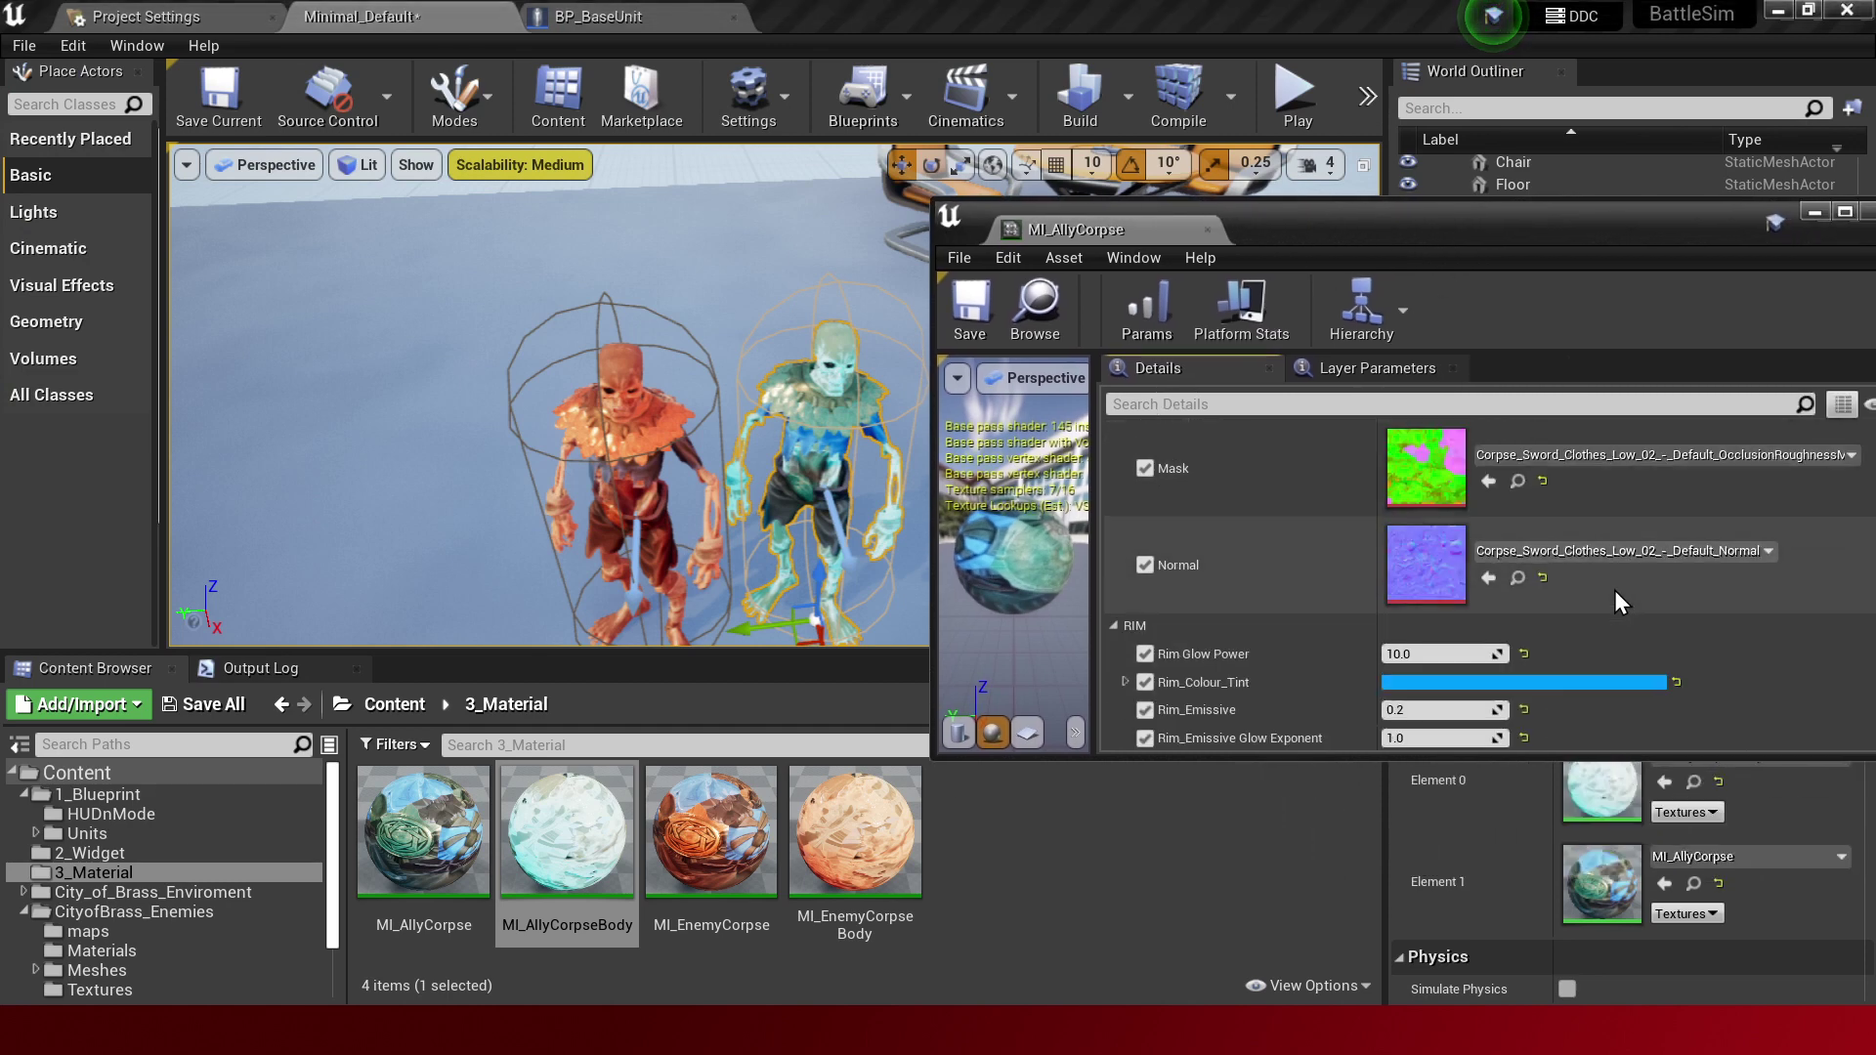
{"action": "left_click", "coordinate": [1145, 682]}
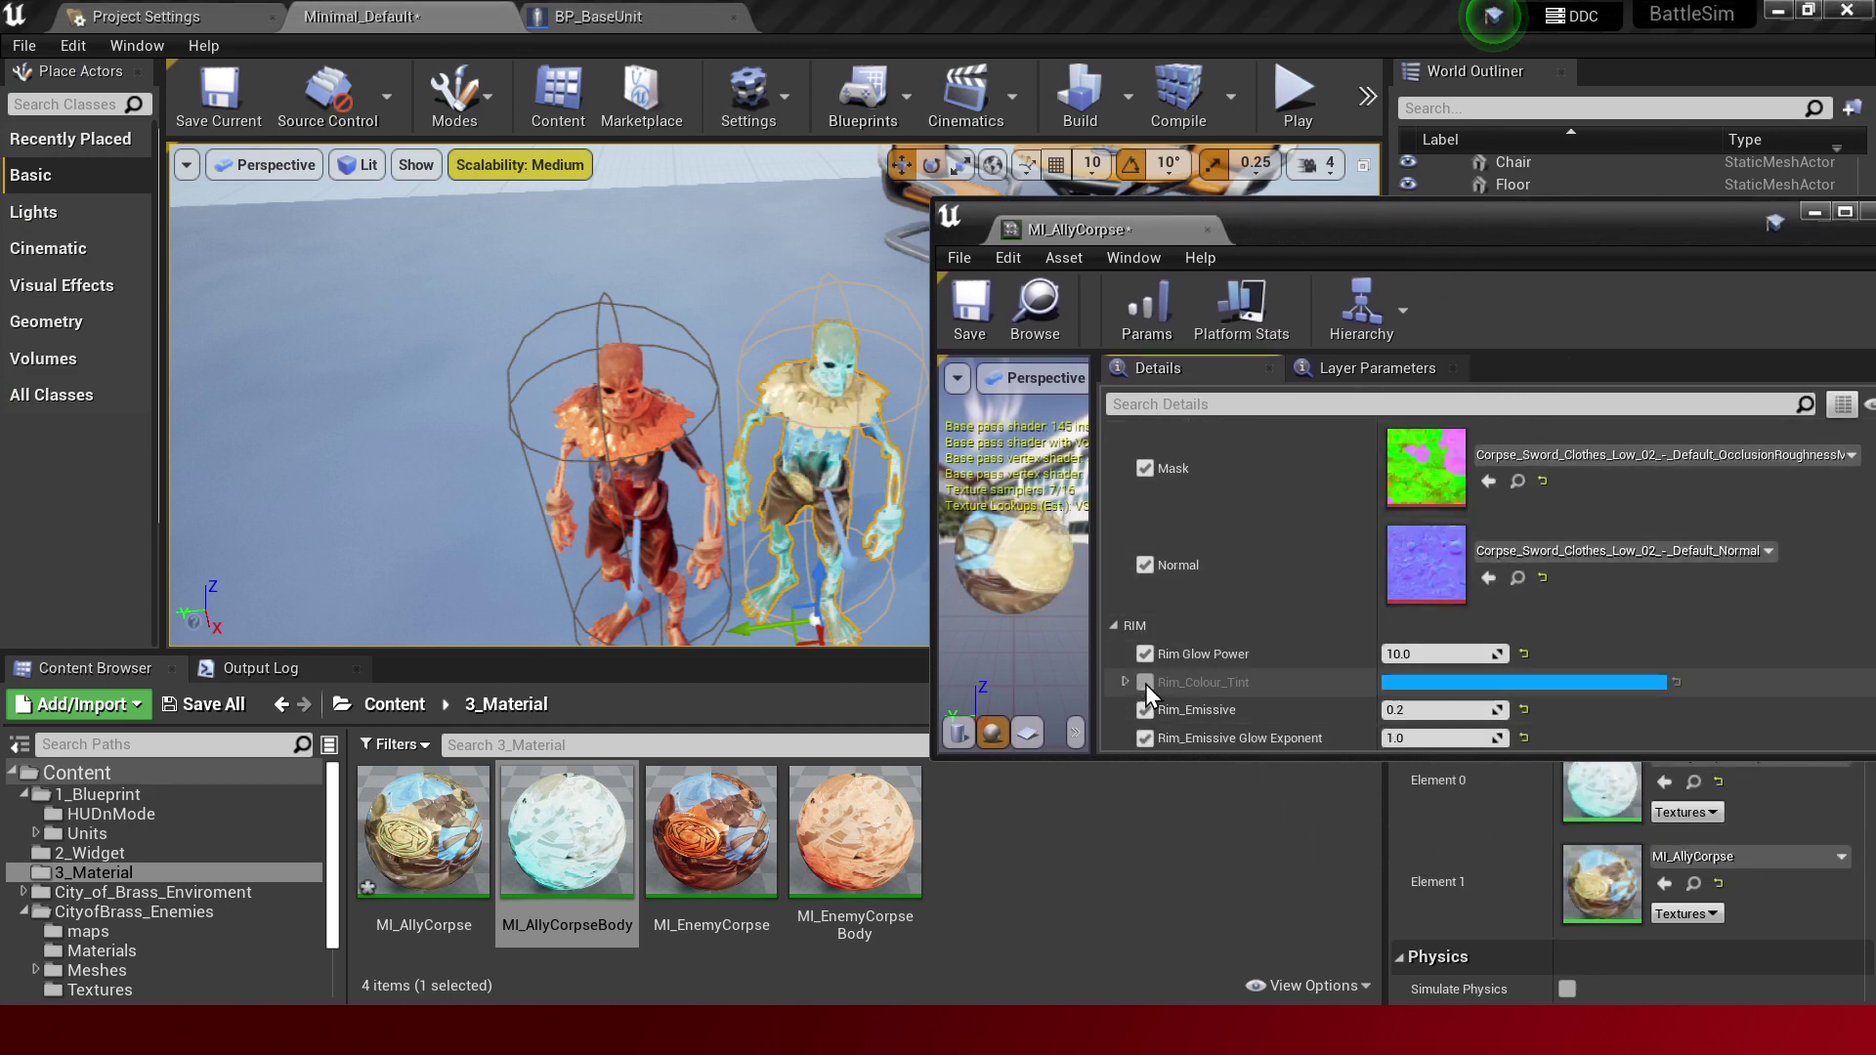
{"action": "left_click", "coordinate": [1145, 682]}
{"action": "left_click", "coordinate": [1145, 682]}
{"action": "left_click", "coordinate": [1145, 682]}
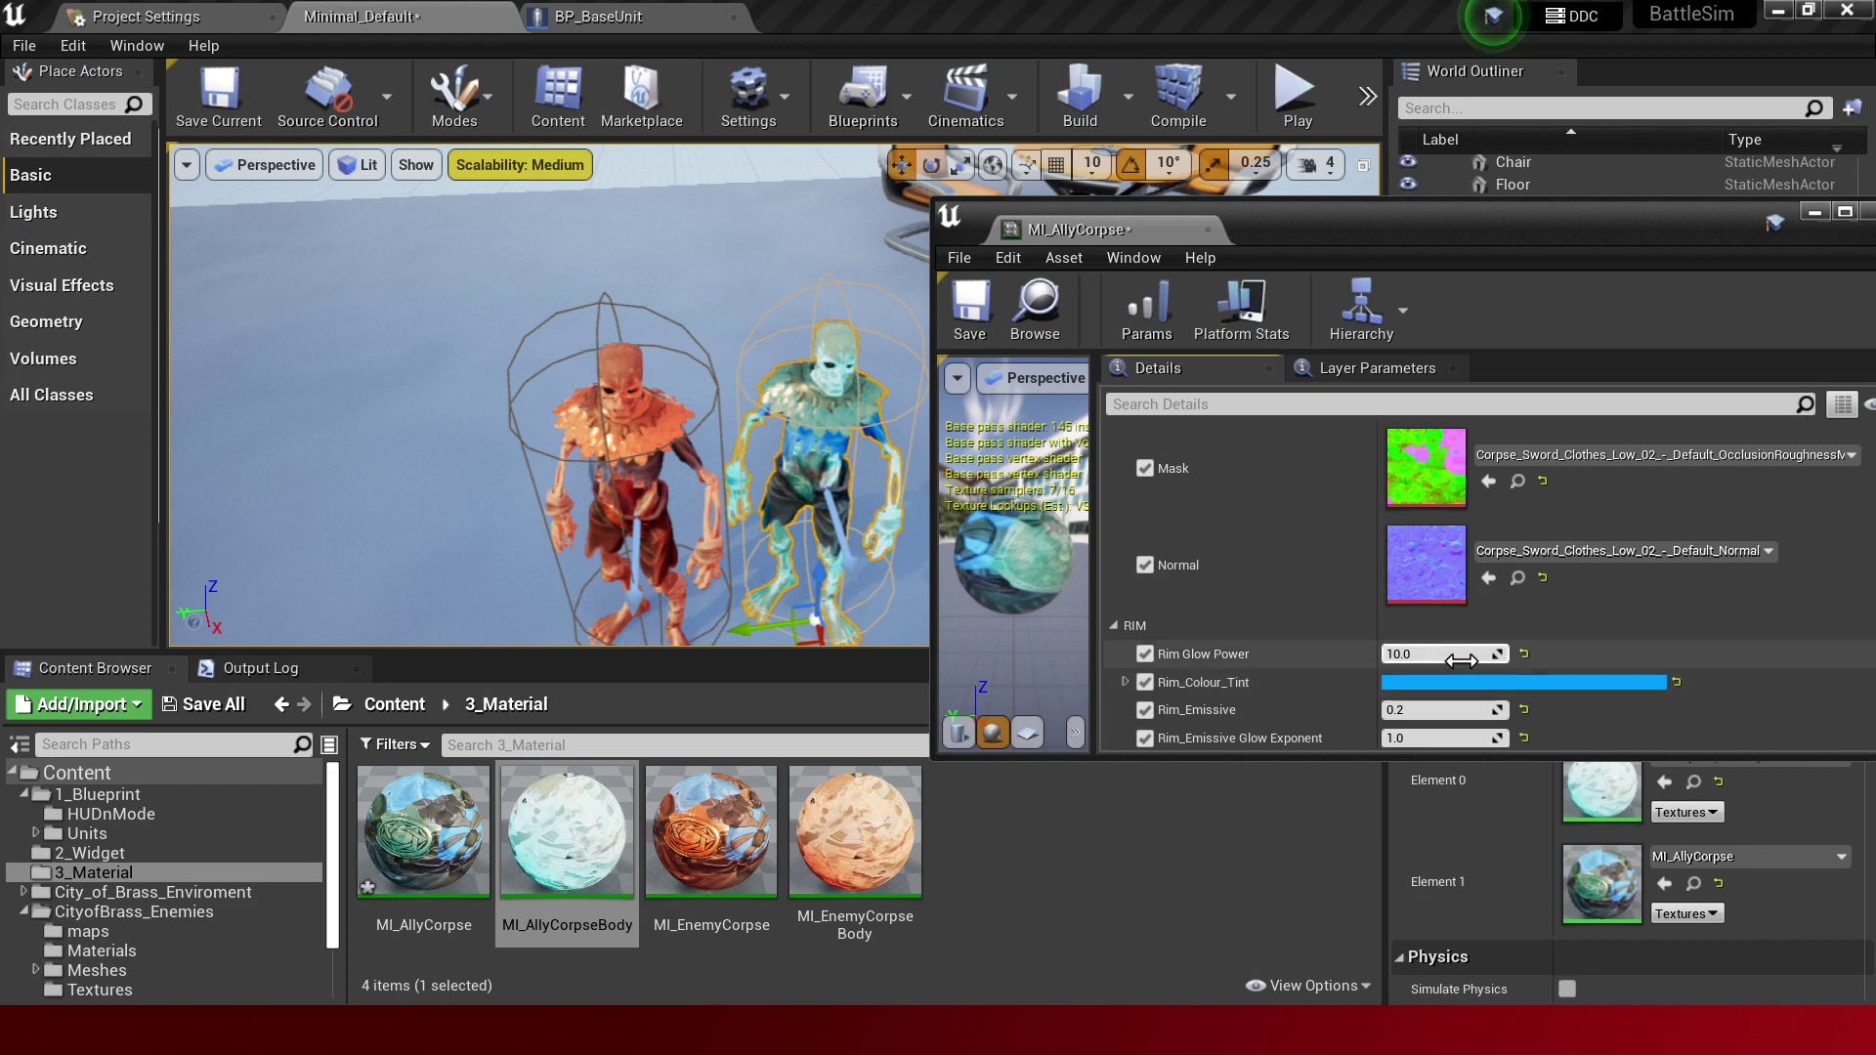
{"action": "type", "text": "30"}
Set MI_AllyCorpse's Rim Glow Power to 20, save and close it, then save the level.
{"action": "key", "text": "Return"}
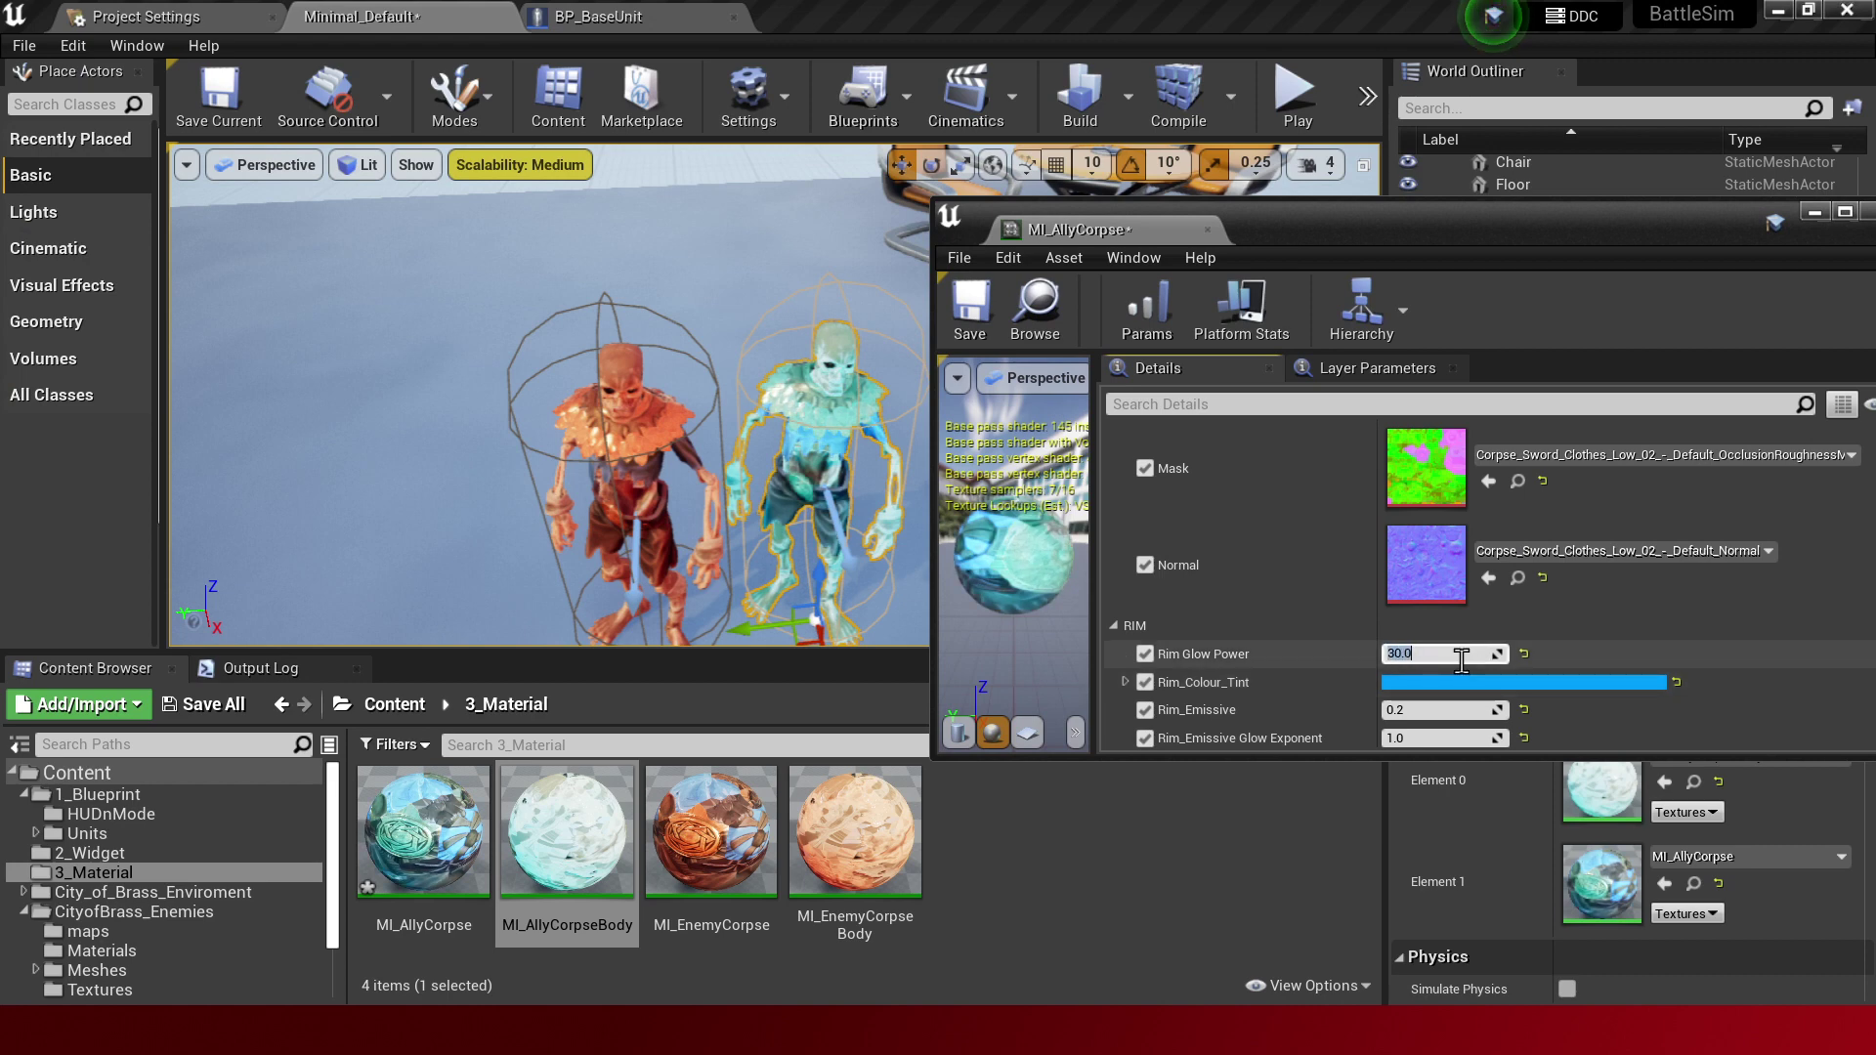
{"action": "type", "text": "10"}
{"action": "key", "text": "Return"}
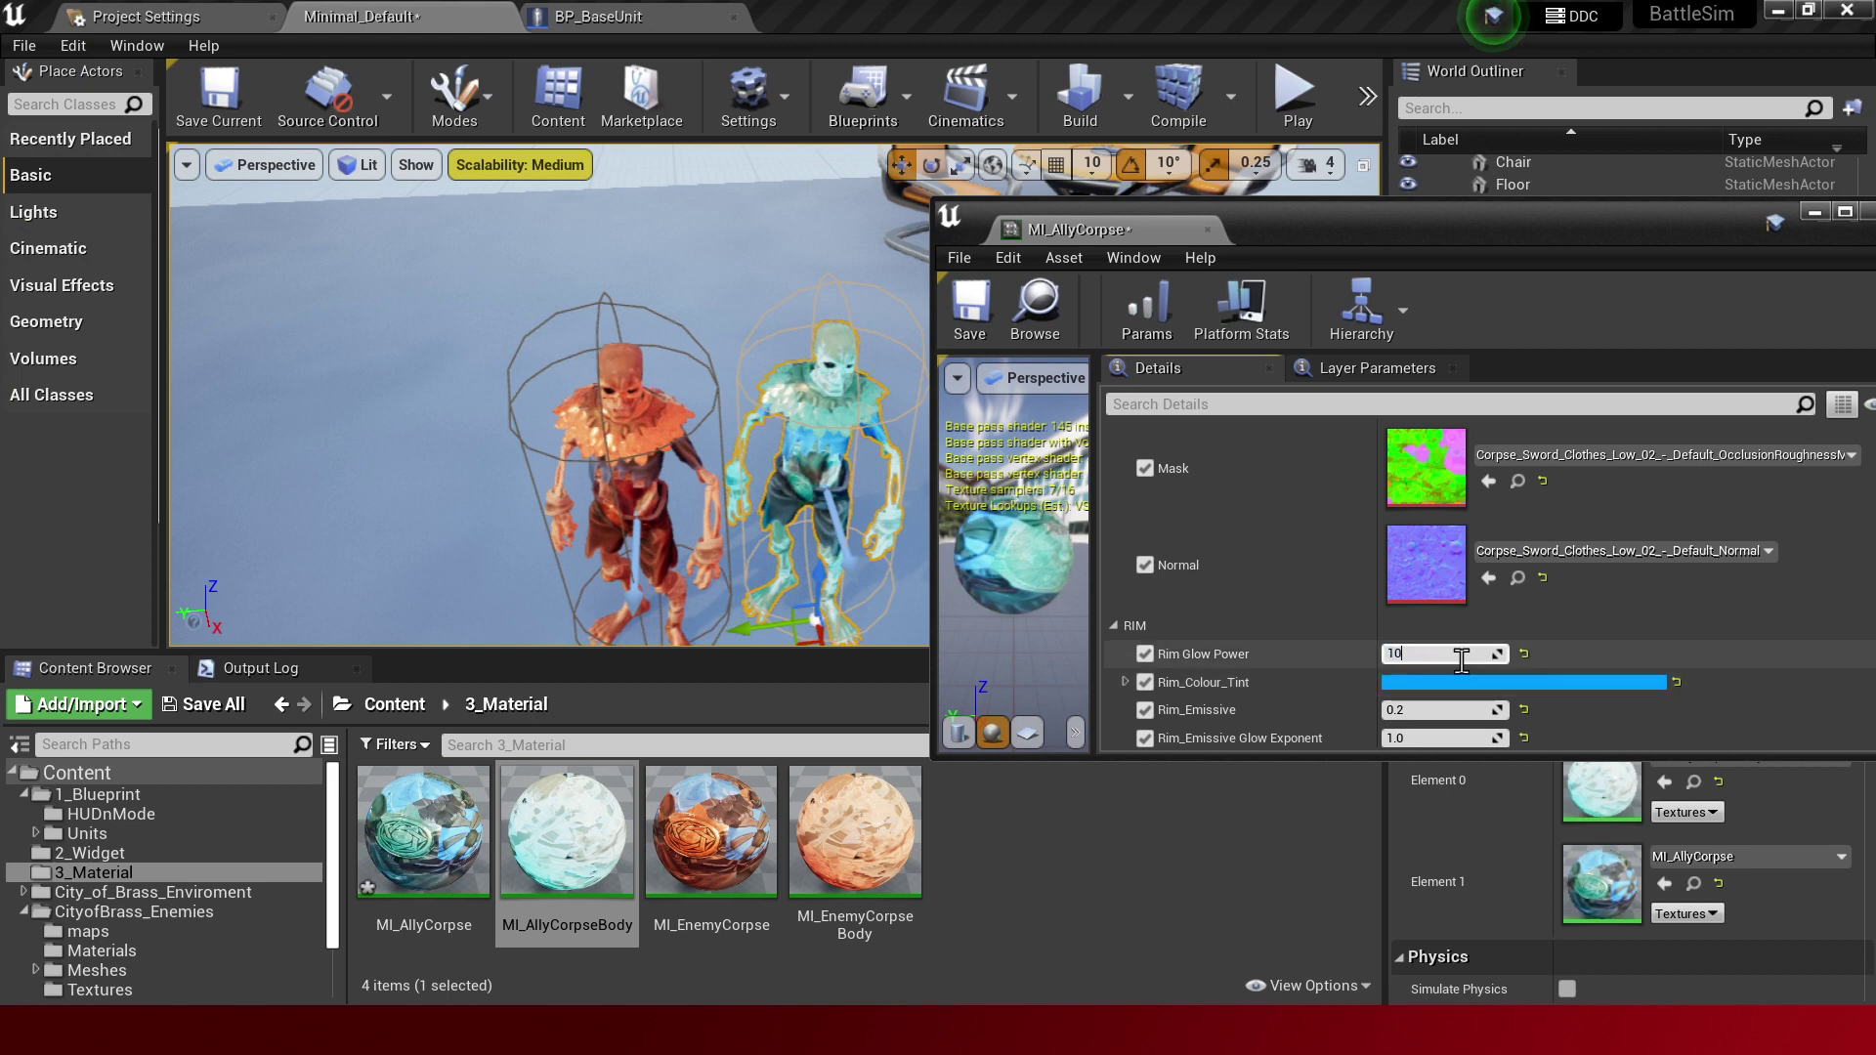
{"action": "key", "text": "Return"}
{"action": "type", "text": "20"}
{"action": "key", "text": "Return"}
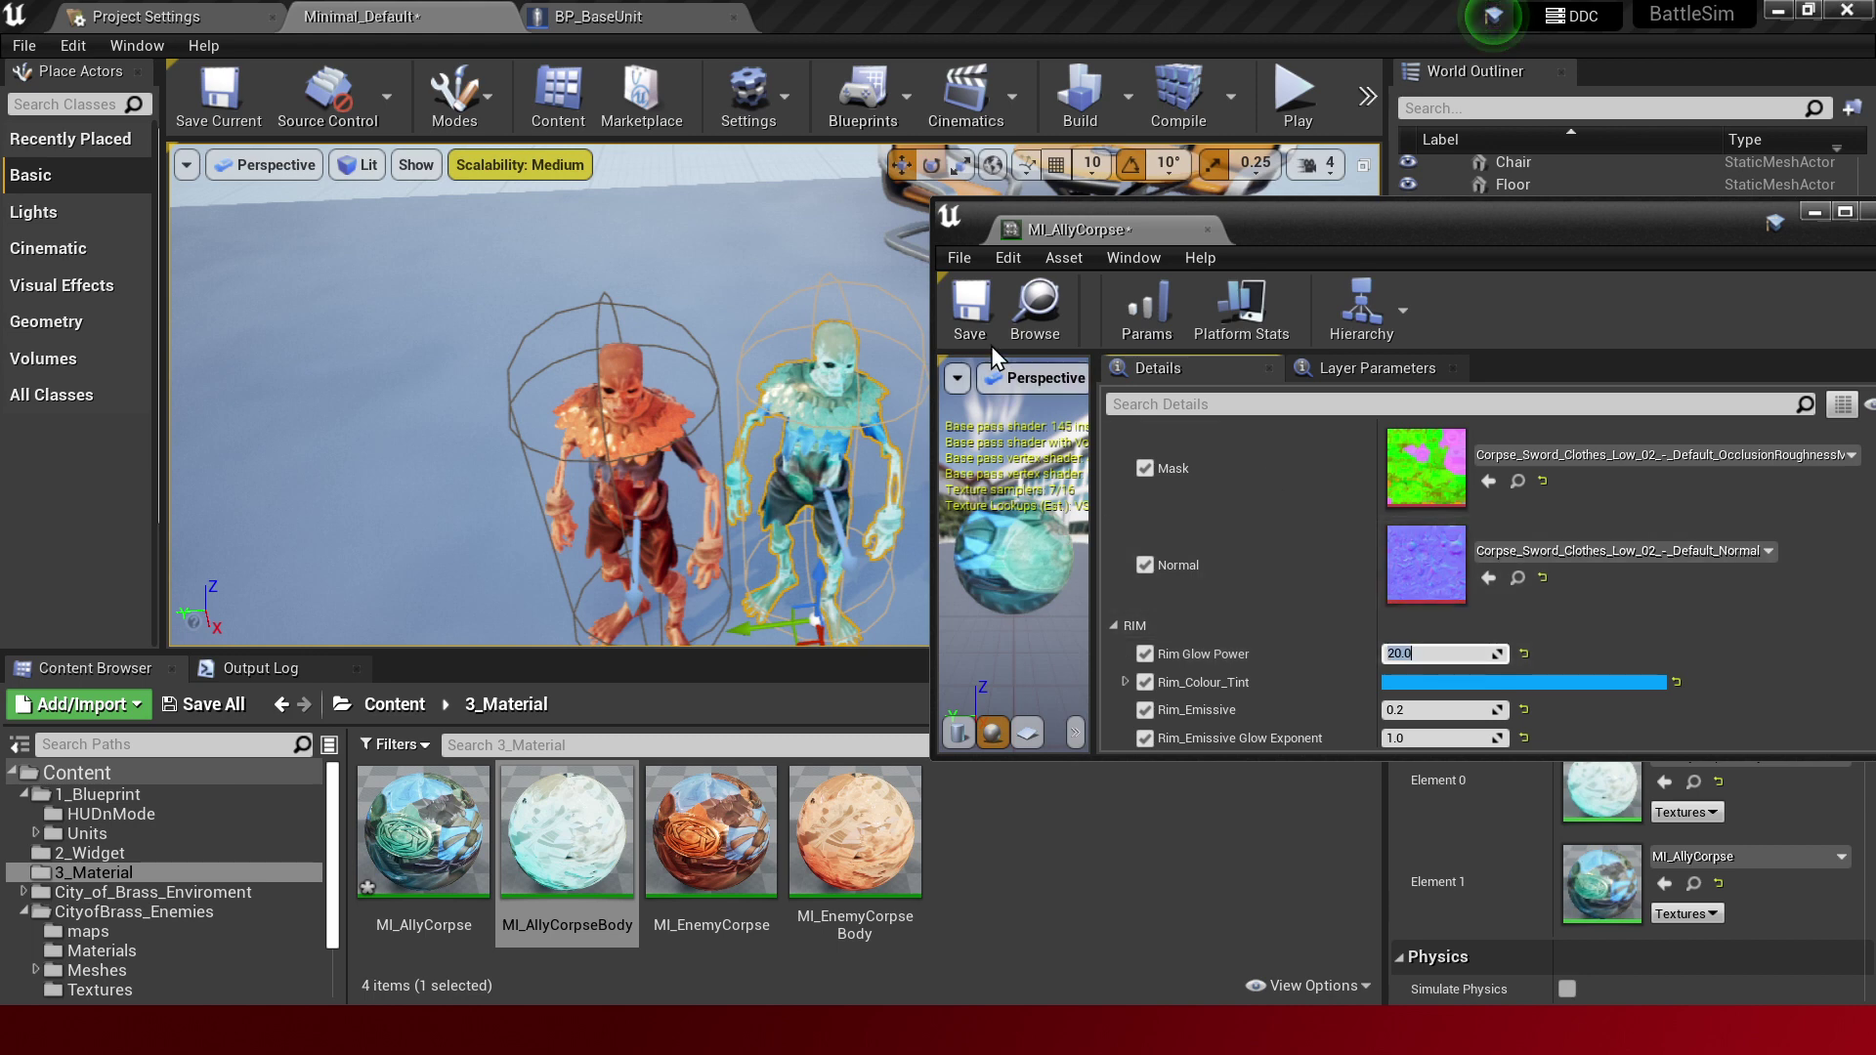
{"action": "left_click", "coordinate": [983, 331]}
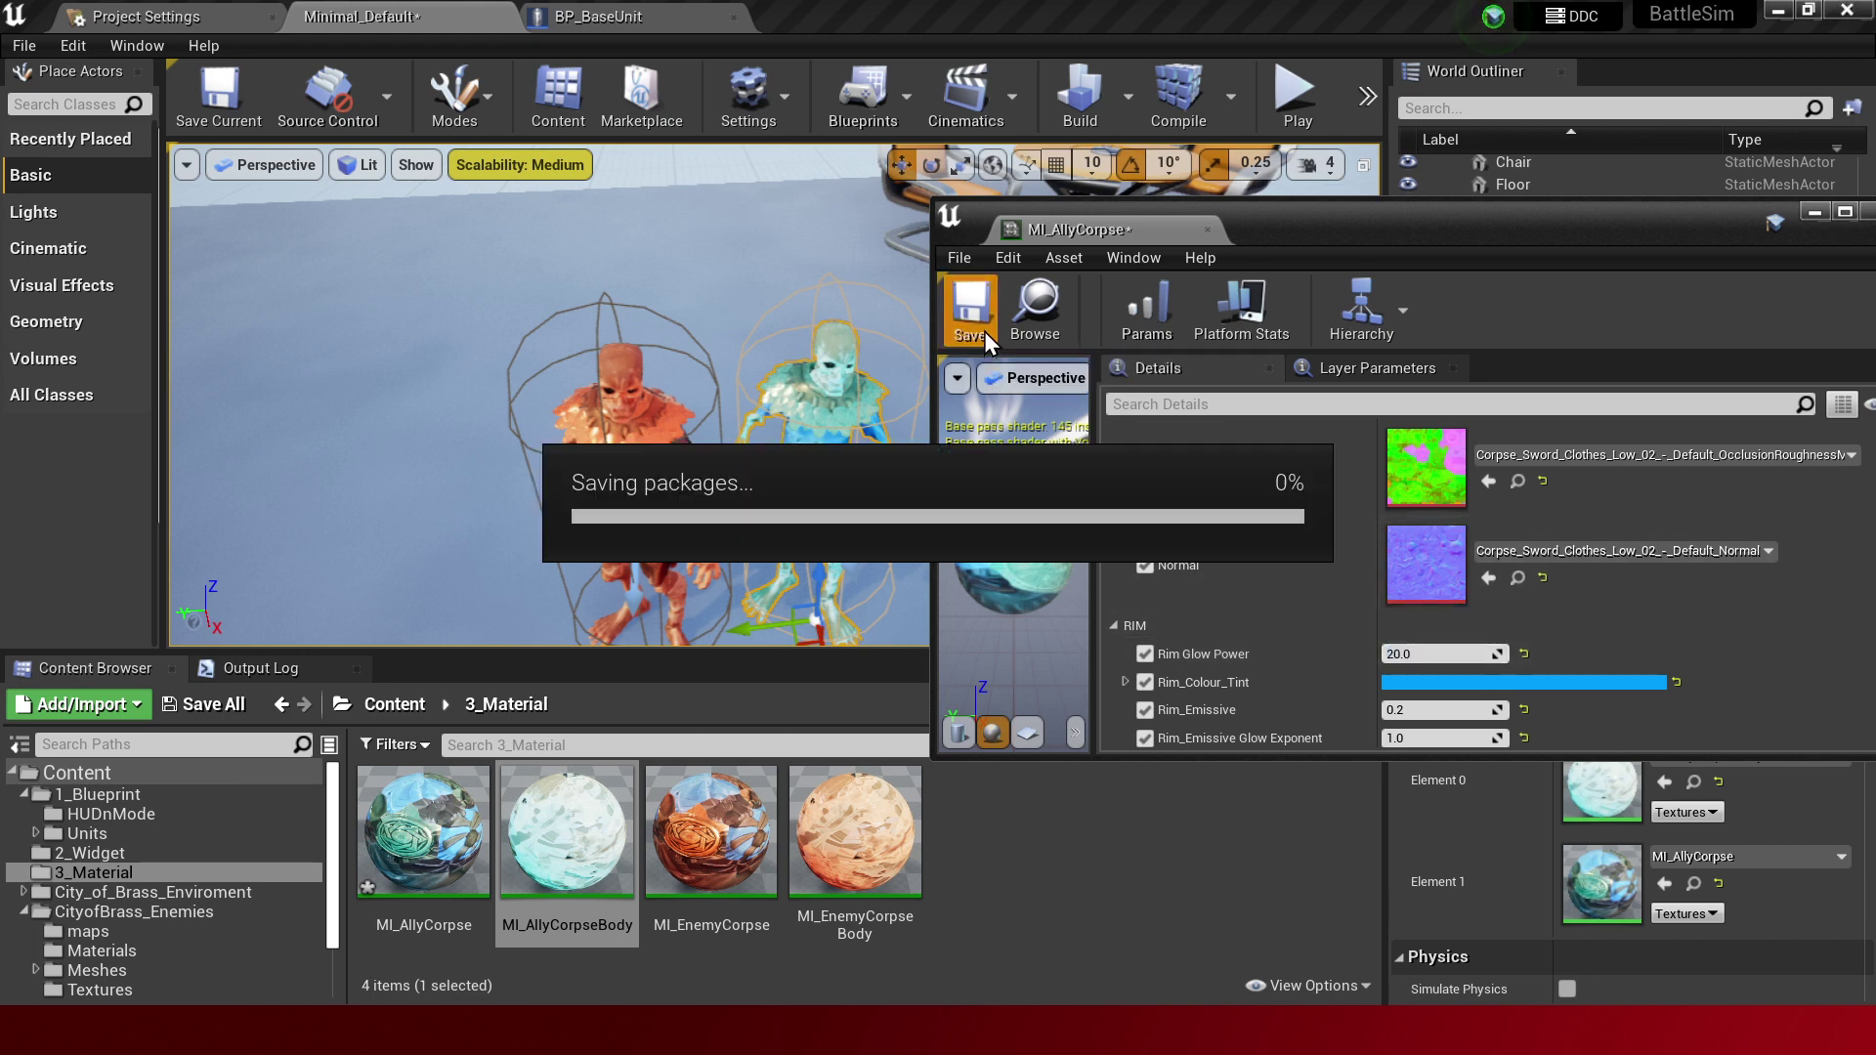
{"action": "left_click", "coordinate": [1209, 234]}
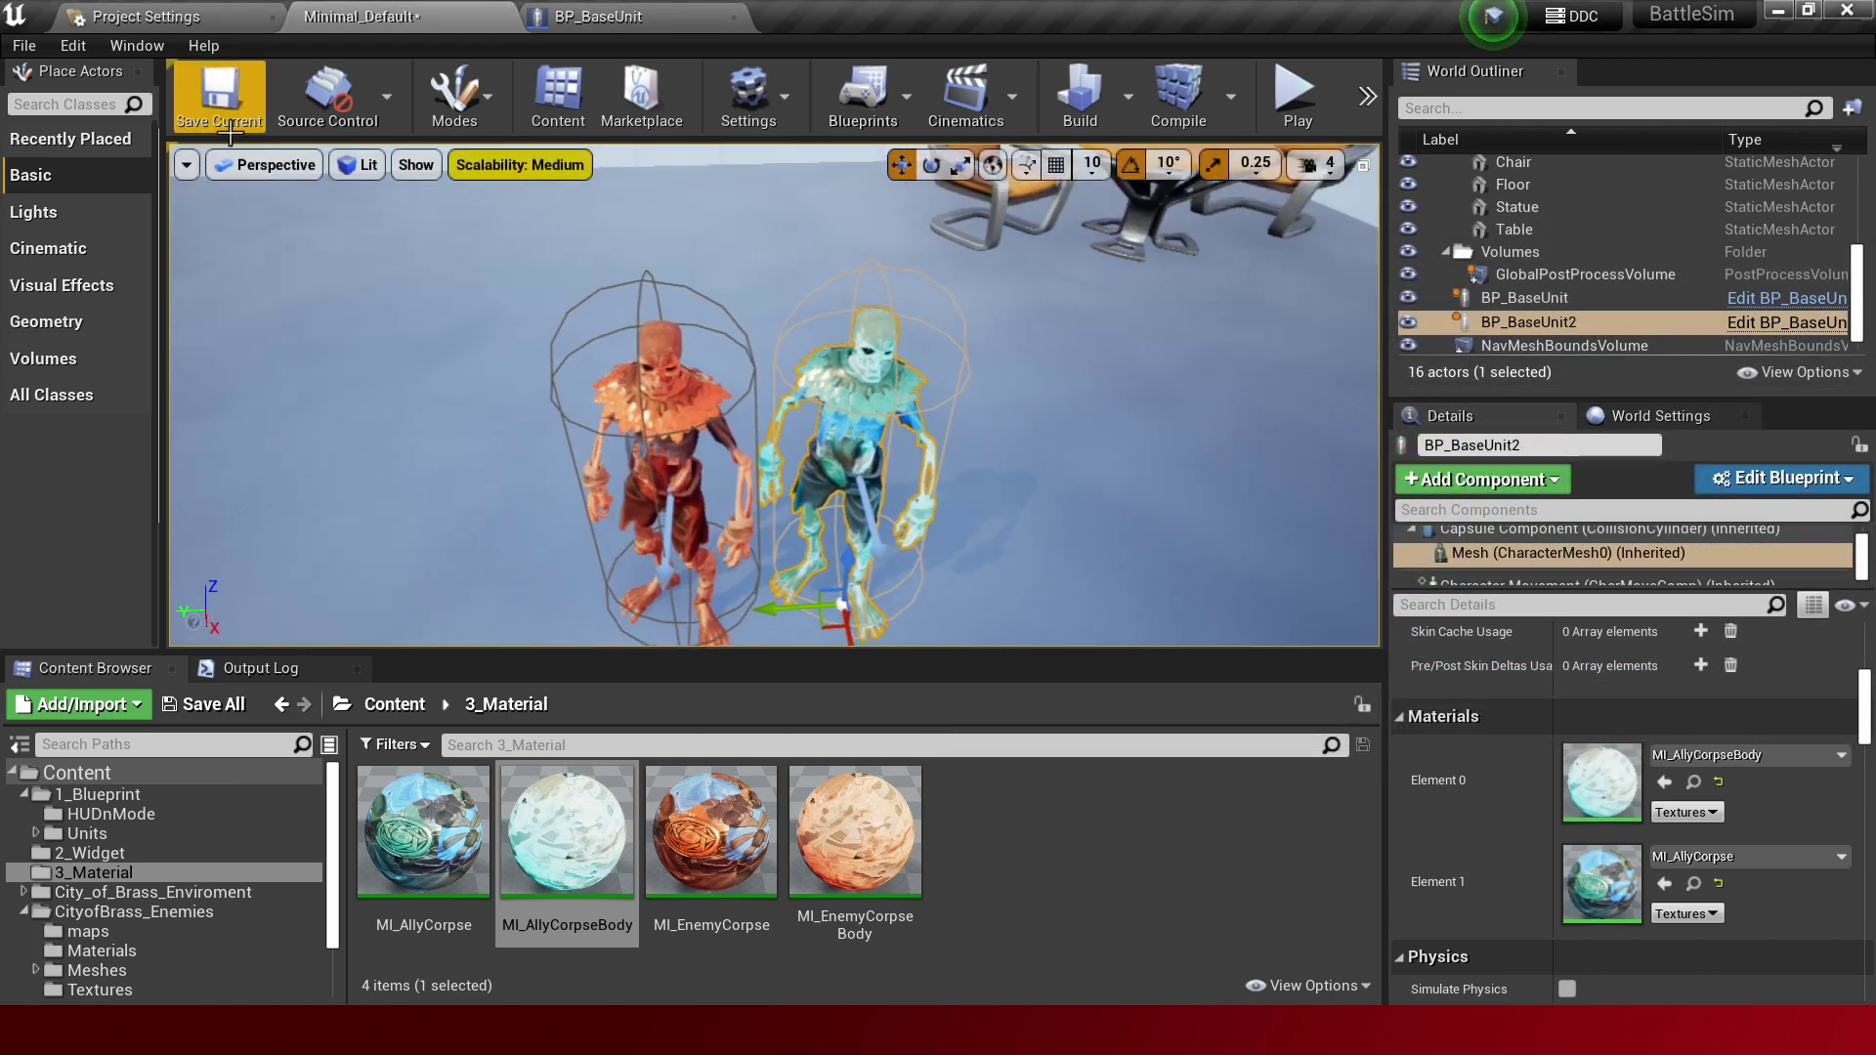
{"action": "left_click", "coordinate": [230, 133]}
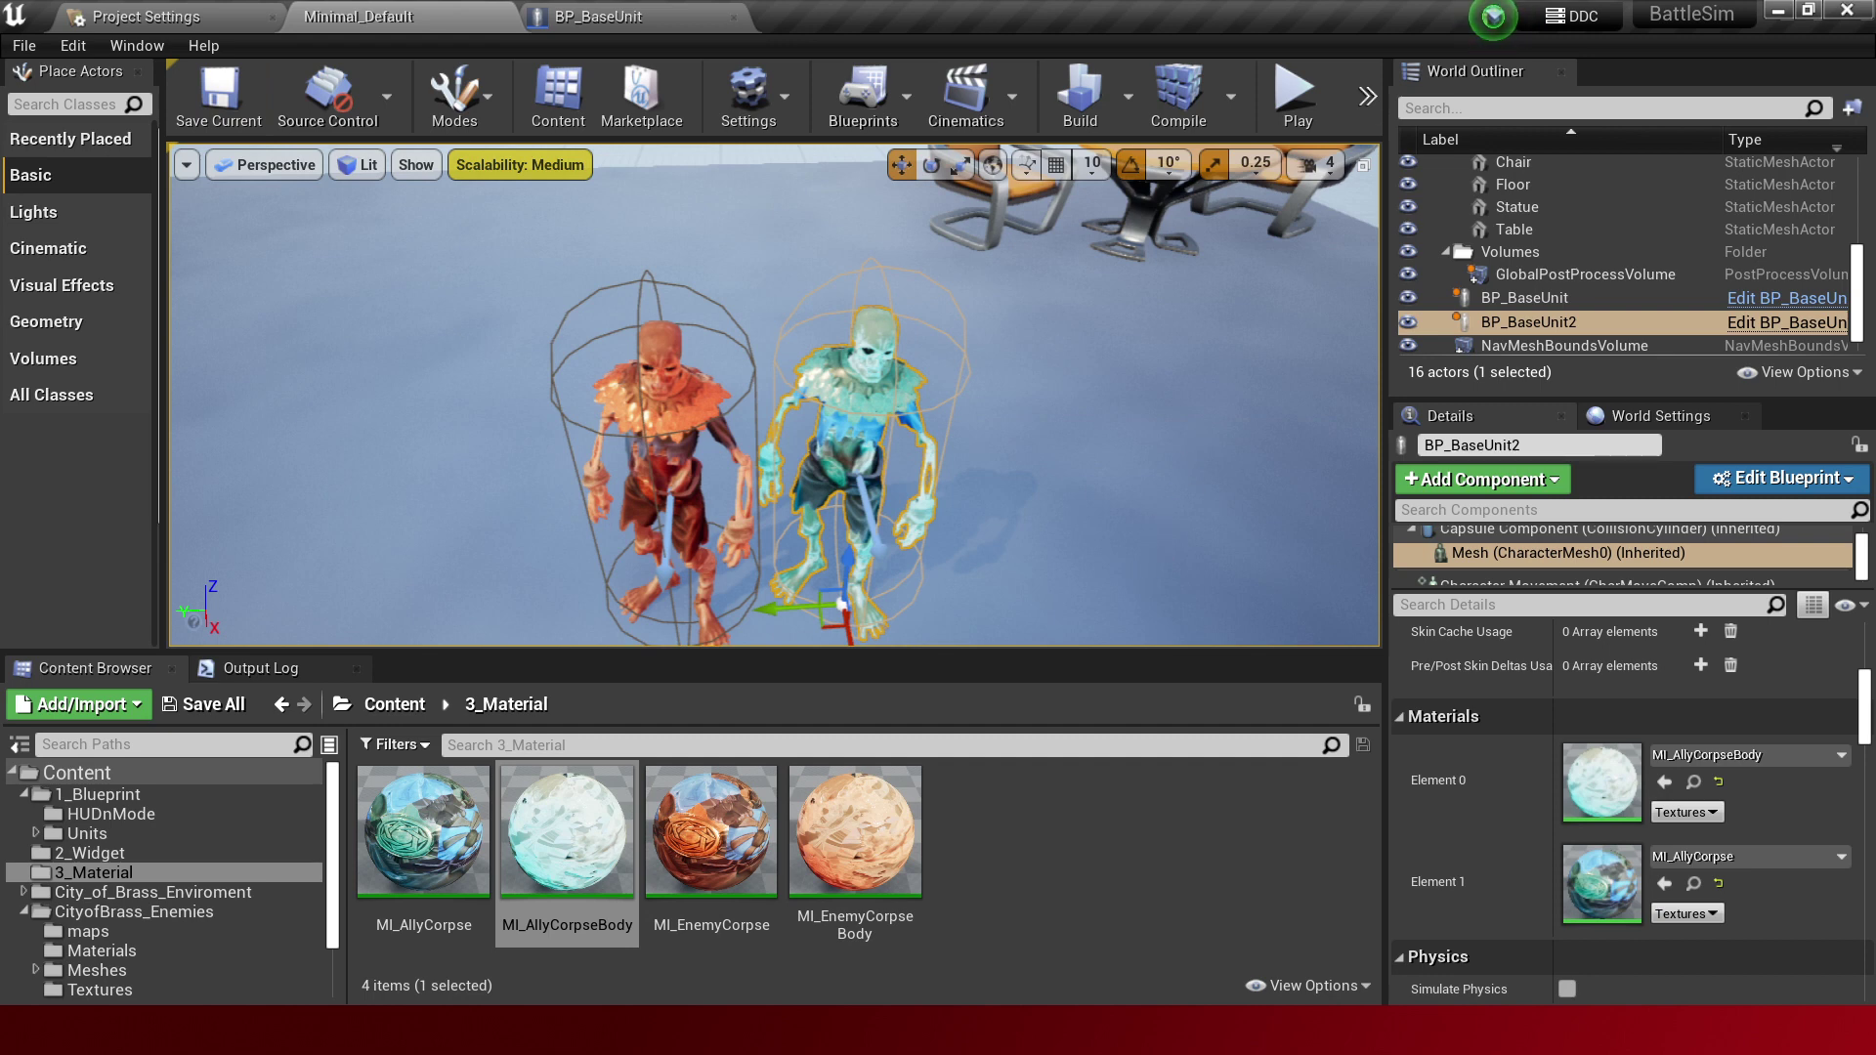
{"action": "left_click", "coordinate": [831, 464]}
{"action": "left_click", "coordinate": [738, 451]}
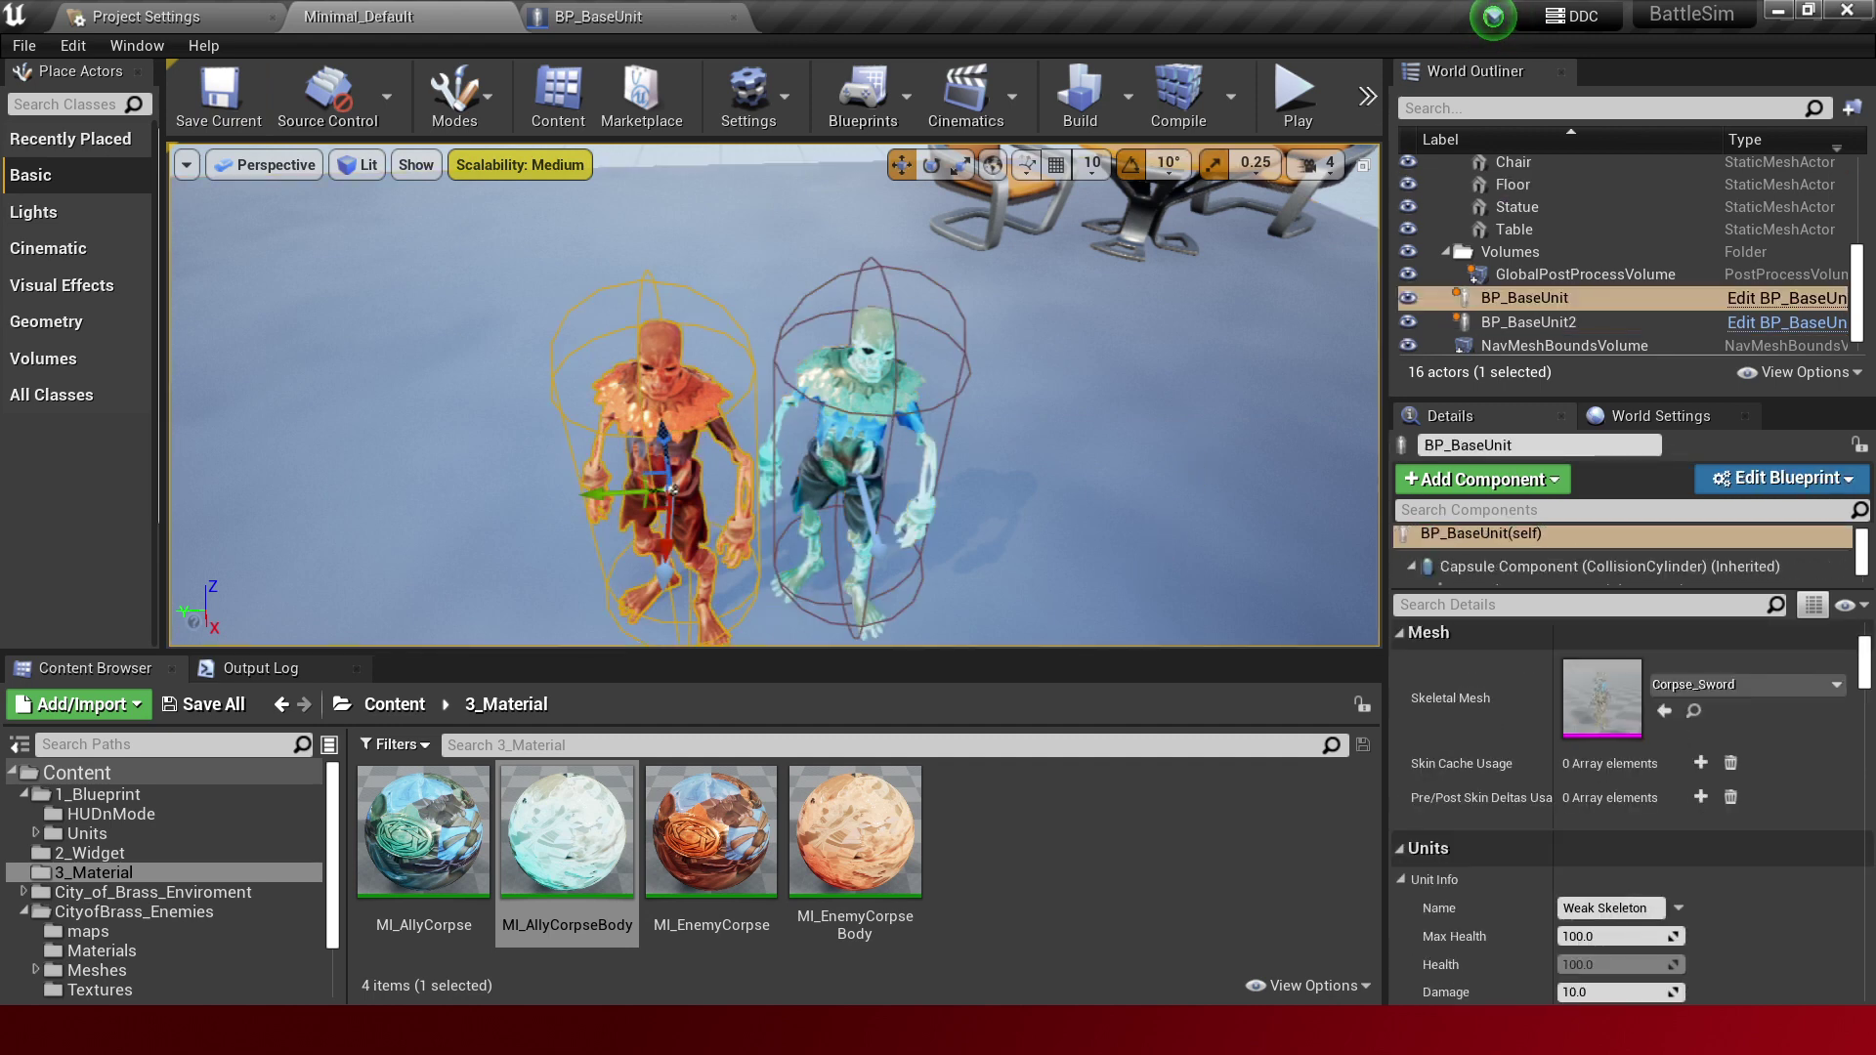
{"action": "left_click", "coordinate": [865, 420]}
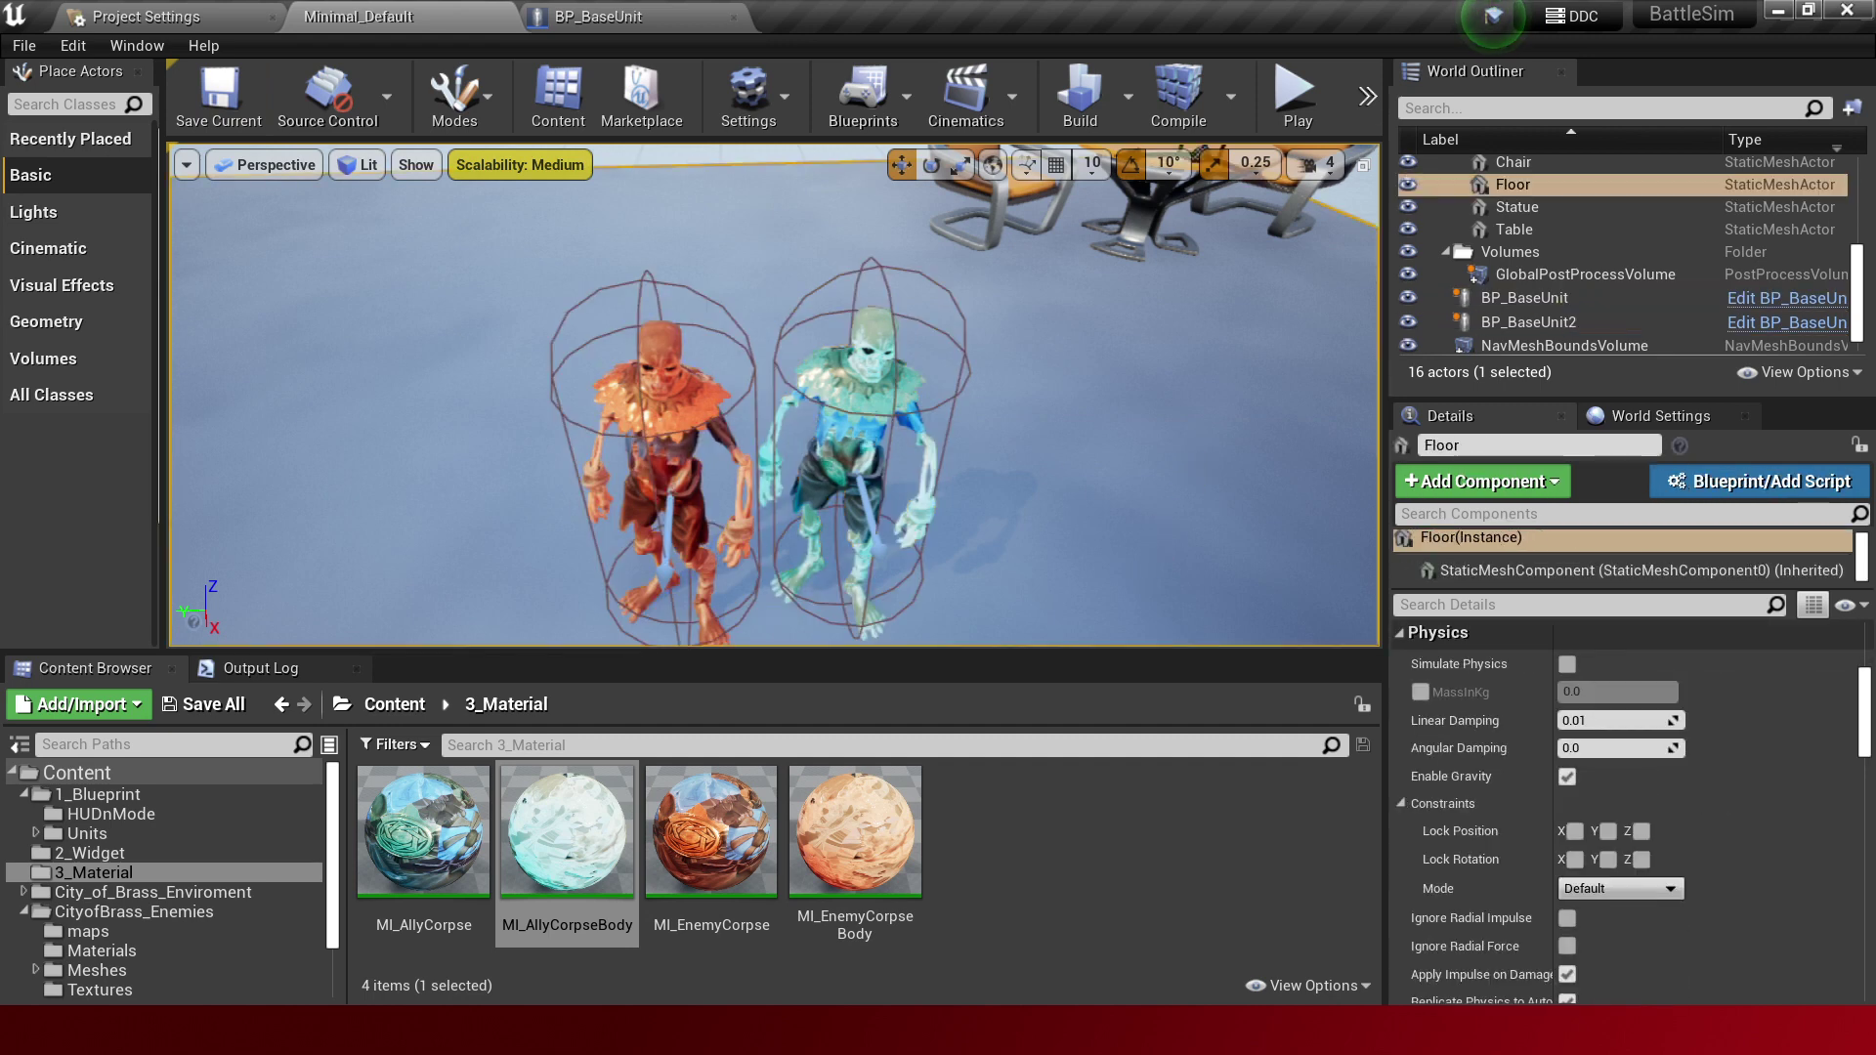
{"action": "left_click", "coordinate": [719, 436]}
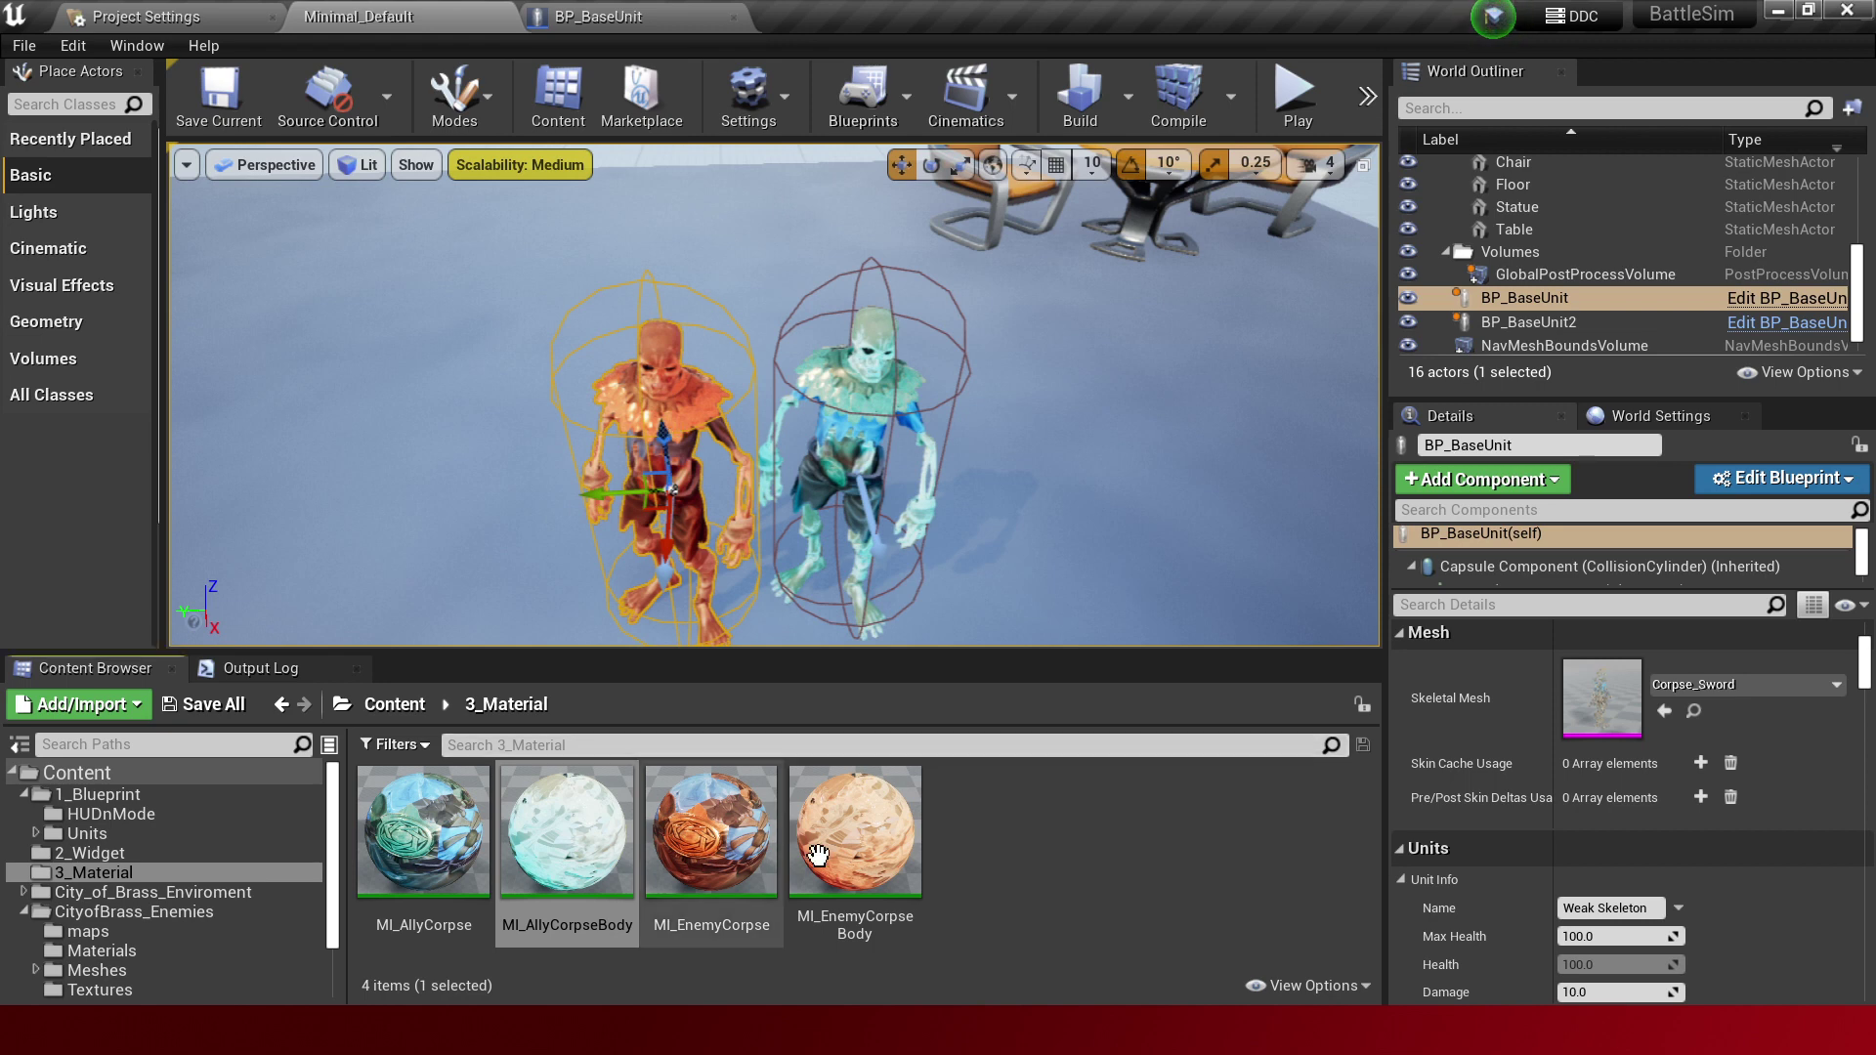
{"action": "left_click", "coordinate": [888, 455]}
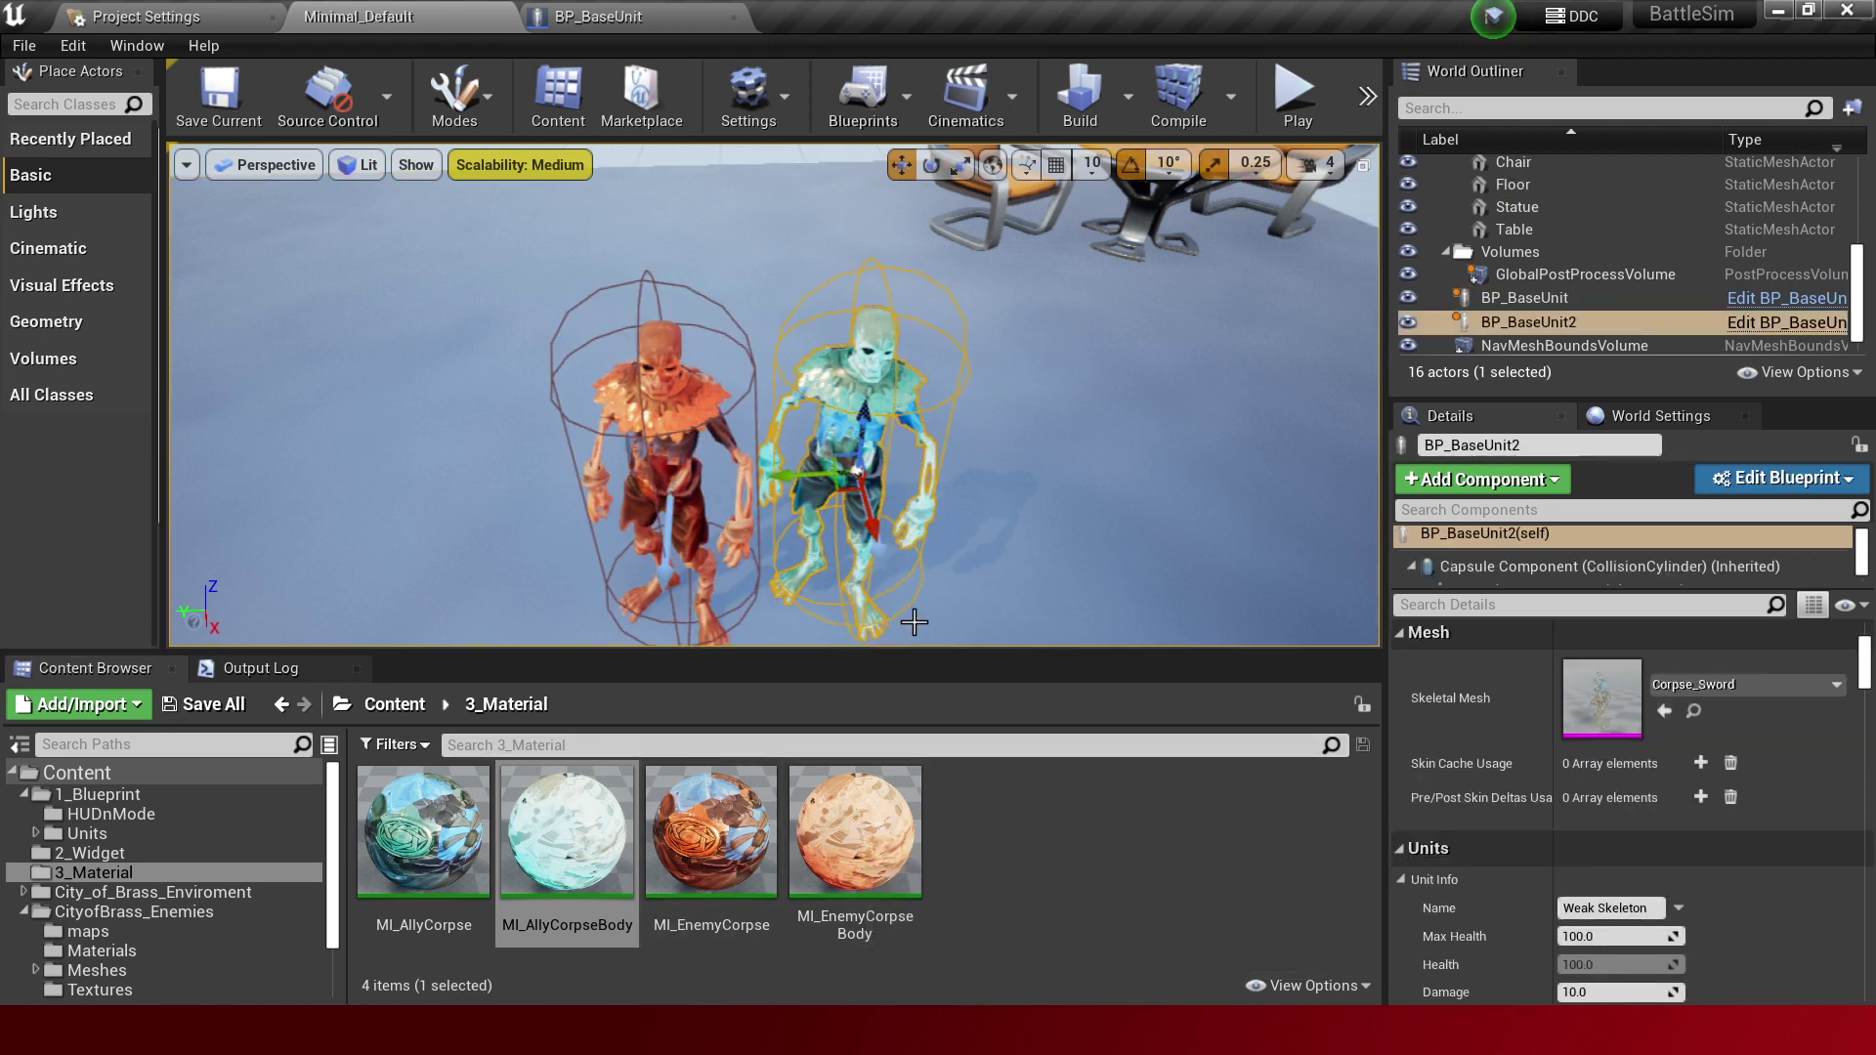
{"action": "left_click", "coordinate": [1059, 881]}
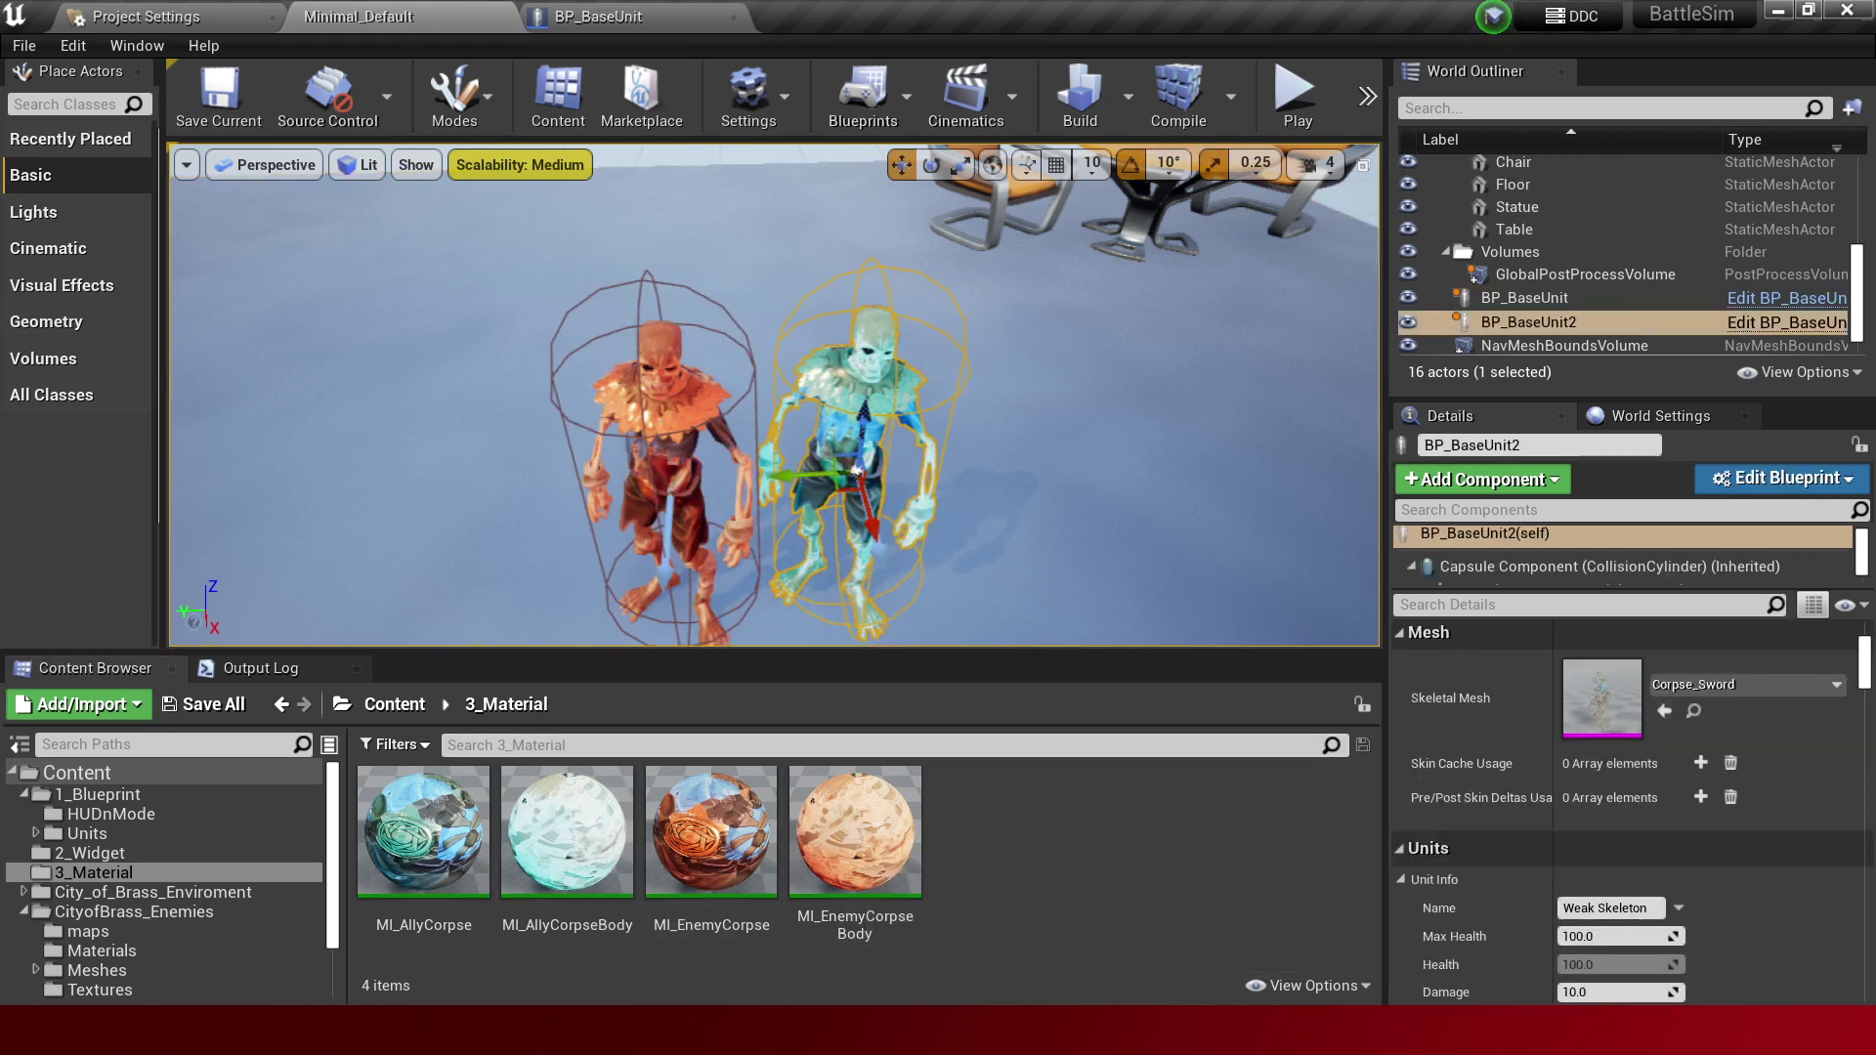
{"action": "left_click", "coordinate": [671, 489]}
{"action": "left_click", "coordinate": [870, 393]}
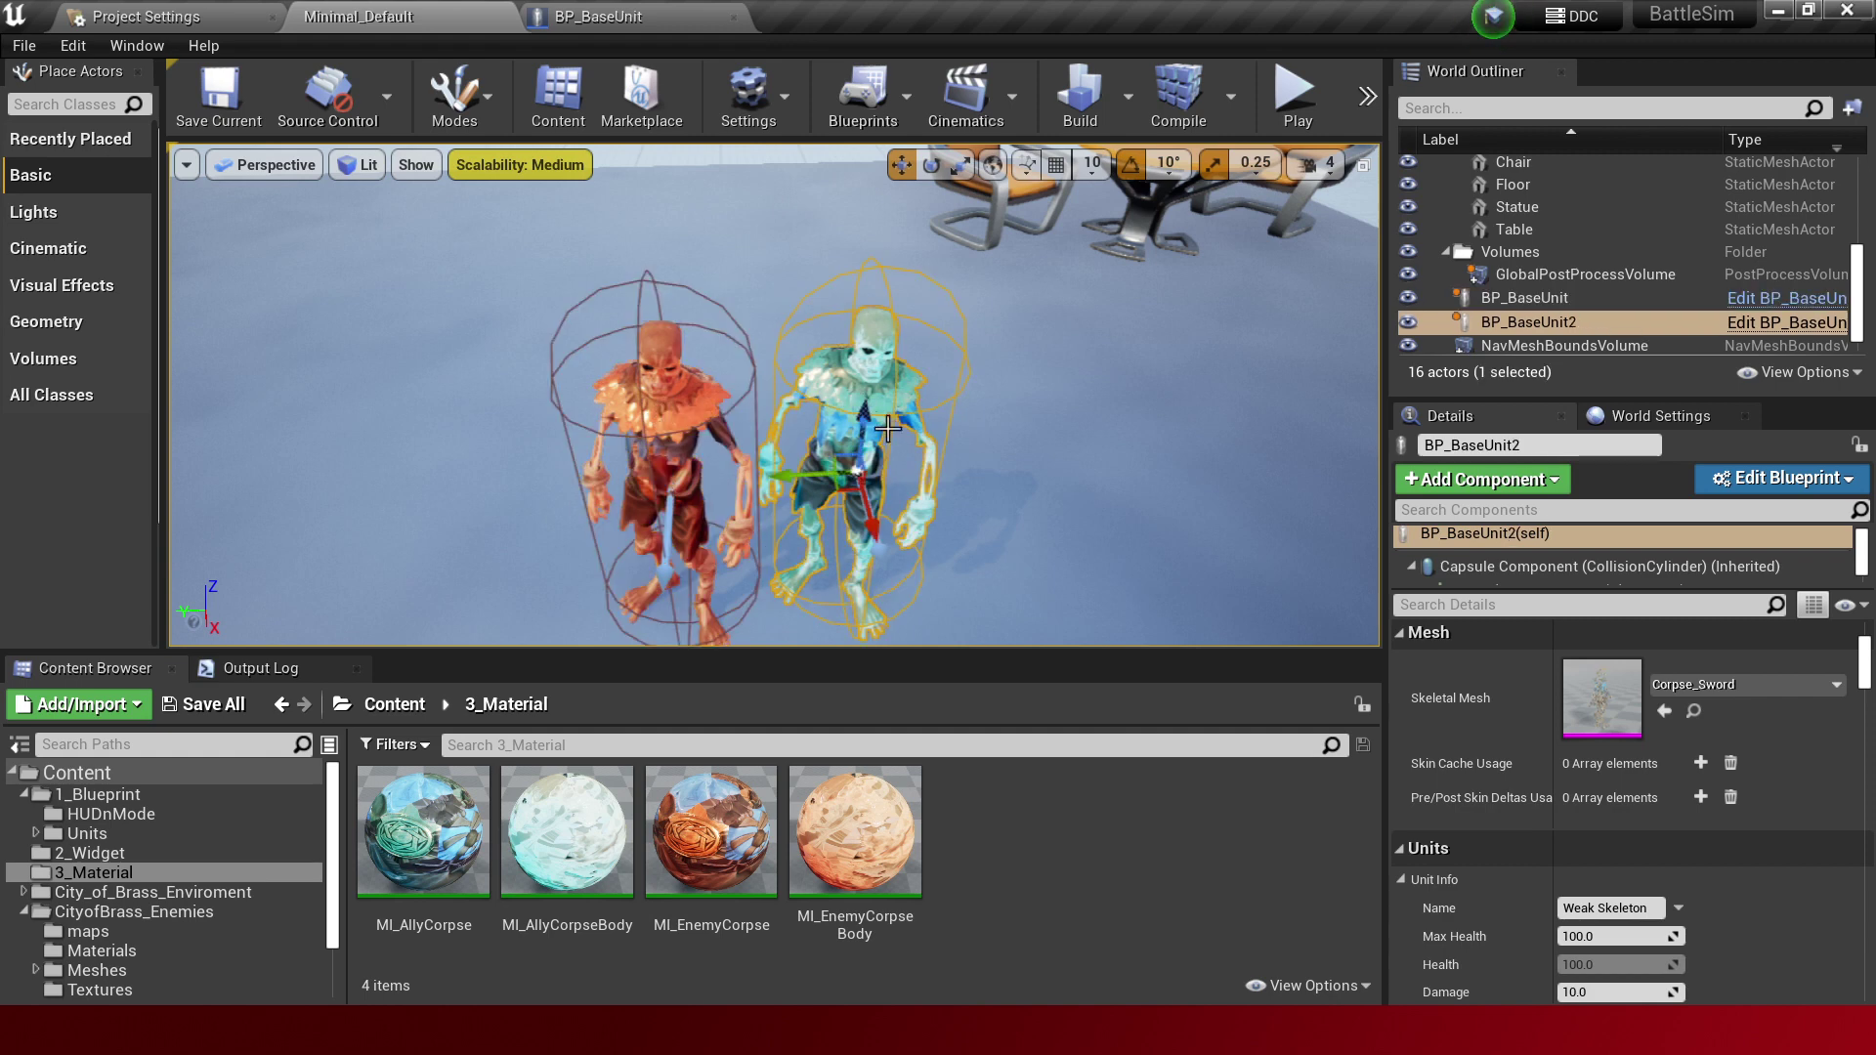